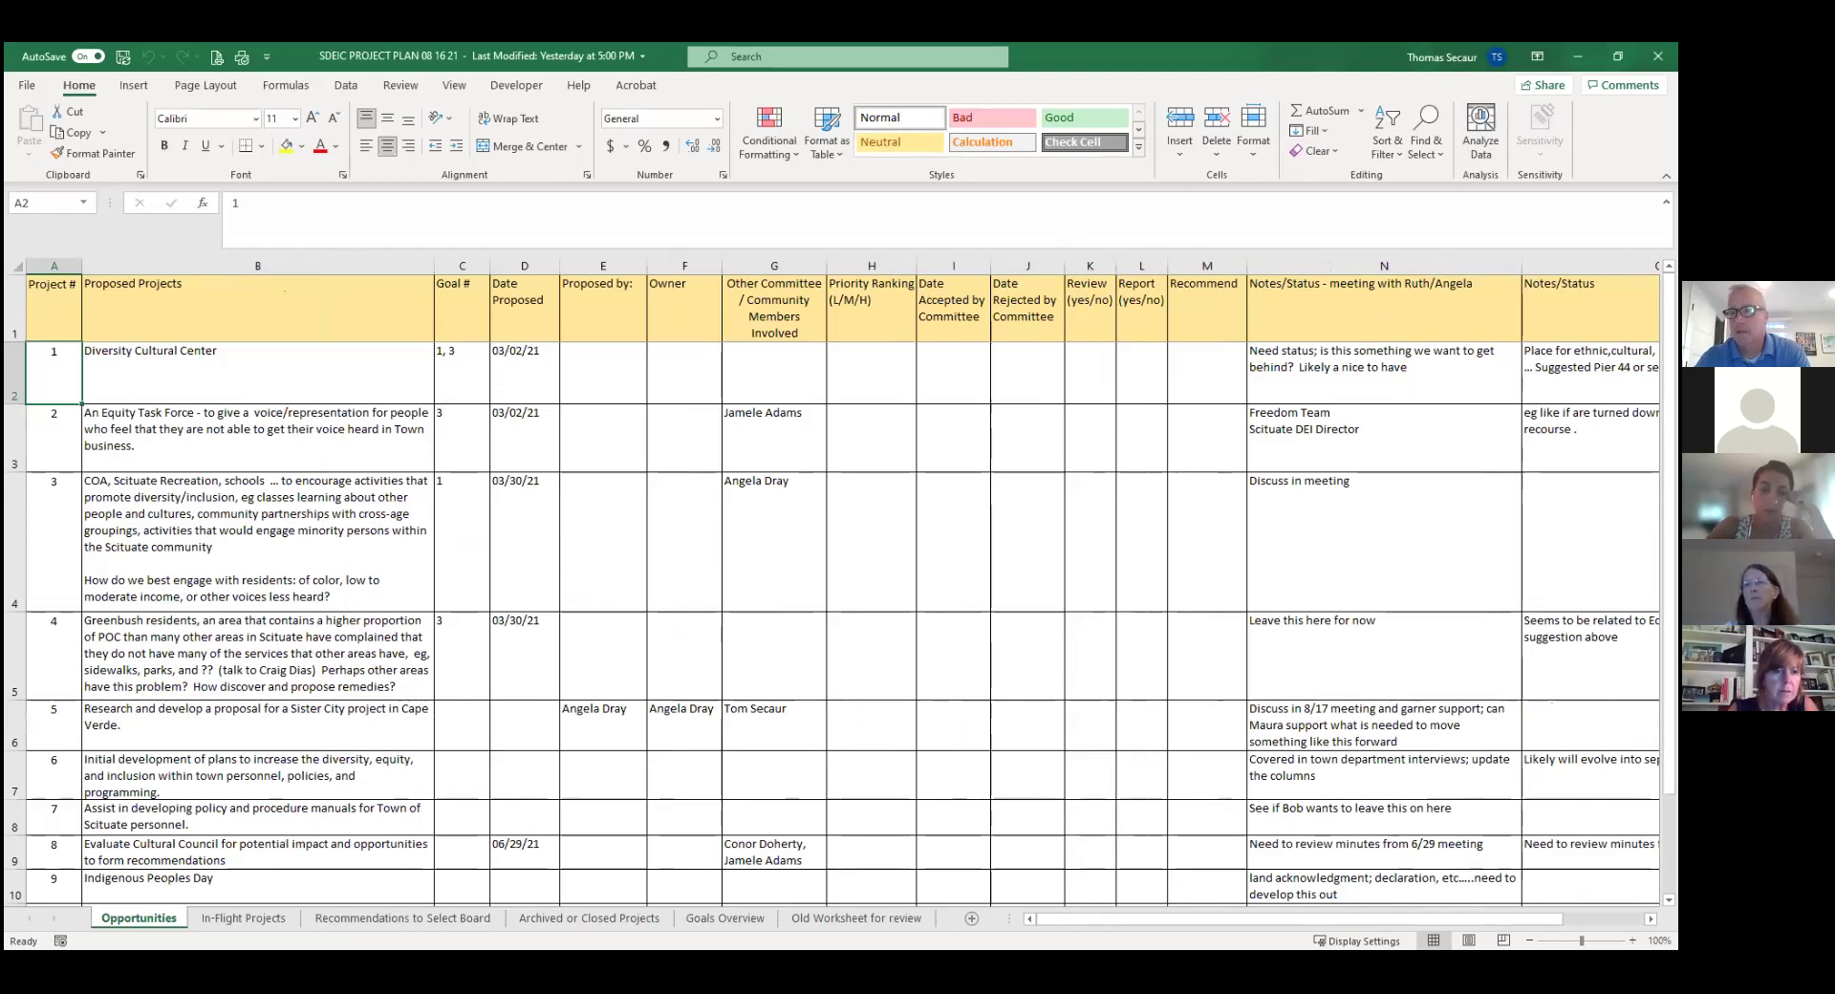
Set the Opportunities sheet zoom to about 150% and scroll horizontally through its columns.
scroll(832, 583, "up", 5, "ctrl")
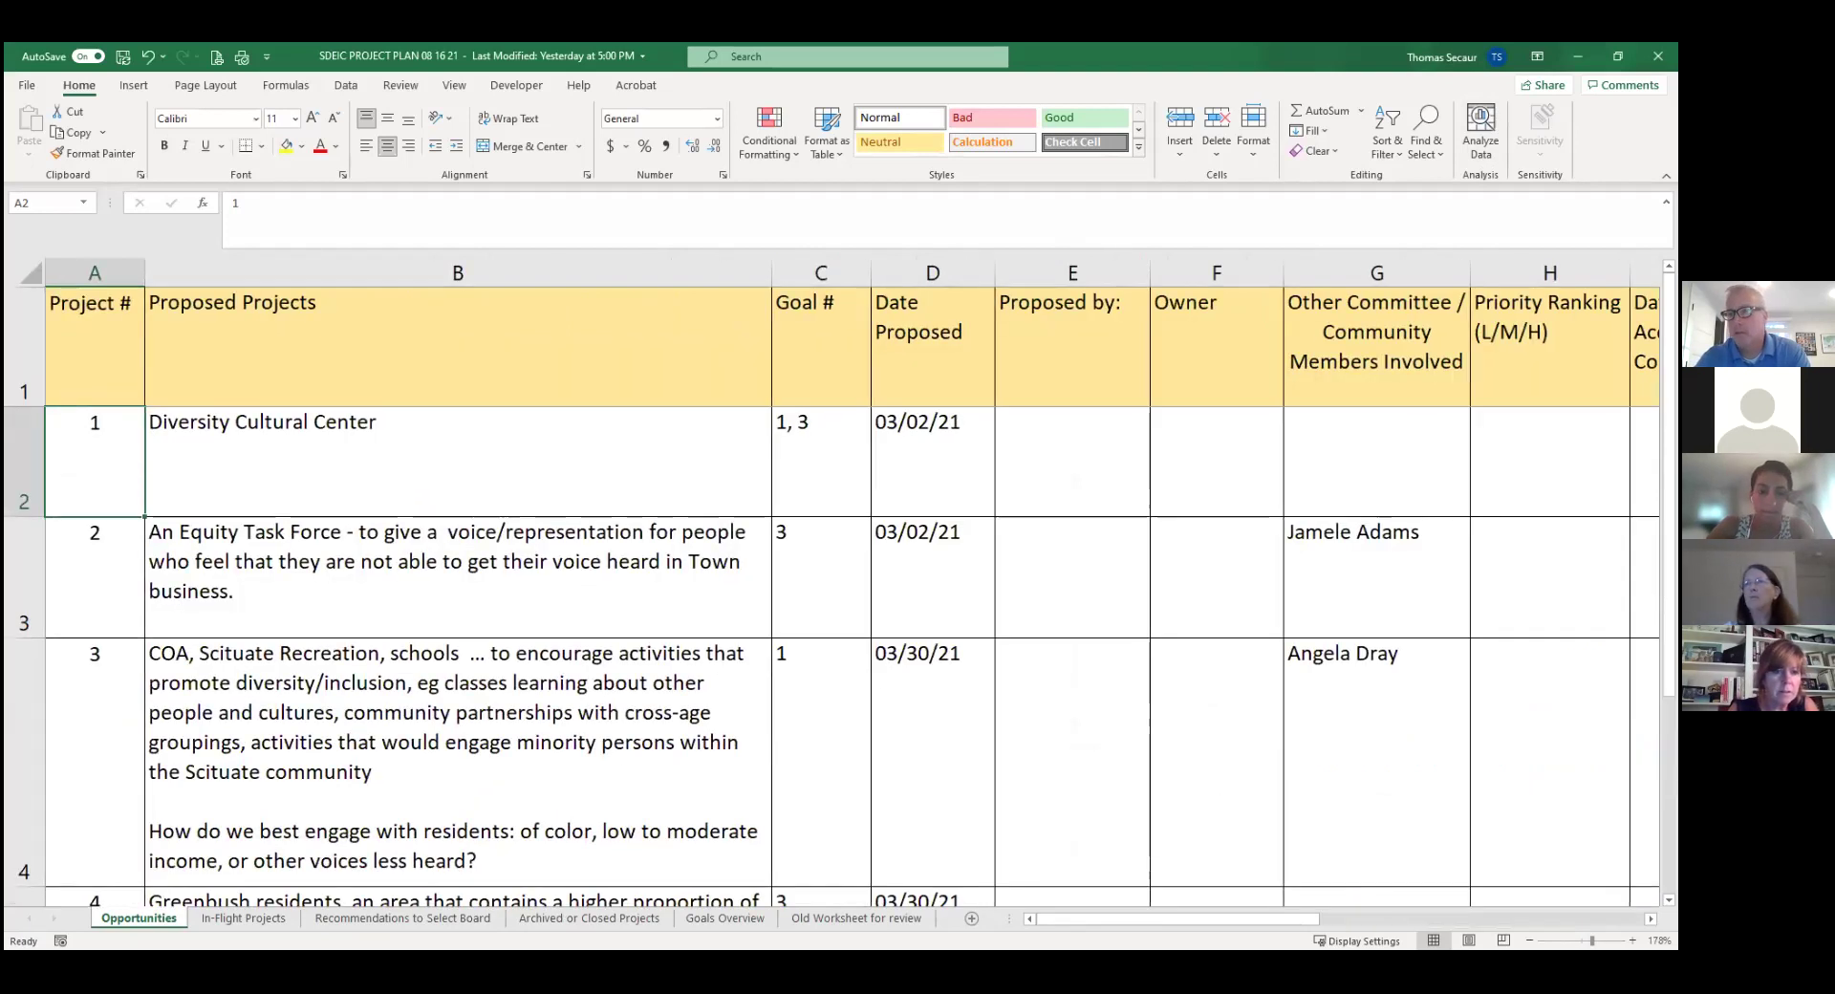
left_click(1529, 940)
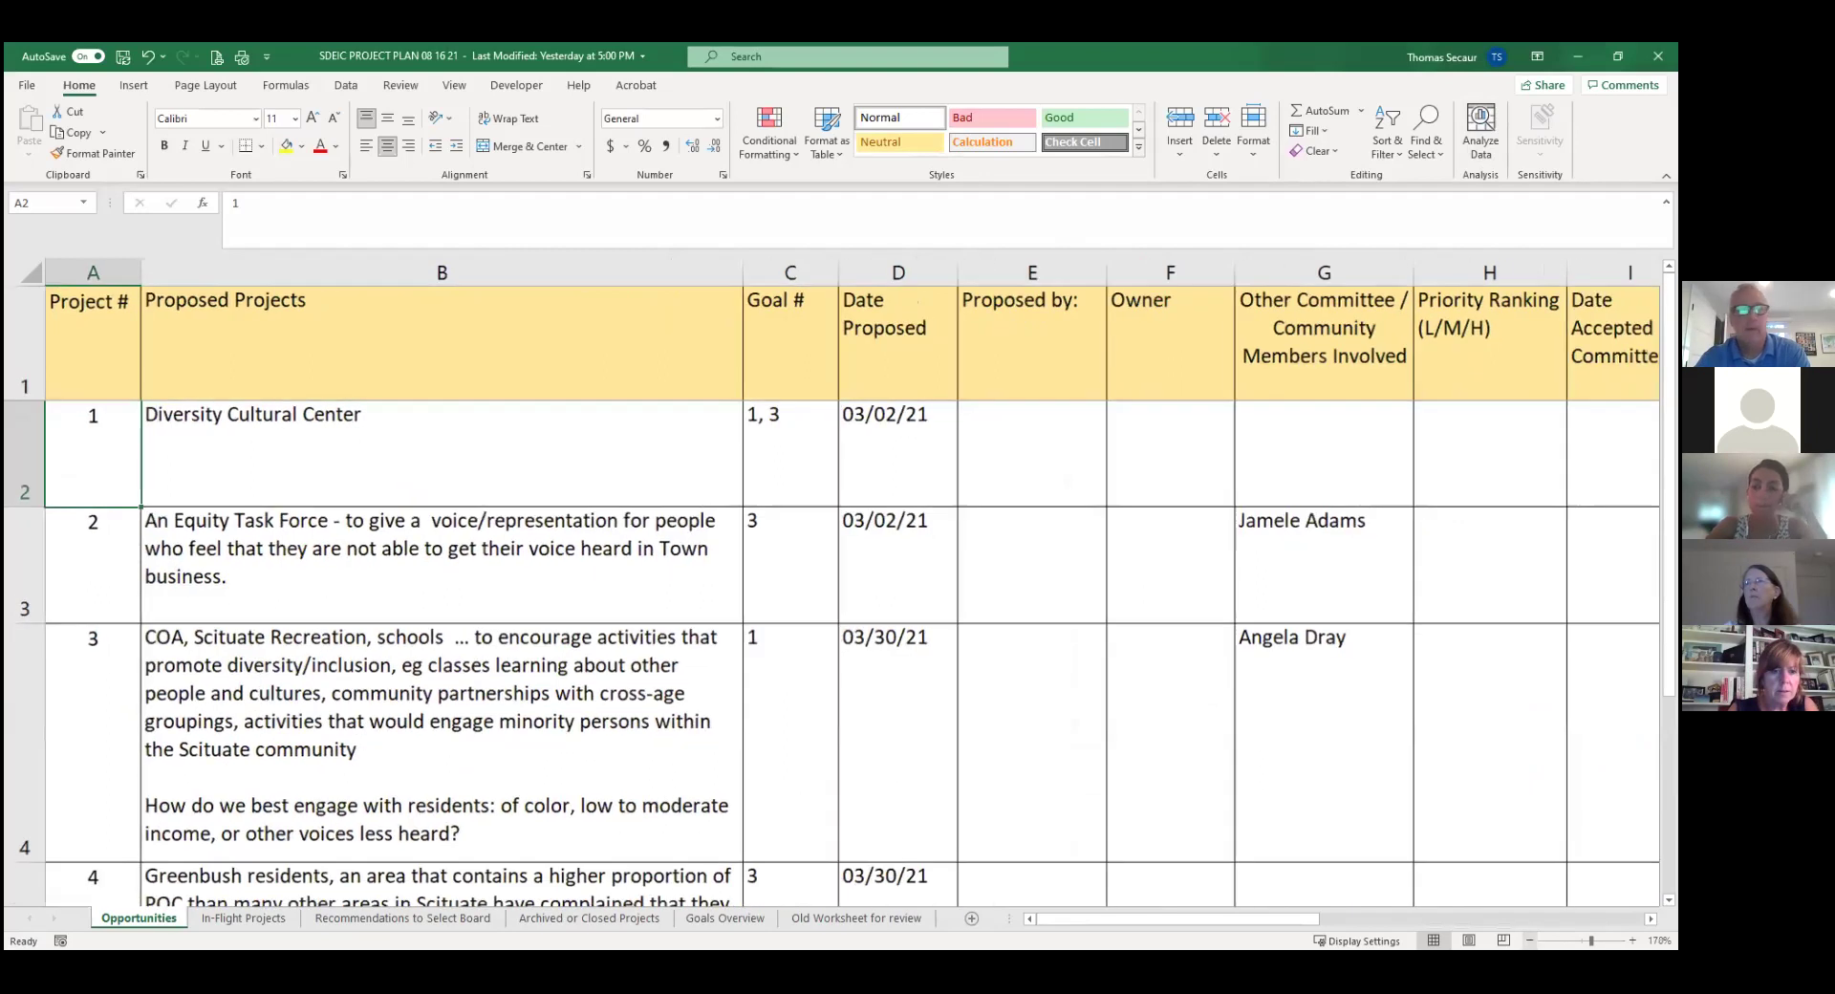
left_click(1529, 940)
left_click(1529, 941)
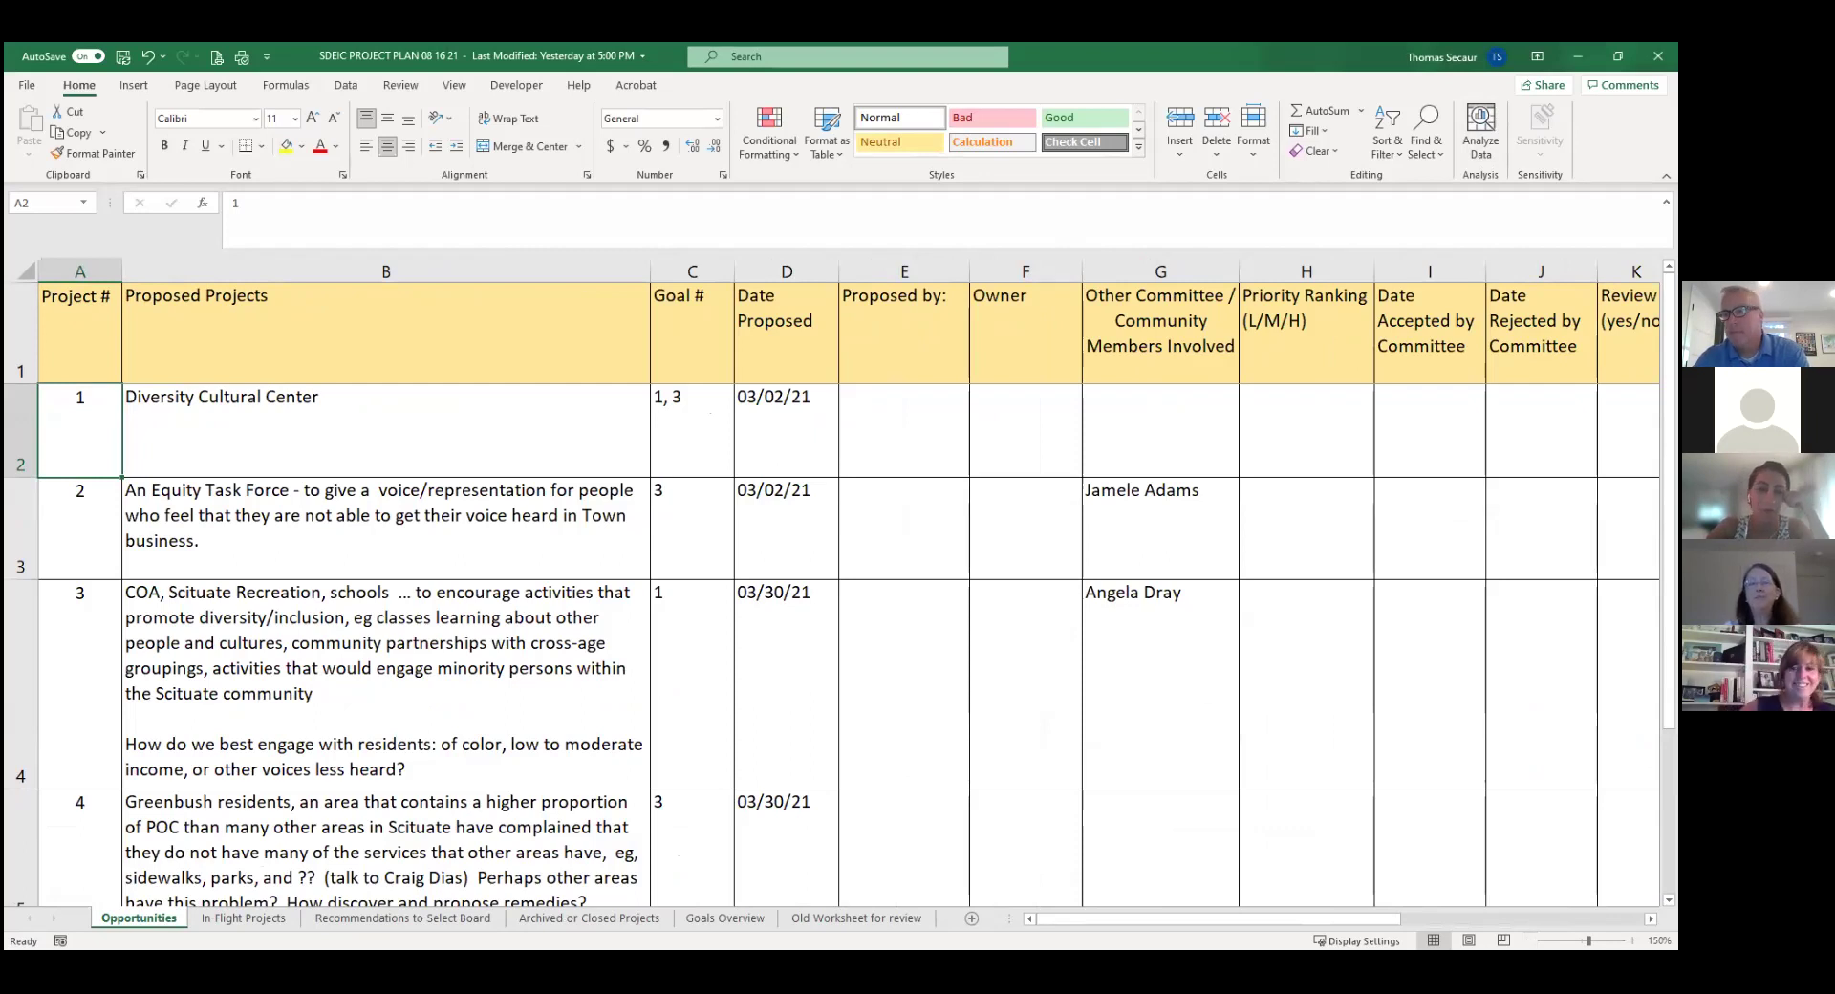
scroll(1128, 906, "right", 5)
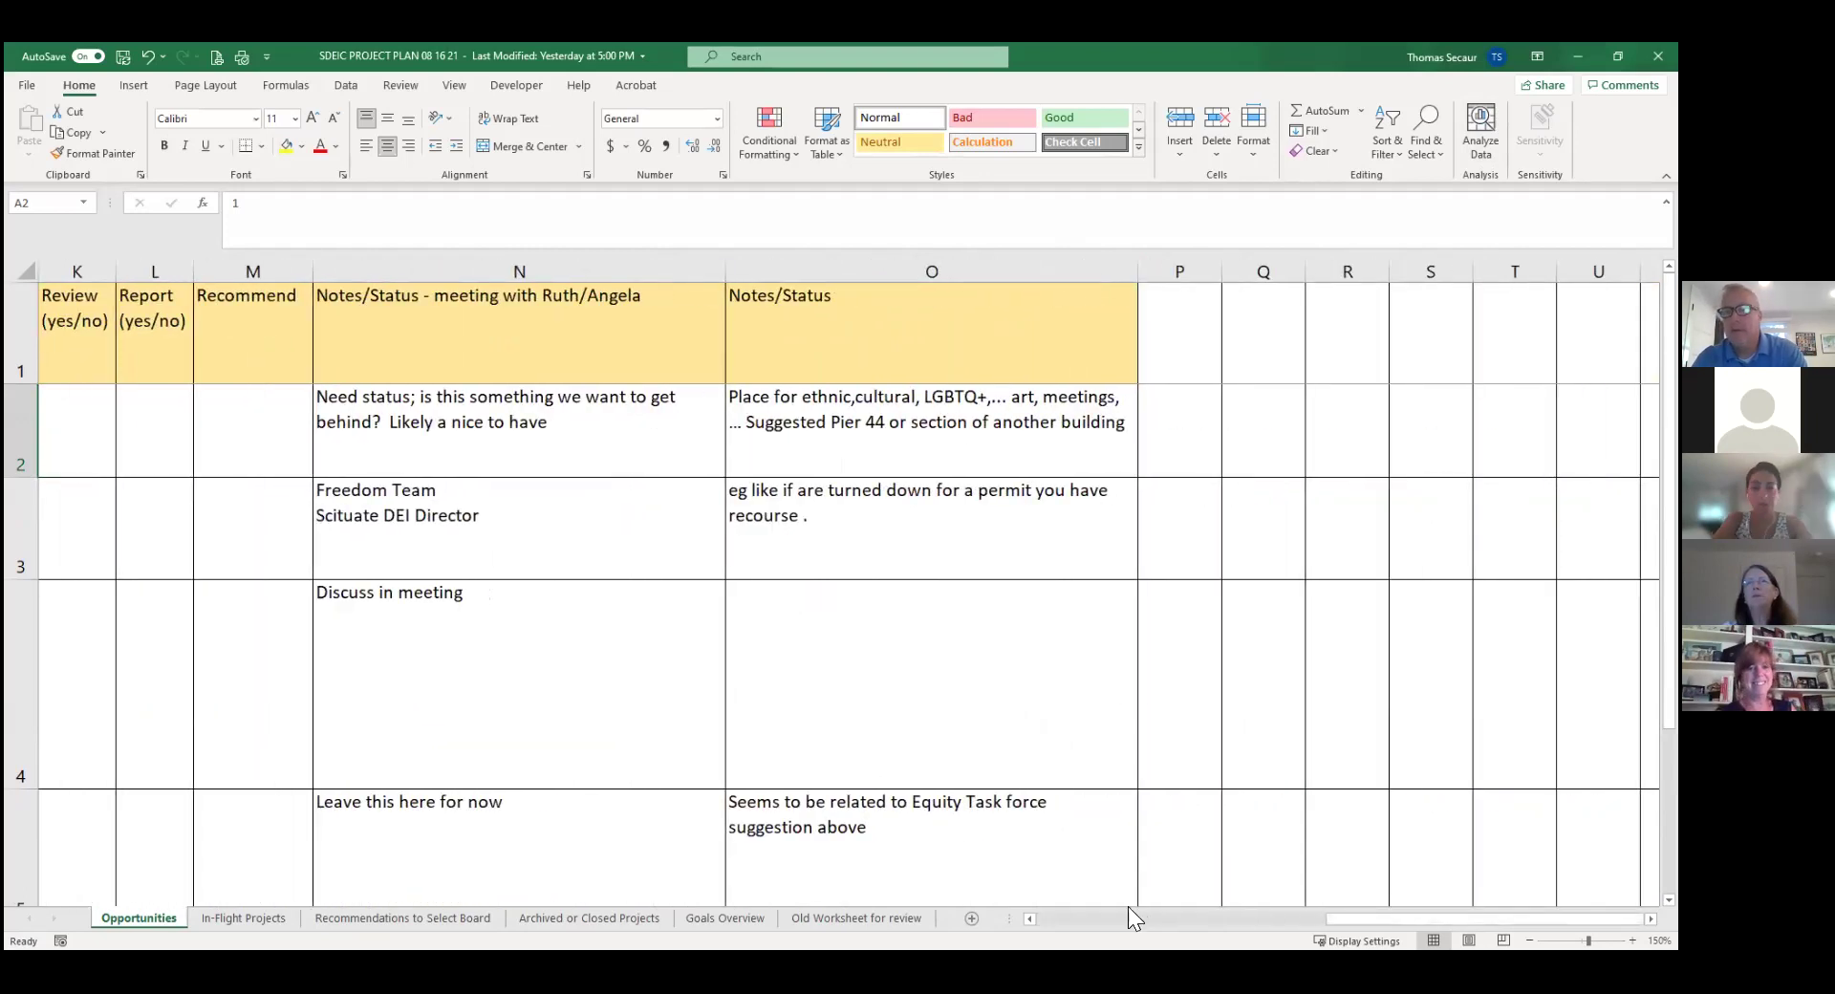
left_click(1061, 915)
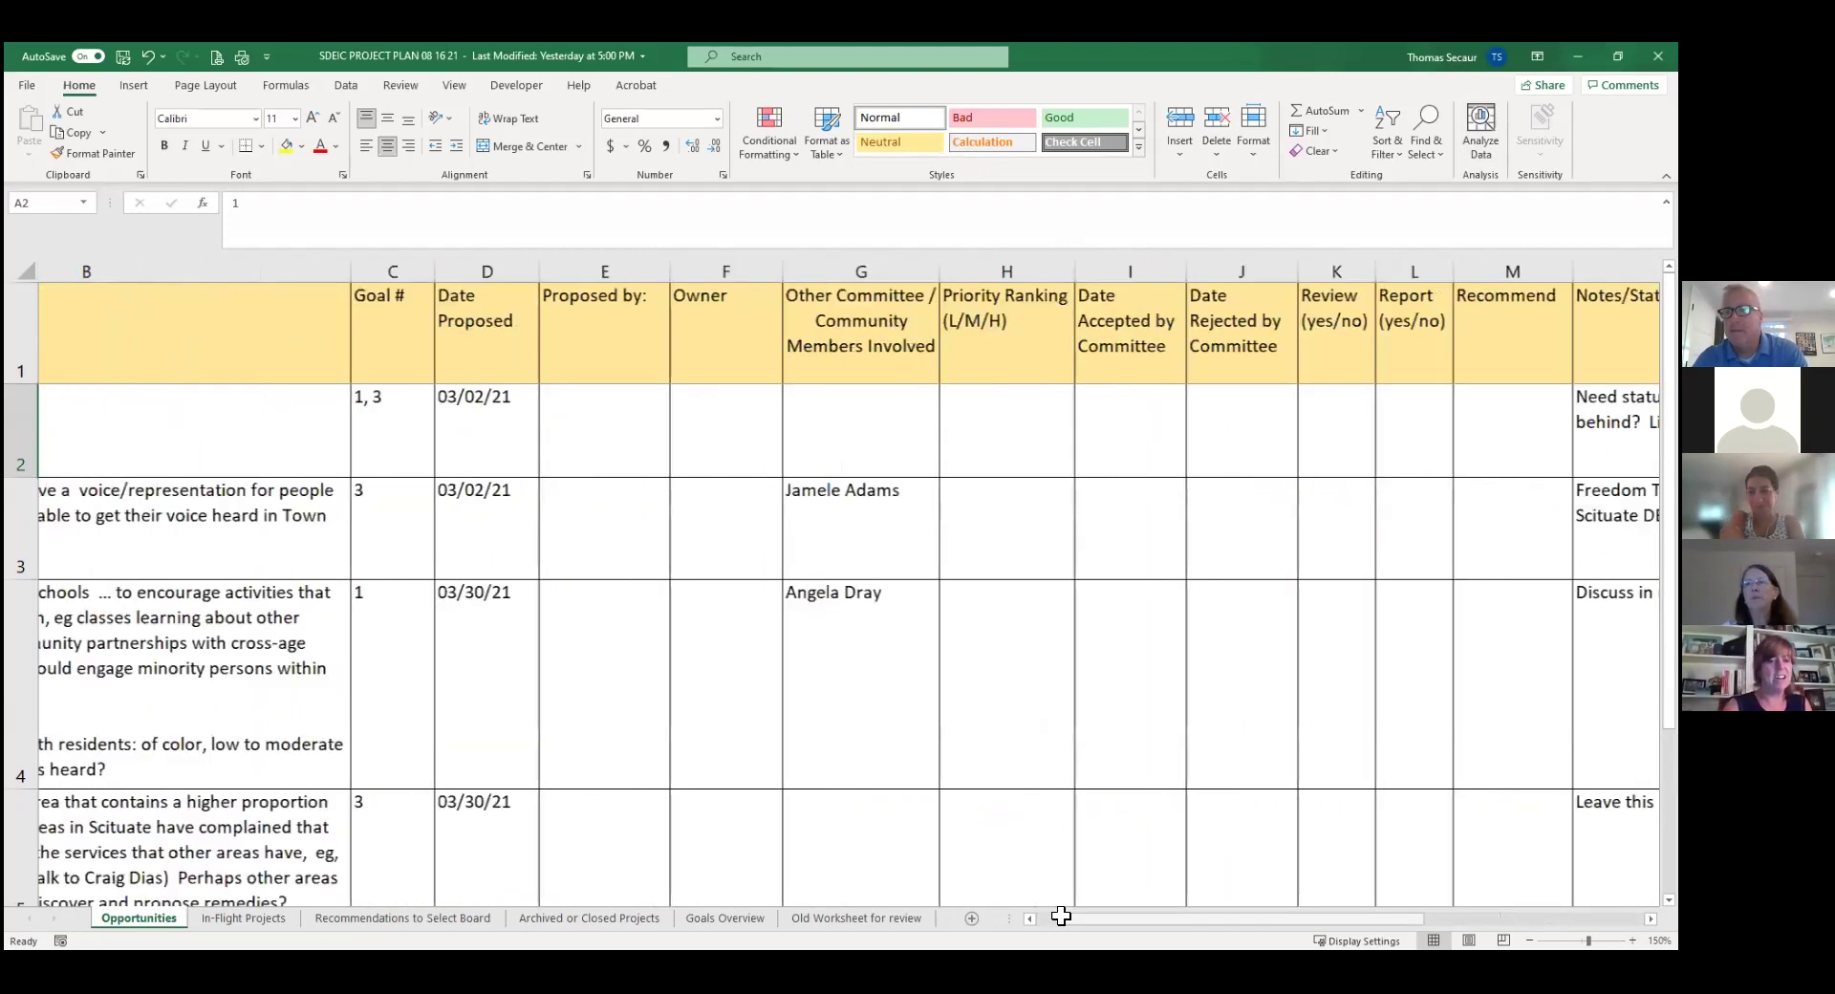
scroll(1061, 916, "left", 1)
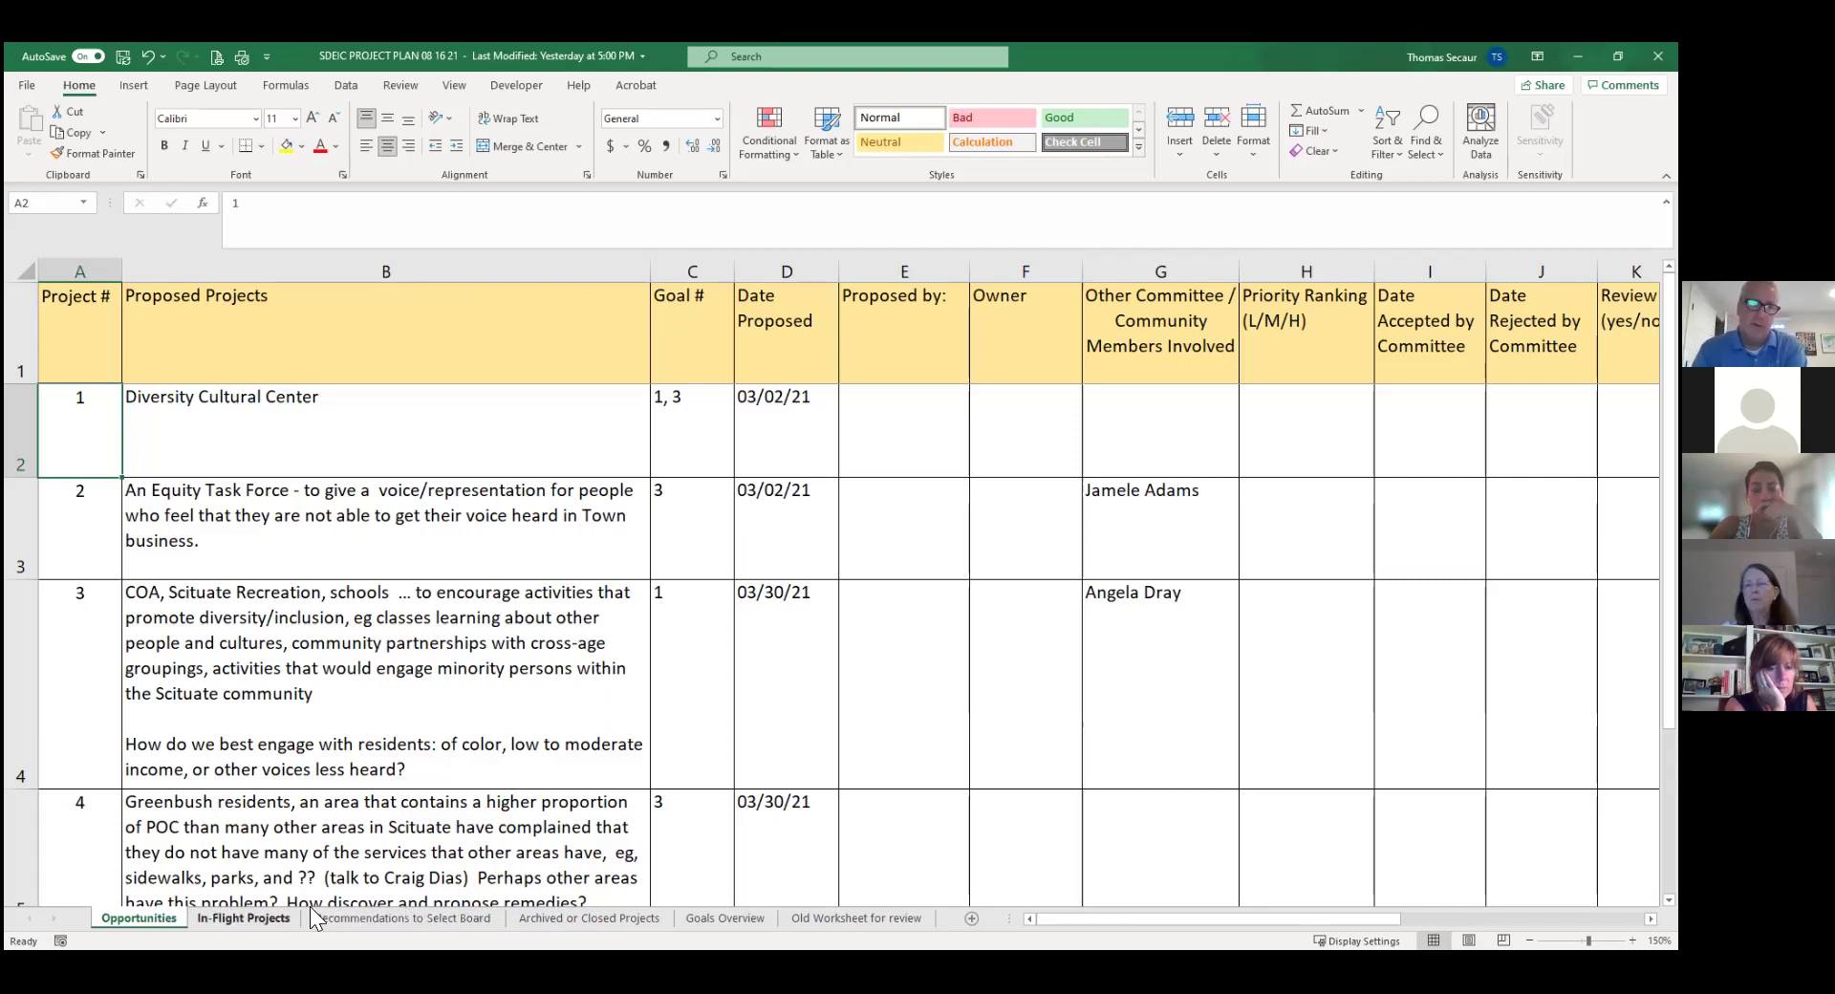
left_click(234, 913)
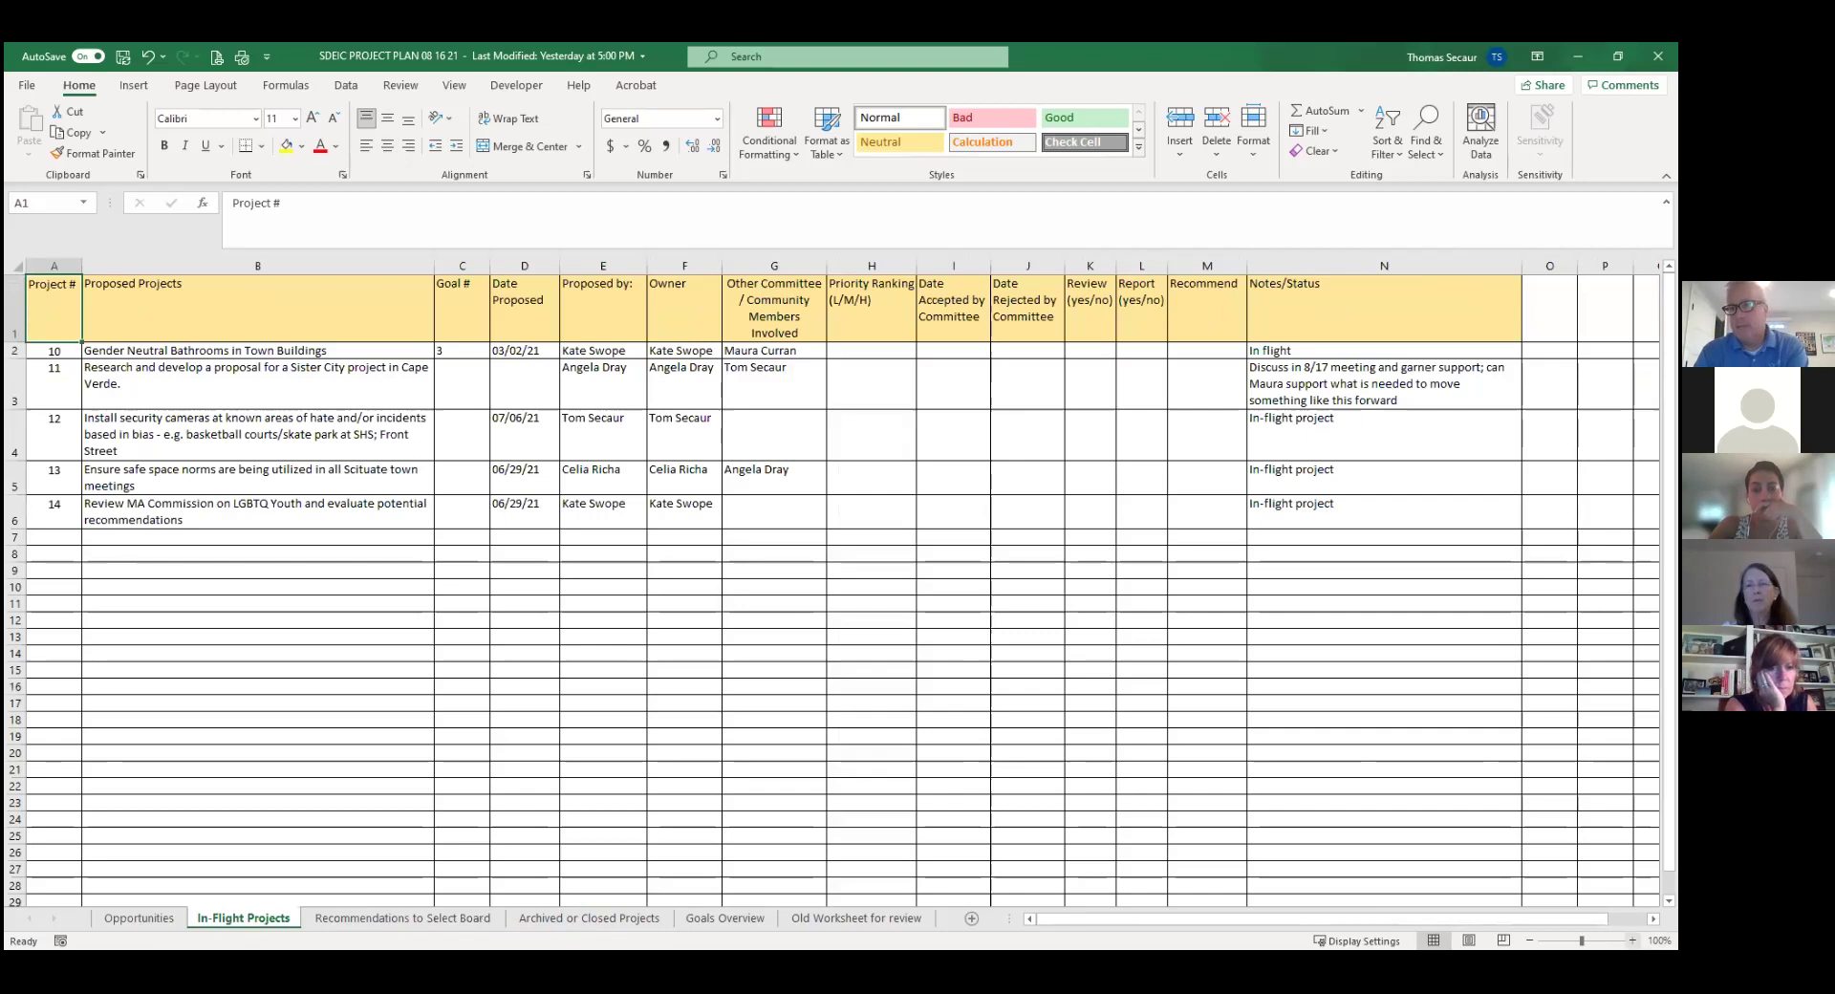
left_click(1633, 940)
left_click(1633, 941)
left_click(1633, 940)
left_click(1633, 940)
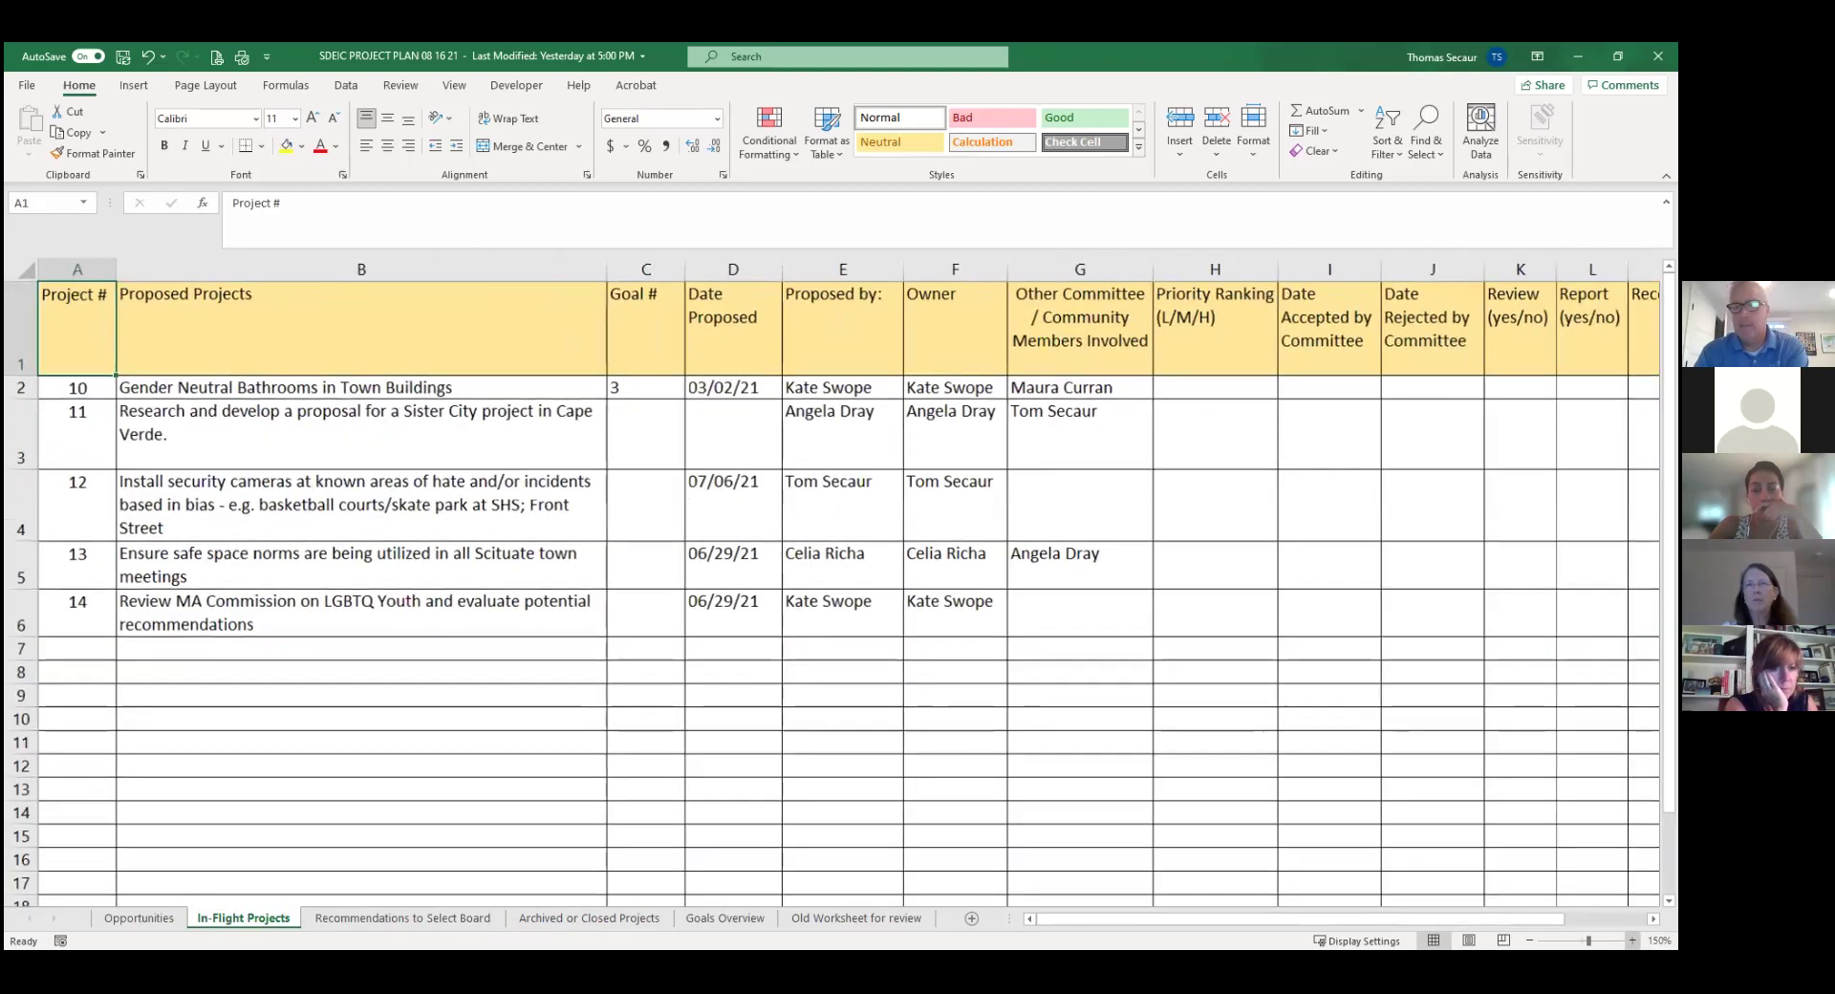
left_click(1633, 941)
left_click(1632, 941)
left_click(1632, 940)
left_click(601, 918)
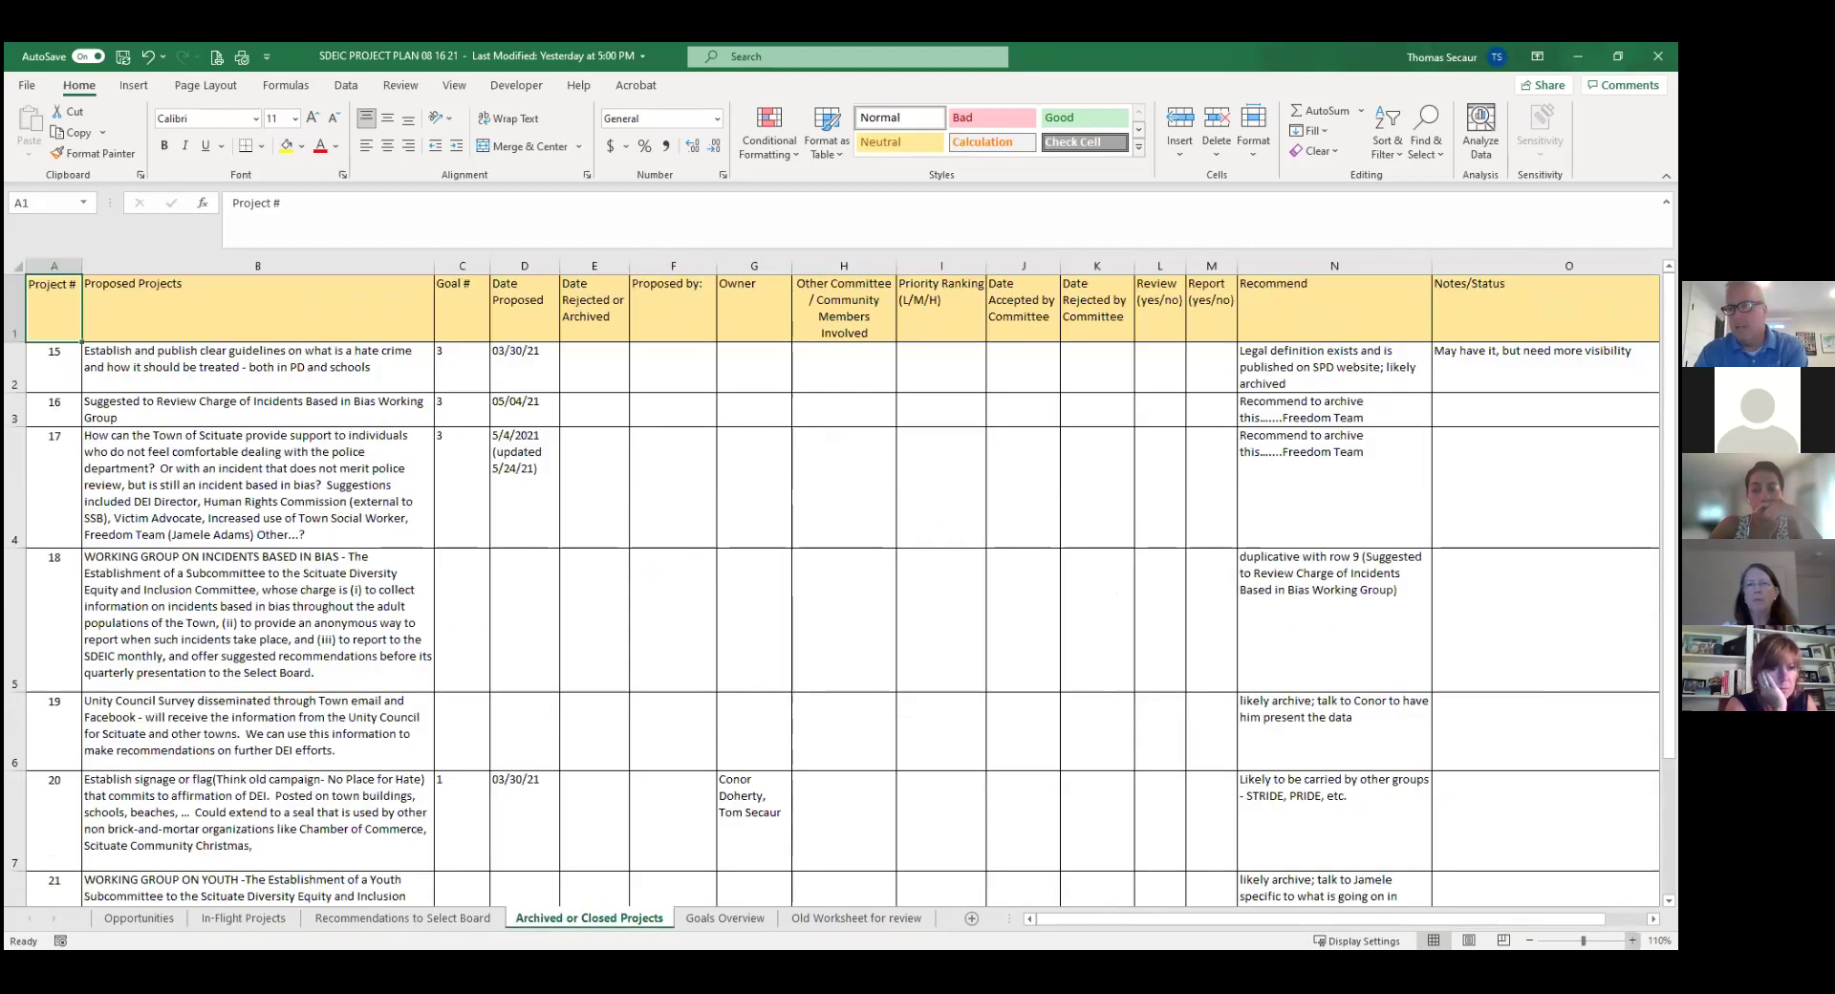
left_click(1632, 941)
left_click(1633, 940)
left_click(1633, 941)
left_click(1632, 941)
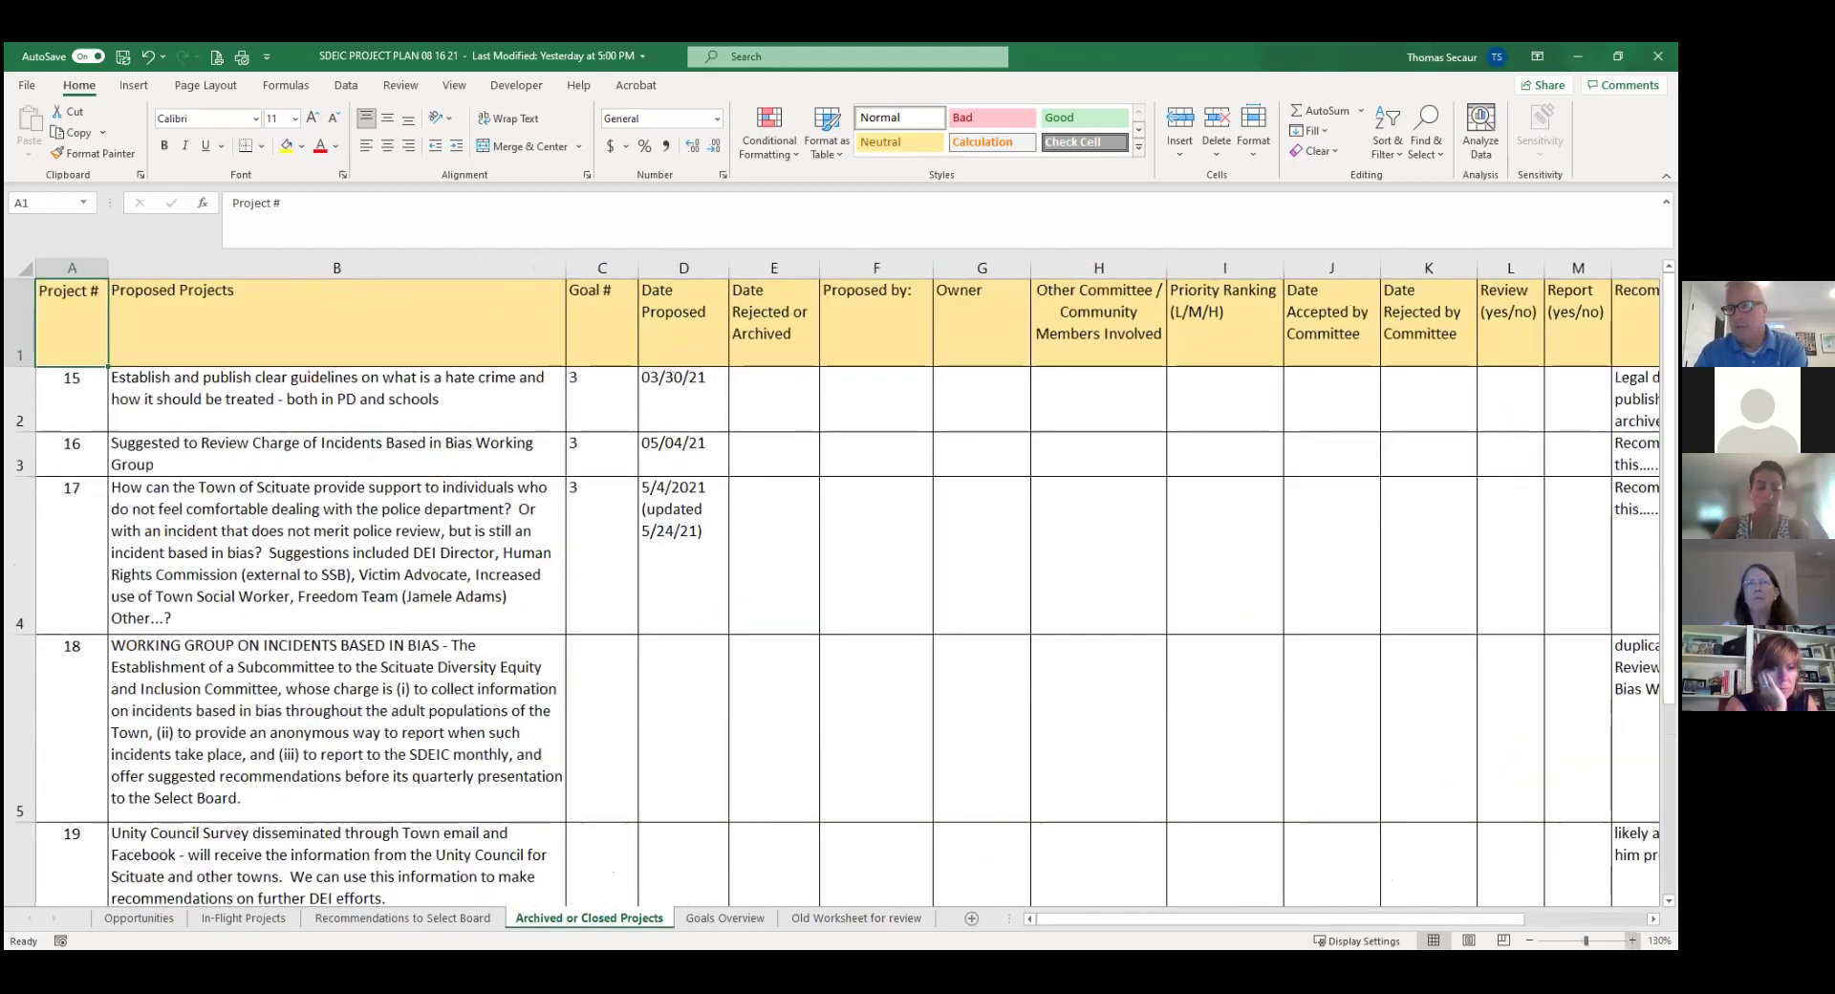
left_click(1633, 940)
left_click(1632, 940)
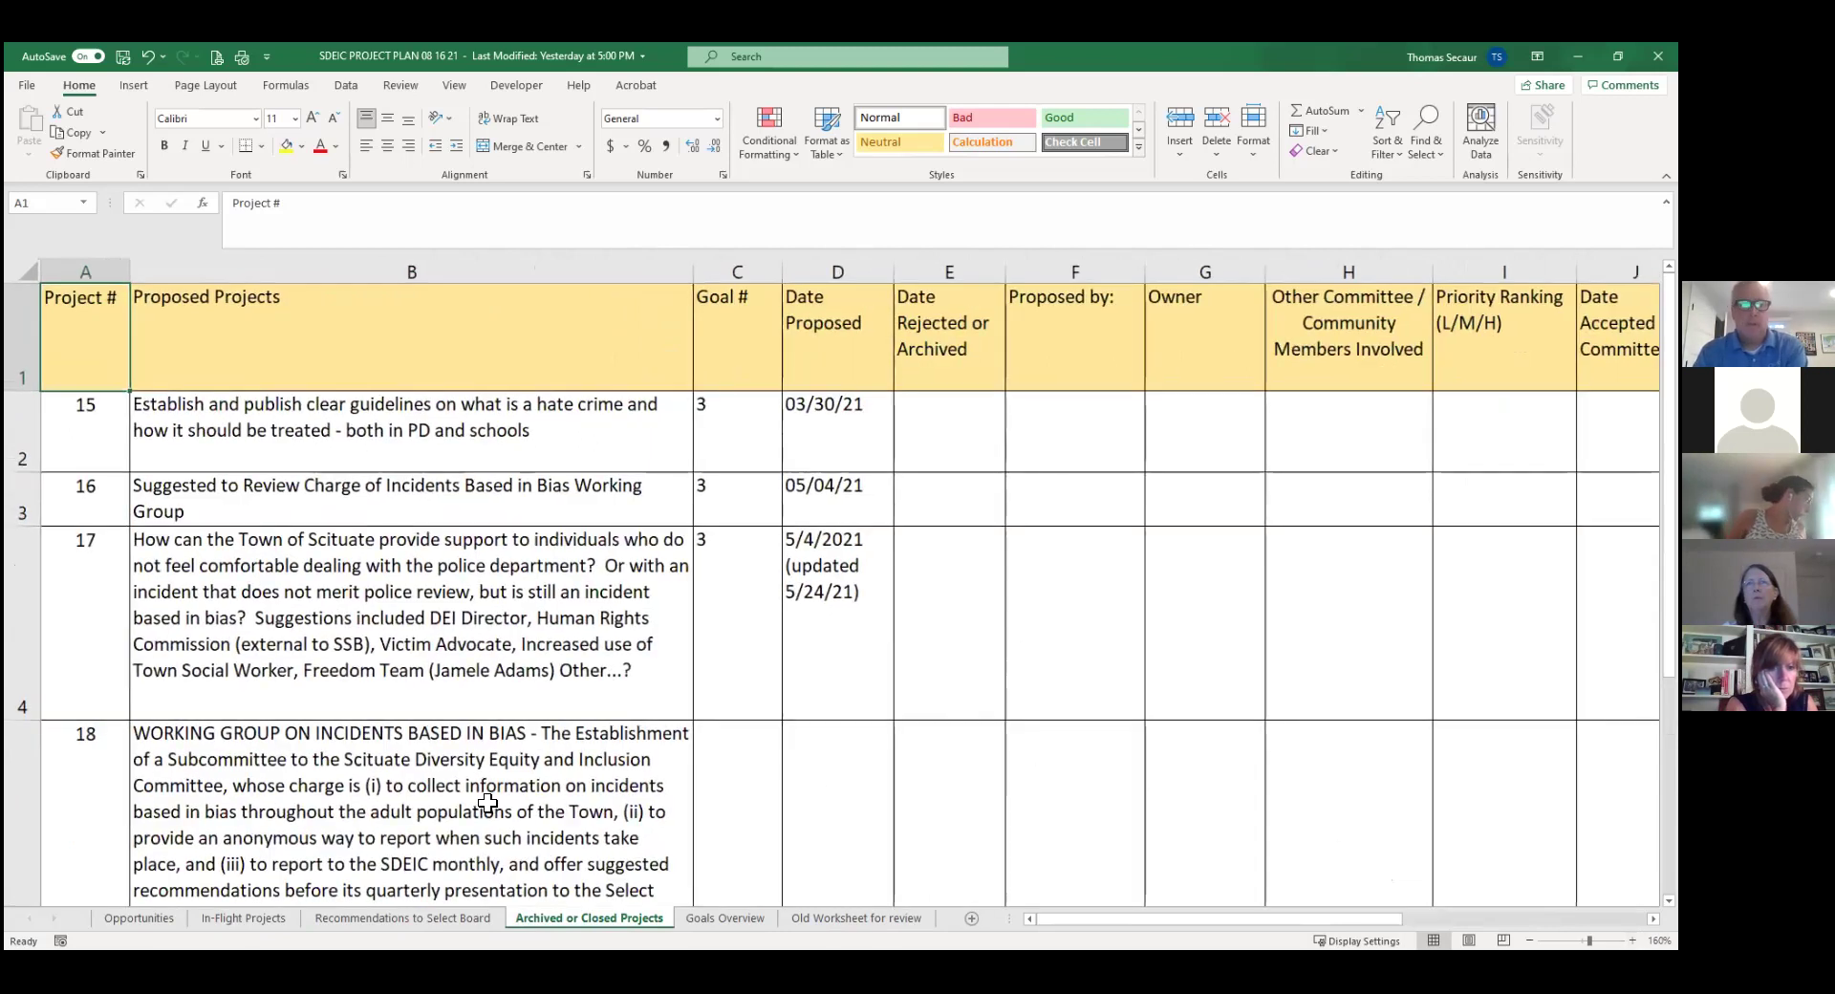
left_click(121, 916)
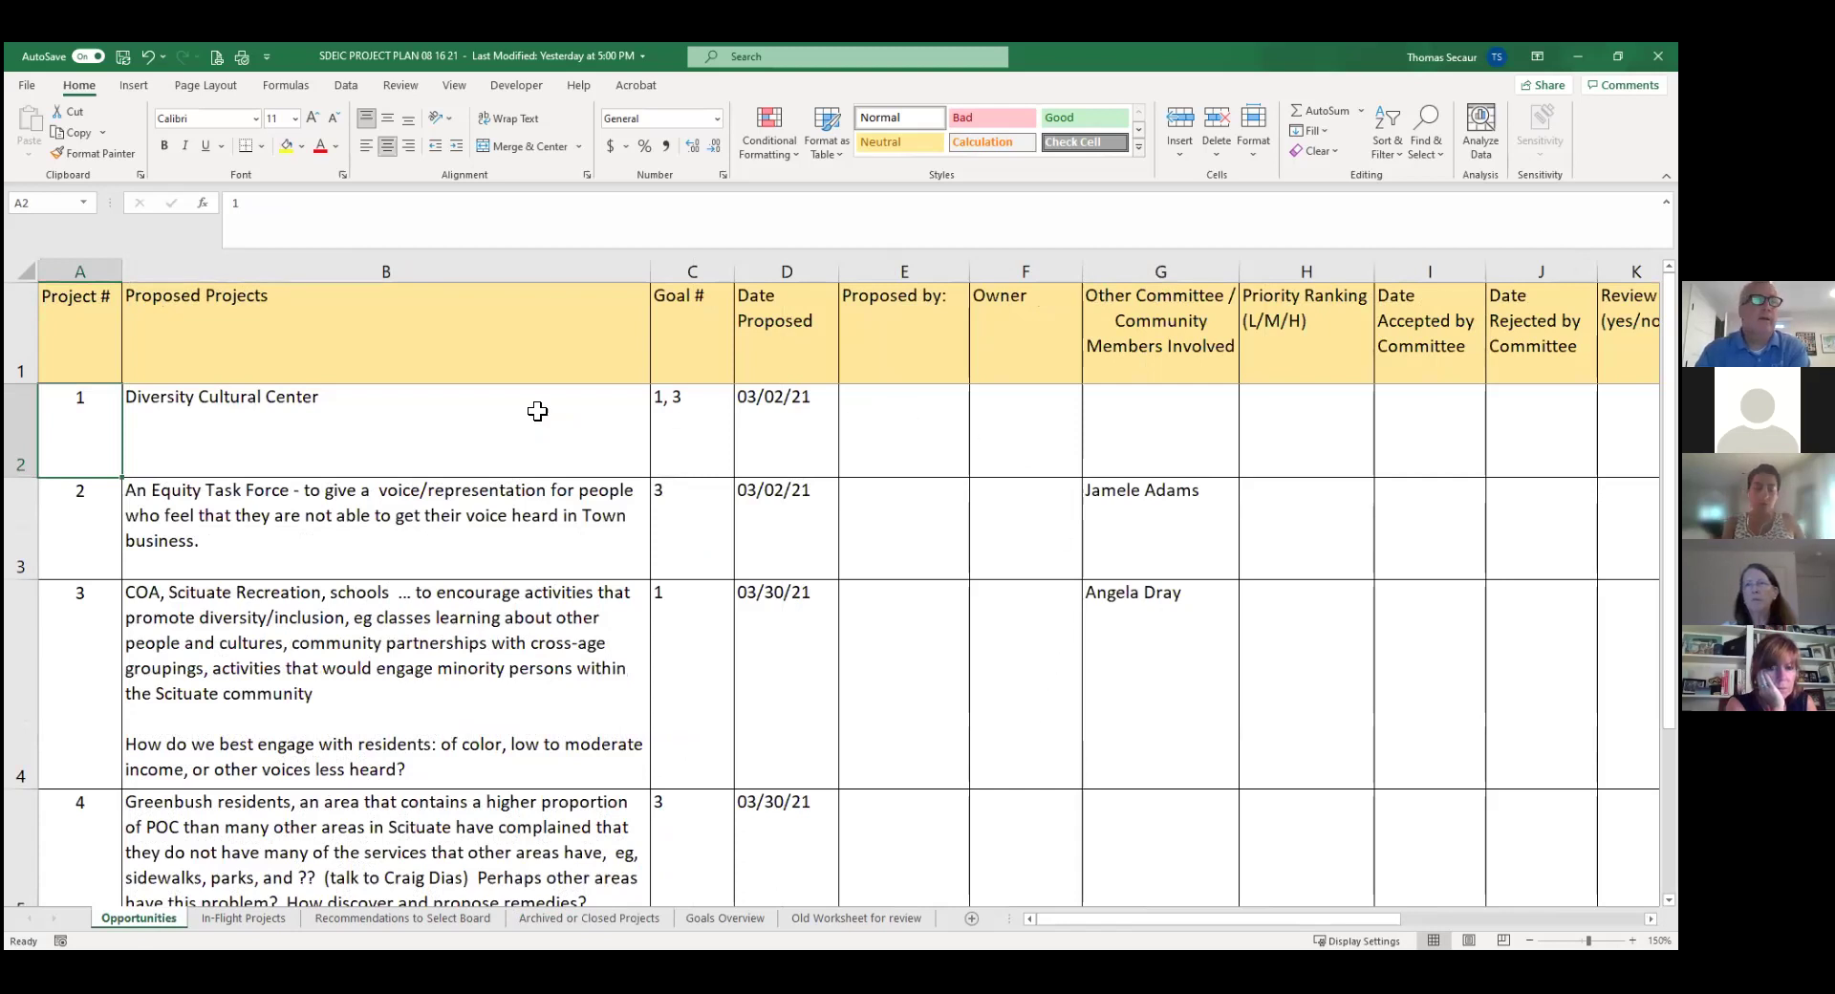
left_click(347, 424)
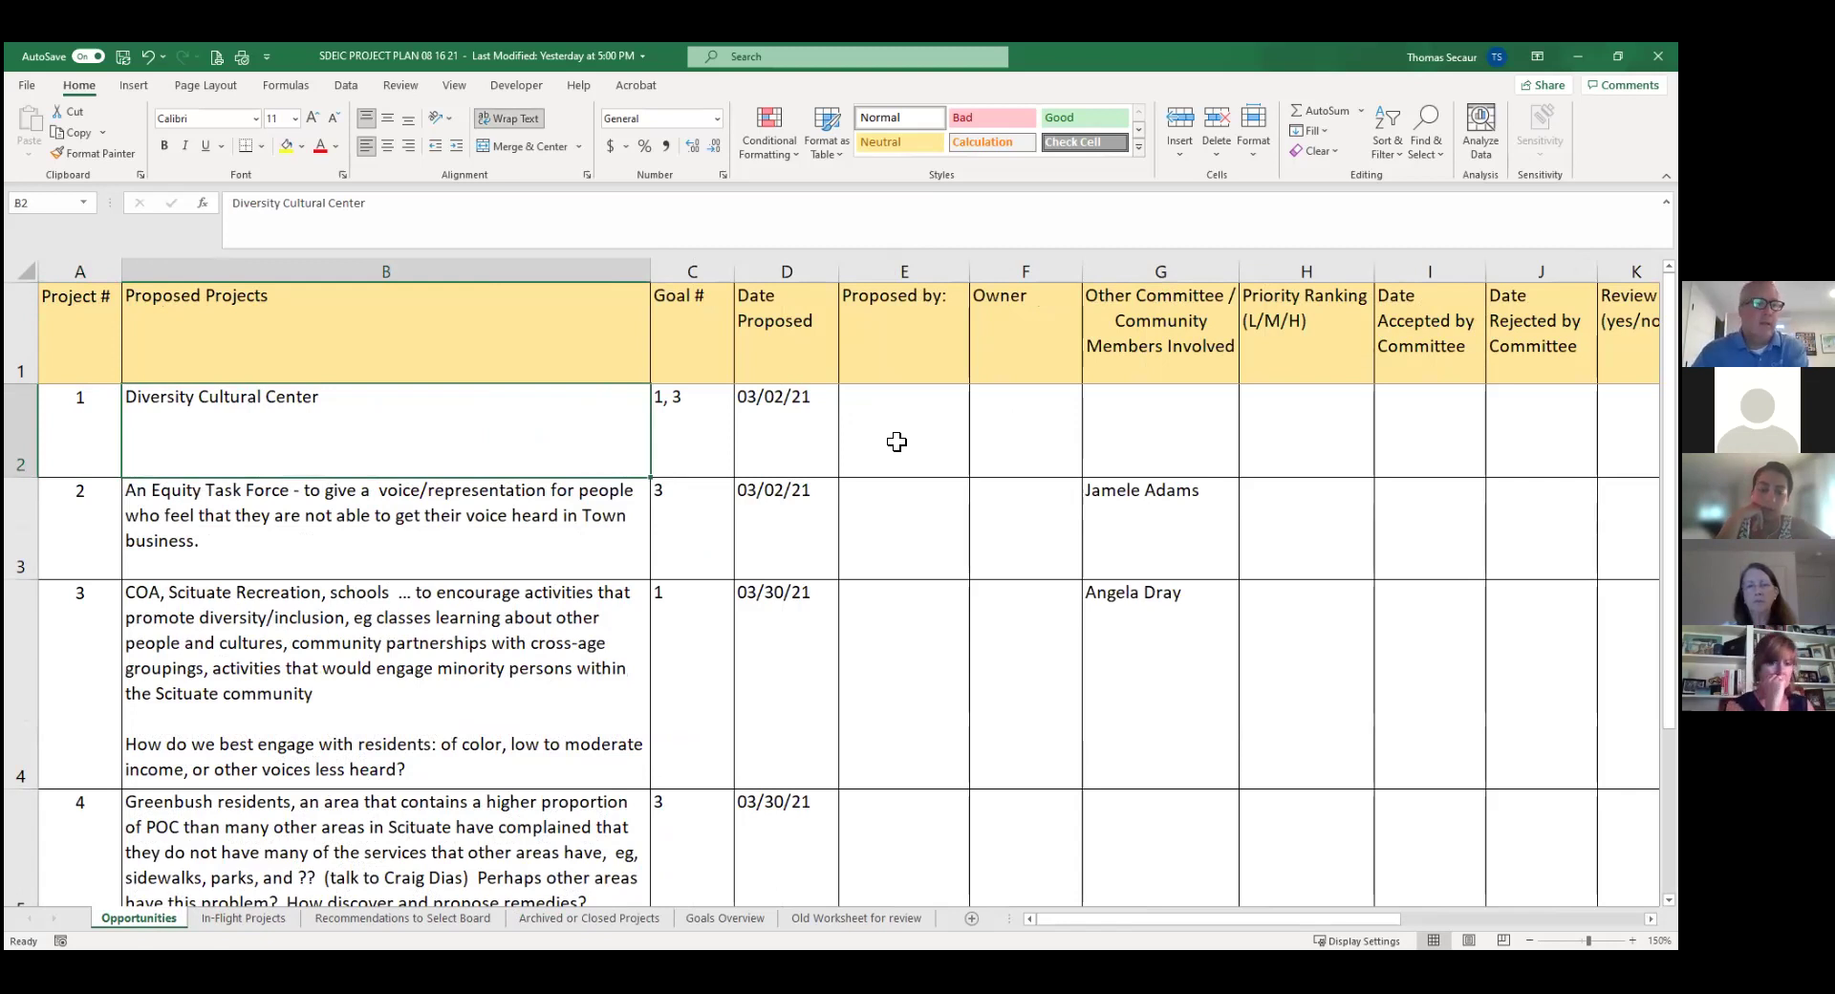
left_click(246, 916)
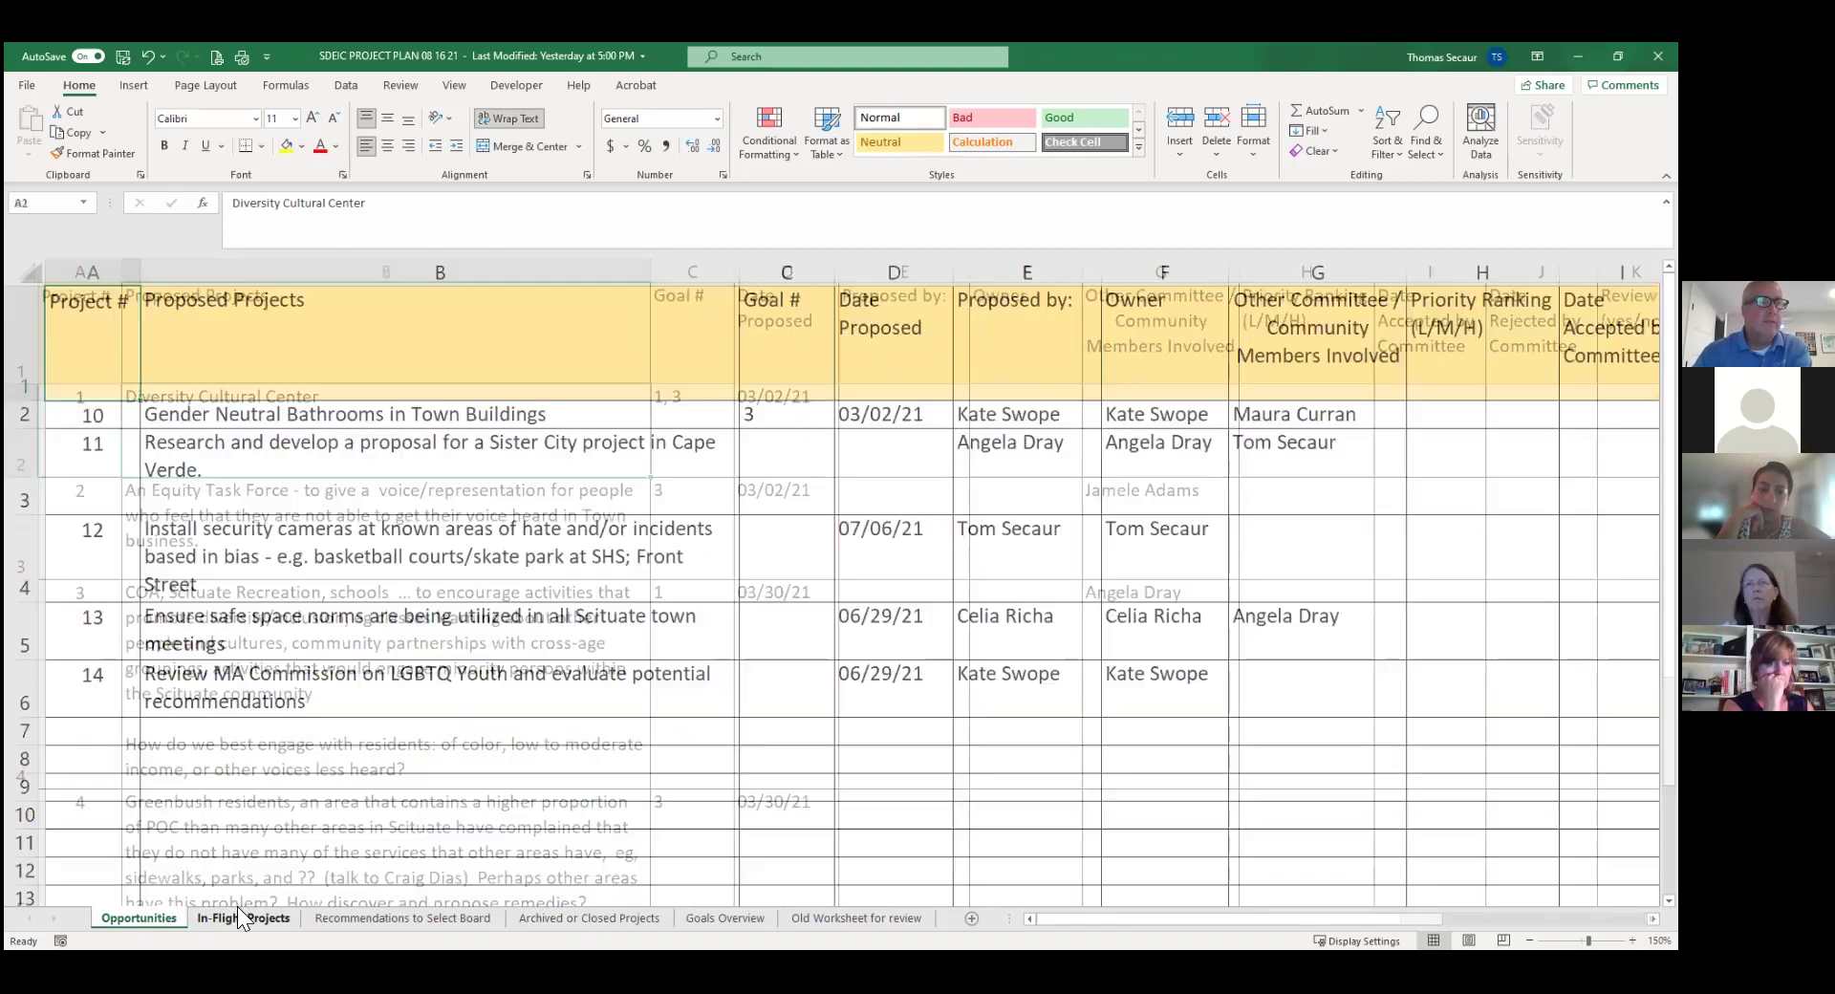
left_click(130, 916)
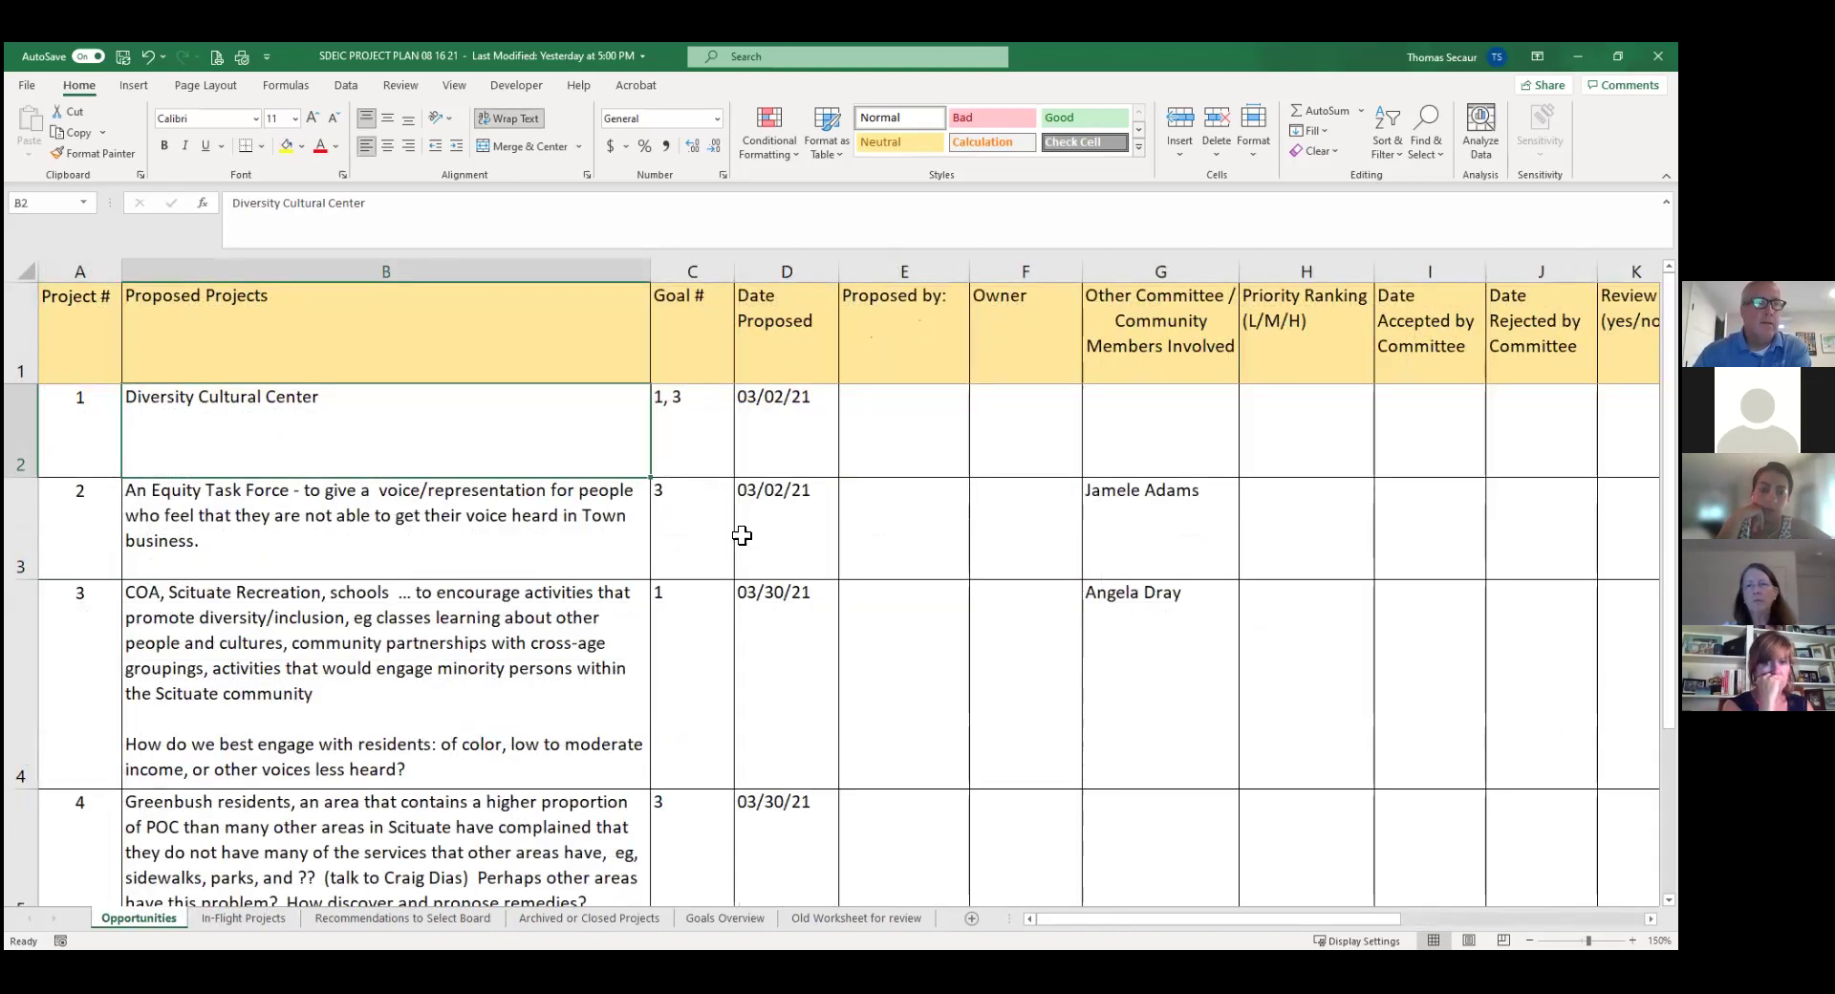
left_click(242, 913)
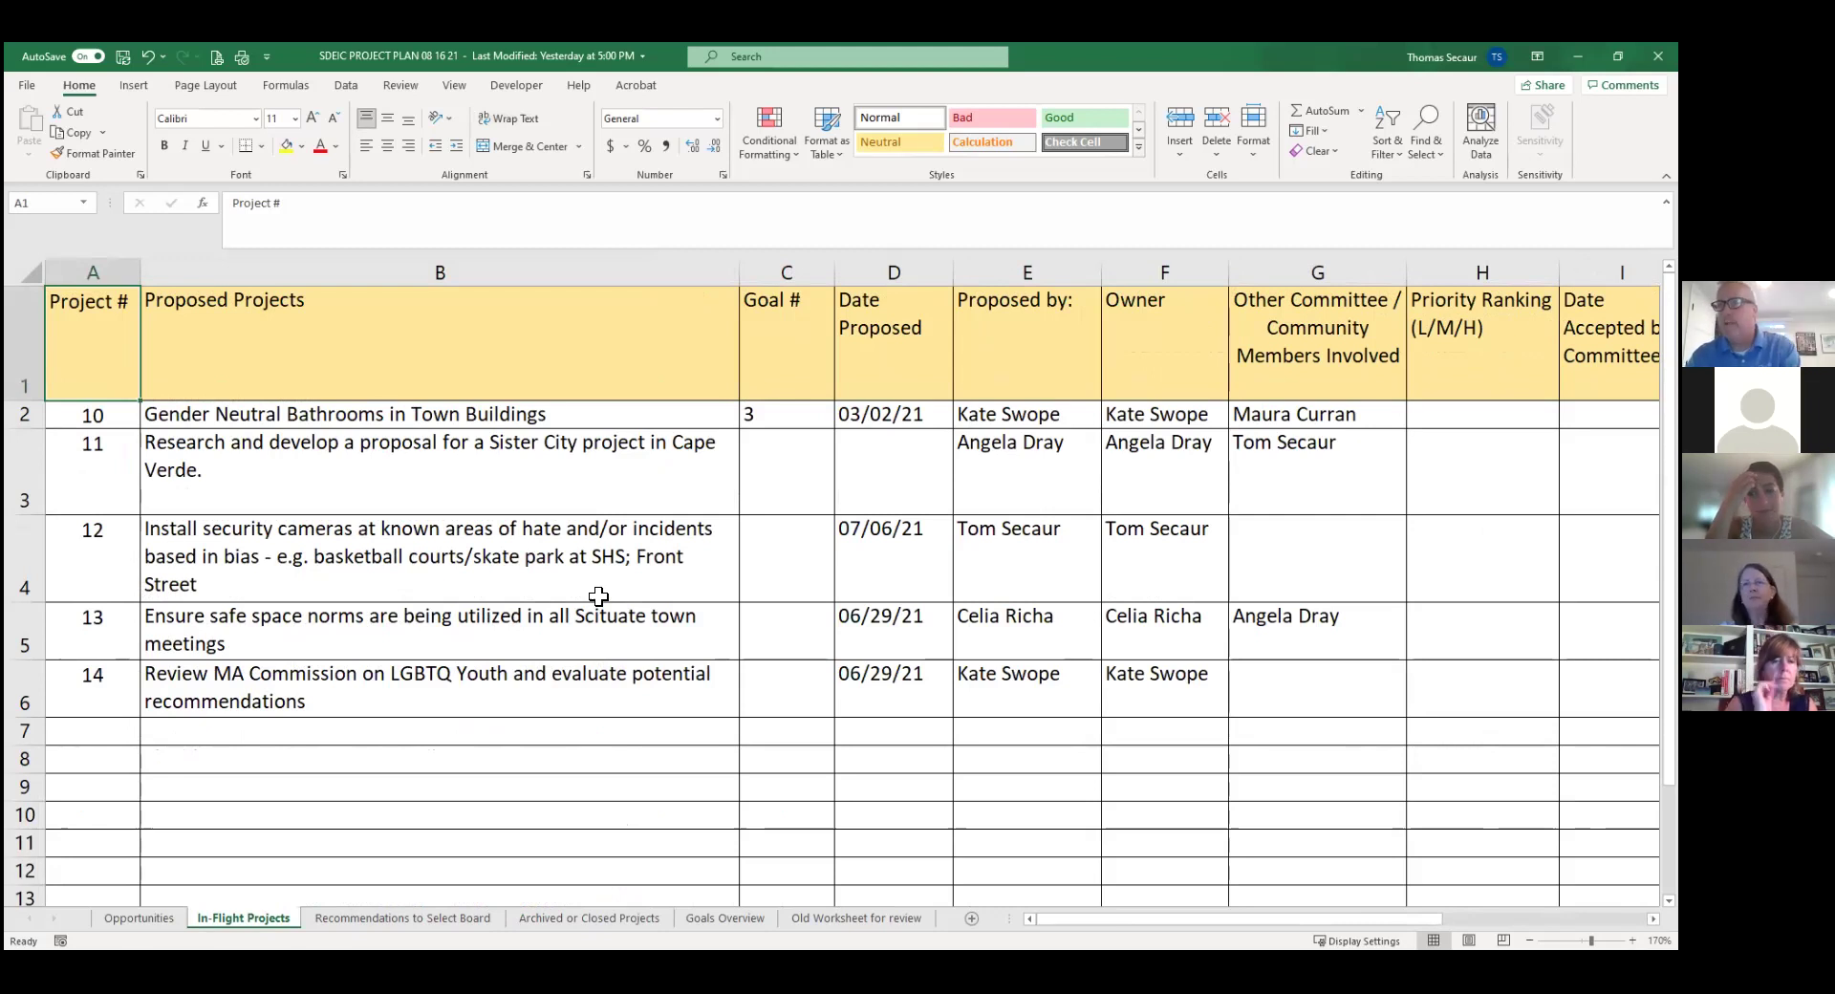
left_click(135, 908)
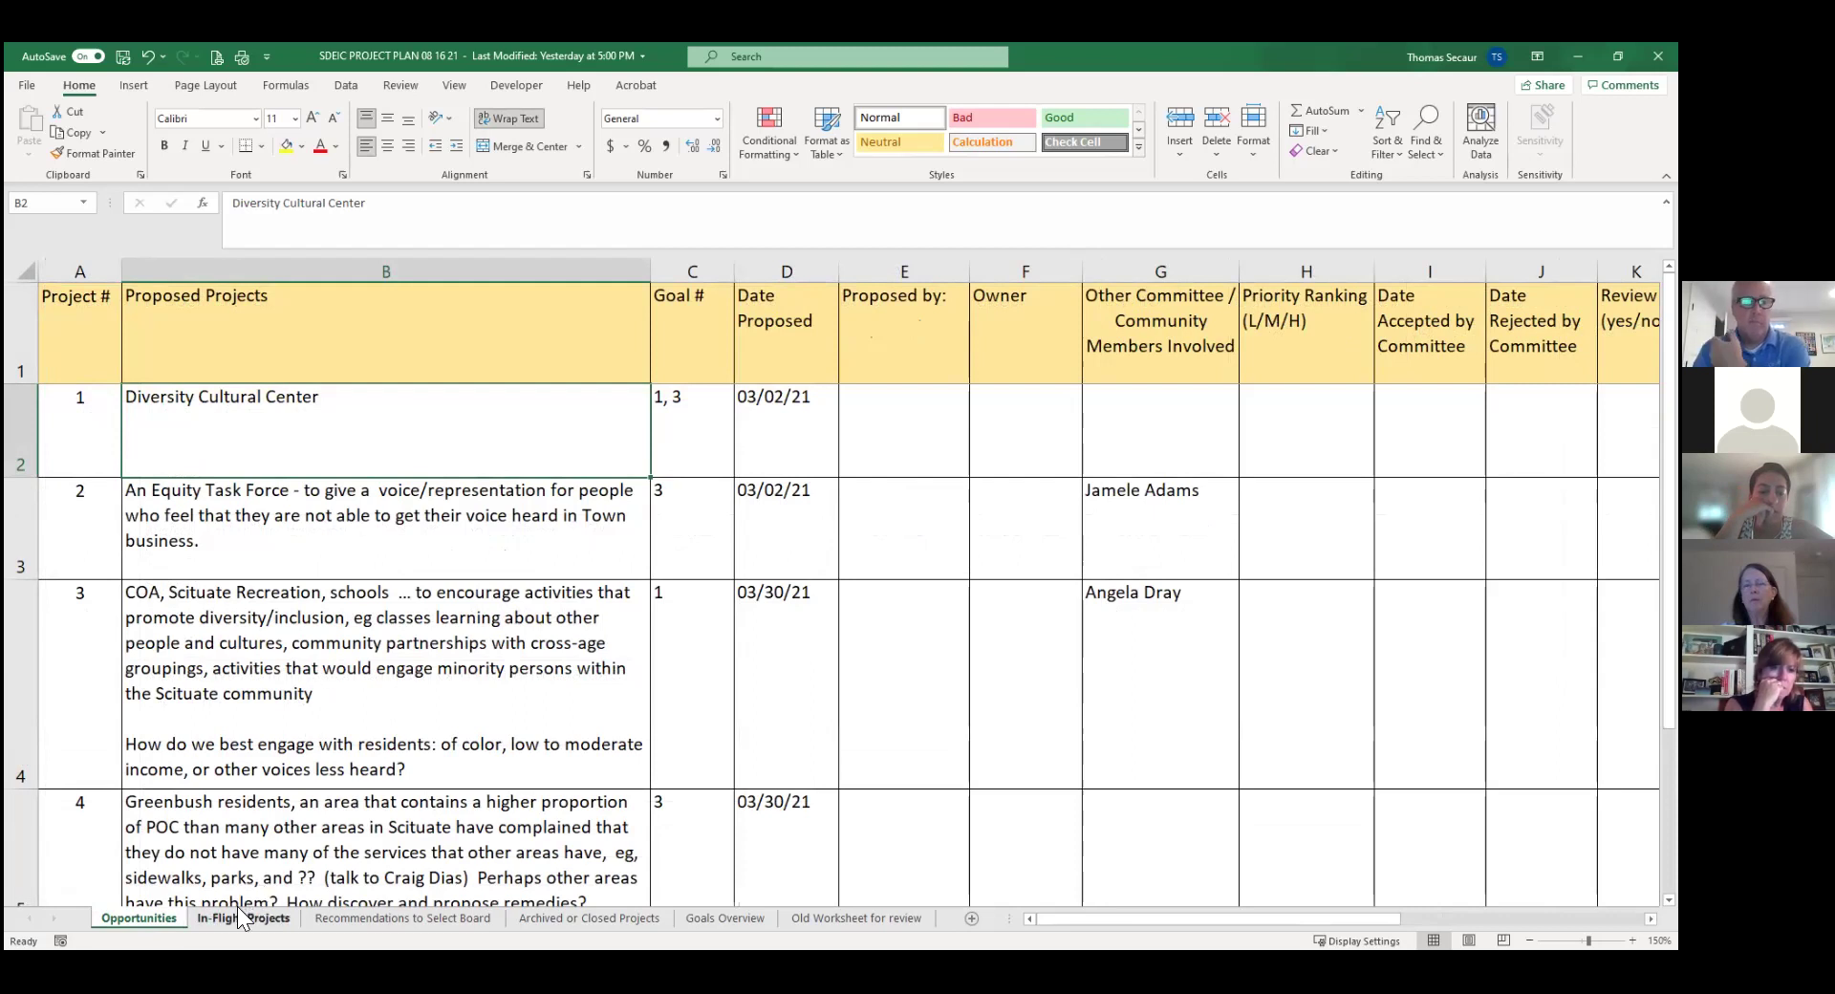
left_click(237, 908)
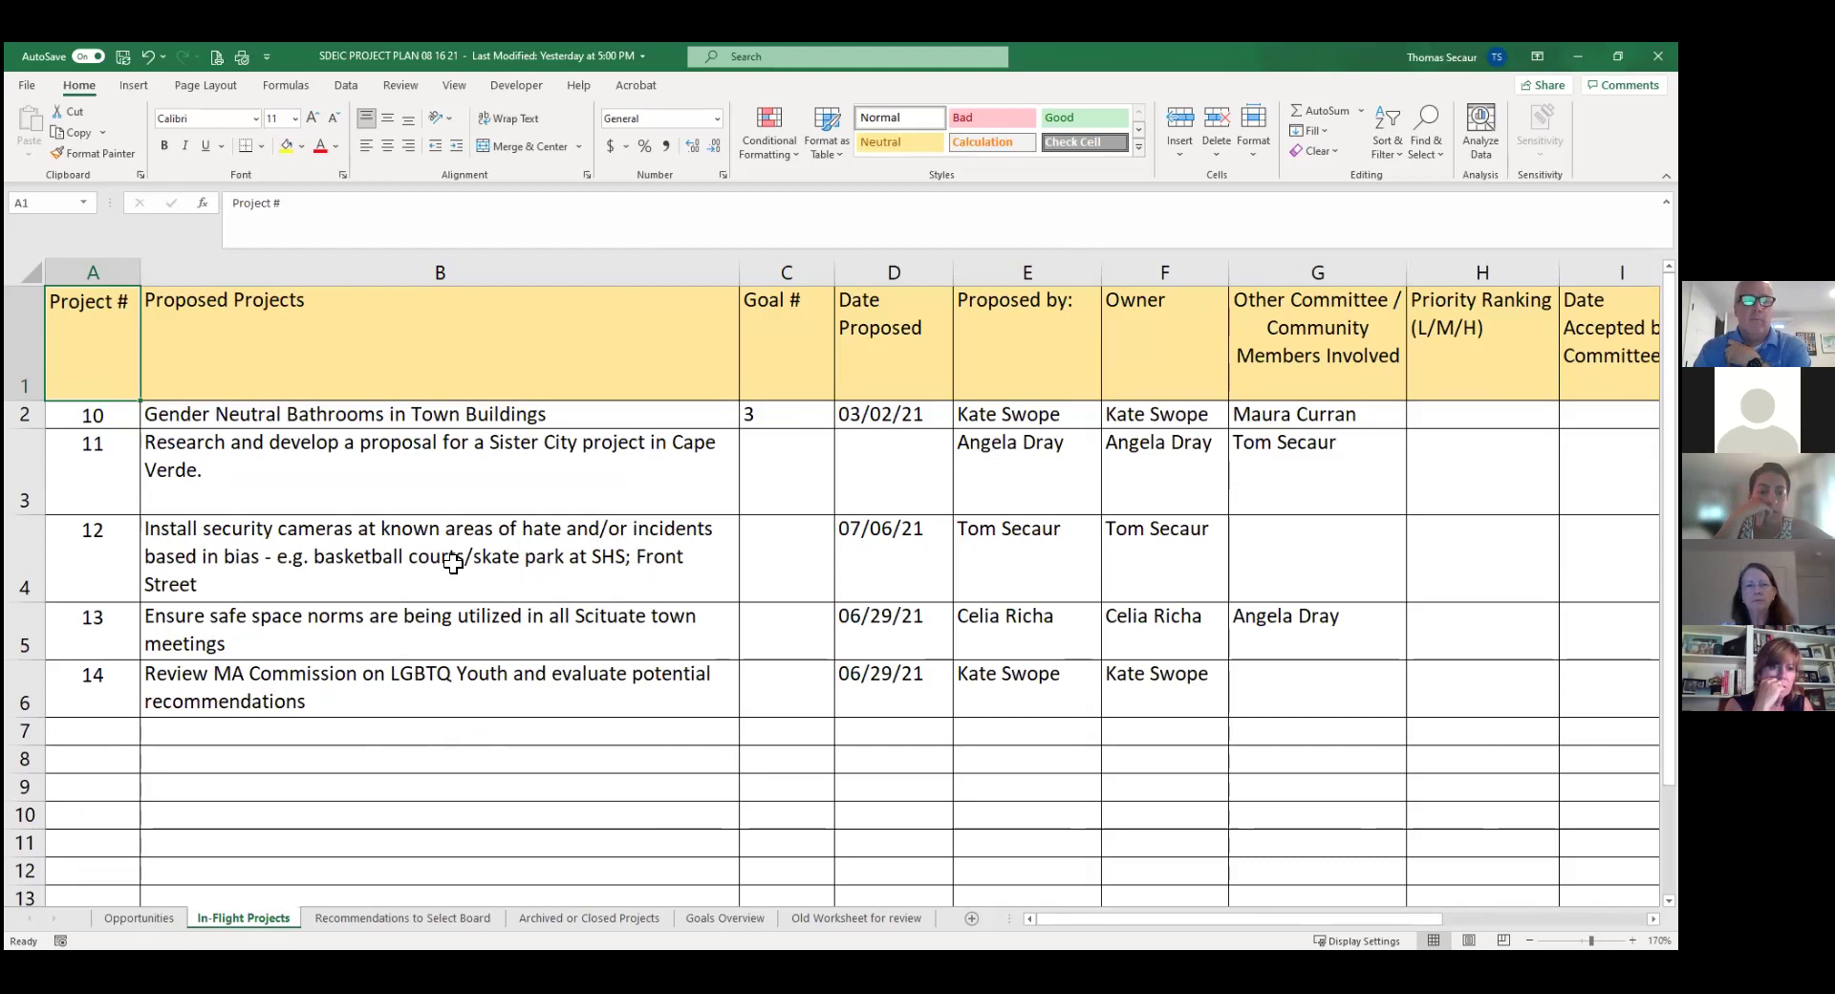
left_click(135, 912)
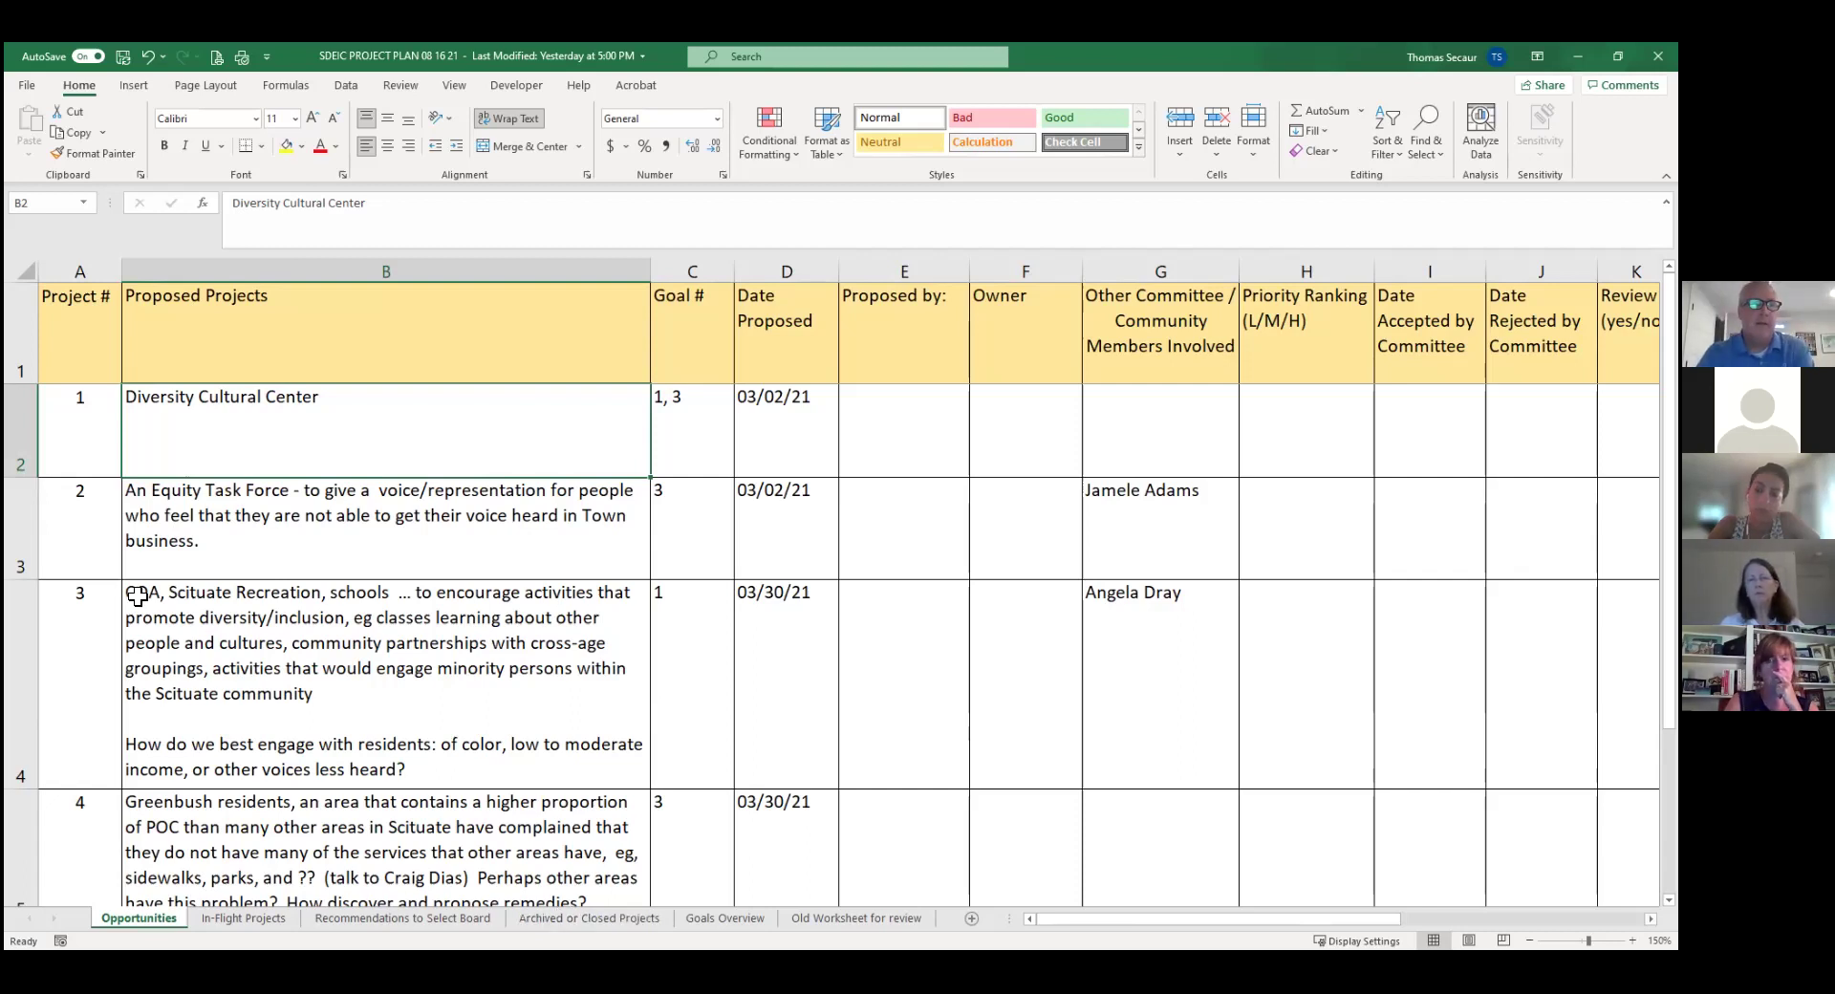
Select A2 and the Diversity Cultural Center entry in B2, then scroll right to the Notes/Status columns.
left_click(81, 421)
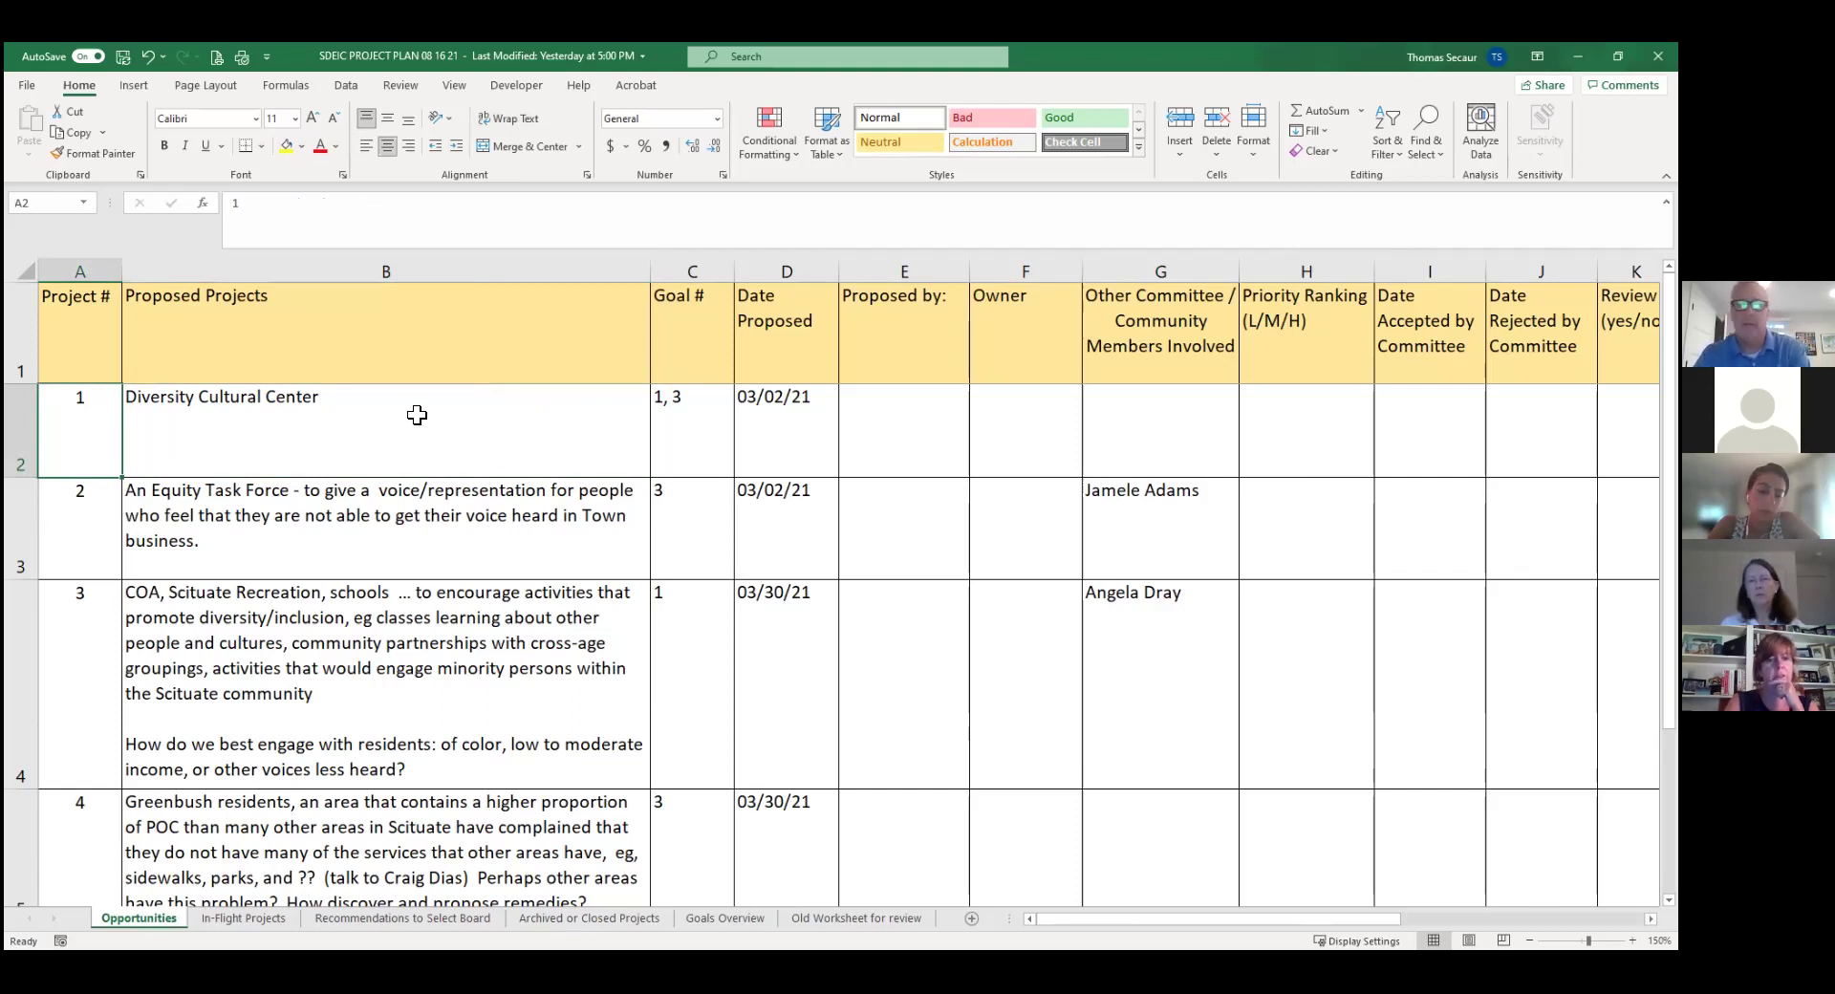
left_click(342, 432)
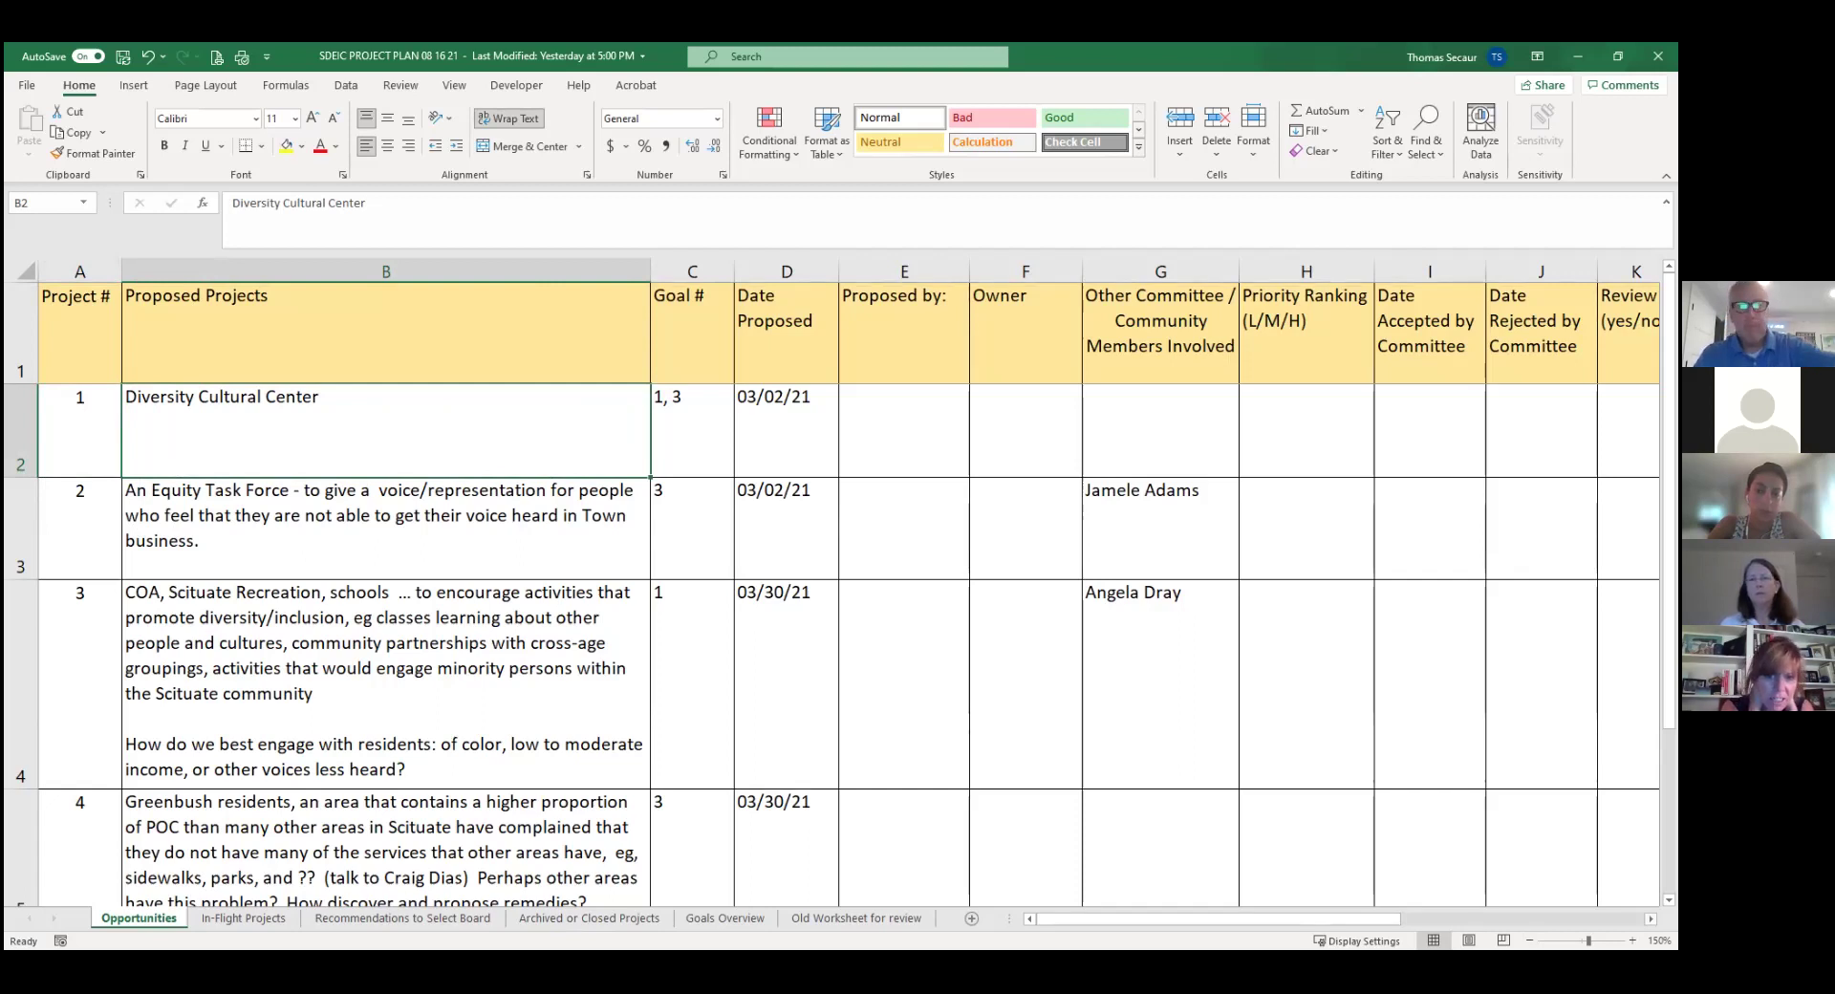
scroll(851, 583, "right", 5)
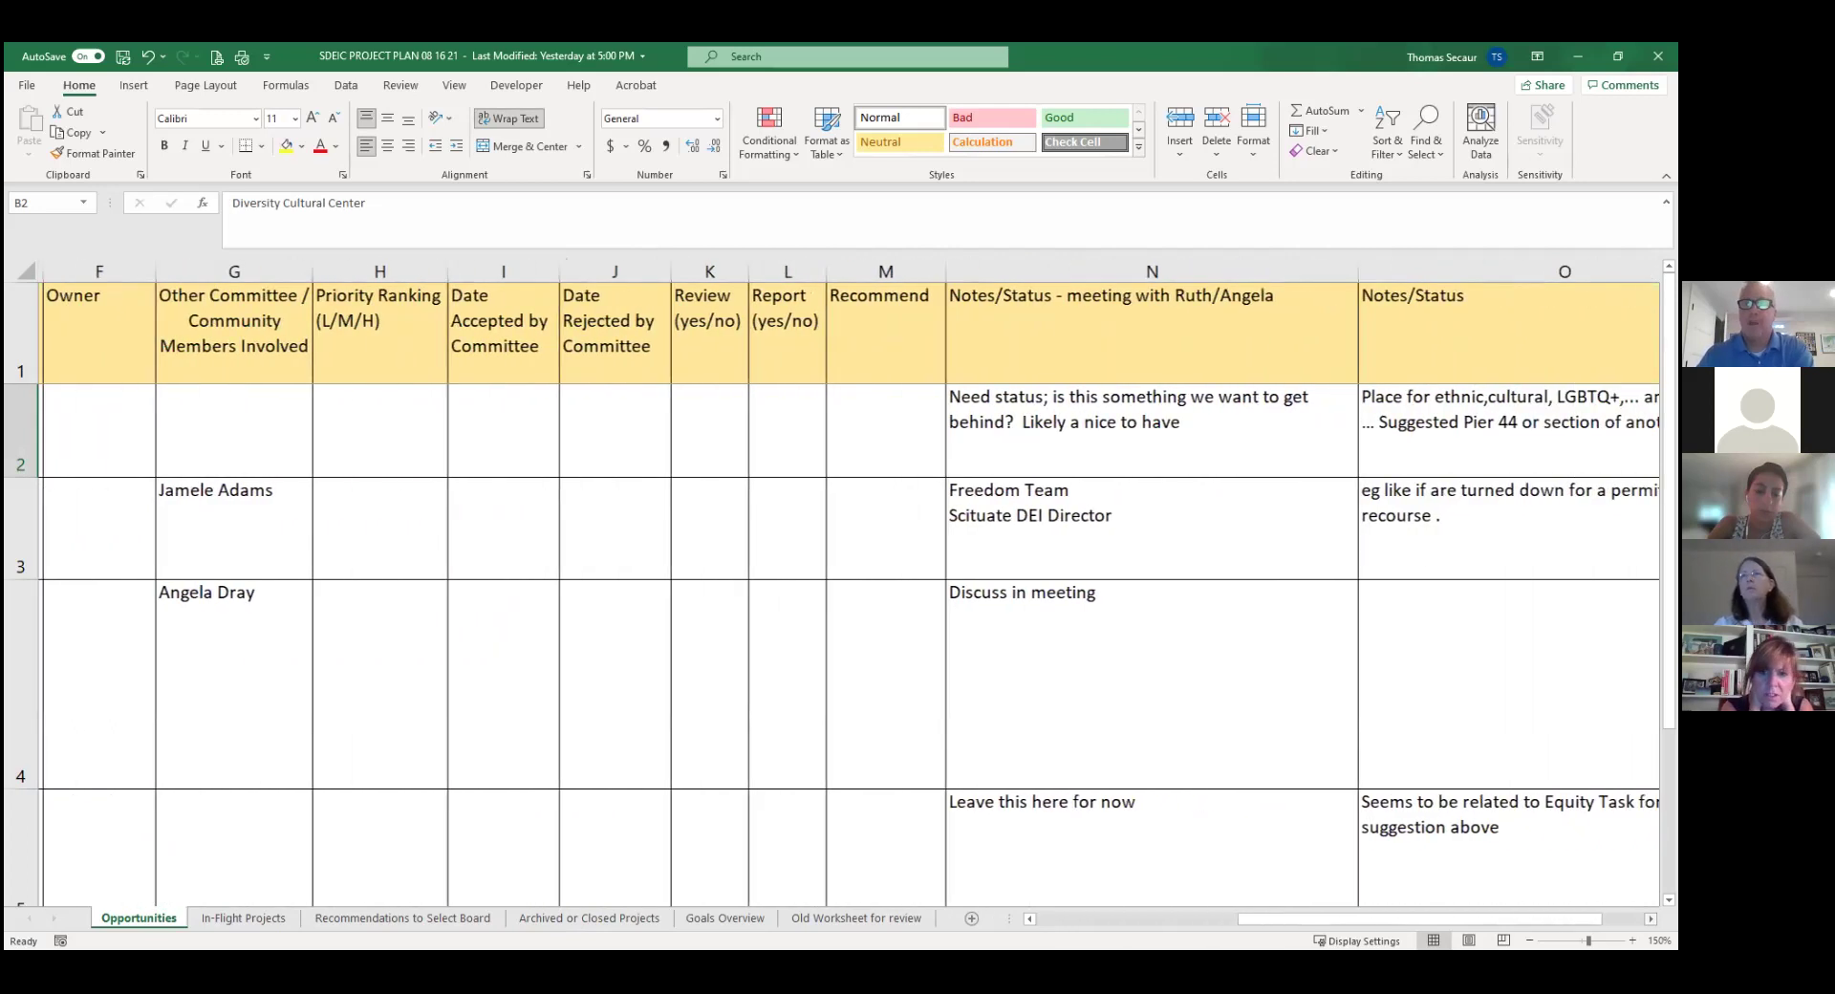
scroll(1303, 746, "right", 4)
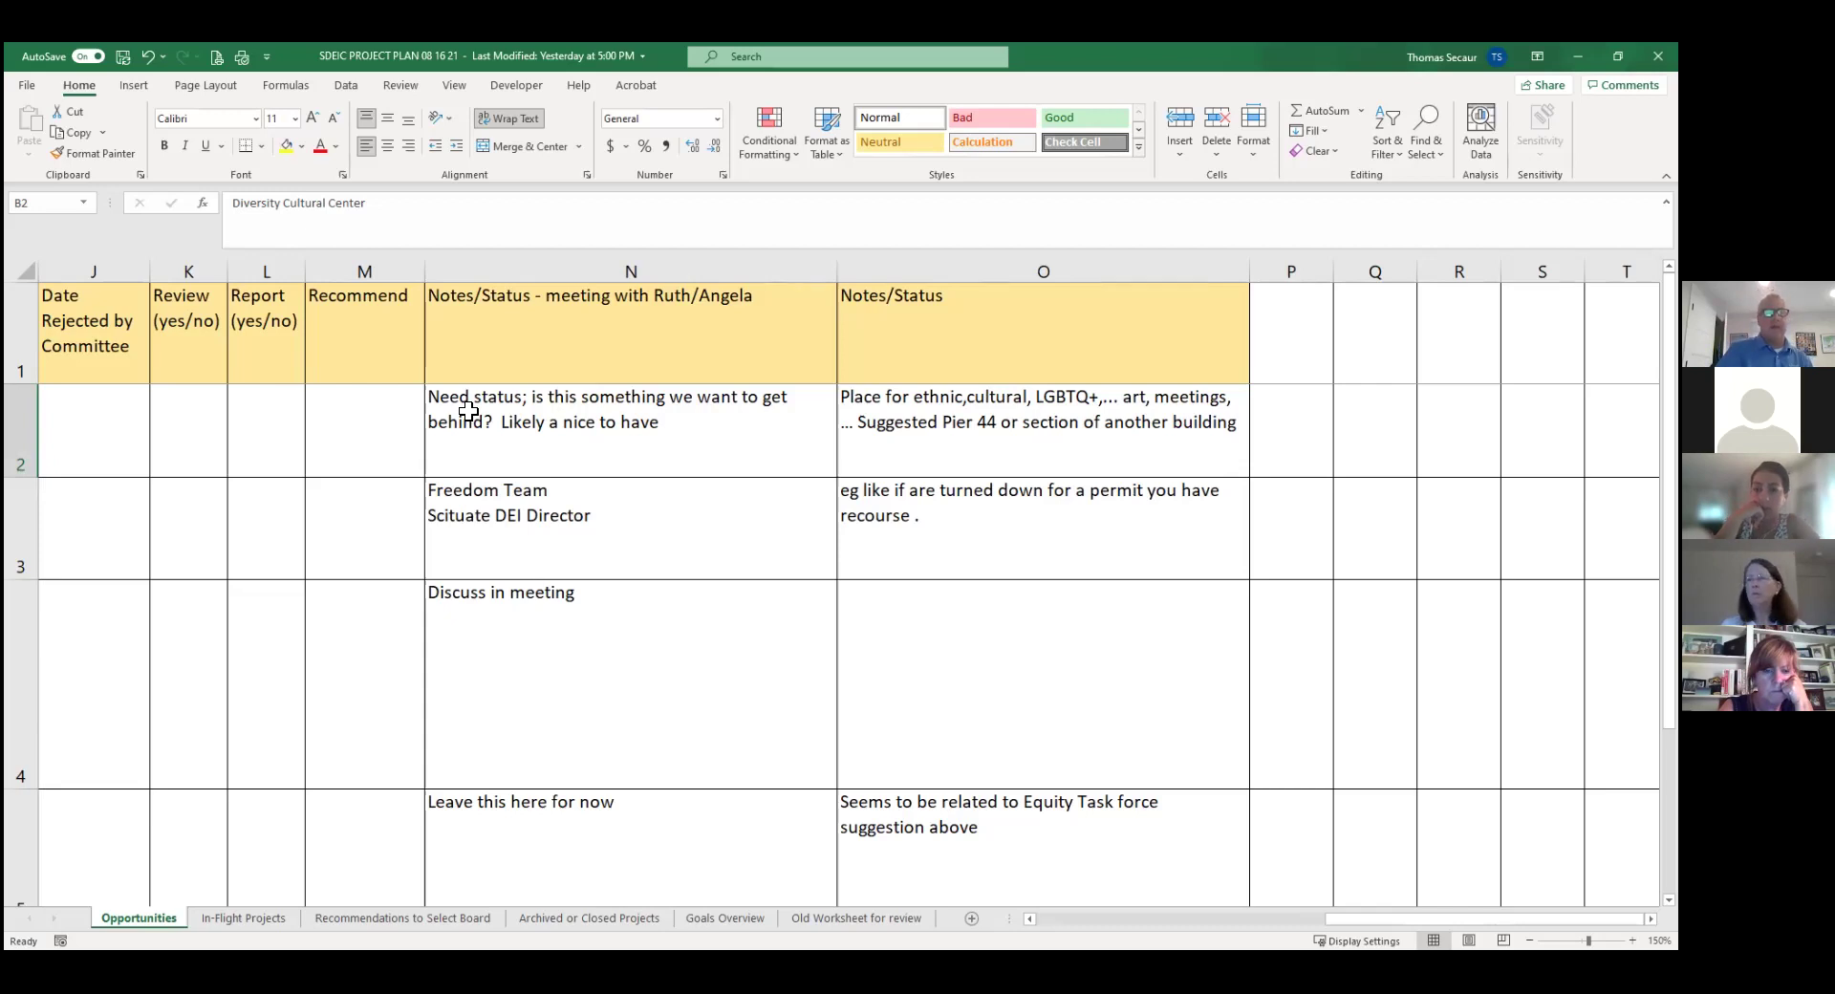
Prefix the Diversity Cultural Center meeting note in N2 with '8/17 - '.
left_click(469, 411)
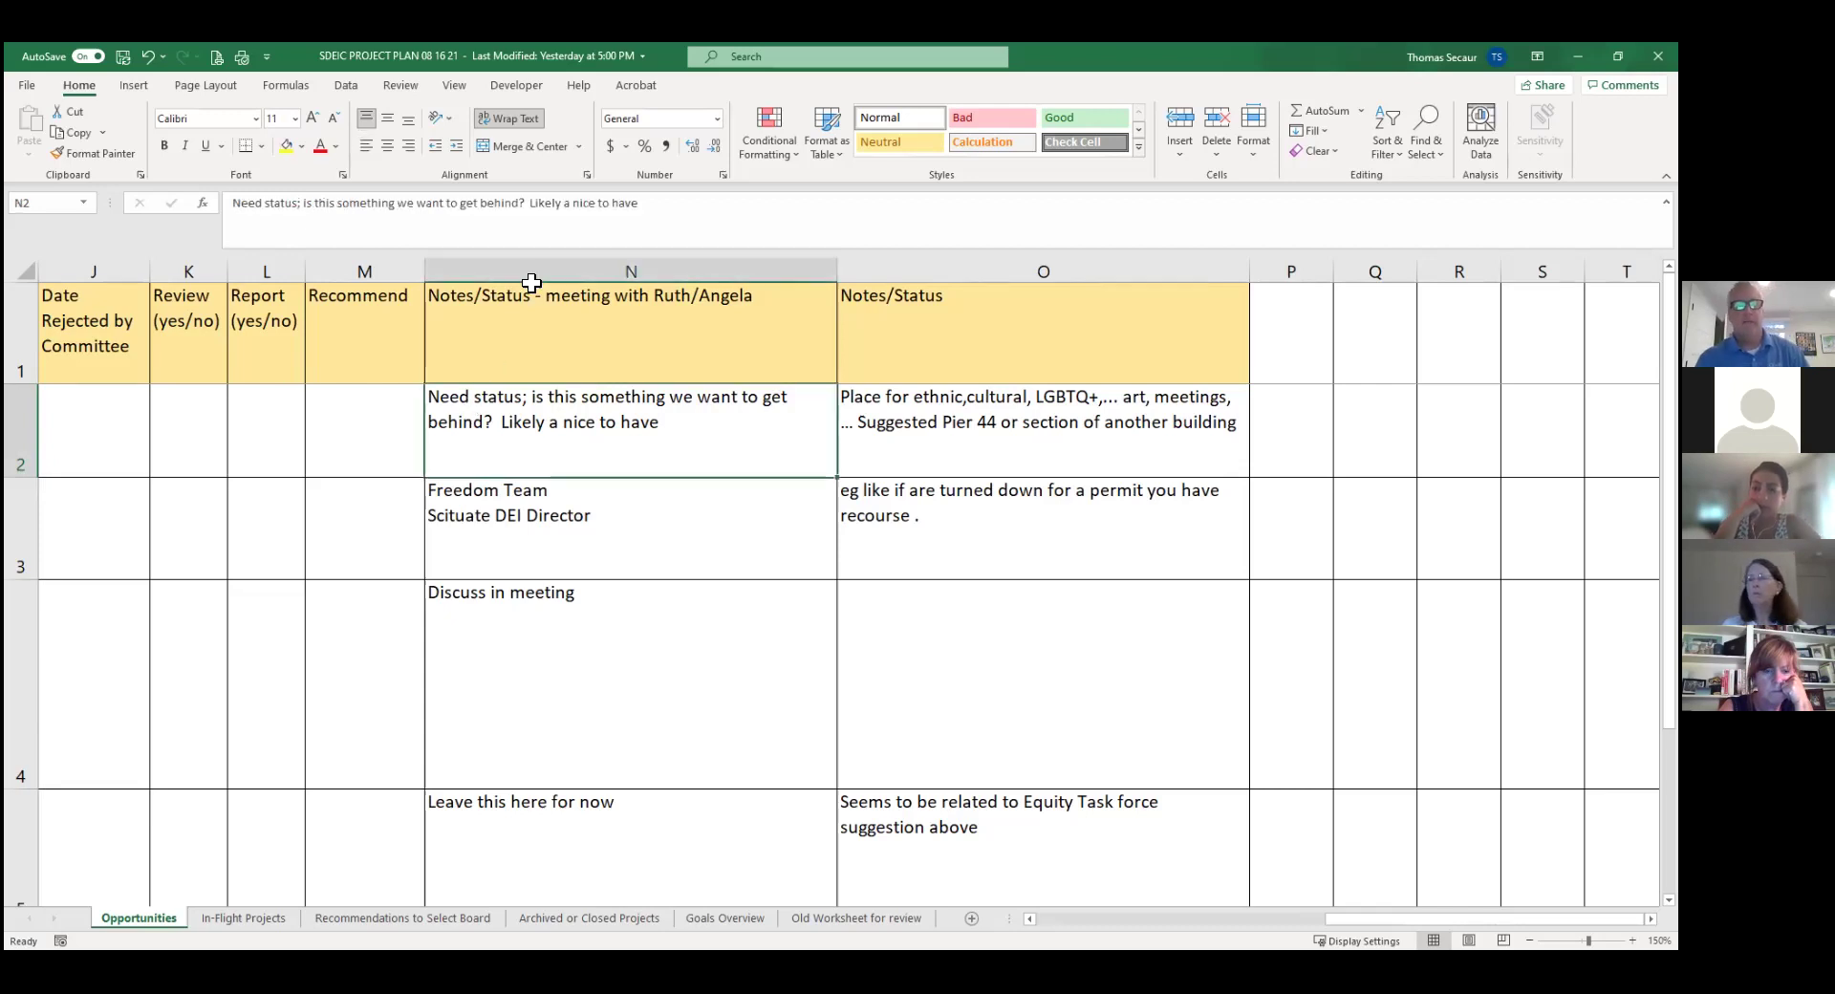
left_click(232, 203)
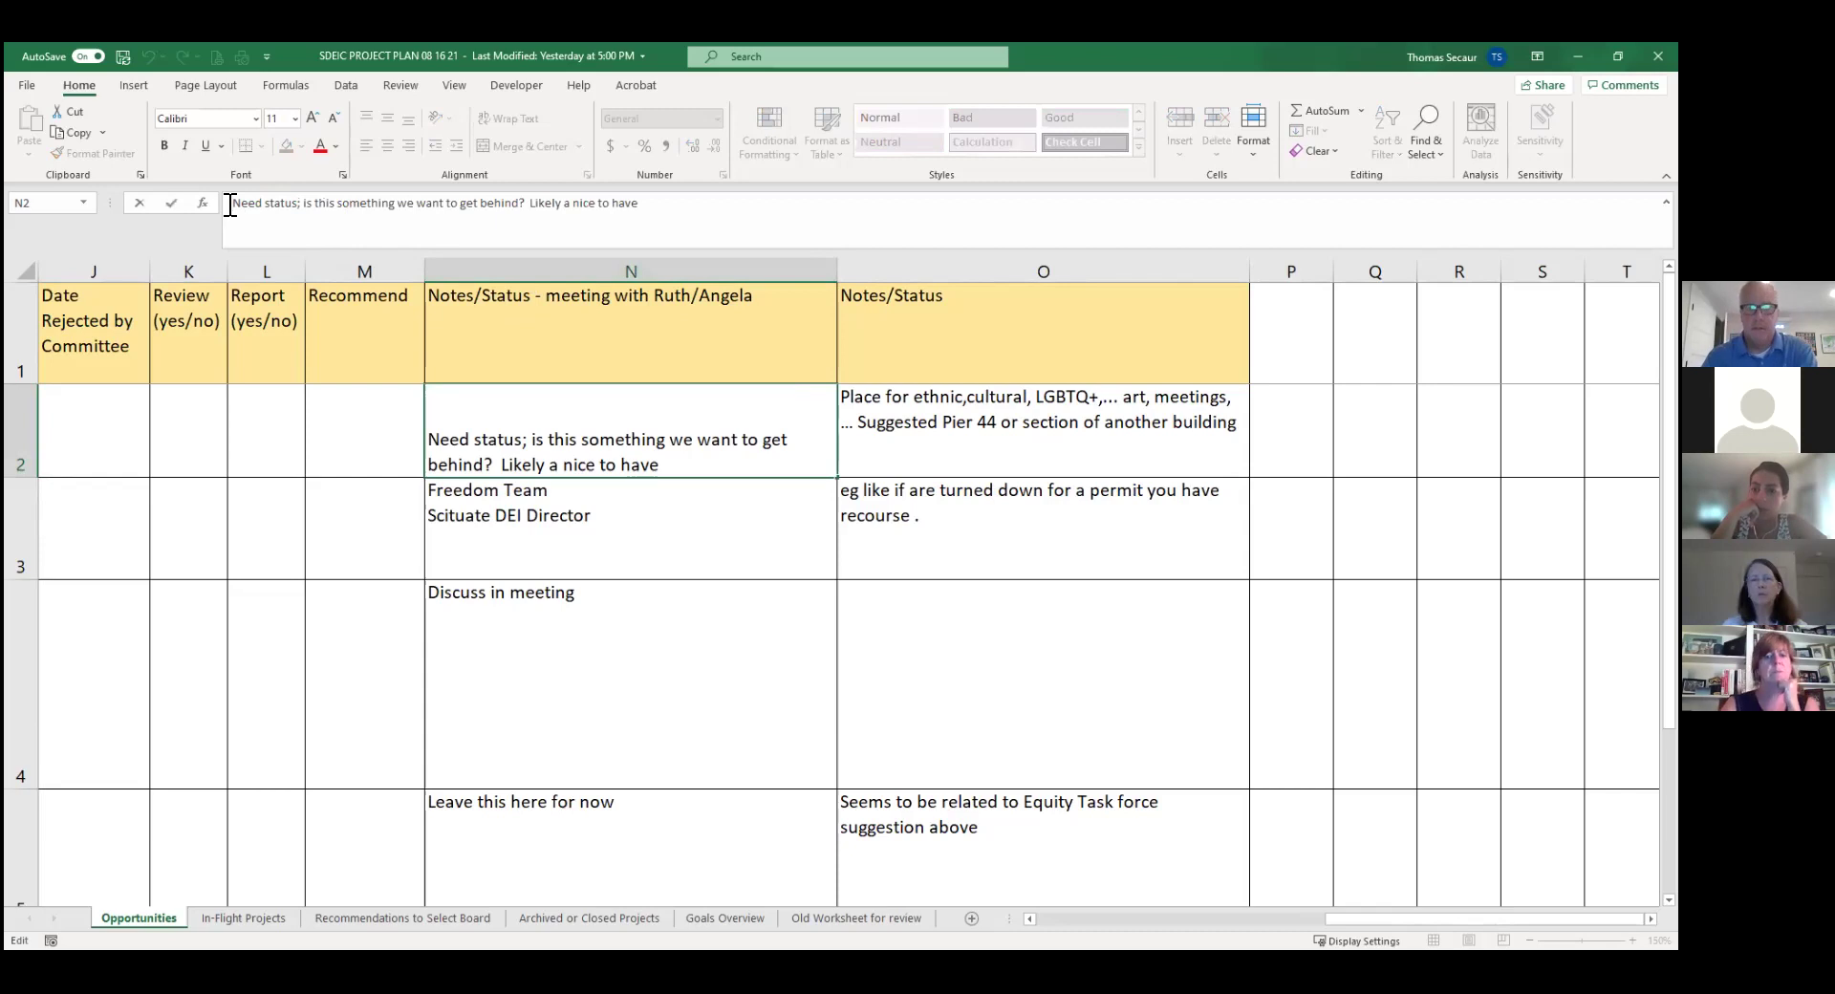
type("8/17 -")
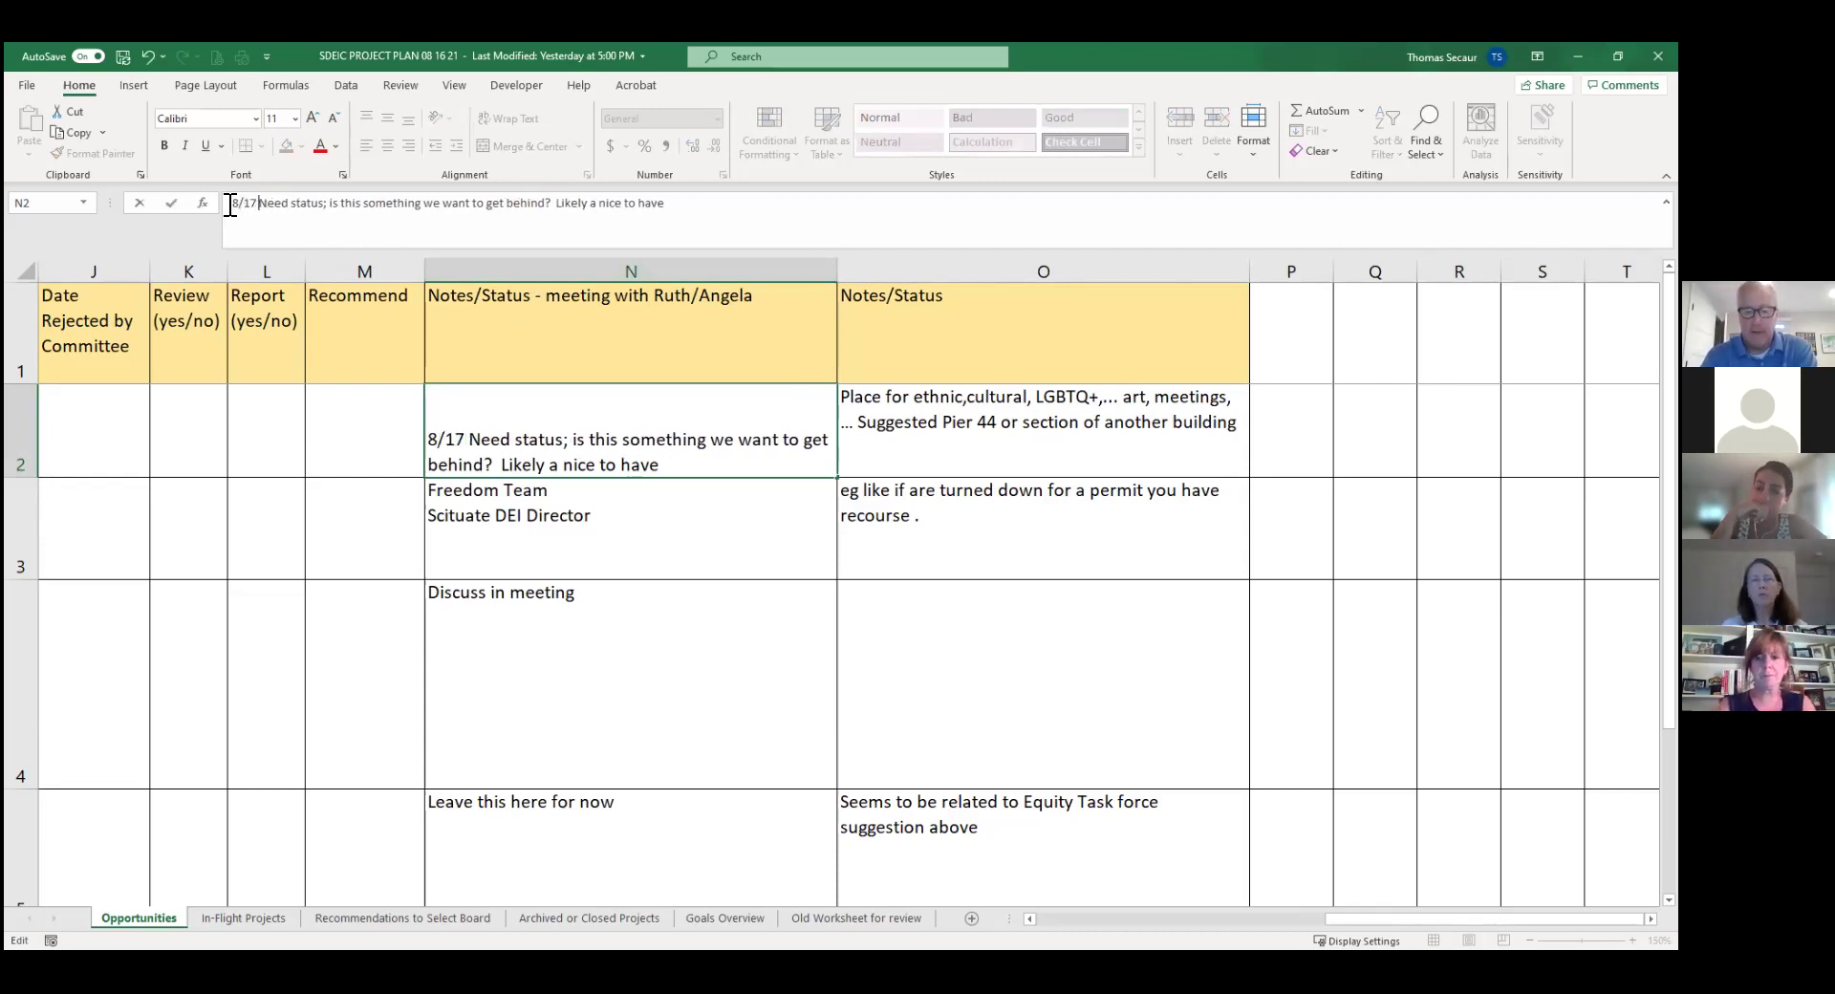
left_click(628, 524)
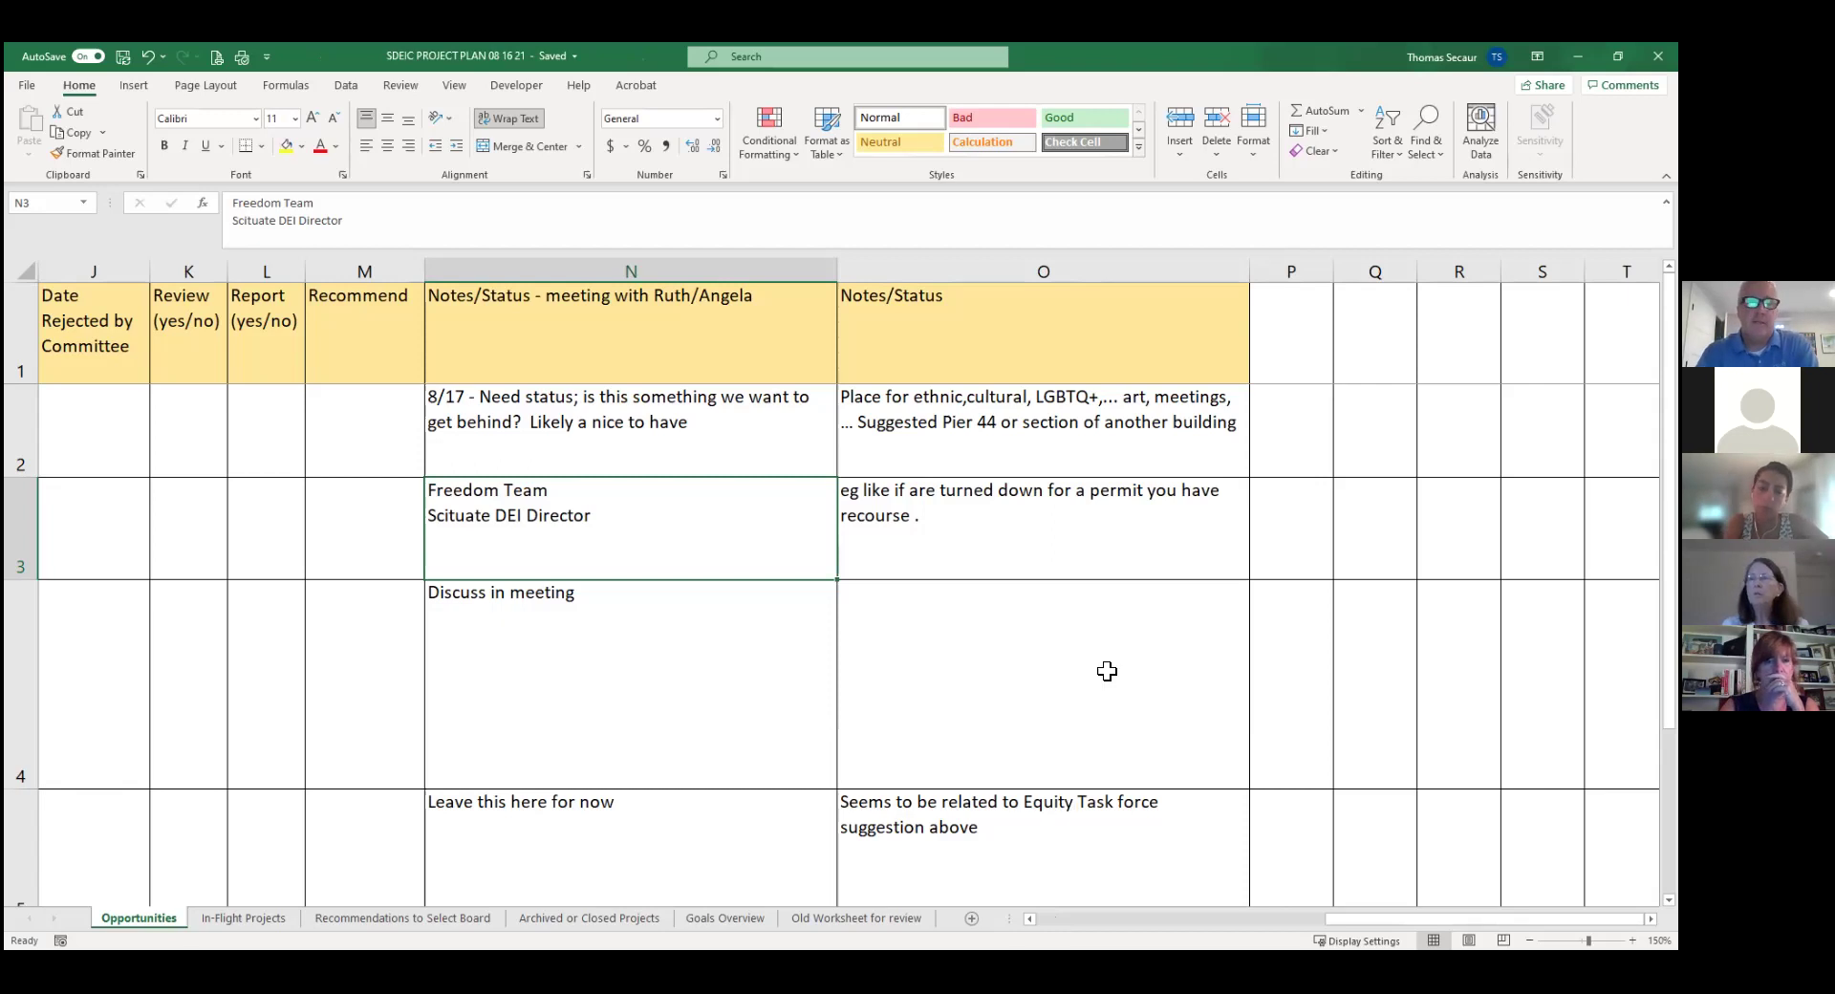
left_click(604, 441)
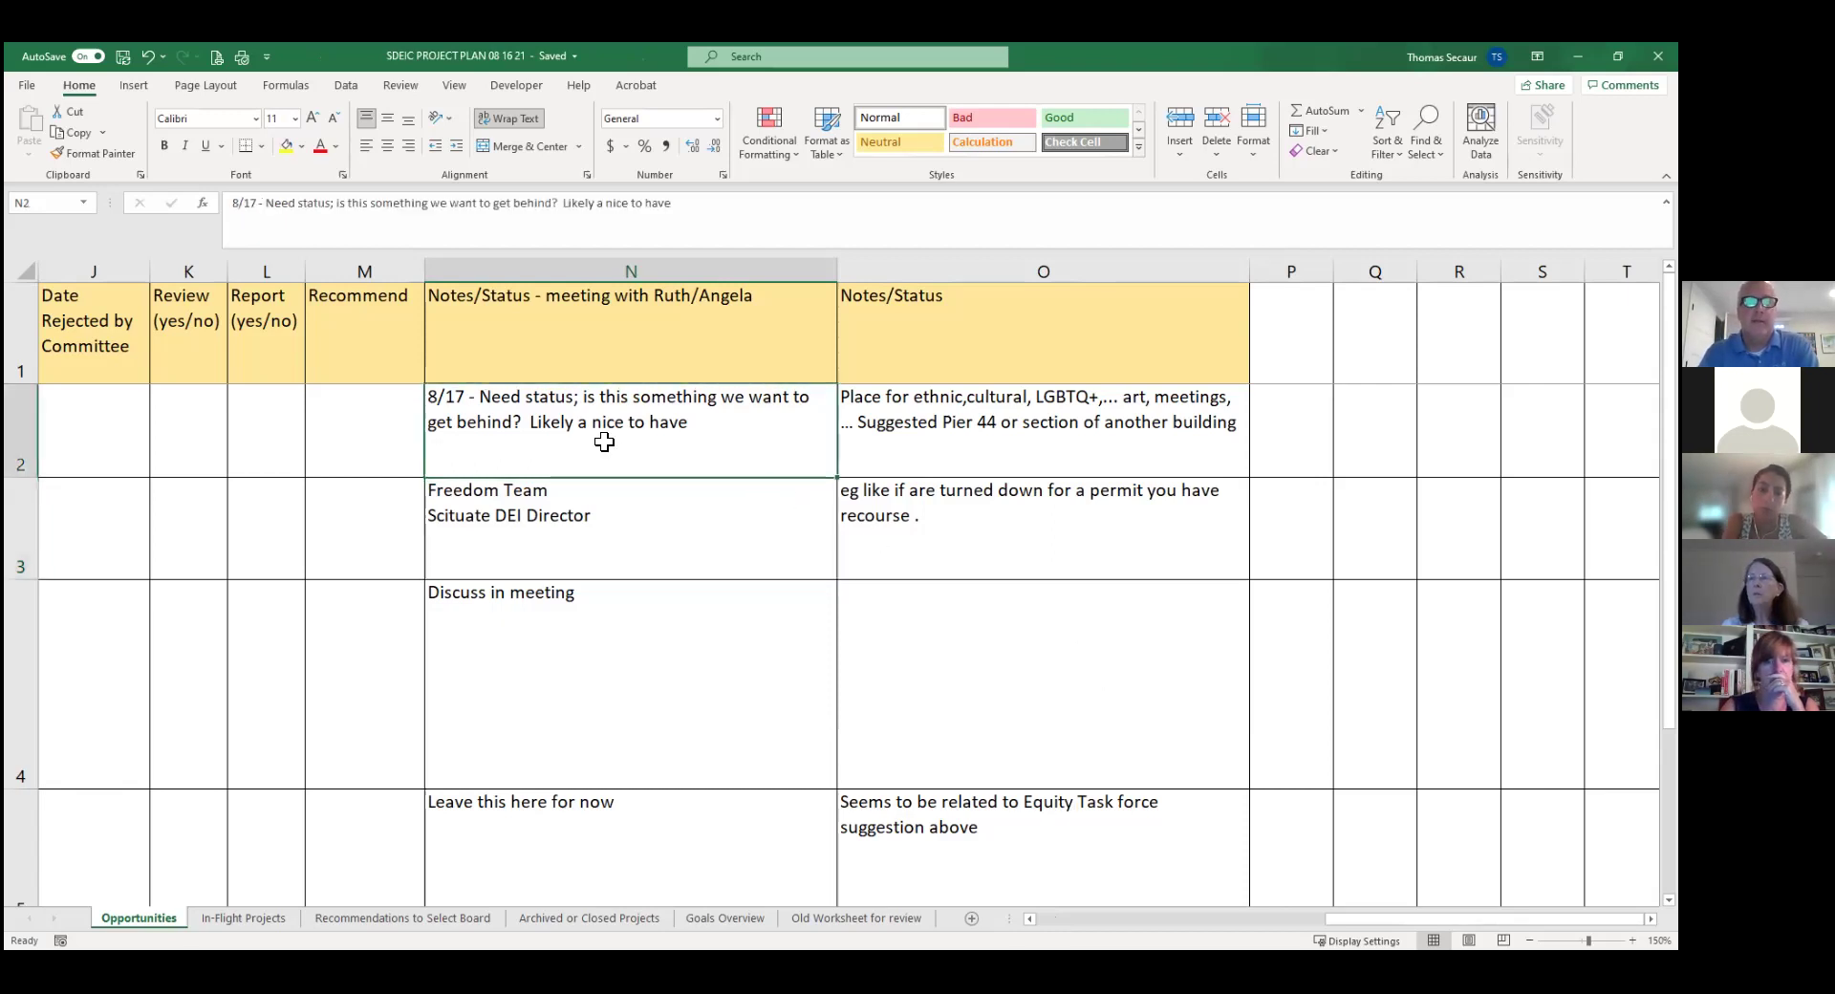
key("Left")
key("Left")
key("Left")
key("Left")
key("Left")
key("Left")
key("Left")
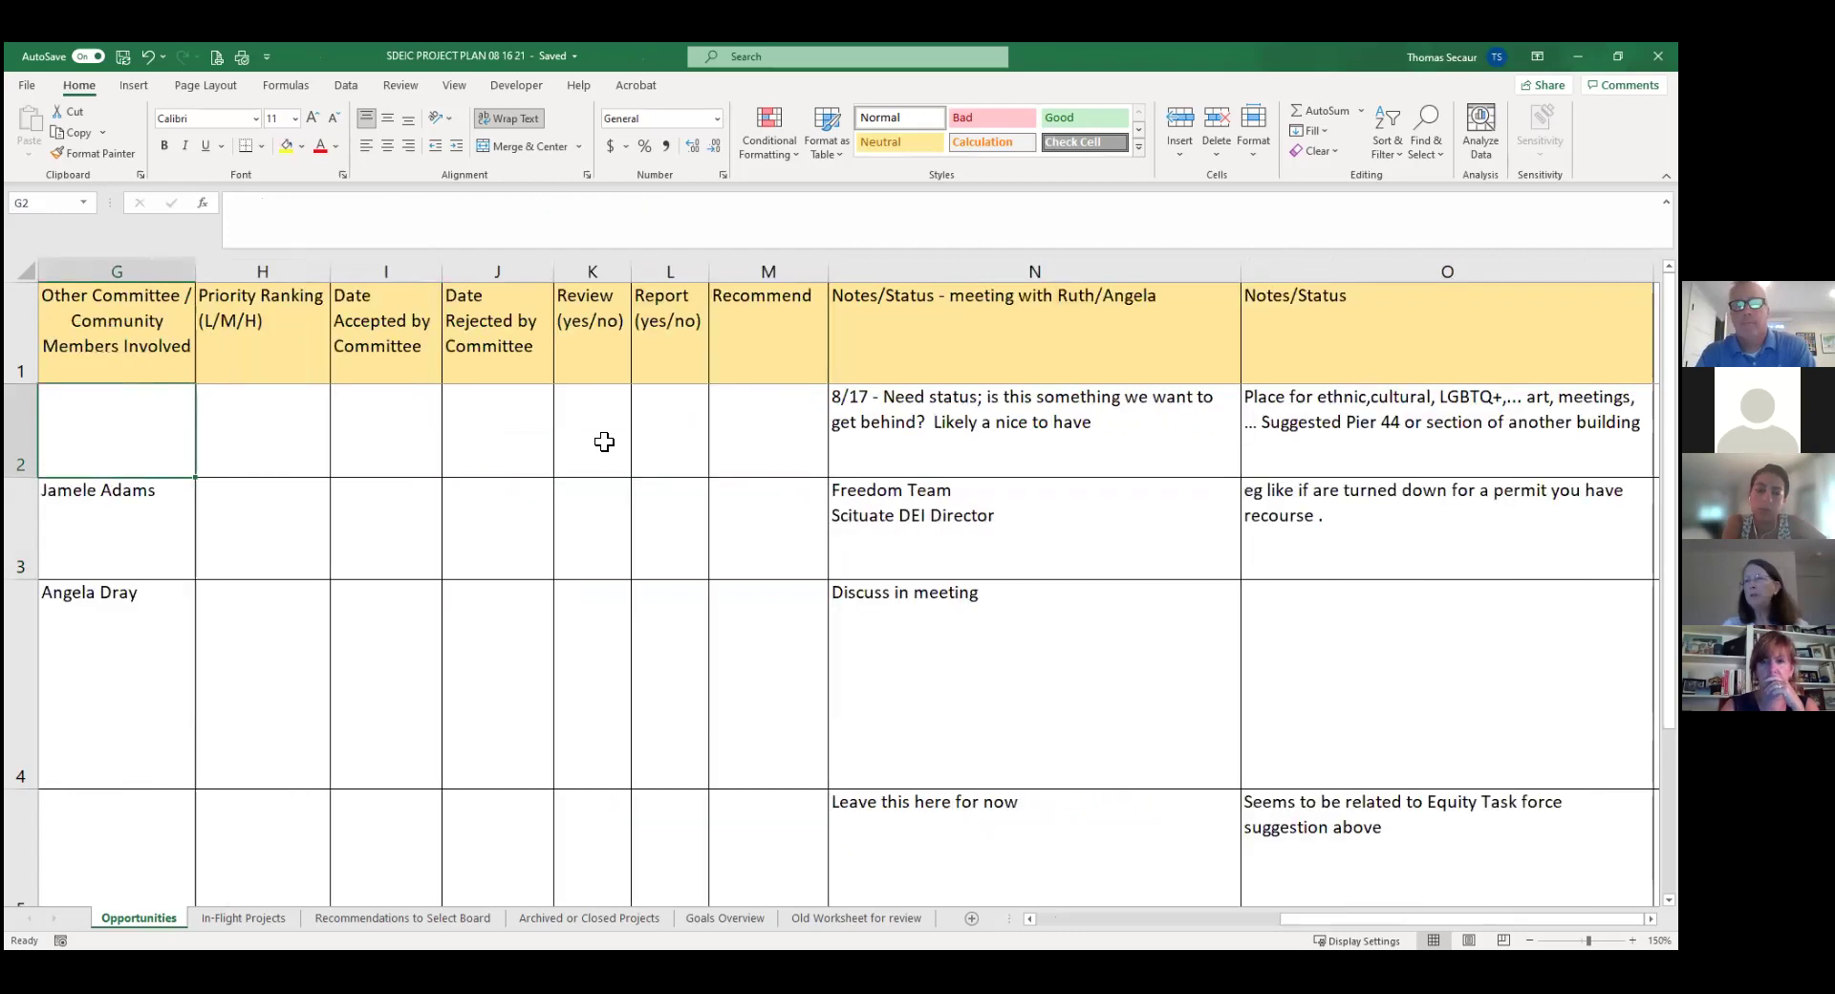
key("Left")
key("Left")
key("Left")
key("Left")
key("Left")
key("Left")
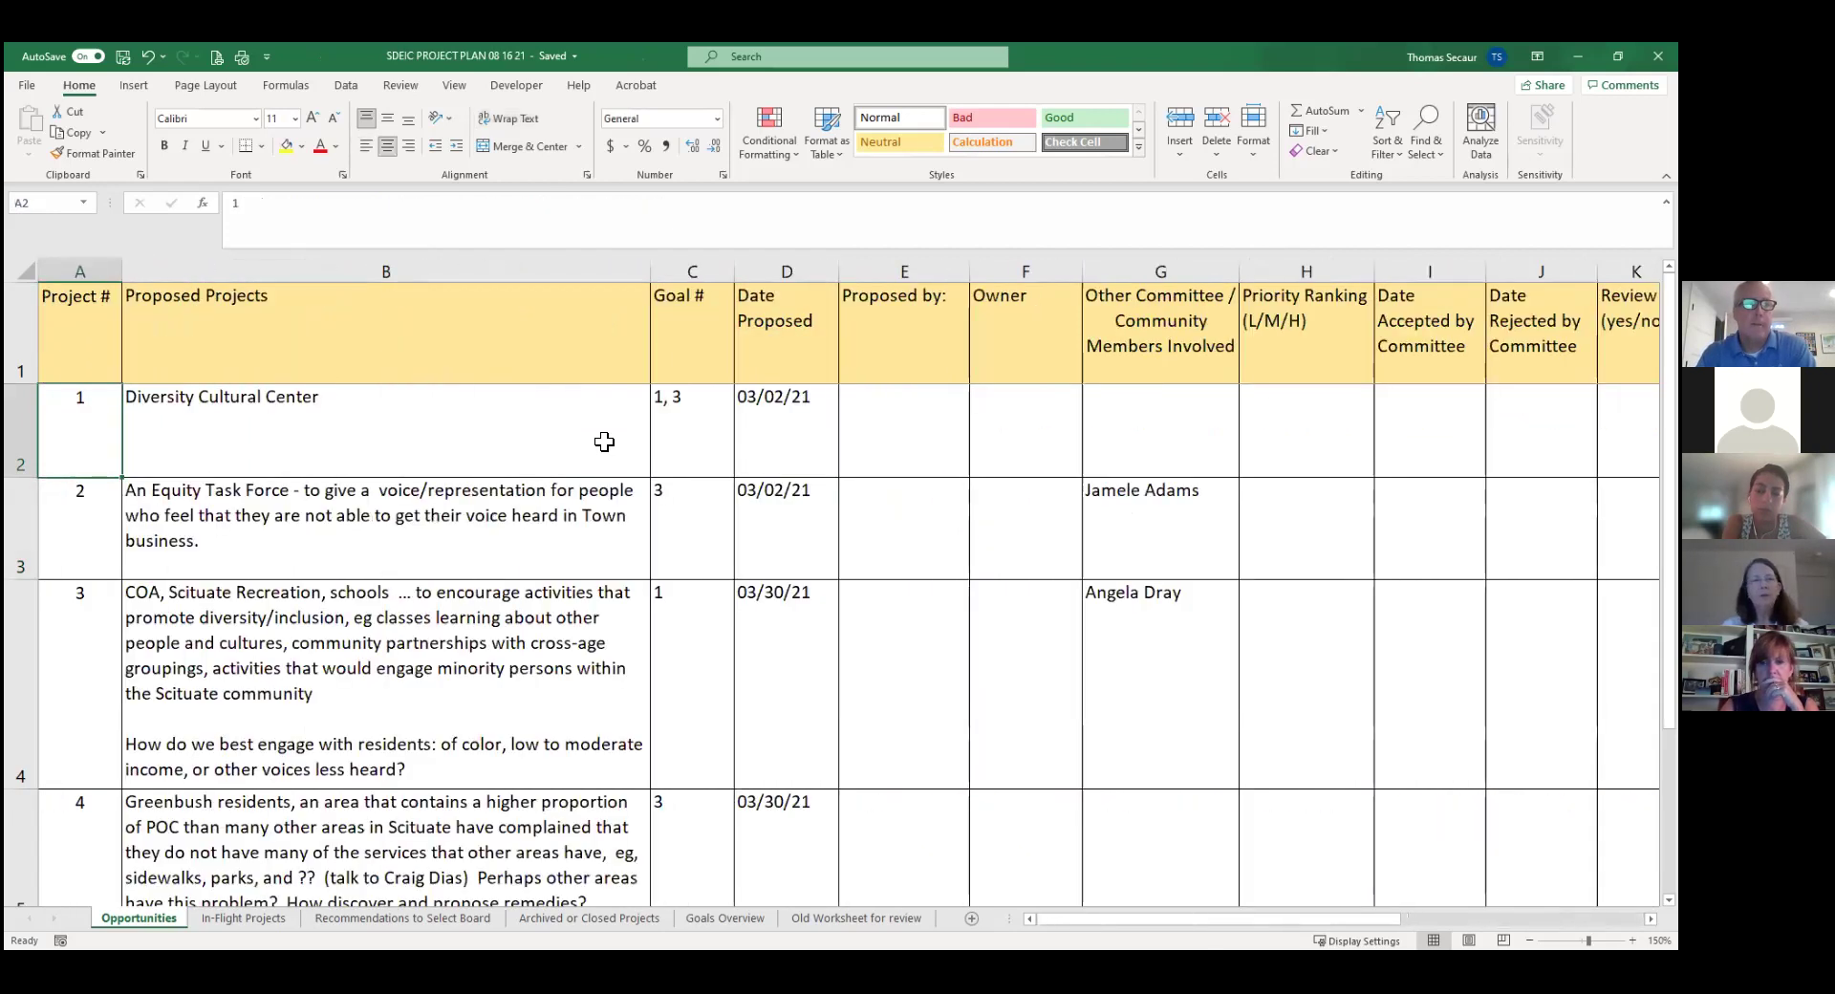
key("Right")
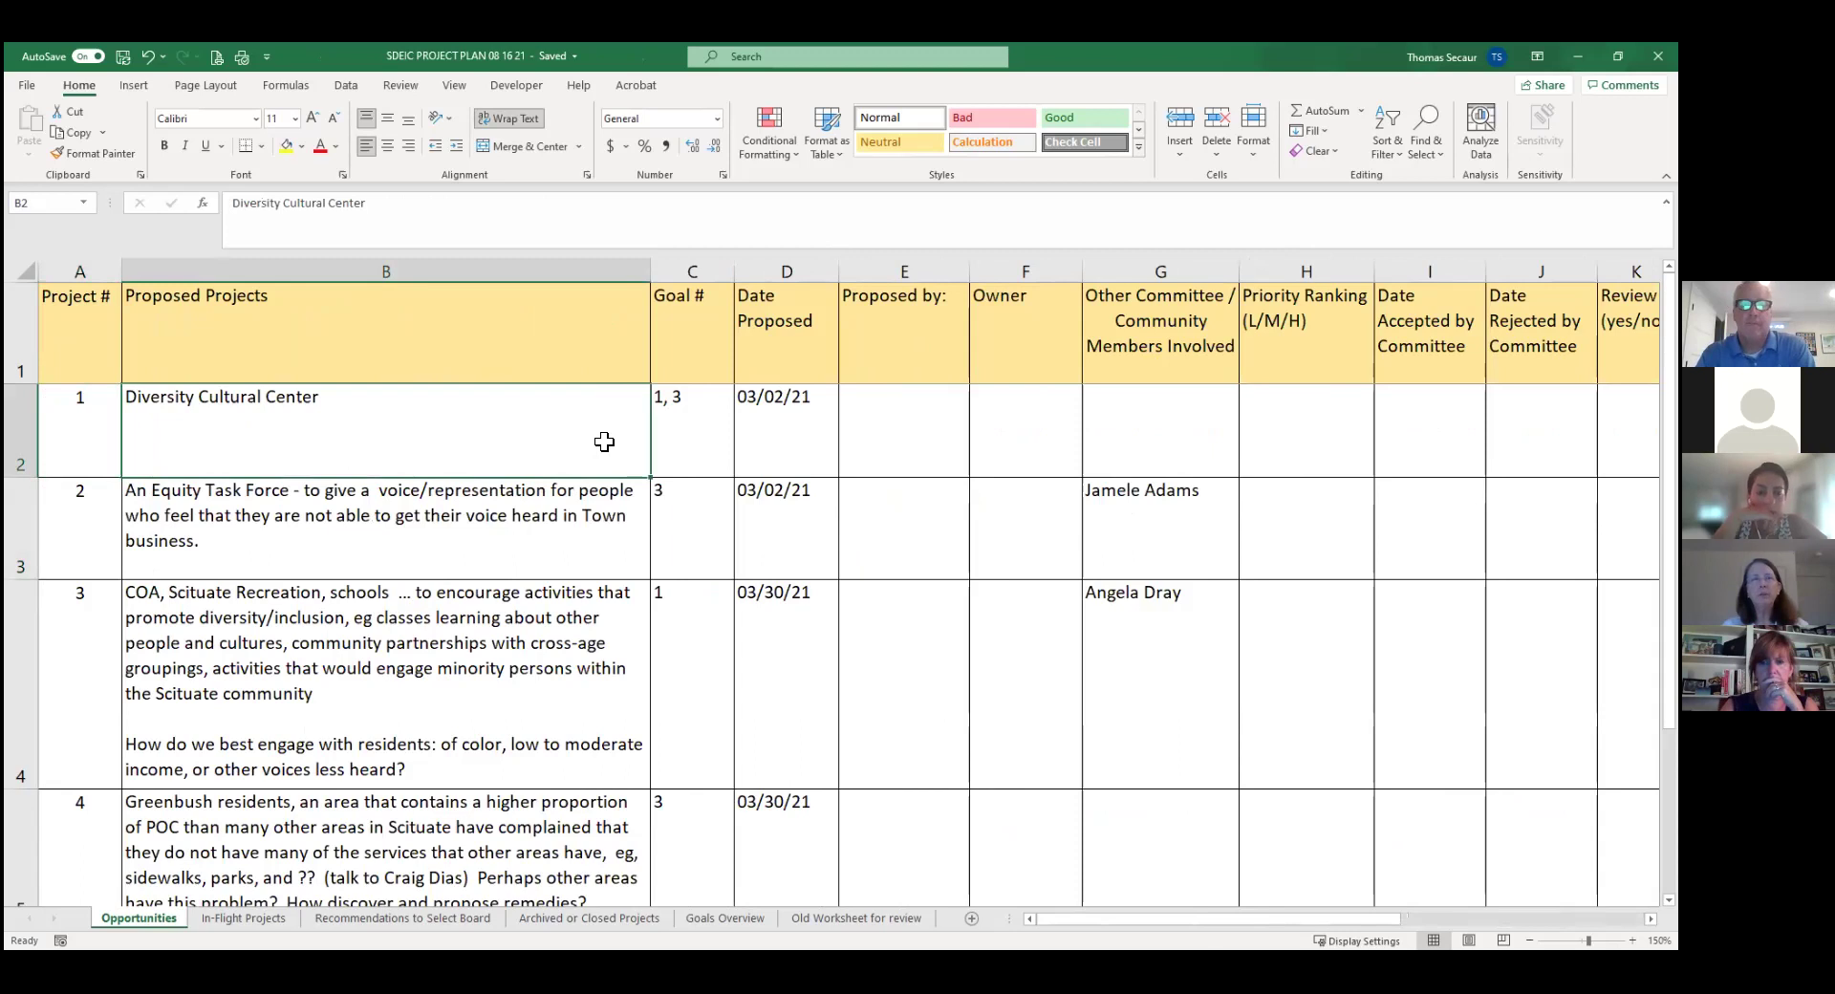
key("Down")
key("Down")
key("Down")
key("Down")
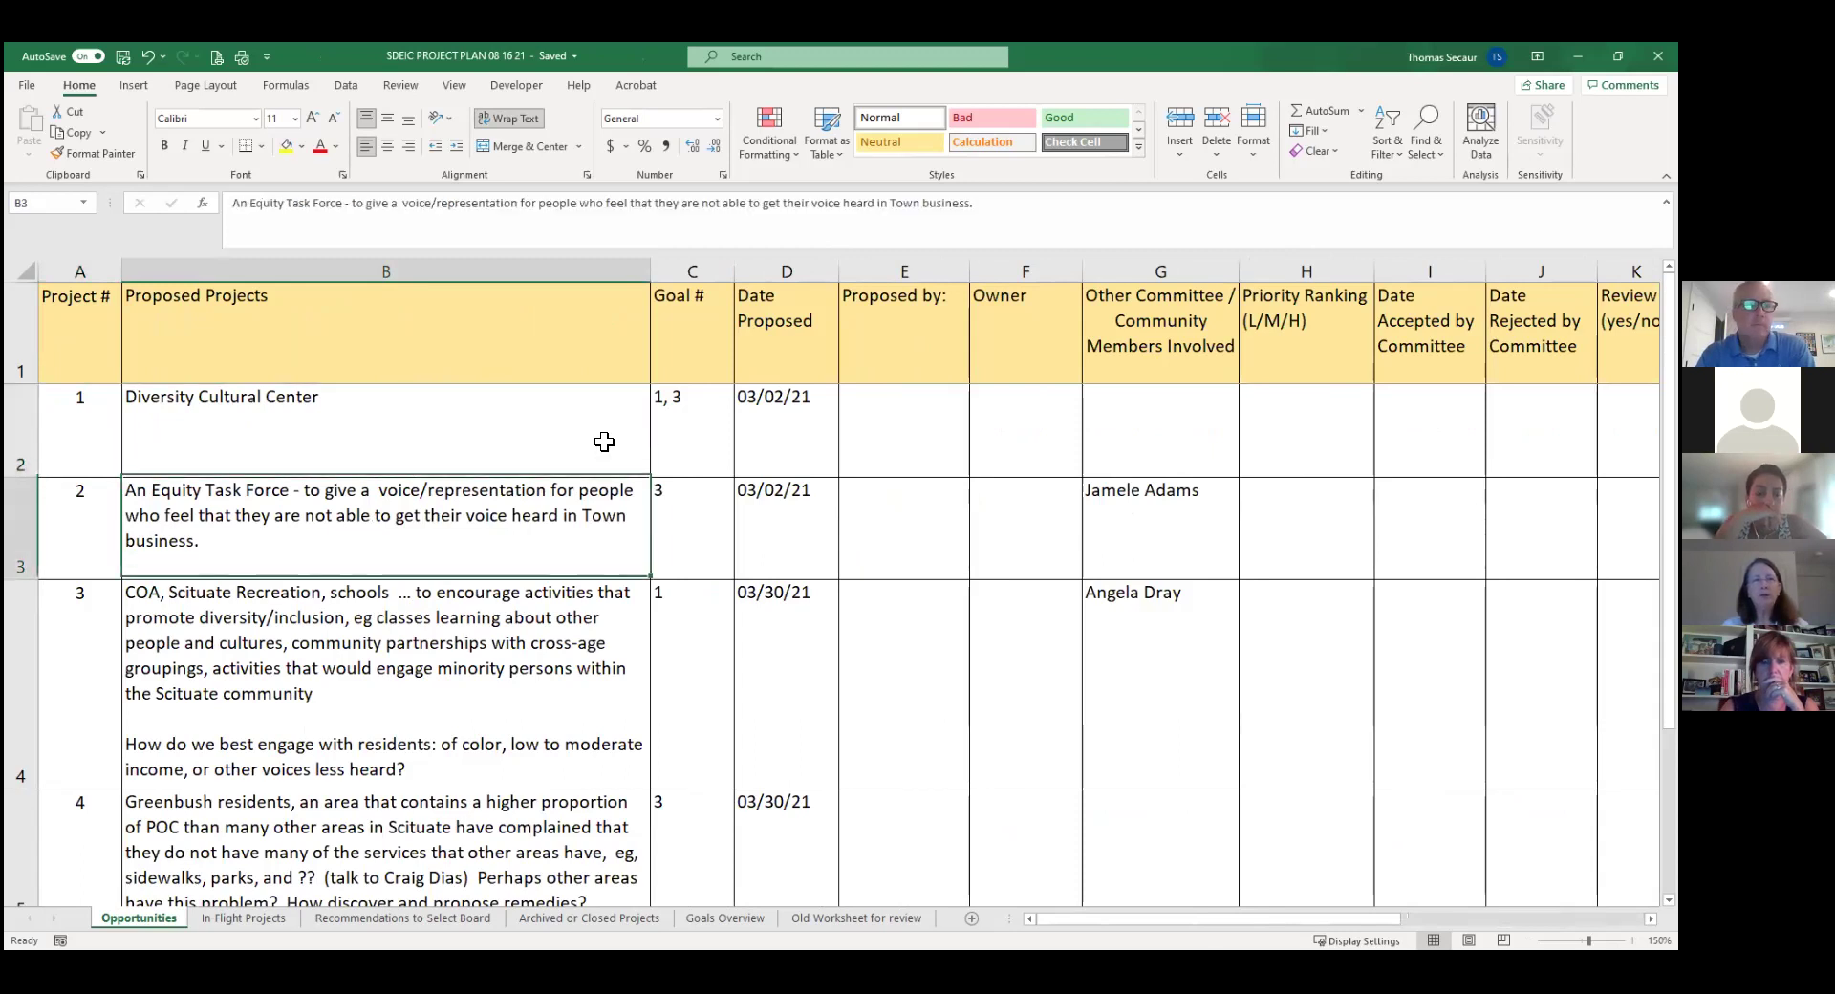
key("Down")
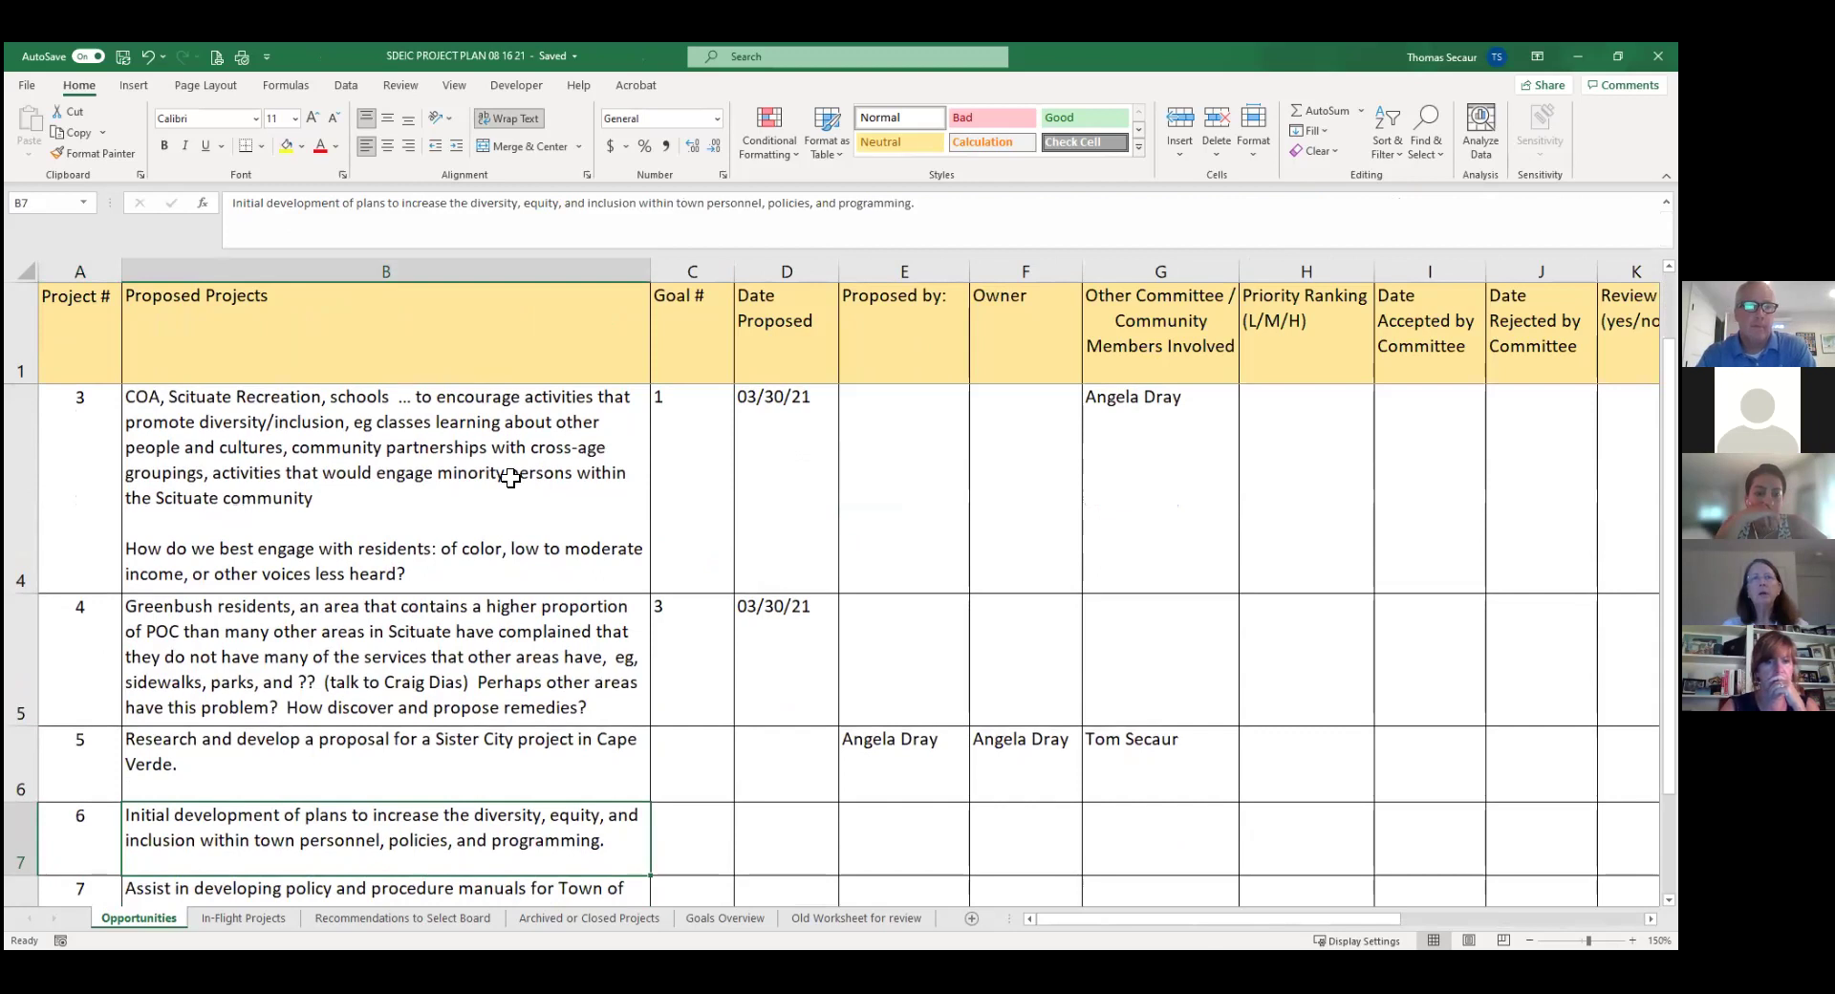
left_click(24, 836)
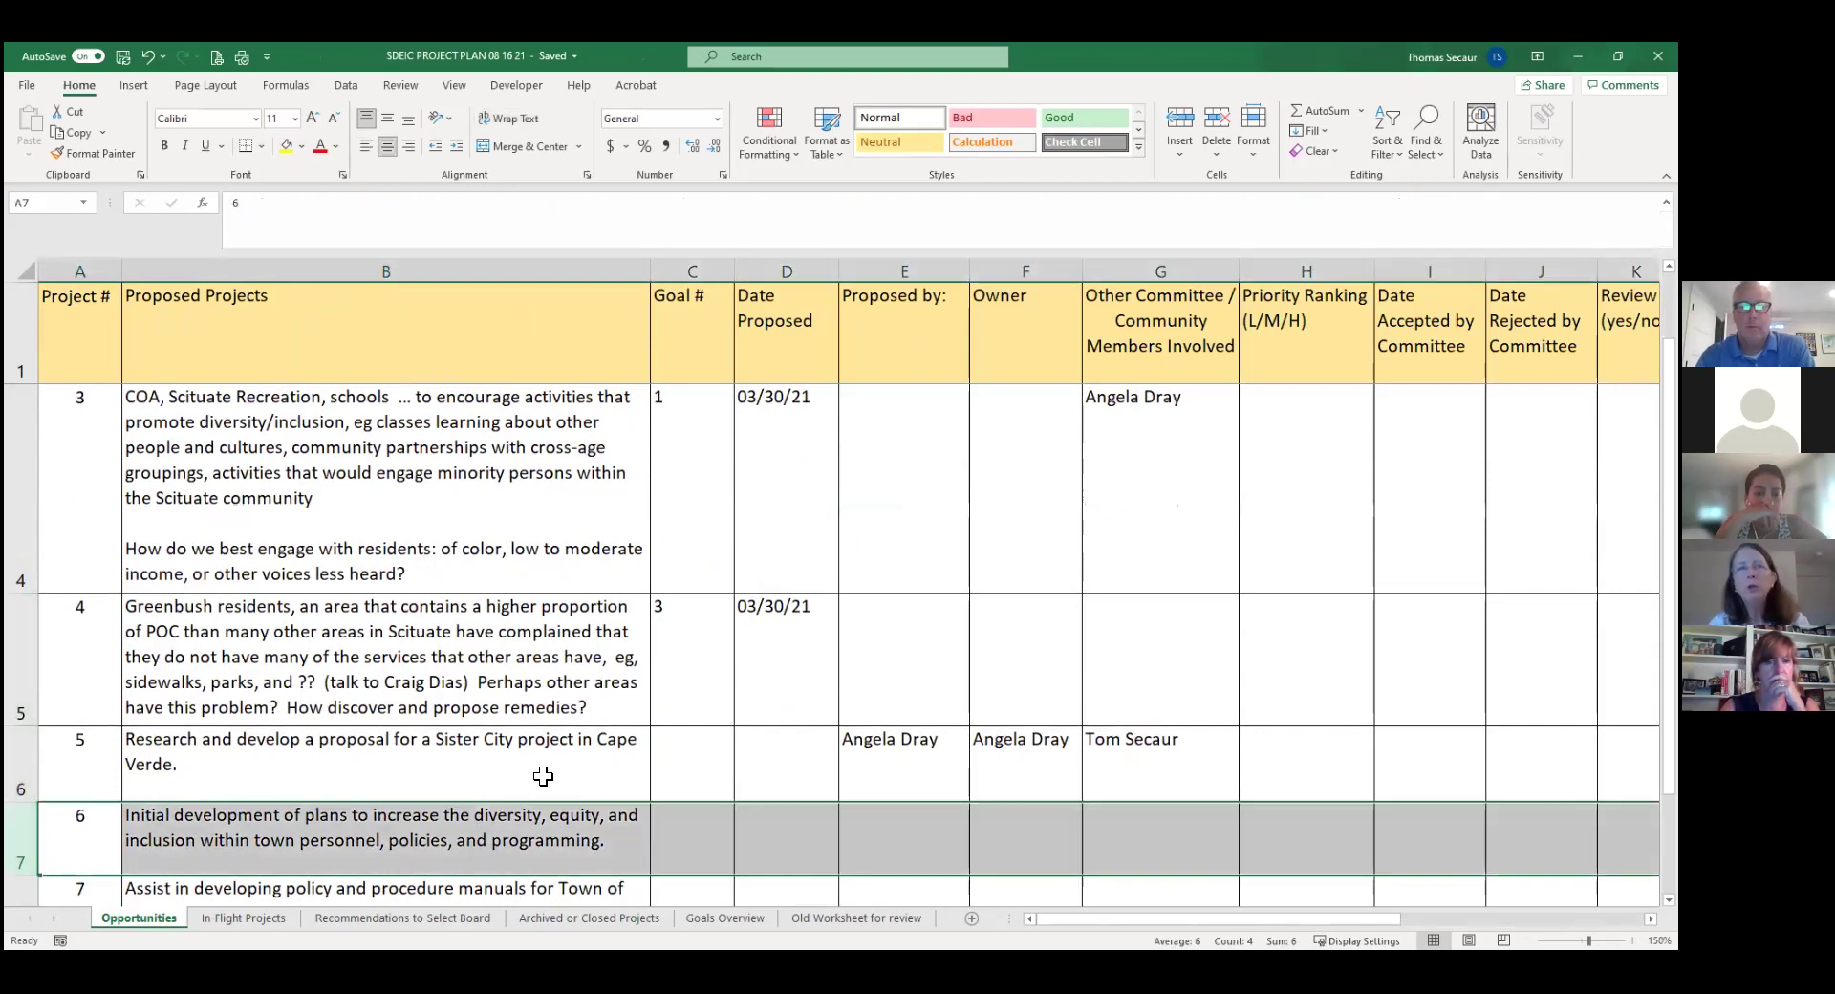
left_click(525, 820)
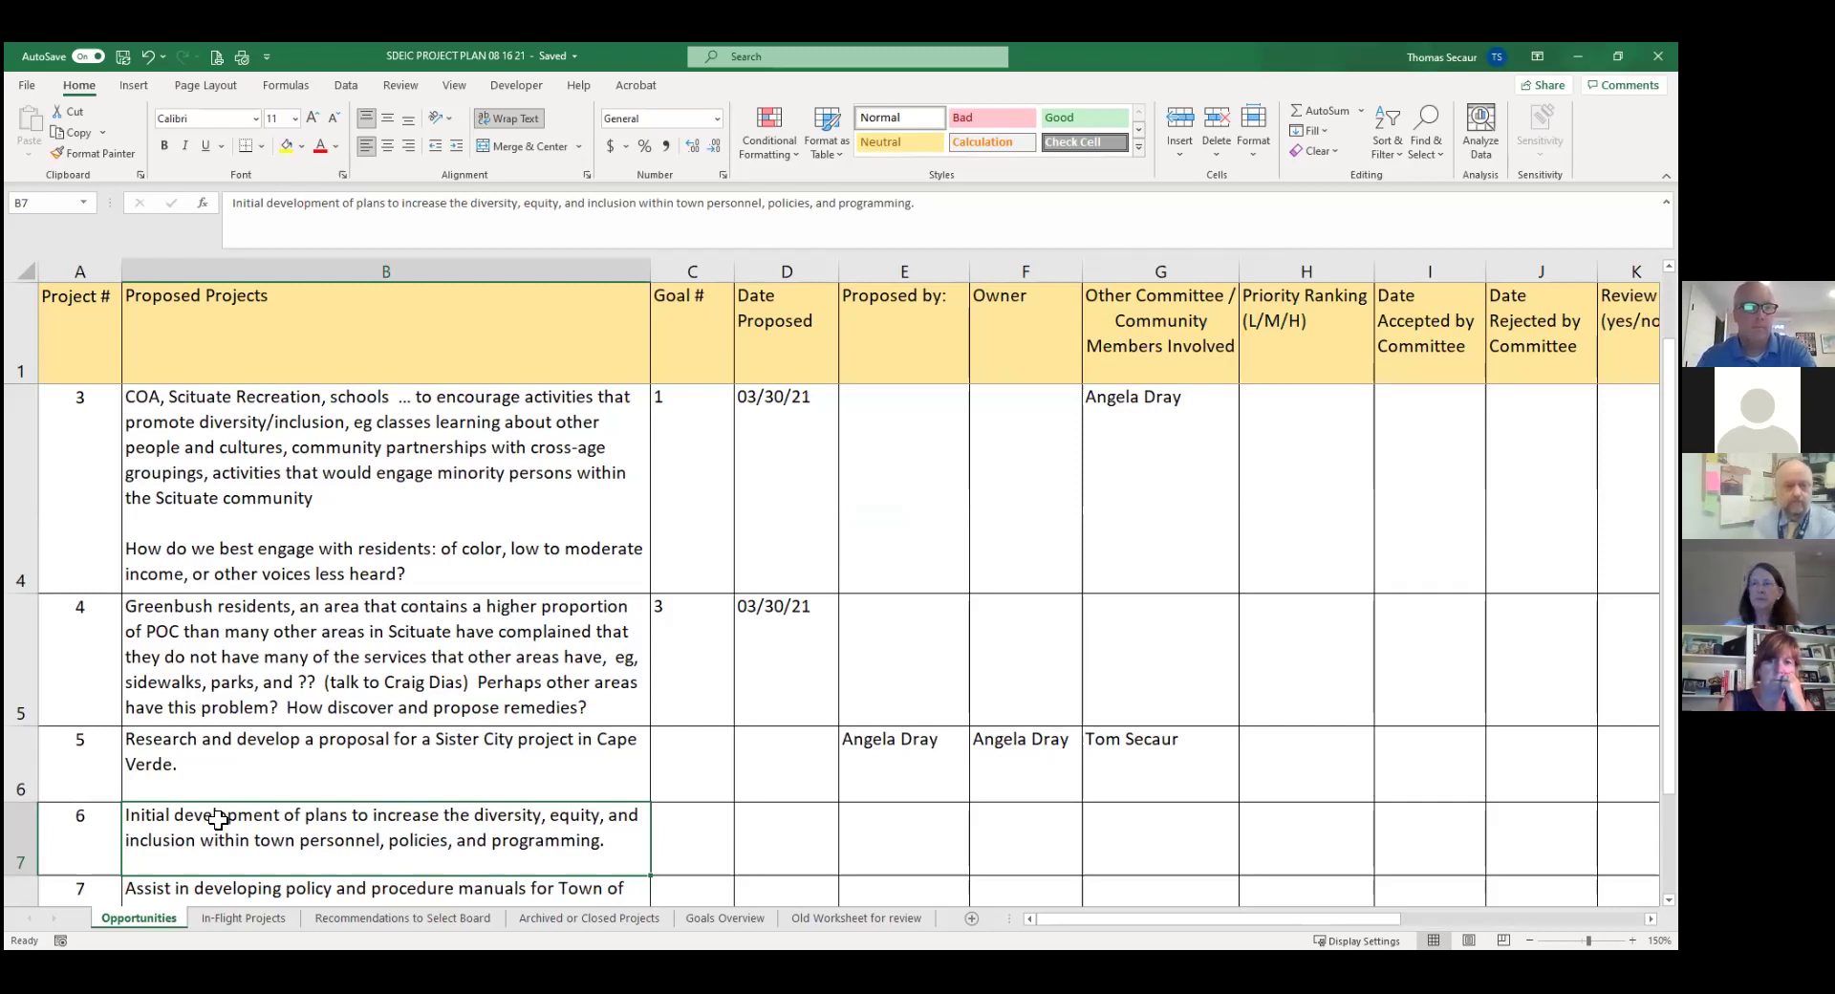
left_click(975, 842)
key("Right")
key("Right")
key("Right")
key("Right")
key("Right")
key("Right")
key("Right")
key("Right")
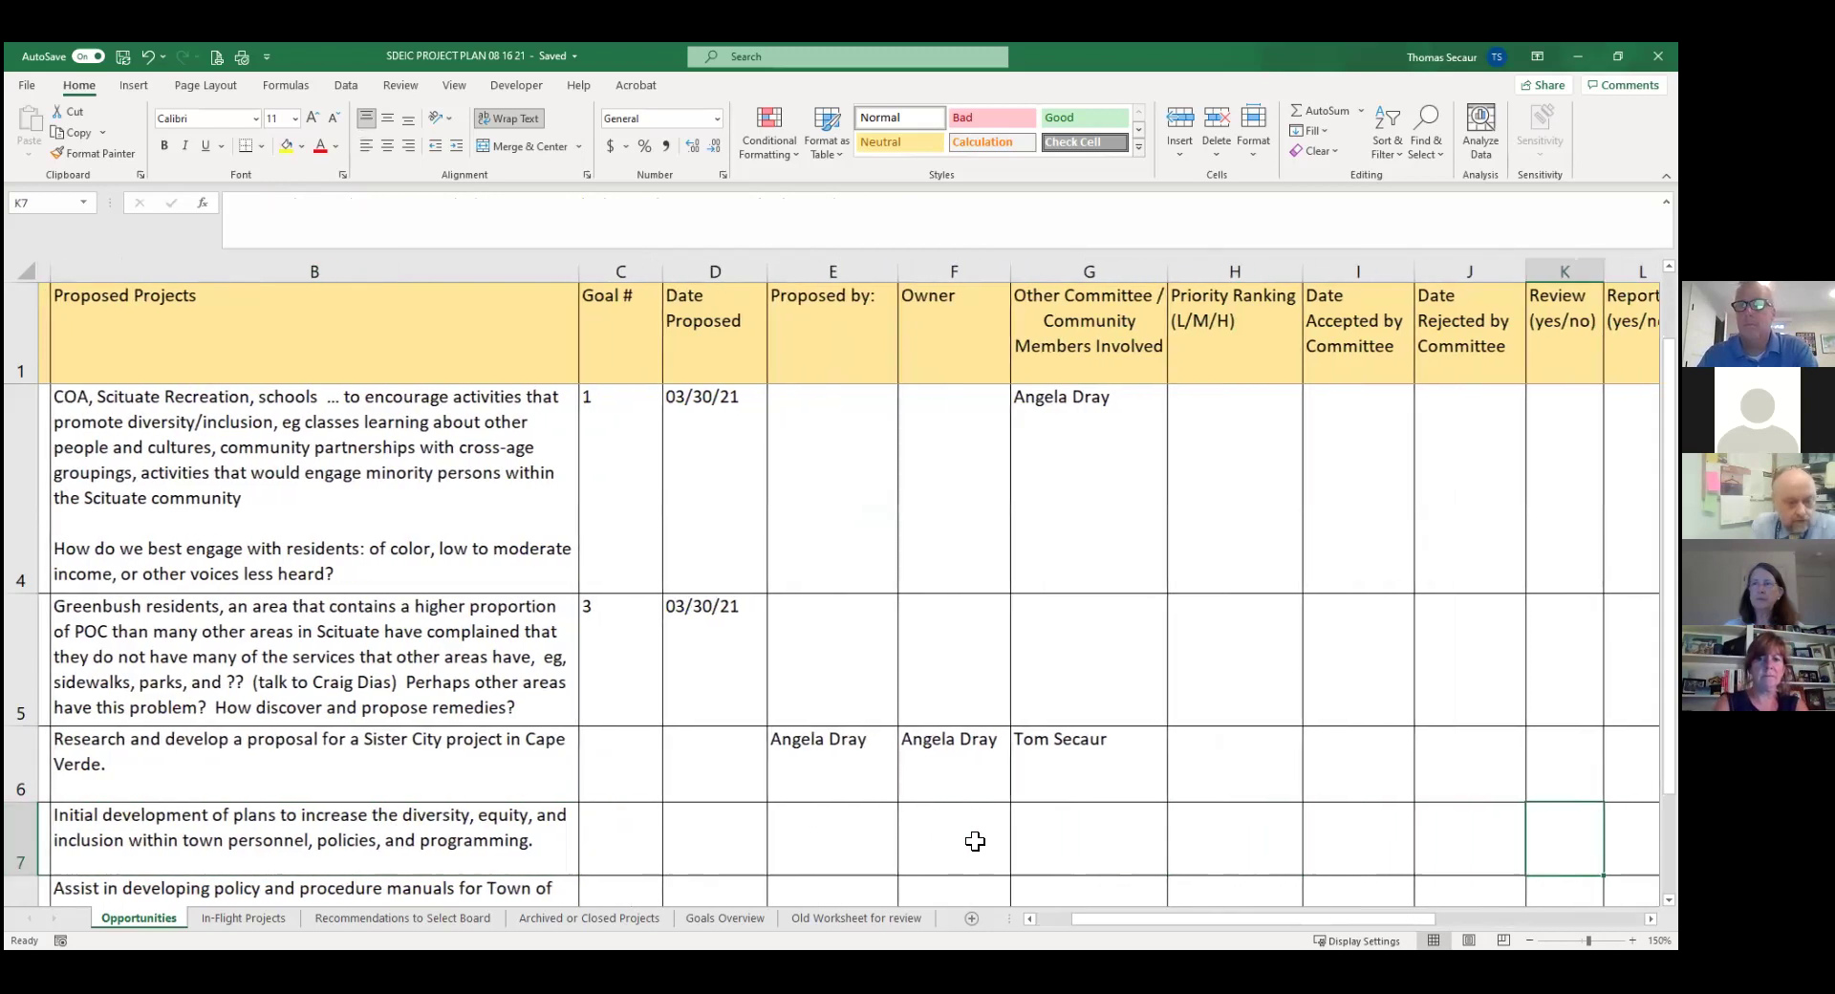
scroll(985, 836, "right", 3)
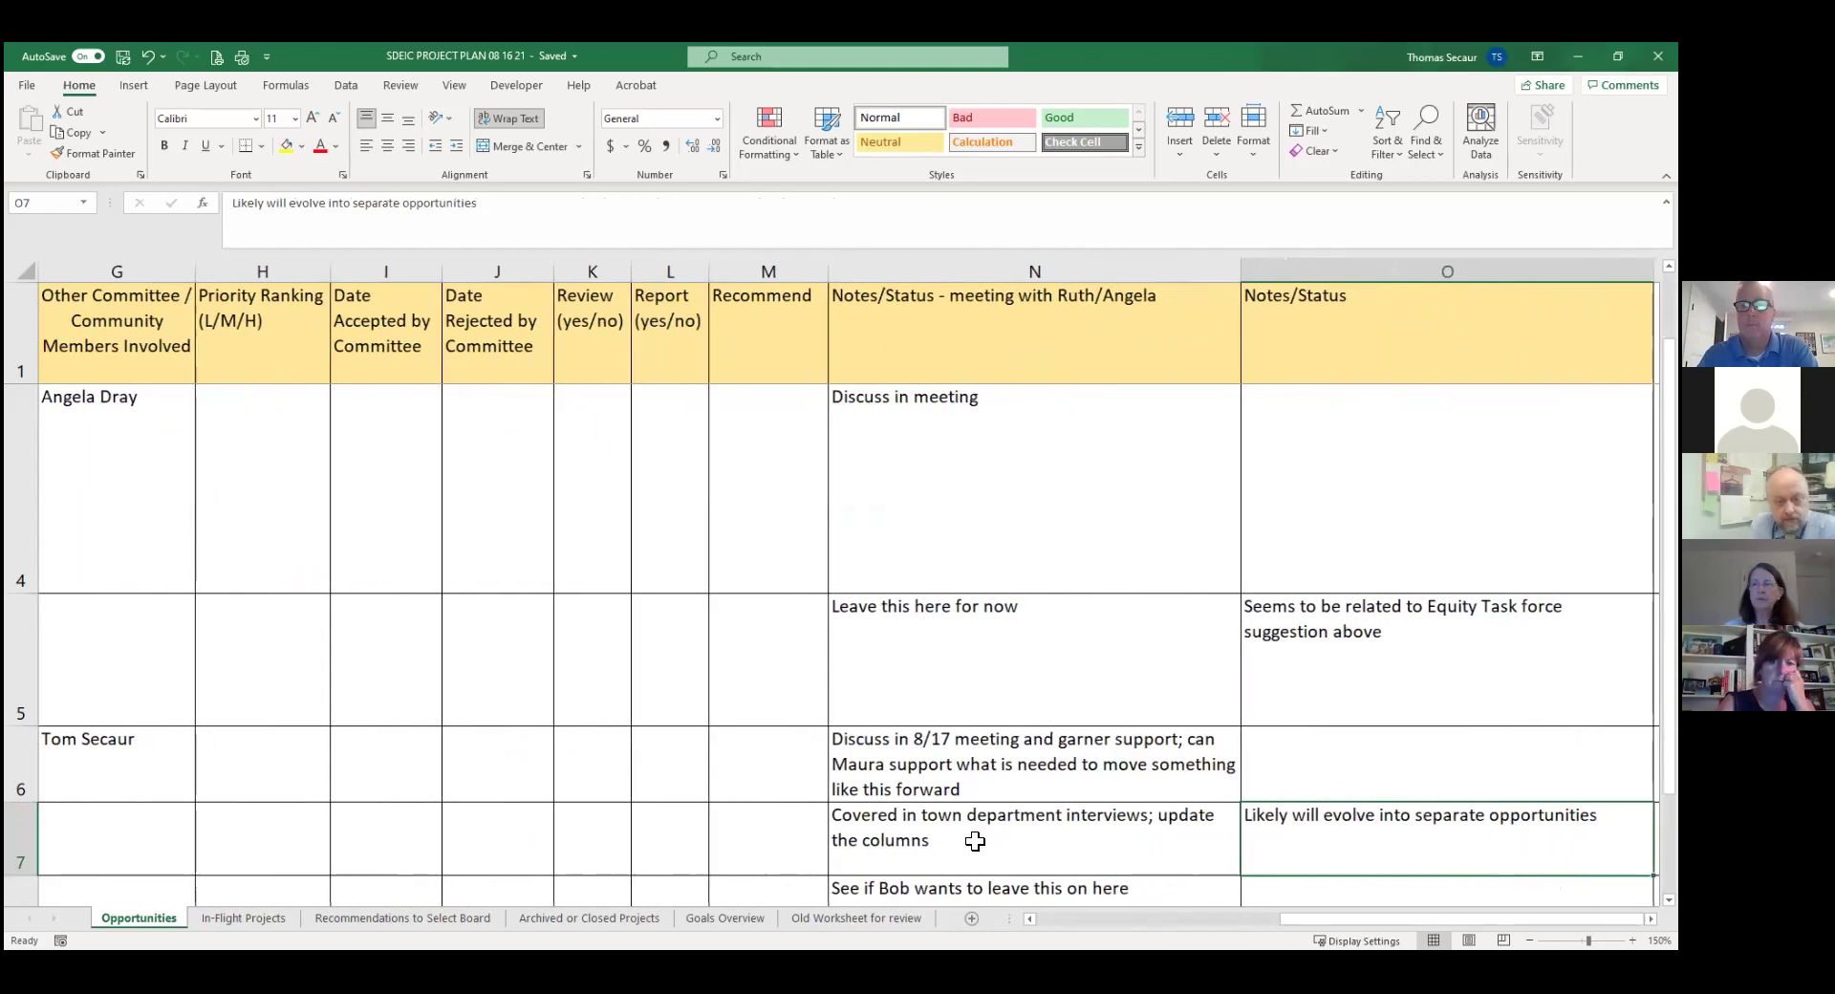
Add the line '8/17 - move to 3 separate in-flight projects - DPW, SPD, BOH/FACTS/SS' to N7 and heighten row 7.
left_click(576, 205)
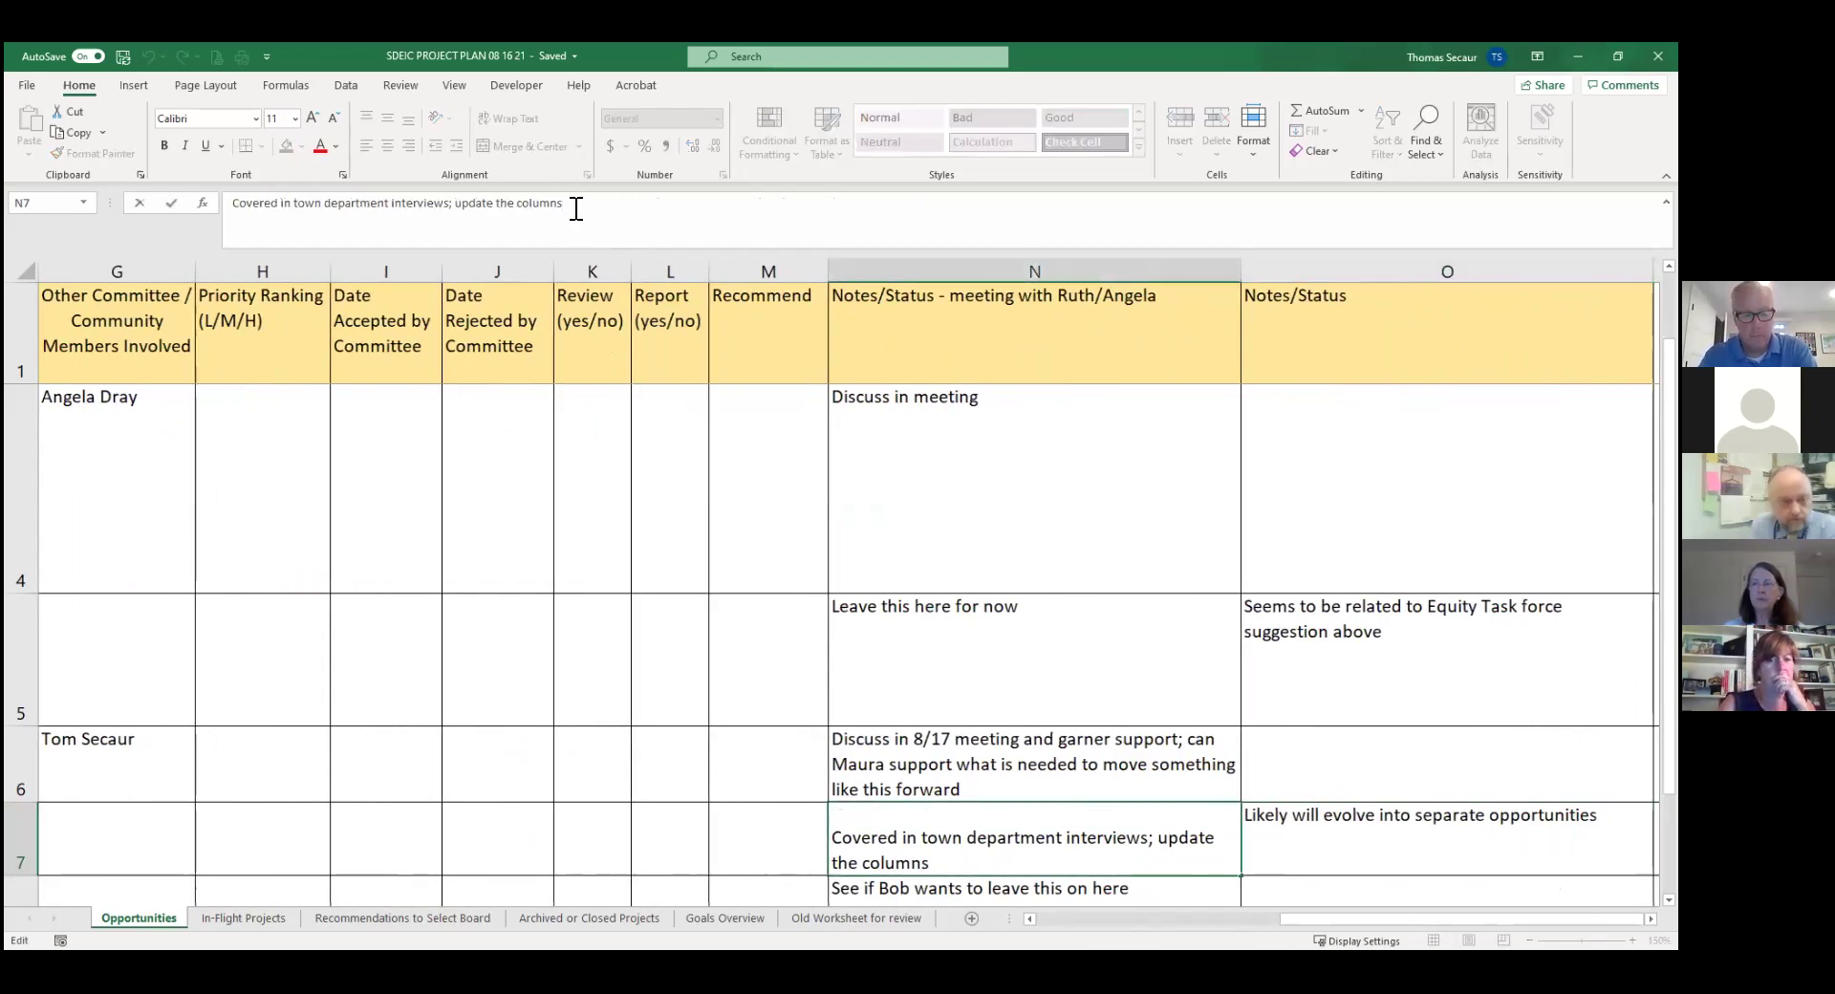
key("alt+Return")
type("8")
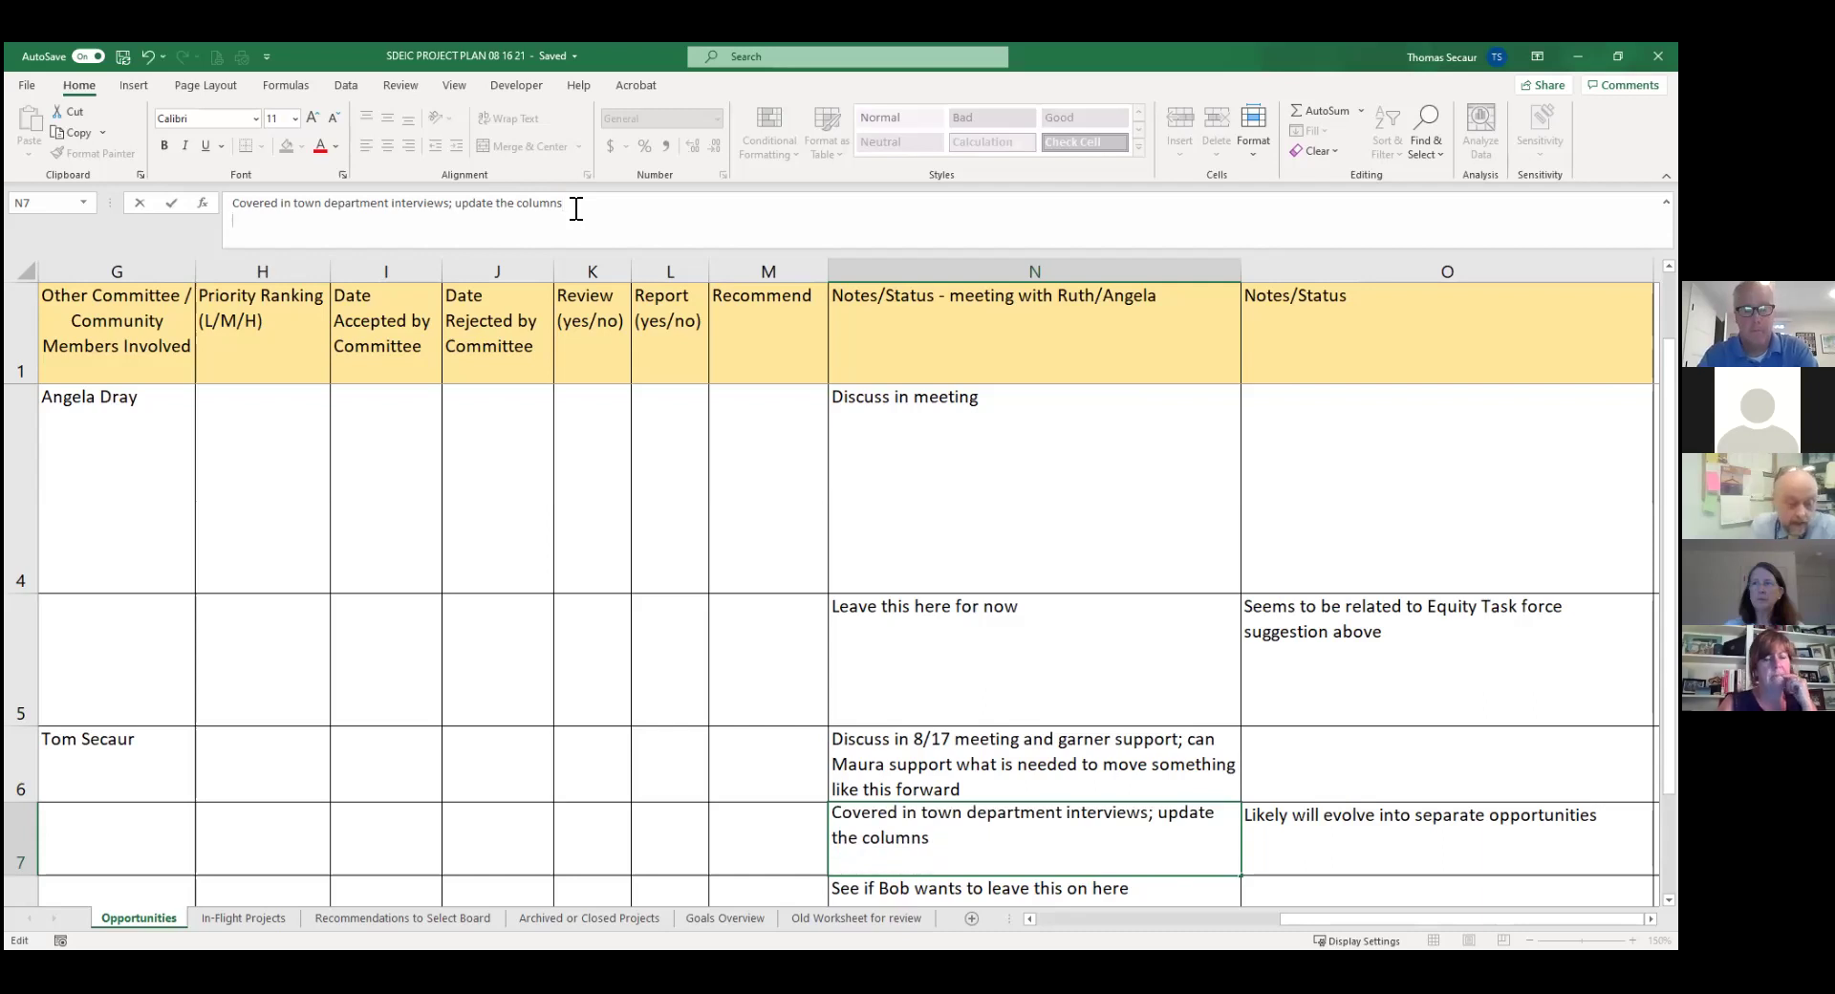
type("/17 - move to")
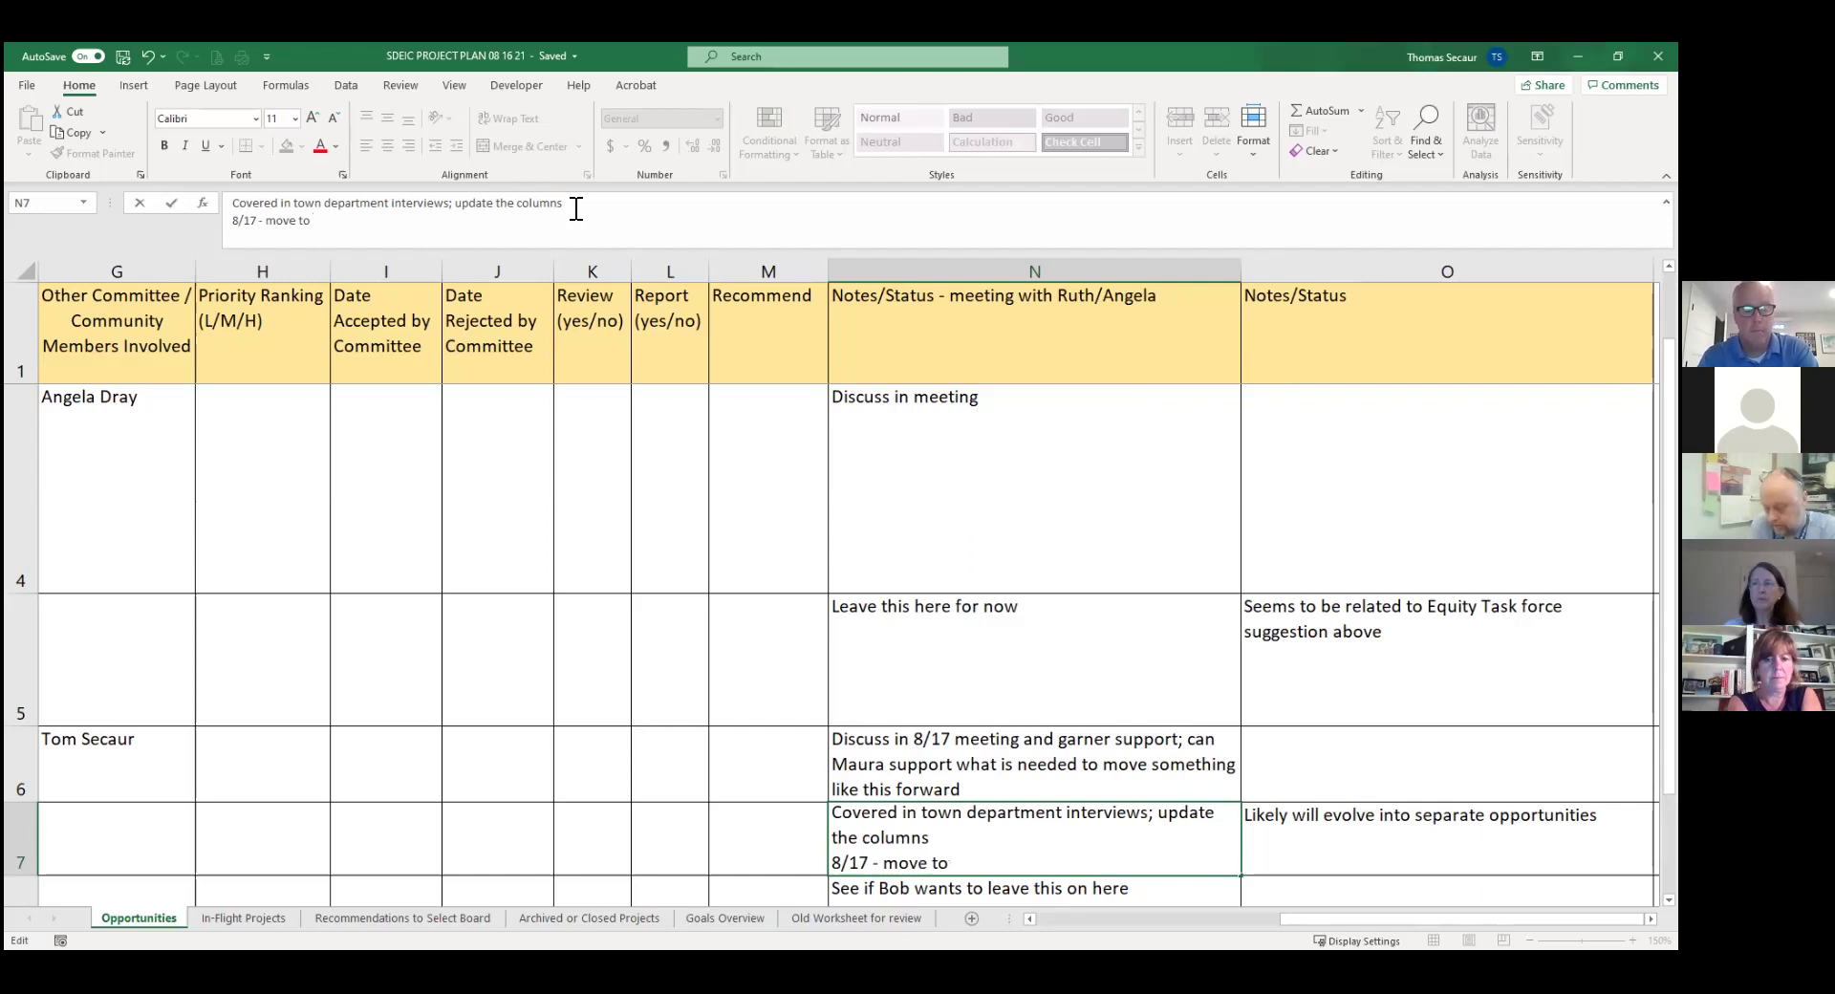
type(" 3 separate projec")
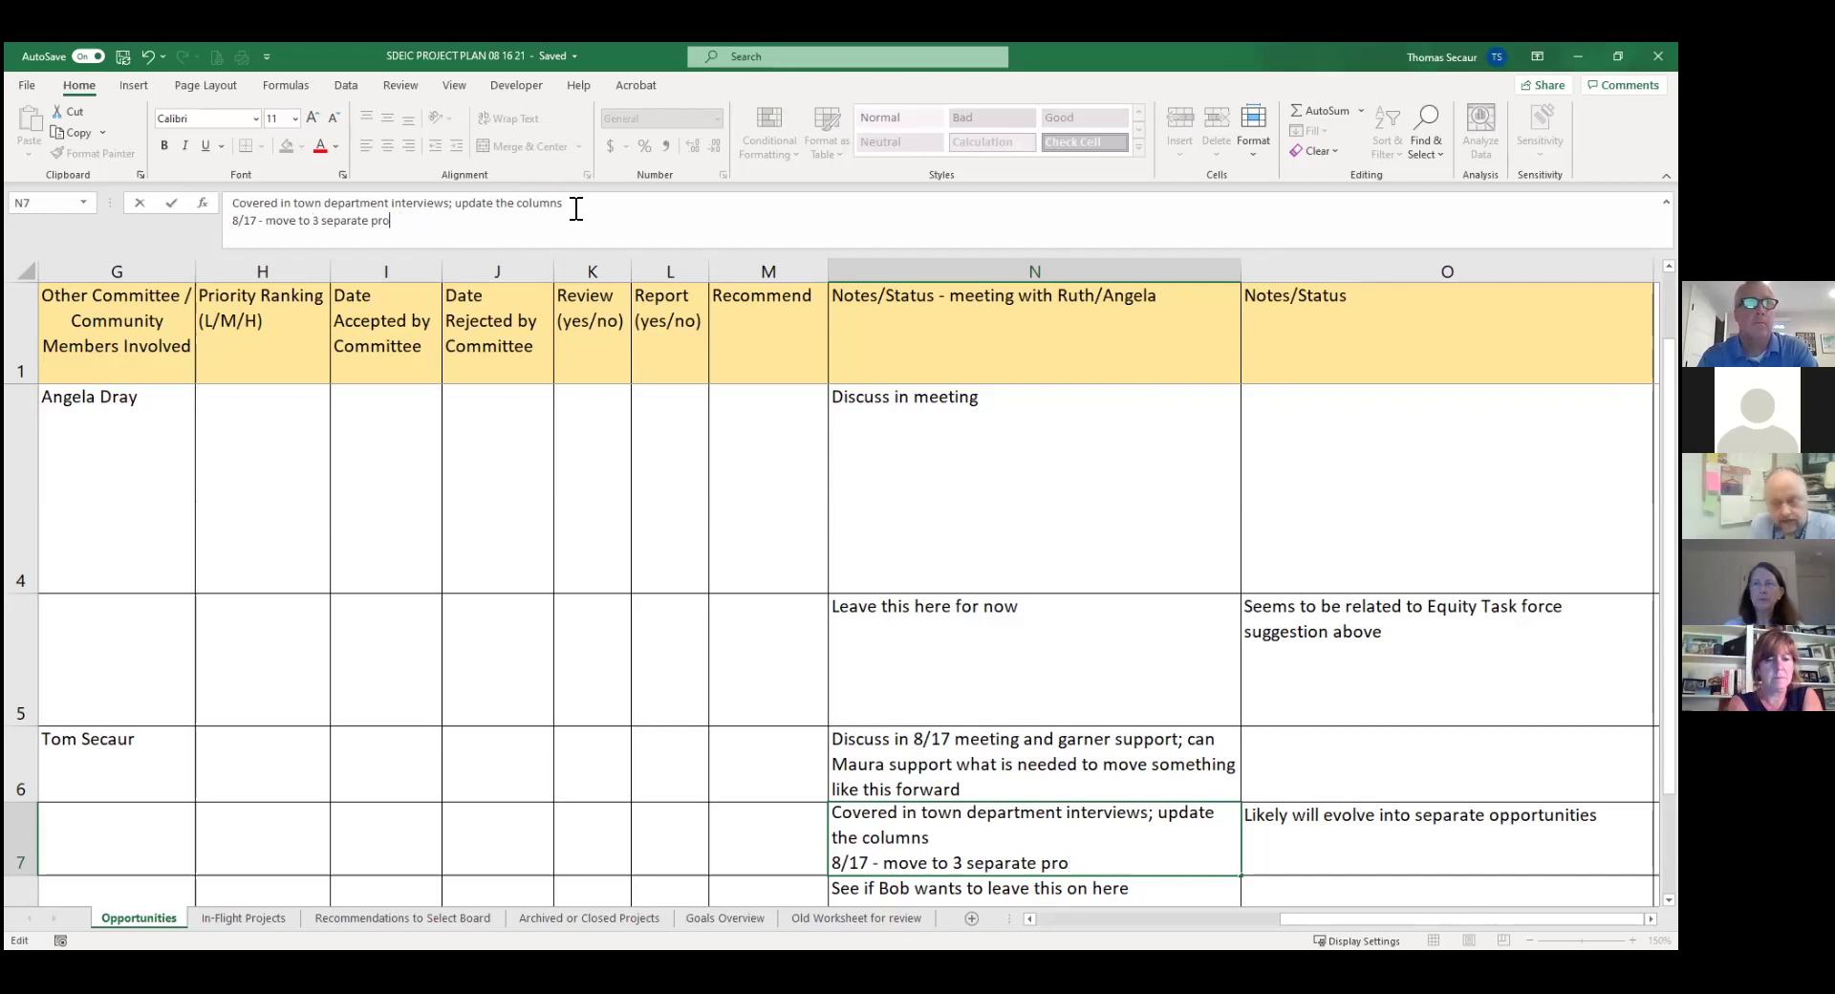
type("in-fligh")
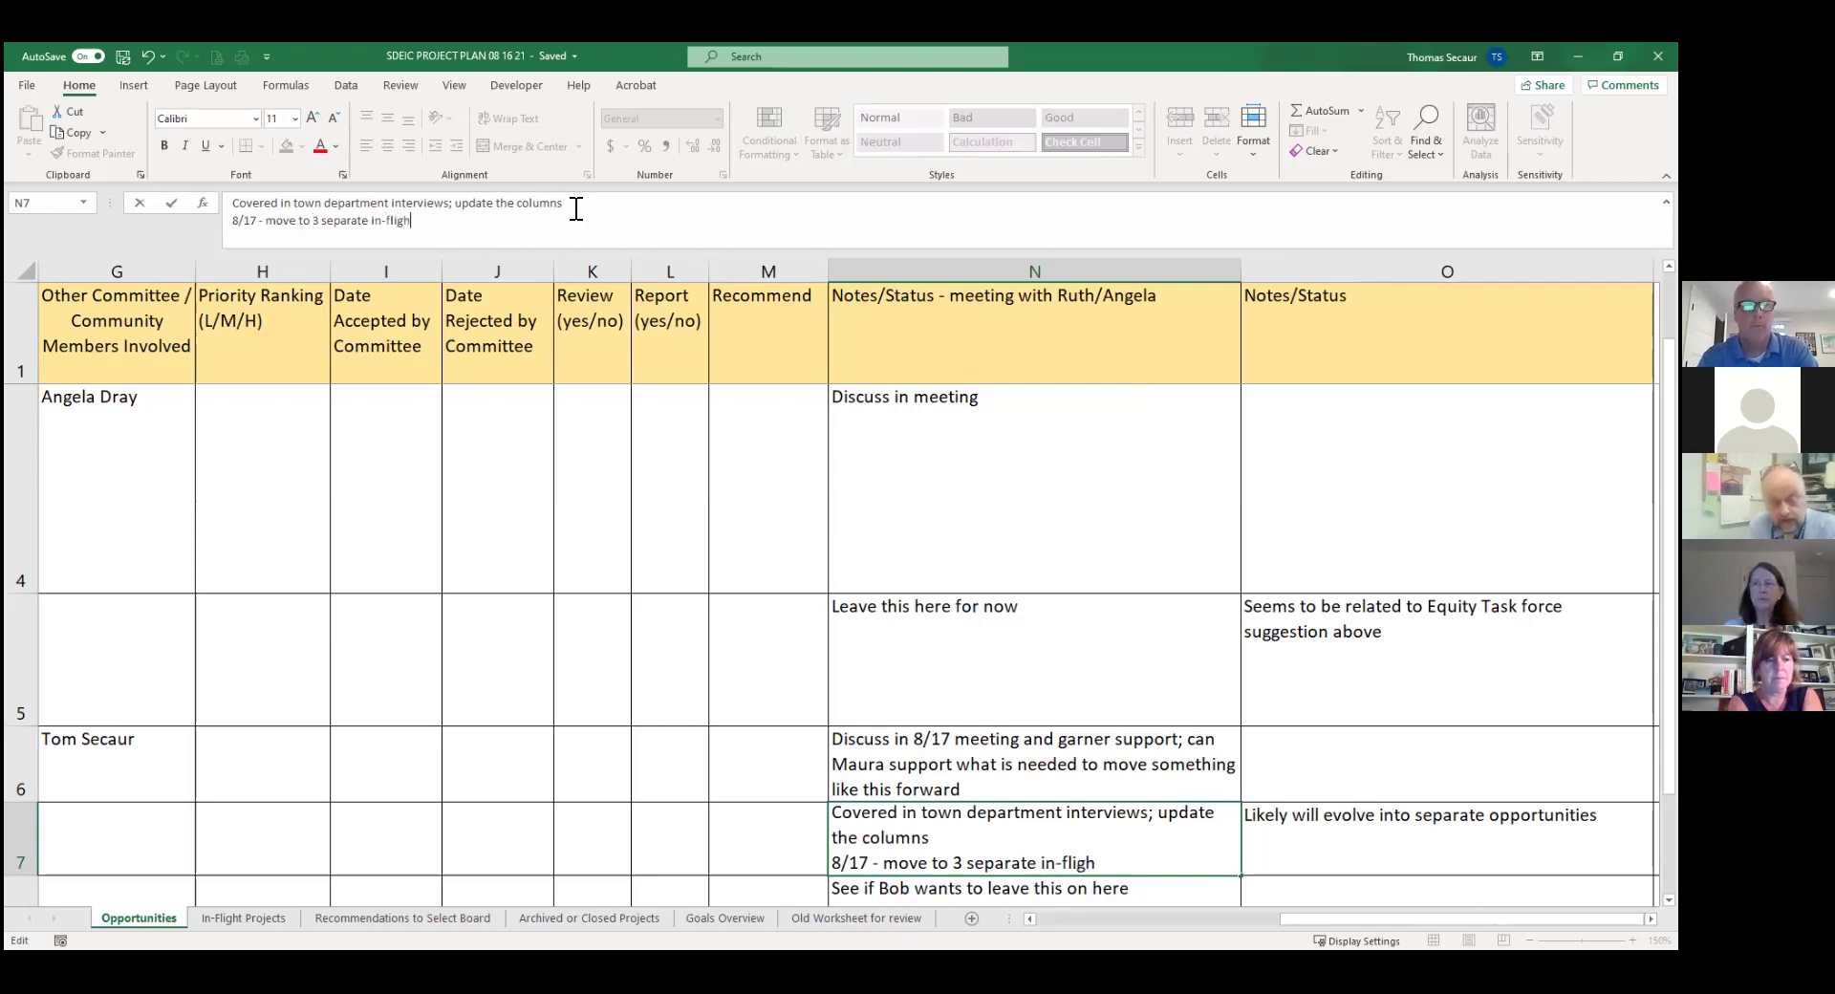
type("t projects")
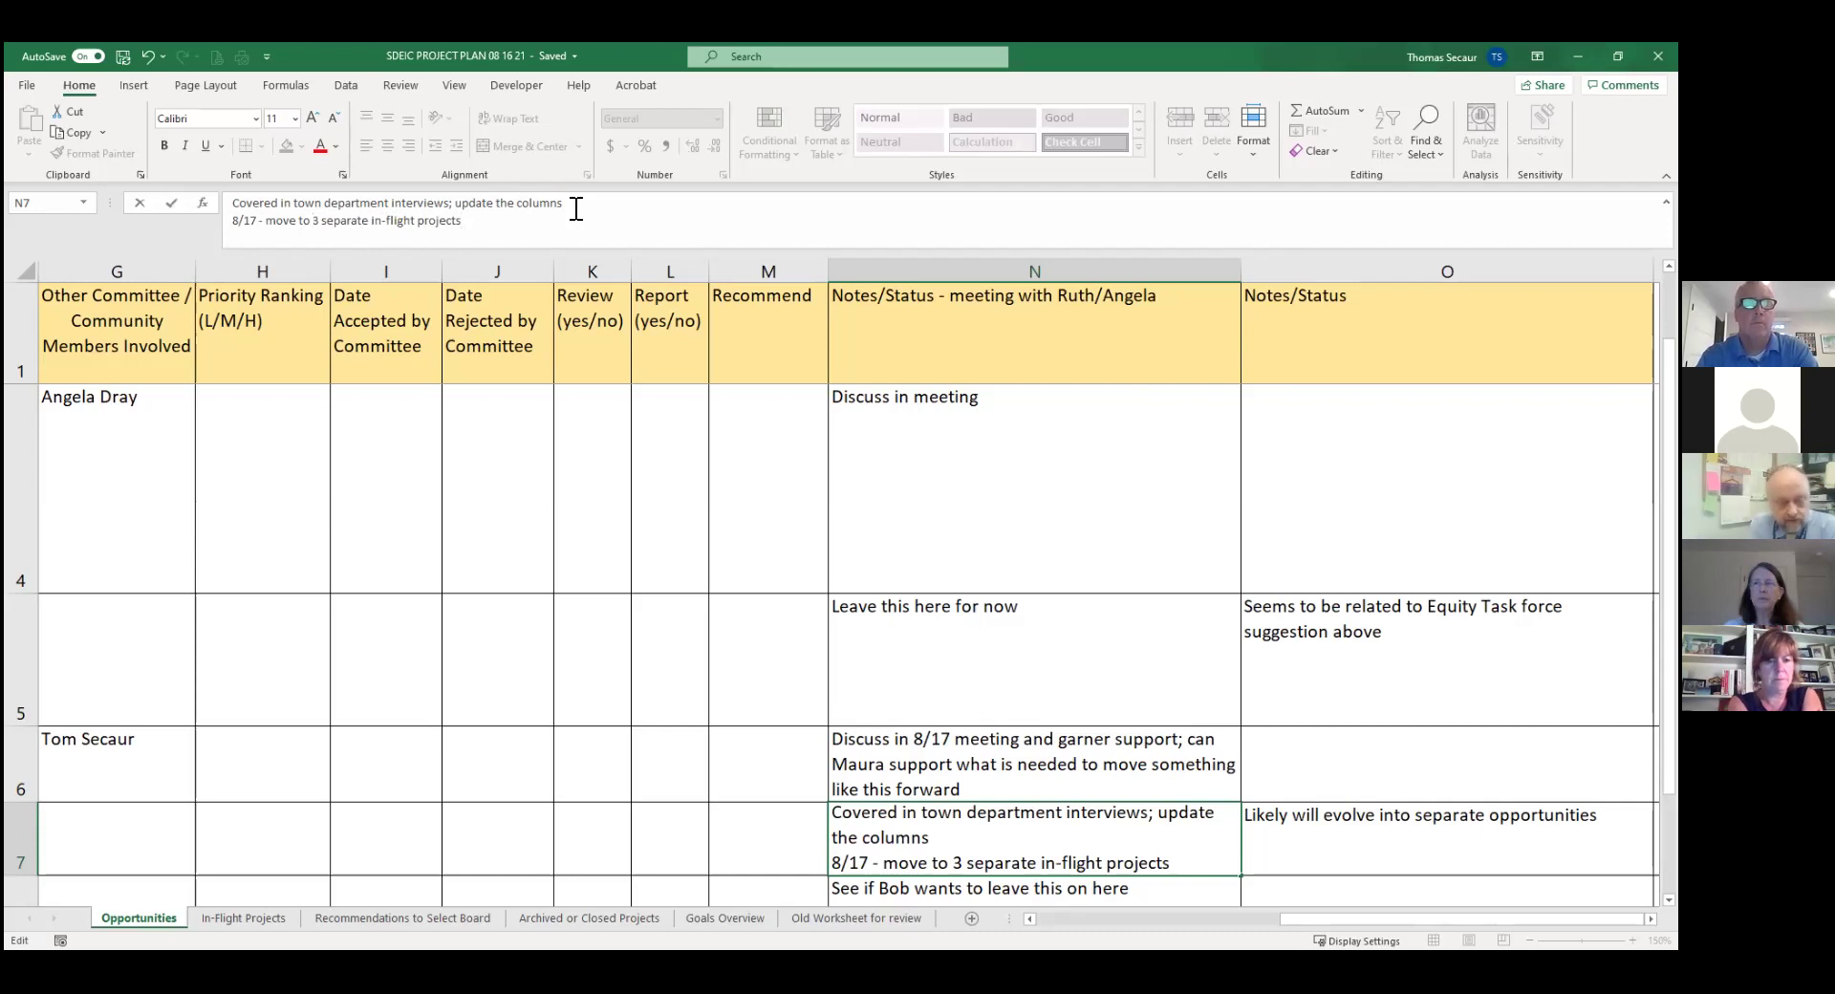
type(" - DPW")
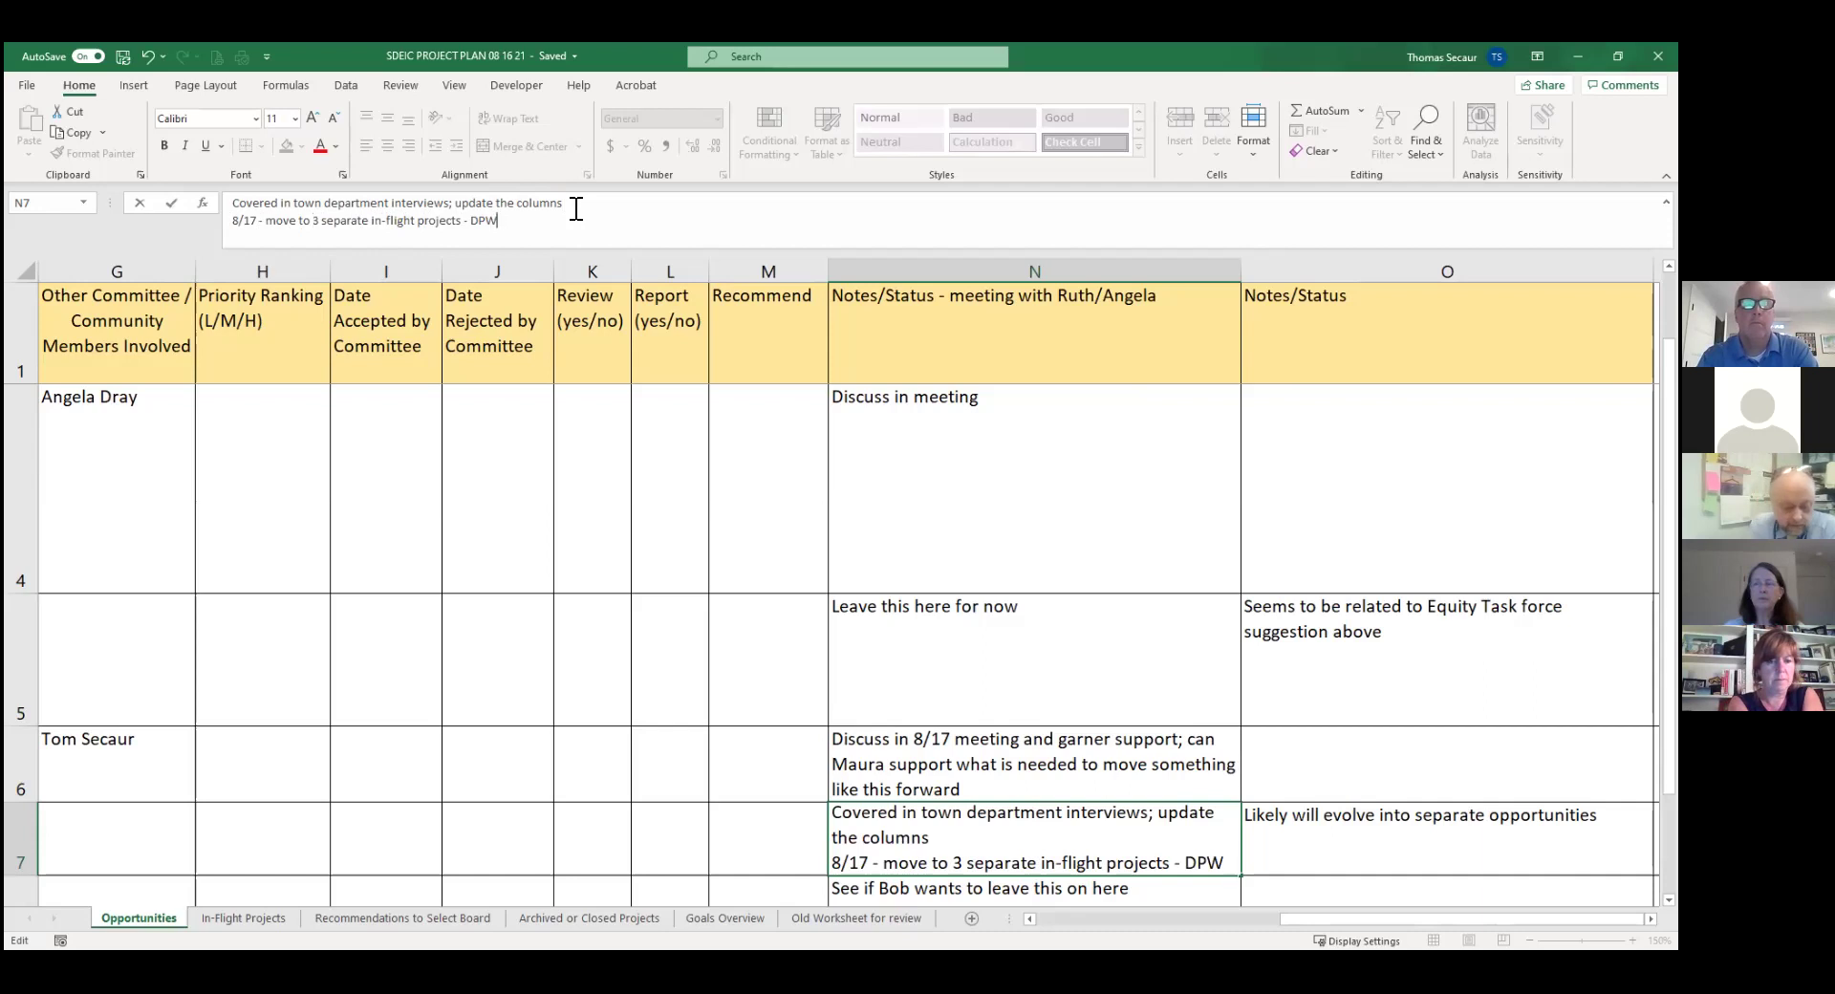
type("/, SPD, BOH/F")
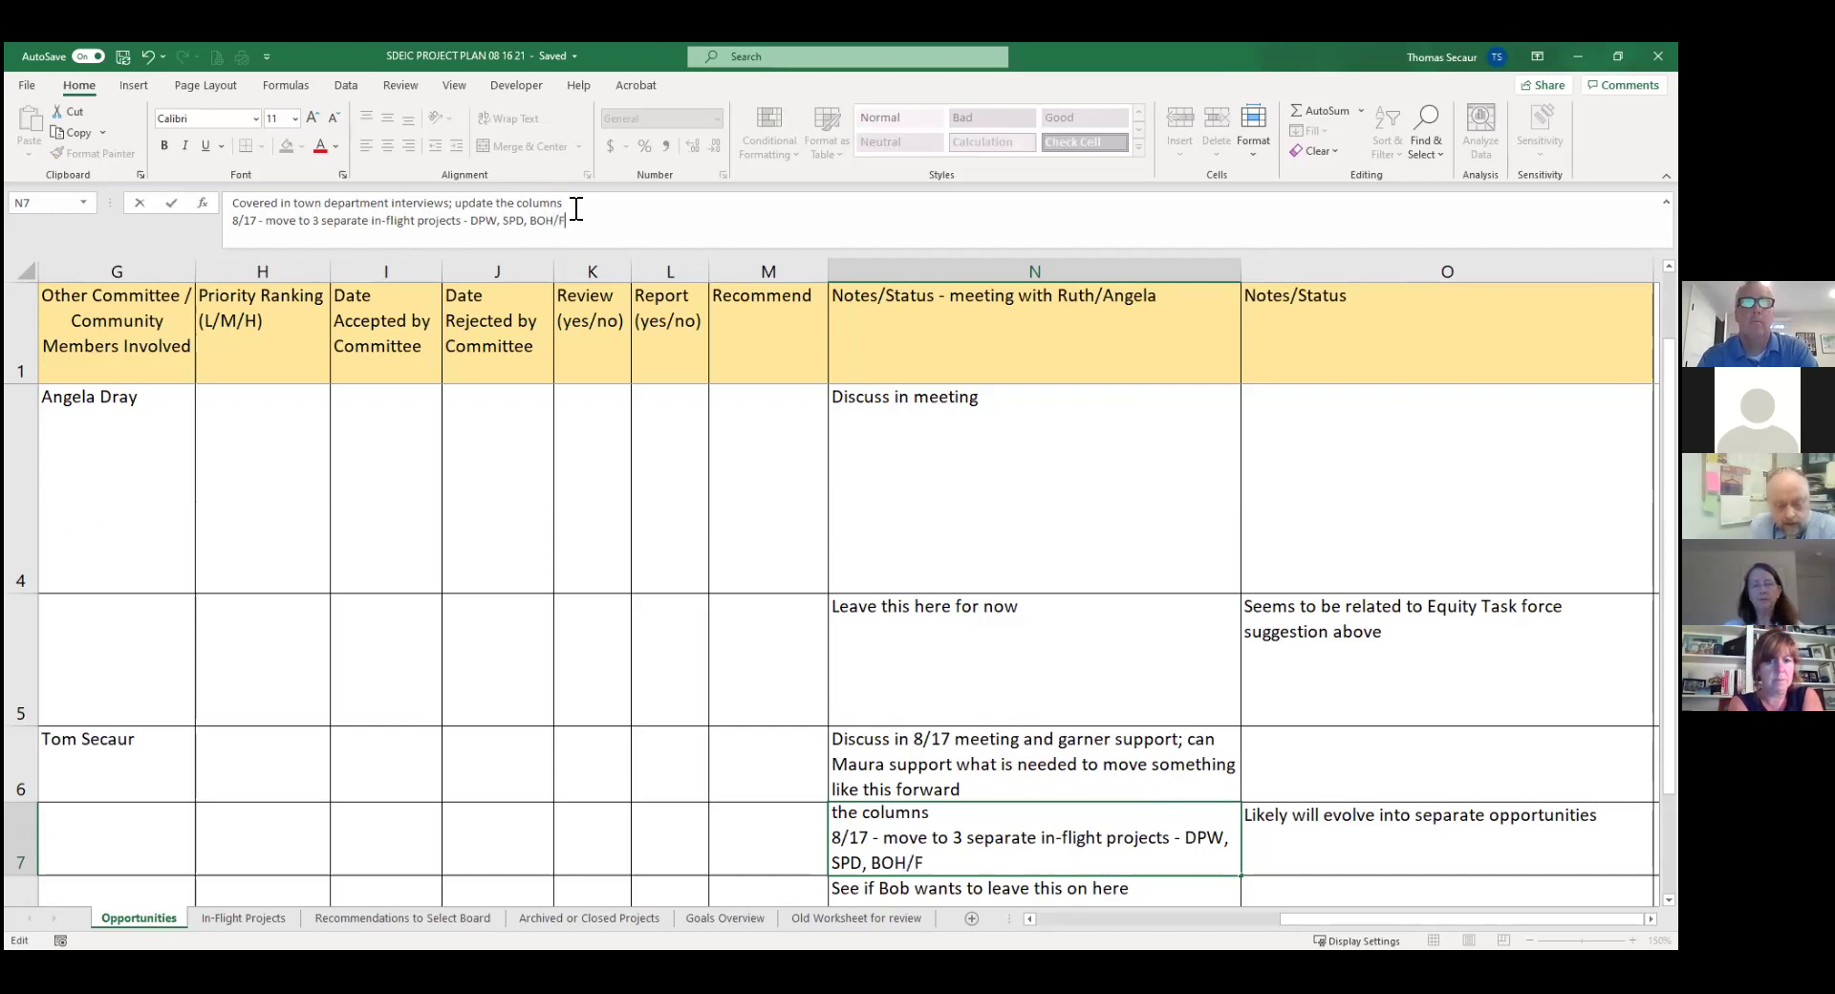
type("ACTS/SS")
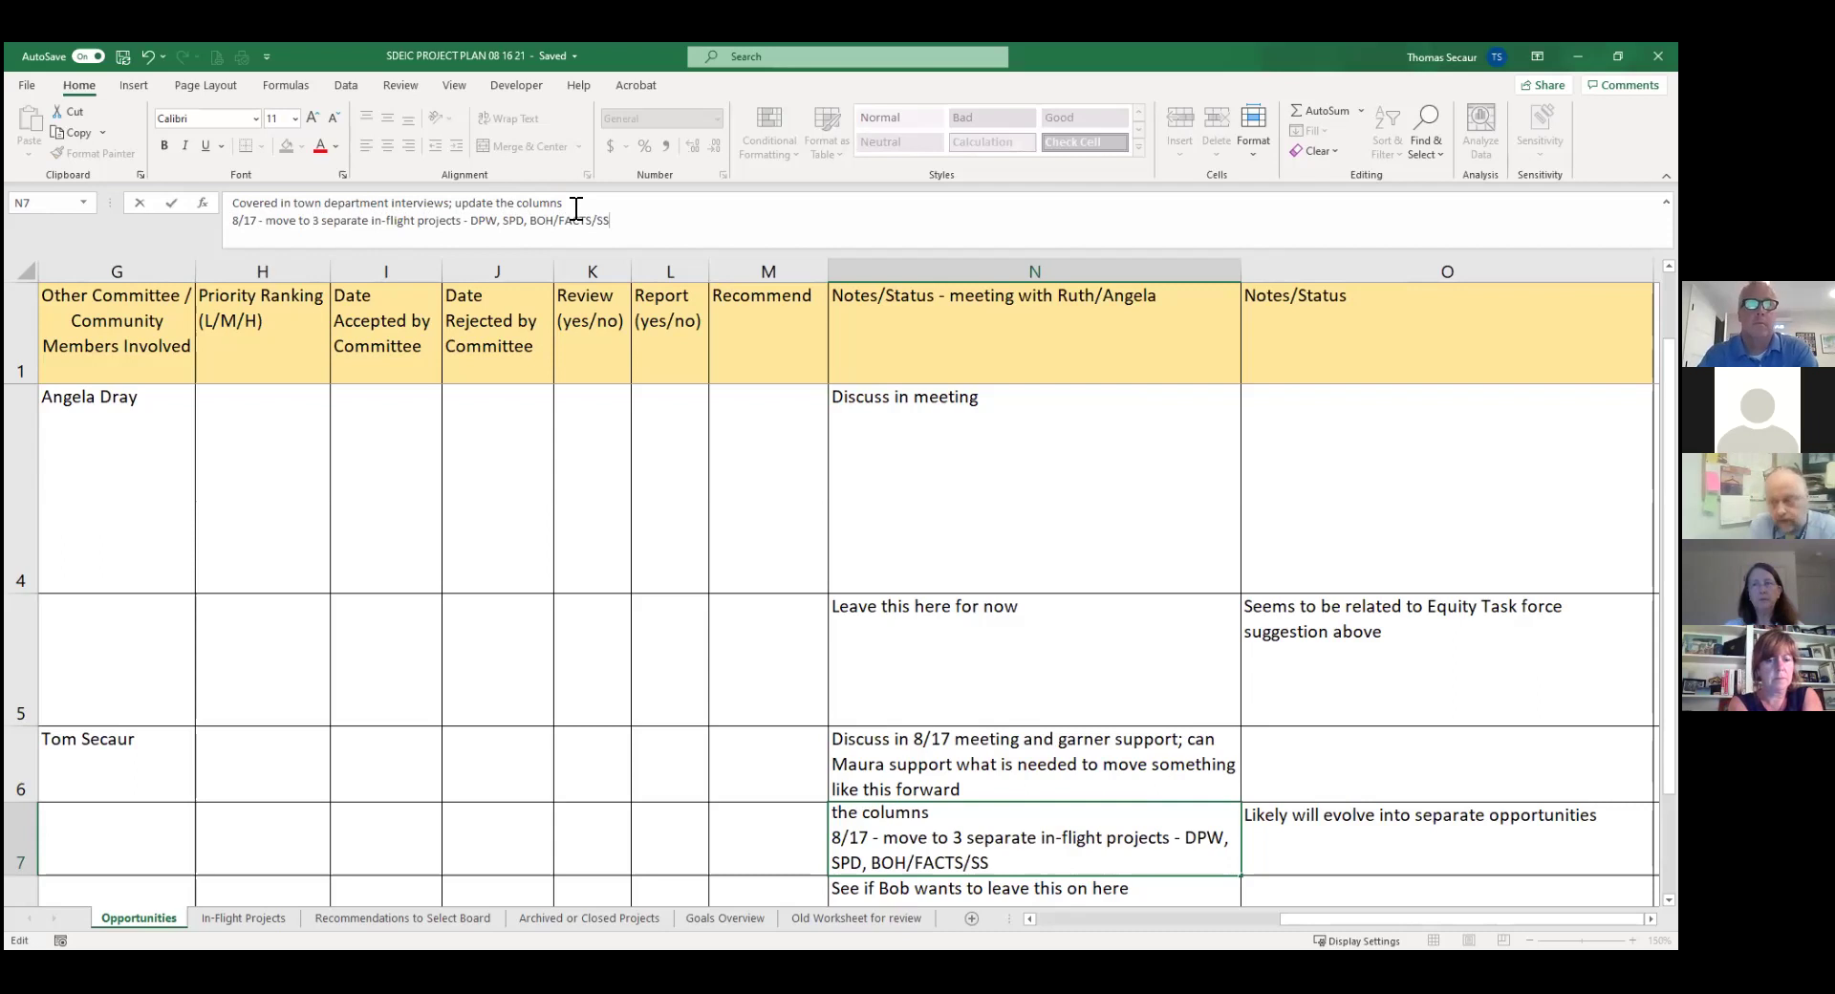
key("Return")
key("Up")
key("Up")
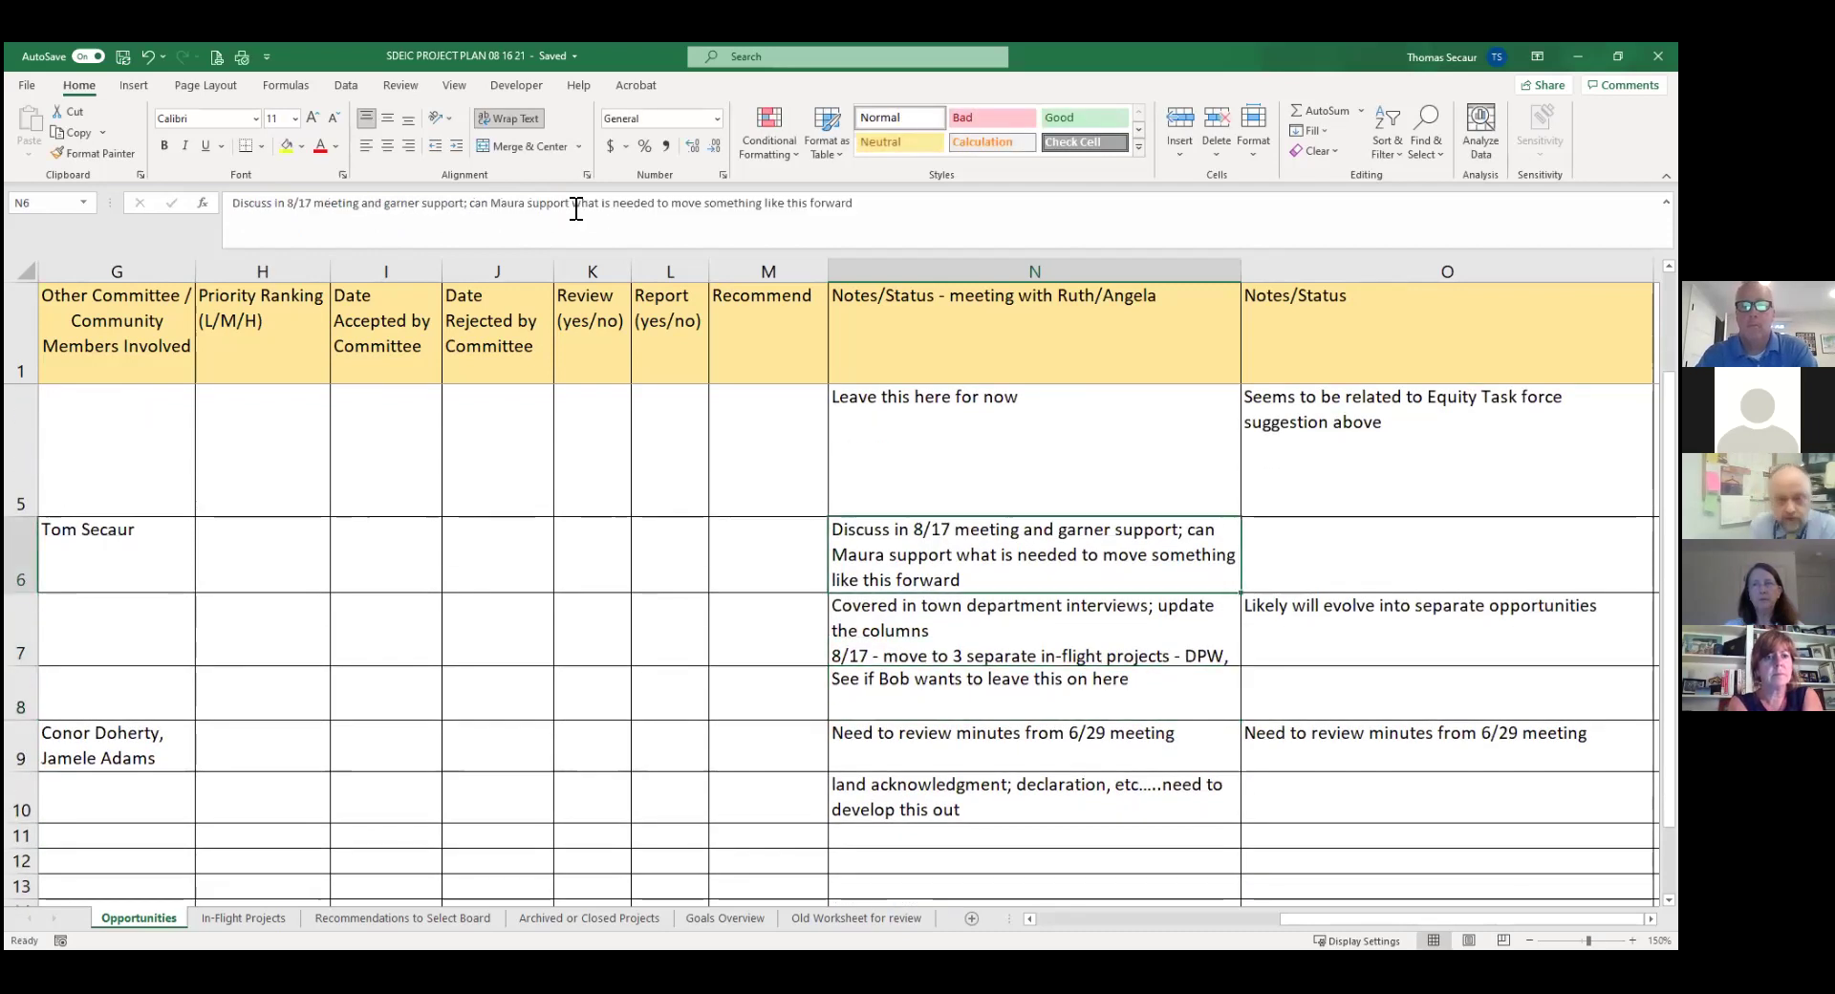
key("Down")
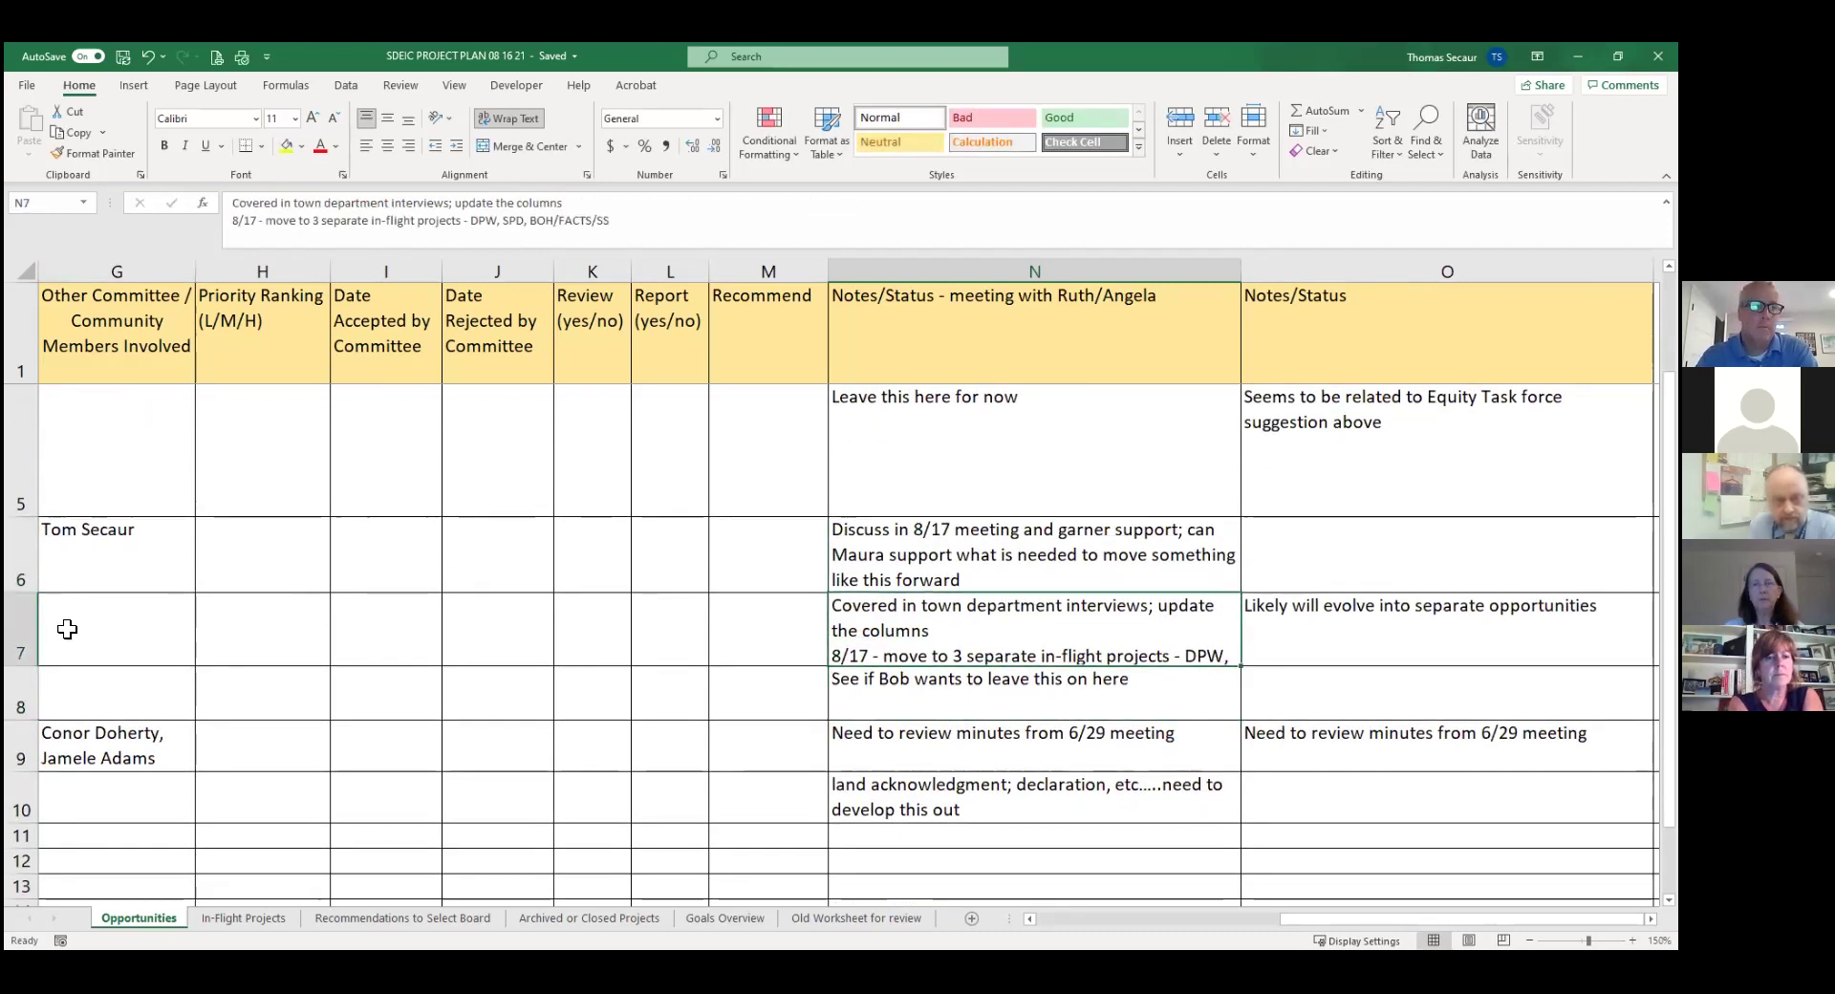
left_click_drag(25, 667, 25, 695)
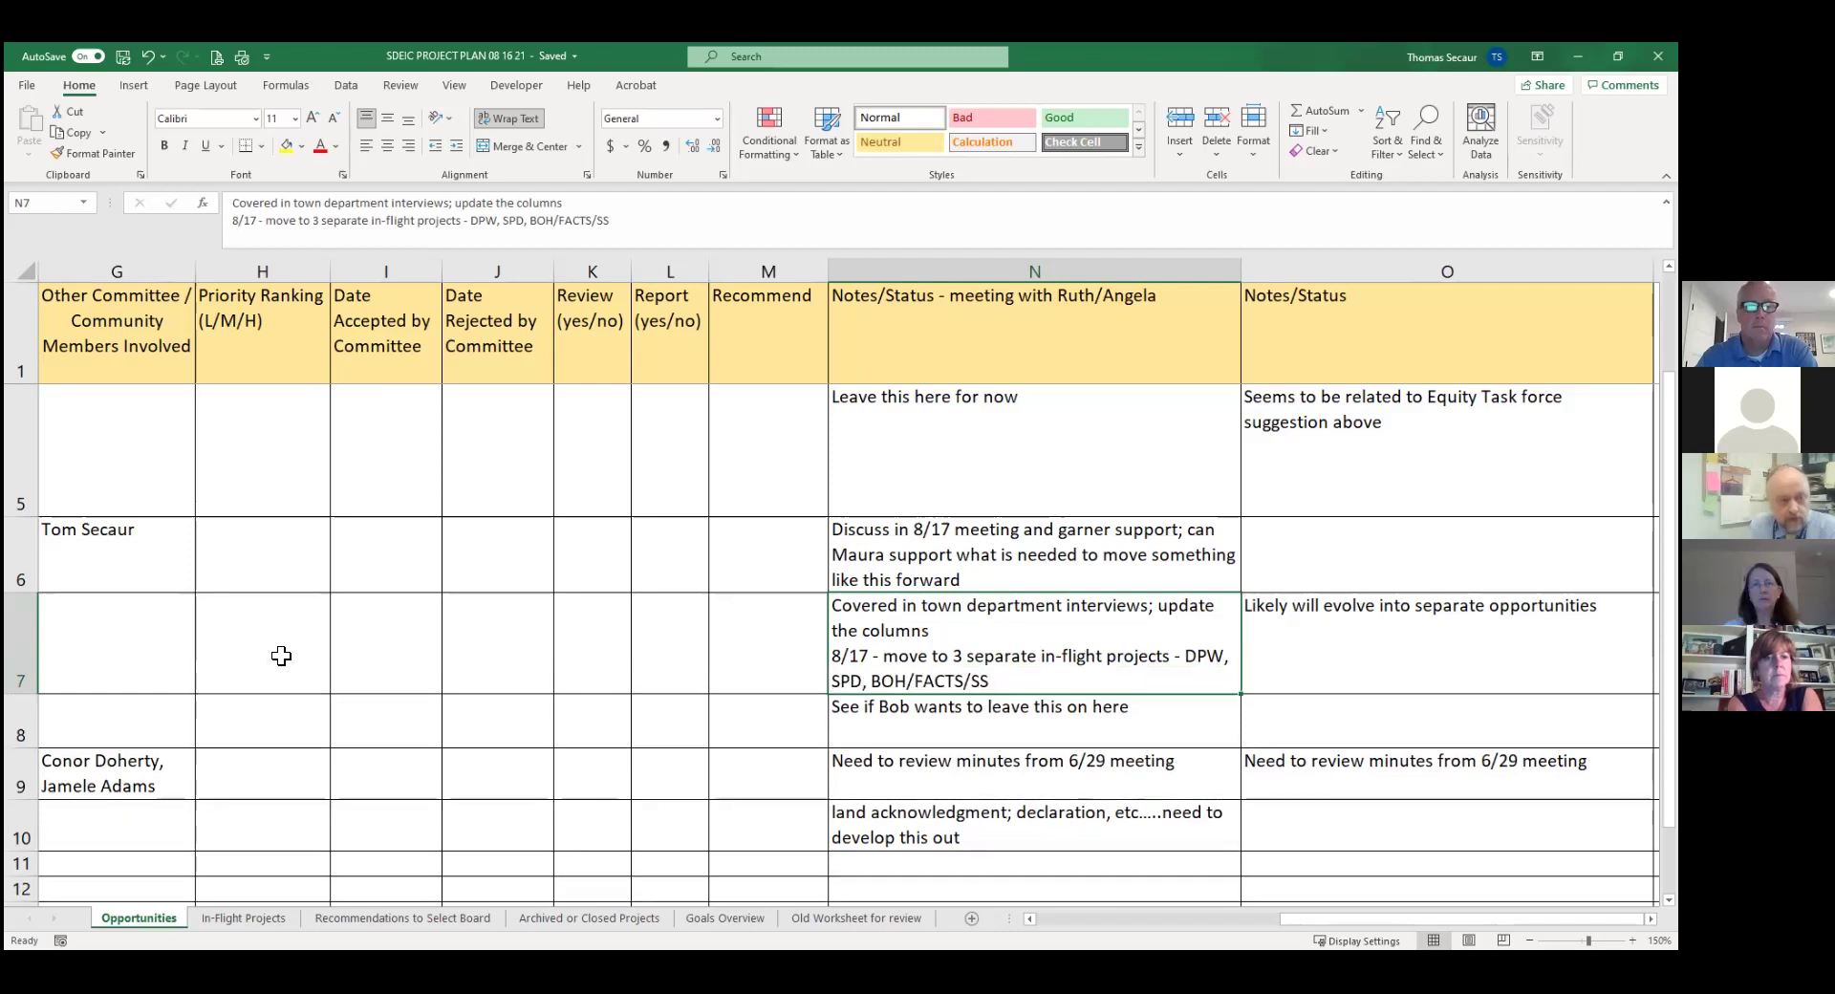
Move project 6's row to the first empty row after project 14 on the In-Flight Projects sheet.
key("Left")
key("Left")
key("Left")
key("Left")
key("Left")
key("Left")
key("Left")
key("Left")
key("Left")
key("Left")
key("Left")
key("Left")
key("Left")
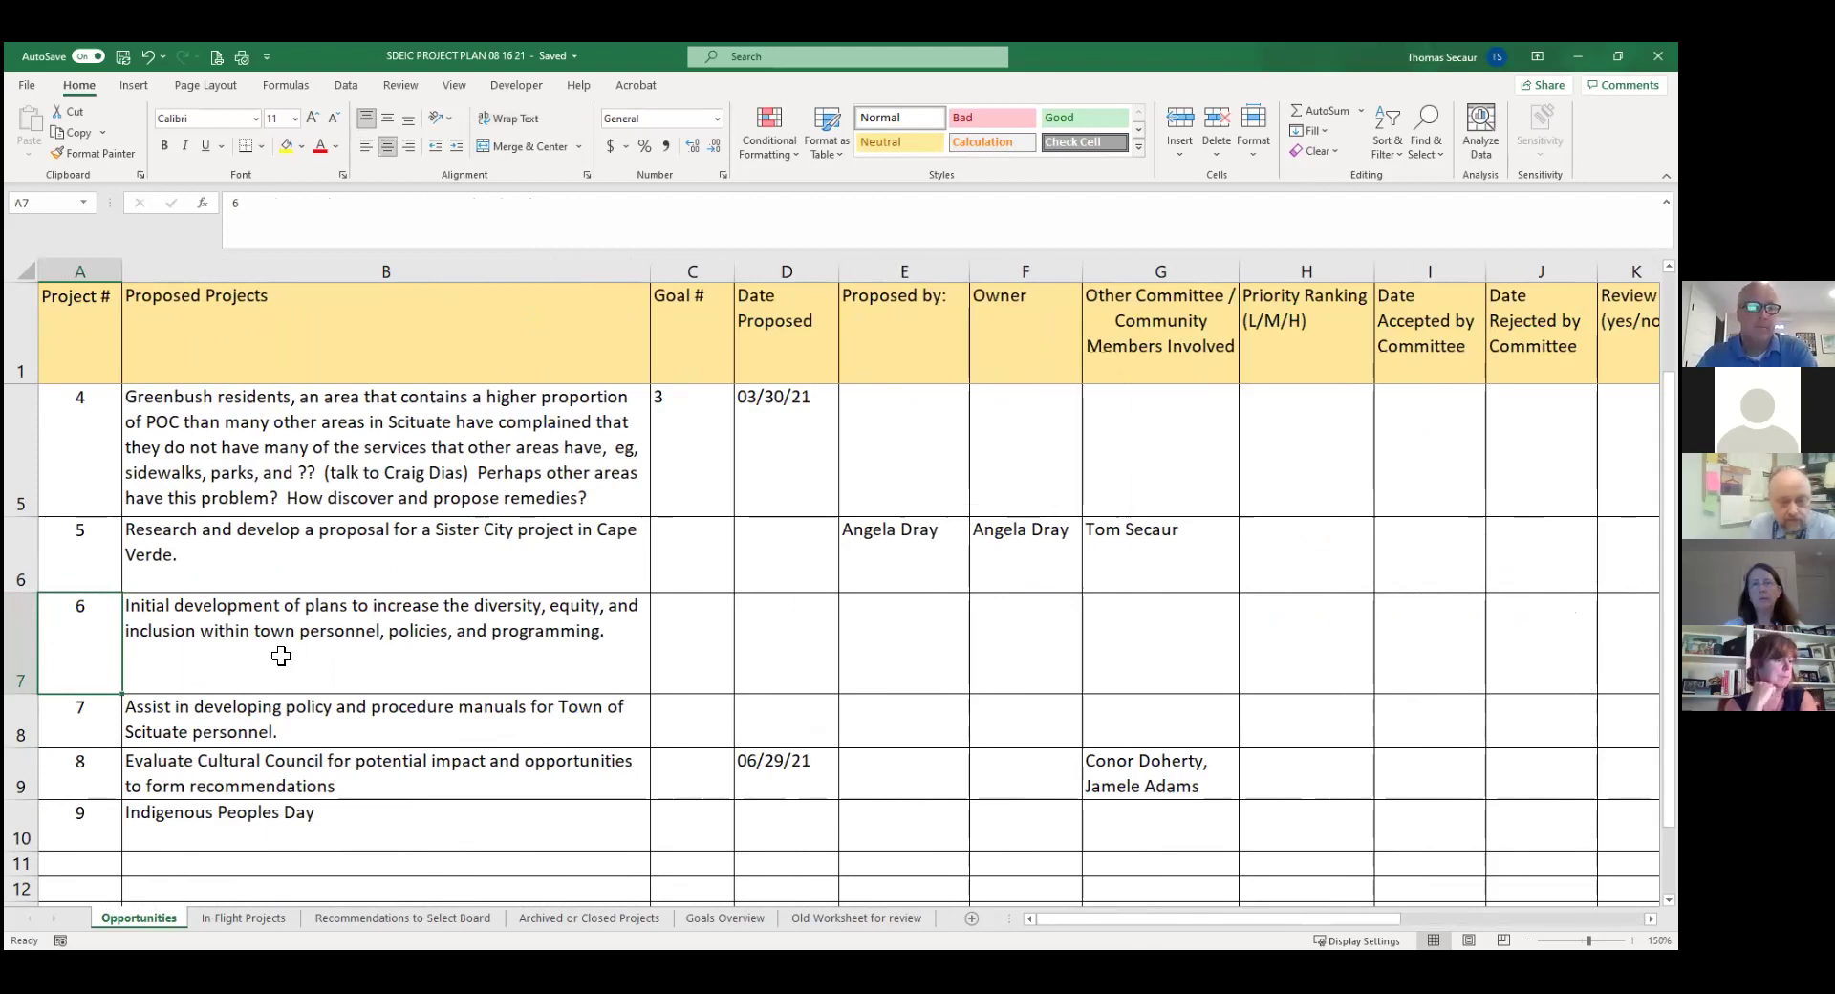
left_click(24, 636)
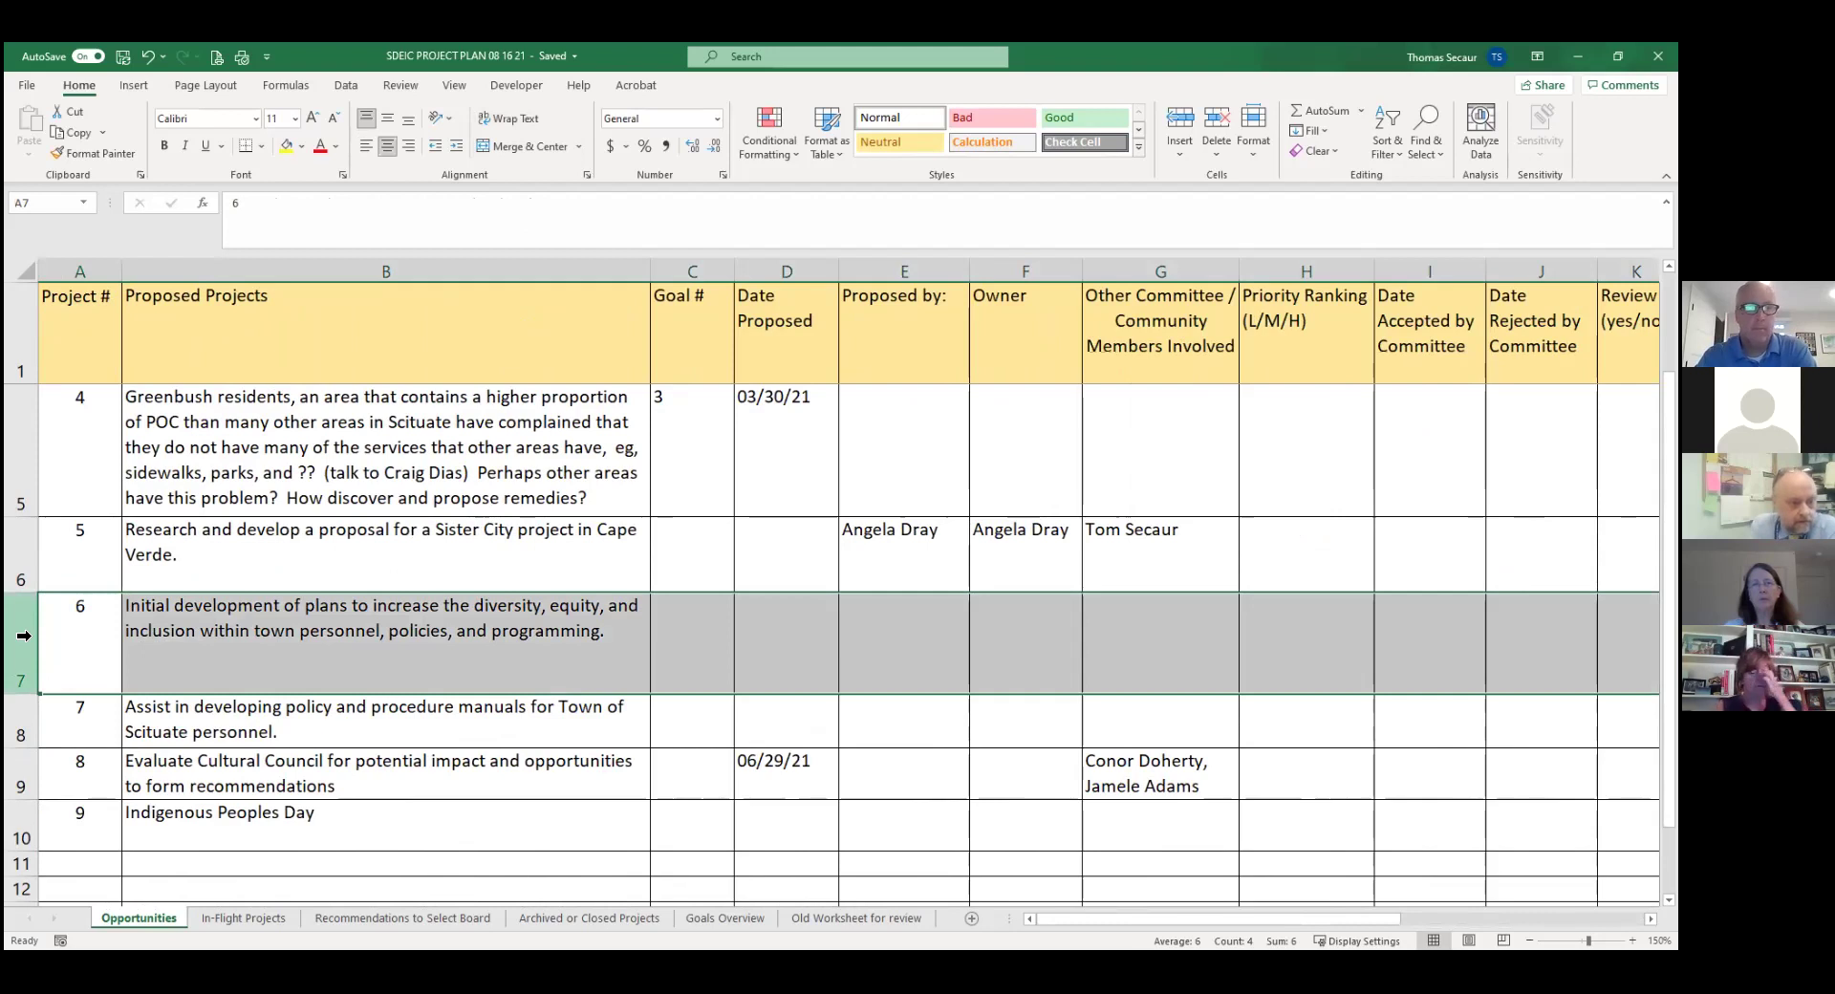
key("ctrl+c")
left_click(210, 918)
left_click(90, 727)
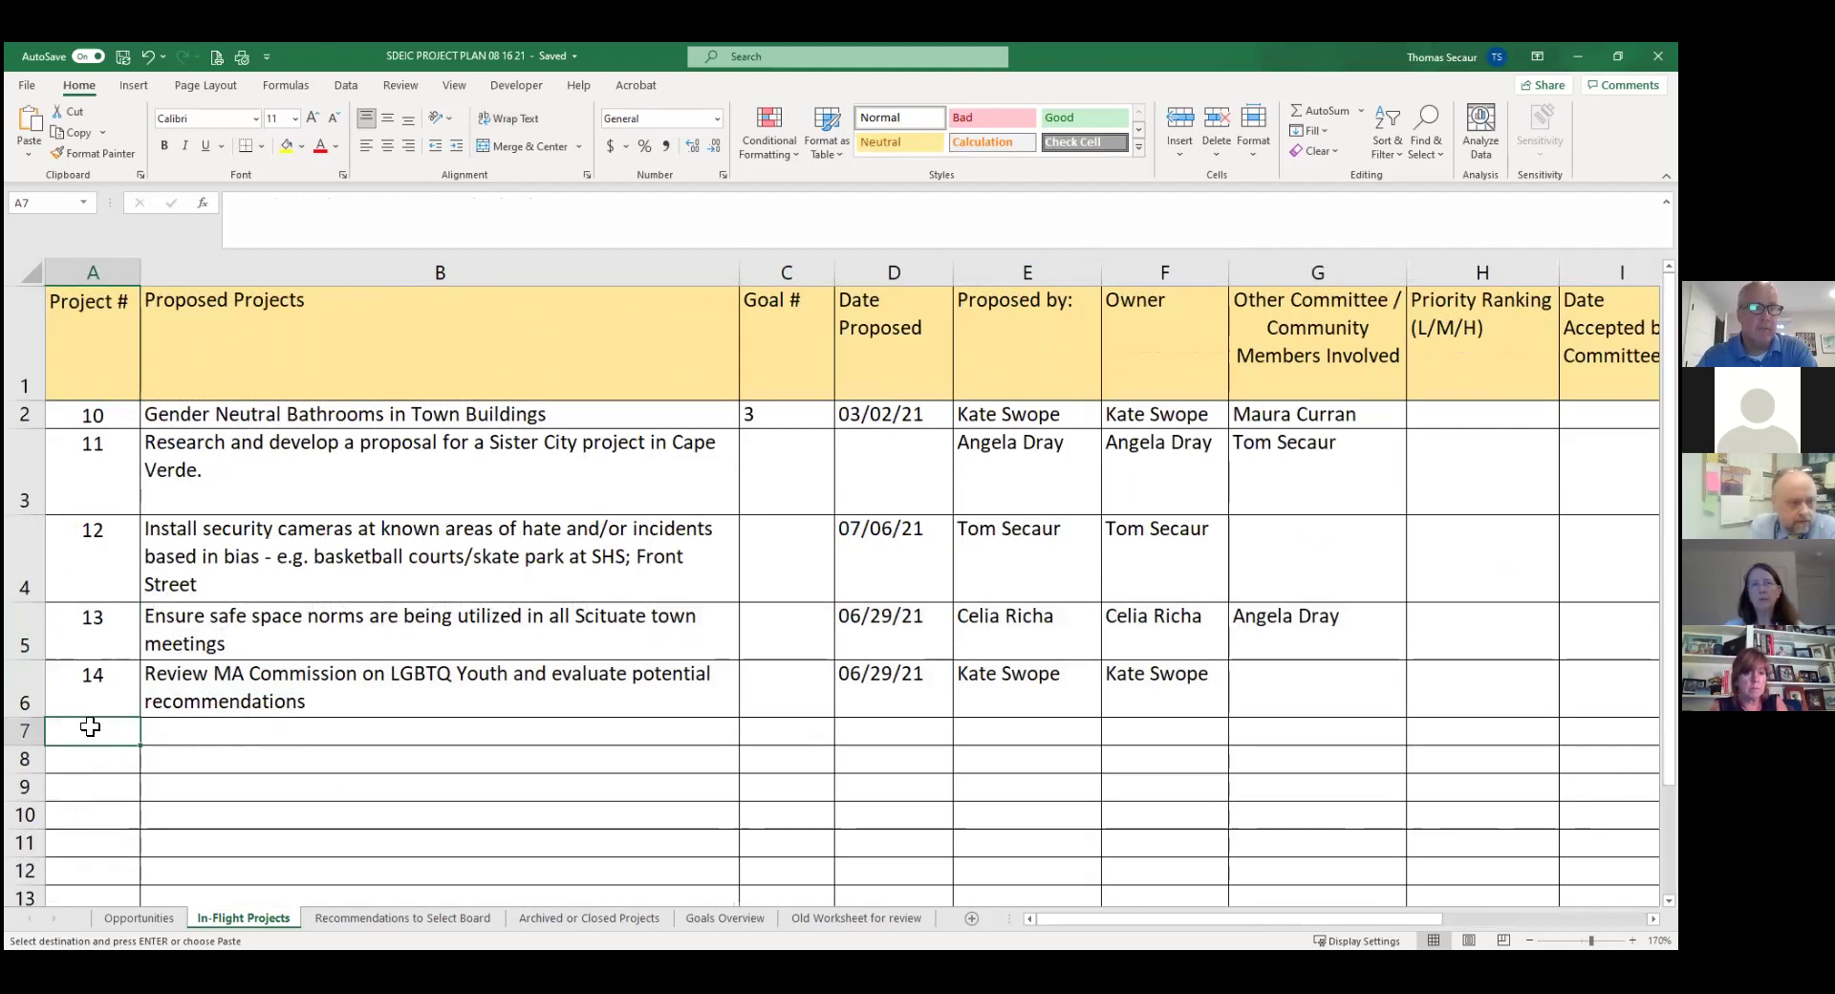
key("Return")
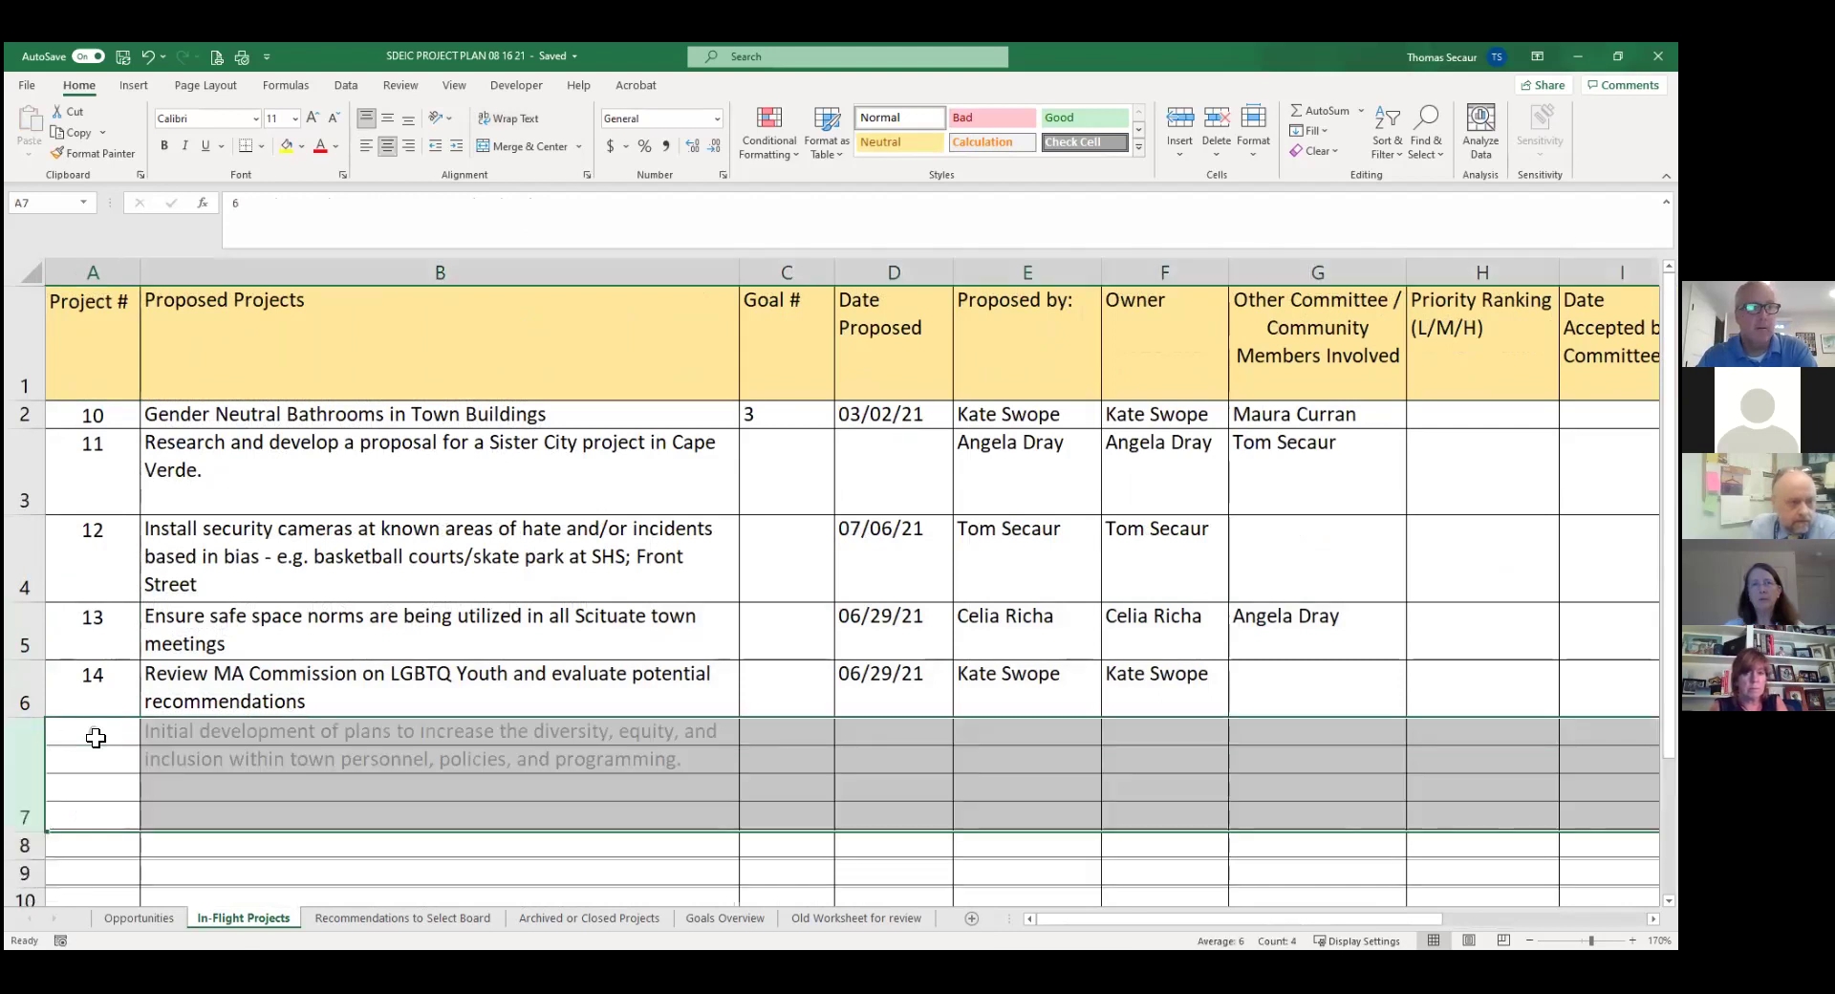
Delete the emptied row 7 from the Opportunities sheet.
left_click(139, 916)
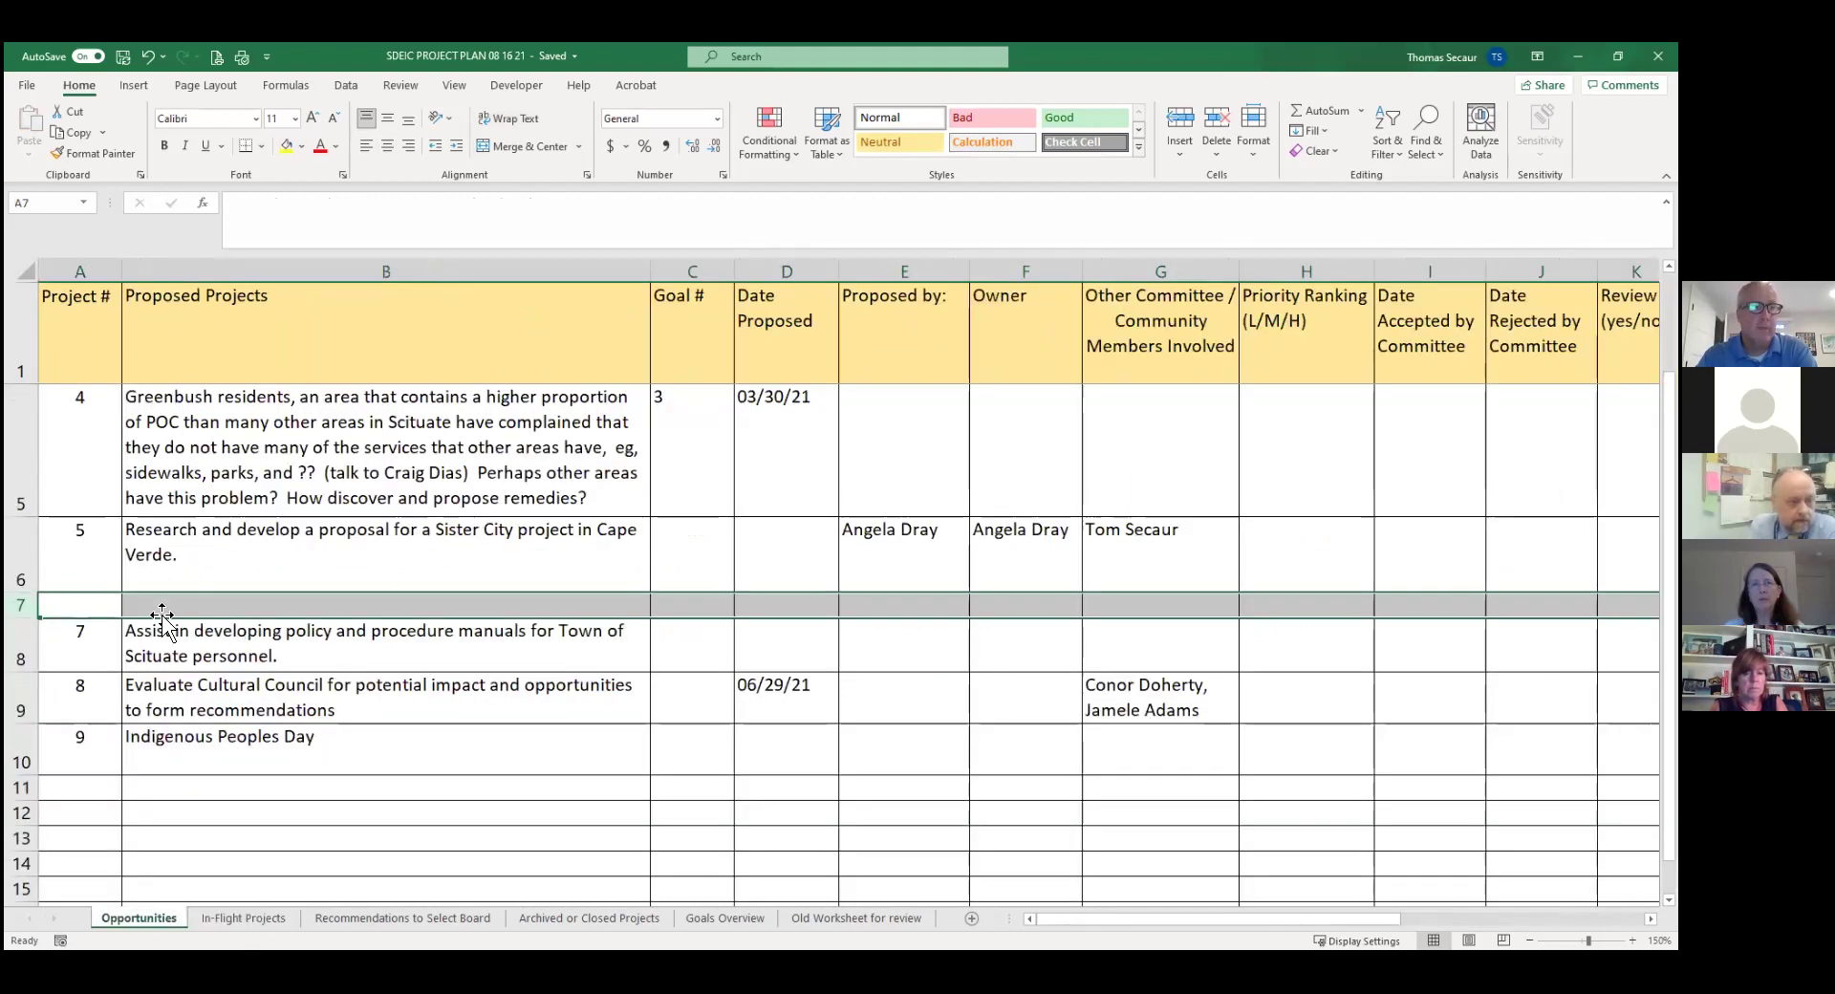
right_click(23, 611)
left_click(78, 767)
left_click(439, 627)
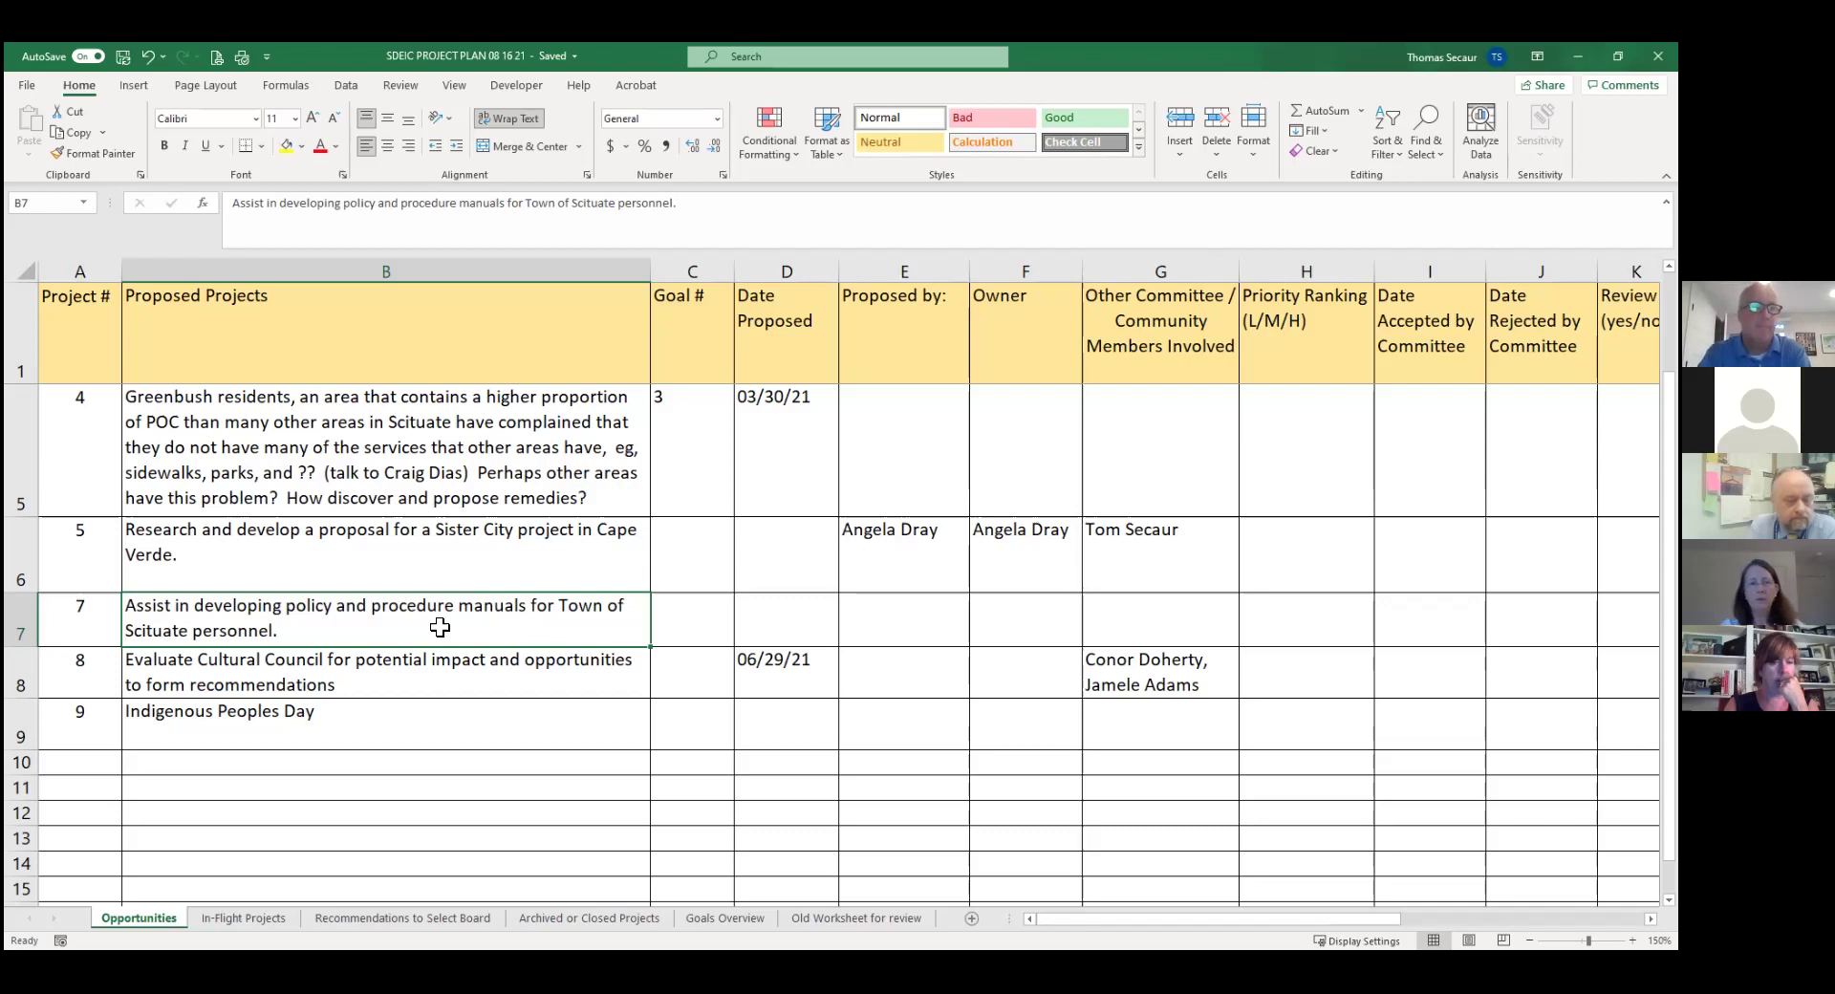
Move from the Sister City row back along project 1's row to the H1 Priority Ranking heading.
left_click(292, 570)
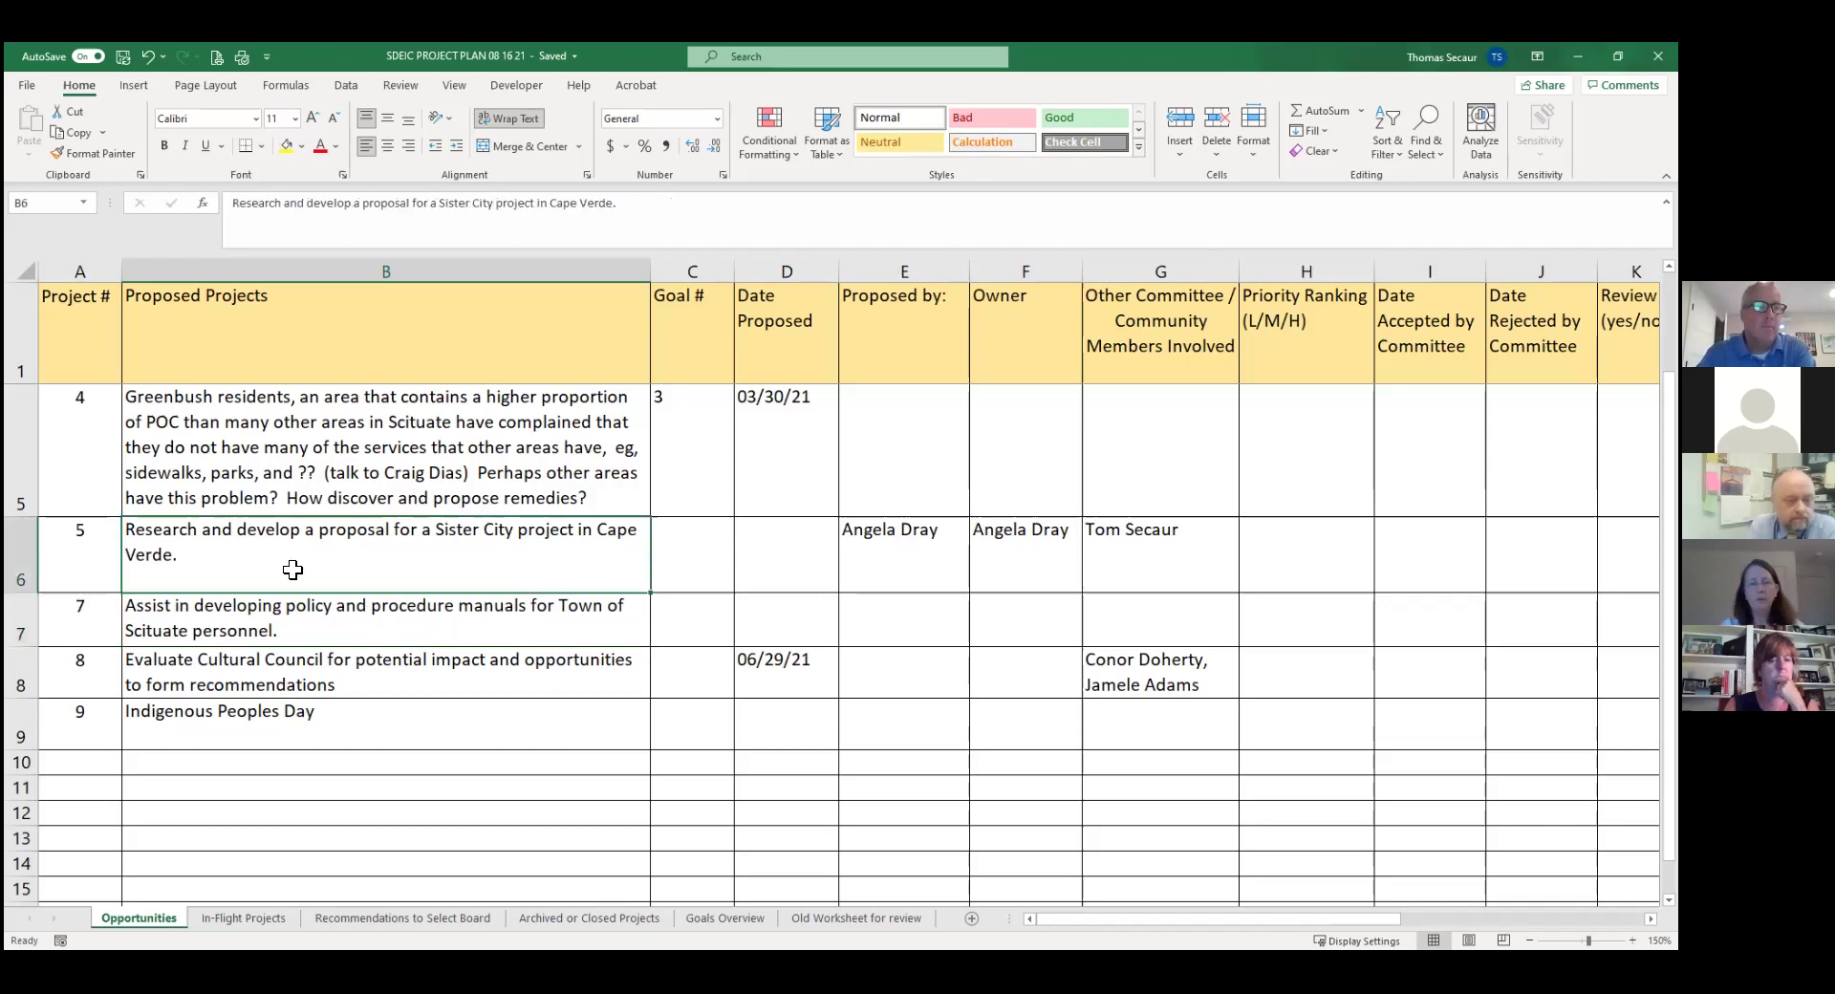
key("Left")
key("Right")
key("Up")
key("Up")
key("Up")
key("Up")
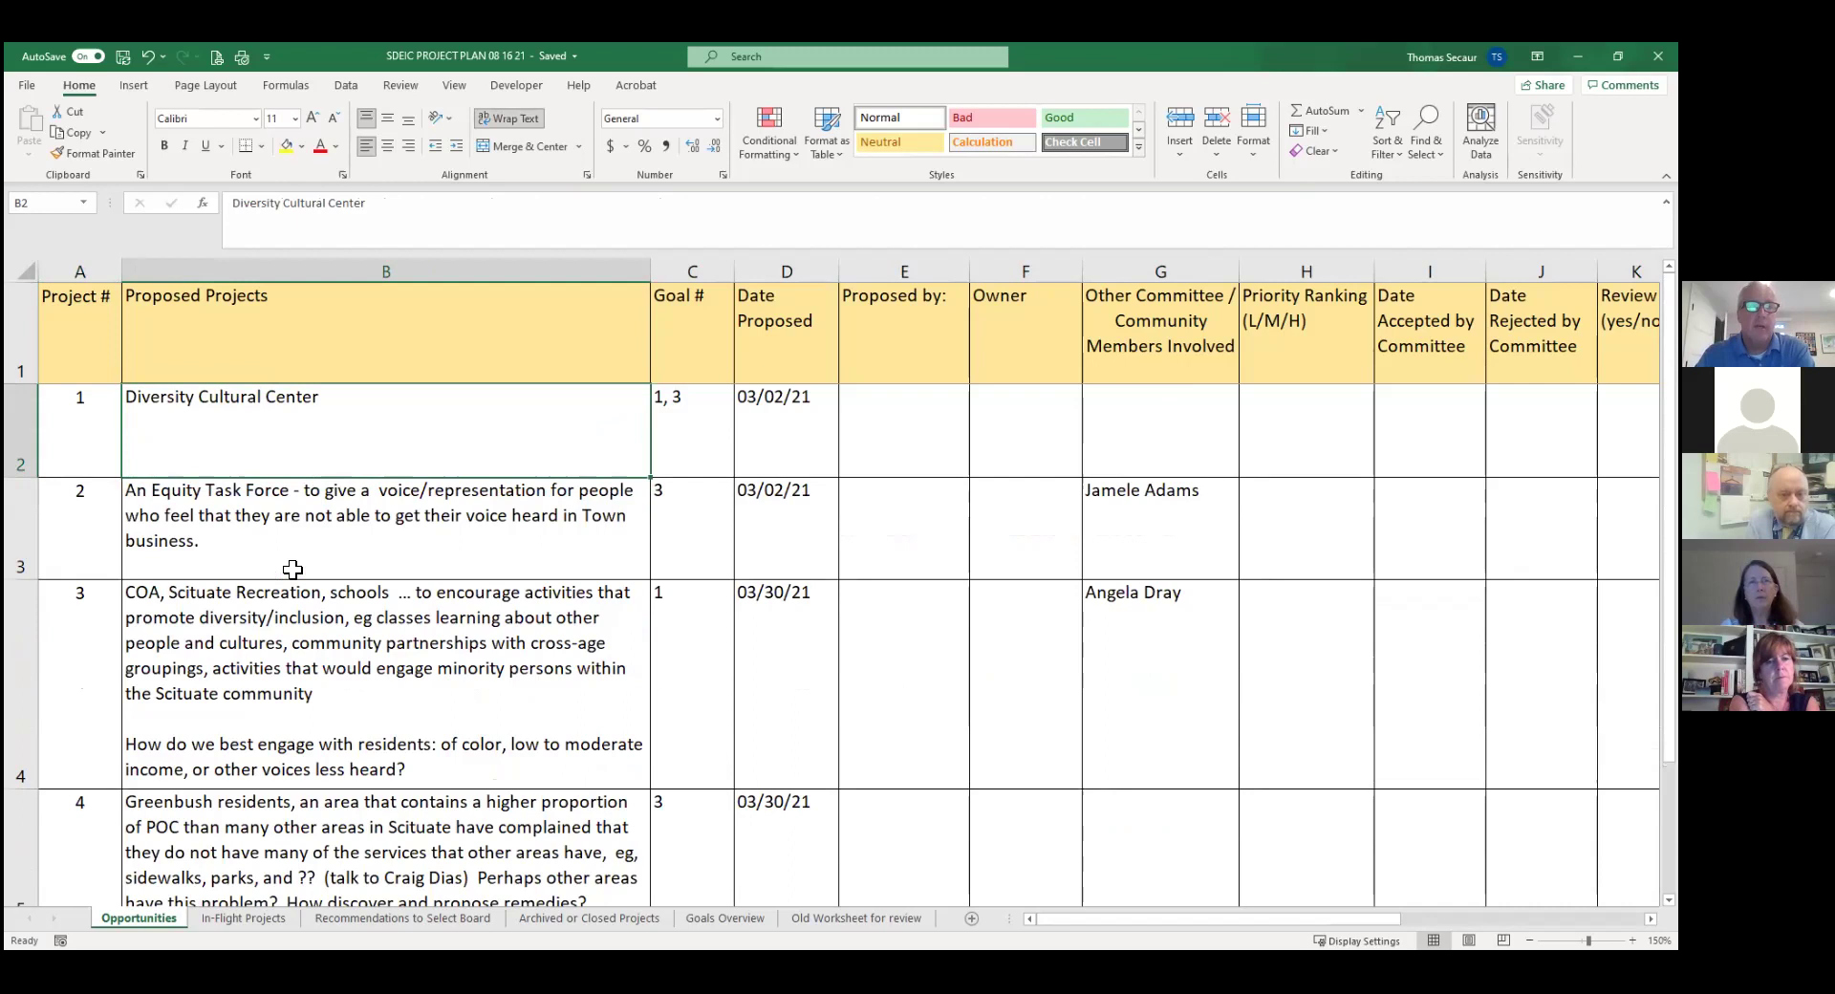
key("Right")
key("Right")
key("Right")
key("Right")
key("Right")
key("Right")
key("Right")
key("Right")
key("Right")
key("Right")
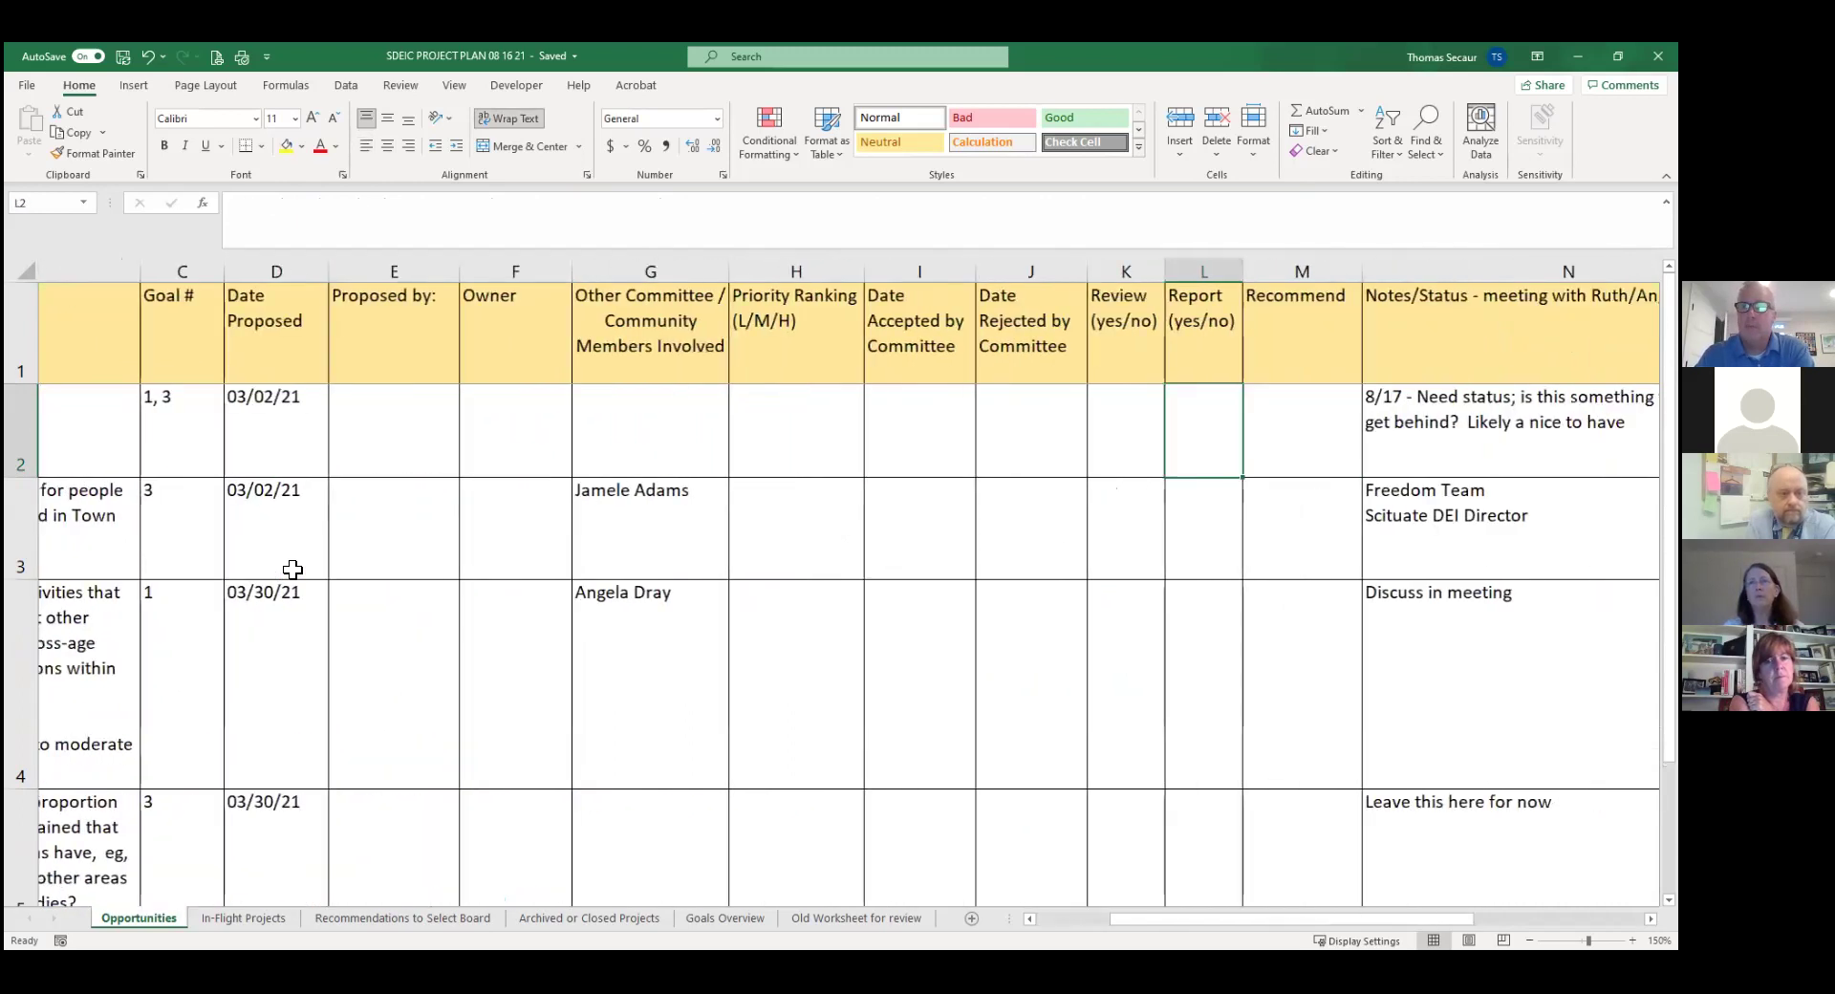
key("Right")
key("Right")
key("Right")
key("Right")
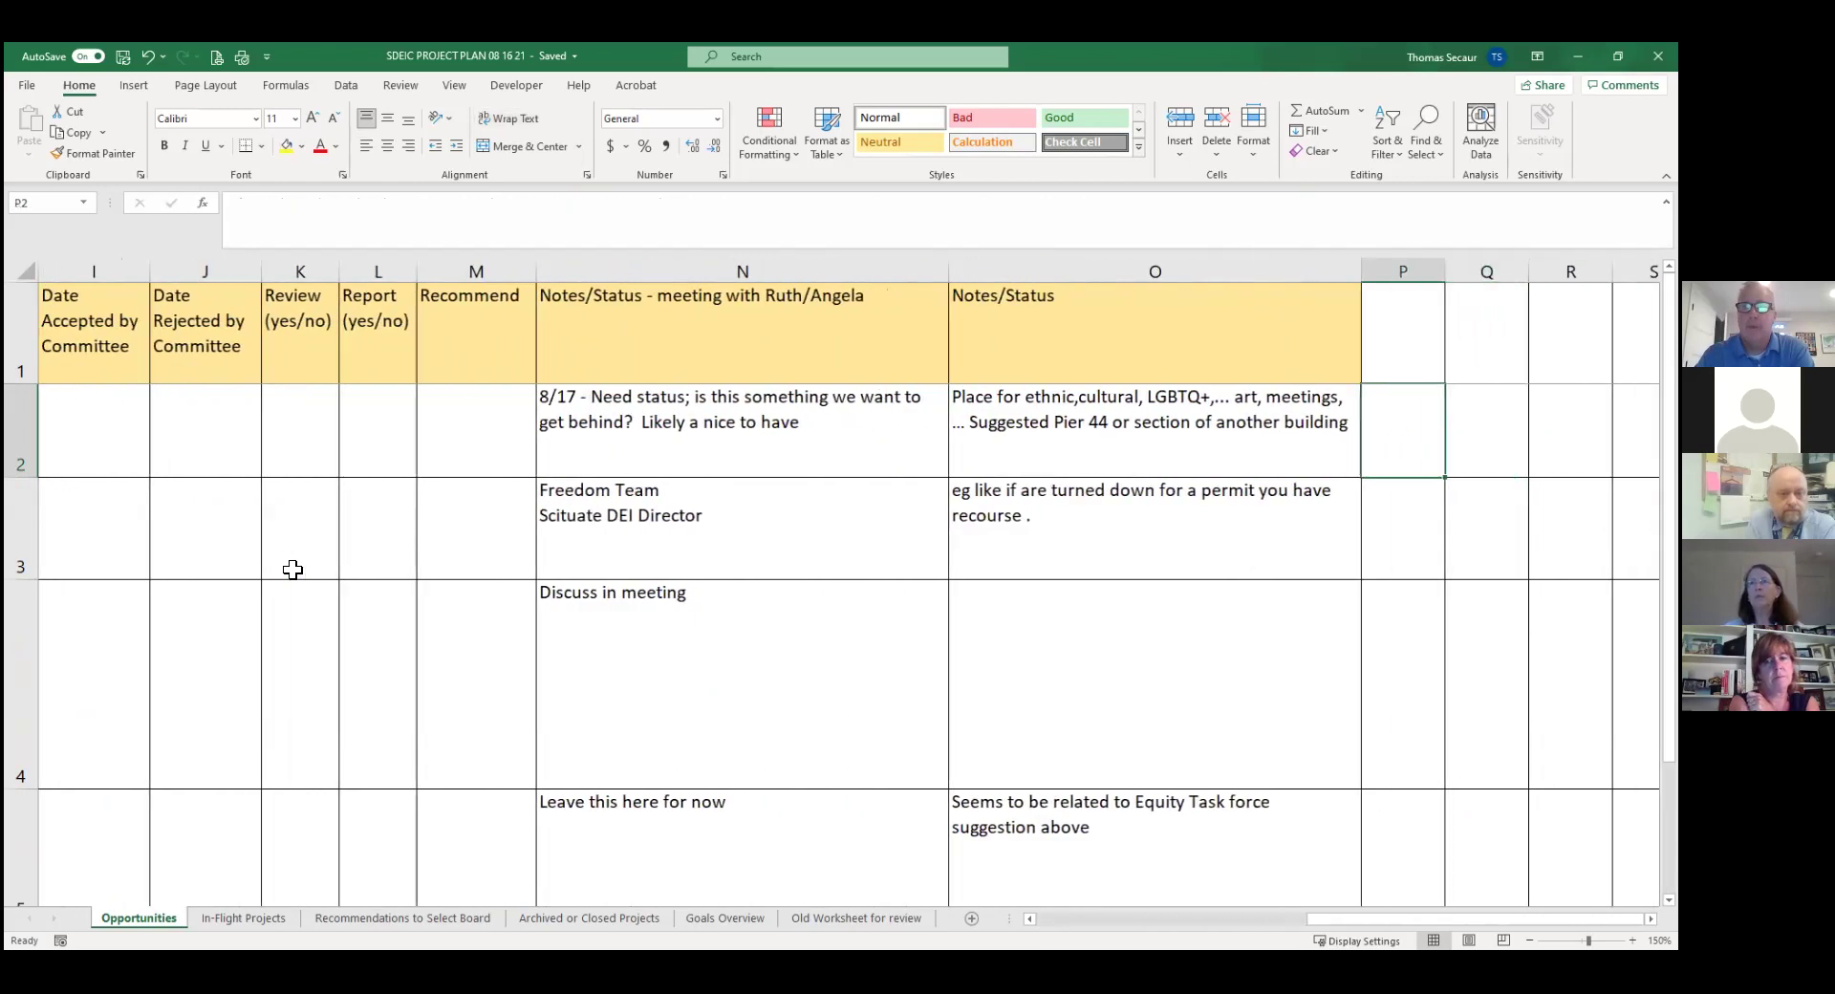
key("Left")
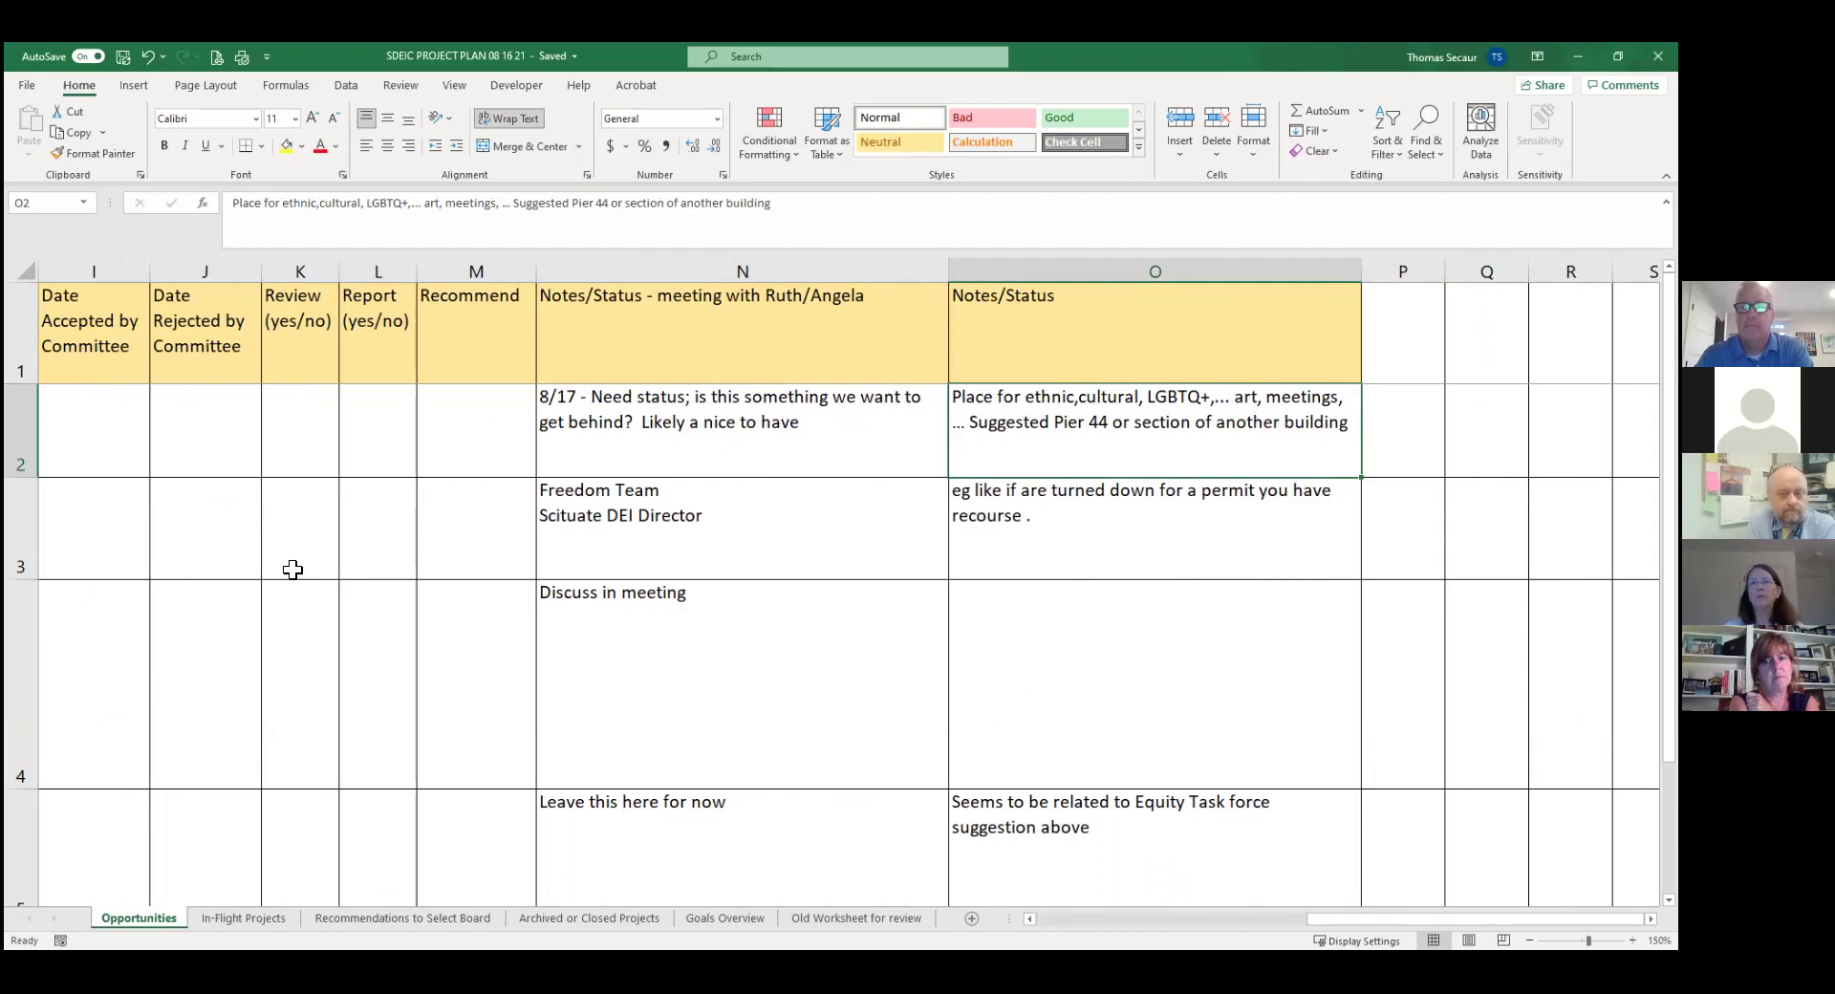
key("Left")
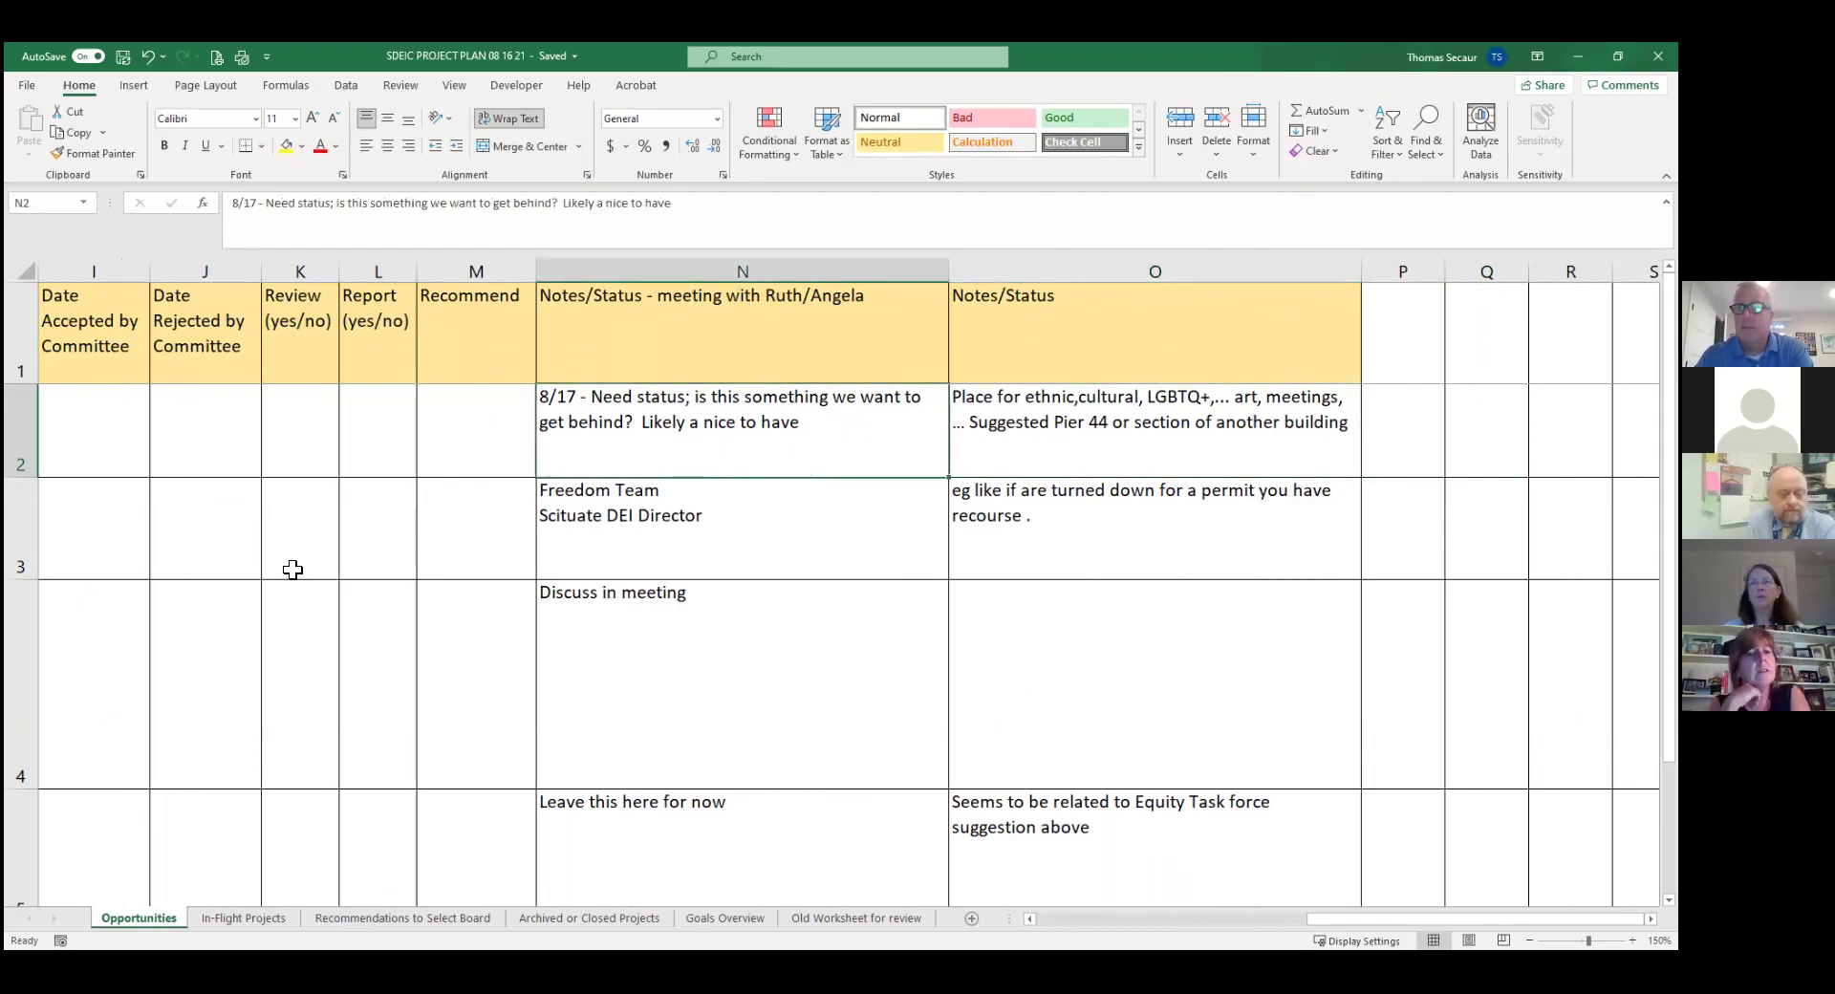
key("Left")
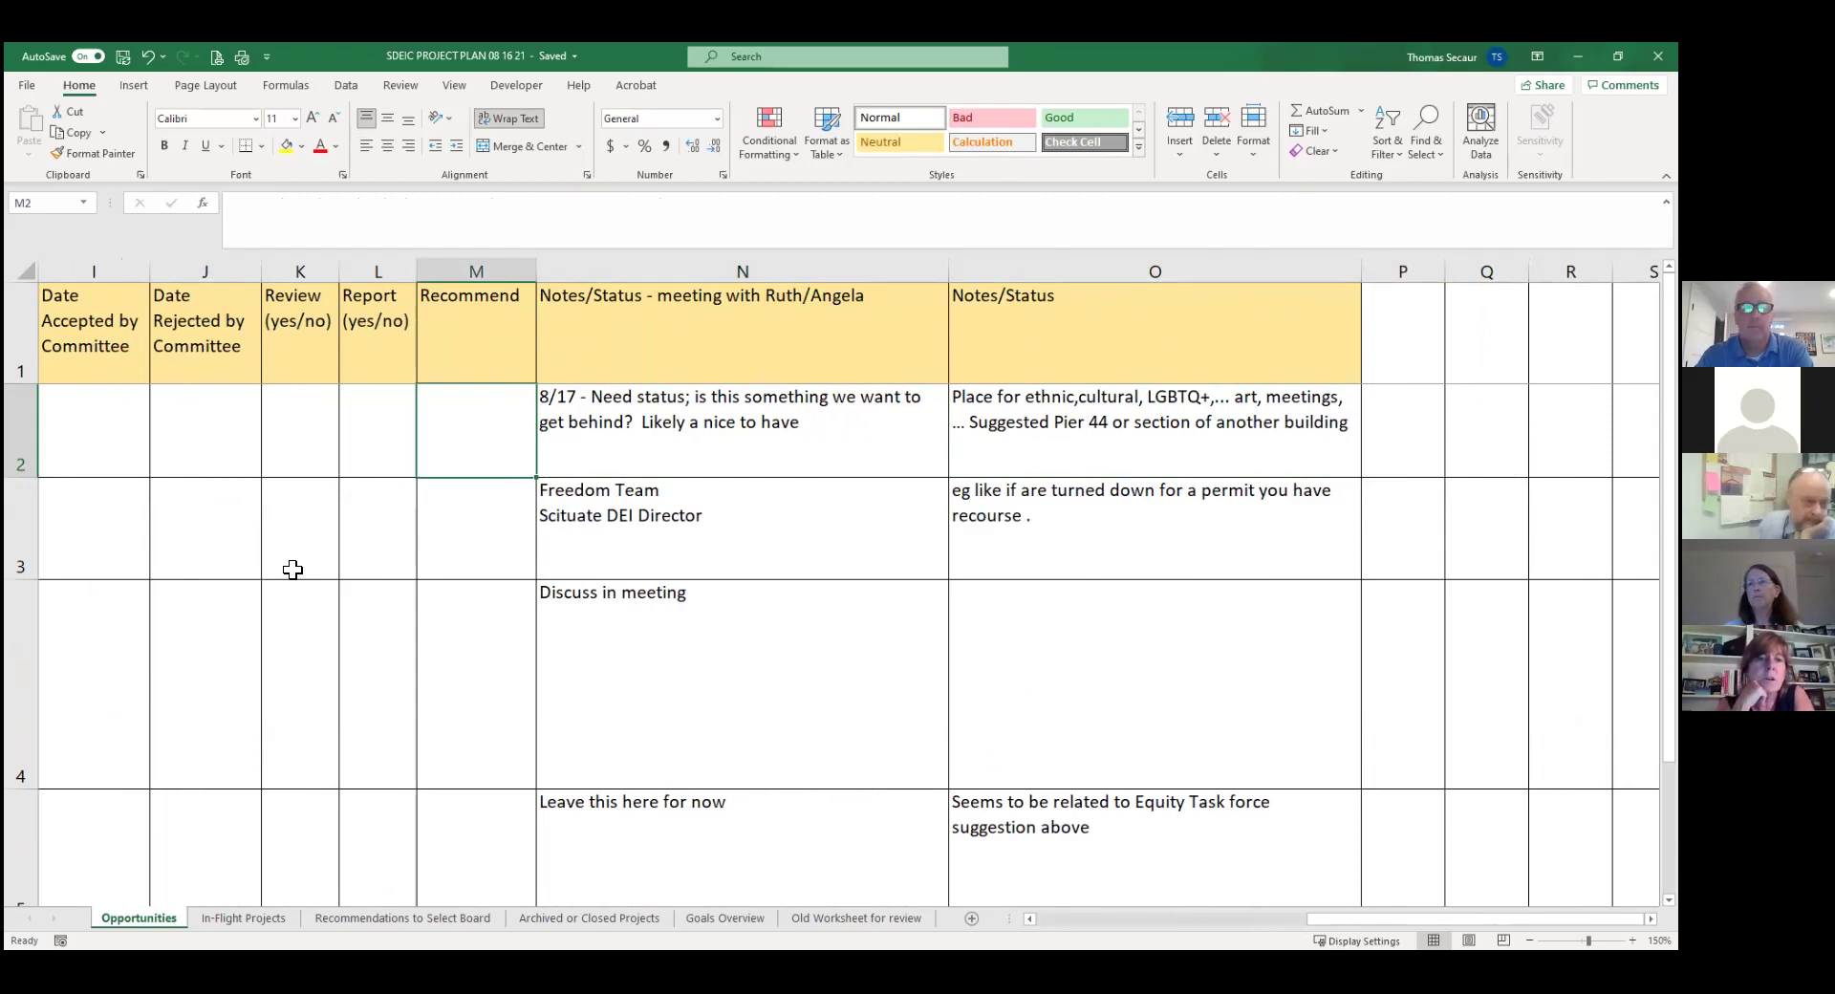
key("Left")
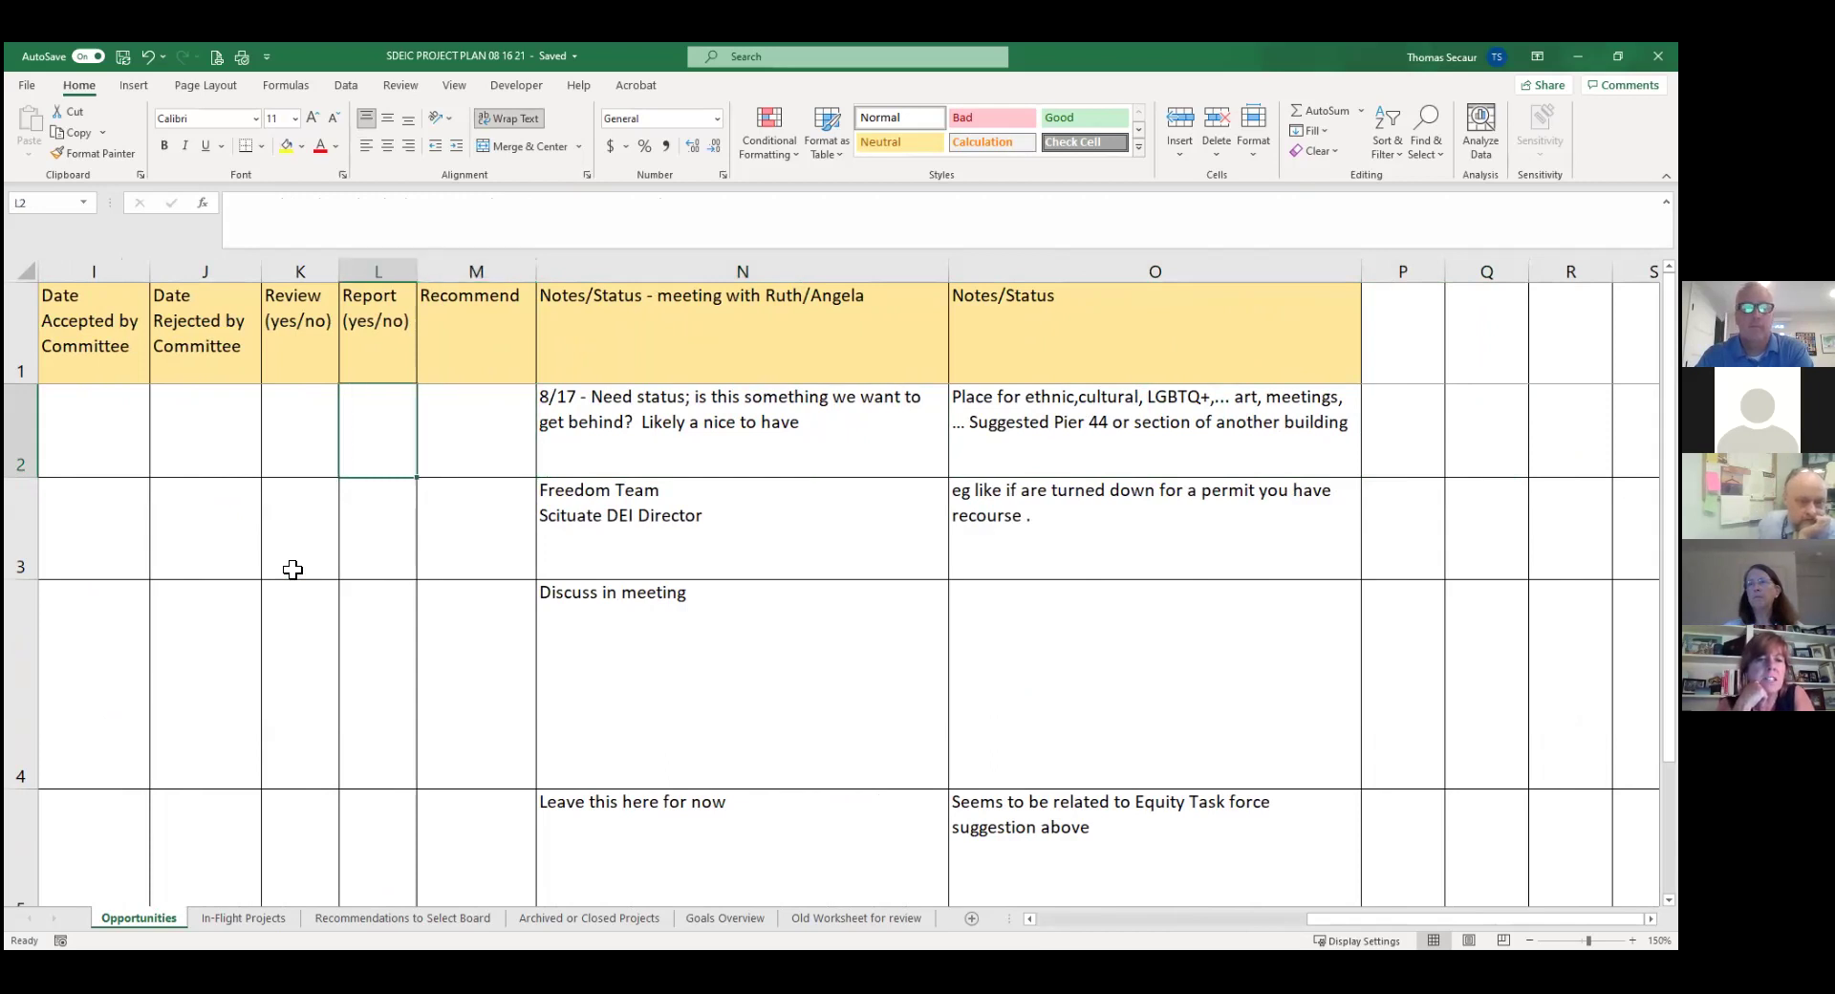
key("Left")
key("Left")
key("Left")
key("Left")
key("Left")
key("Left")
key("Left")
key("Left")
key("Left")
key("Left")
key("Left")
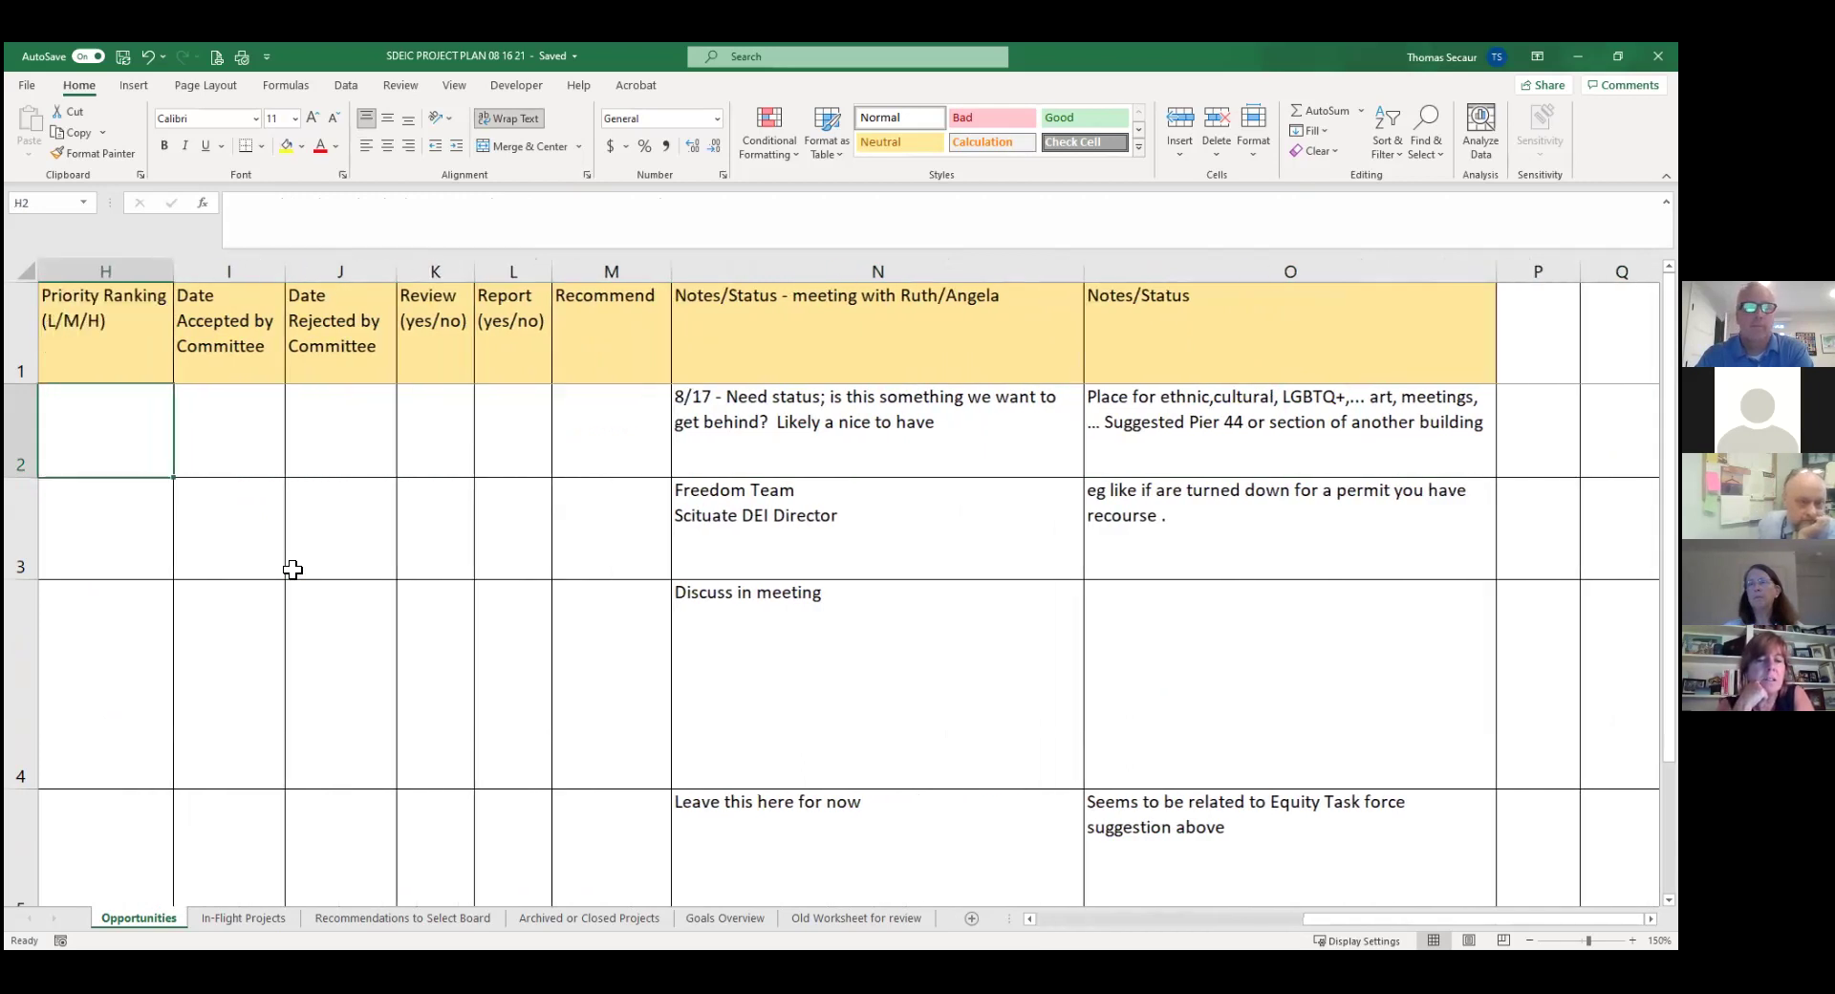
key("Right")
key("Right")
key("Right")
key("Right")
key("Right")
key("Right")
key("Right")
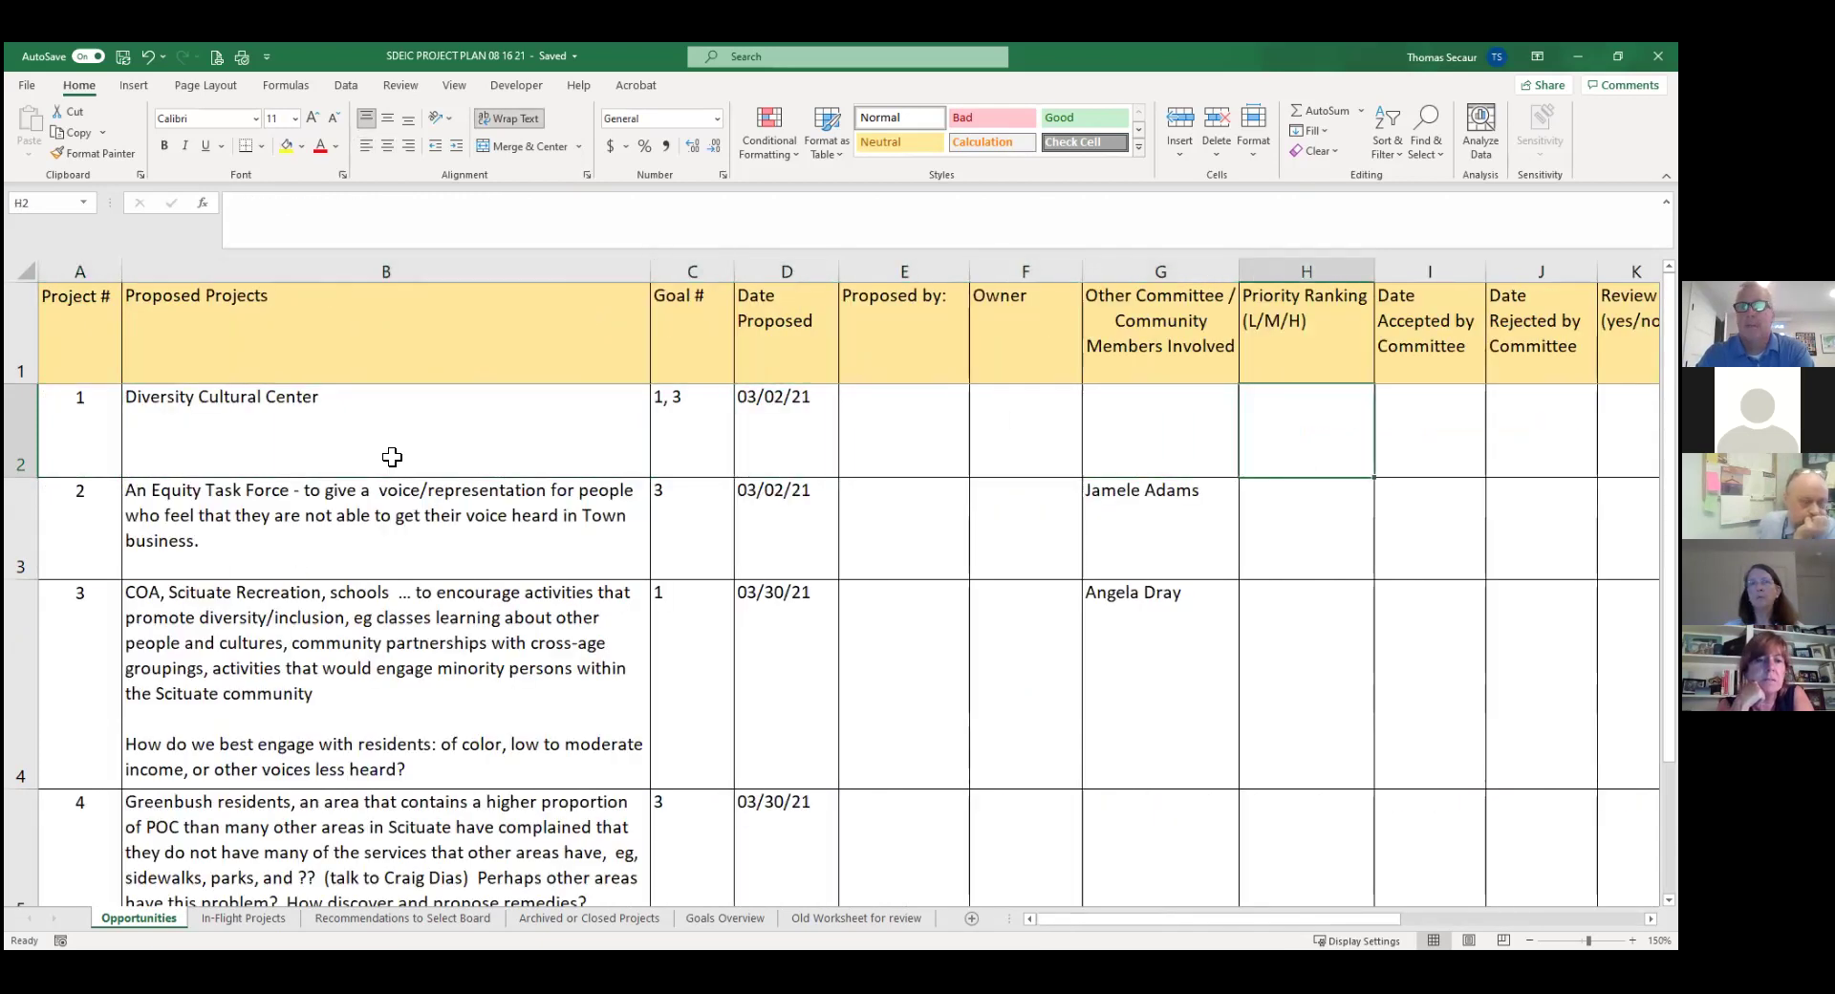
left_click(1298, 345)
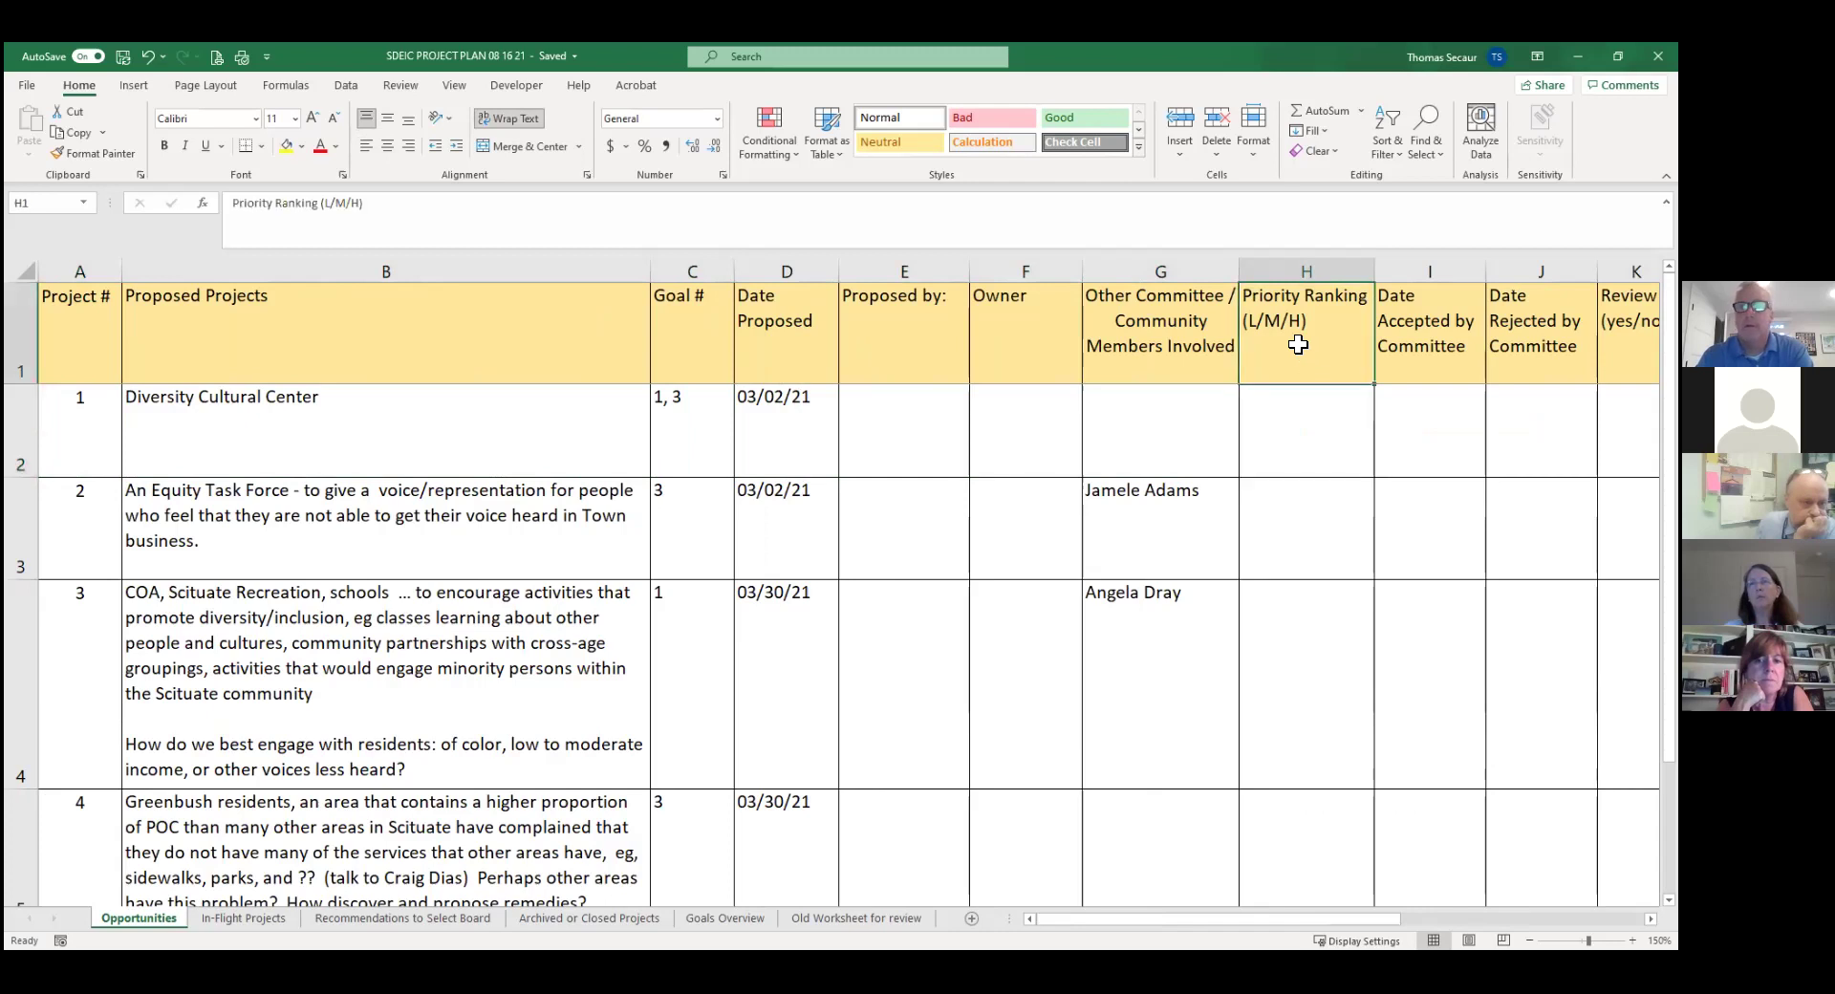
Center the Priority Ranking heading in H1.
left_click(387, 144)
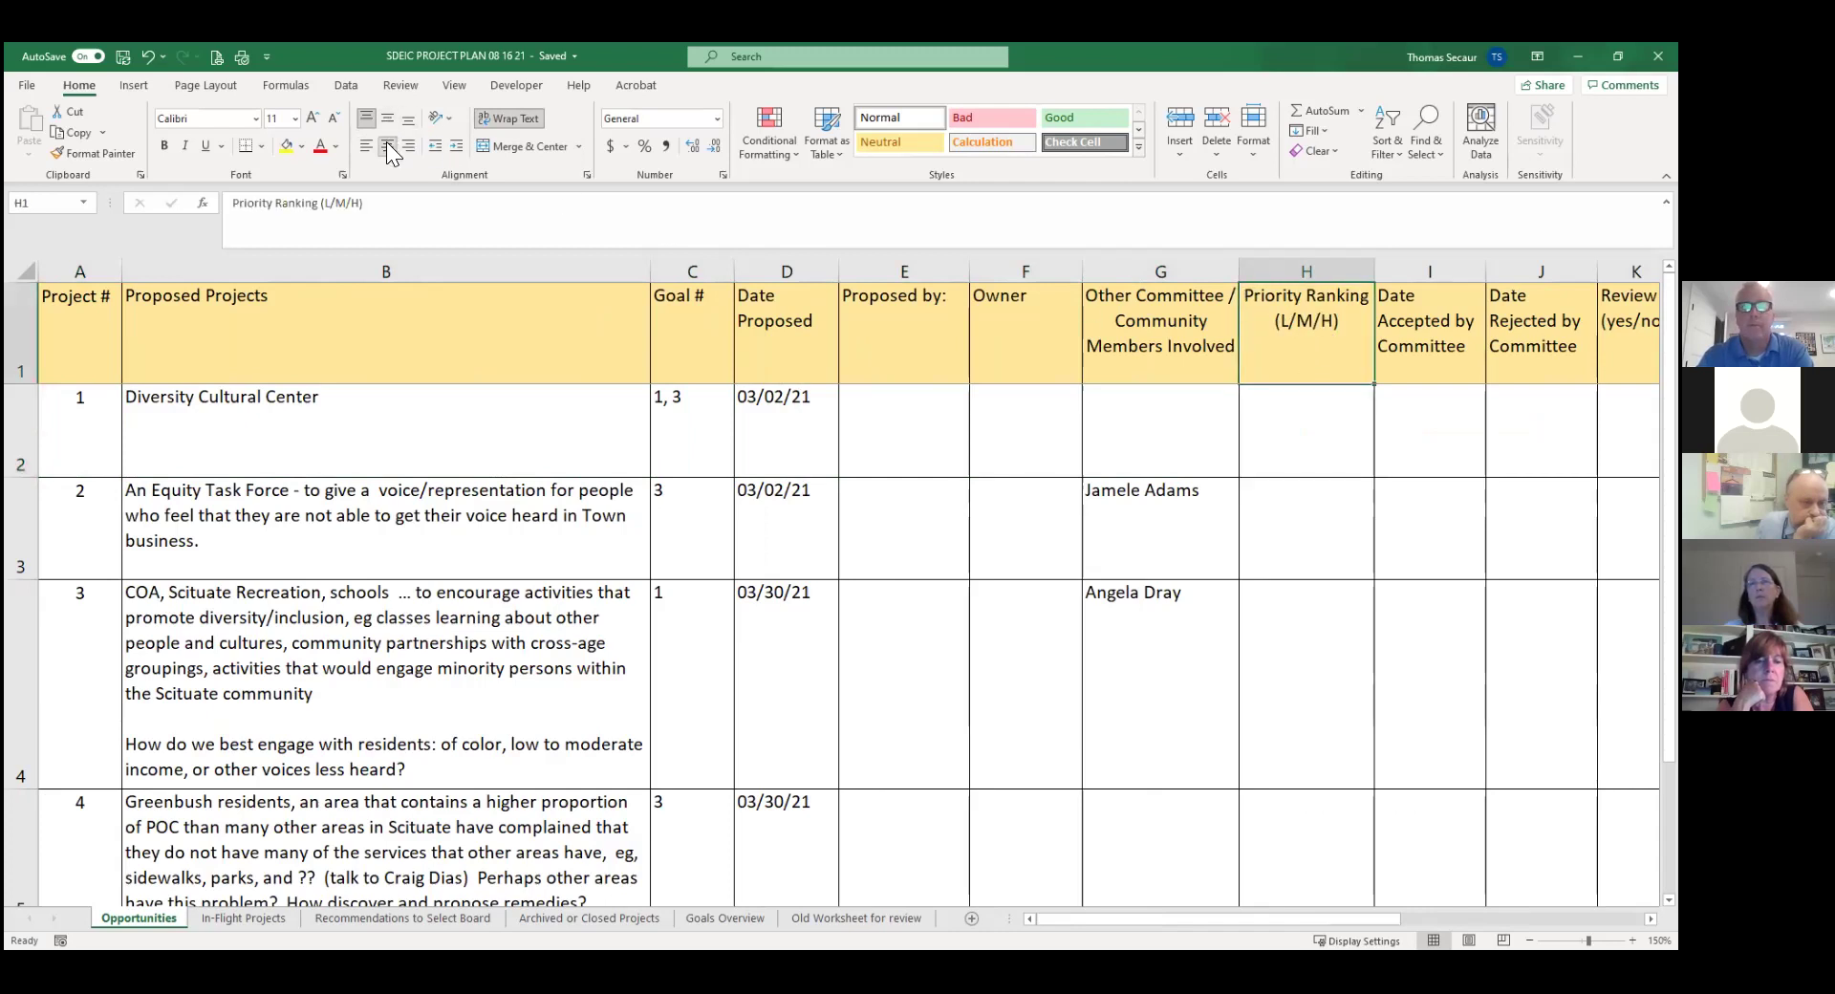
left_click(1296, 435)
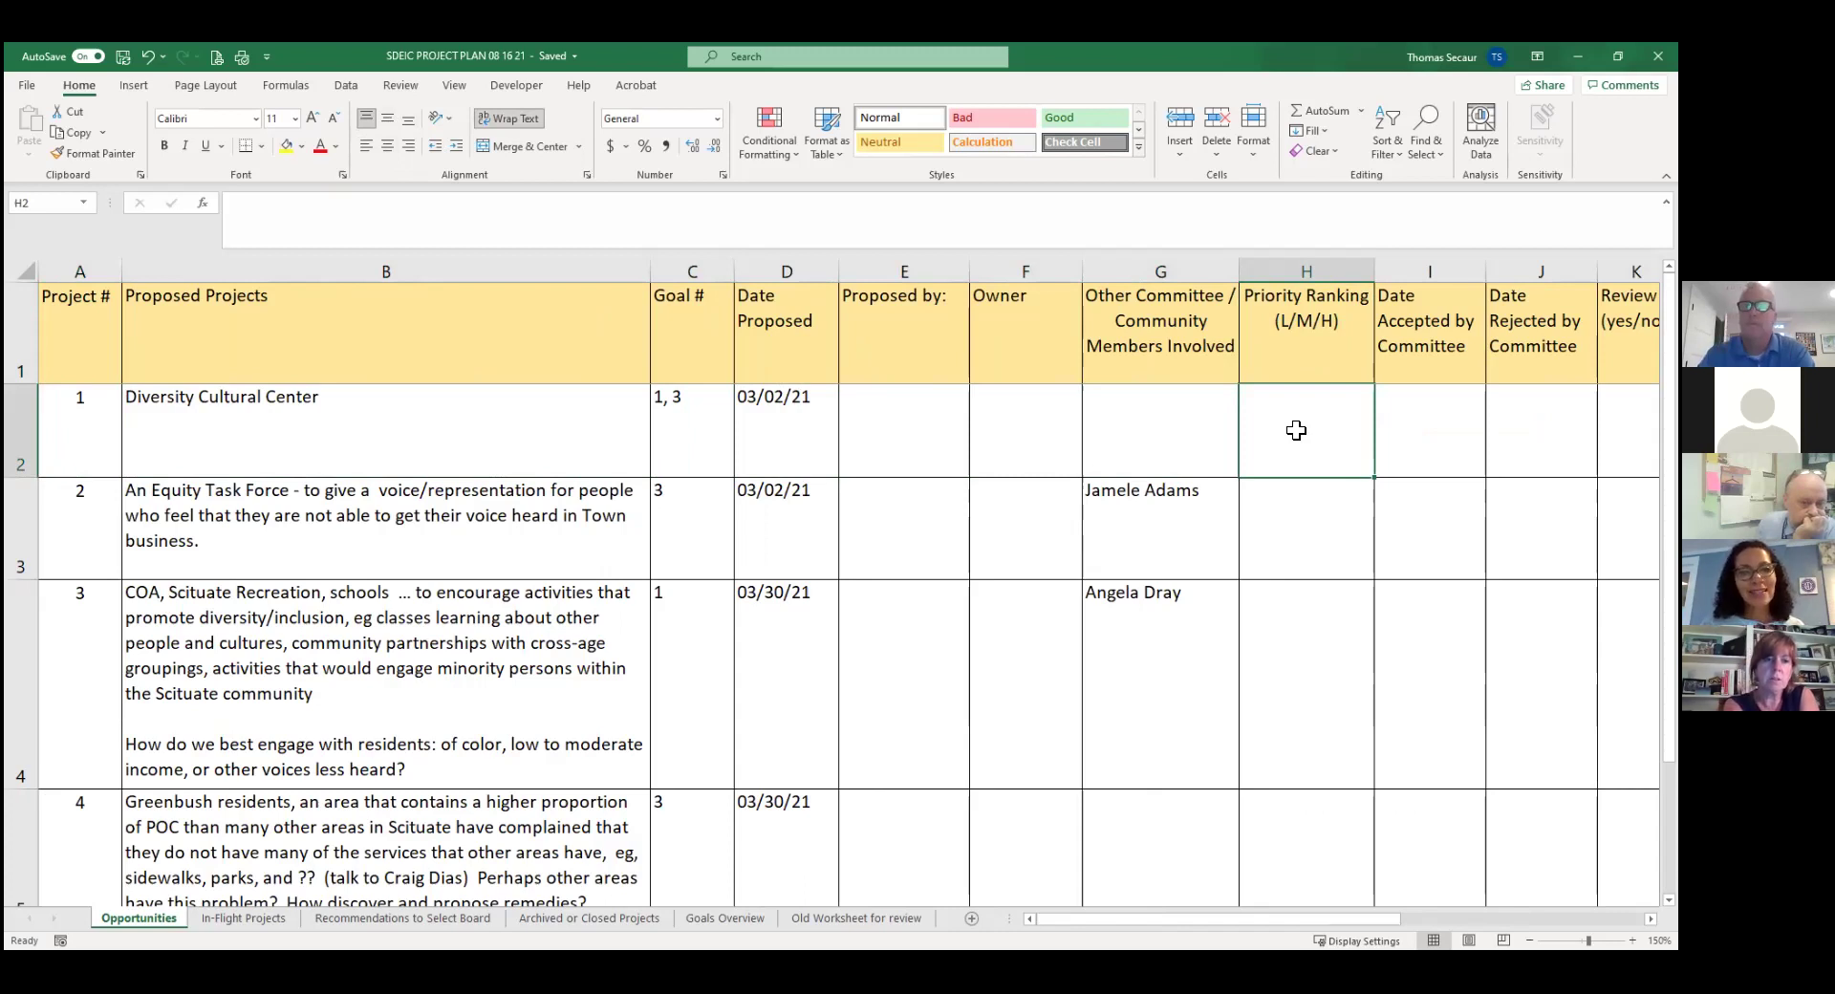
key("Right")
key("Right")
key("Right")
key("Right")
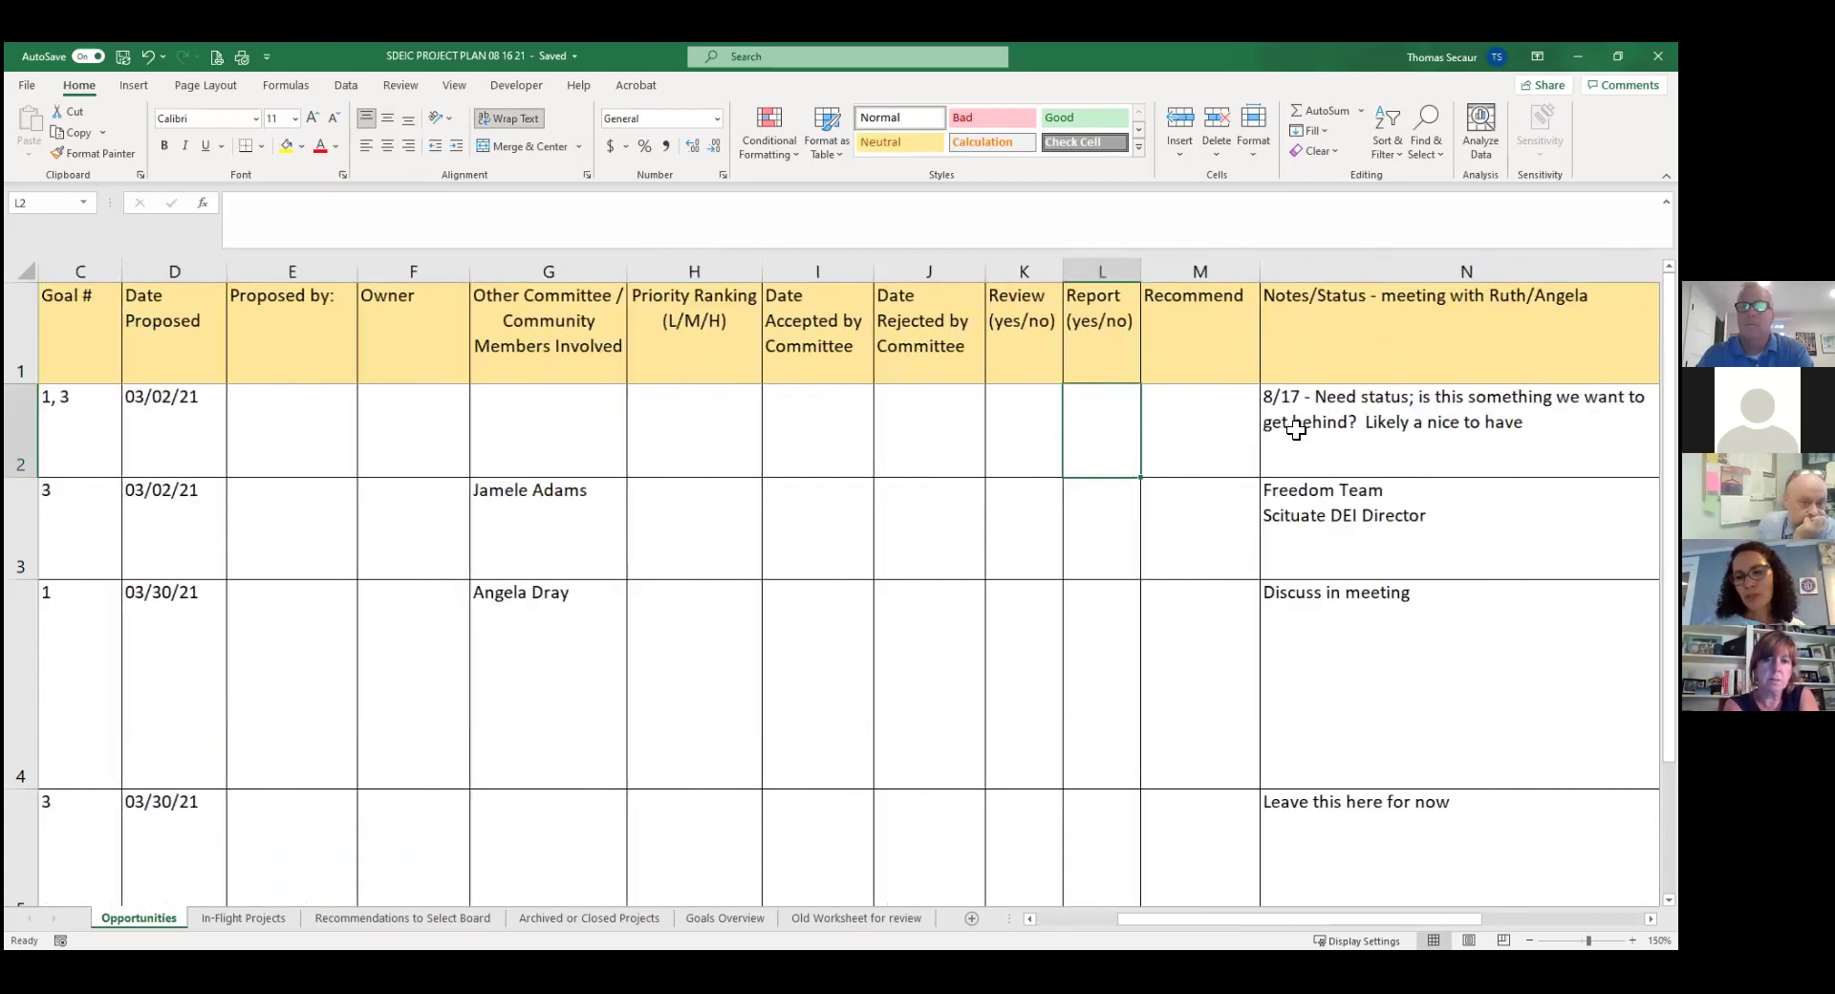
key("Left")
key("Left")
key("Left")
key("Left")
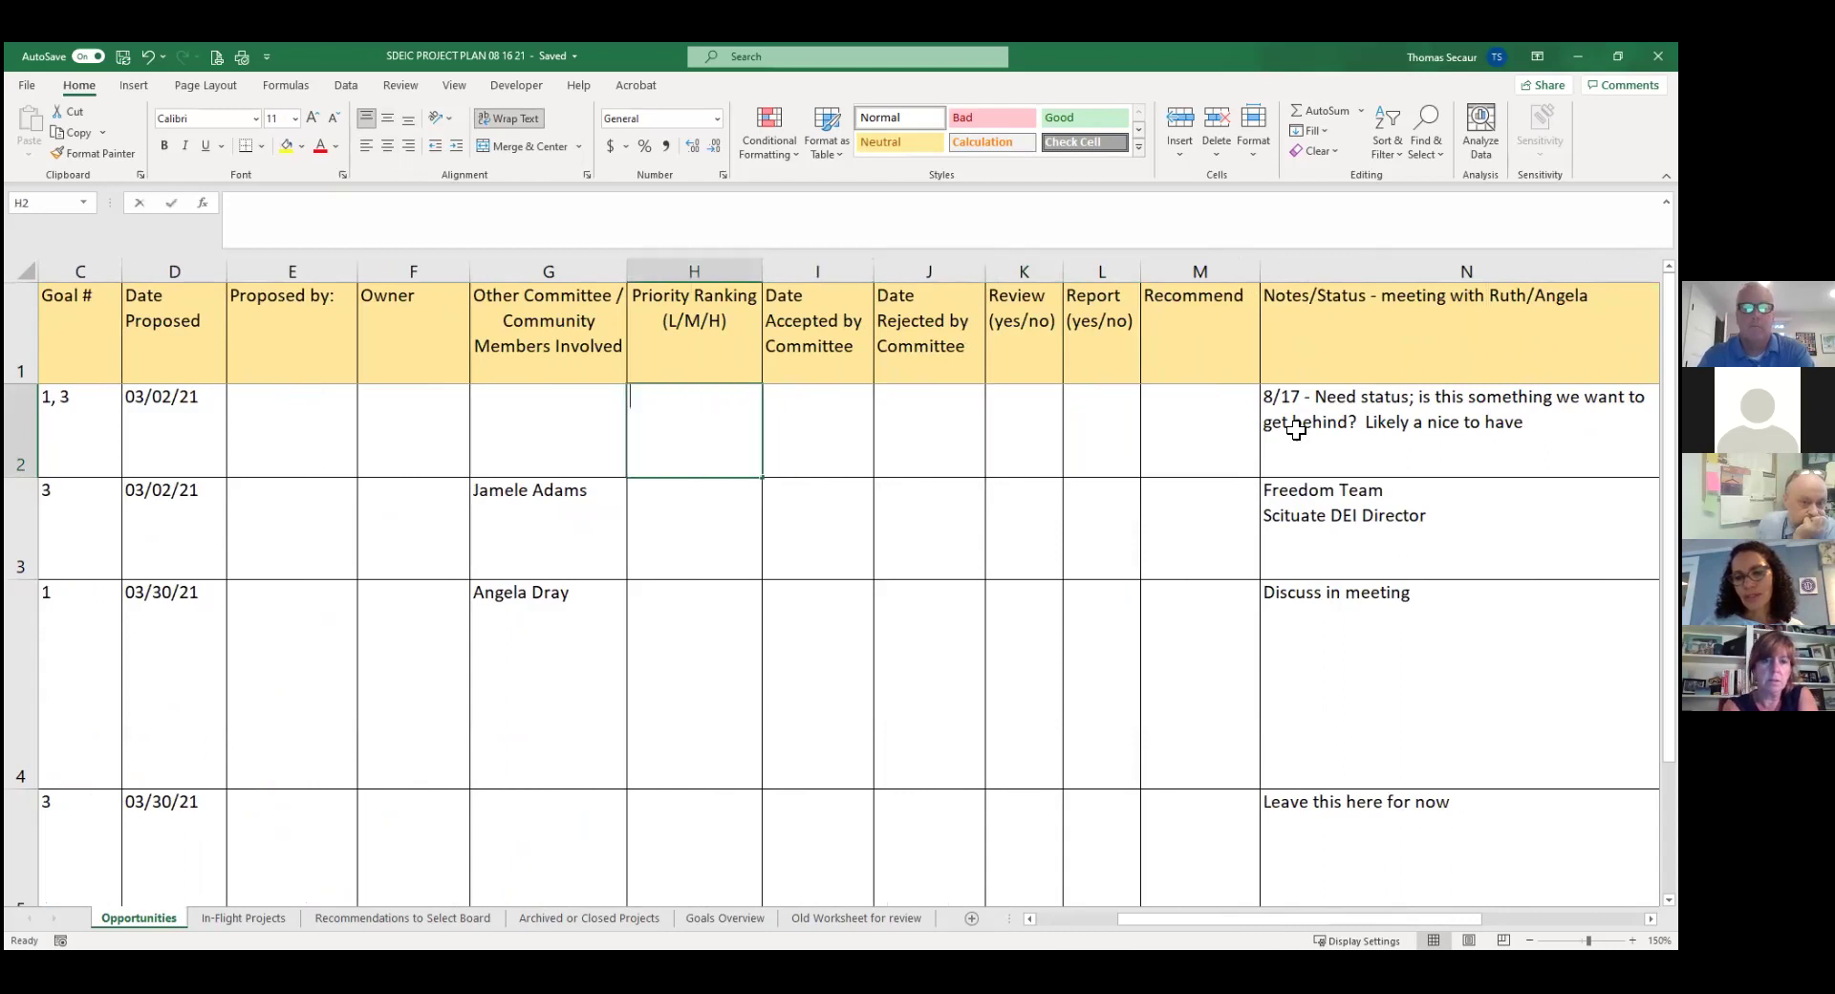
Enter 'L/M' as project 1's priority ranking in H2, middle-aligned and centered.
type("L/M")
key("Return")
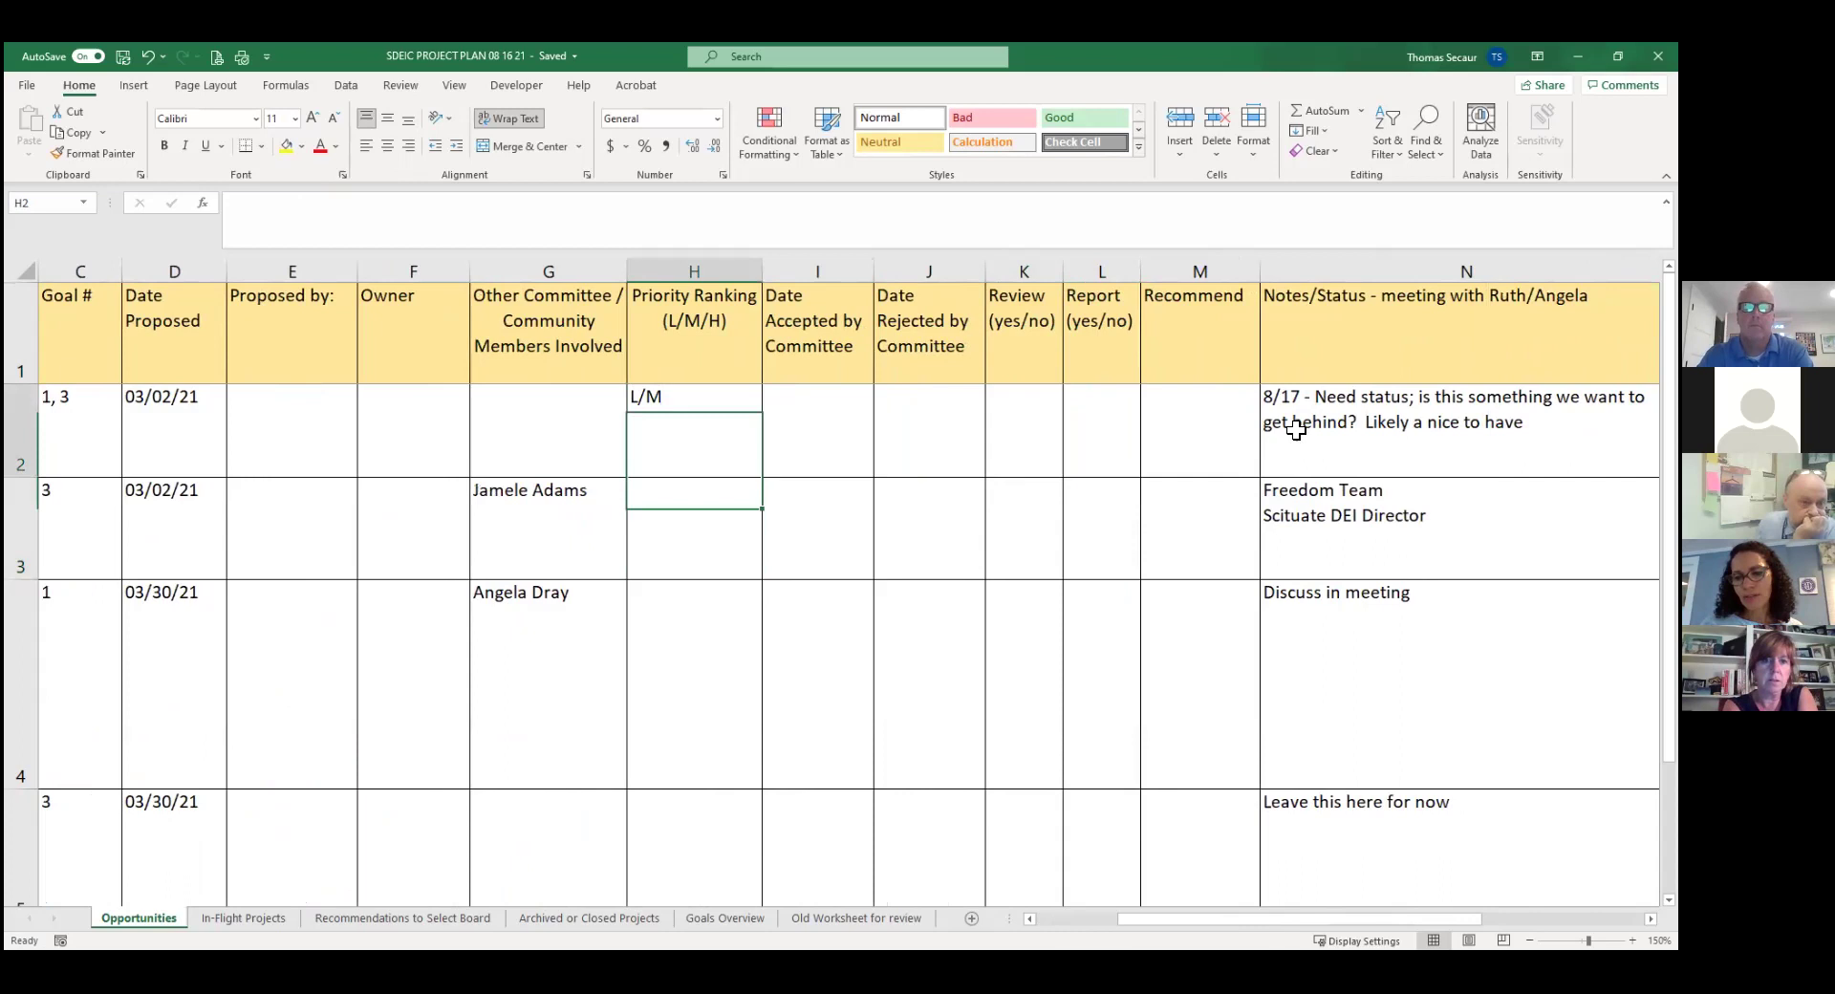
left_click(387, 119)
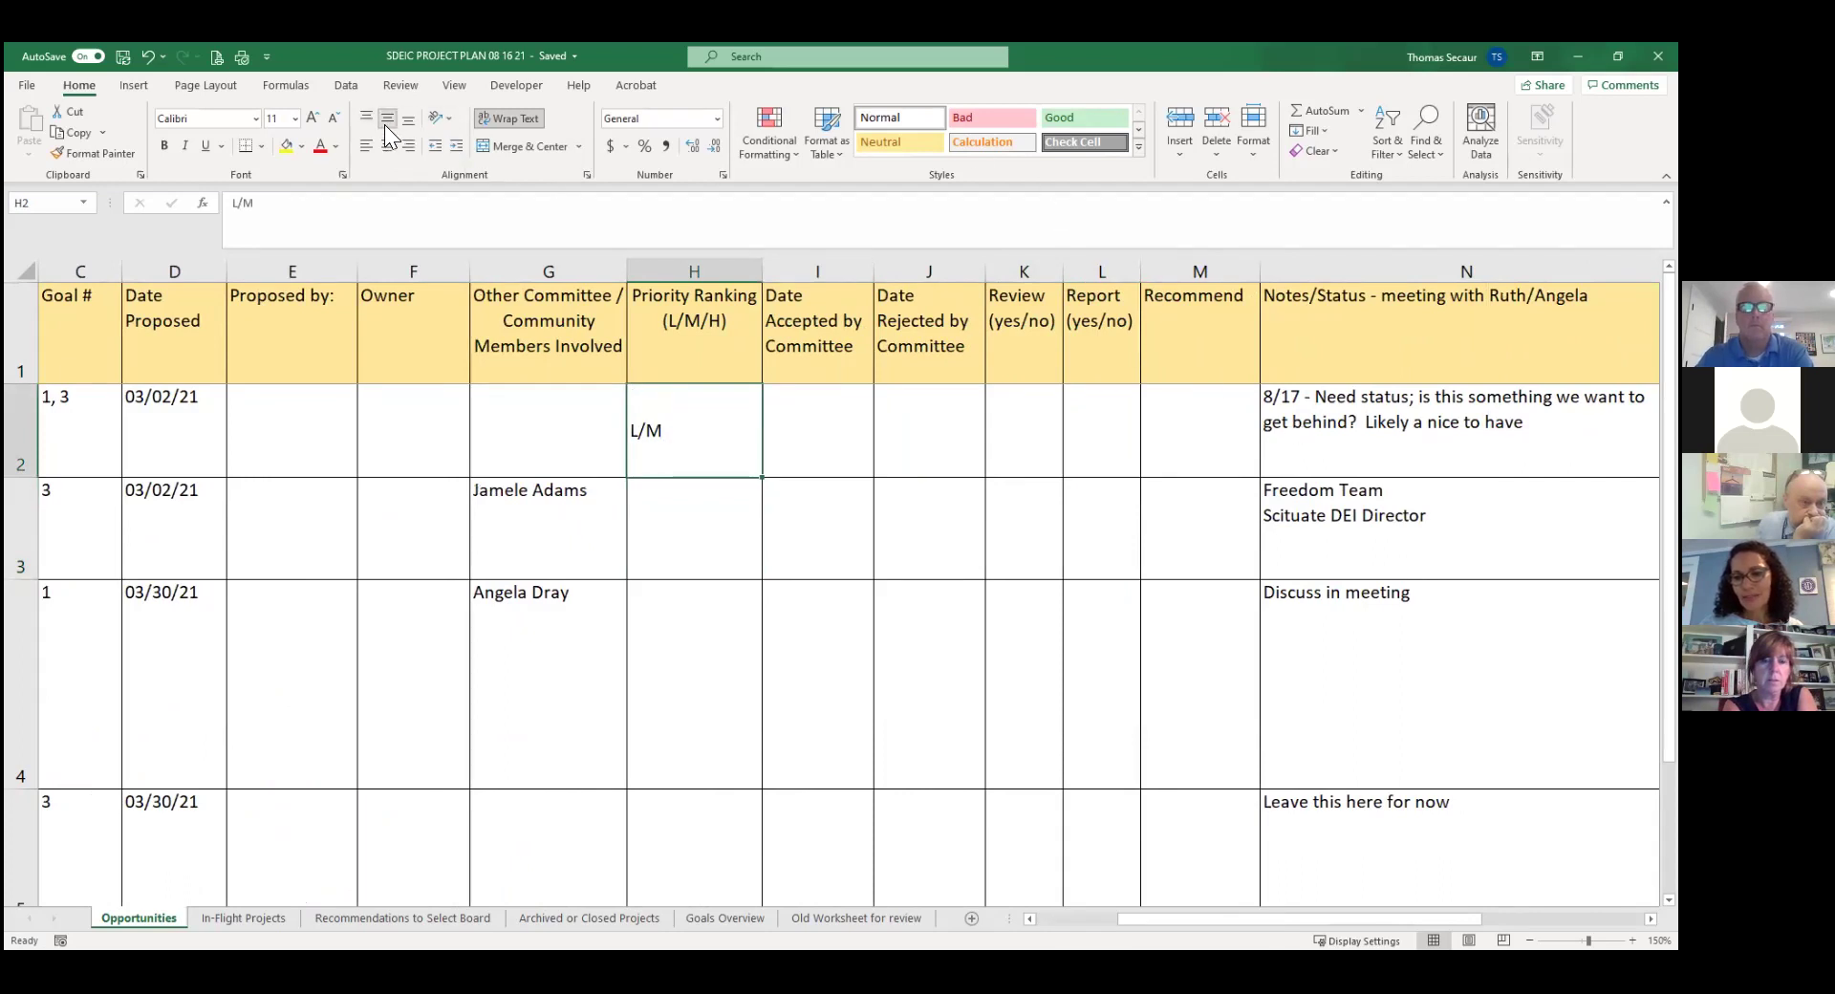
left_click(394, 146)
left_click(1327, 430)
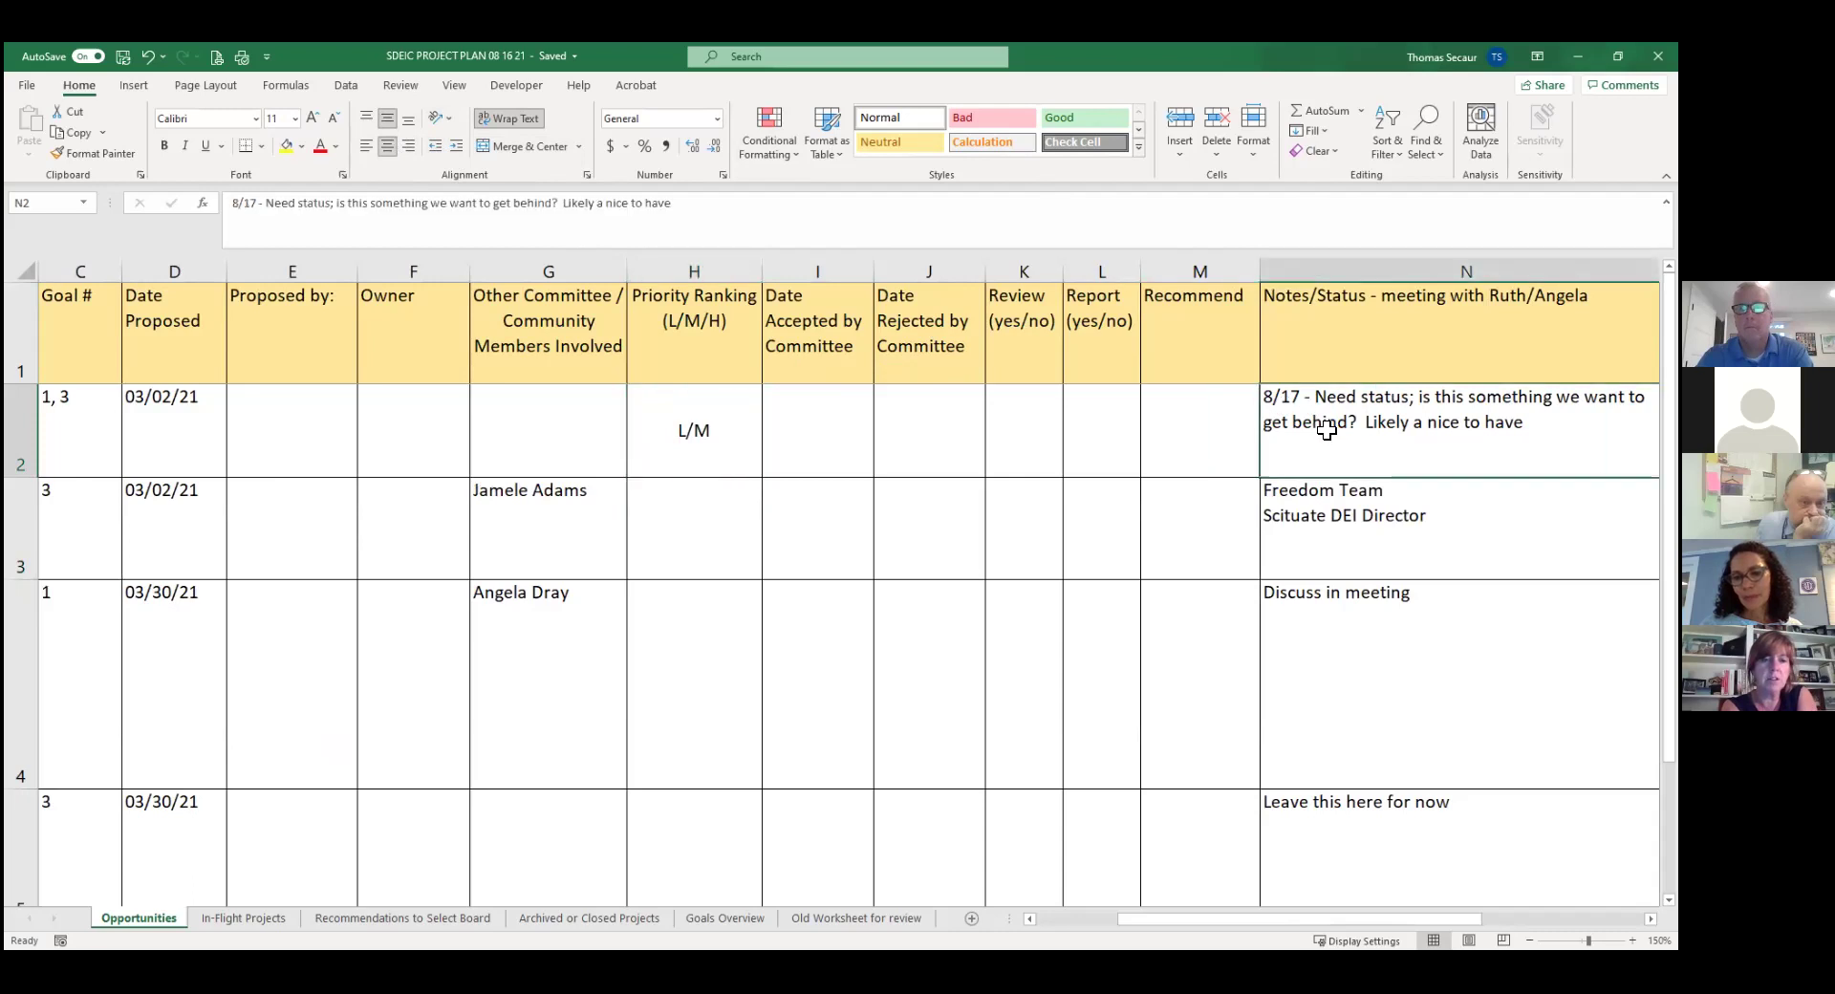
left_click(693, 208)
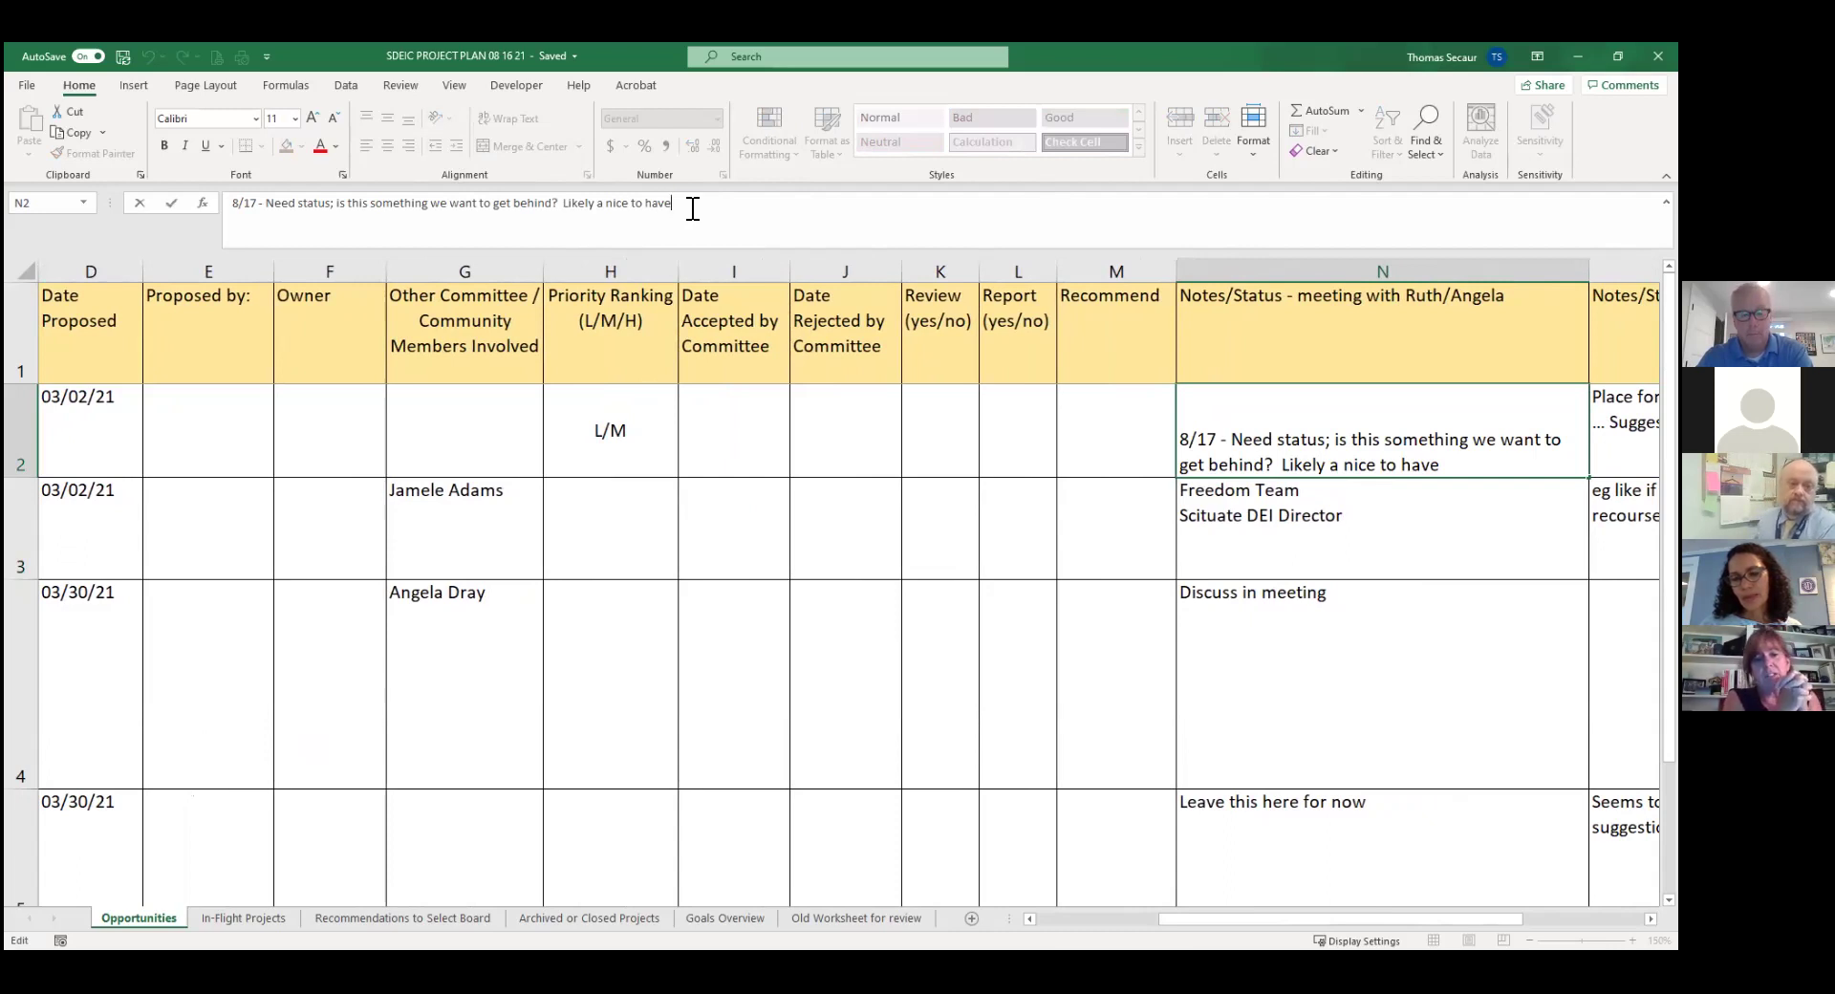
Add a 'Survey - consensus for recreational/community center' line to N2 and move the '8/17 - ' prefix before it.
key("alt+Return")
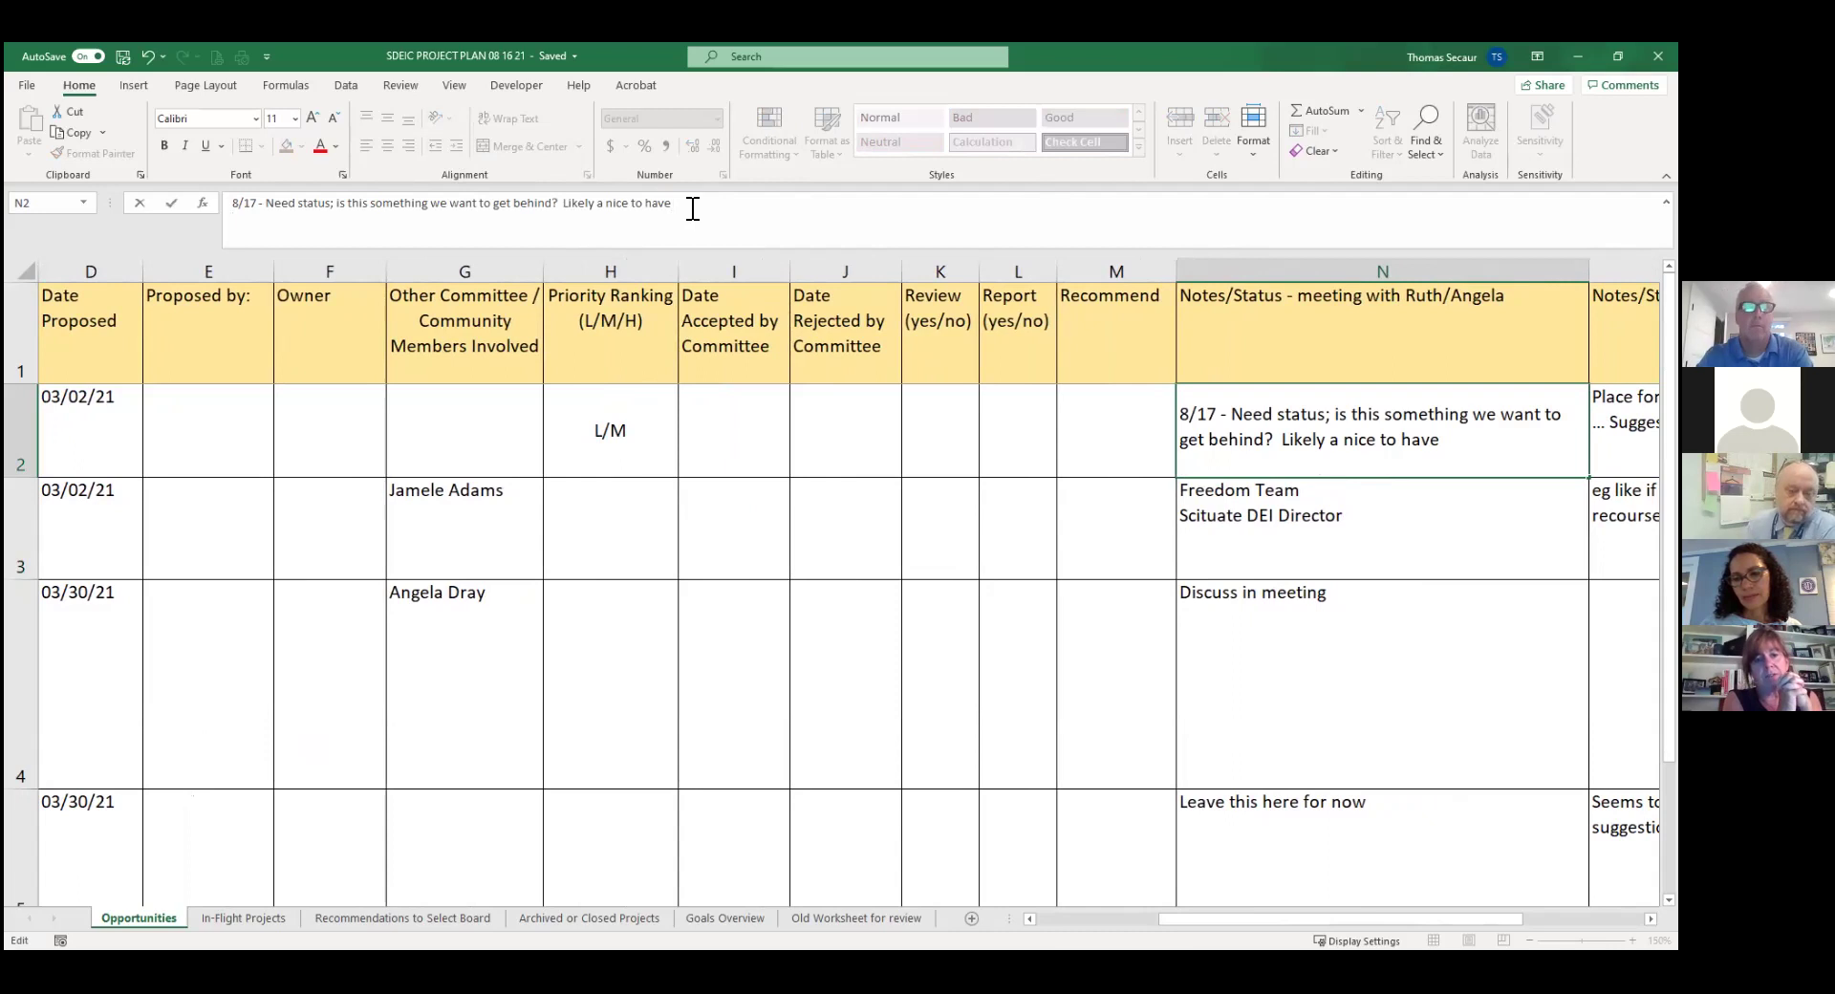
type("Survey - con")
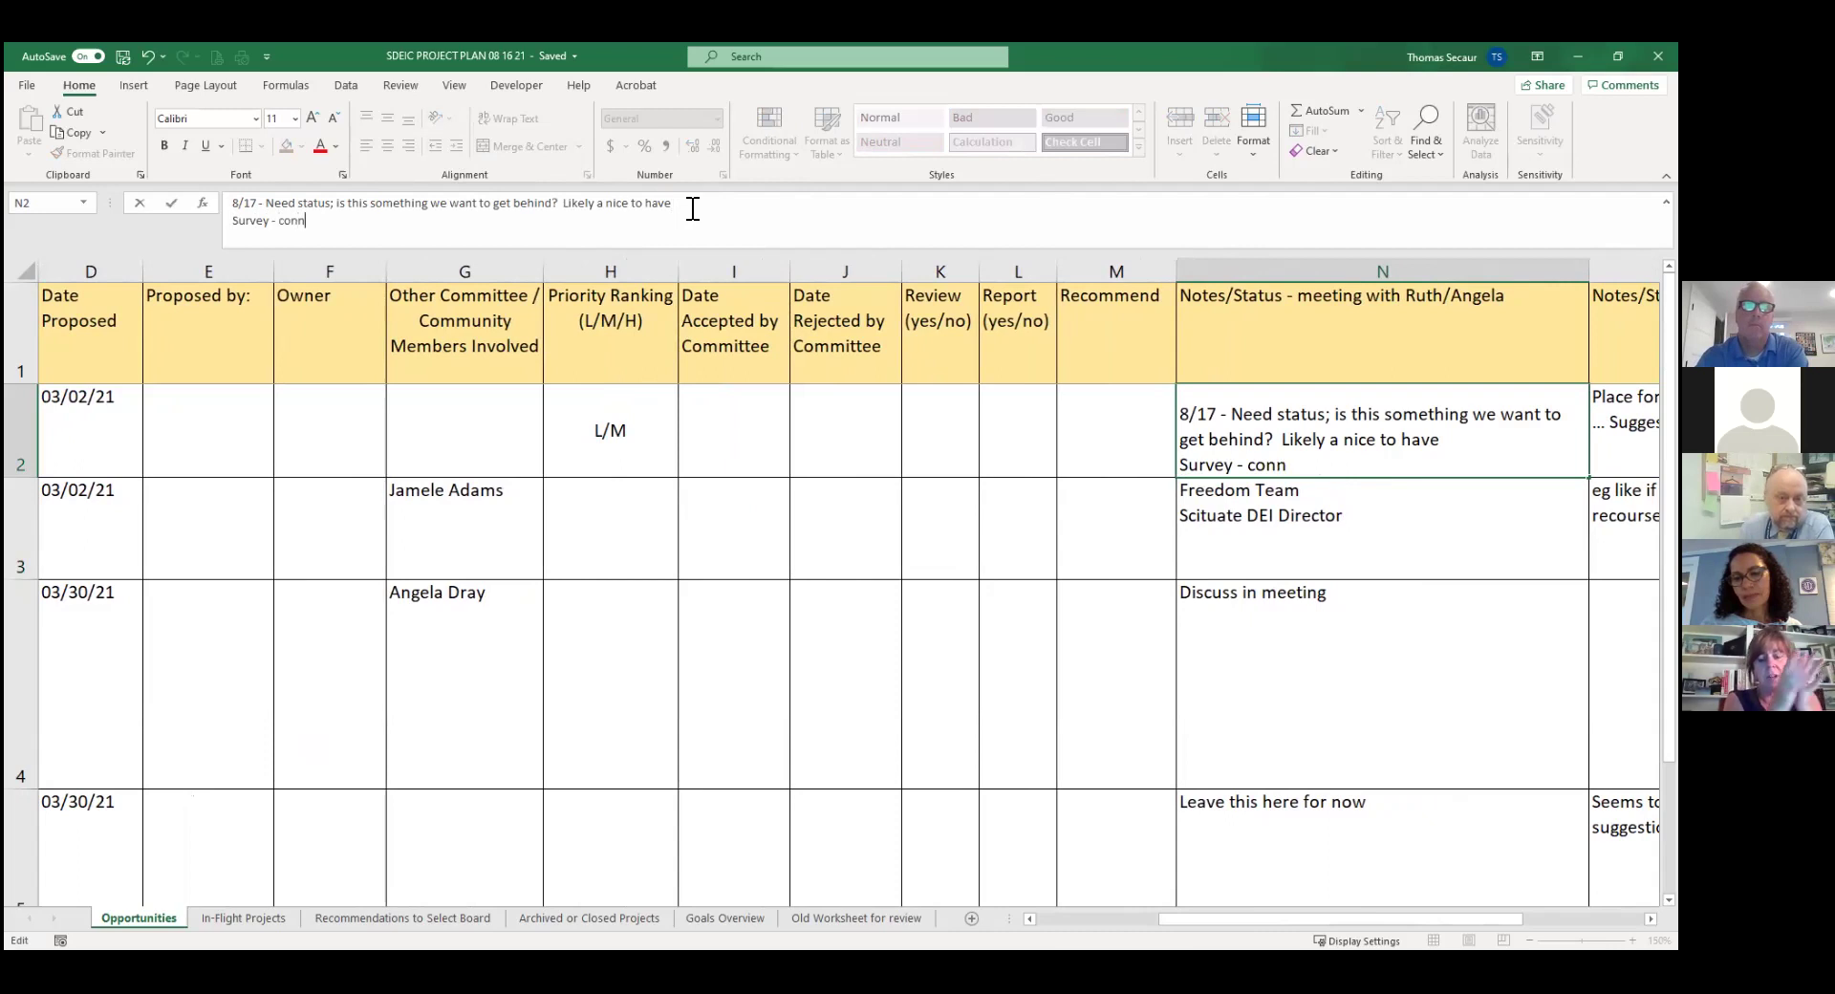
type("sensu")
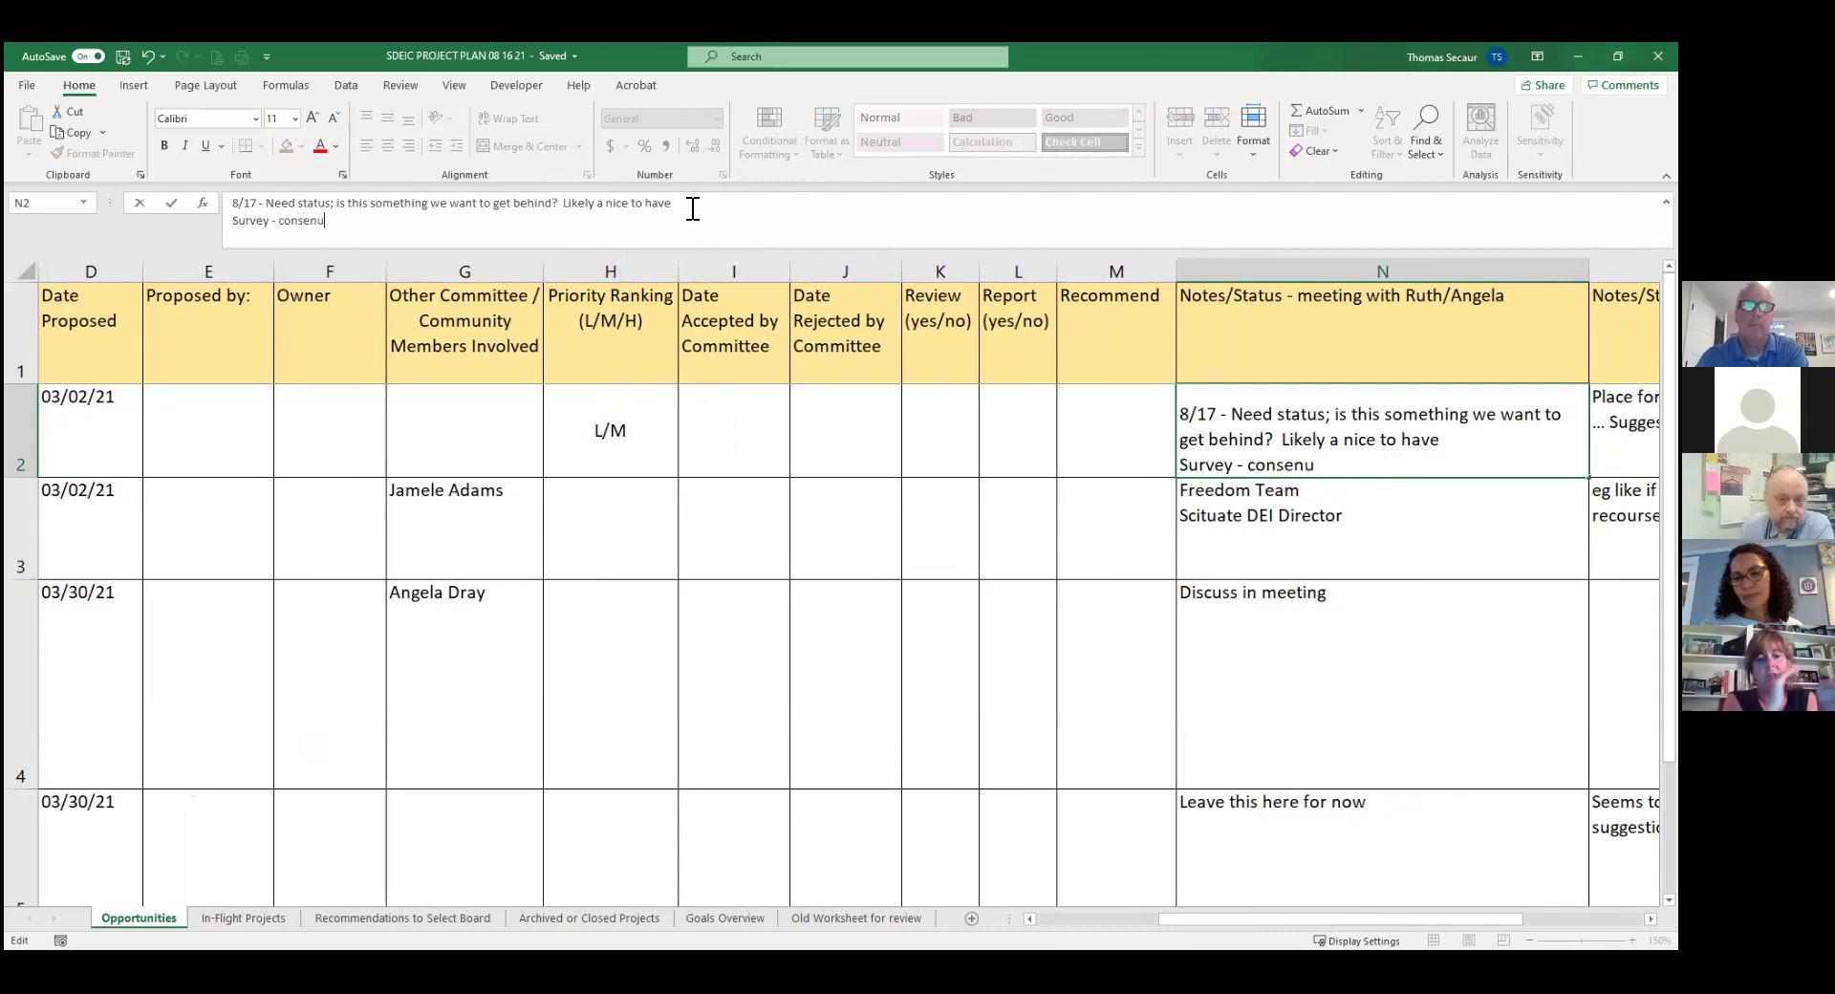
key("BackSpace")
type("sus for recreational")
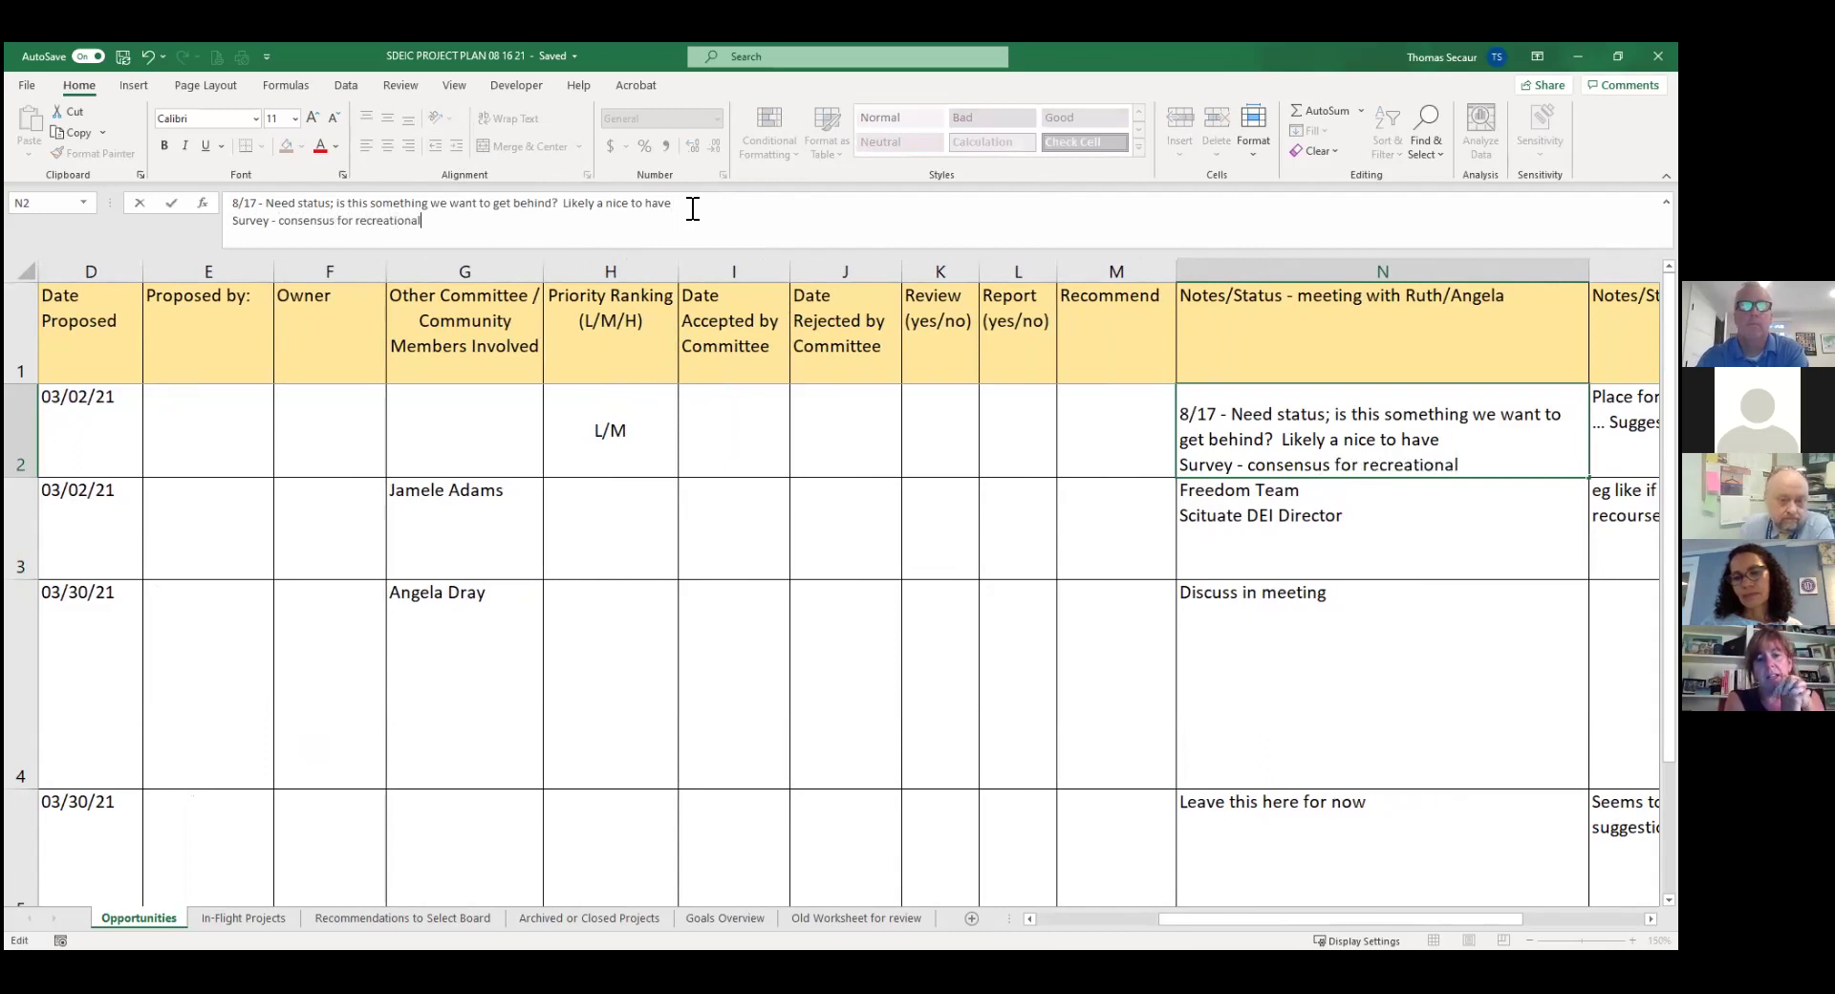
type("/communi")
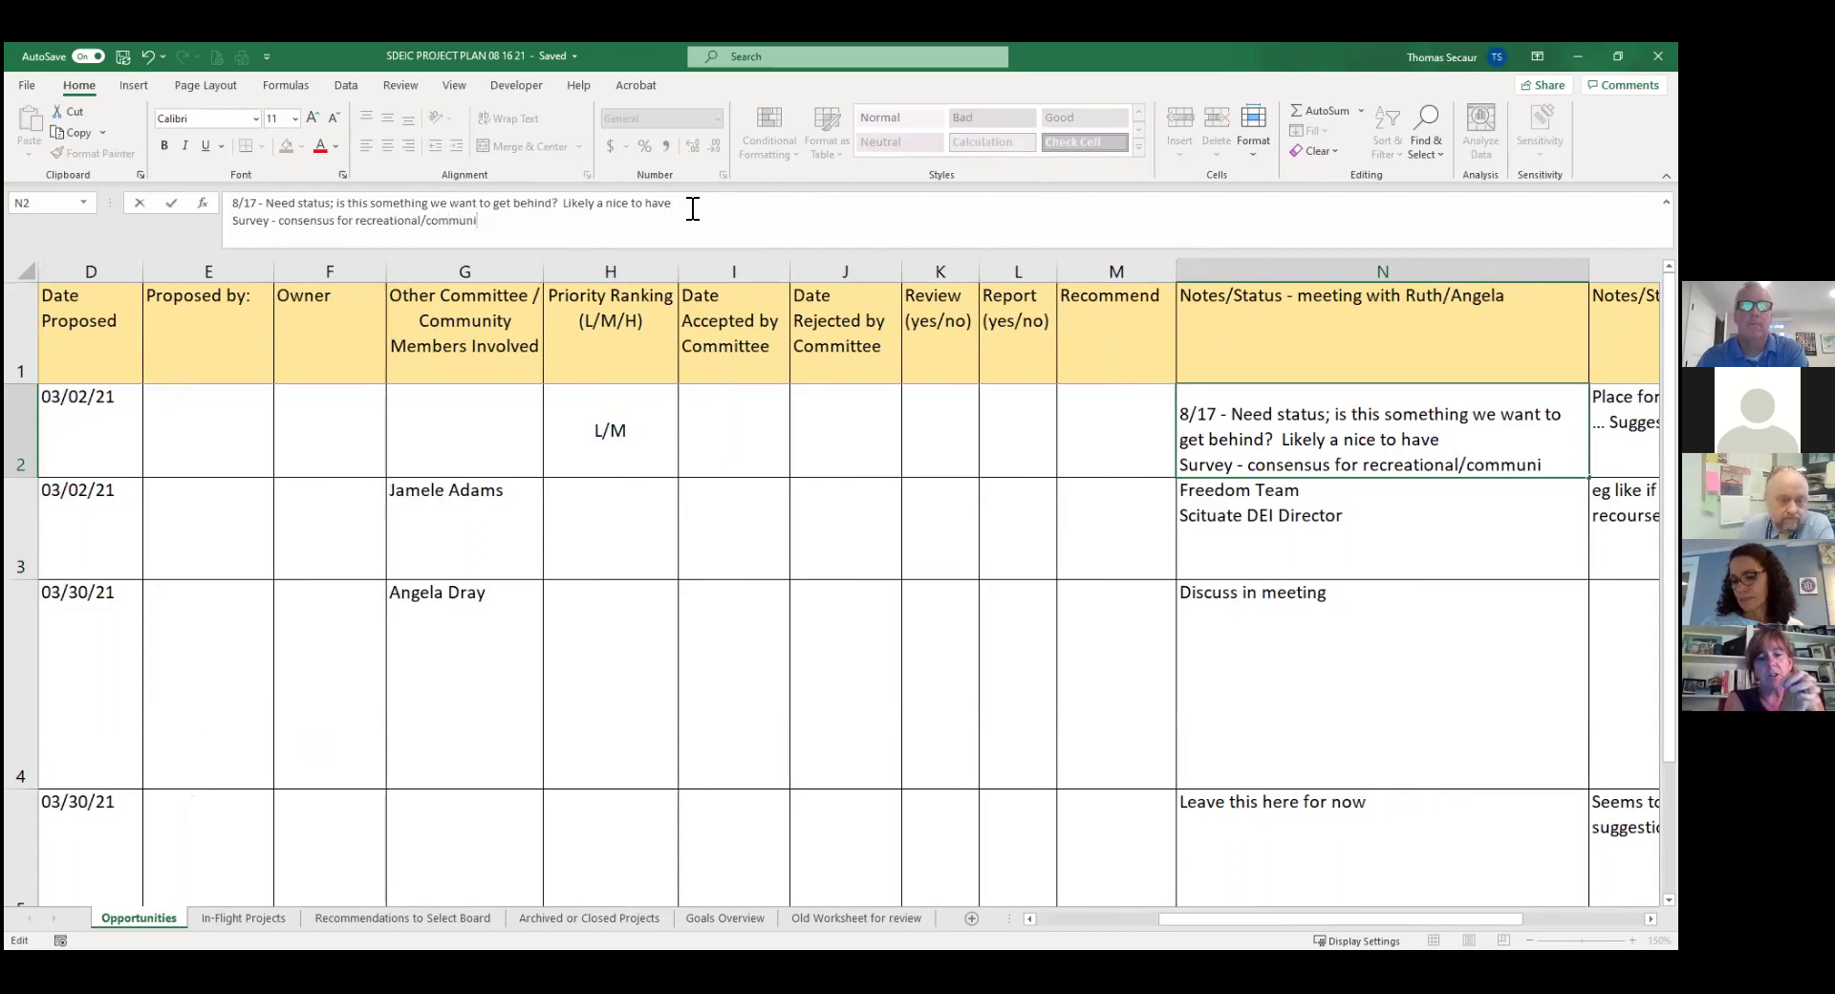
type("ty center")
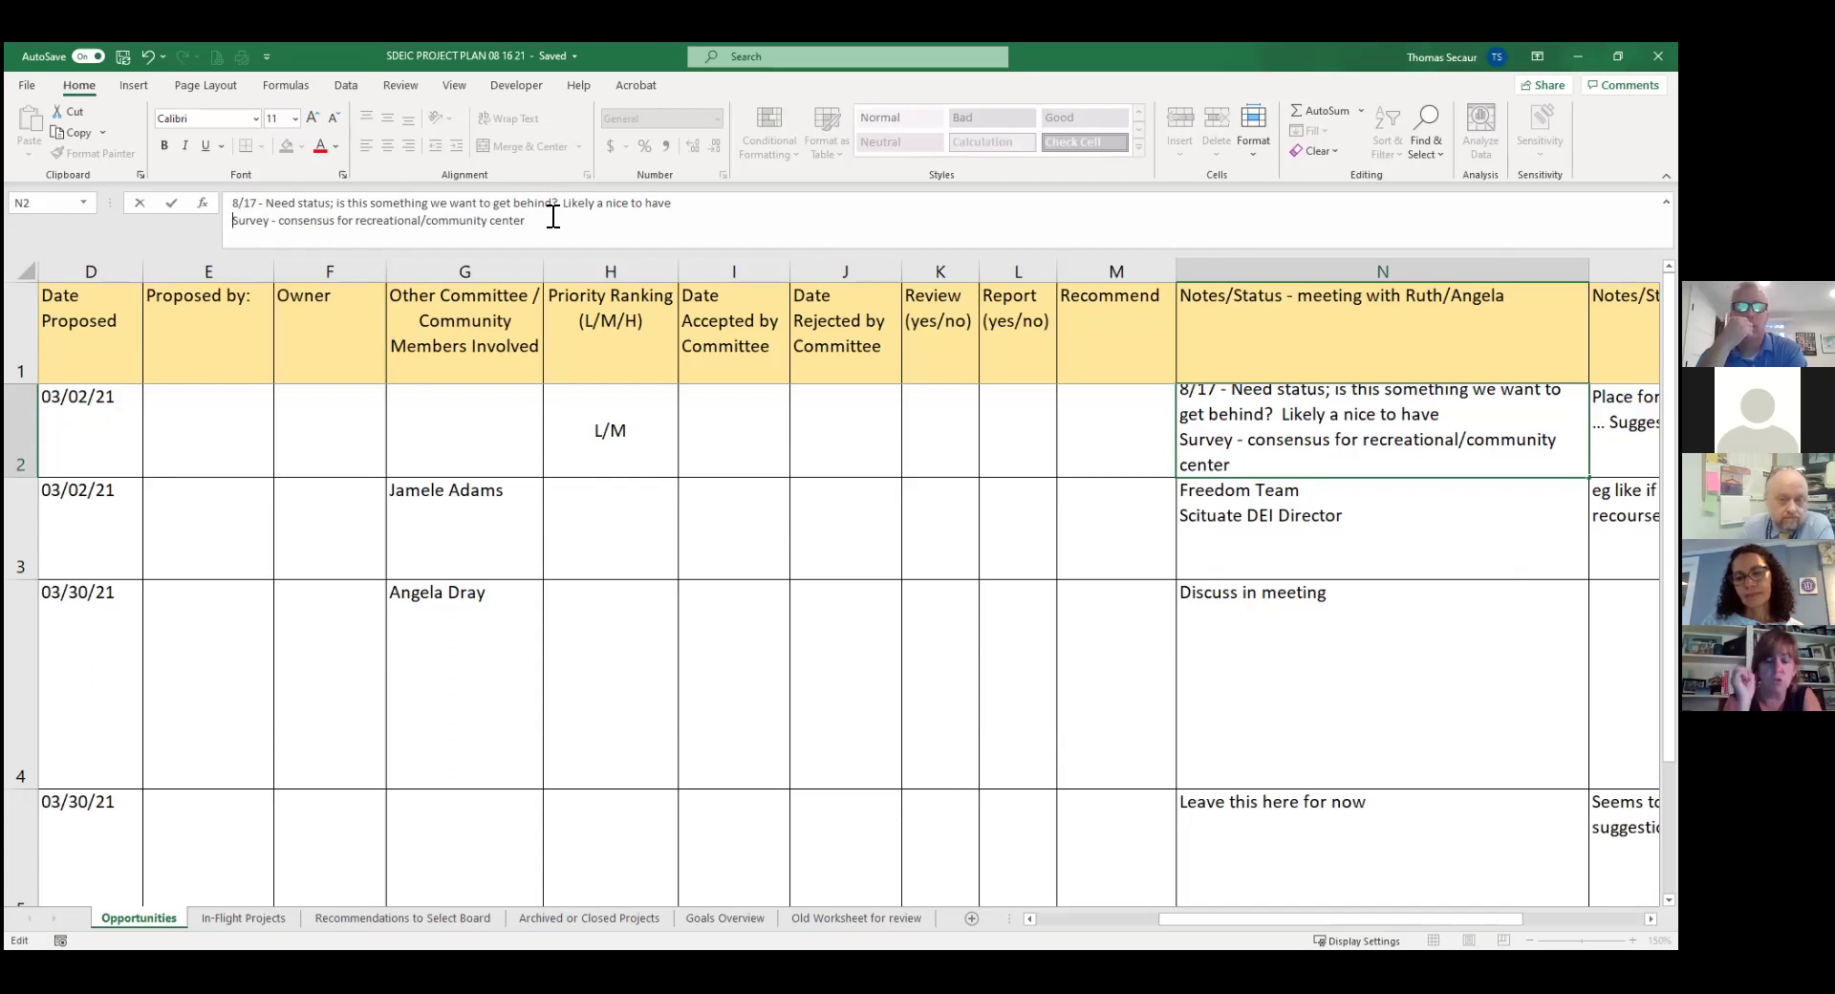
key("Up")
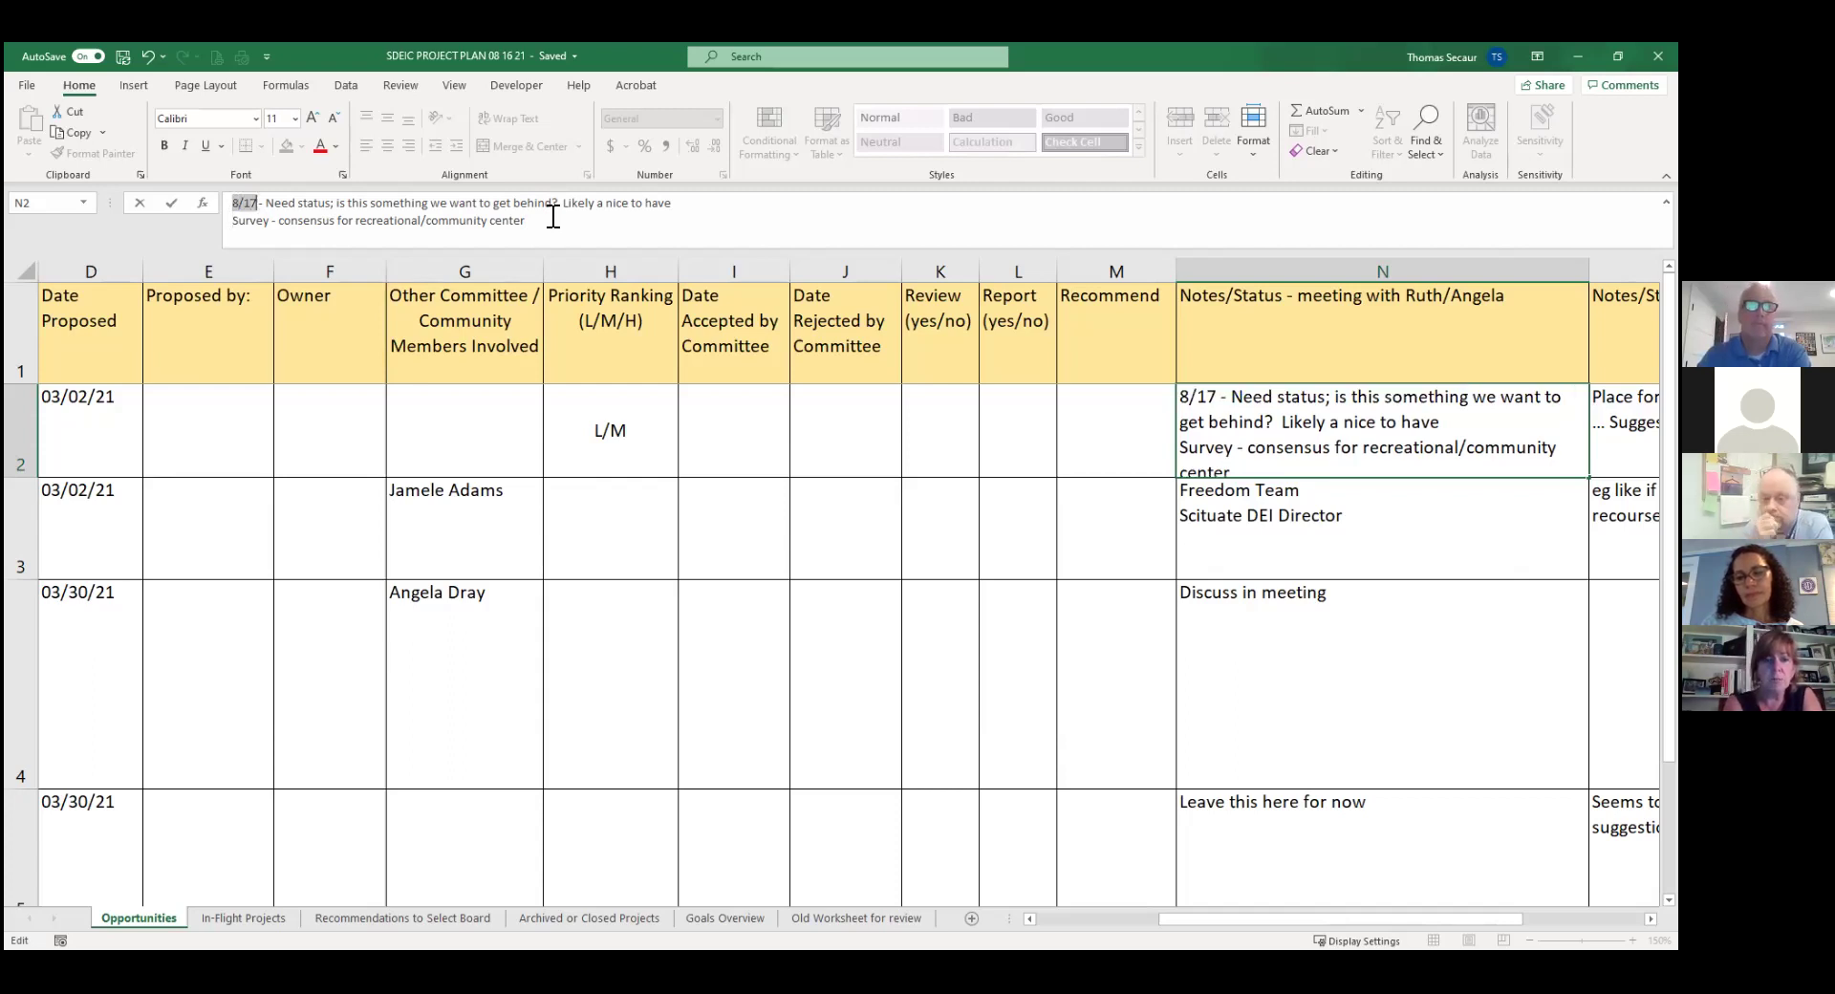
key("shift+Right")
key("shift+Right")
key("shift+Right")
key("shift+Right")
key("shift+Right")
key("shift+Right")
key("shift+Right")
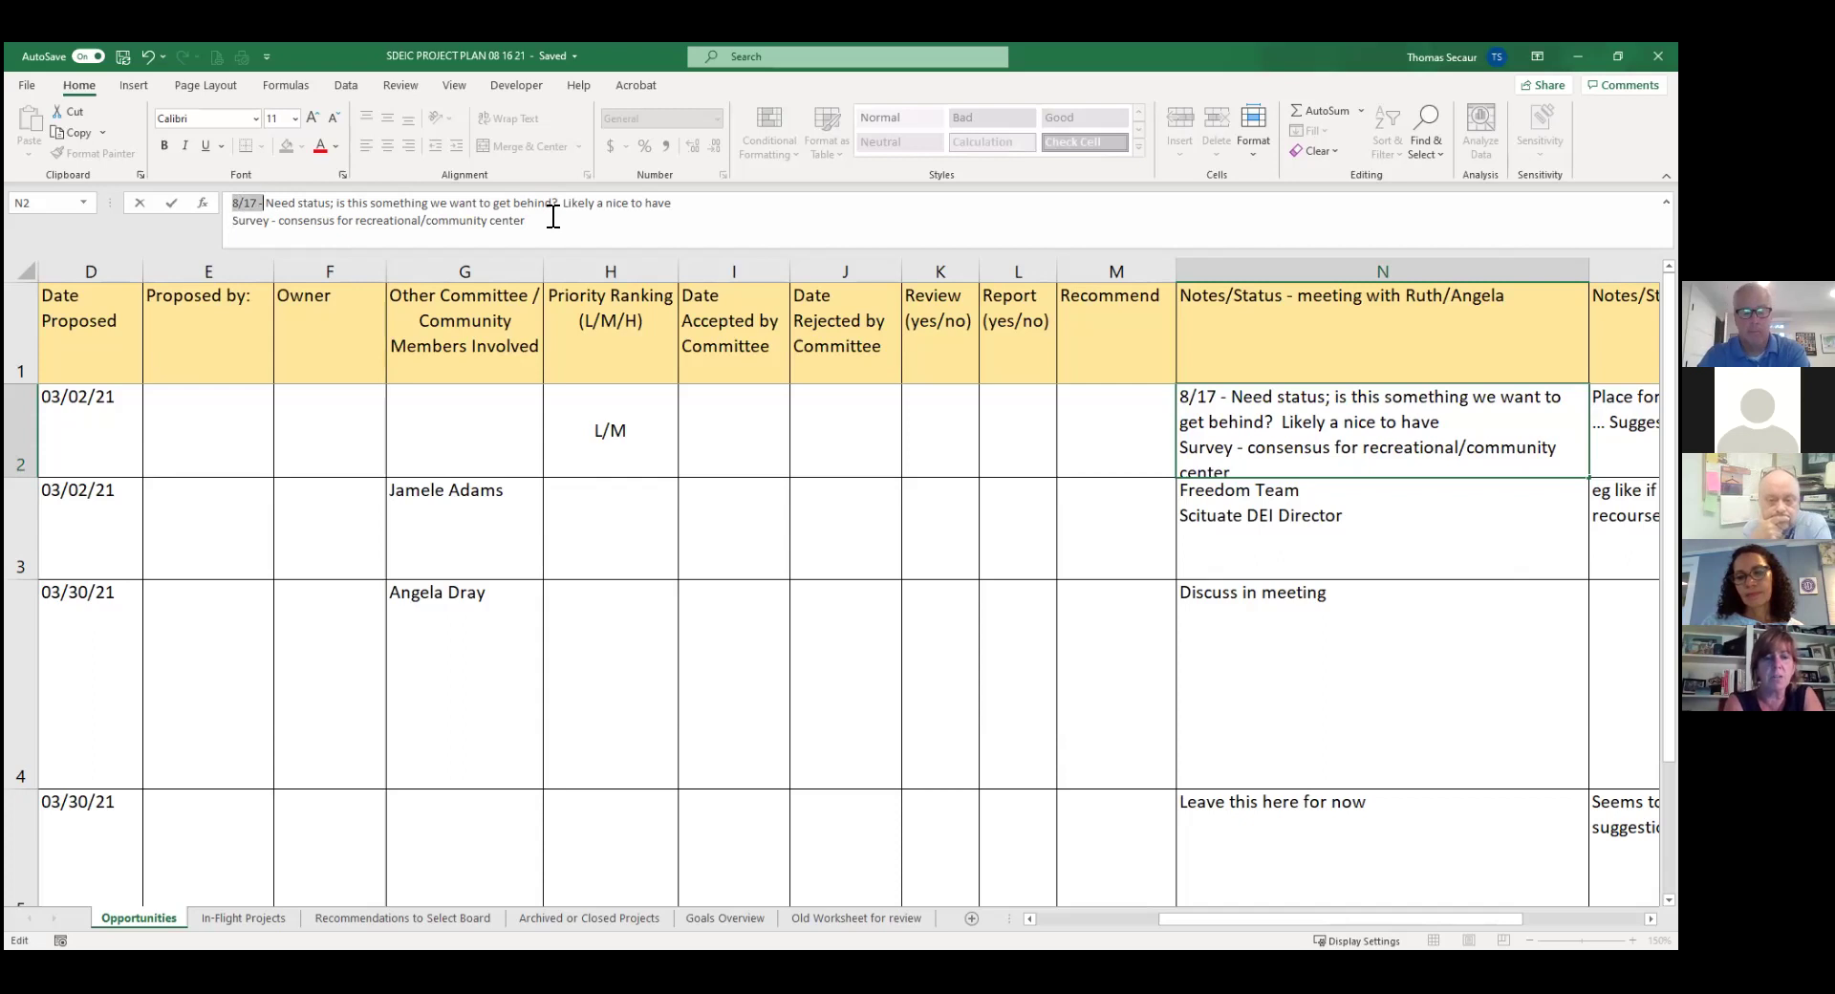
key("ctrl+c")
key("Delete")
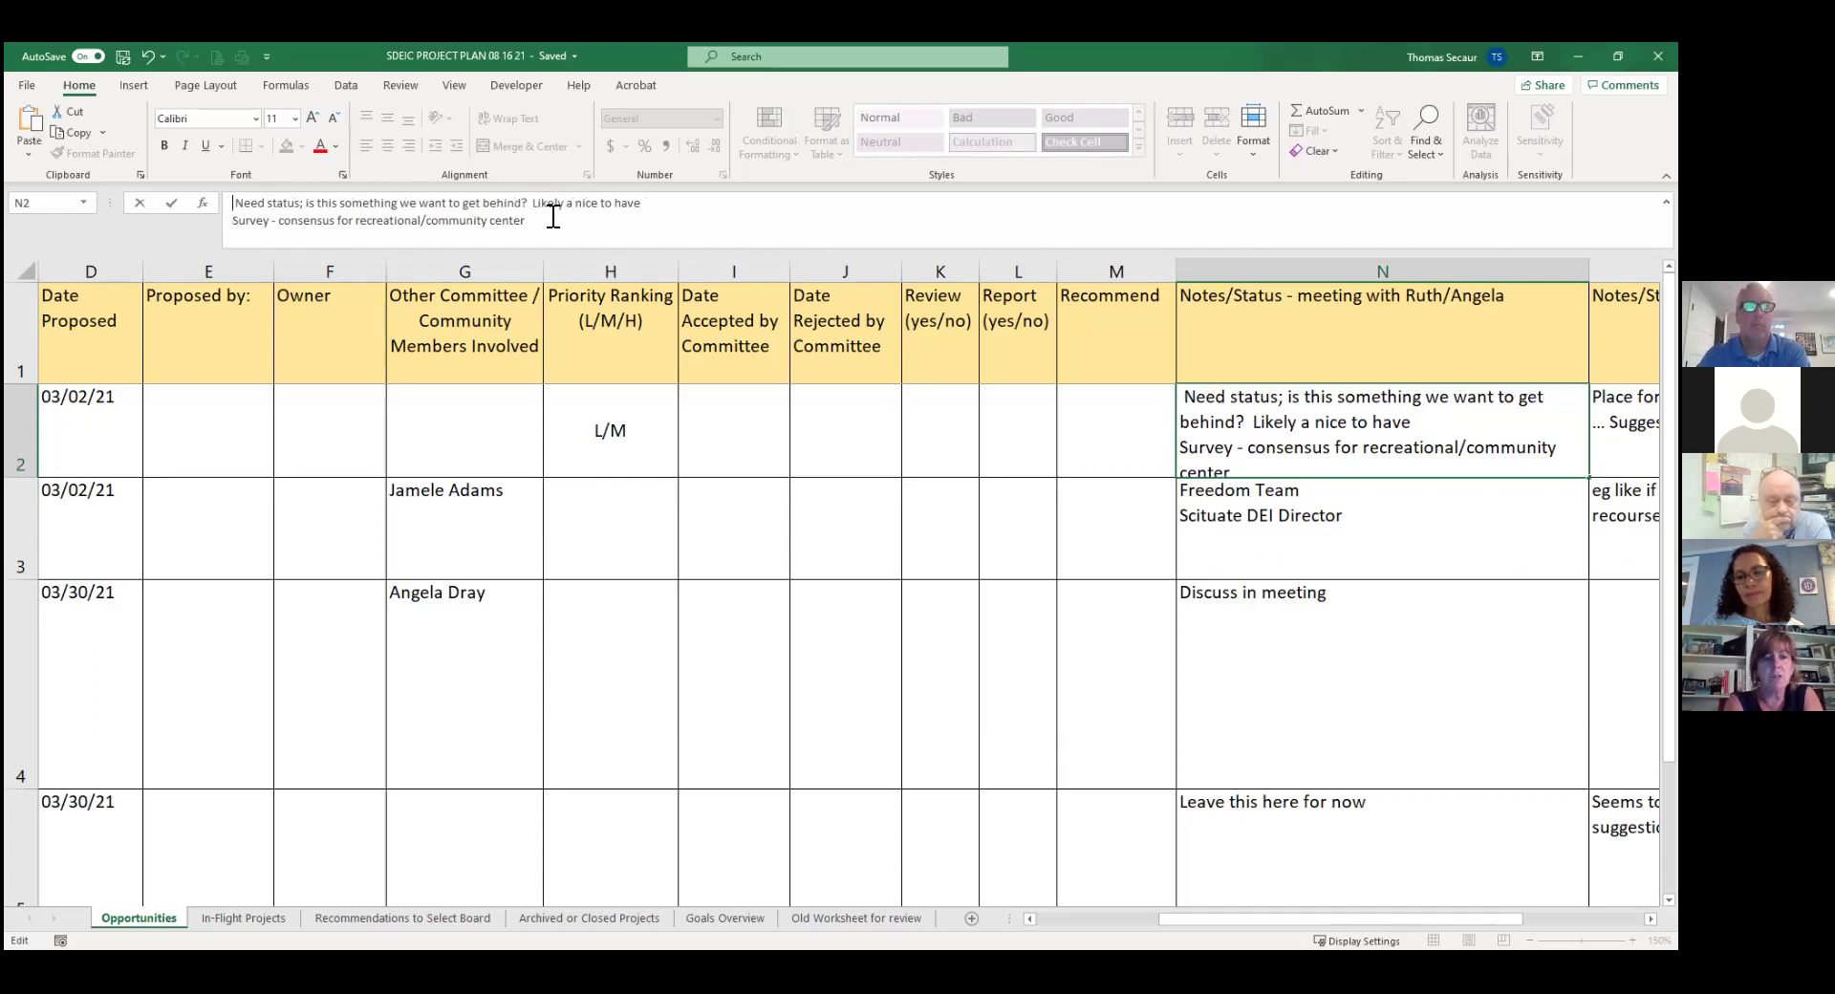
key("Delete")
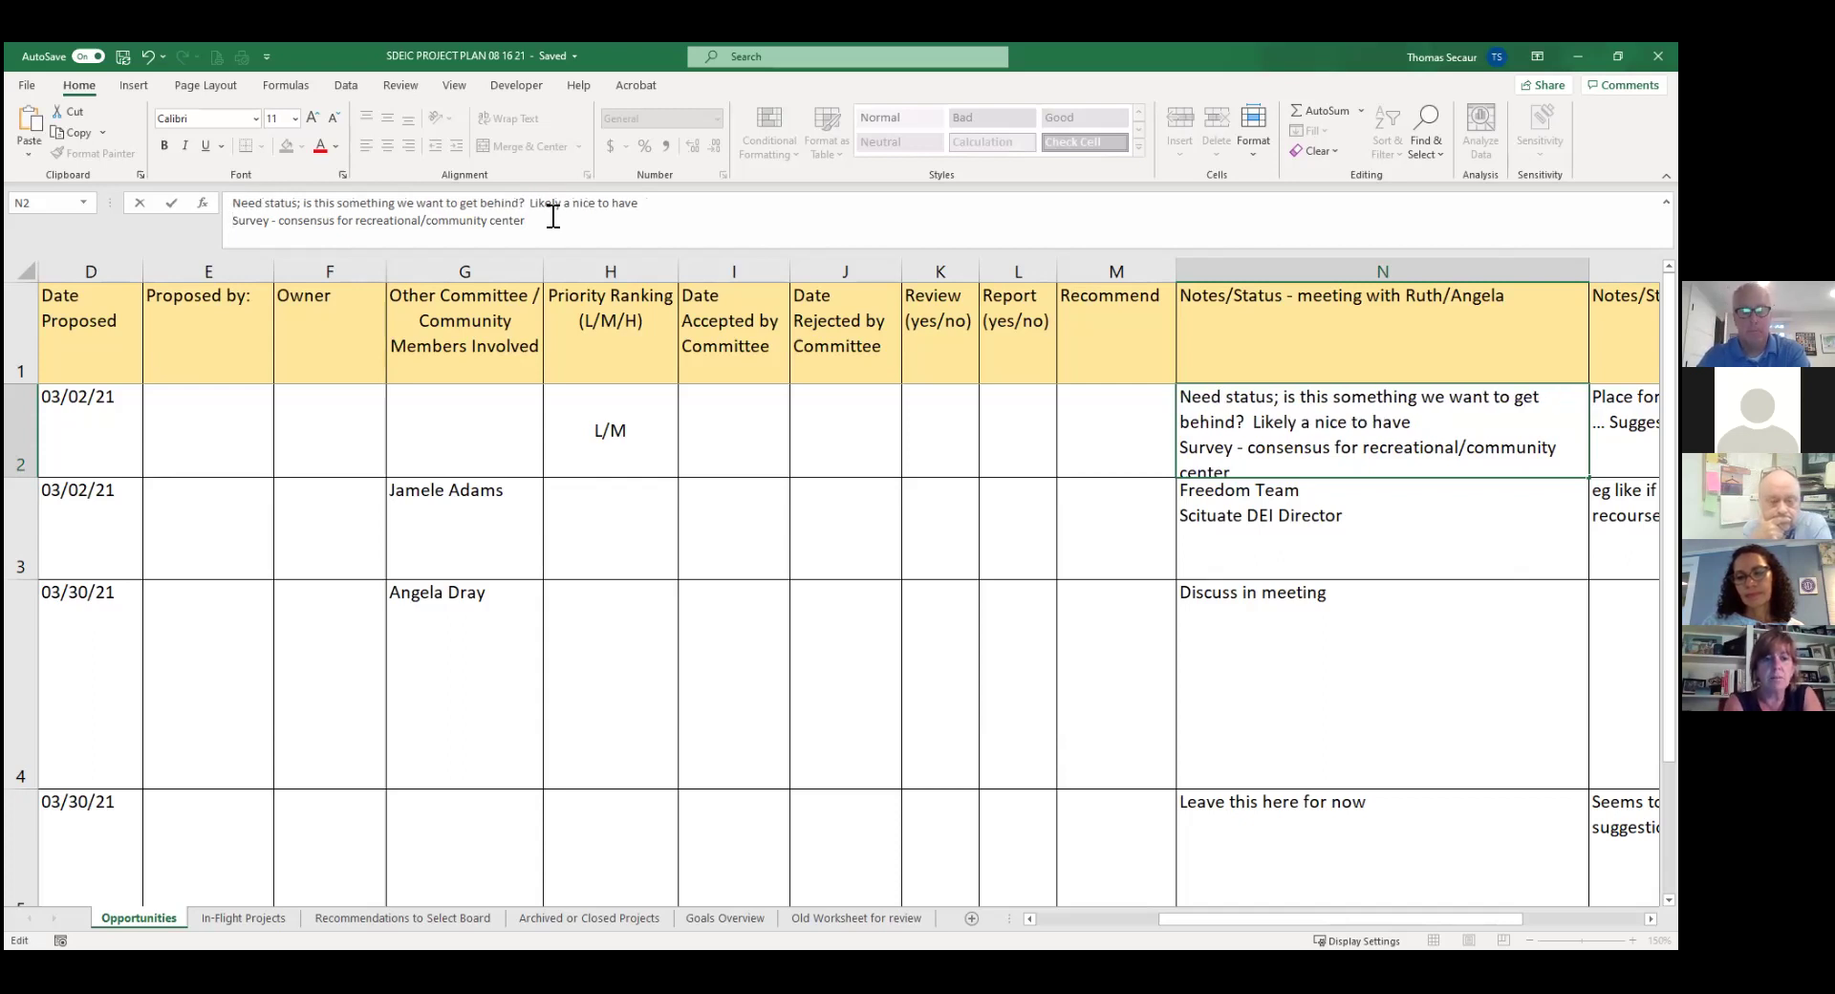
key("ctrl+v")
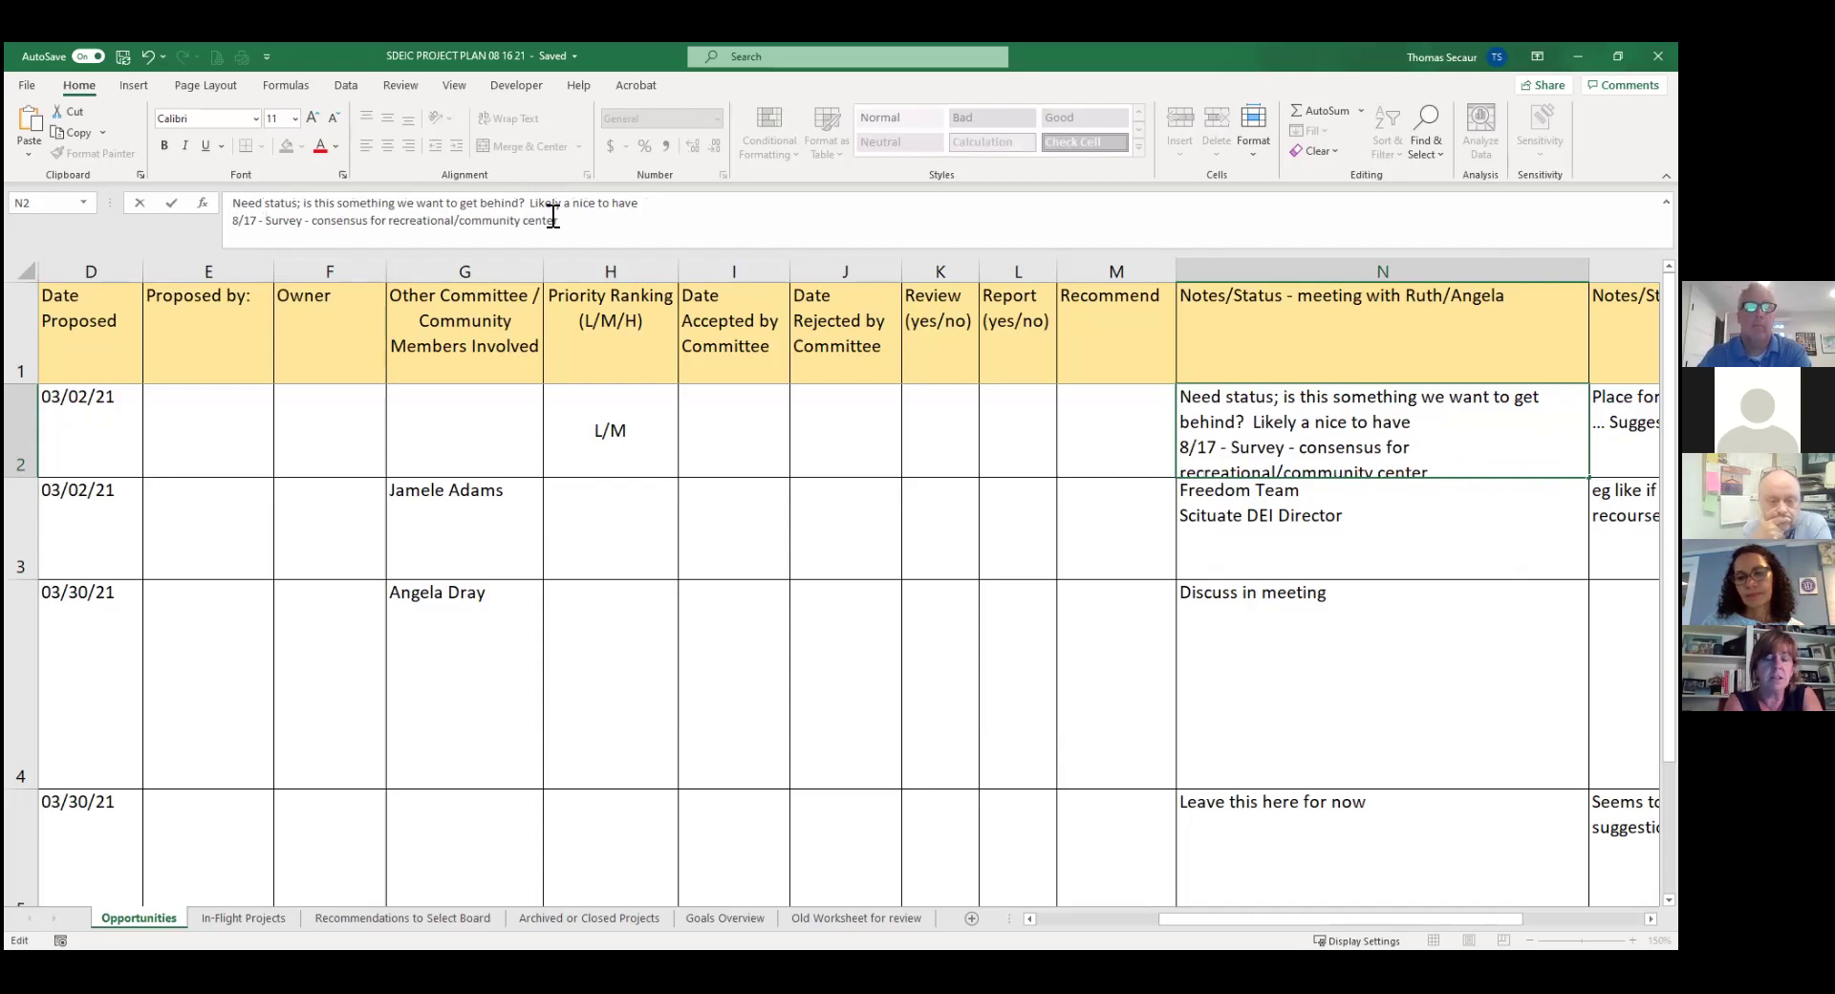
key("Return")
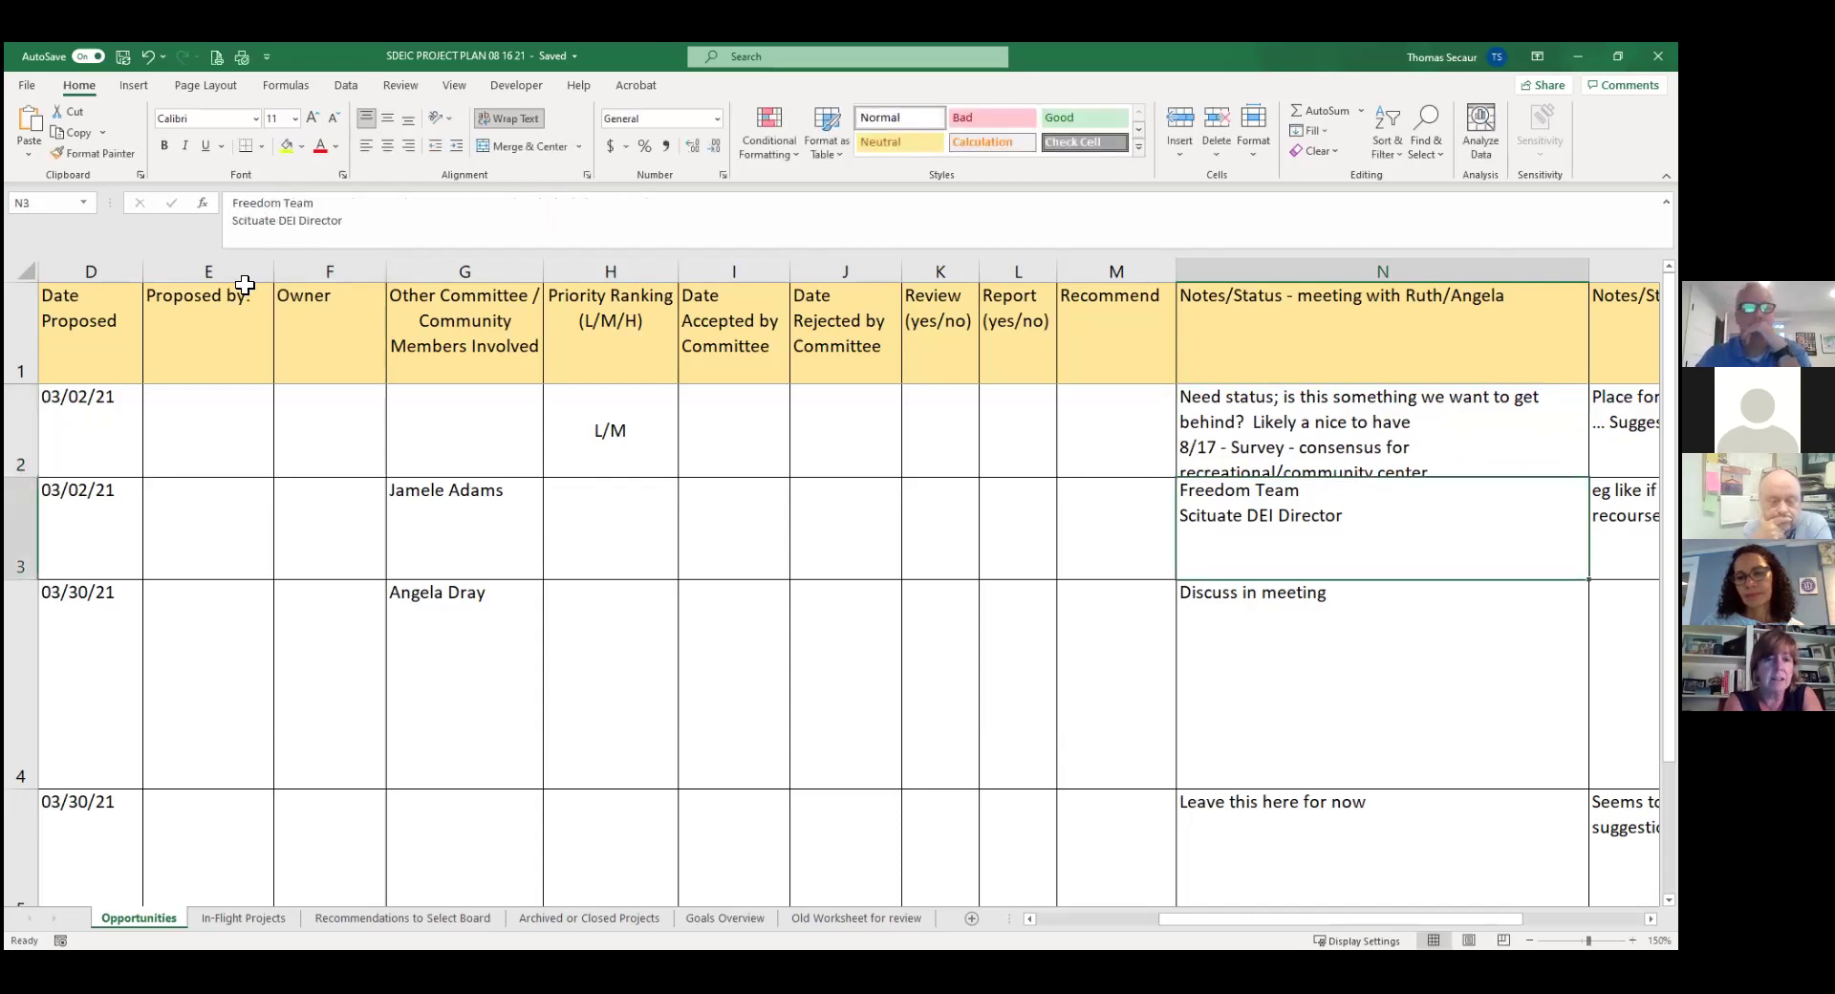
Autofit row 2's height and change project 1's priority ranking in H2 to 'L'.
double_click(26, 478)
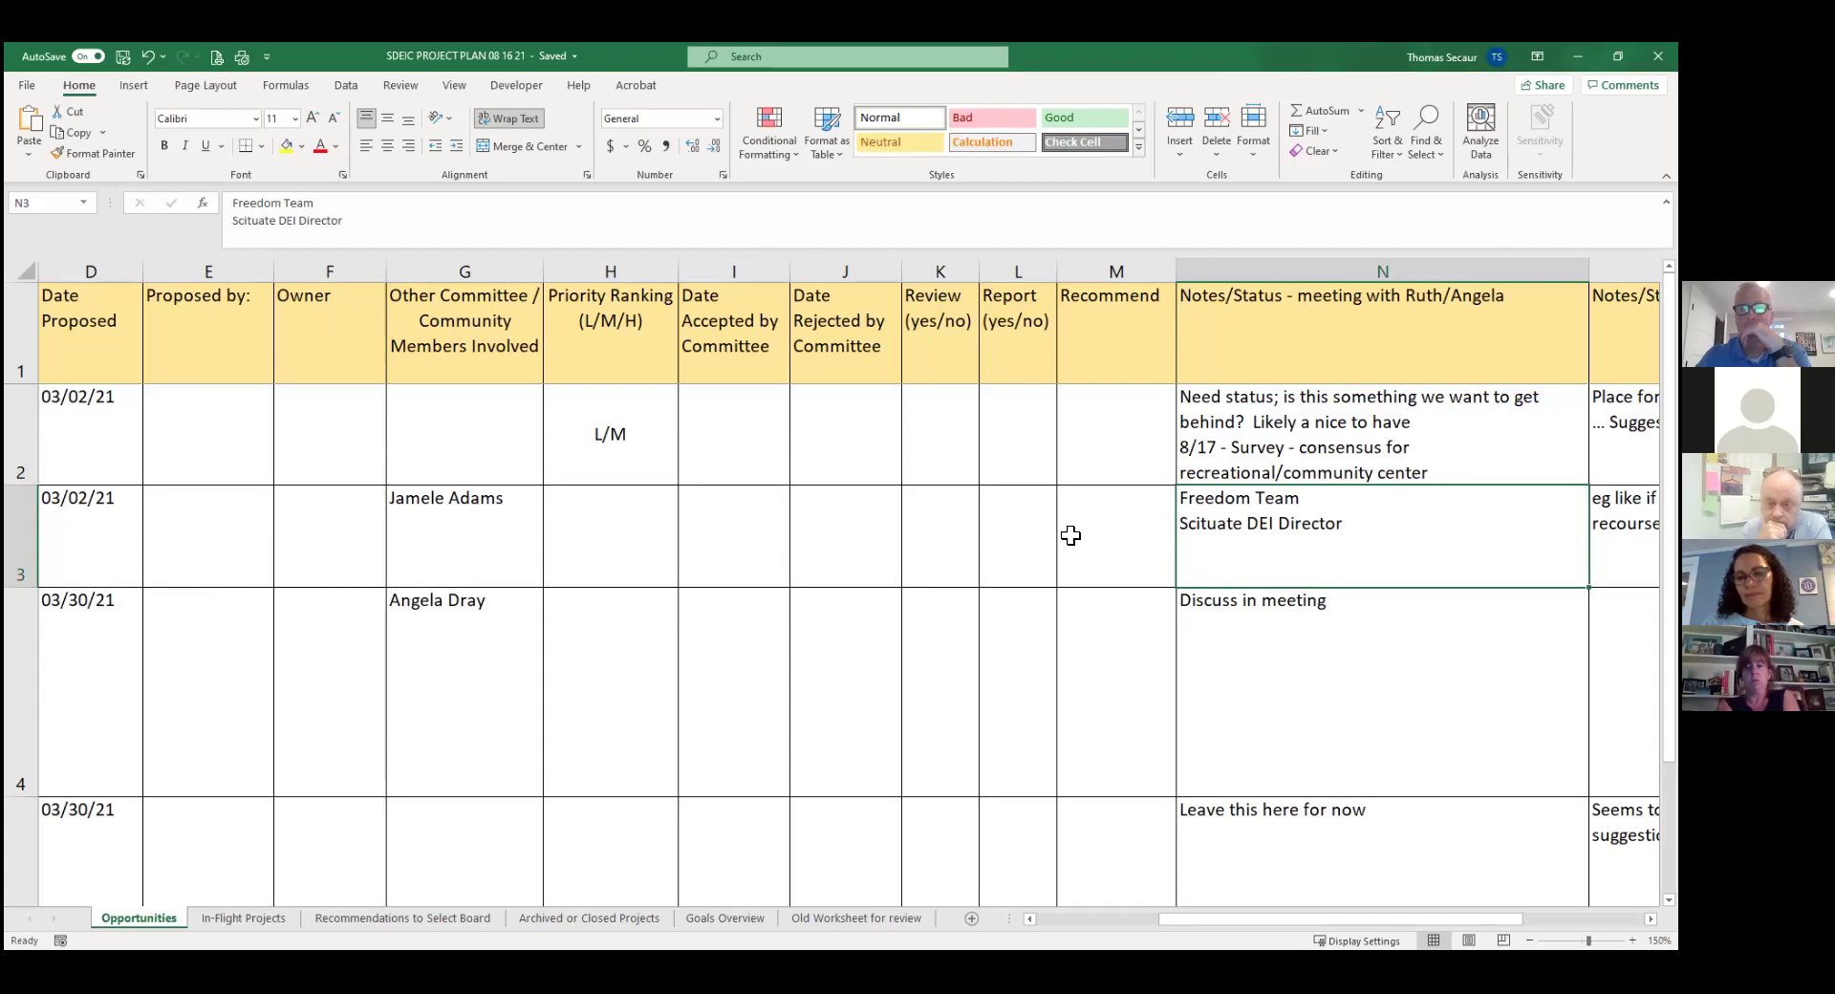
left_click(1070, 535)
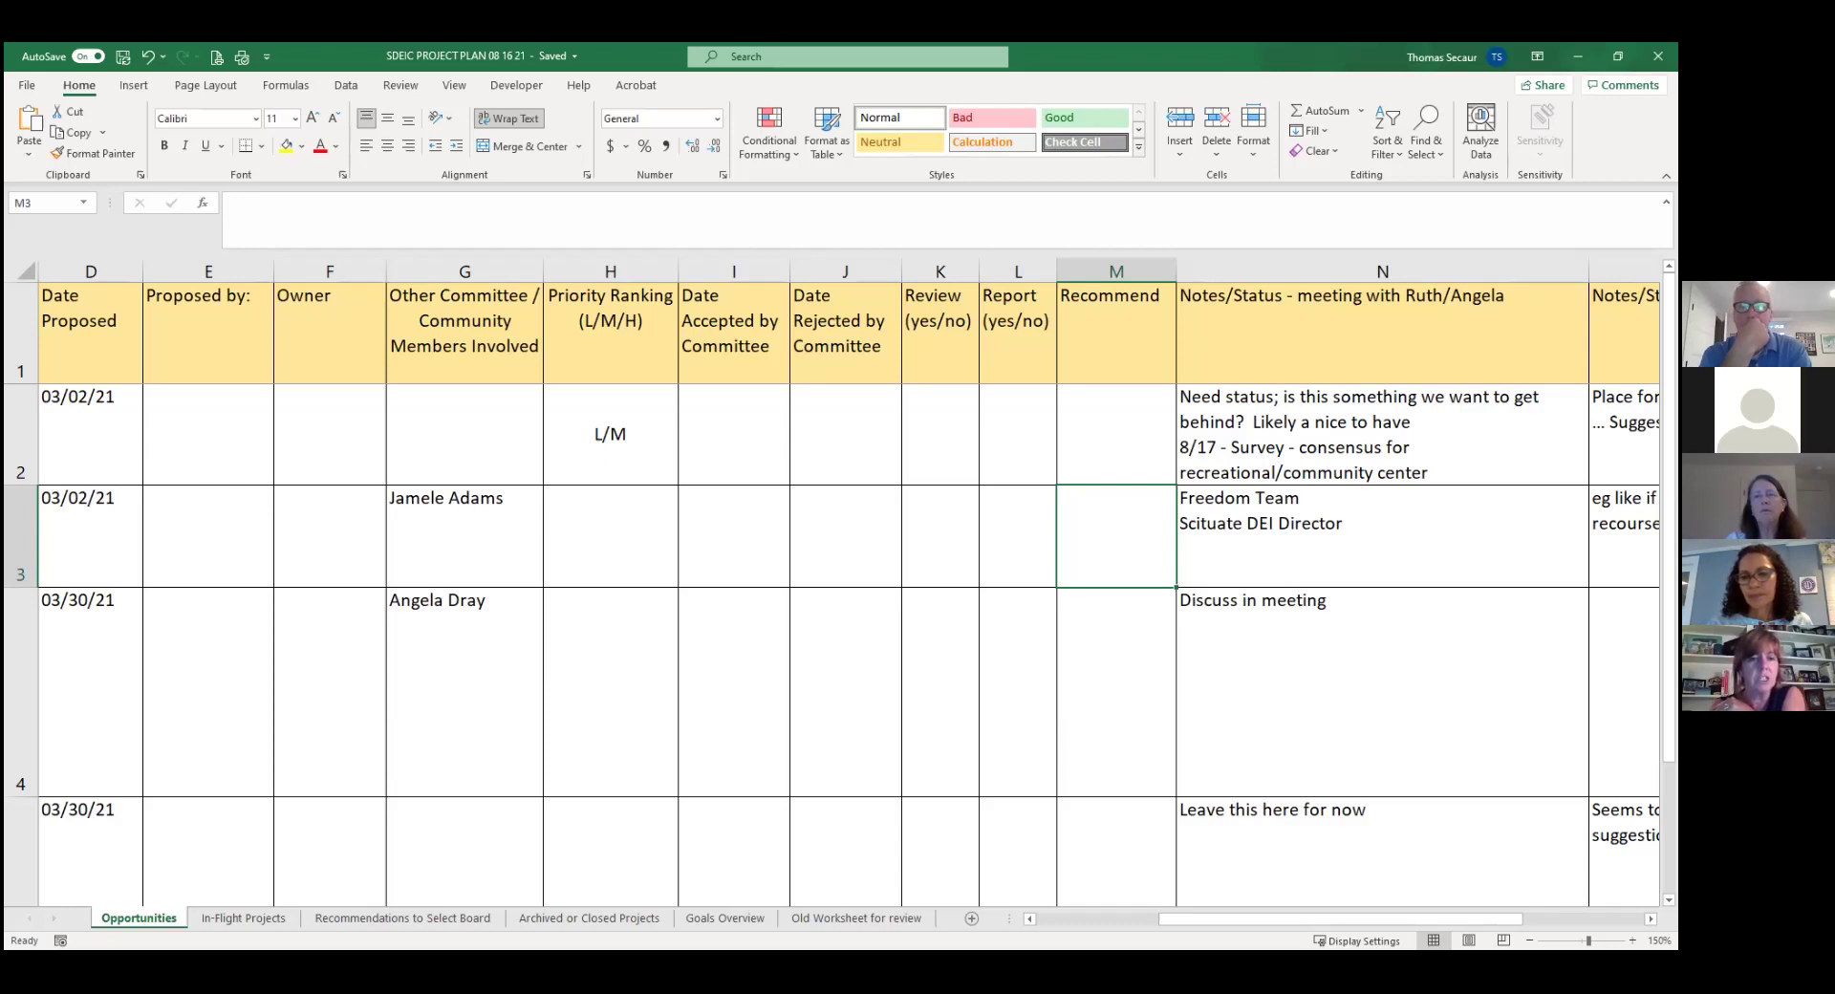
key("Left")
key("Left")
key("Left")
key("Left")
key("Left")
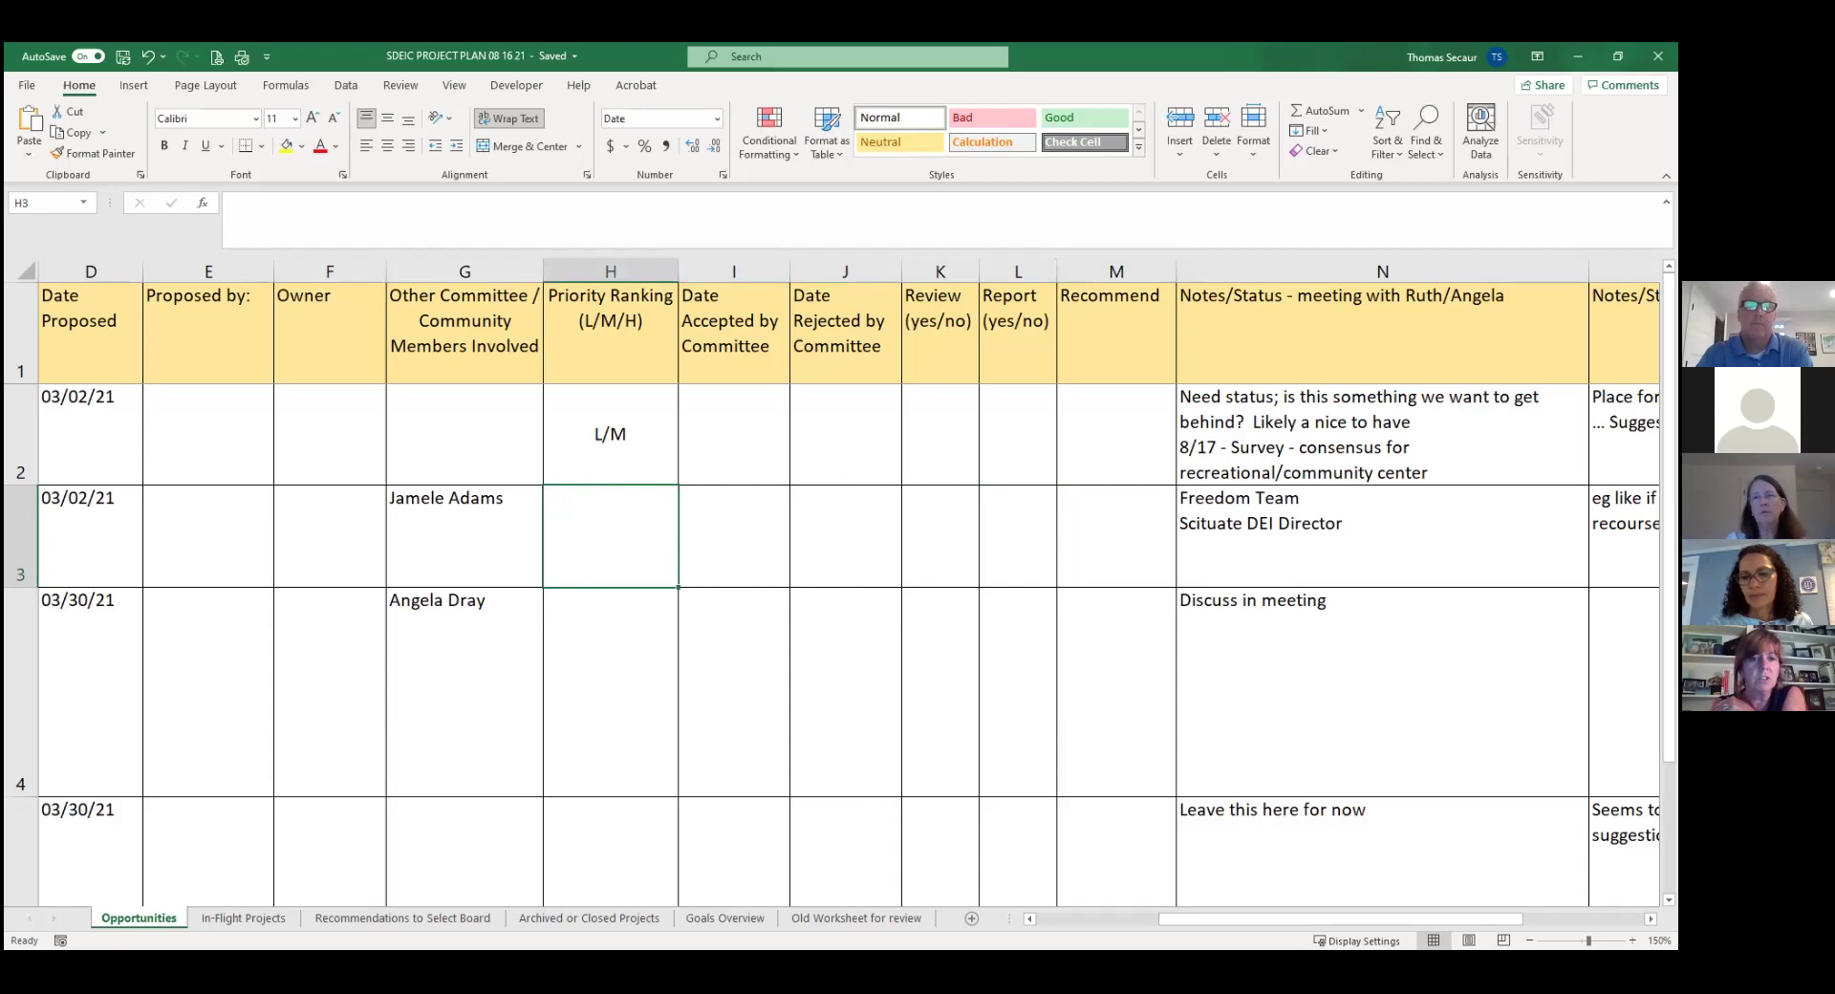
key("Up")
type("L")
key("Return")
Browse up and down the project list and across project 2's row.
key("Left")
key("Left")
key("Left")
key("Left")
key("Left")
key("Left")
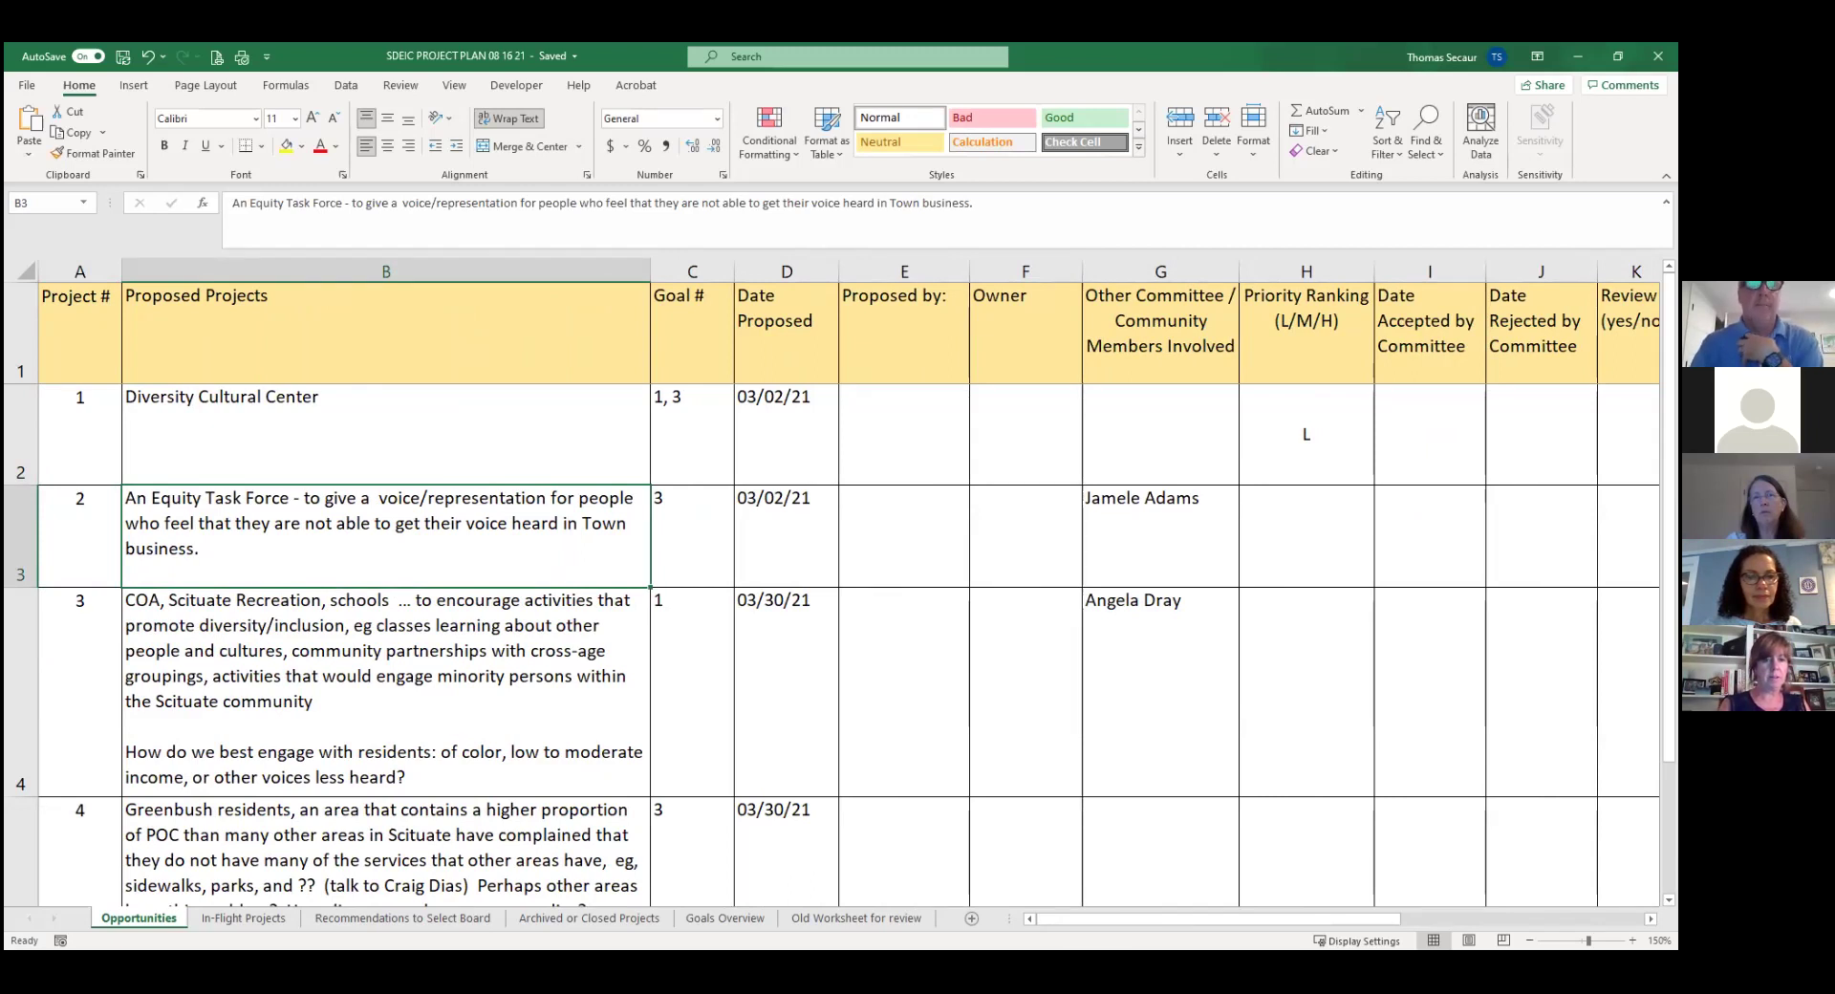
key("Down")
key("Up")
key("Down")
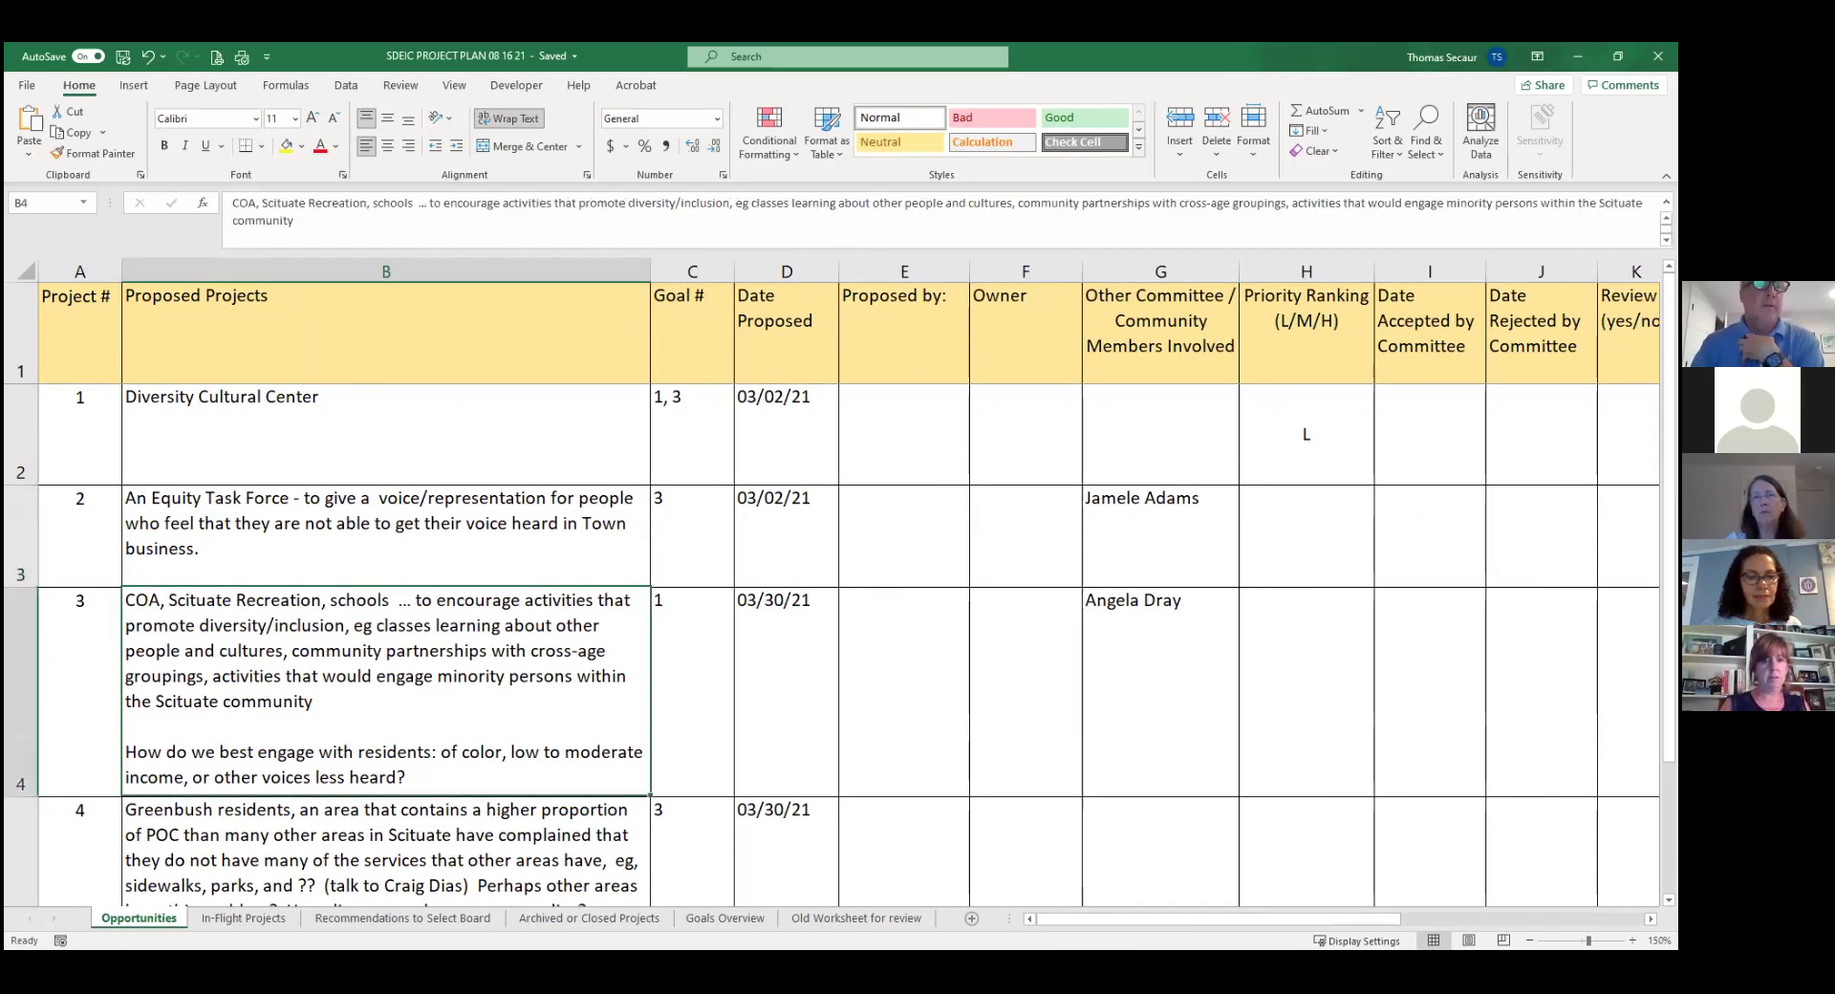
key("Down")
key("Down")
key("Down")
key("Down")
key("Up")
key("Up")
key("Up")
key("Up")
key("Up")
key("Up")
key("Up")
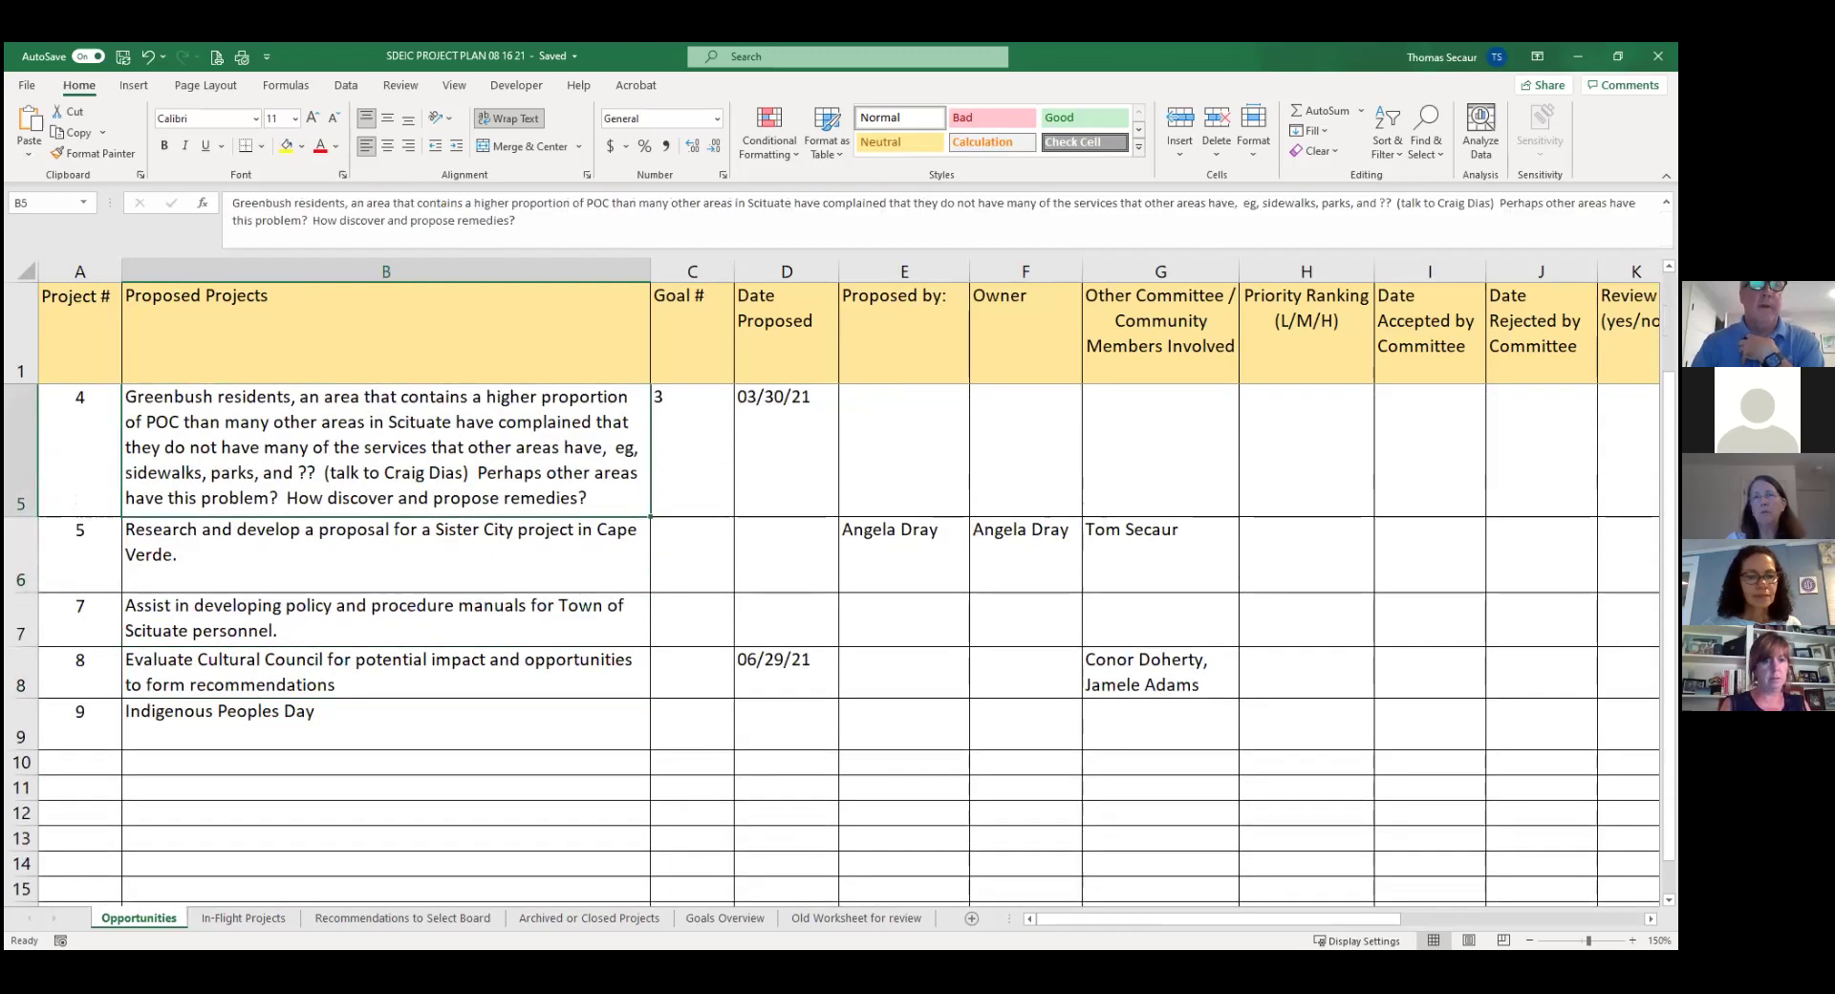
key("Down")
key("Down")
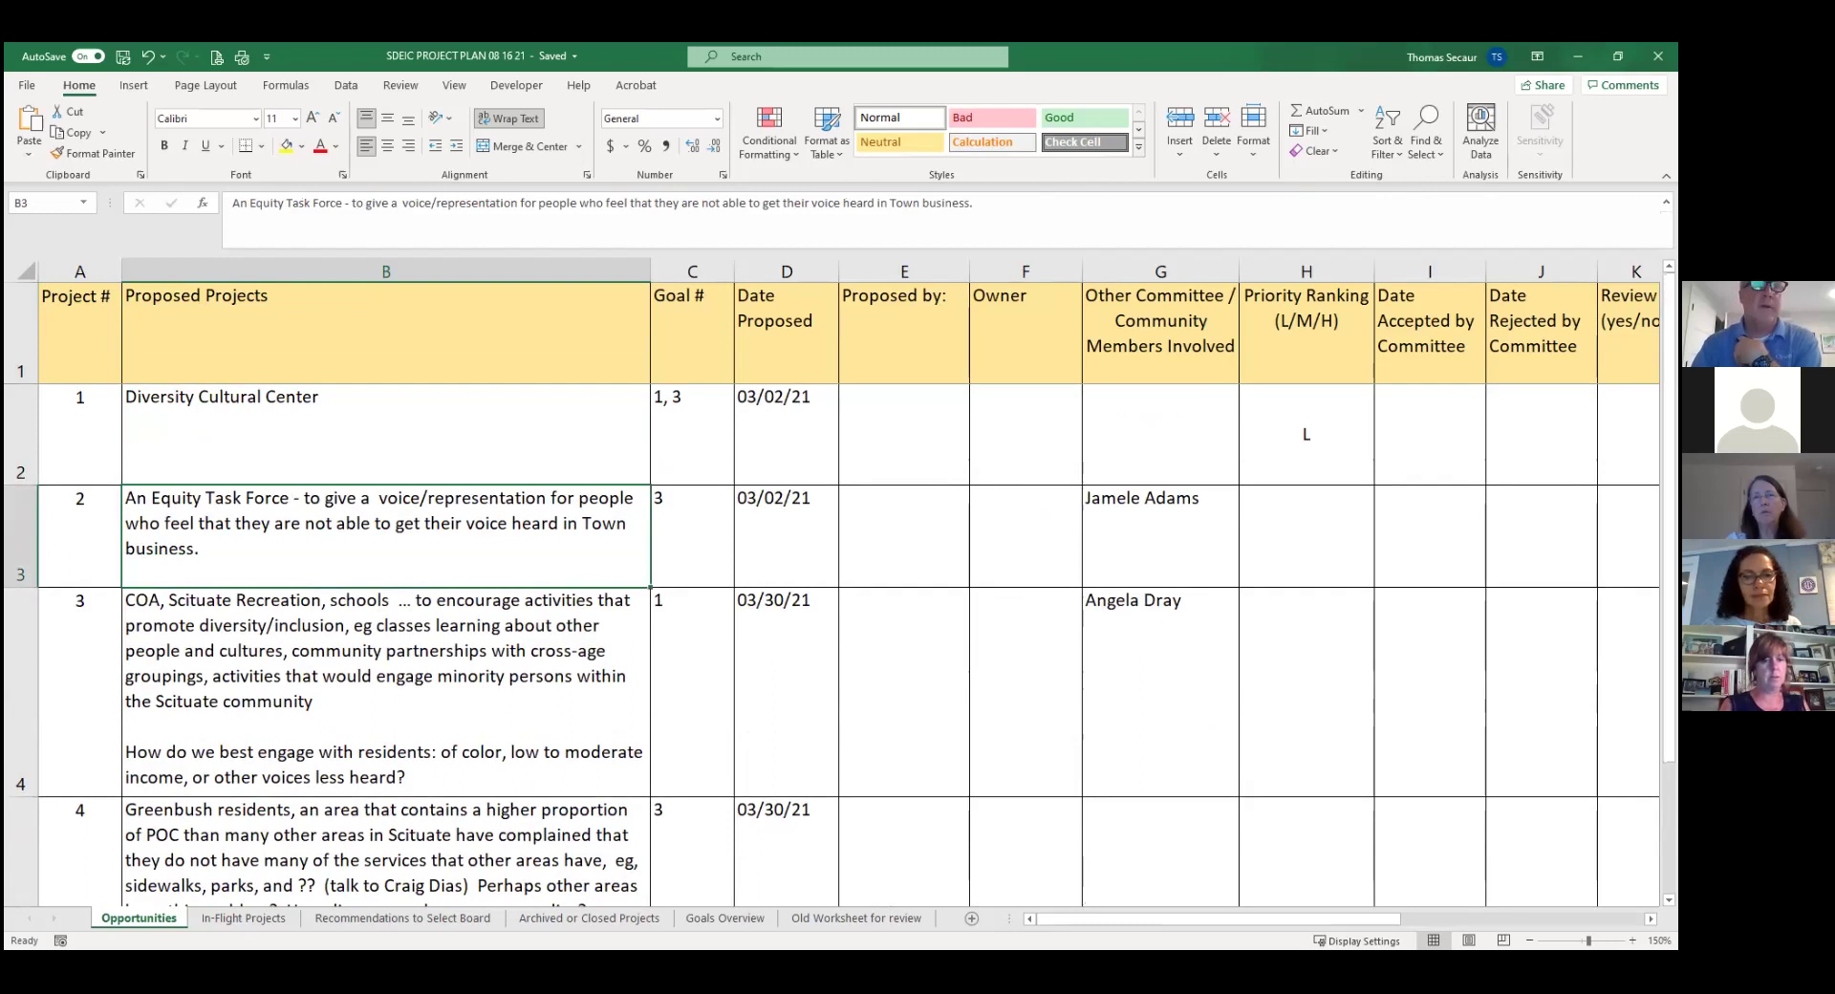
key("Right")
key("Right")
key("Right")
key("Right")
key("Right")
key("Right")
key("Right")
key("Right")
key("Right")
key("Right")
key("Right")
key("Right")
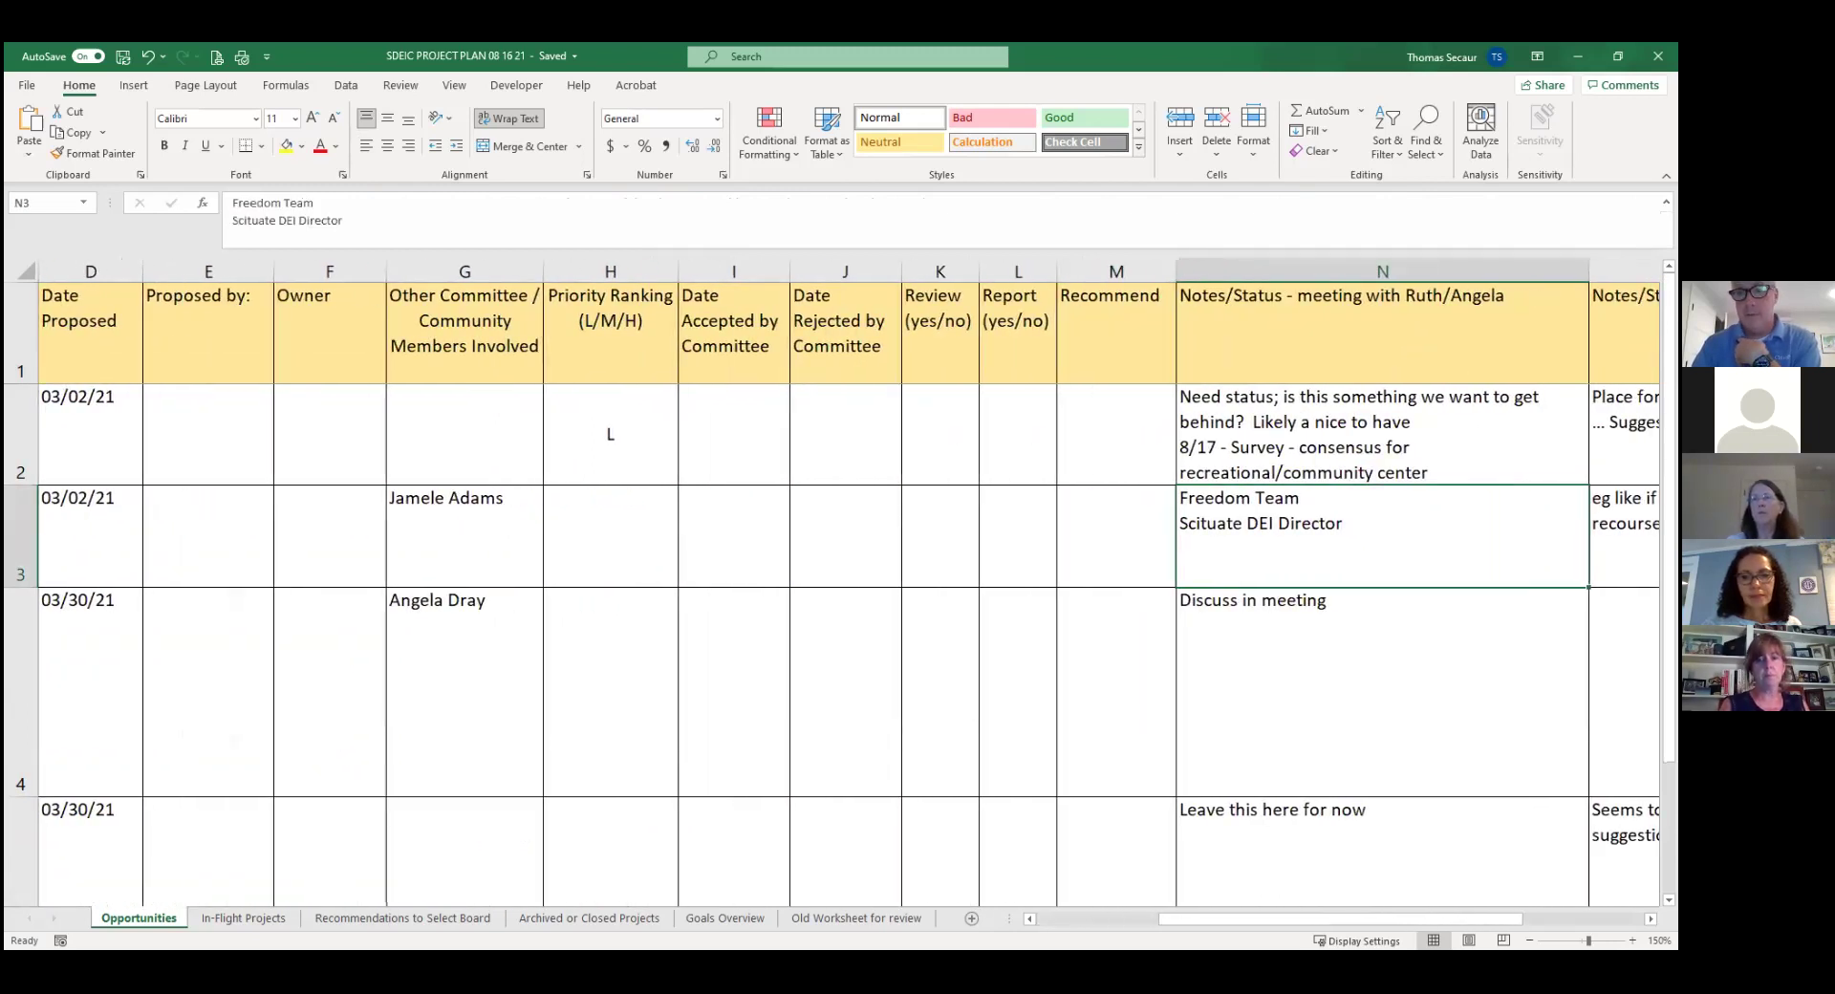
key("Left")
key("Left")
key("Left")
key("Left")
key("Left")
key("Left")
key("Left")
key("Left")
key("Left")
key("Left")
key("Left")
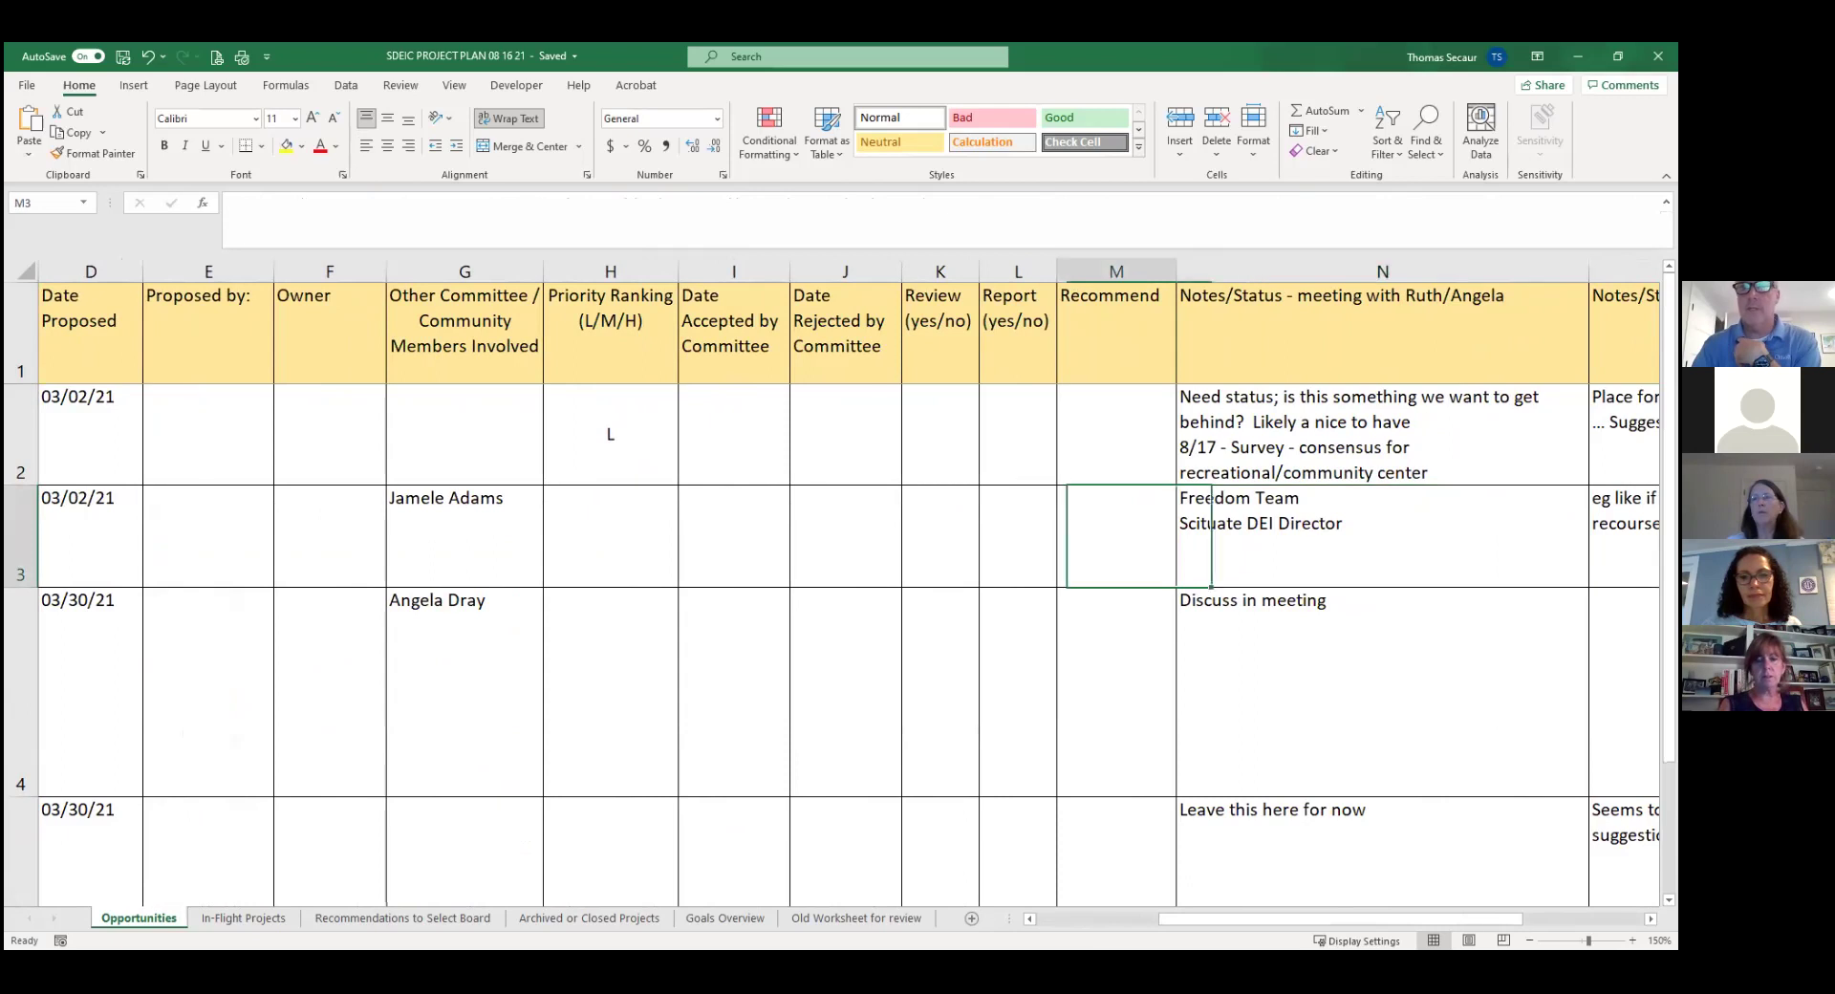
key("Left")
key("Left")
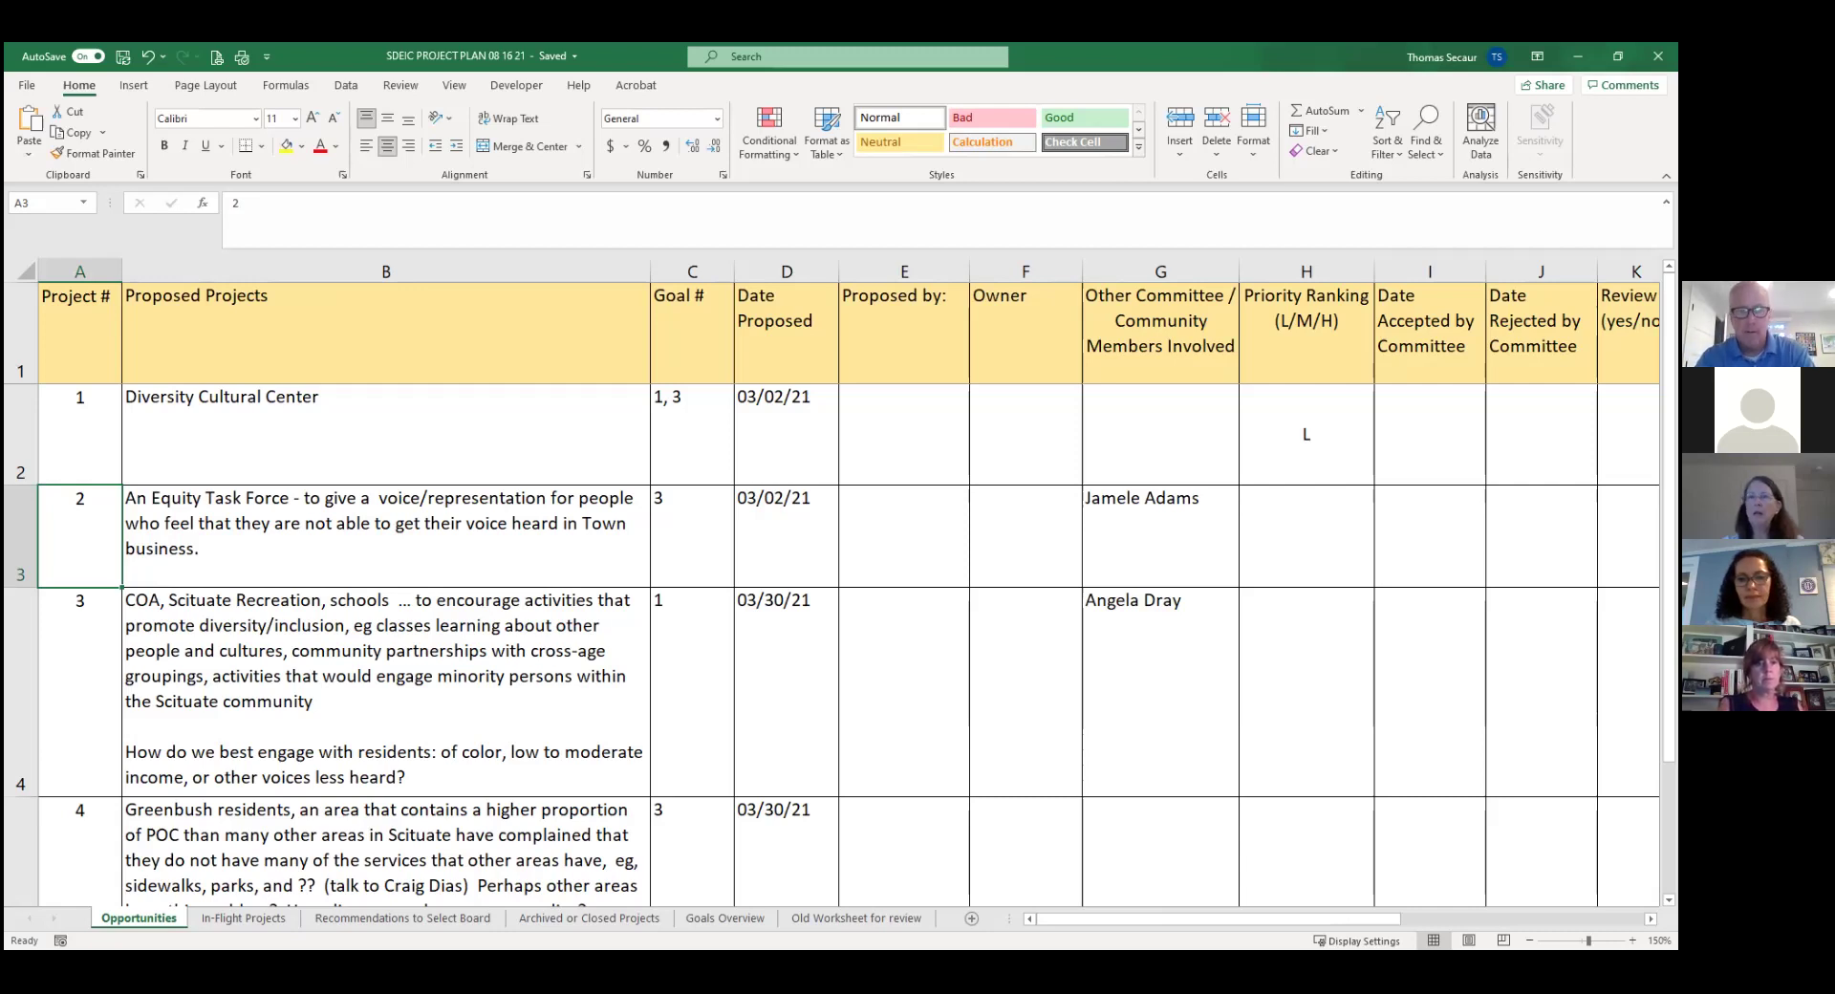
In N3, delete 'Director' and add '8/17 - move to archive; speak with' its proposer.
left_click(1440, 522)
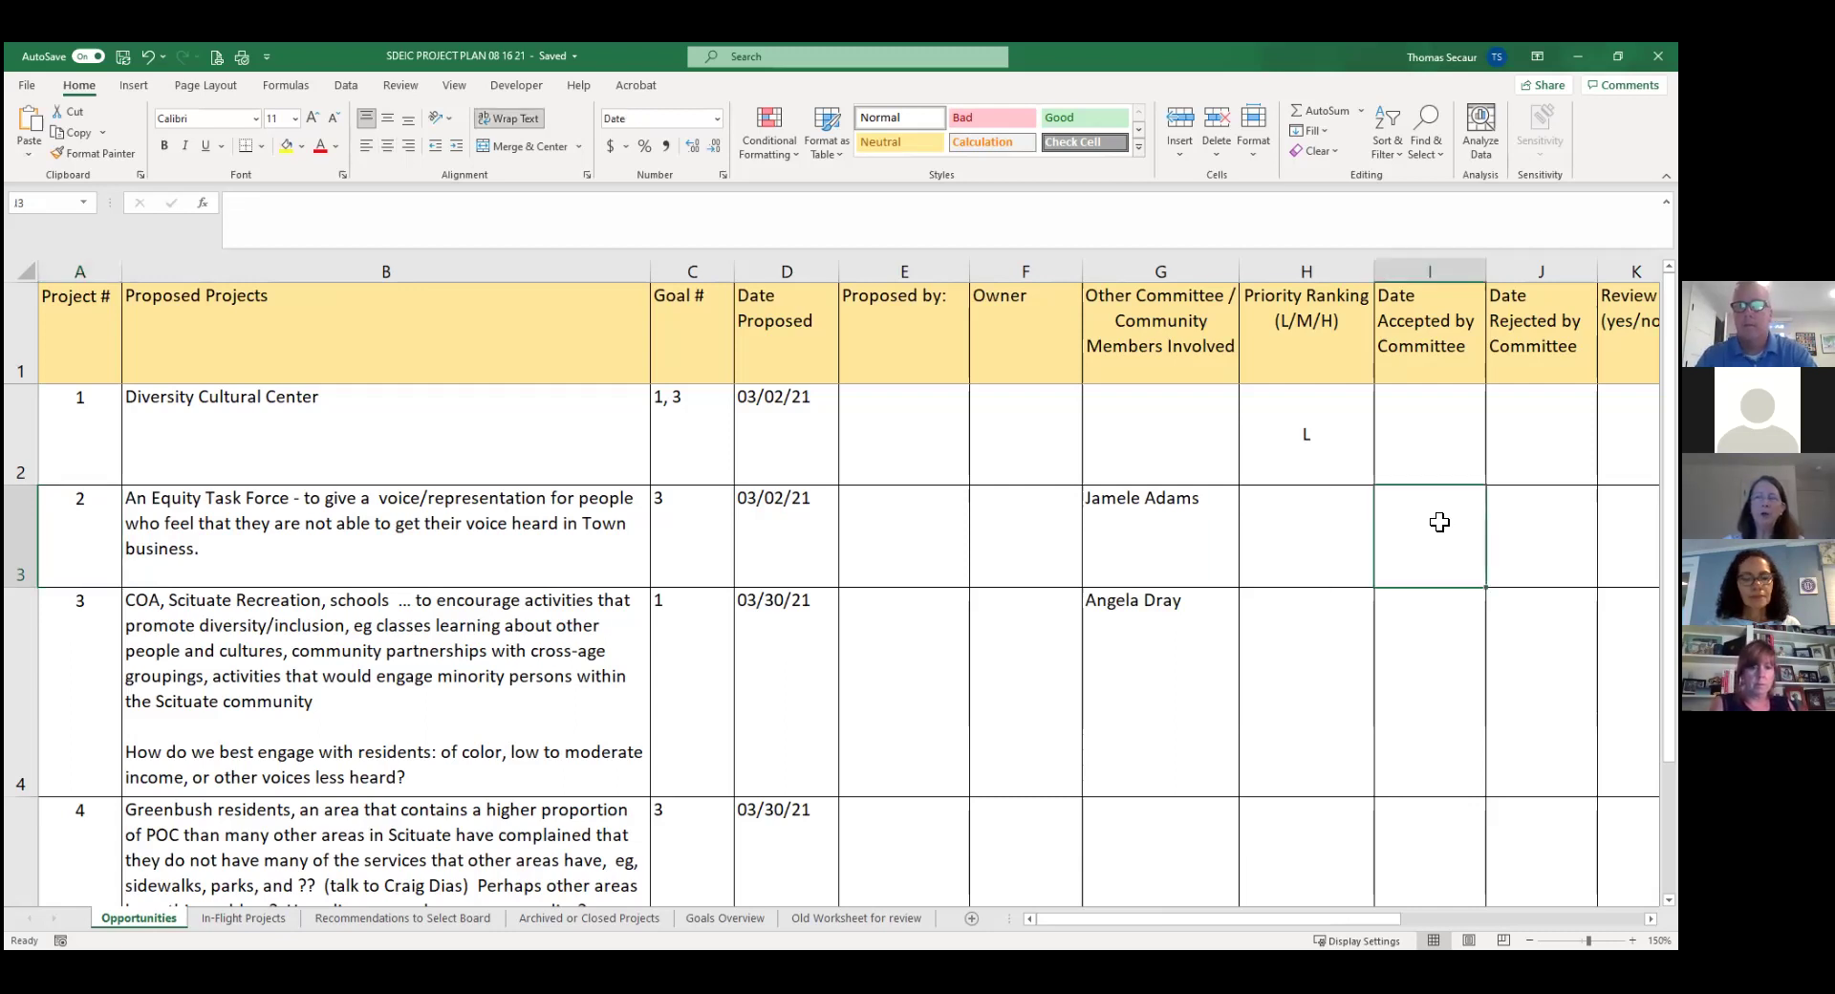
key("Right")
key("Right")
key("Right")
key("Right")
key("Right")
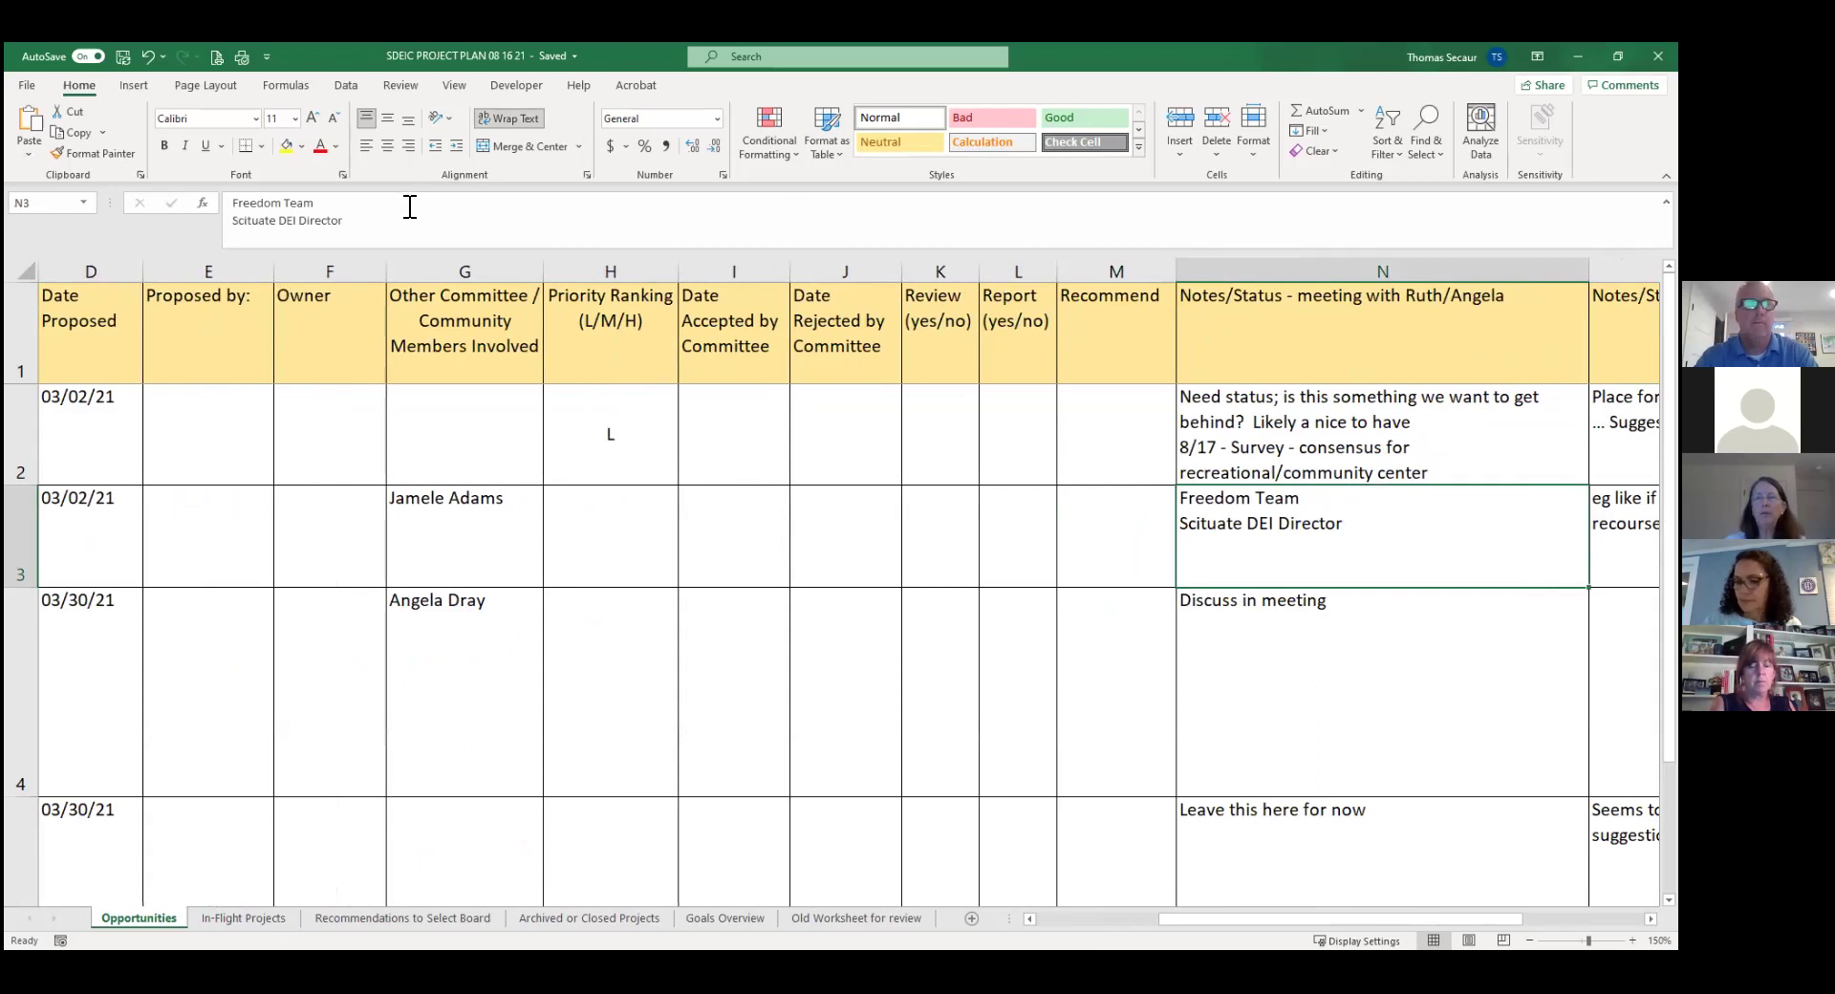
left_click(370, 220)
key("Return")
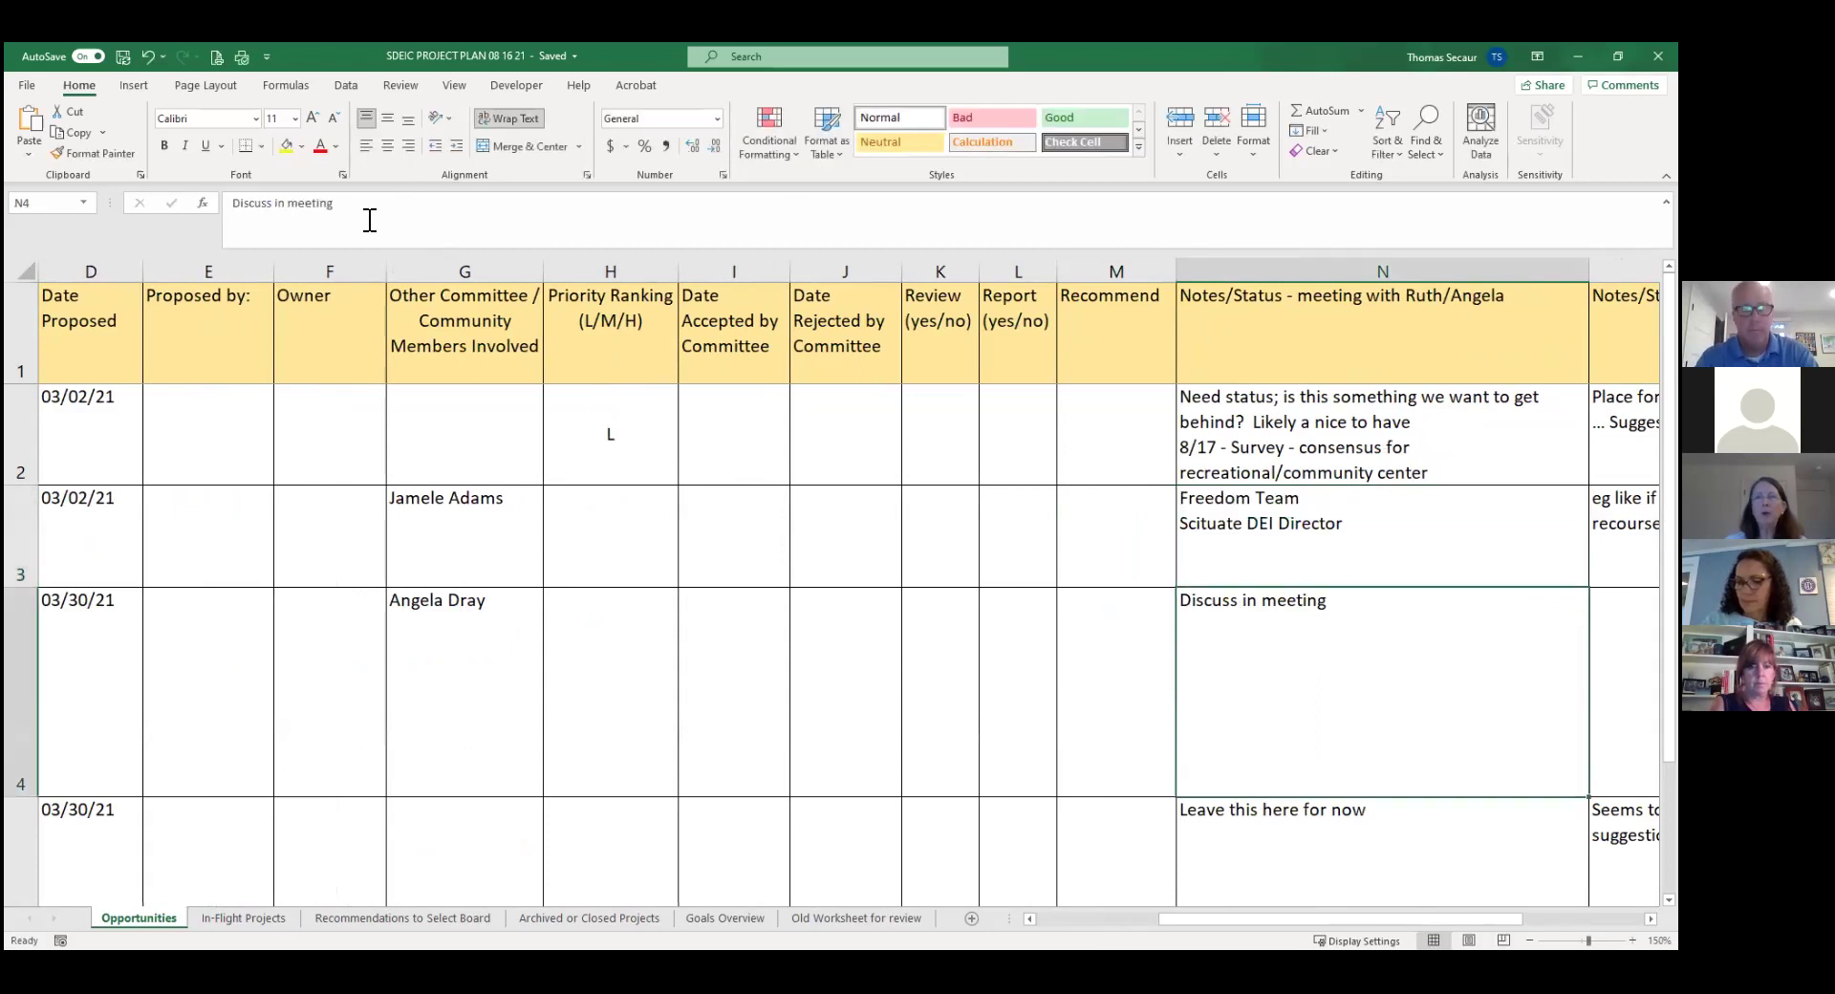
key("Up")
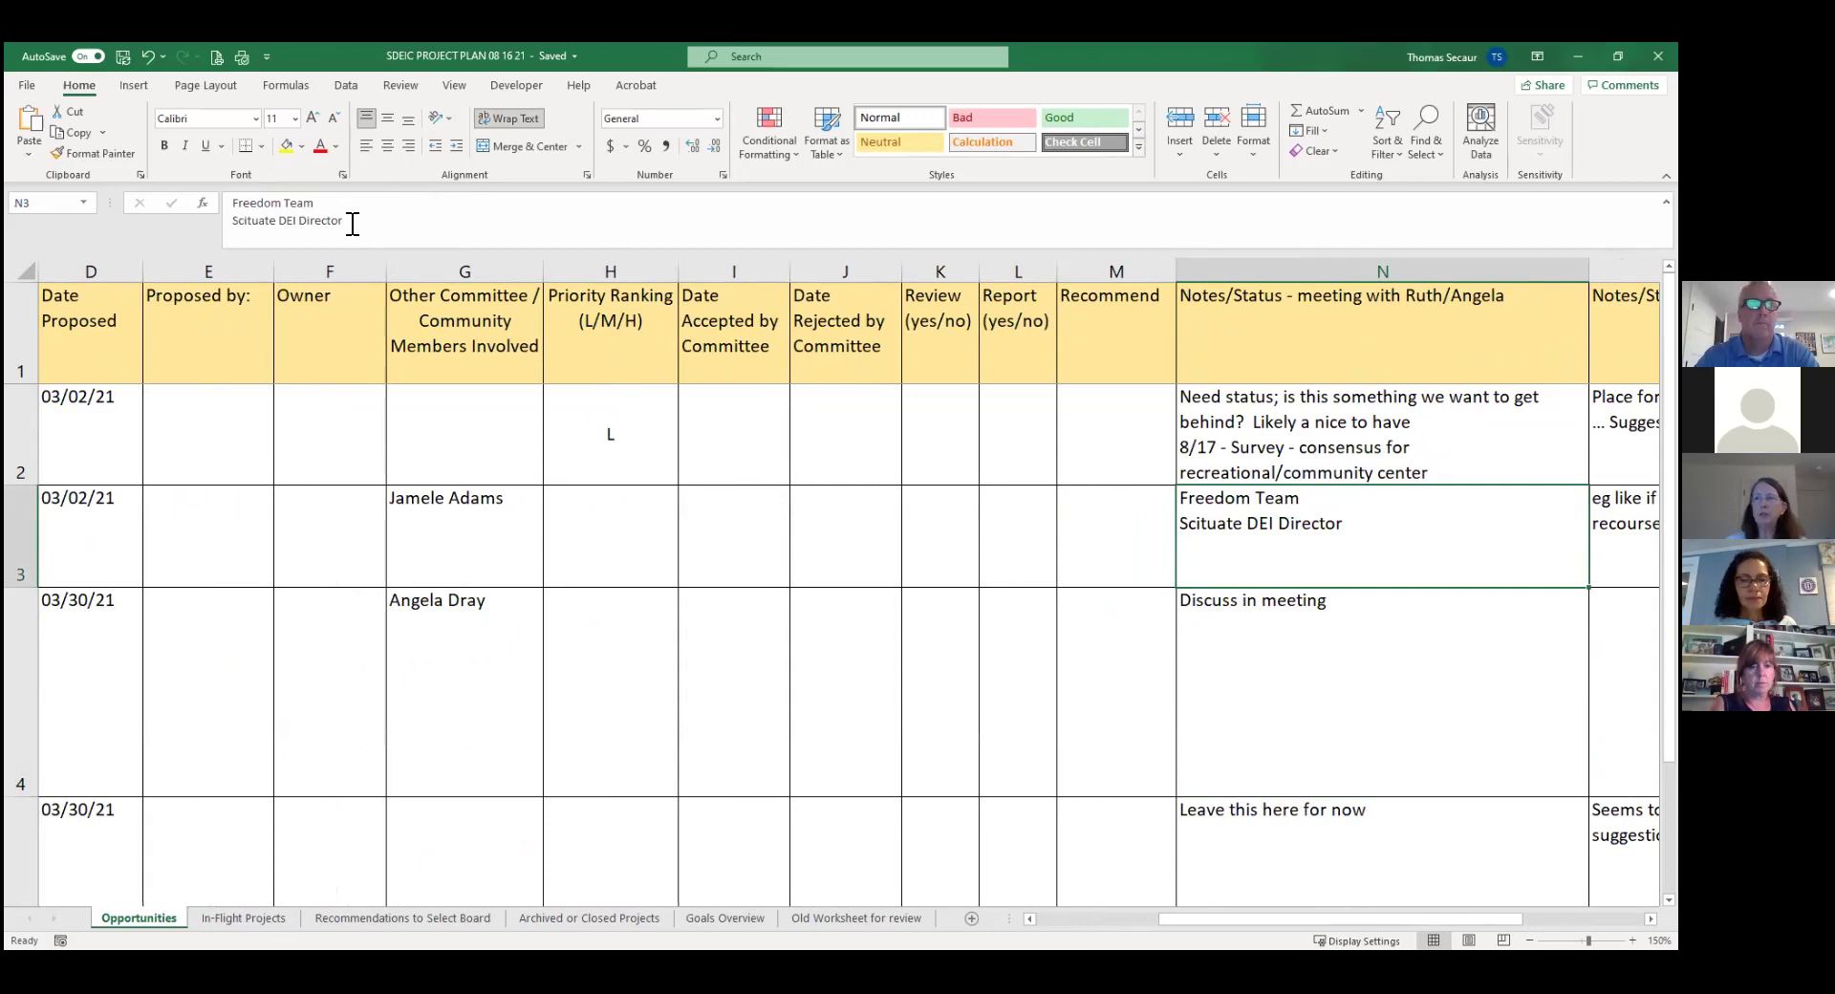
left_click(352, 224)
double_click(352, 224)
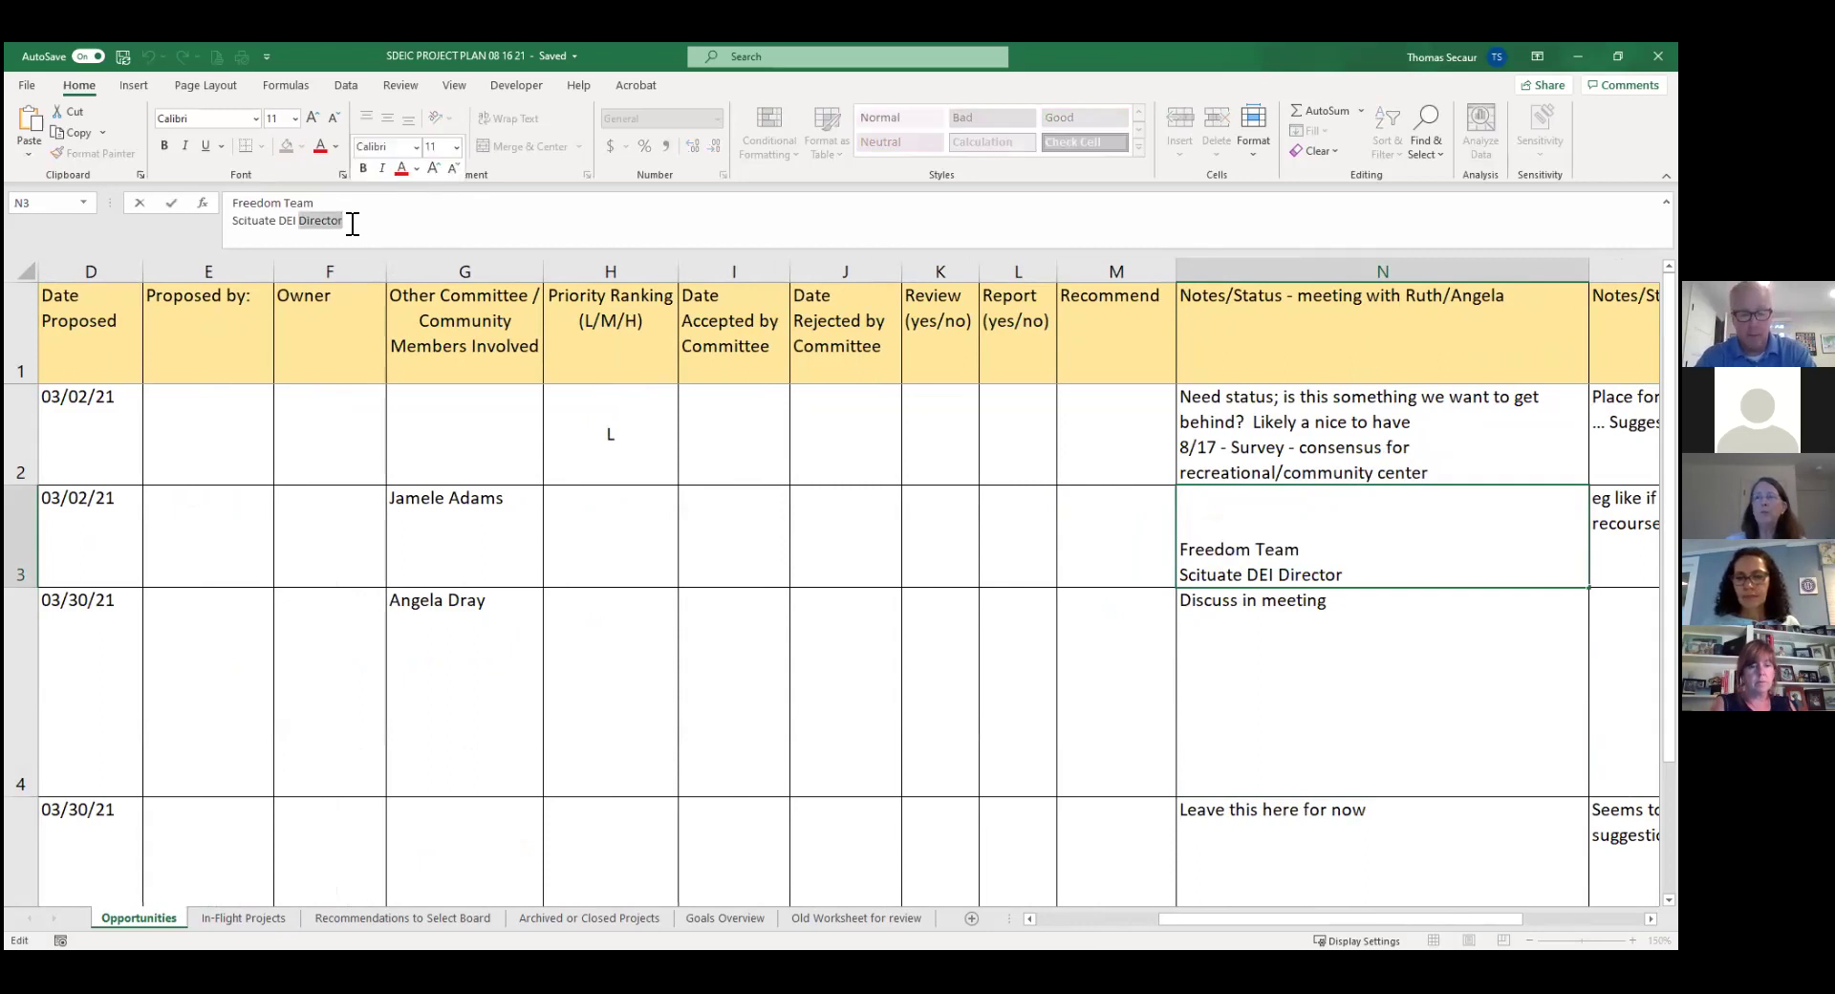
key("BackSpace")
type("8")
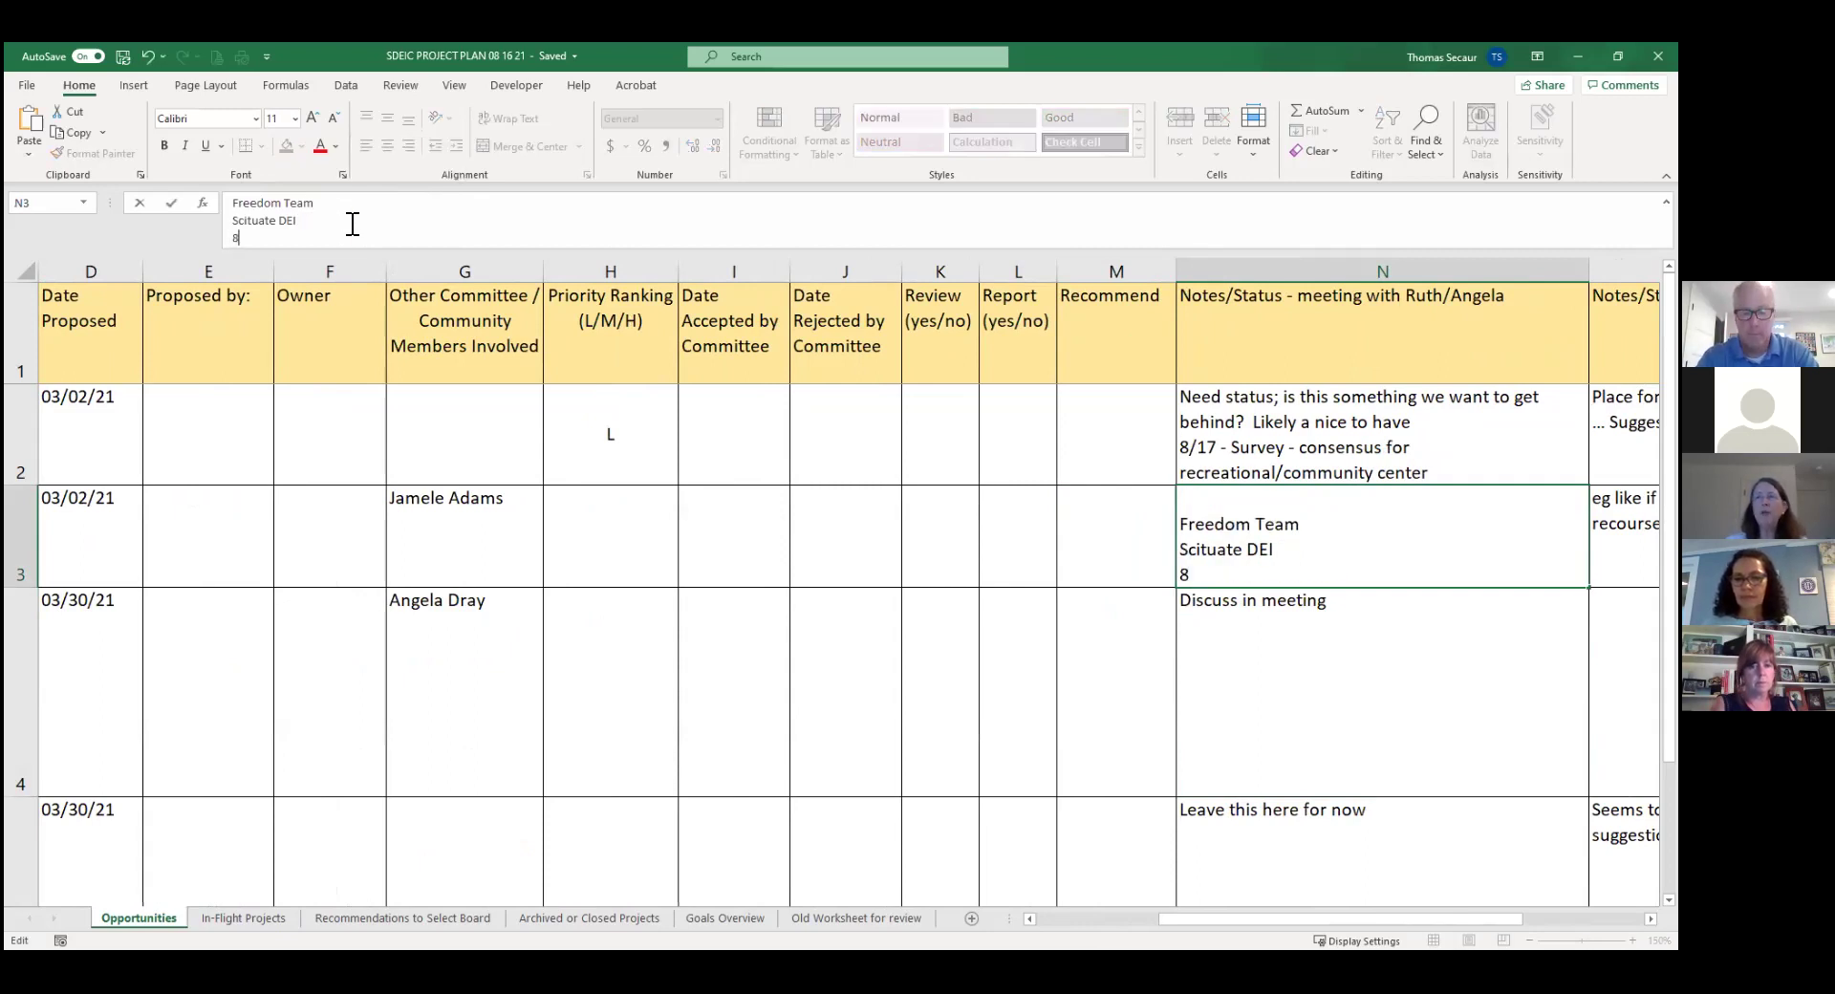
type("/17")
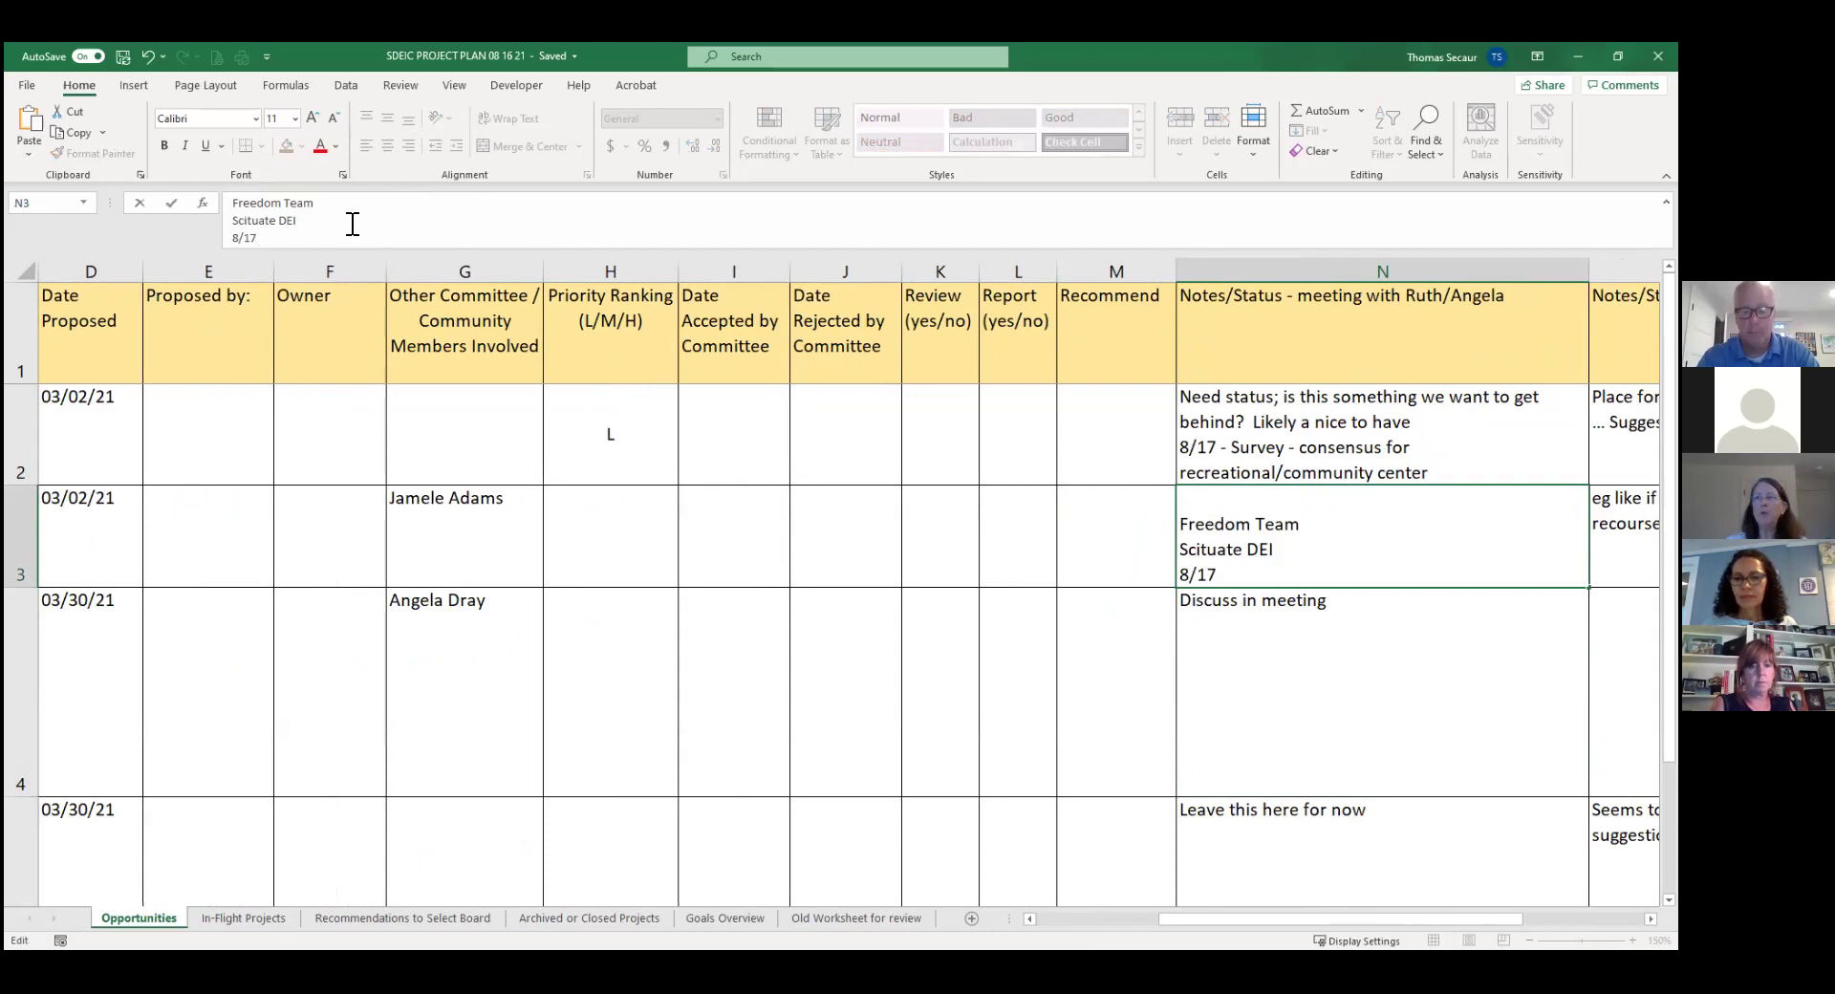
type(" - mov")
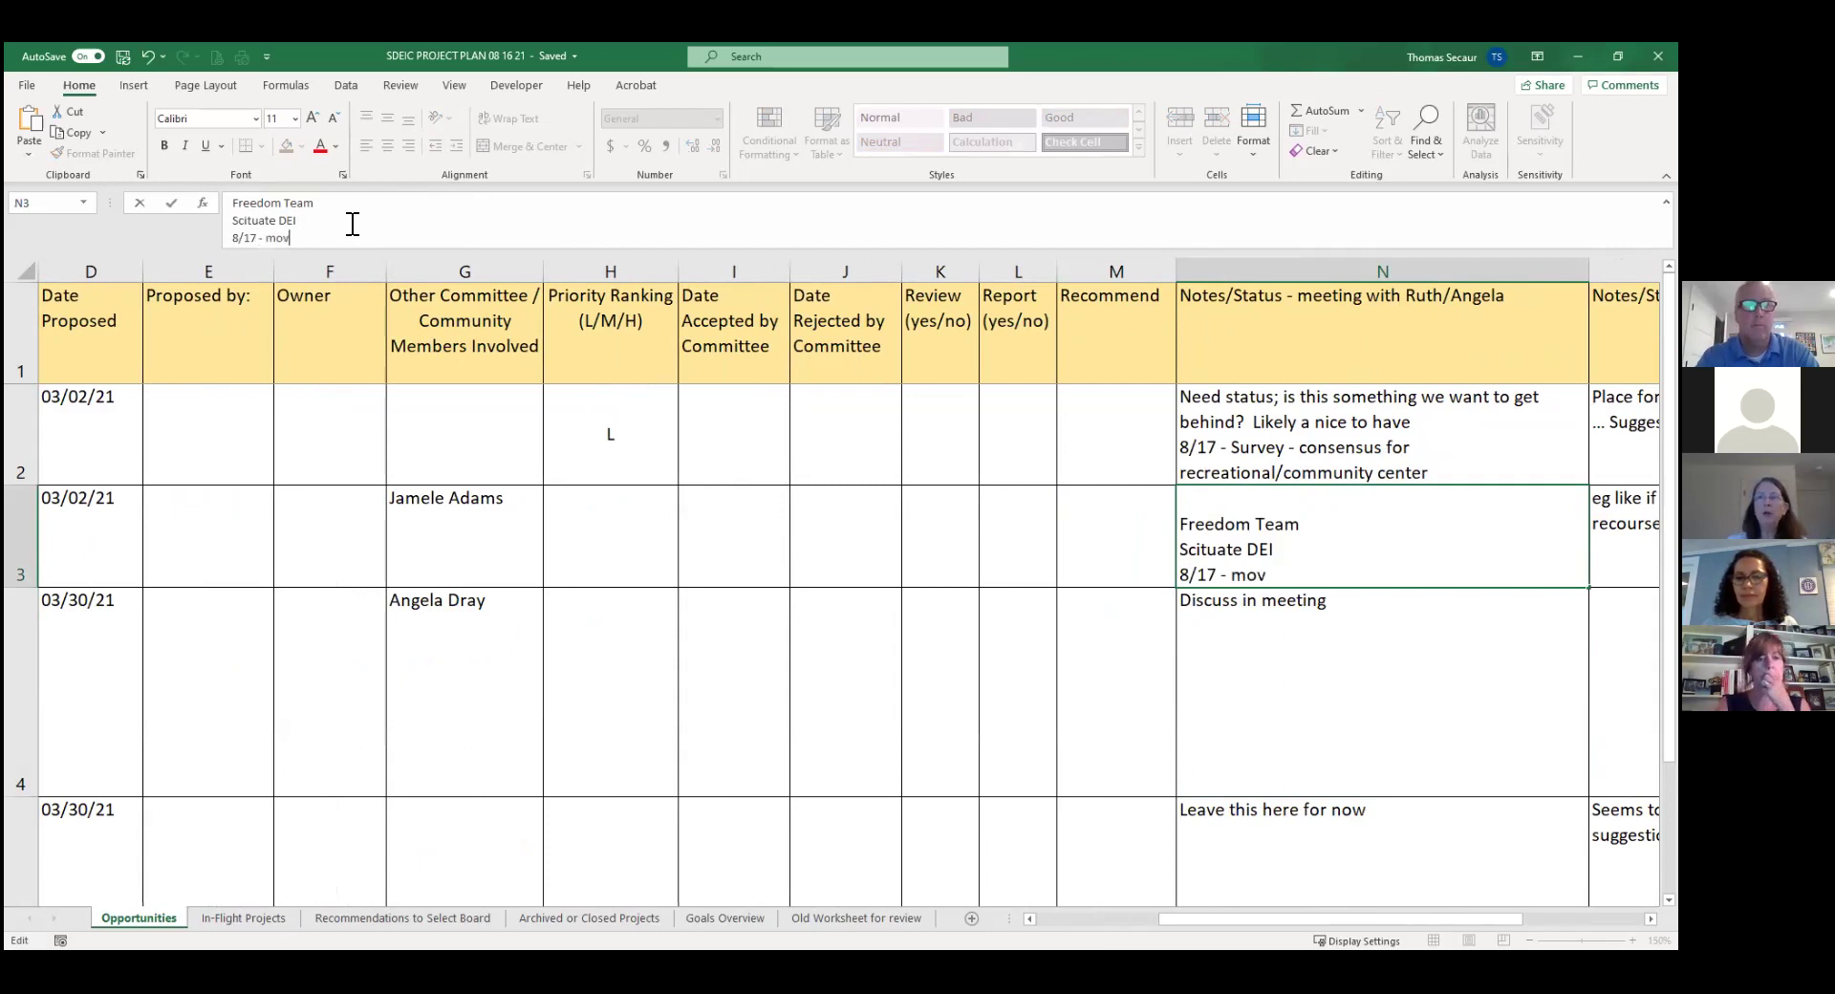
type("e to archive; speak with Jamele")
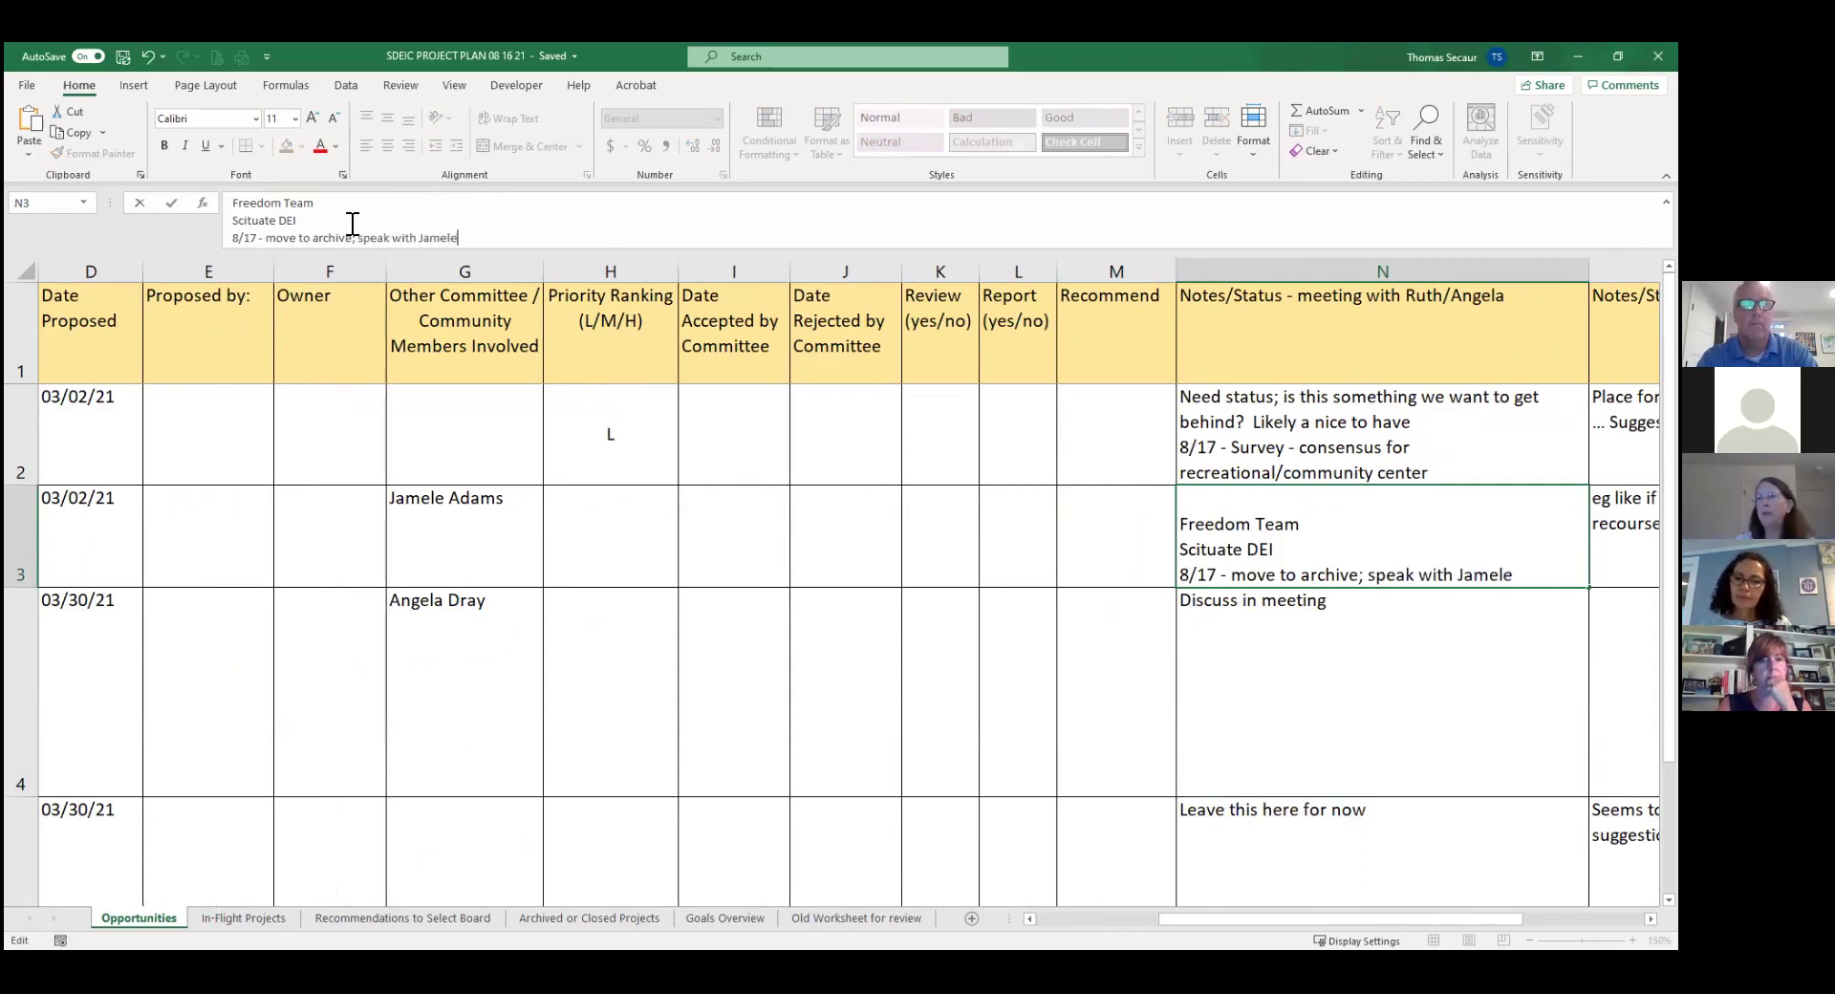
key("Return")
key("Left")
key("Left")
key("Left")
key("Left")
key("Left")
key("Left")
key("Left")
key("Left")
key("Left")
key("Left")
key("Left")
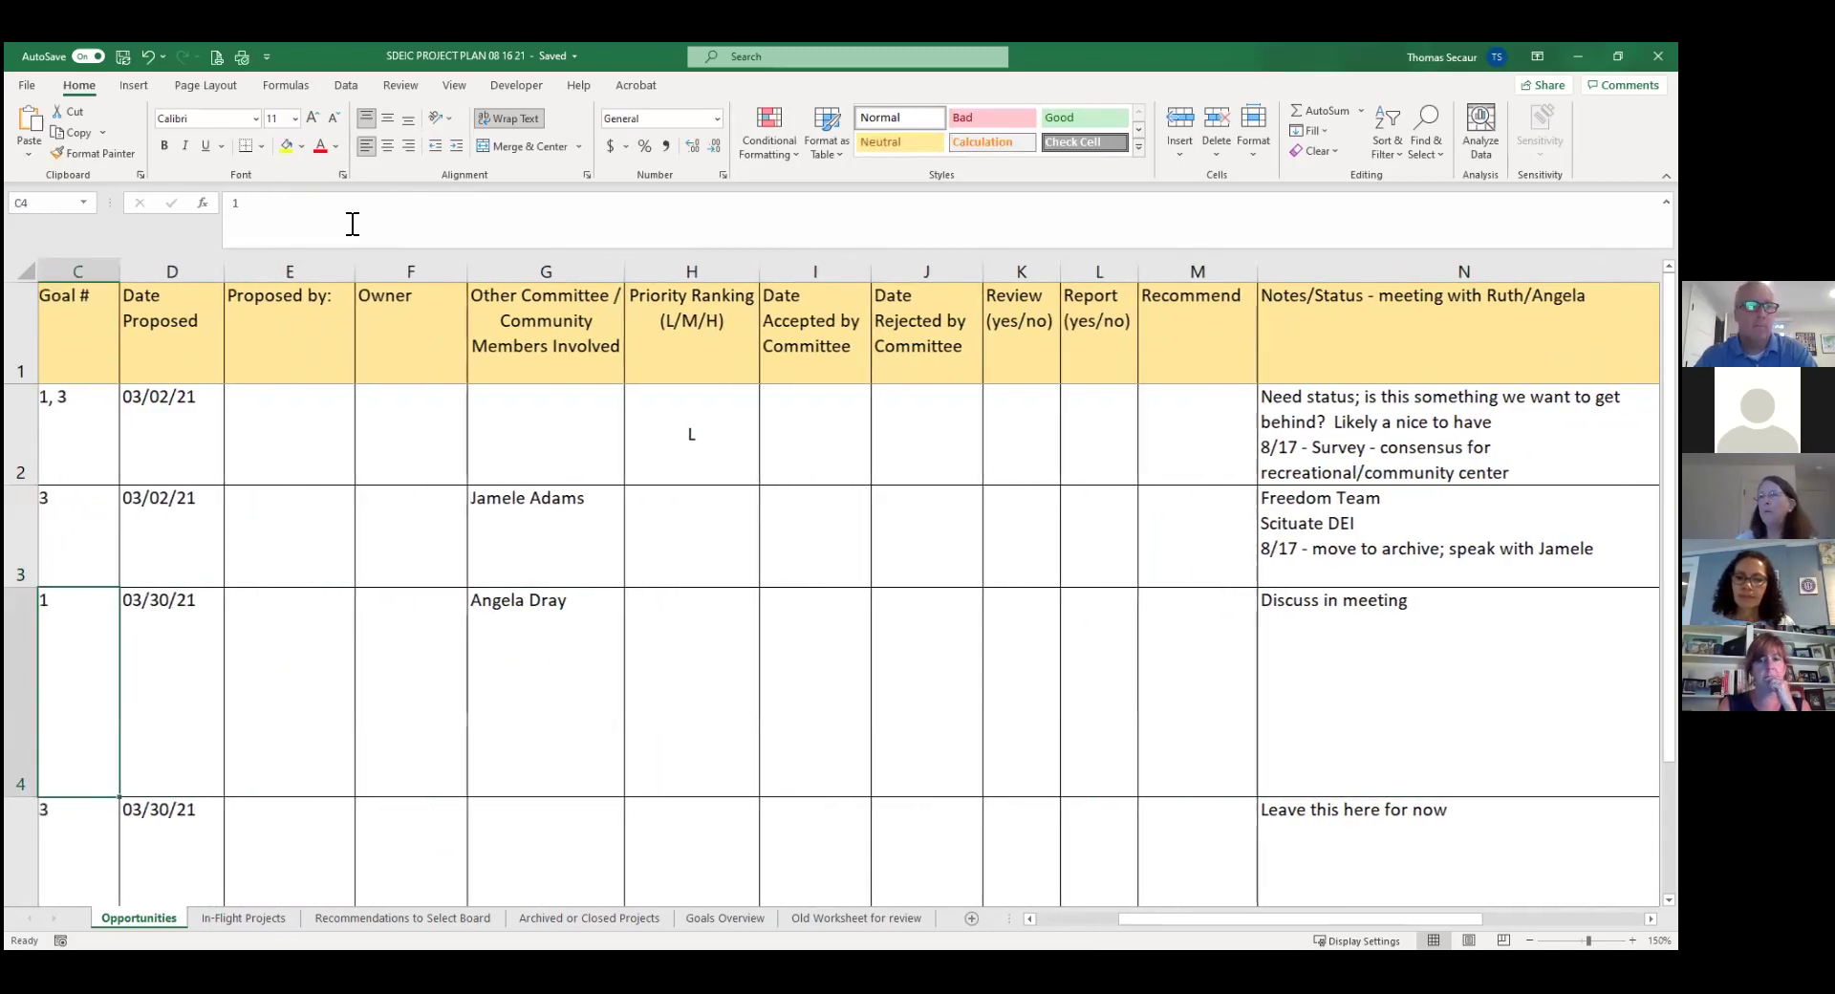
key("Left")
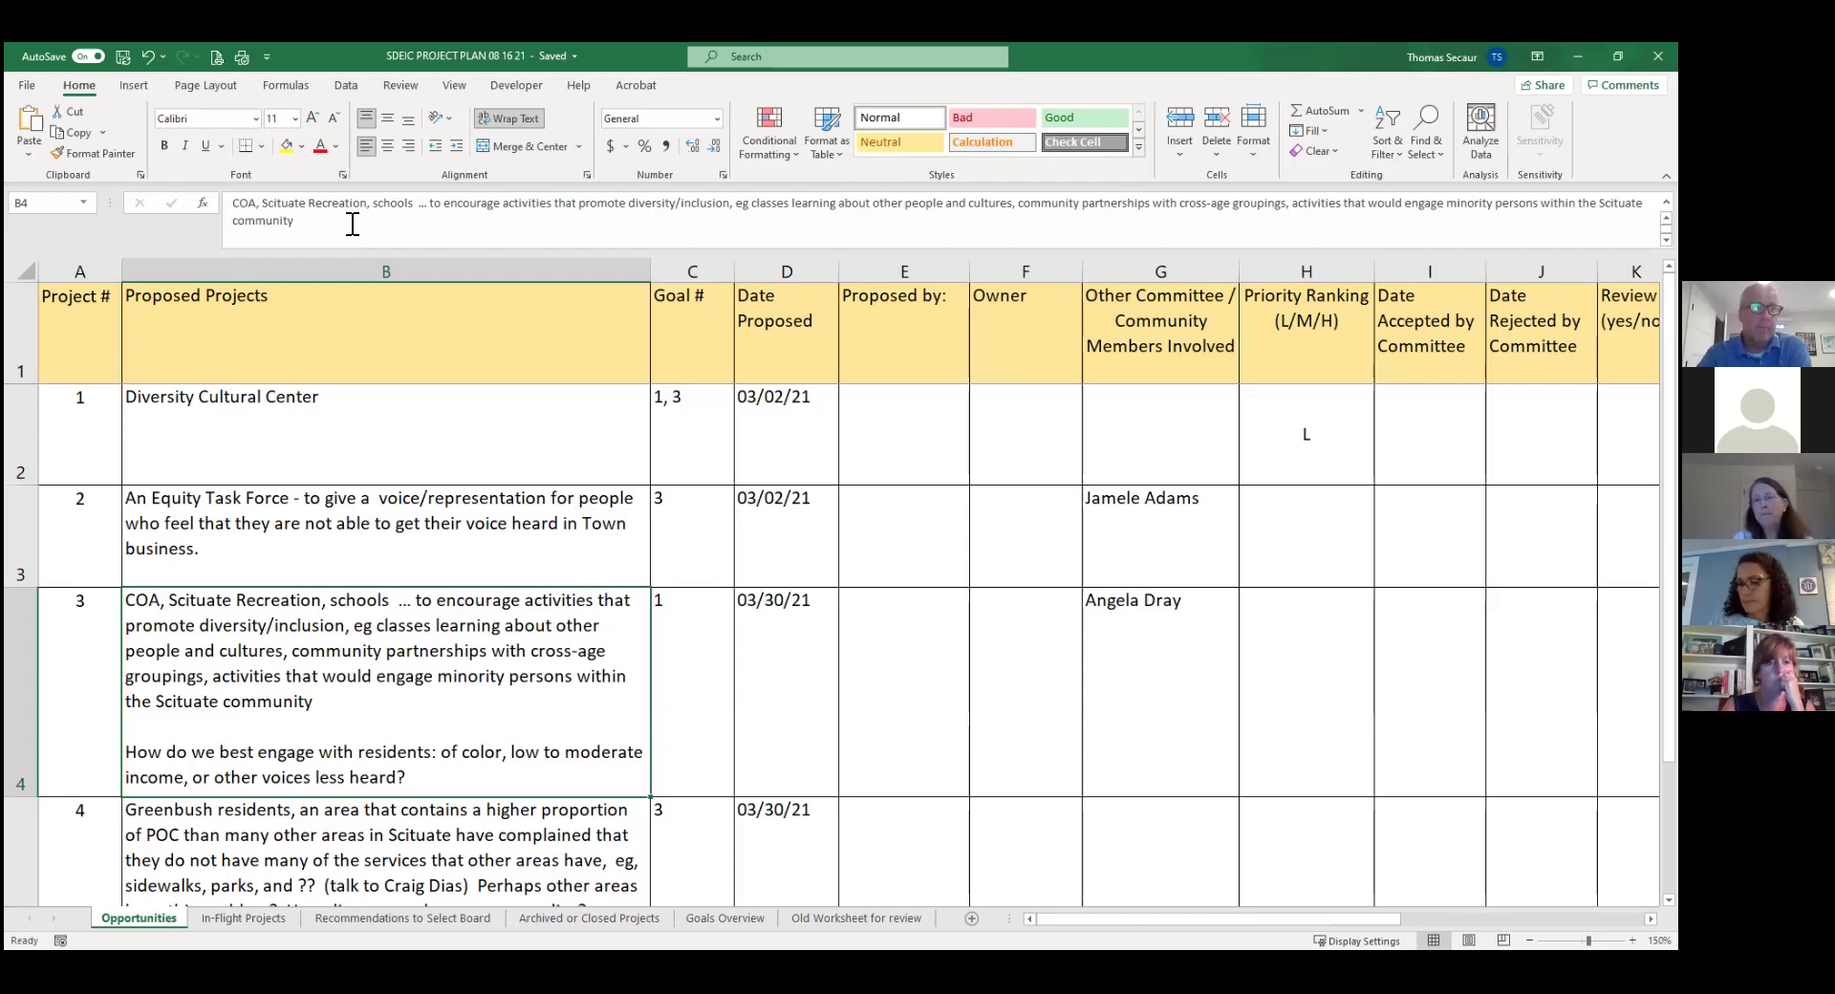
key("Down")
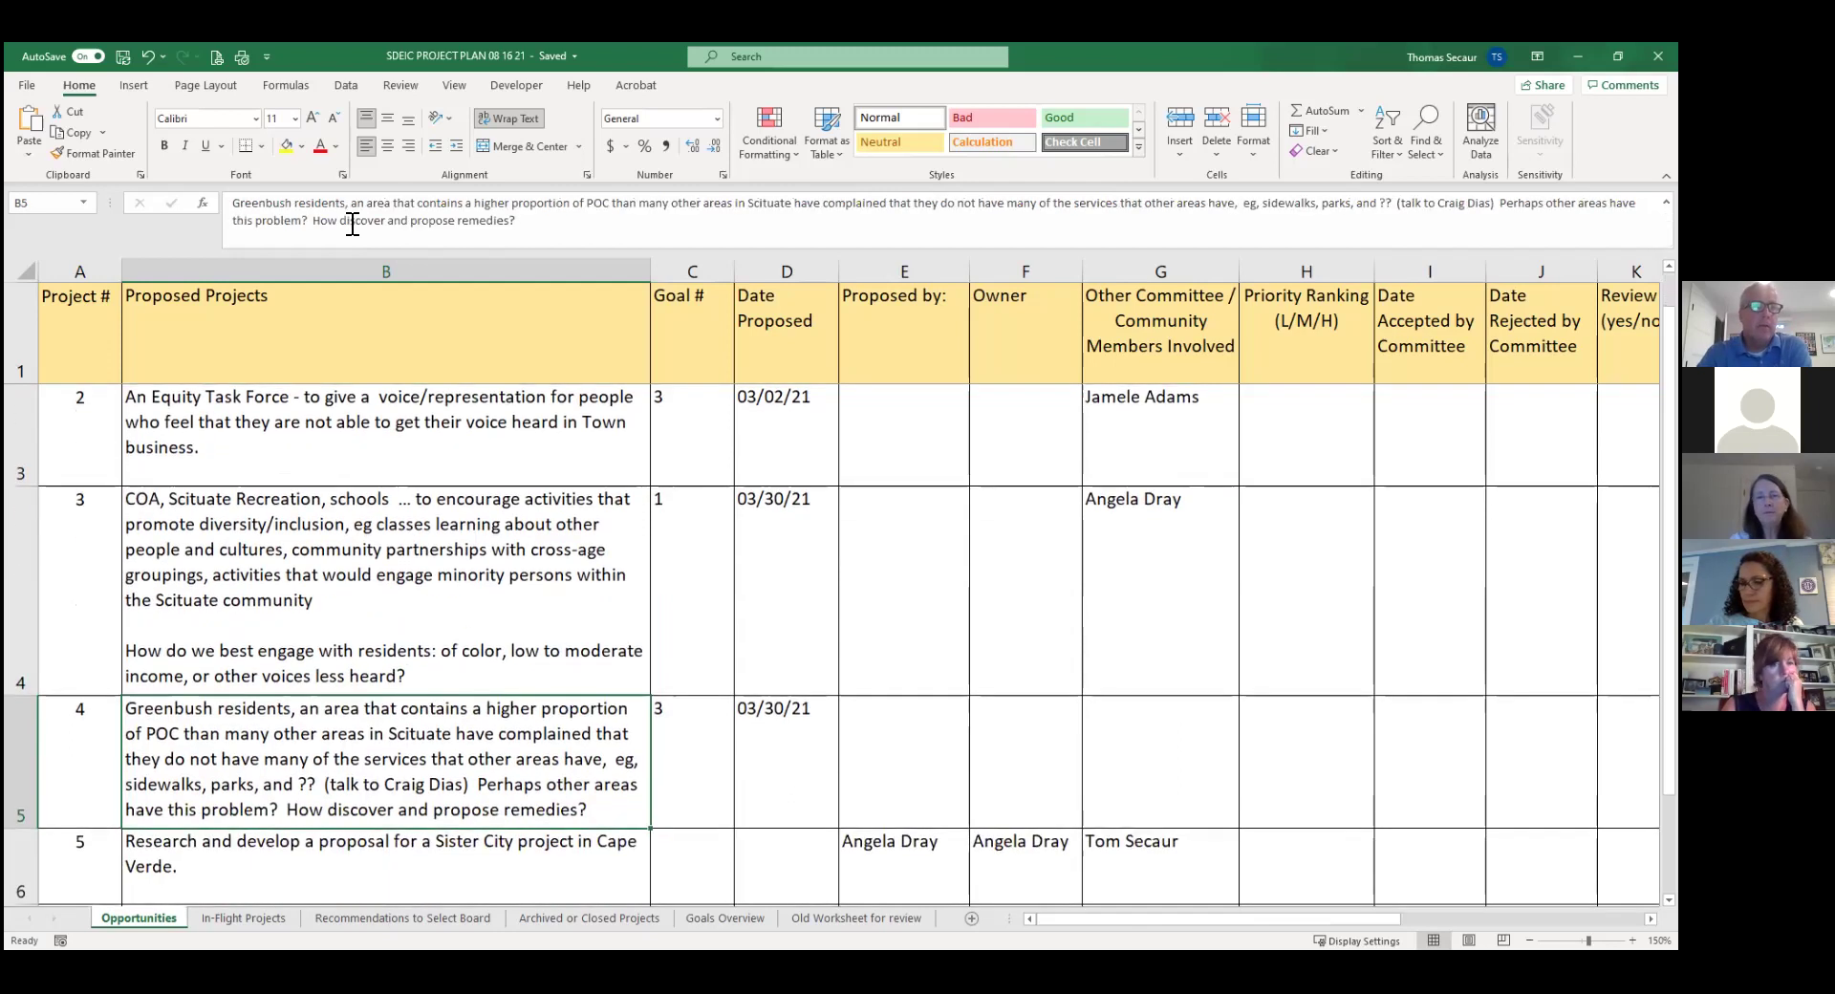
key("Down")
key("Up")
key("Up")
key("Up")
key("Down")
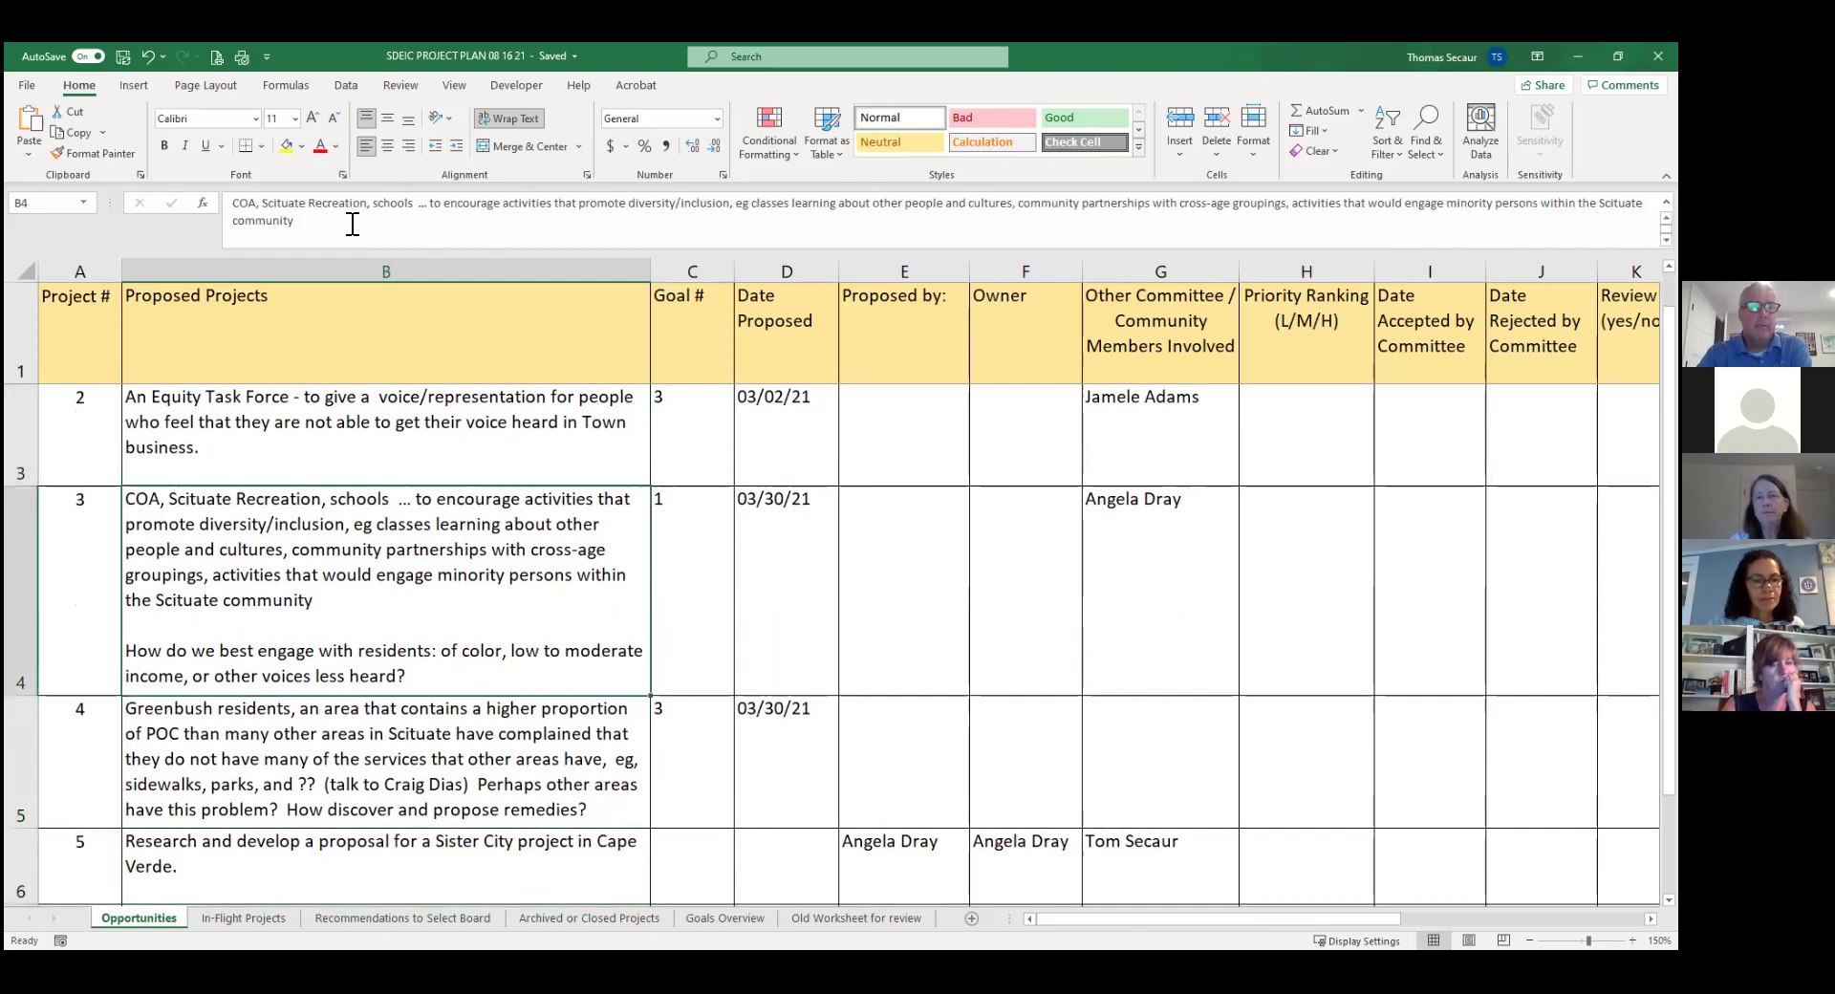
key("Right")
key("Left")
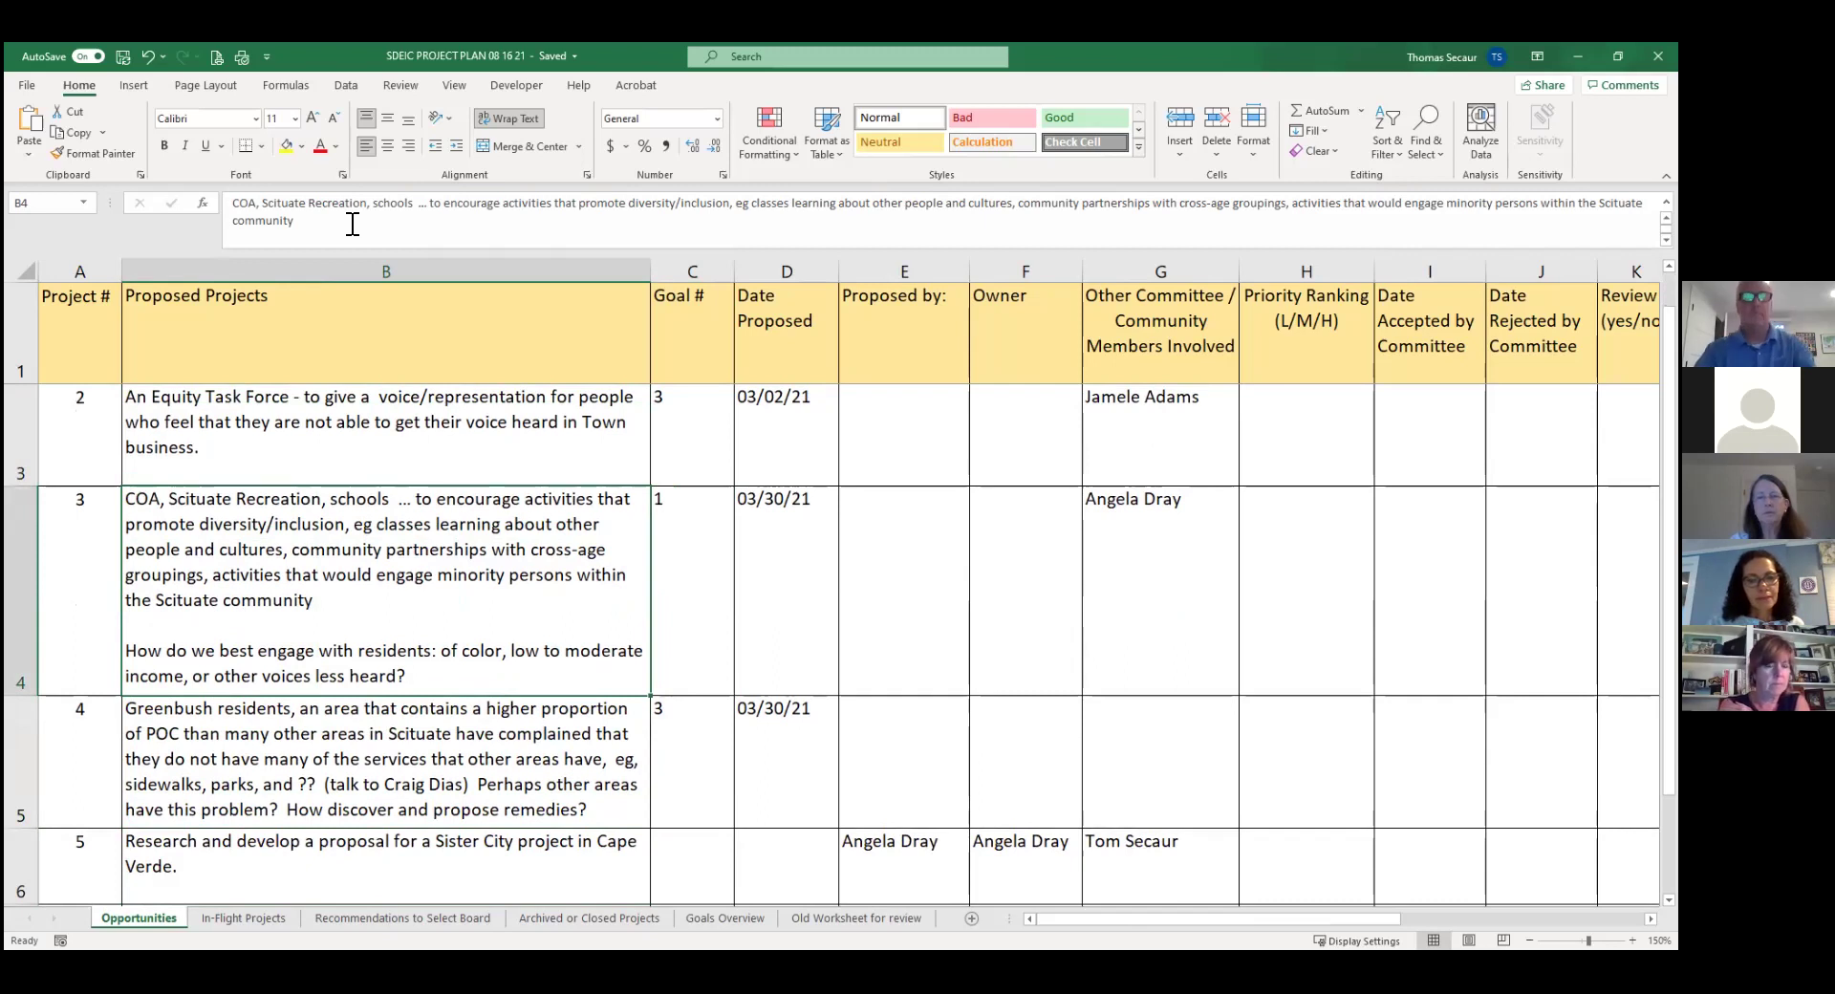
key("Right")
key("Right")
key("Right")
key("Right")
key("Right")
key("Right")
key("Right")
key("Right")
key("Right")
key("Right")
key("Right")
key("Right")
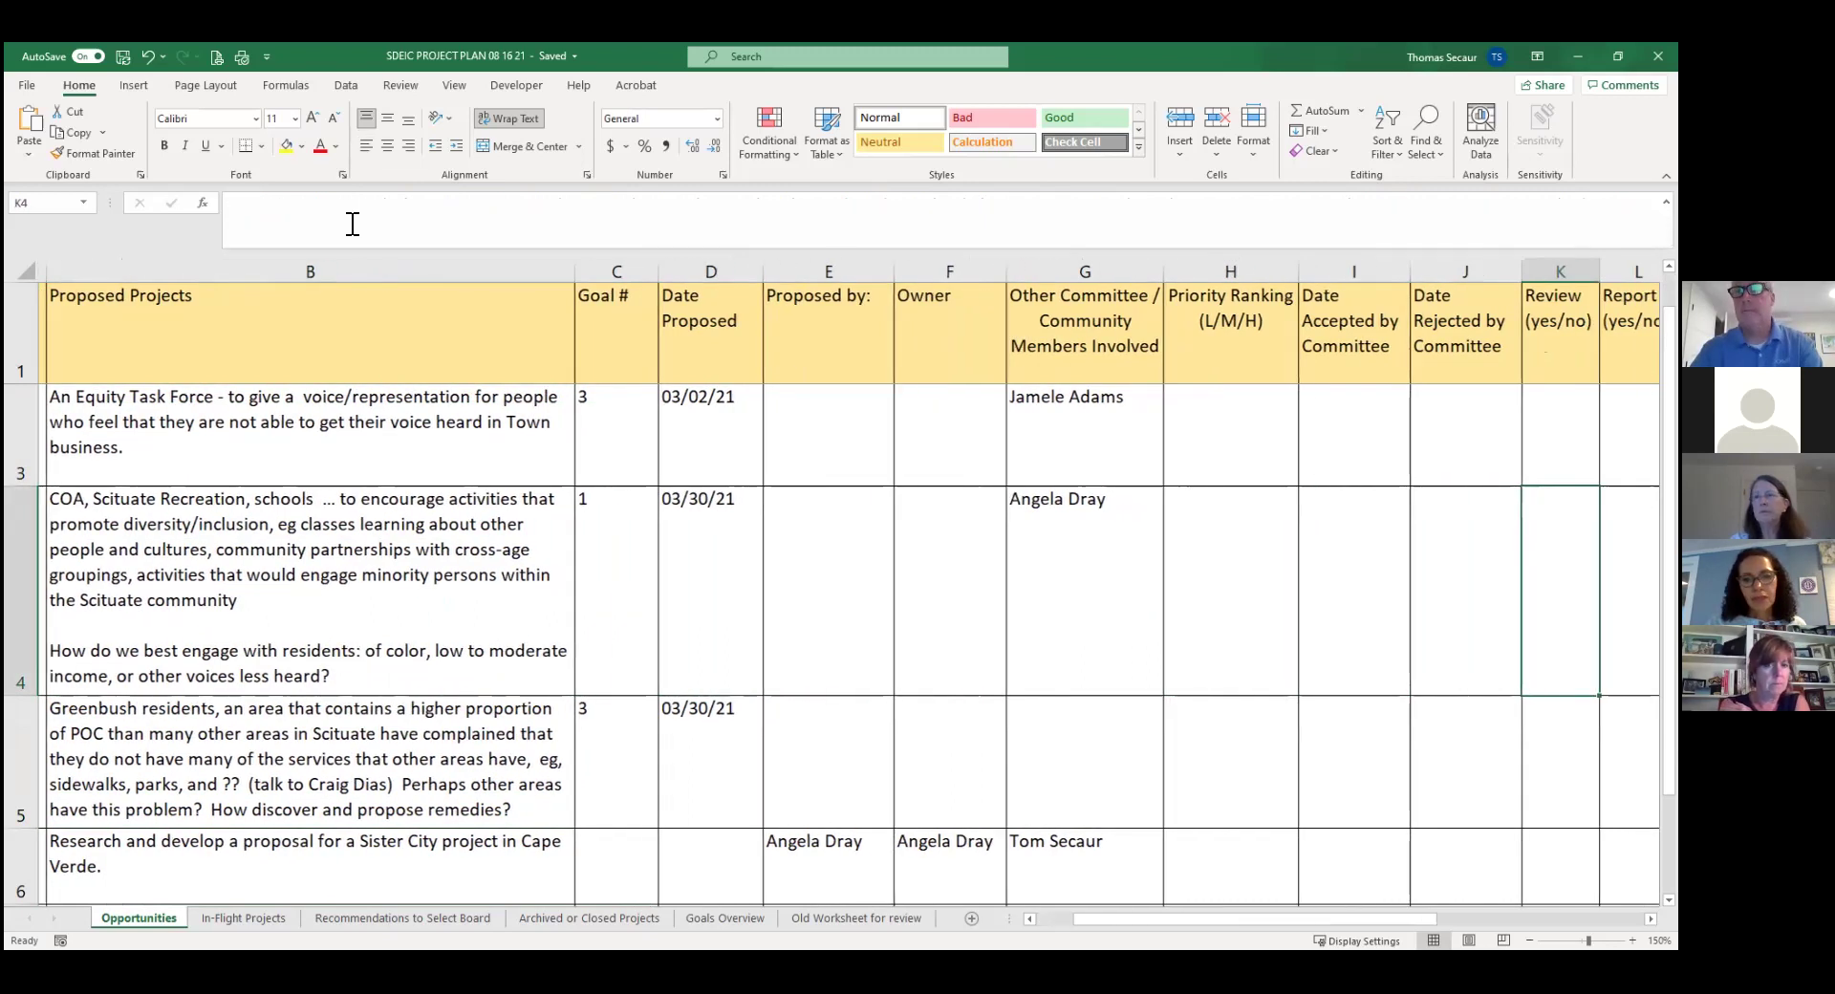
key("Left")
key("Left")
key("Left")
key("Left")
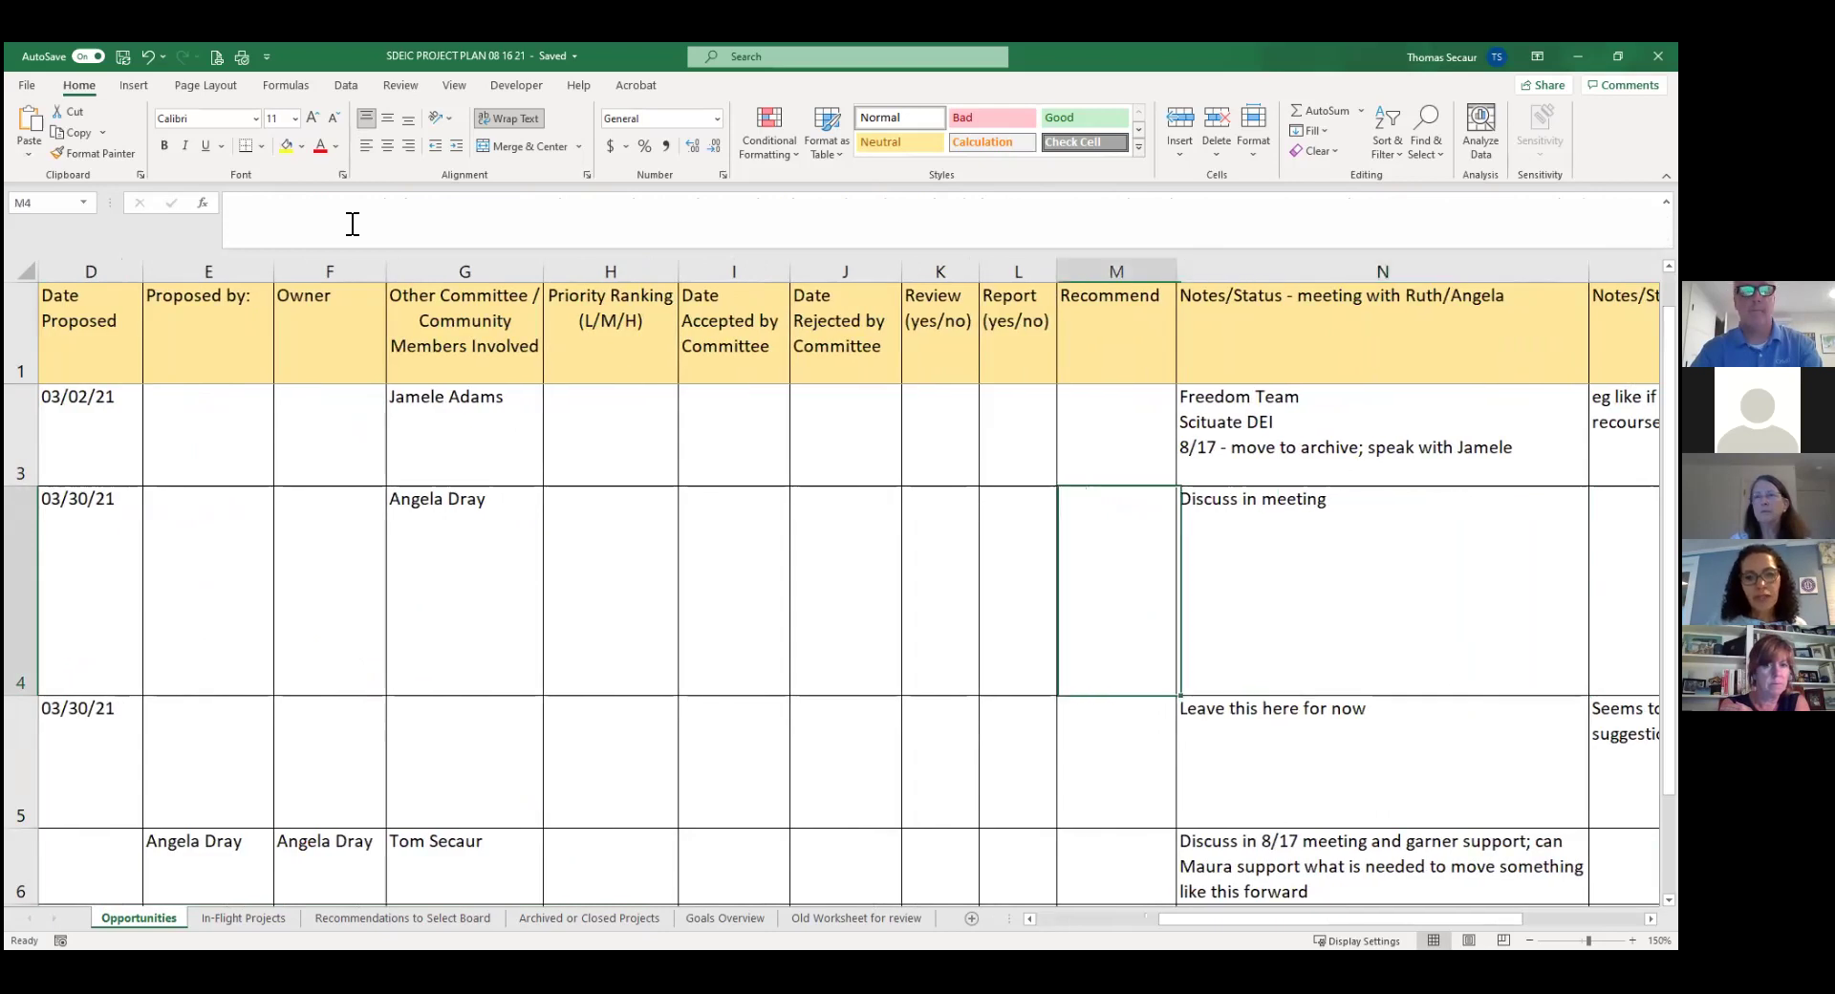
key("Left")
key("Left")
key("Left")
key("Left")
key("Left")
key("Left")
key("Left")
key("Left")
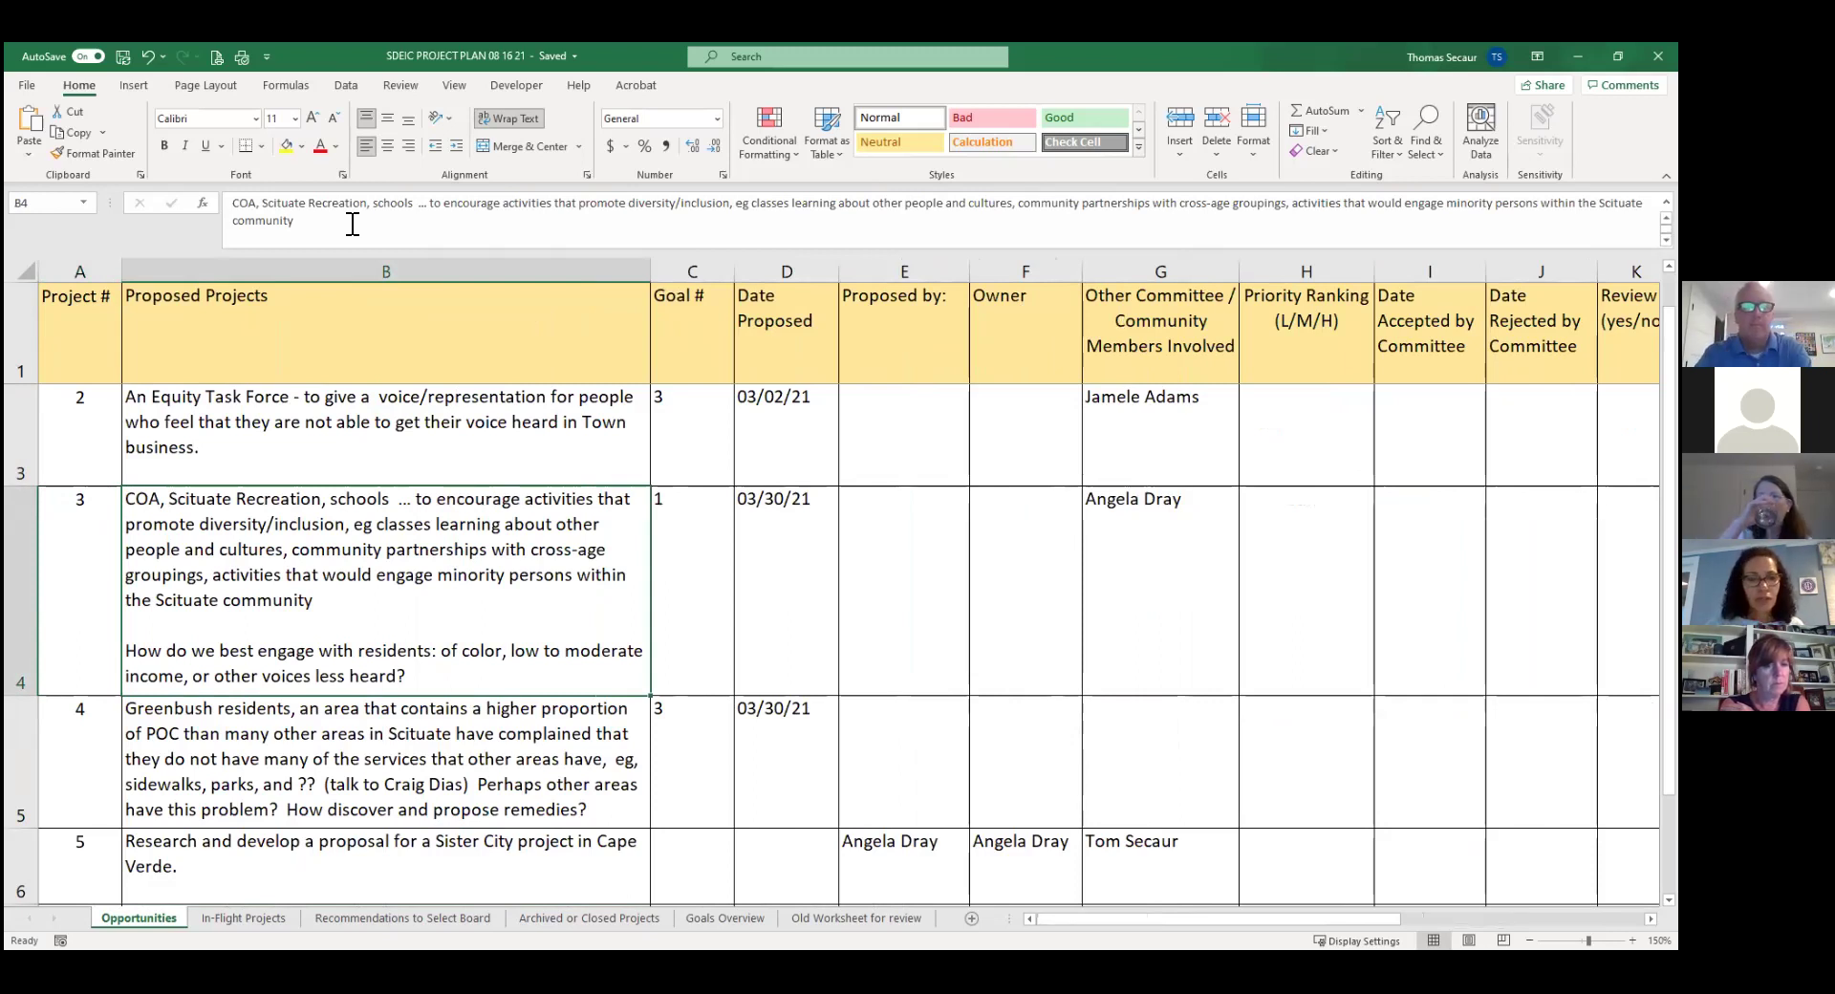
key("Right")
key("Right")
key("Right")
key("Right")
key("Right")
key("Right")
key("Right")
key("Right")
key("Right")
key("Right")
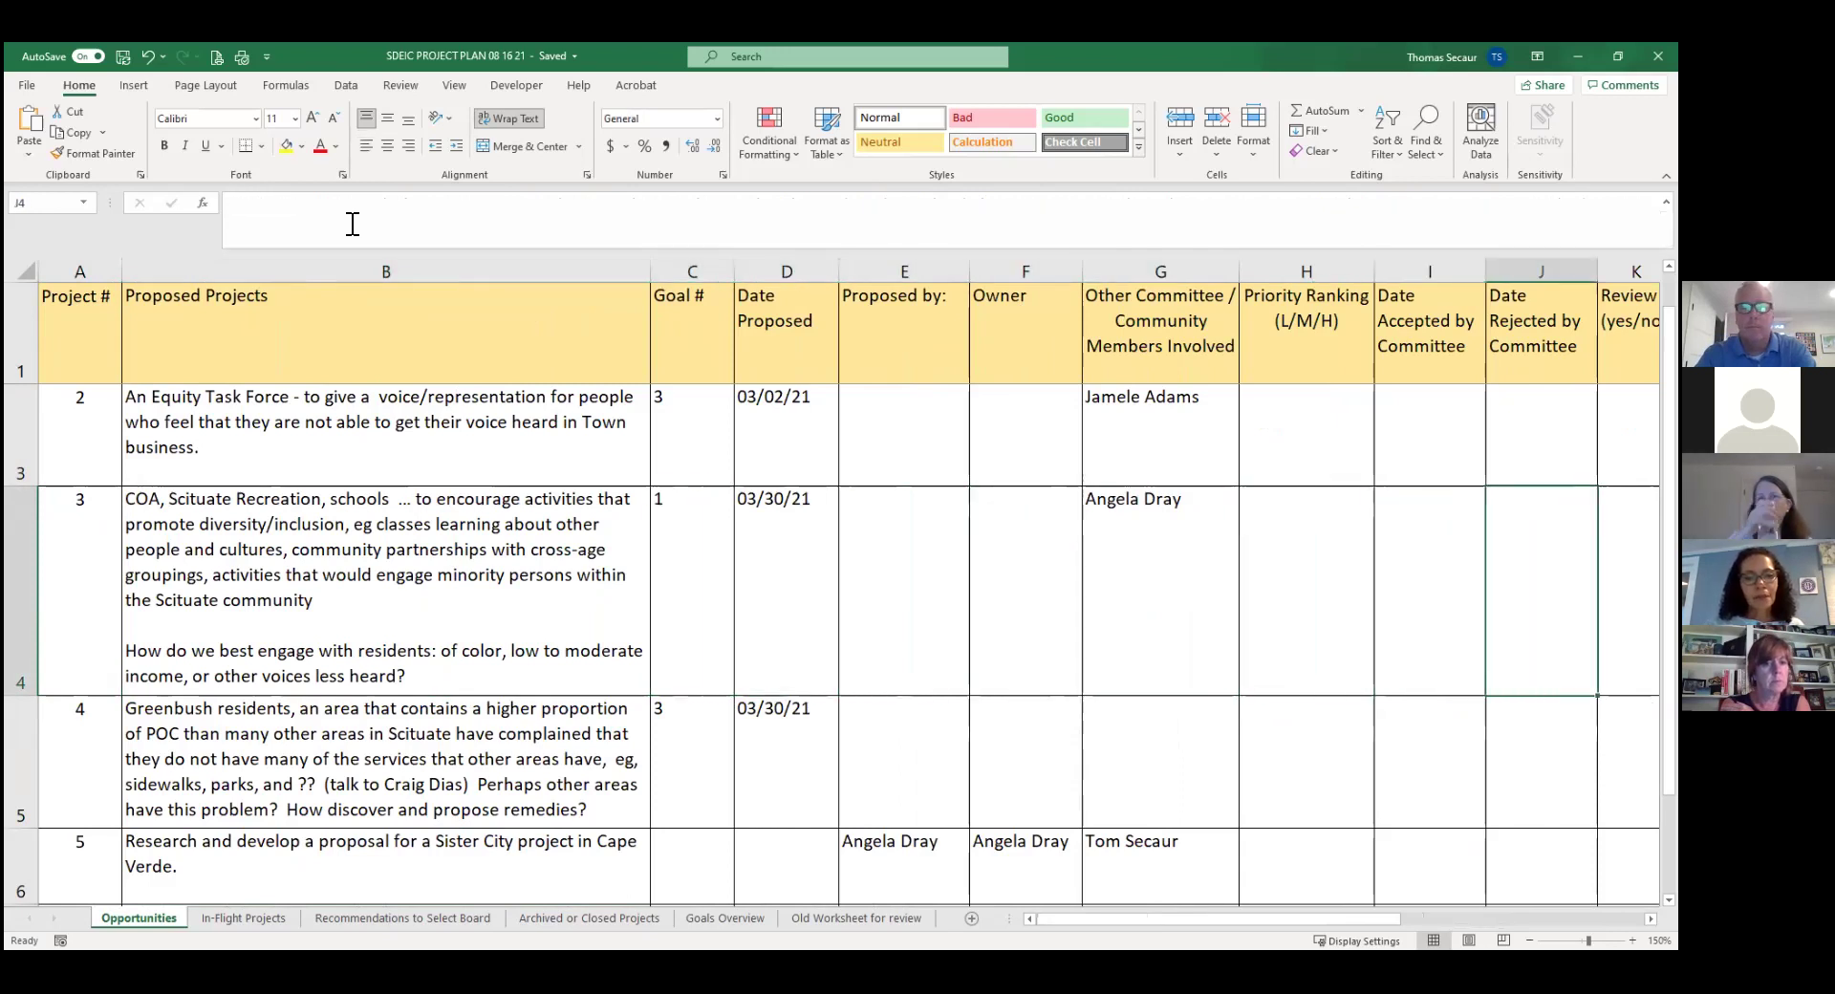
key("Right")
key("Right")
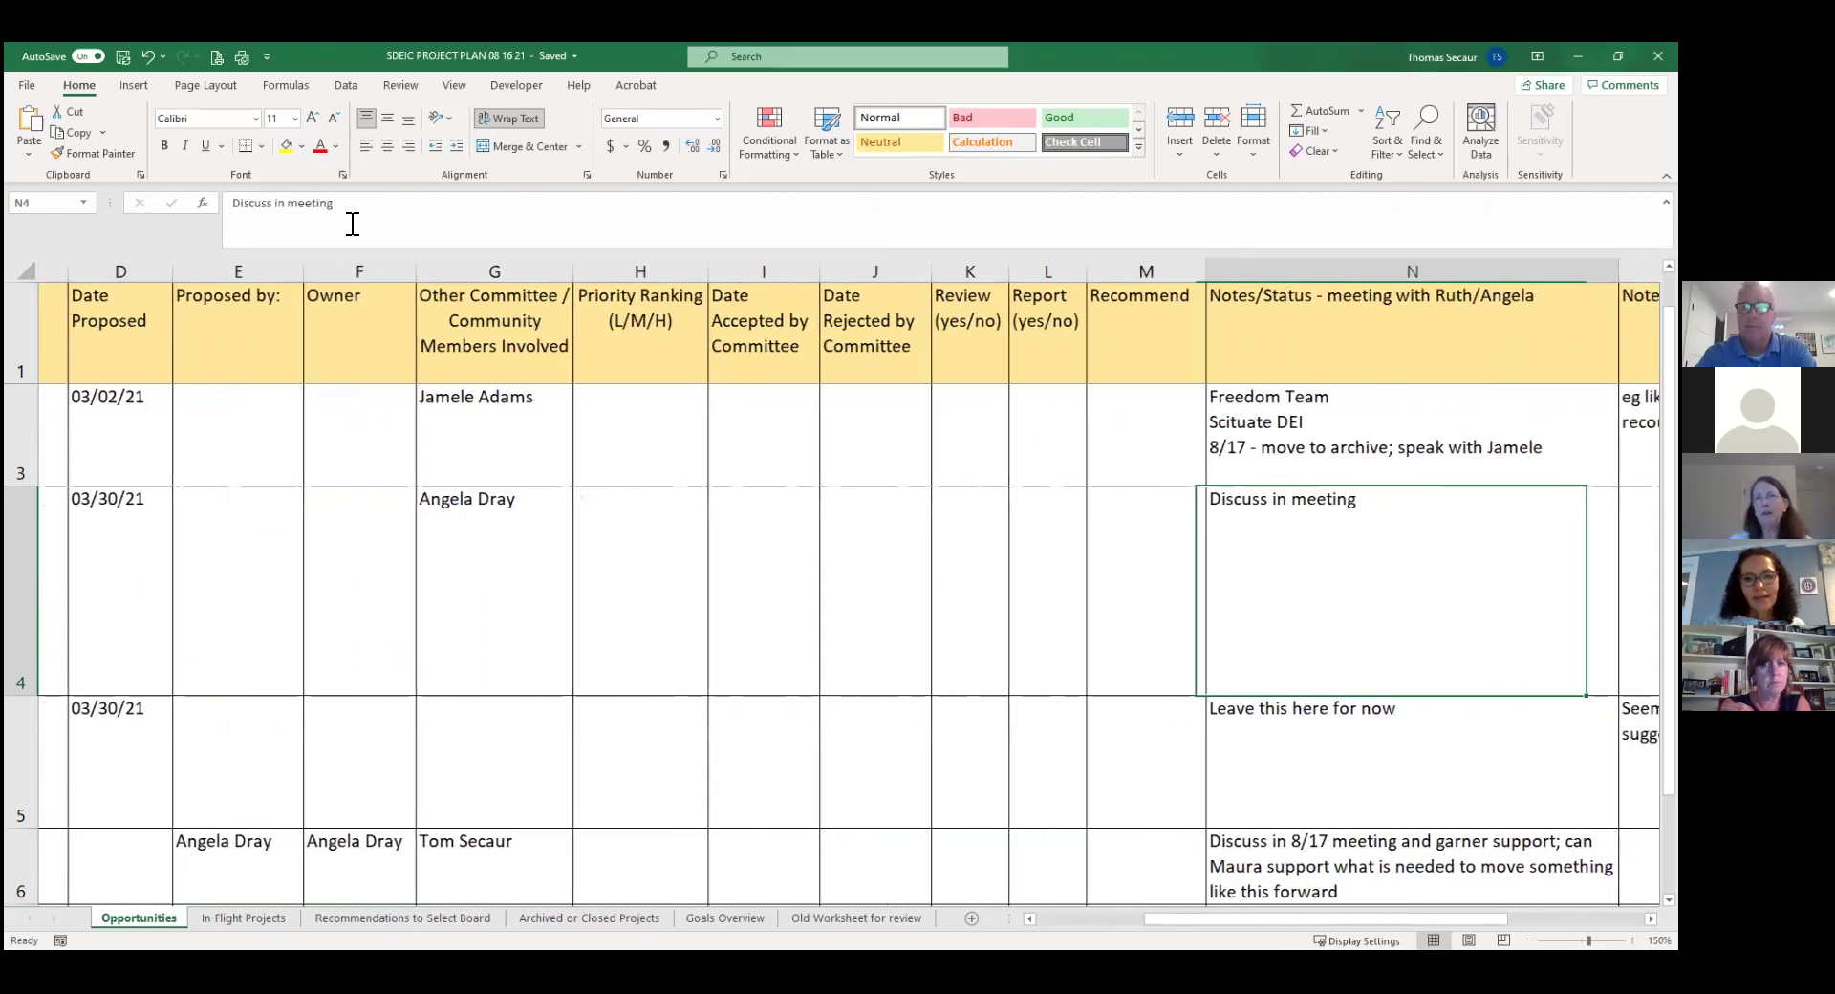
Add the line '8/17 - some being addressed already in community, library, and the schools' to project 3's note.
left_click(354, 203)
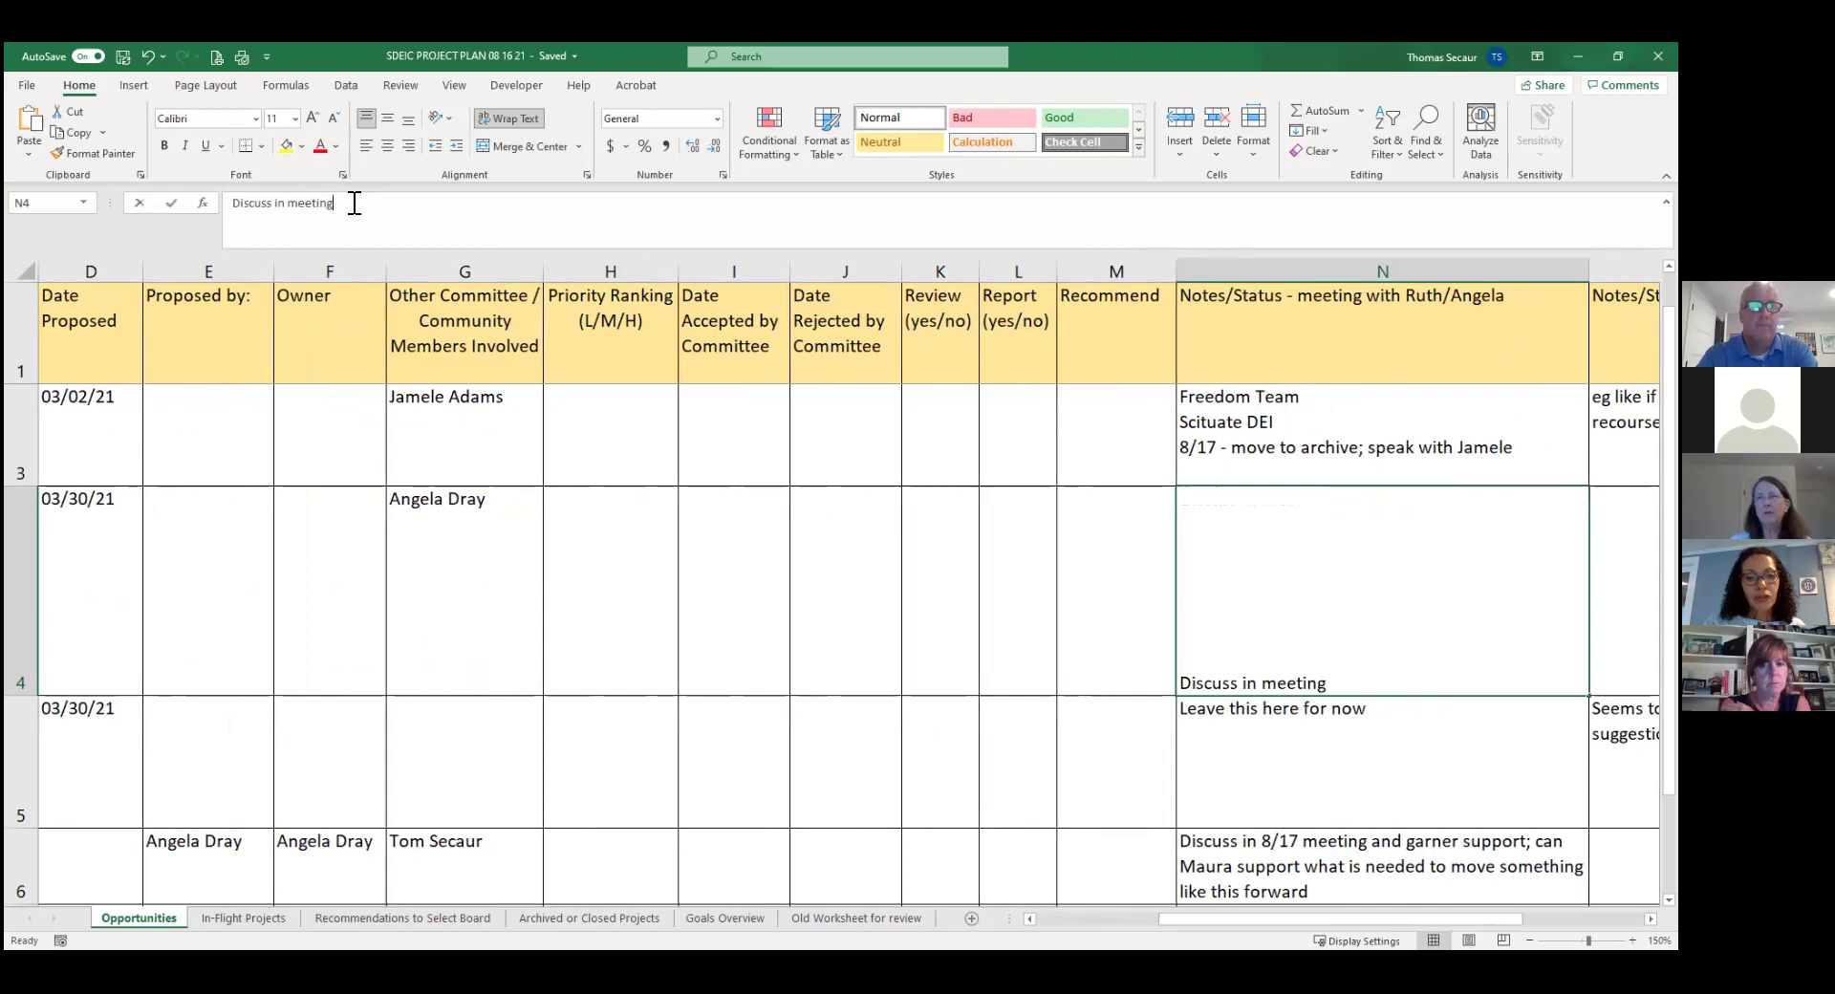
key("alt+Return")
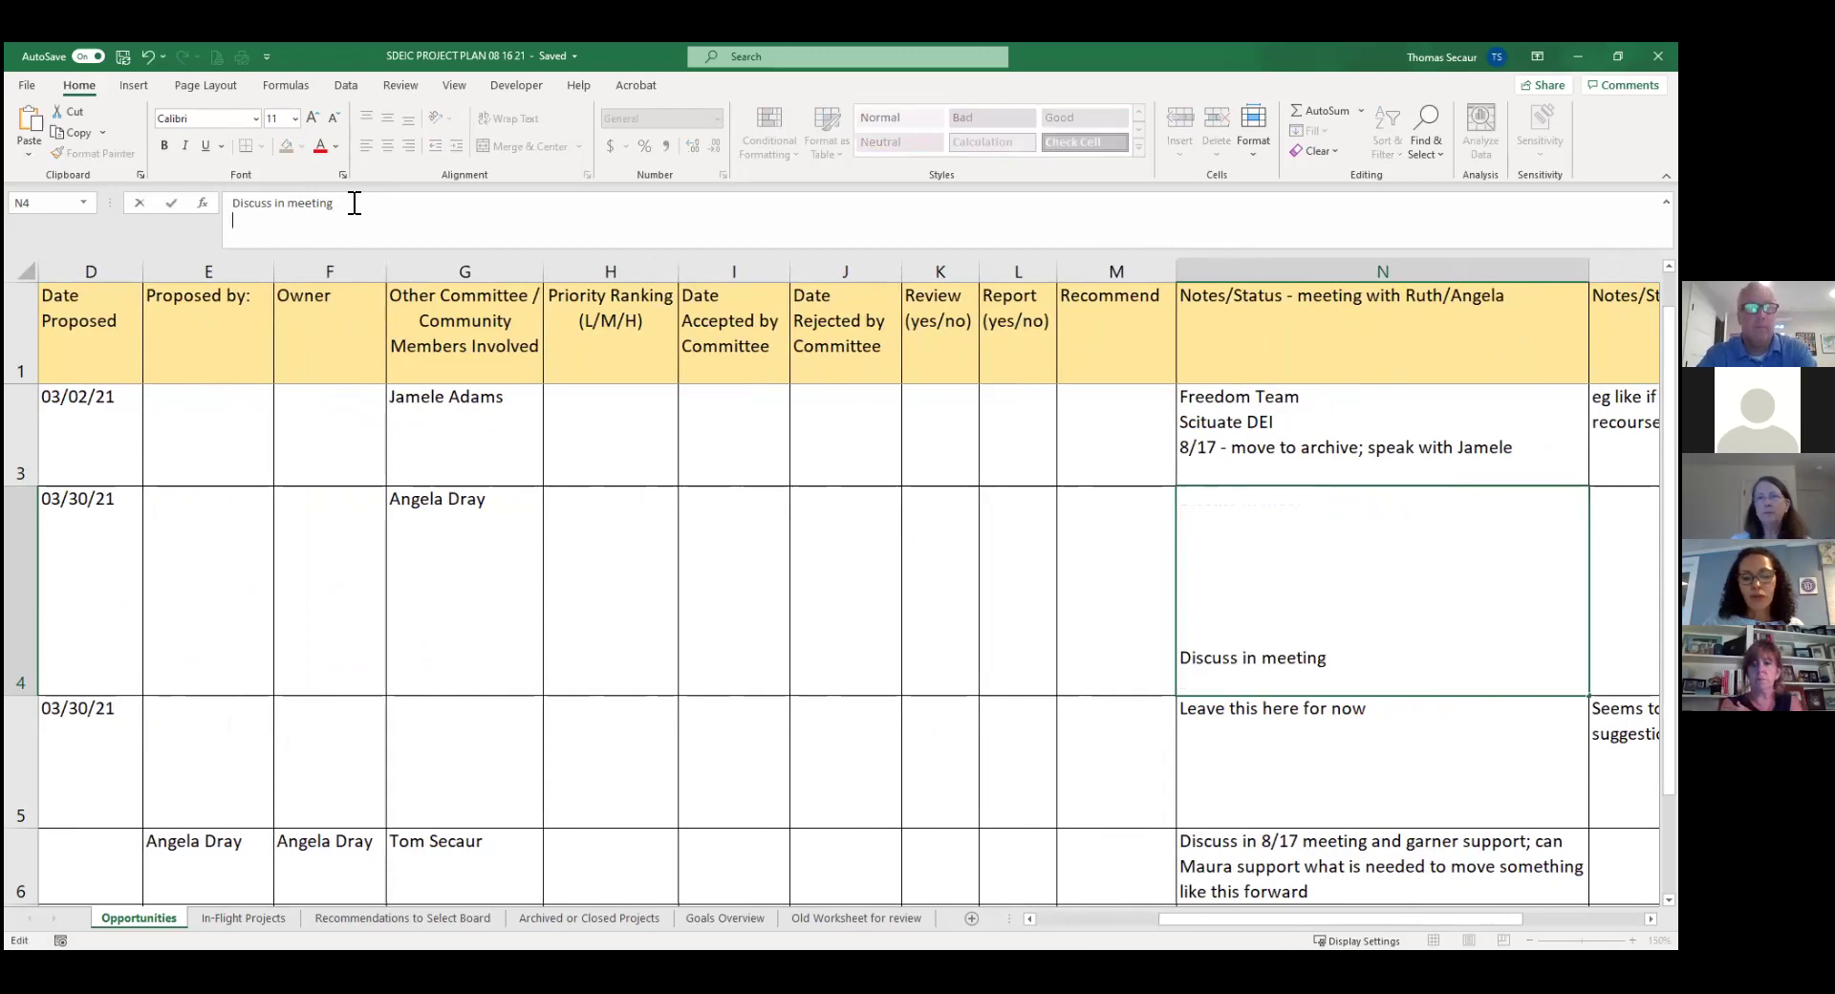
type("8/17 - some being addressed ")
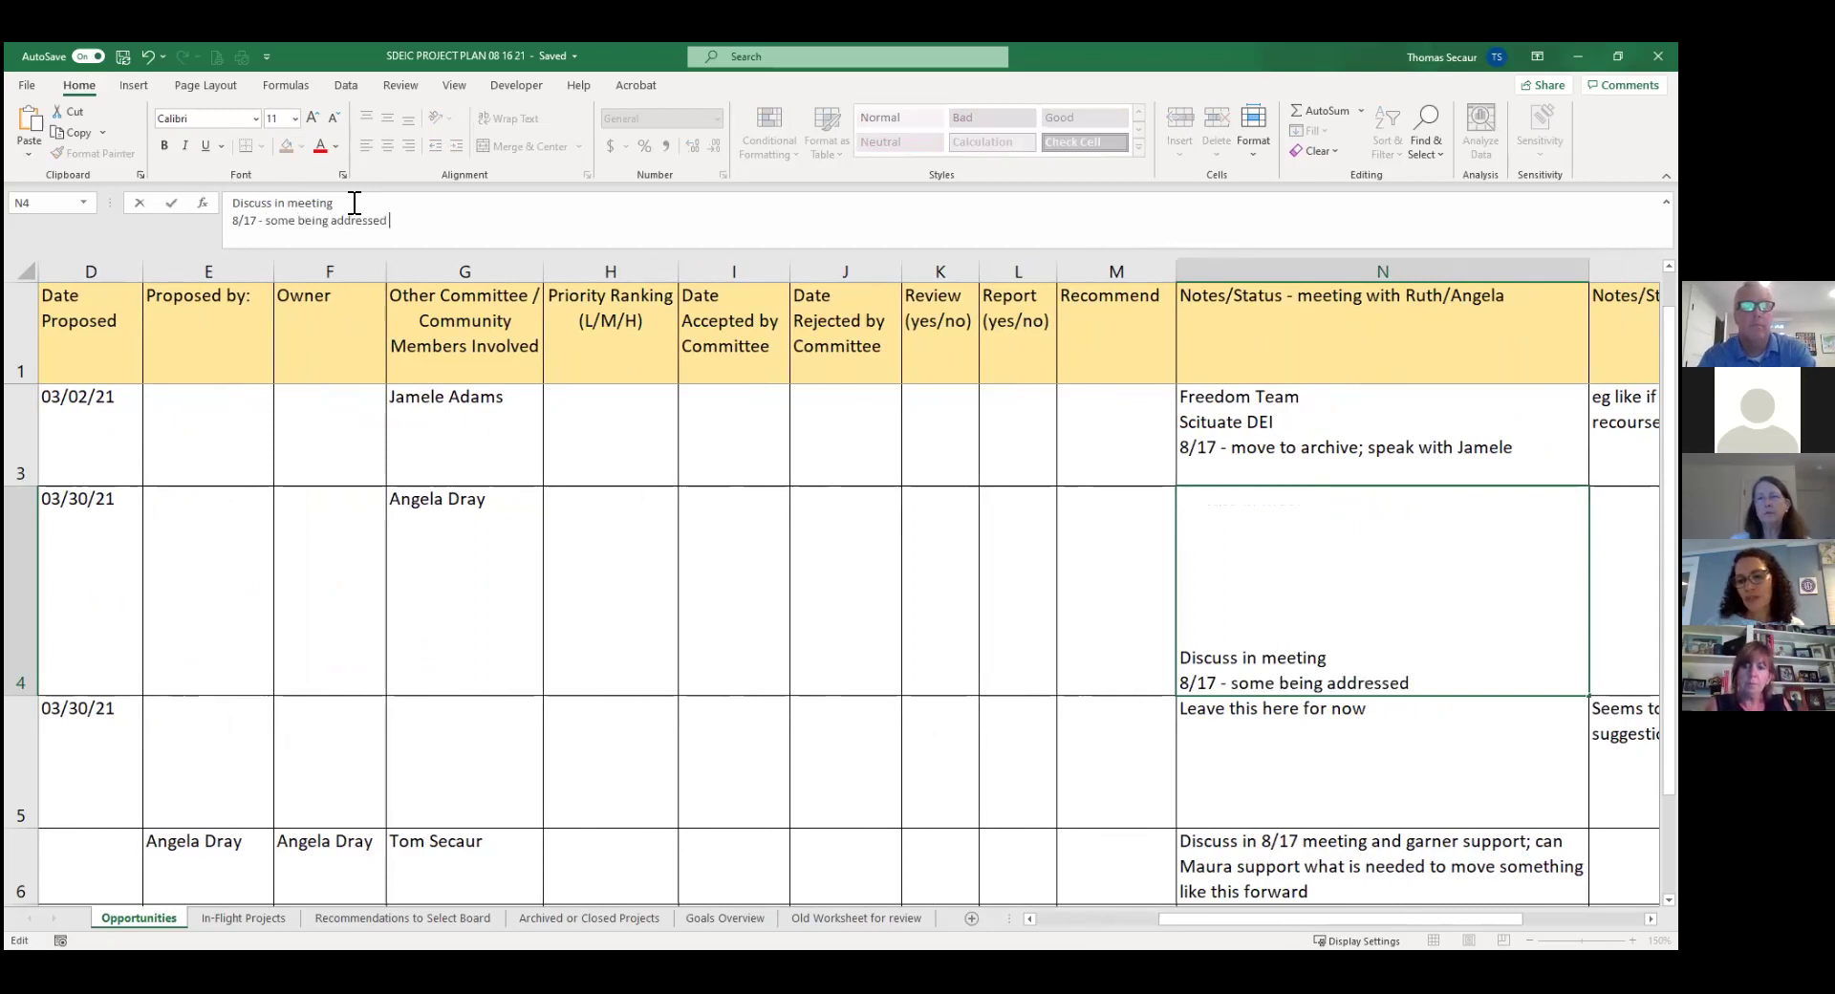
type("already in communi")
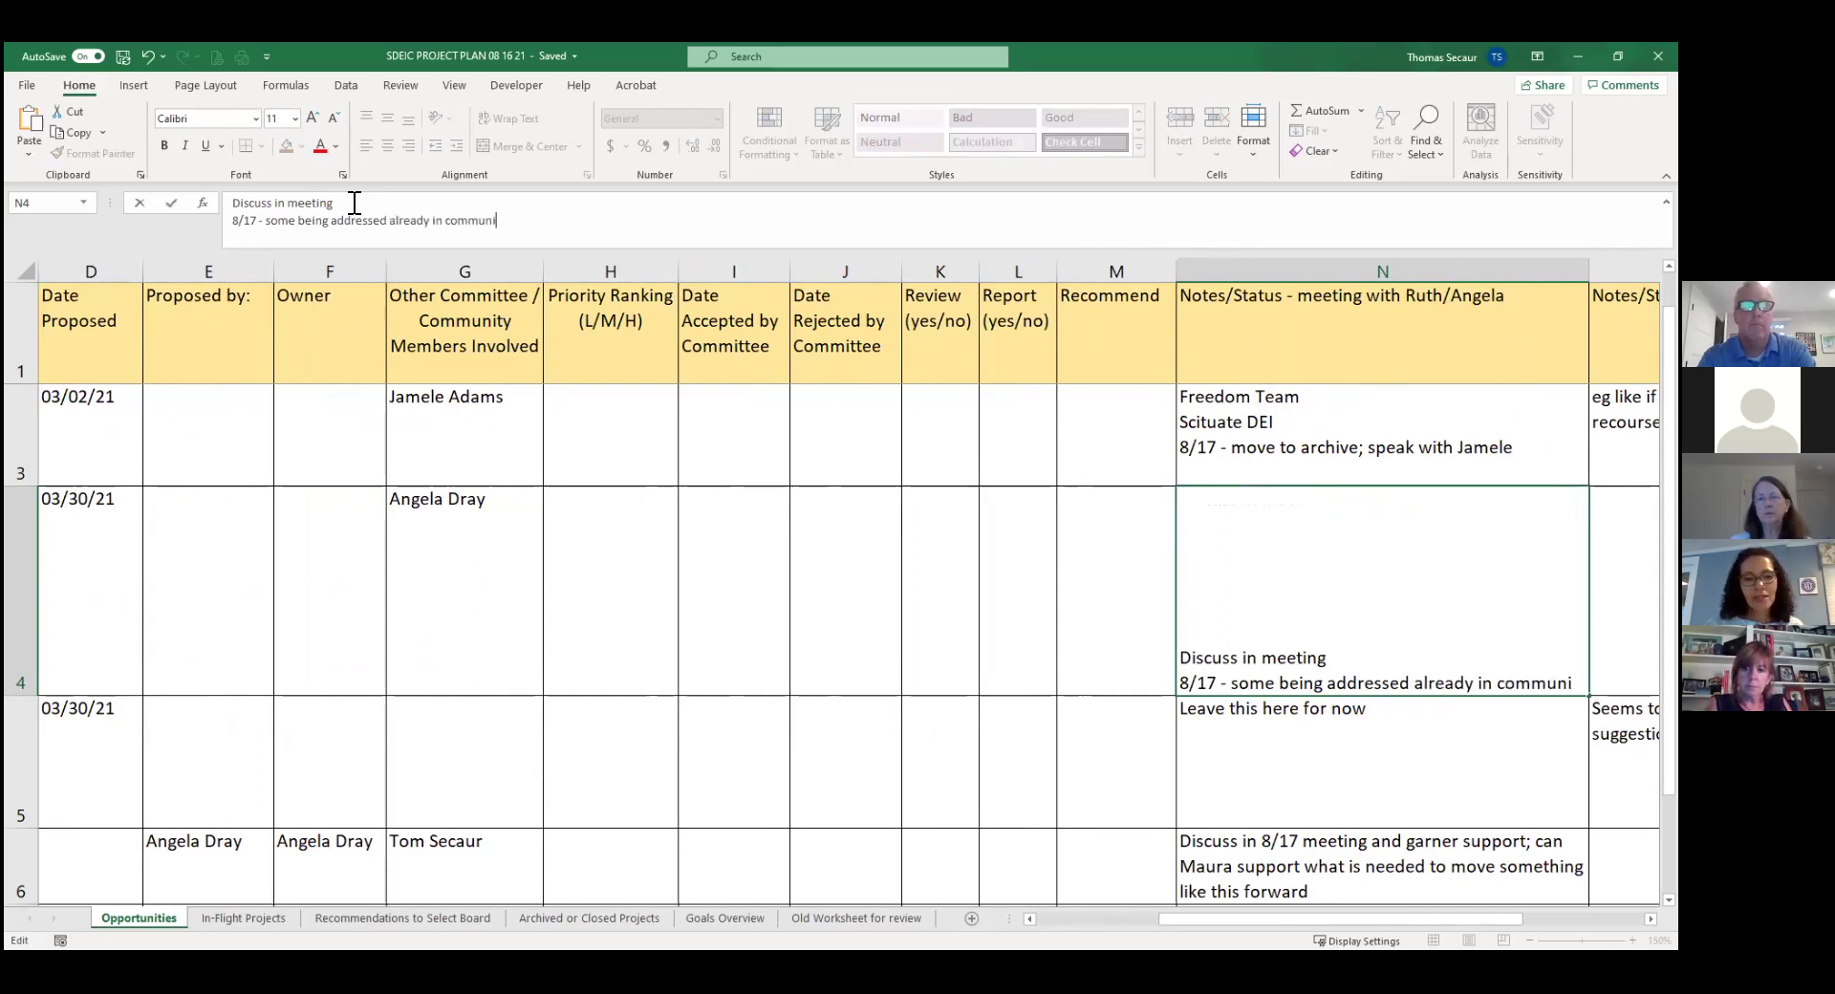
type("ty and the schools")
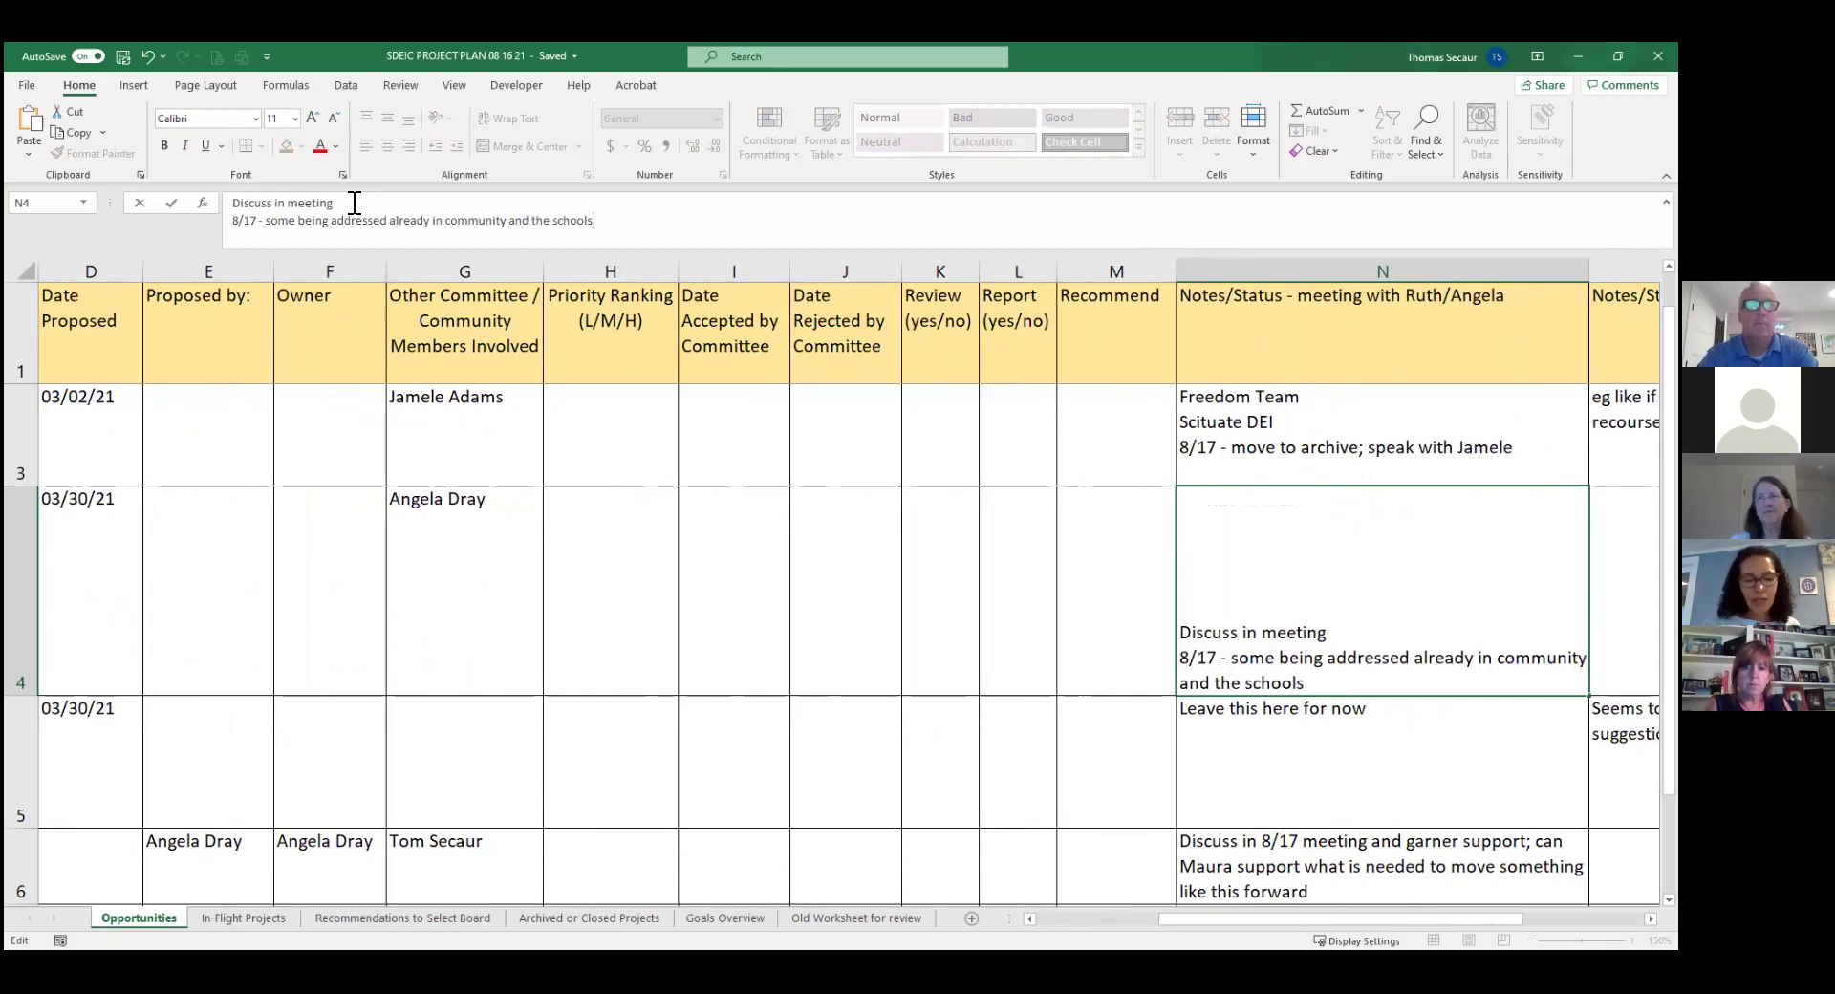
key("Left")
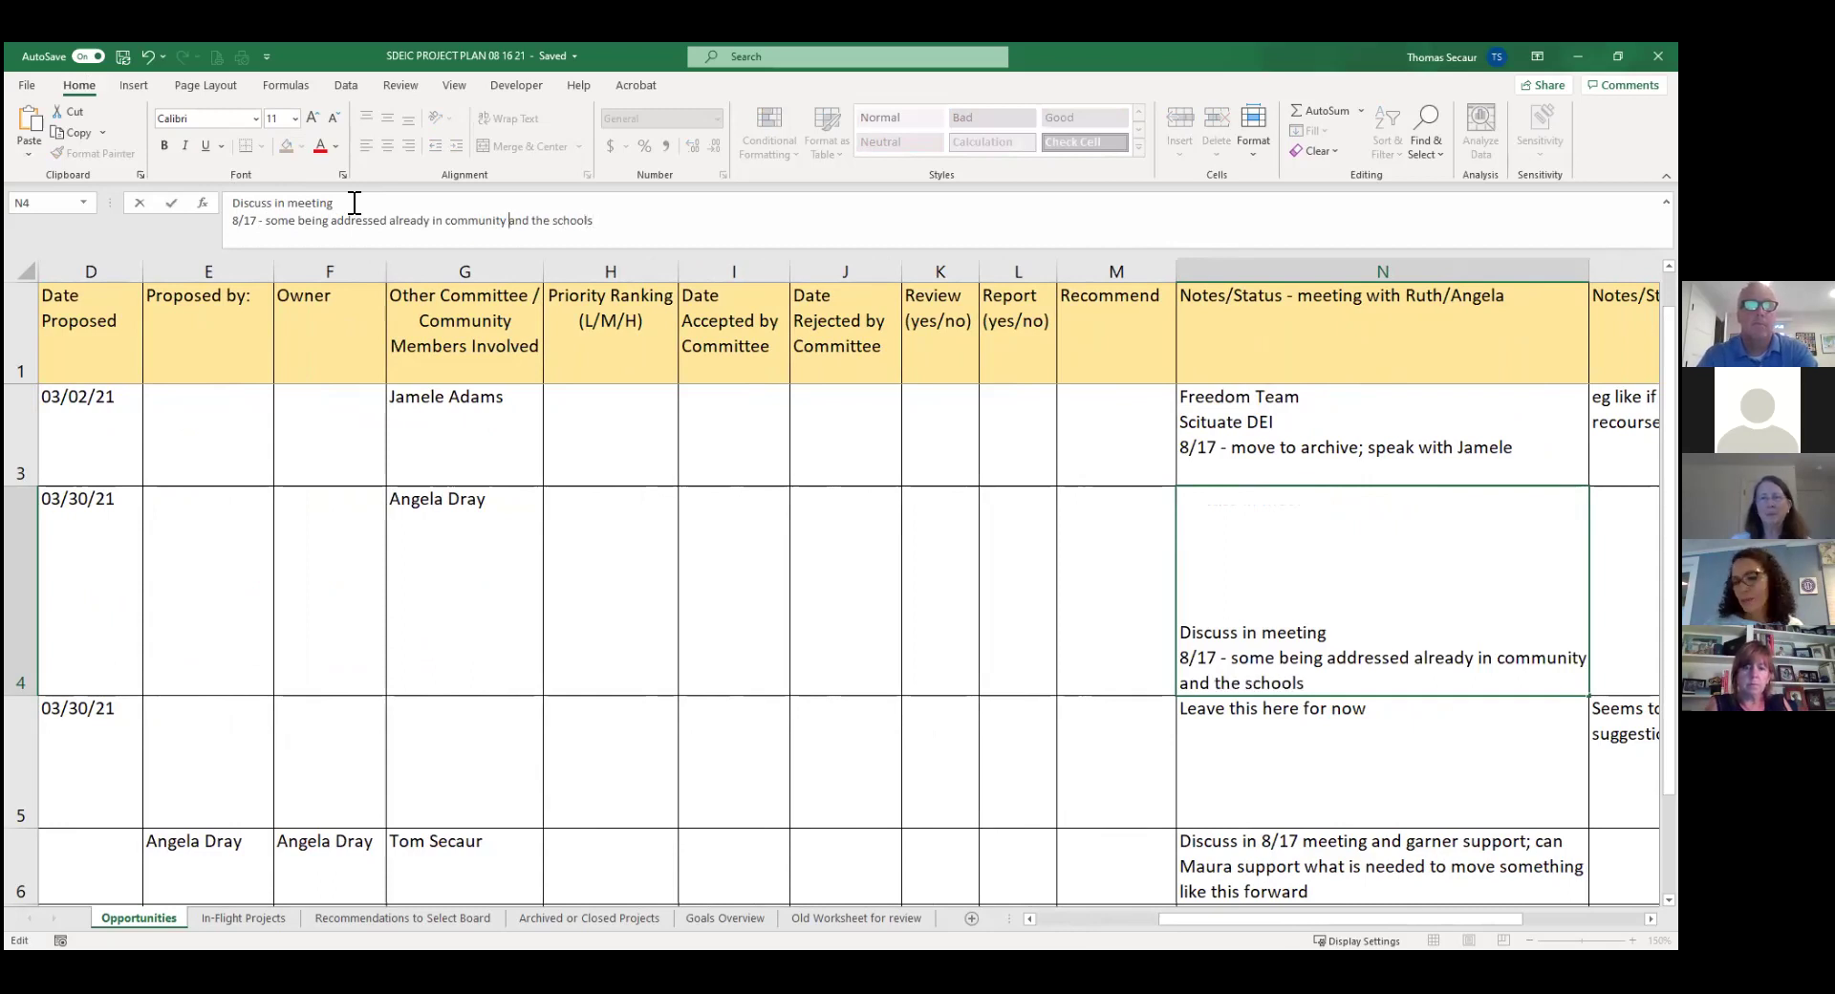
type(", b")
key("BackSpace")
type("l")
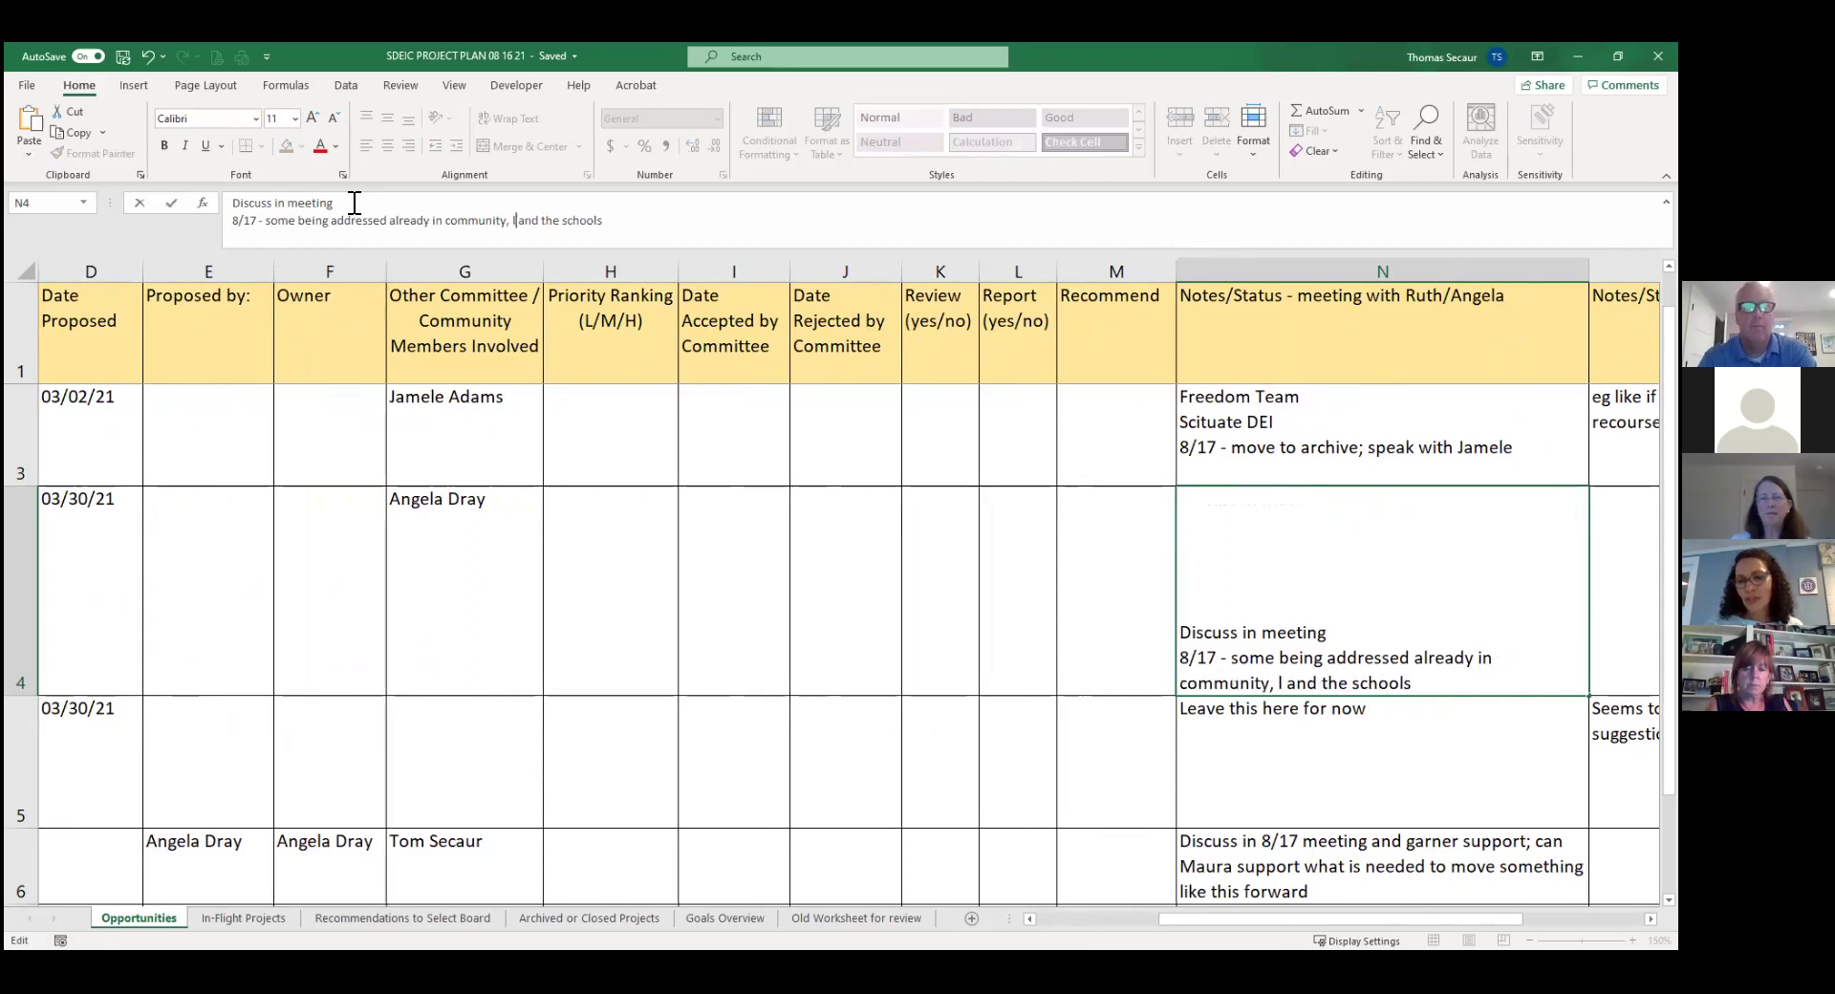
type("ibrary,")
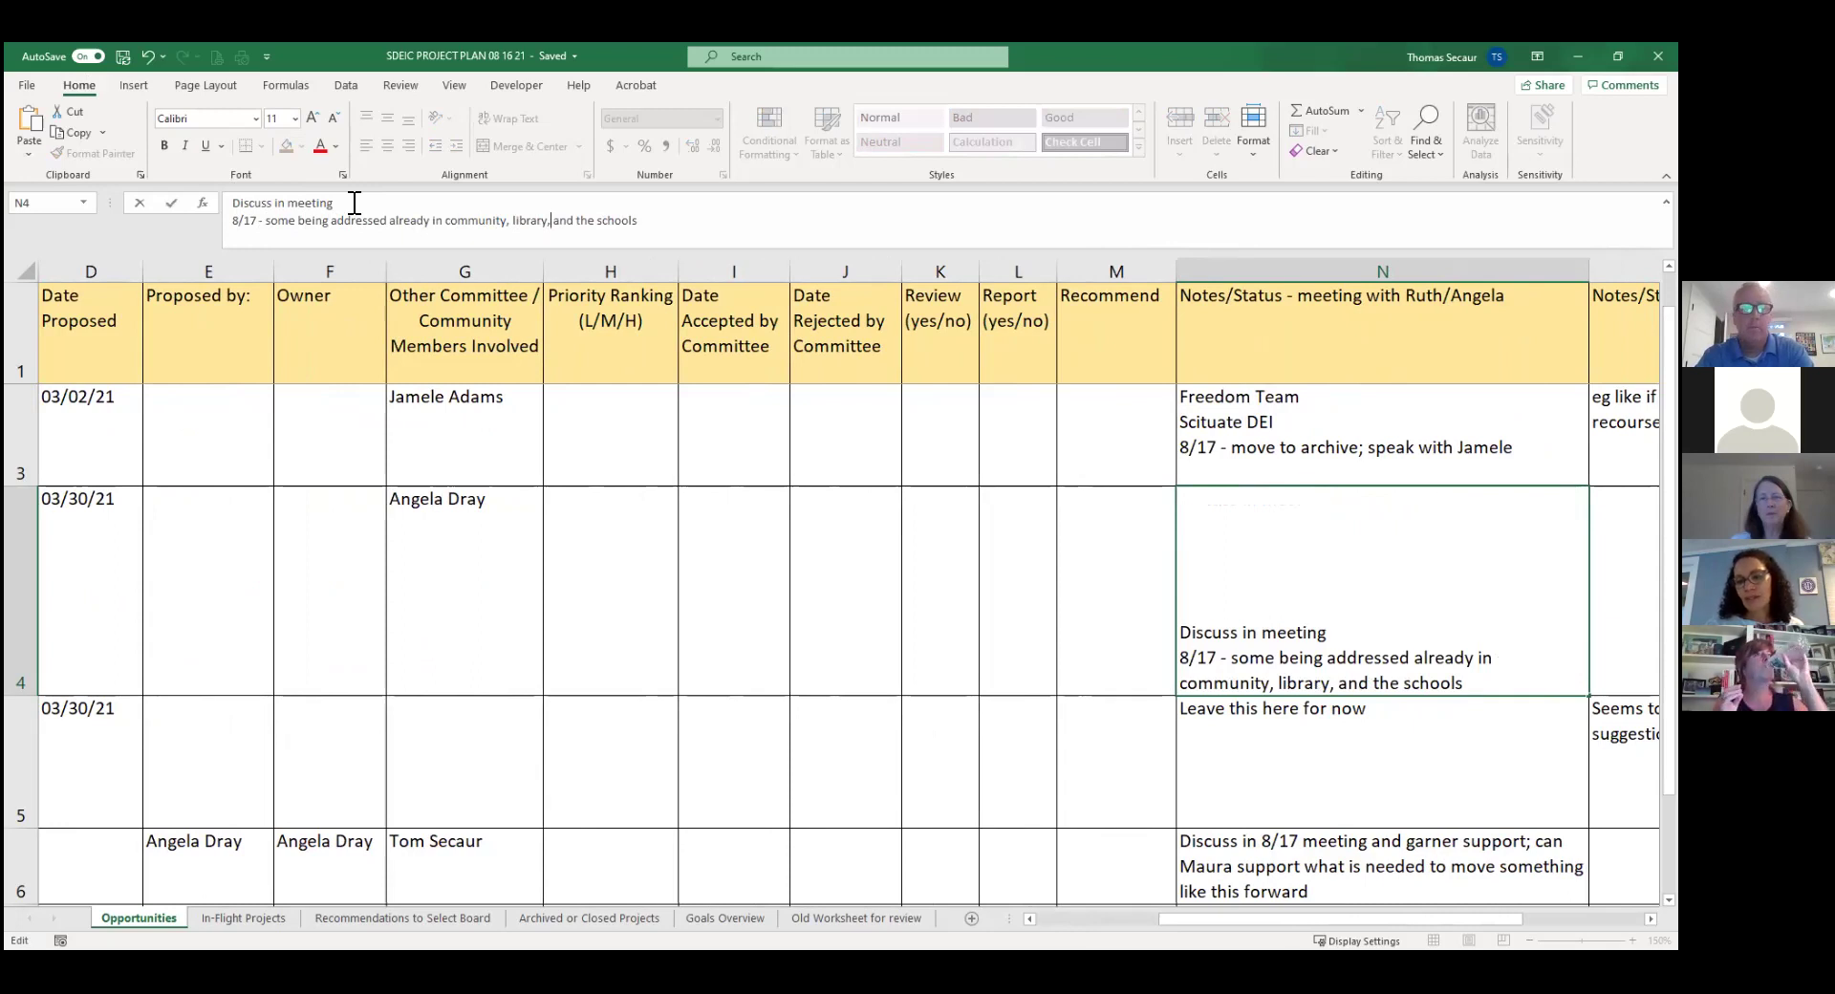
key("ctrl+Return")
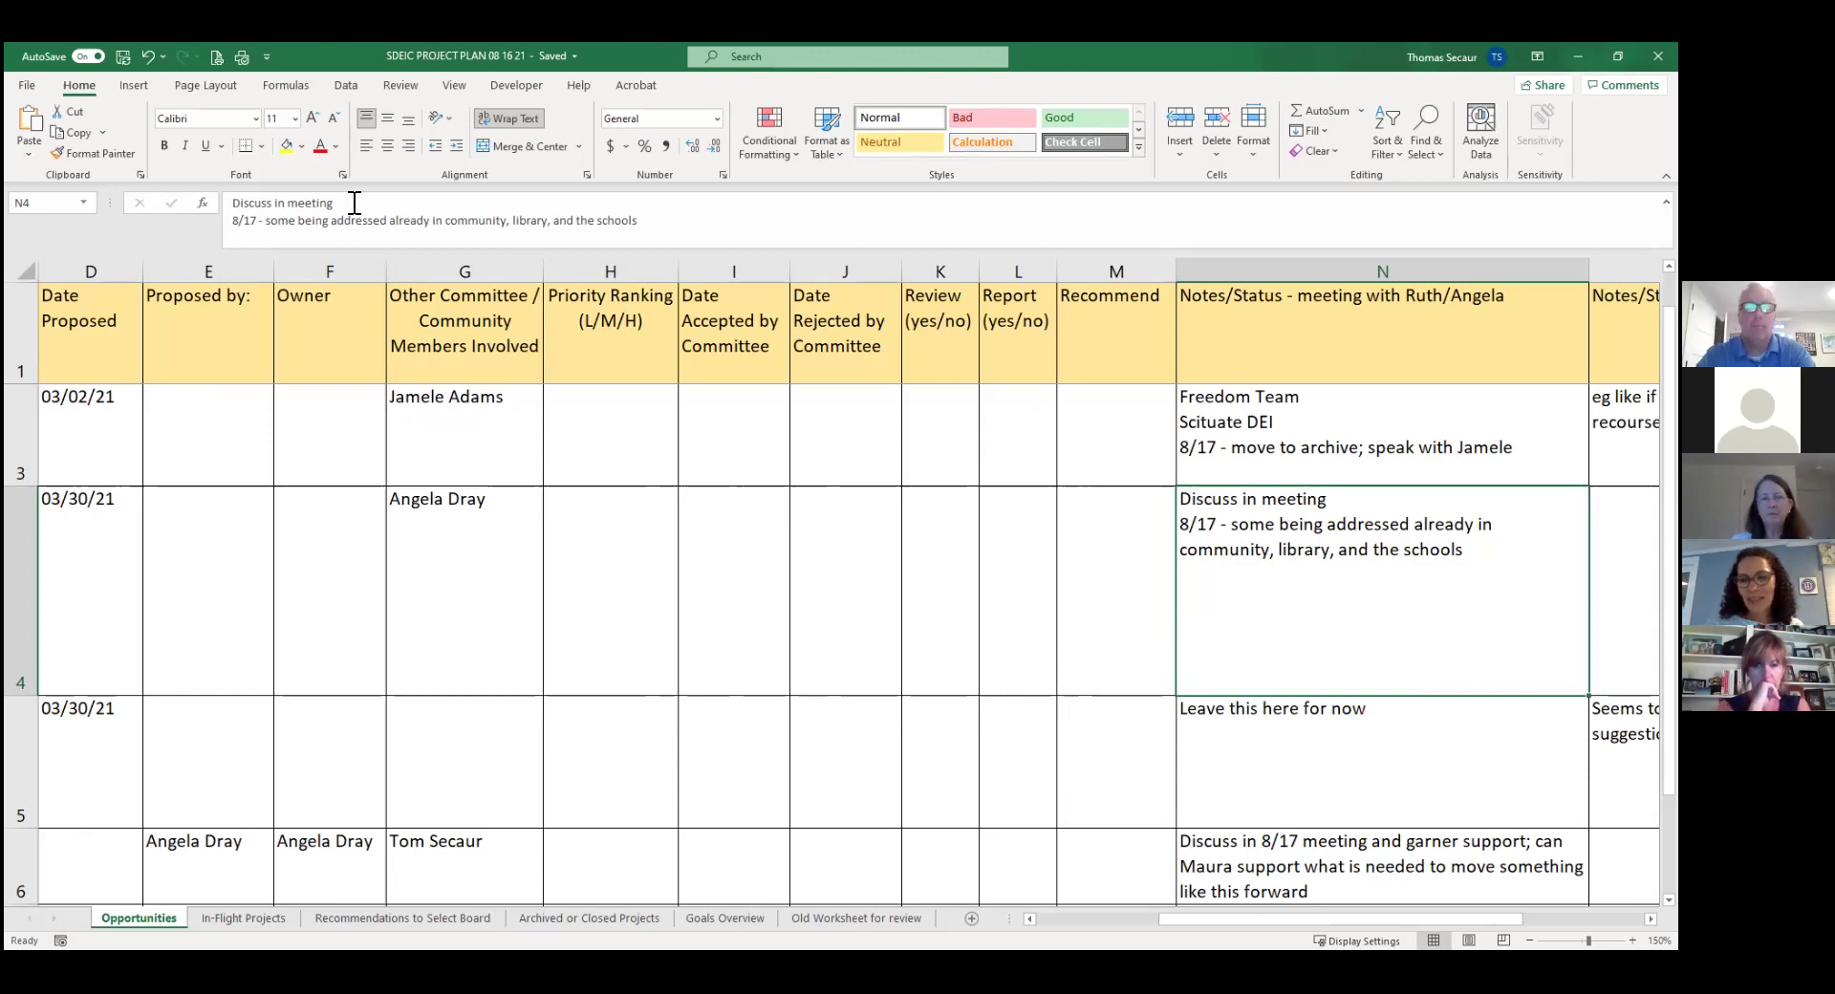
Append '....will be split up as appropriate' to project 3's note in N4.
left_click(658, 217)
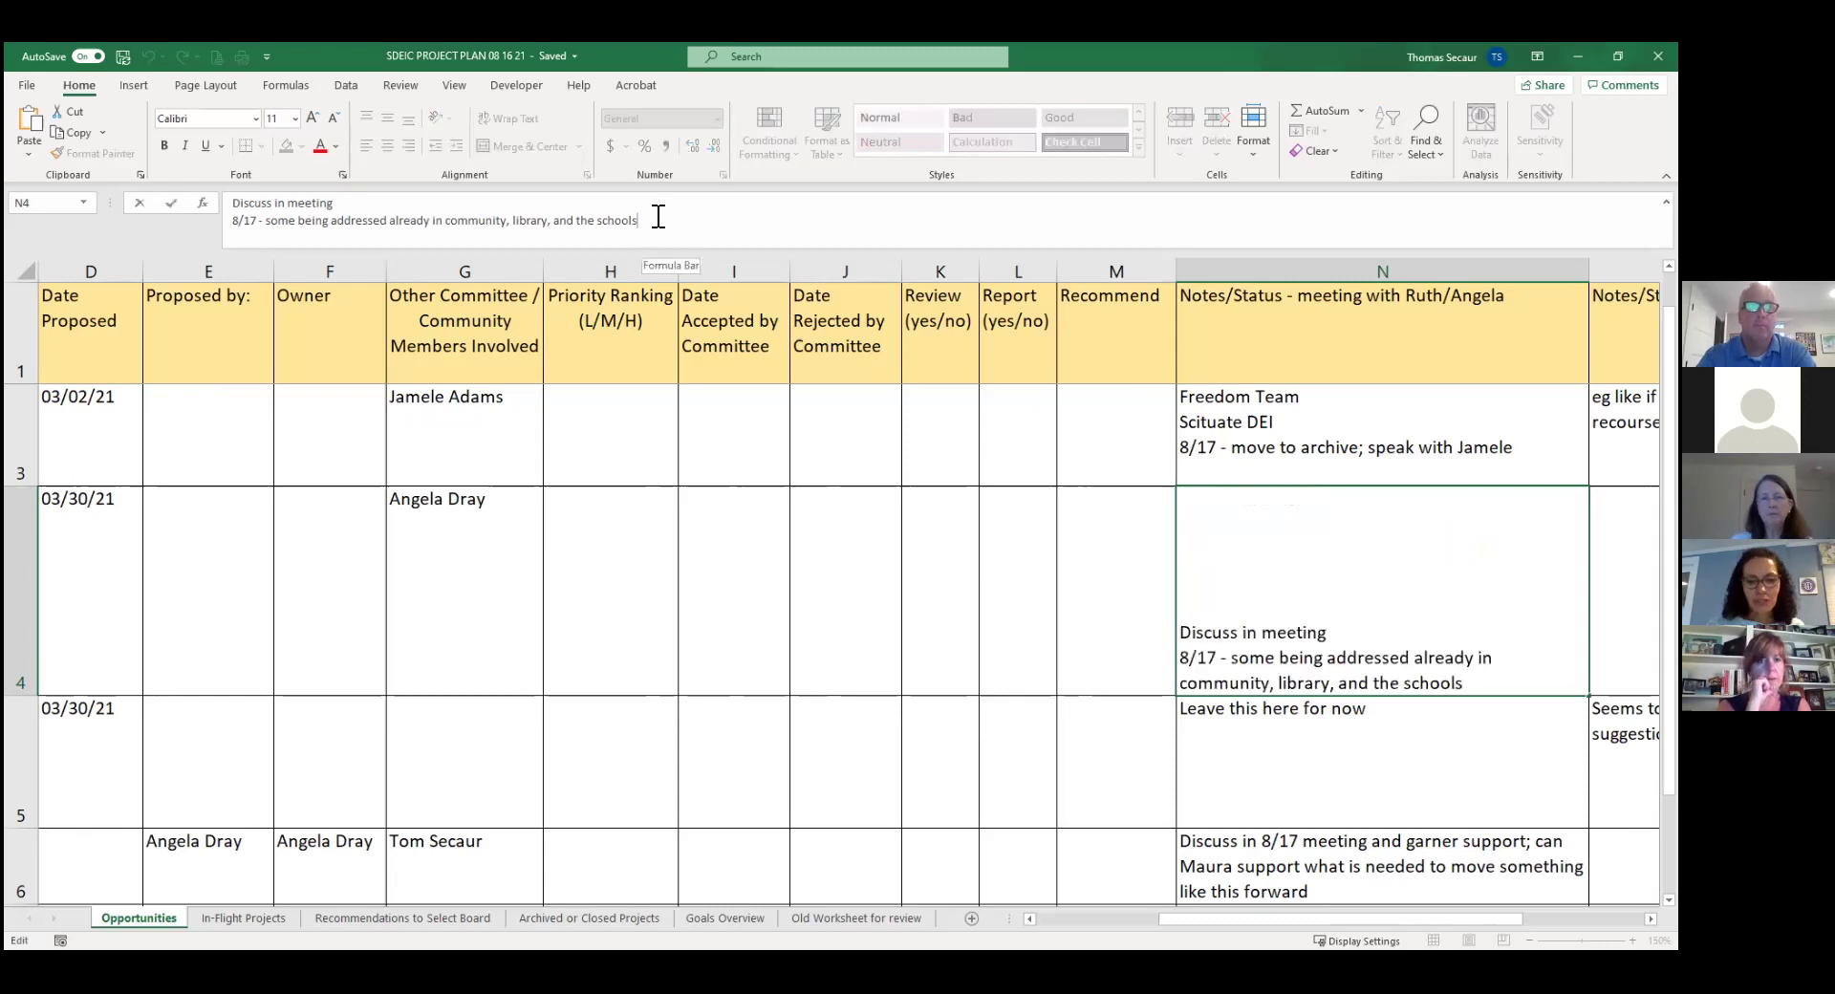
type("....will be split u")
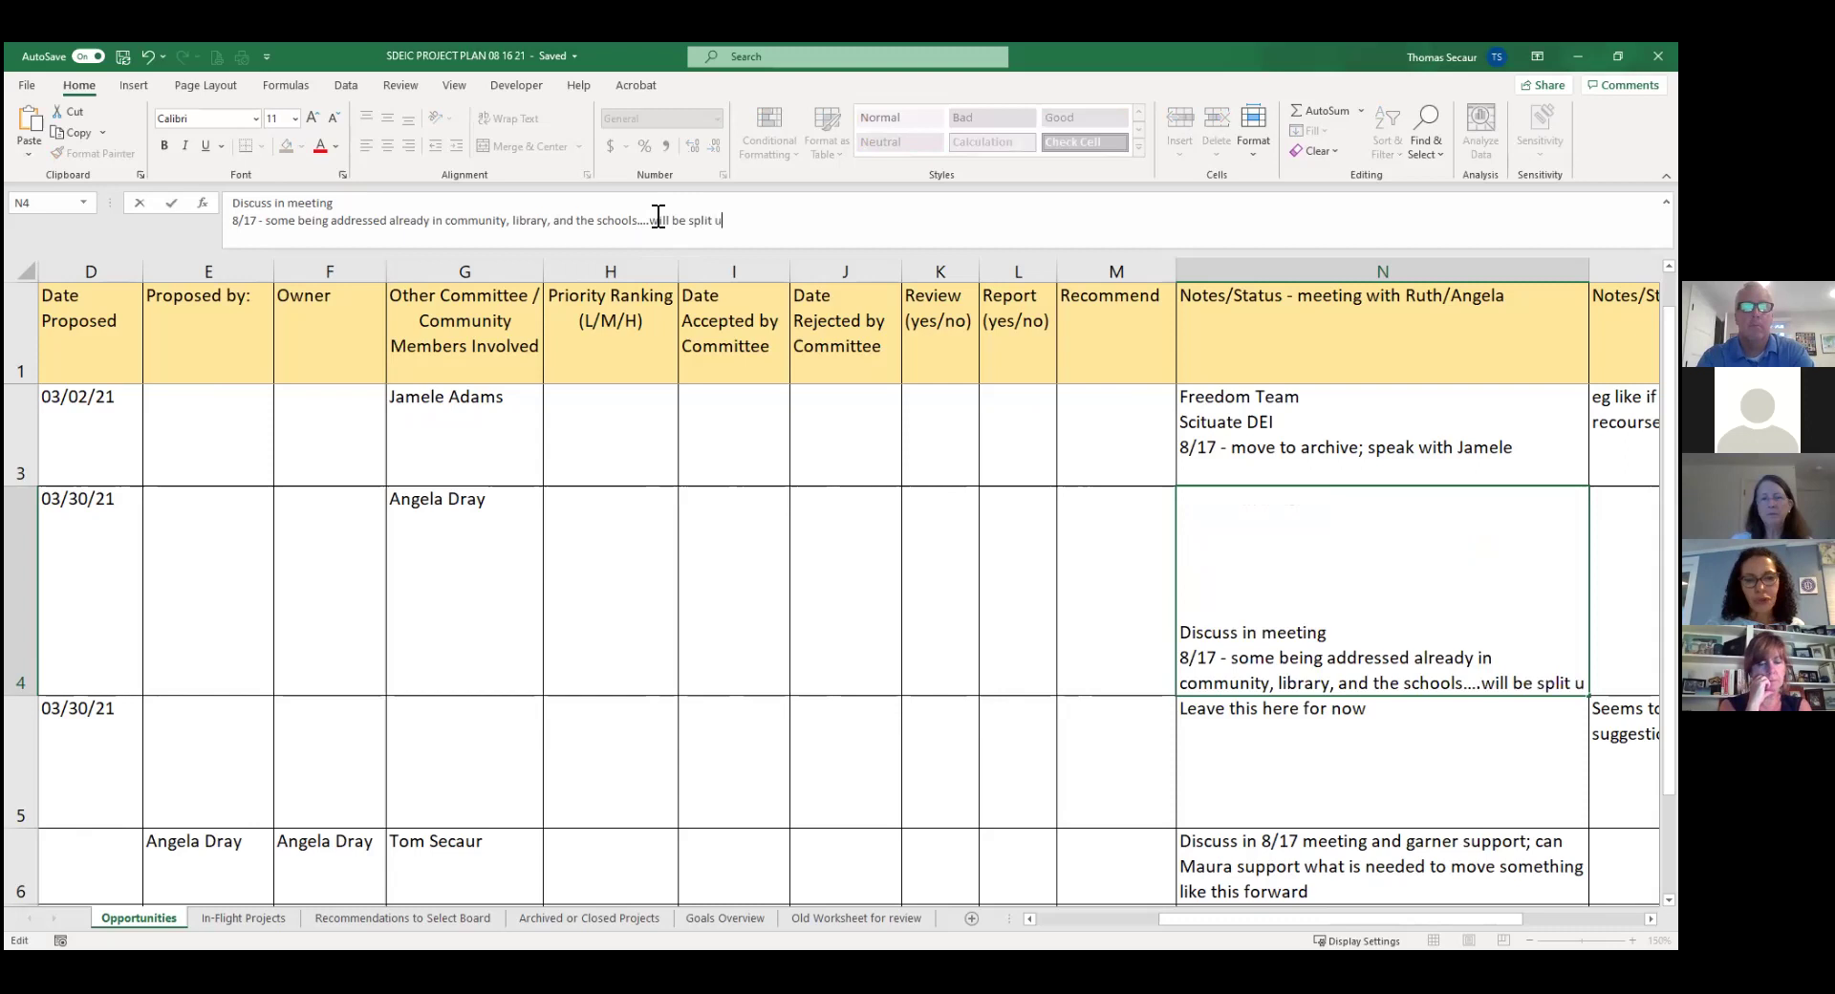
type("p as appropriate")
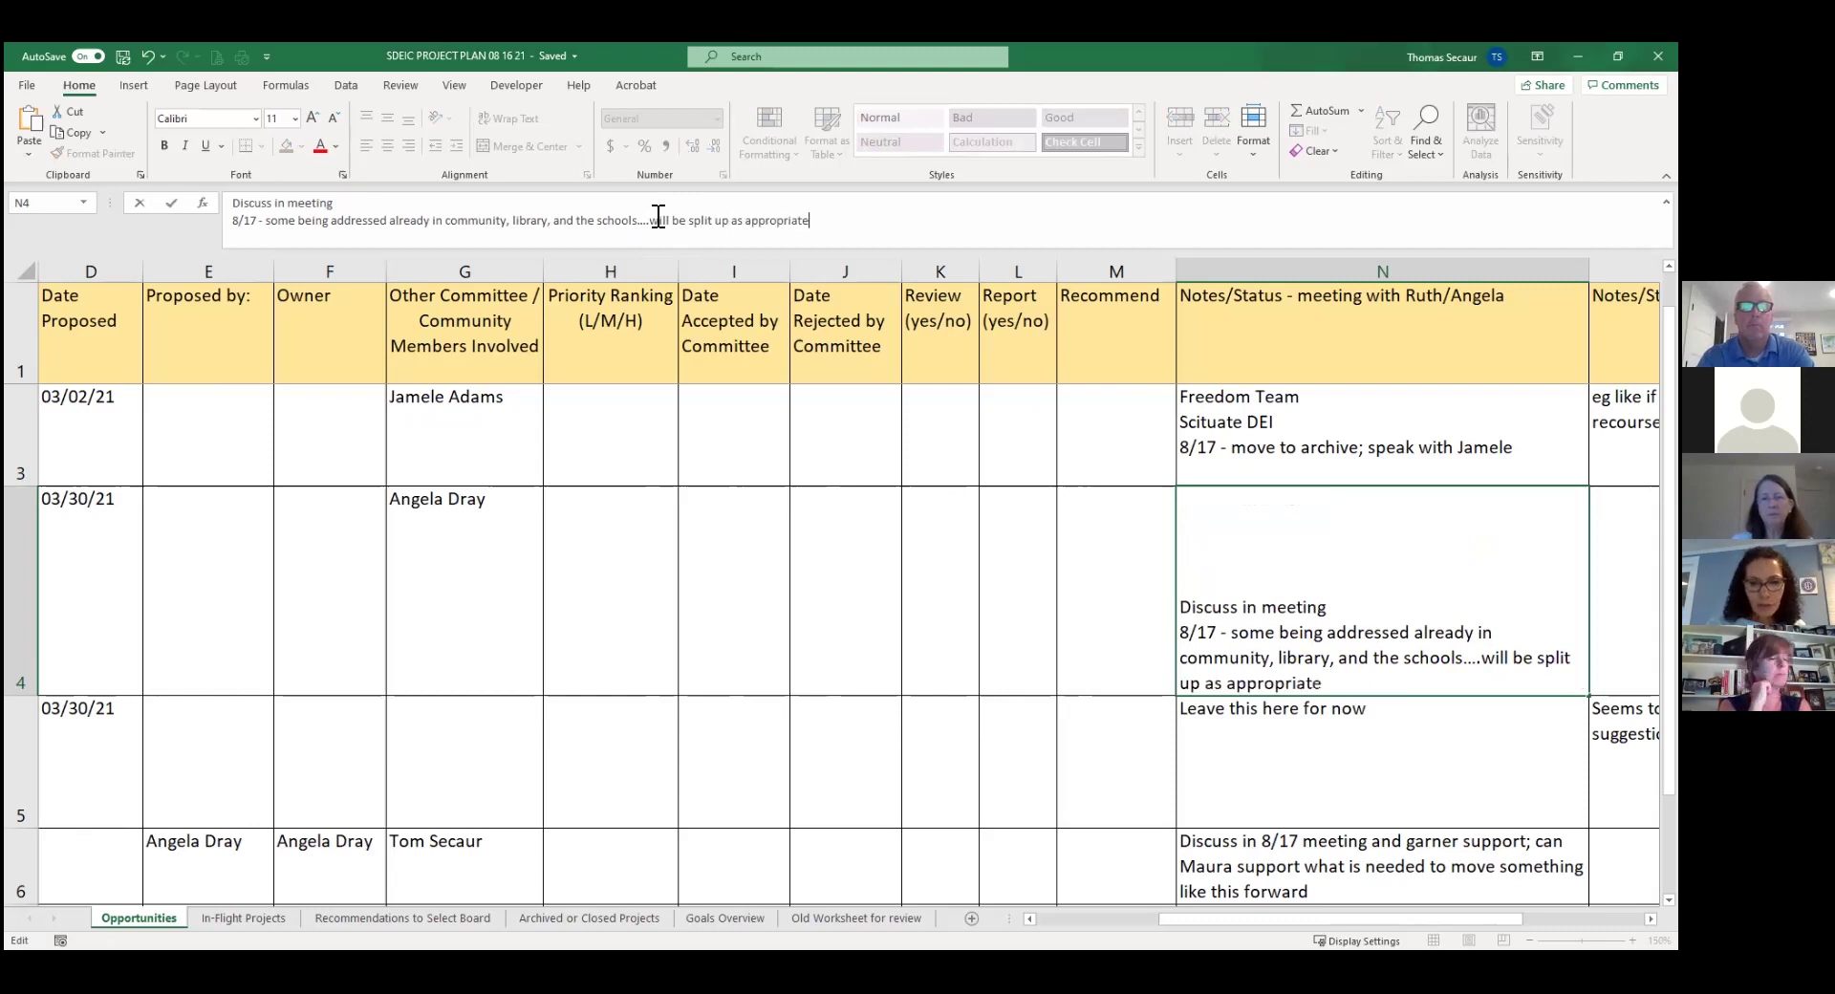
key("Return")
key("Up")
key("Left")
key("Left")
key("Left")
key("Left")
key("Left")
key("Left")
key("Left")
key("Left")
key("Left")
key("Left")
key("Left")
key("Left")
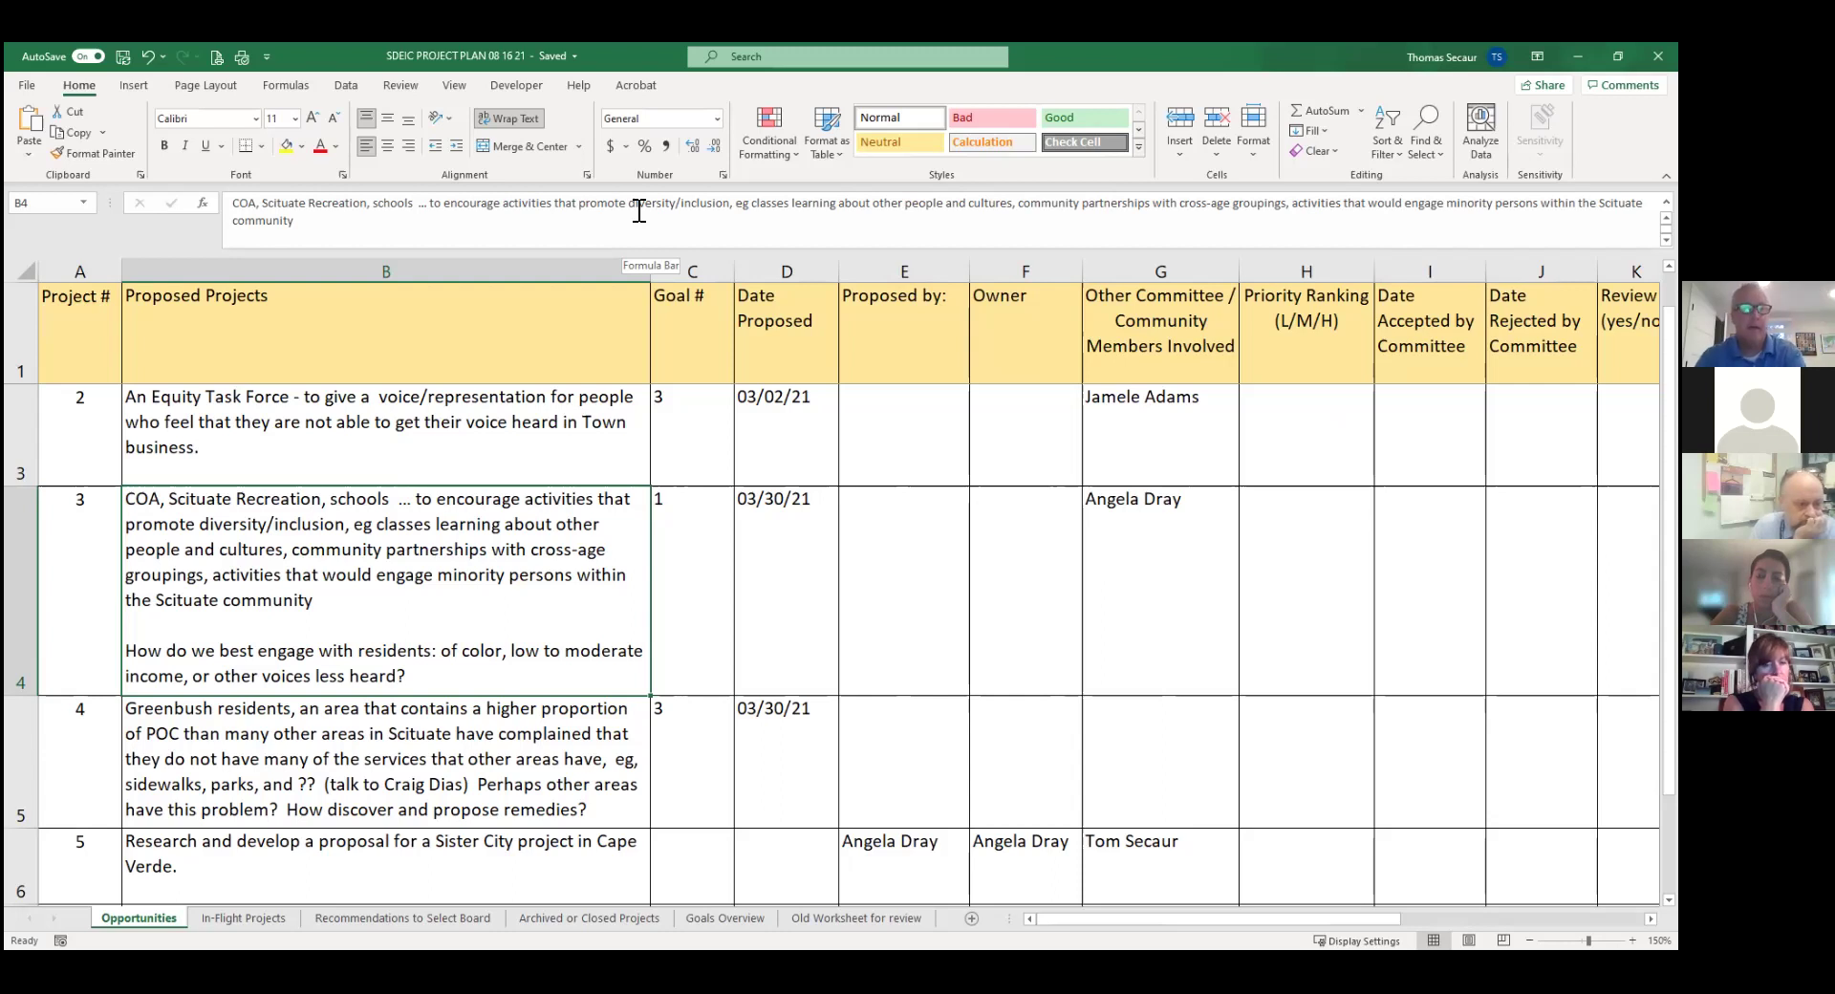
Browse row 5, the Greenbush residents project, from its description across to its status note.
key("Down")
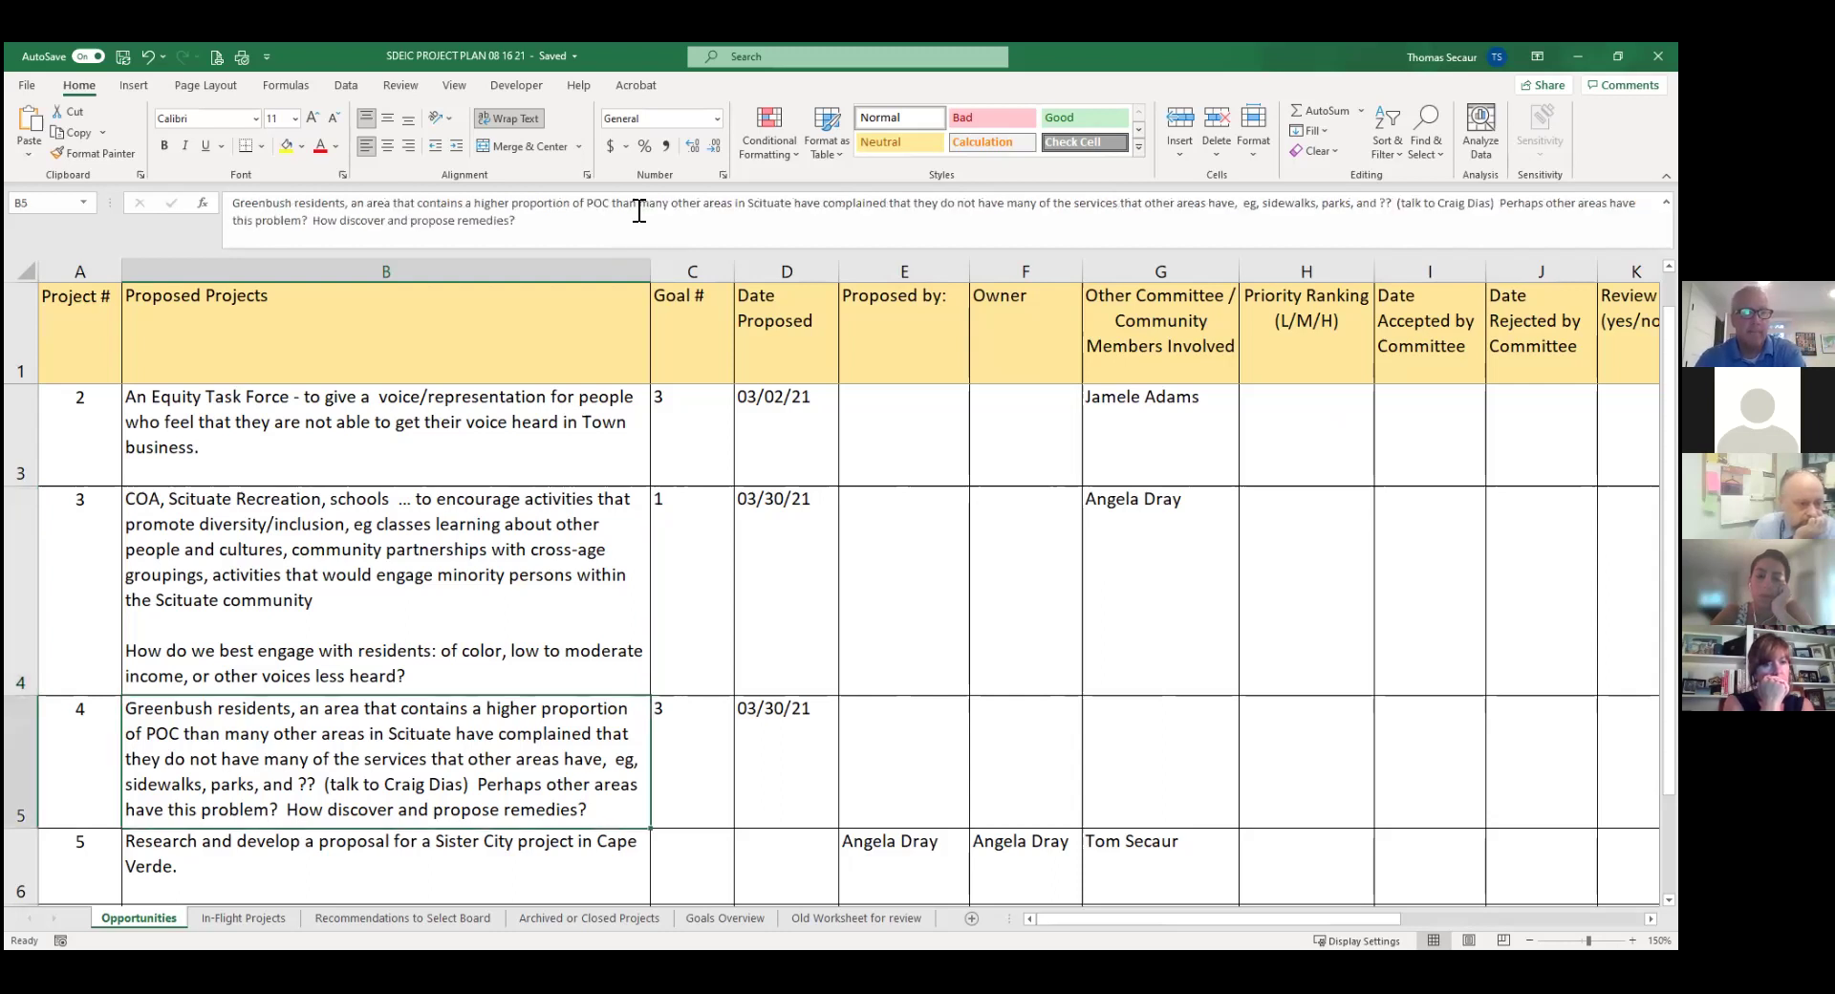
key("Down")
key("Down")
key("Down")
key("Up")
key("Up")
key("Up")
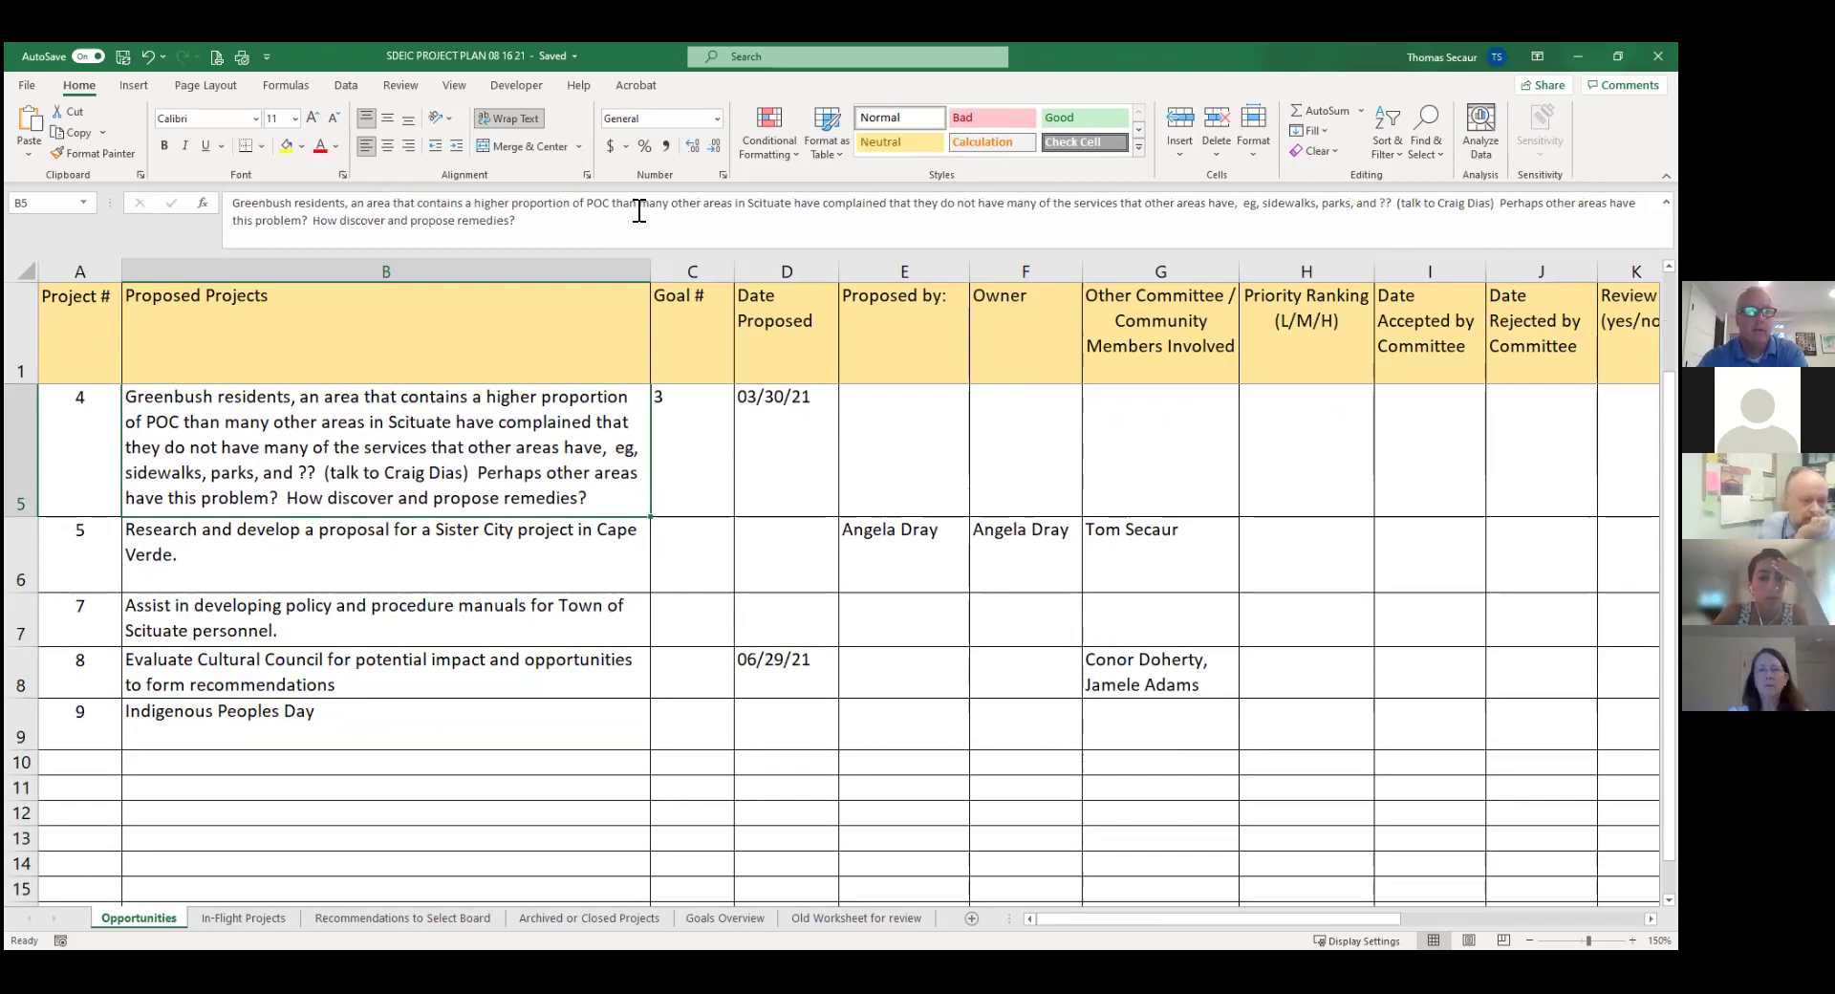
key("Right")
key("Right")
key("Right")
key("Right")
key("Right")
key("Right")
key("Right")
key("Right")
key("Right")
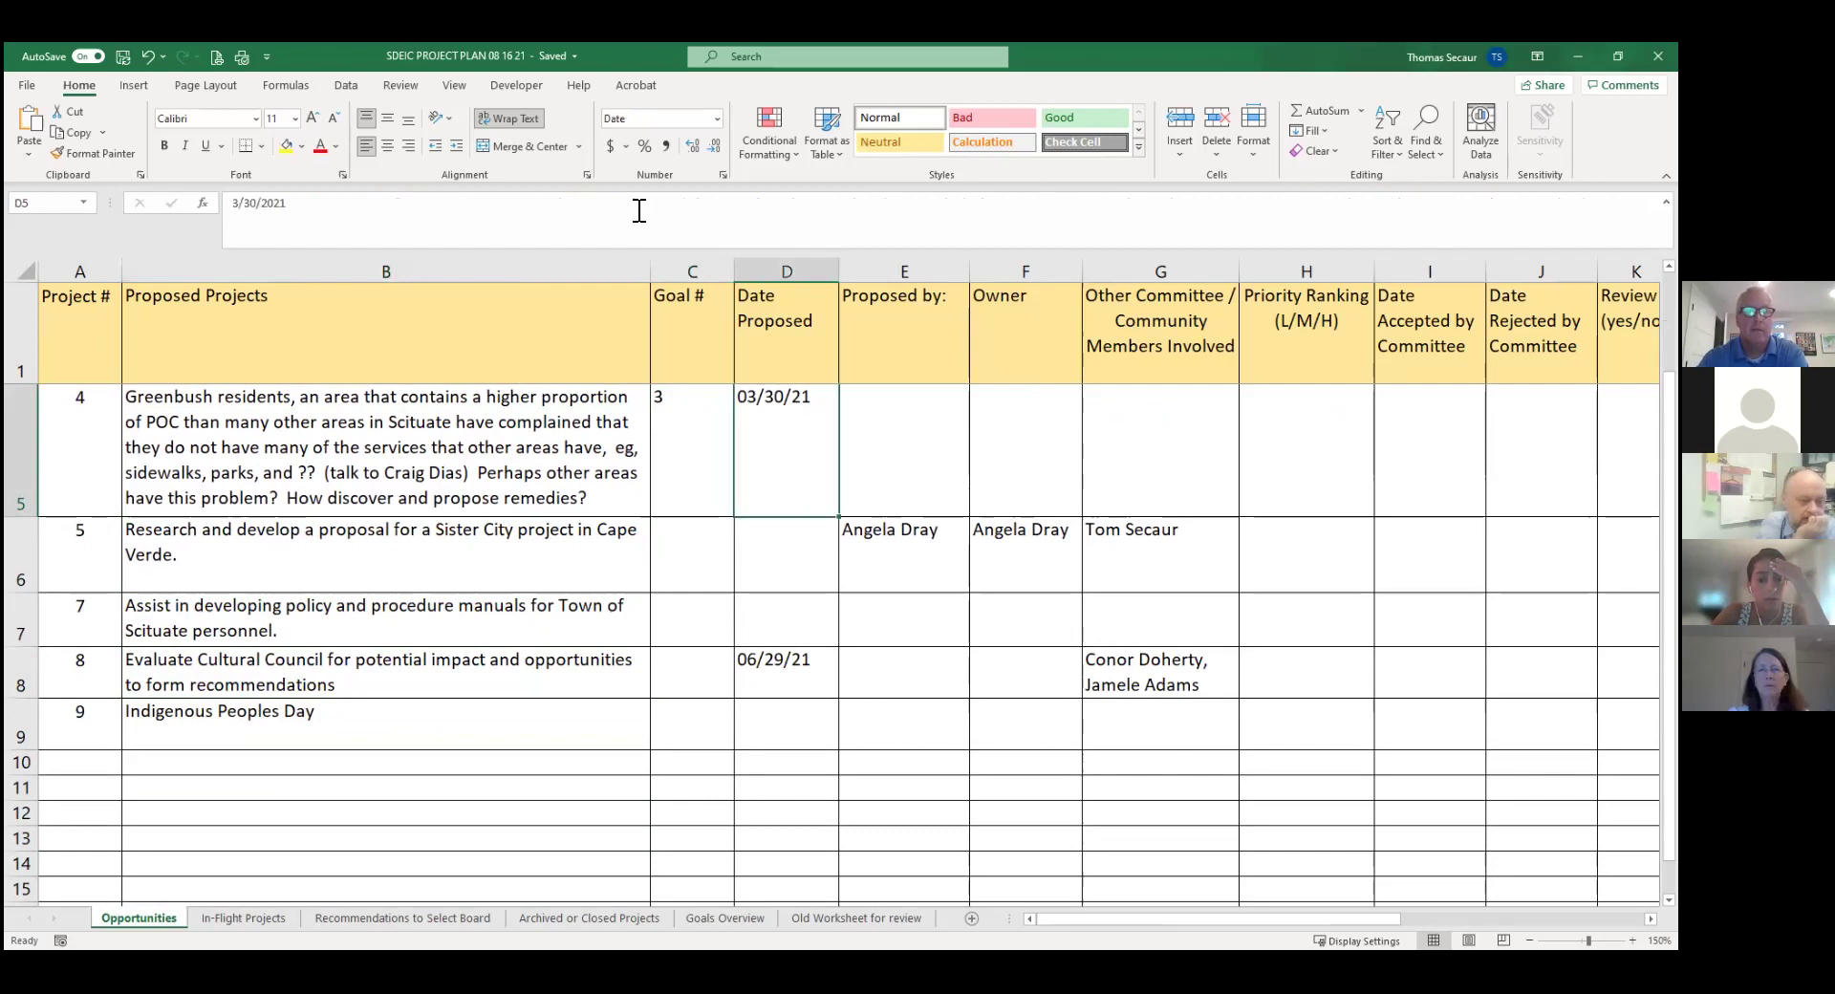
key("Right")
key("Right")
key("Right")
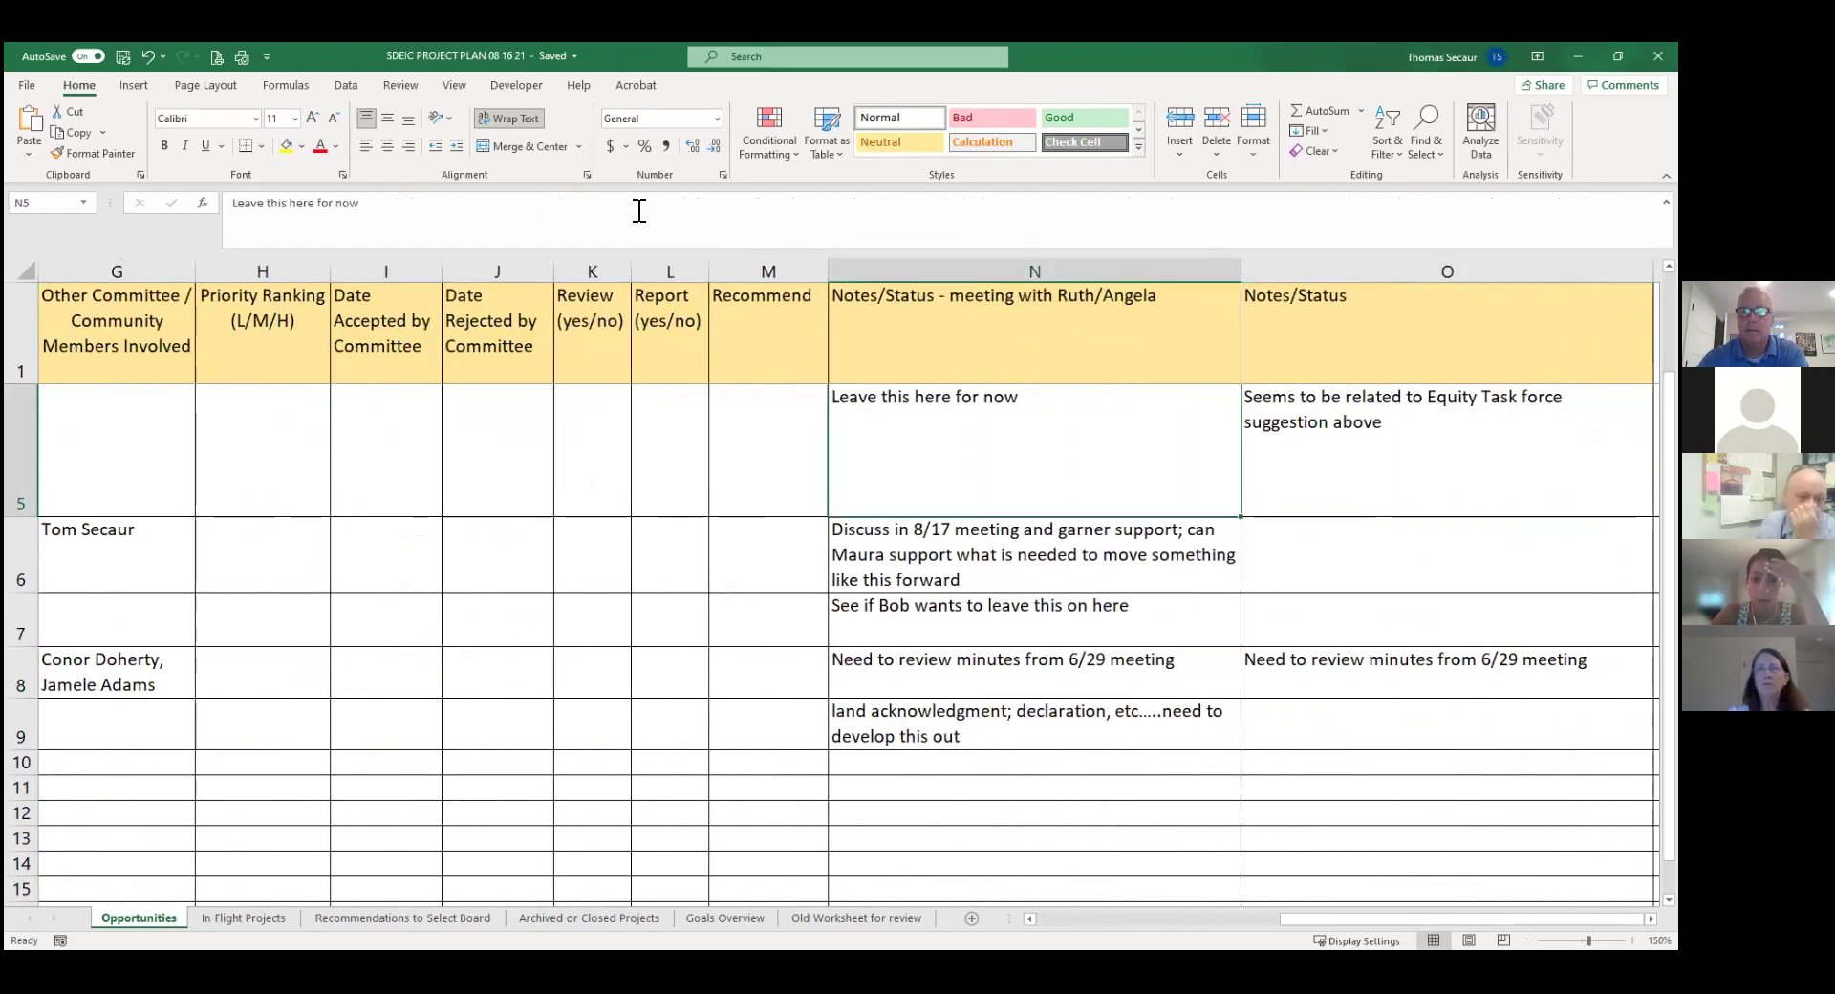
key("Left")
key("Left")
key("Left")
key("Left")
key("Left")
key("Left")
key("Left")
key("Left")
key("Left")
key("Left")
key("Left")
key("Left")
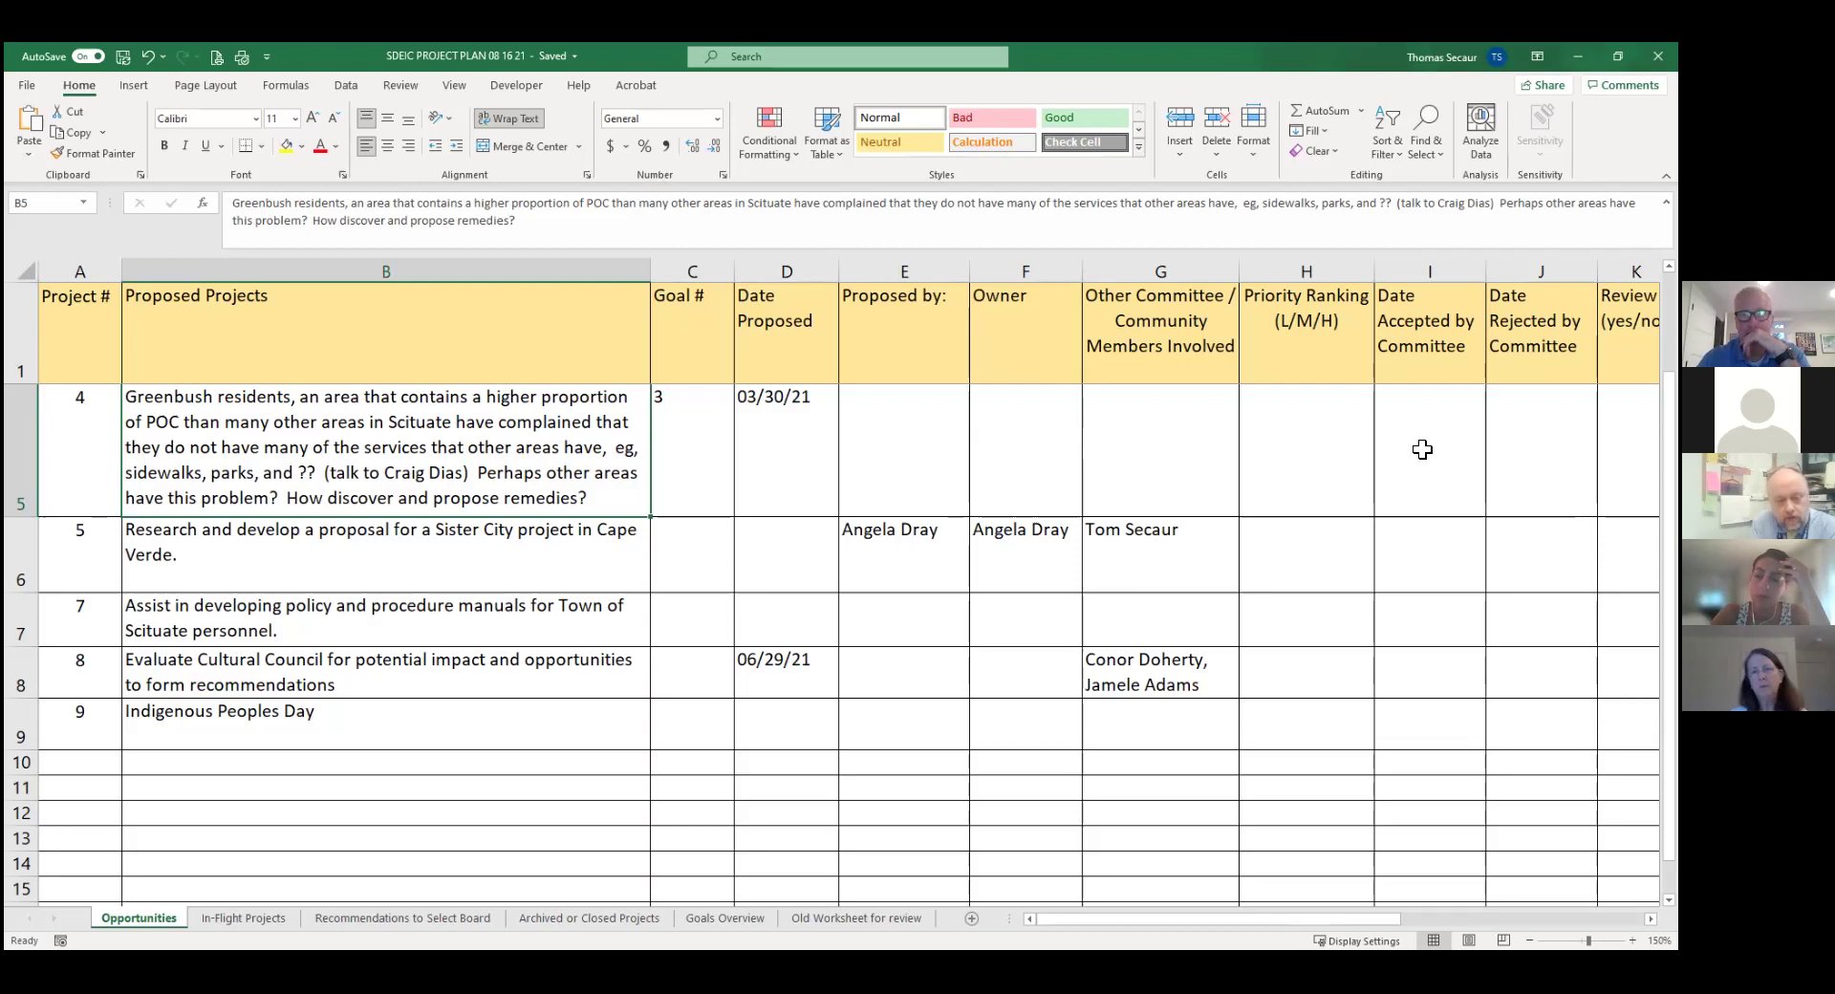
left_click(1423, 449)
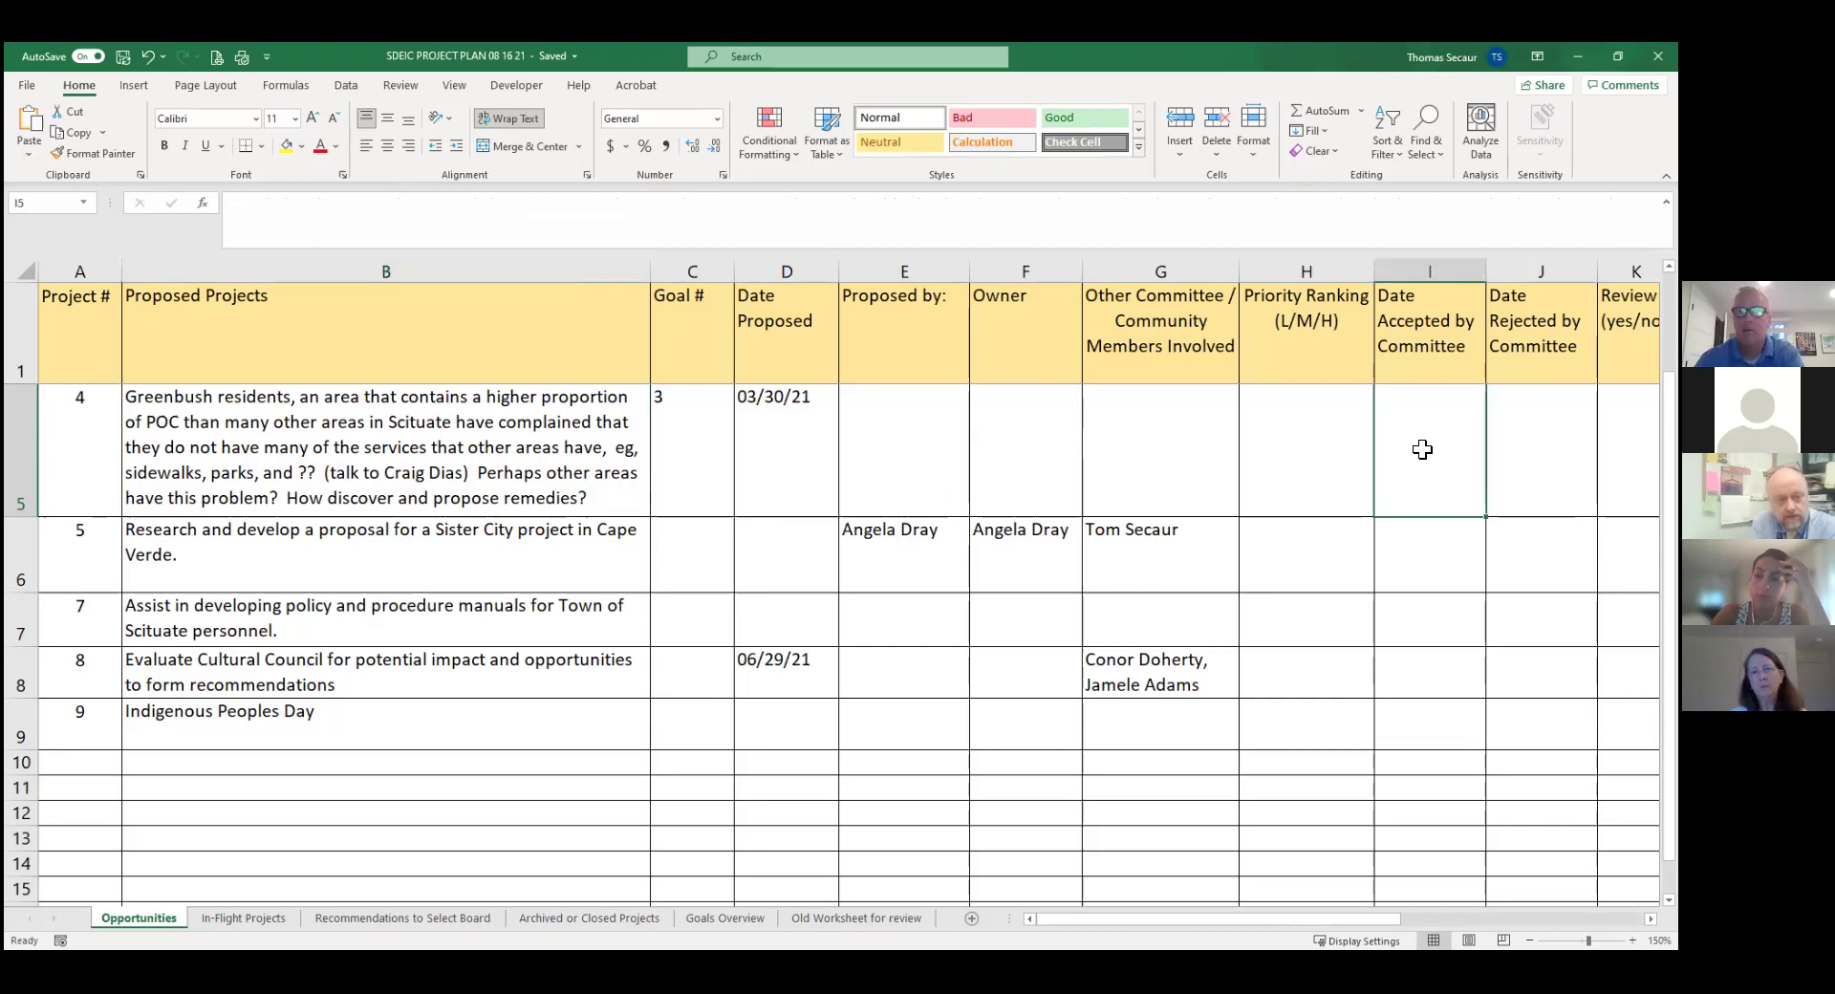
key("Right")
key("Right")
key("Right")
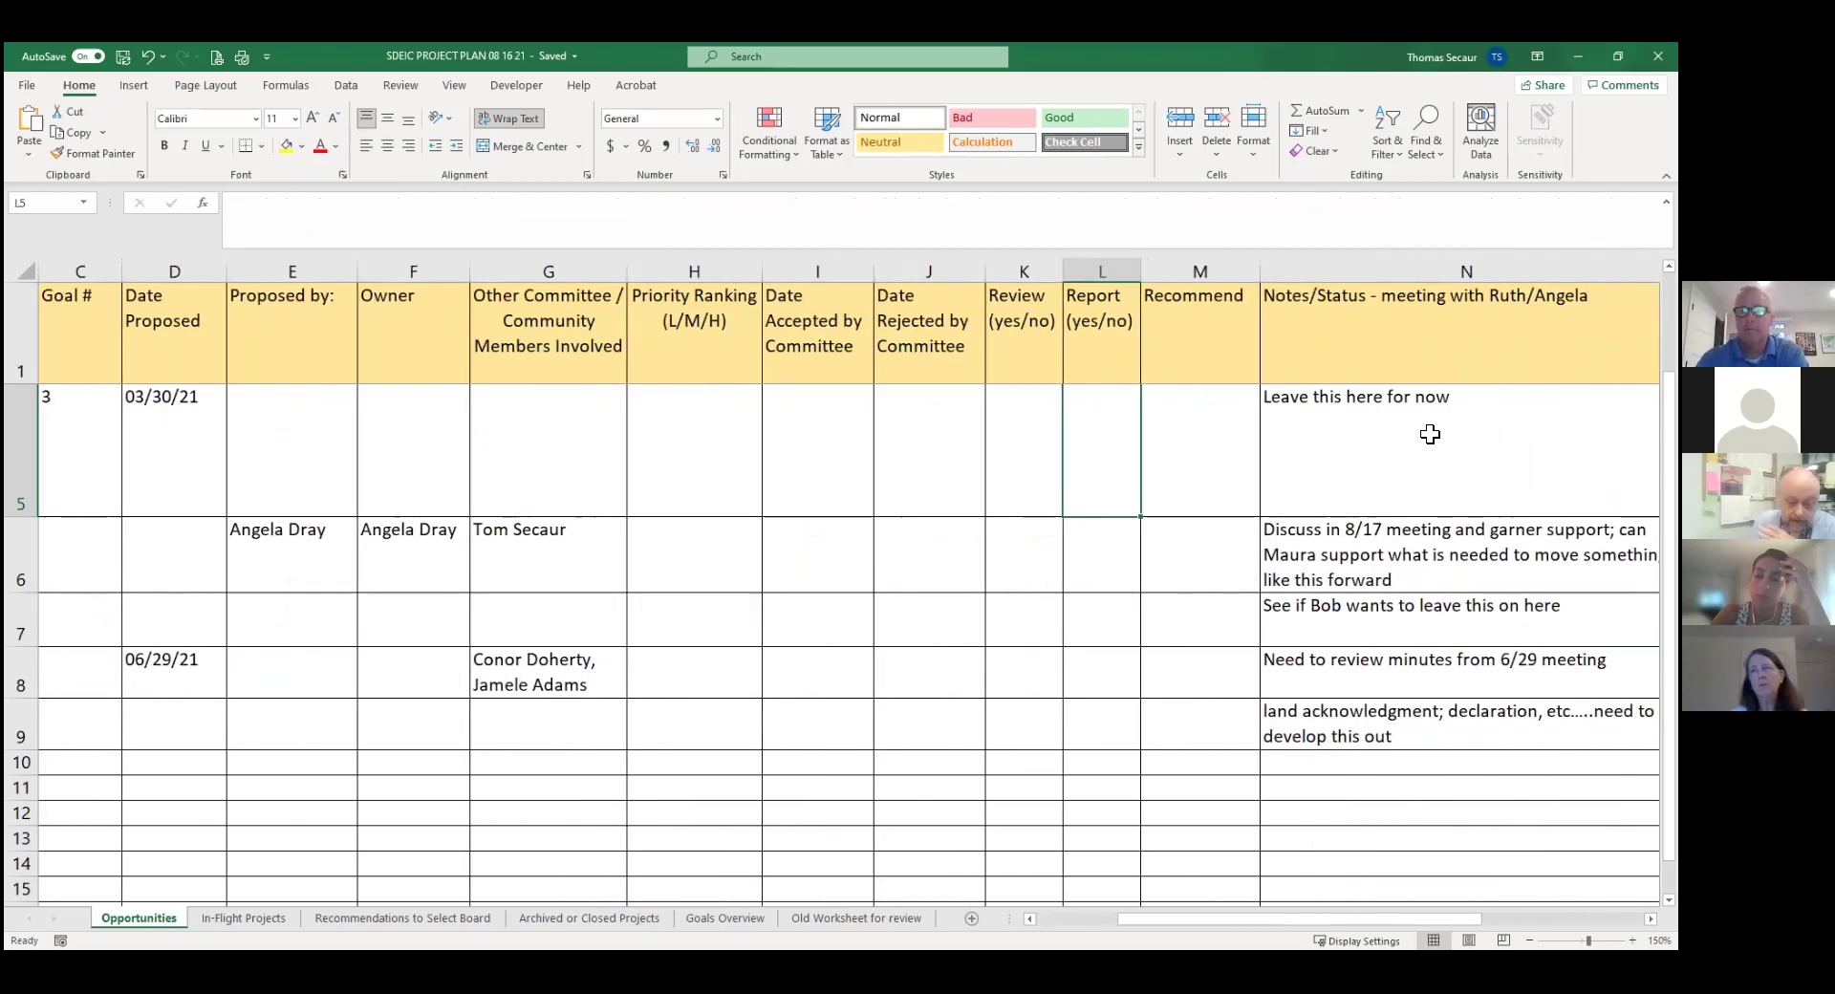
Add an 8/17 line in N5: DPW example, better communicating their decision making and service priorities.
left_click(1423, 450)
left_click(426, 203)
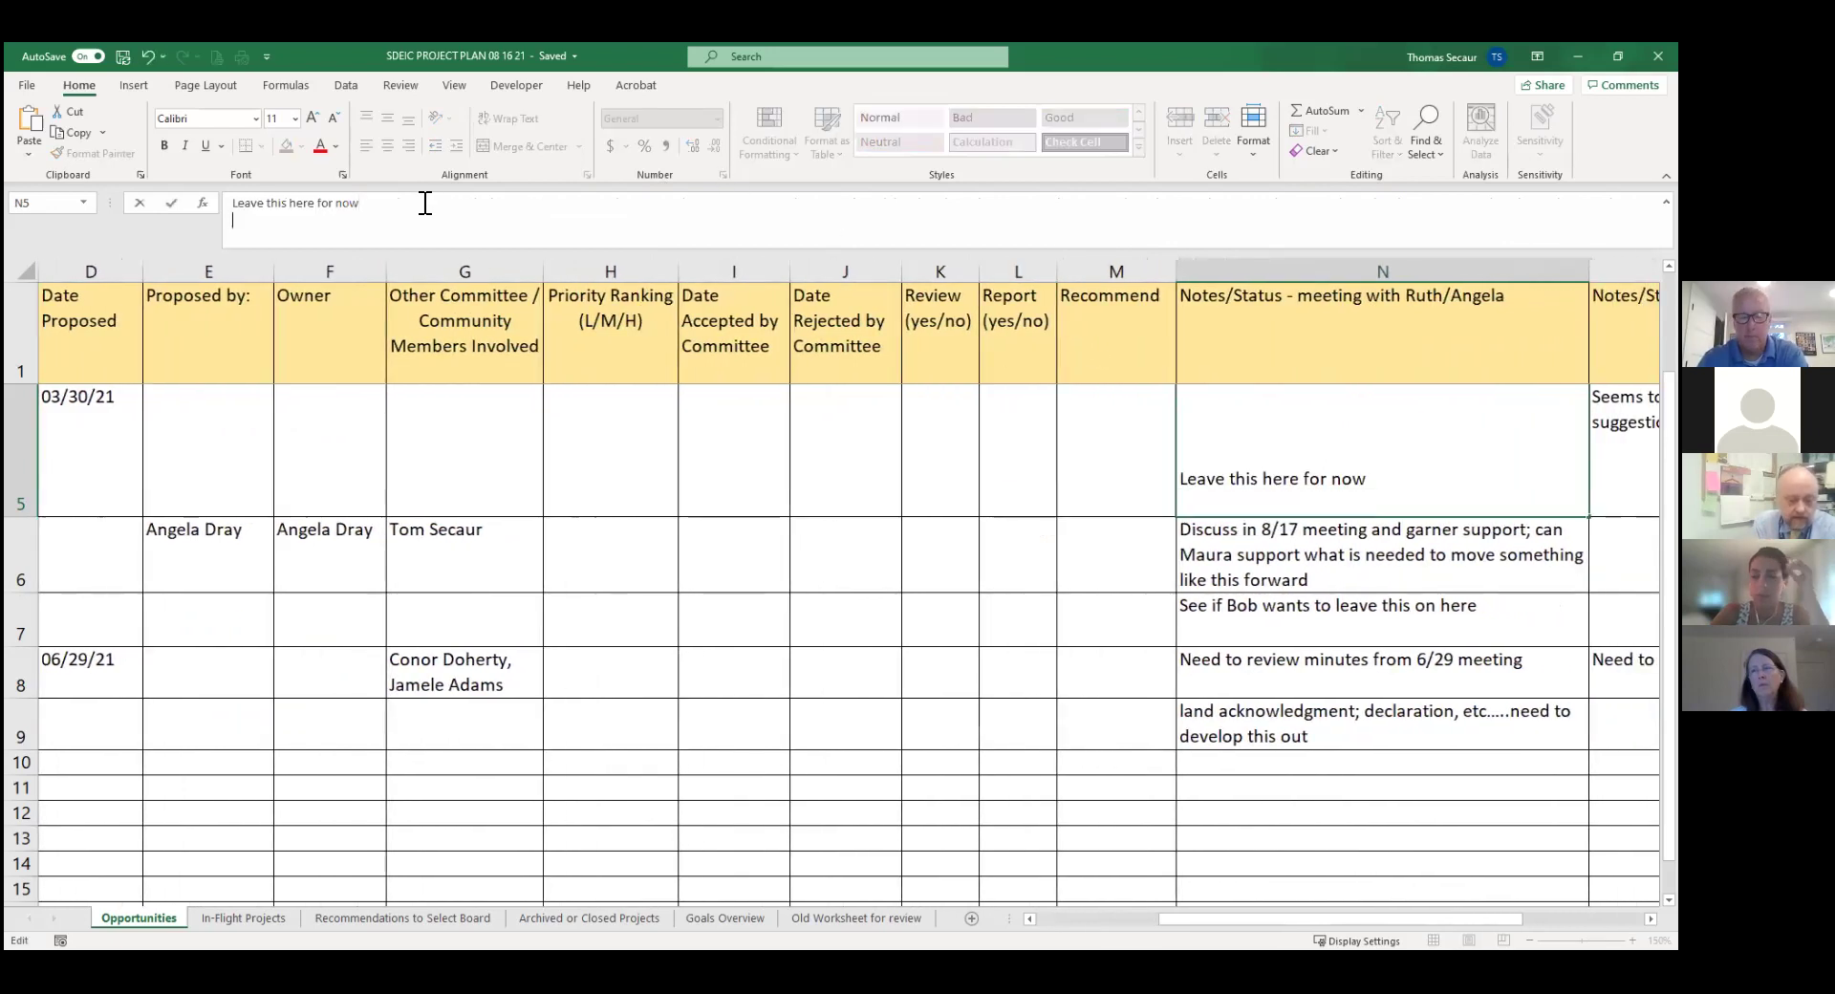
key("alt+Return")
type("8/1")
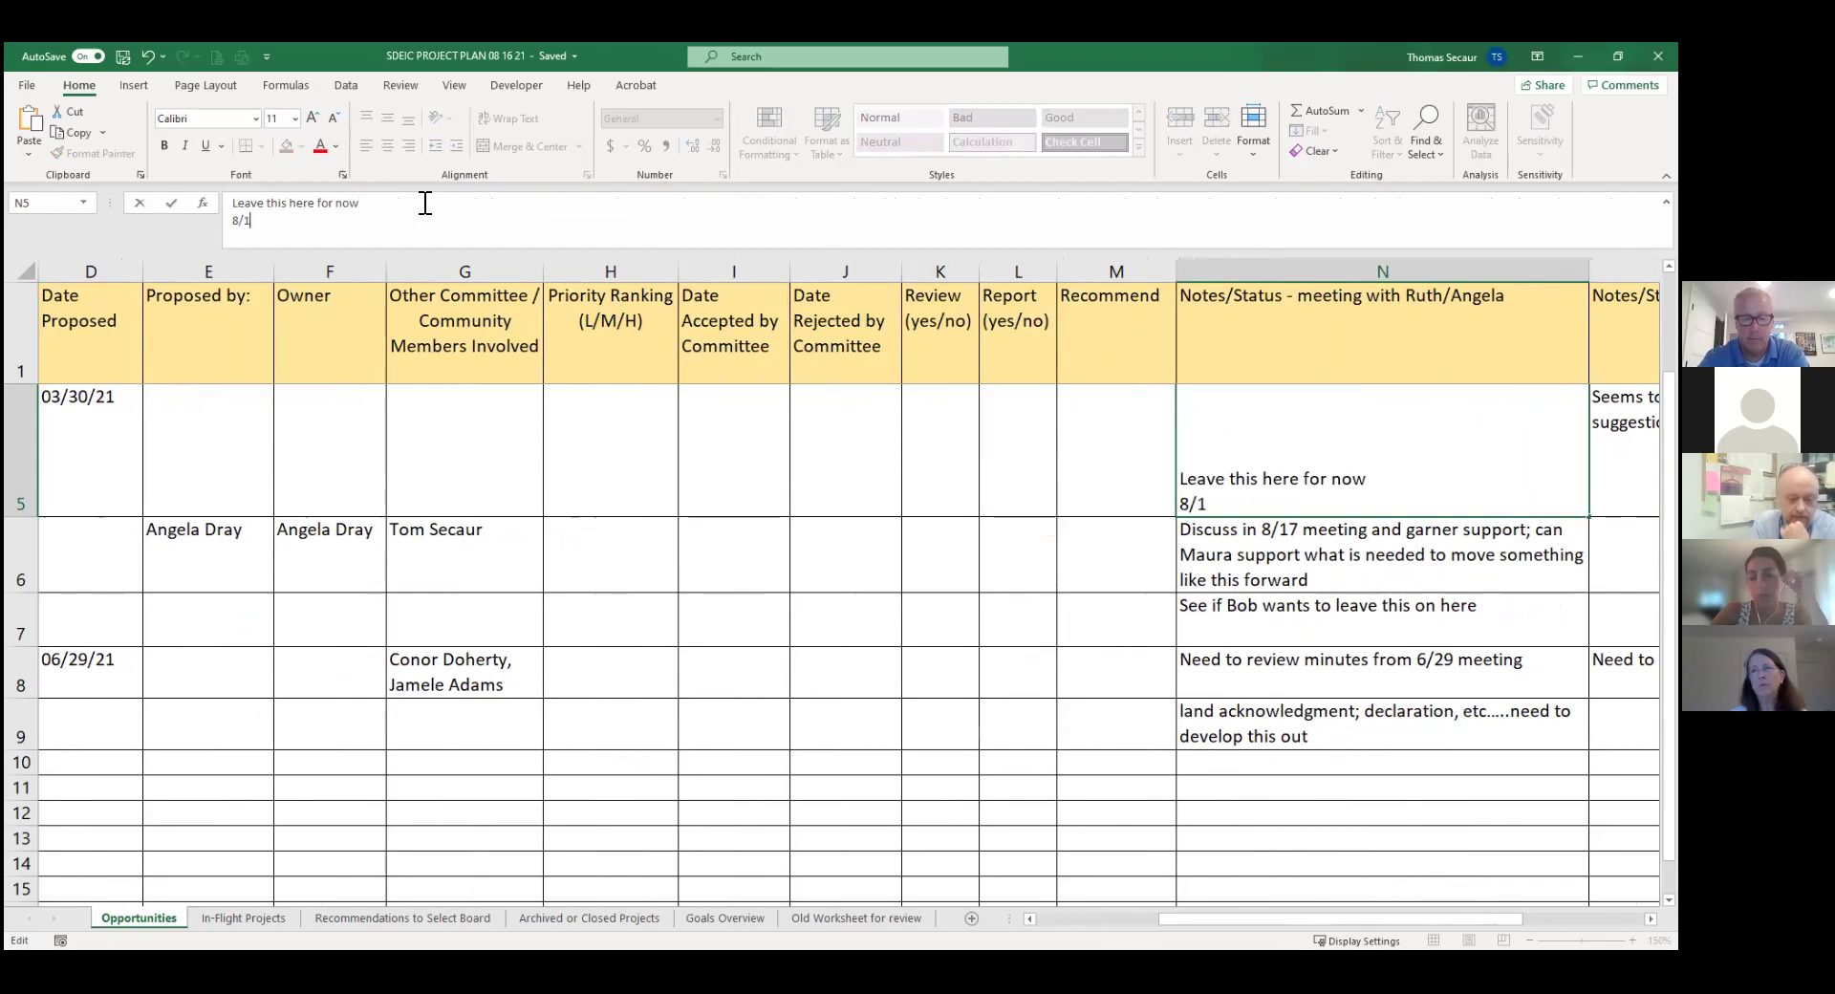
type("7 -")
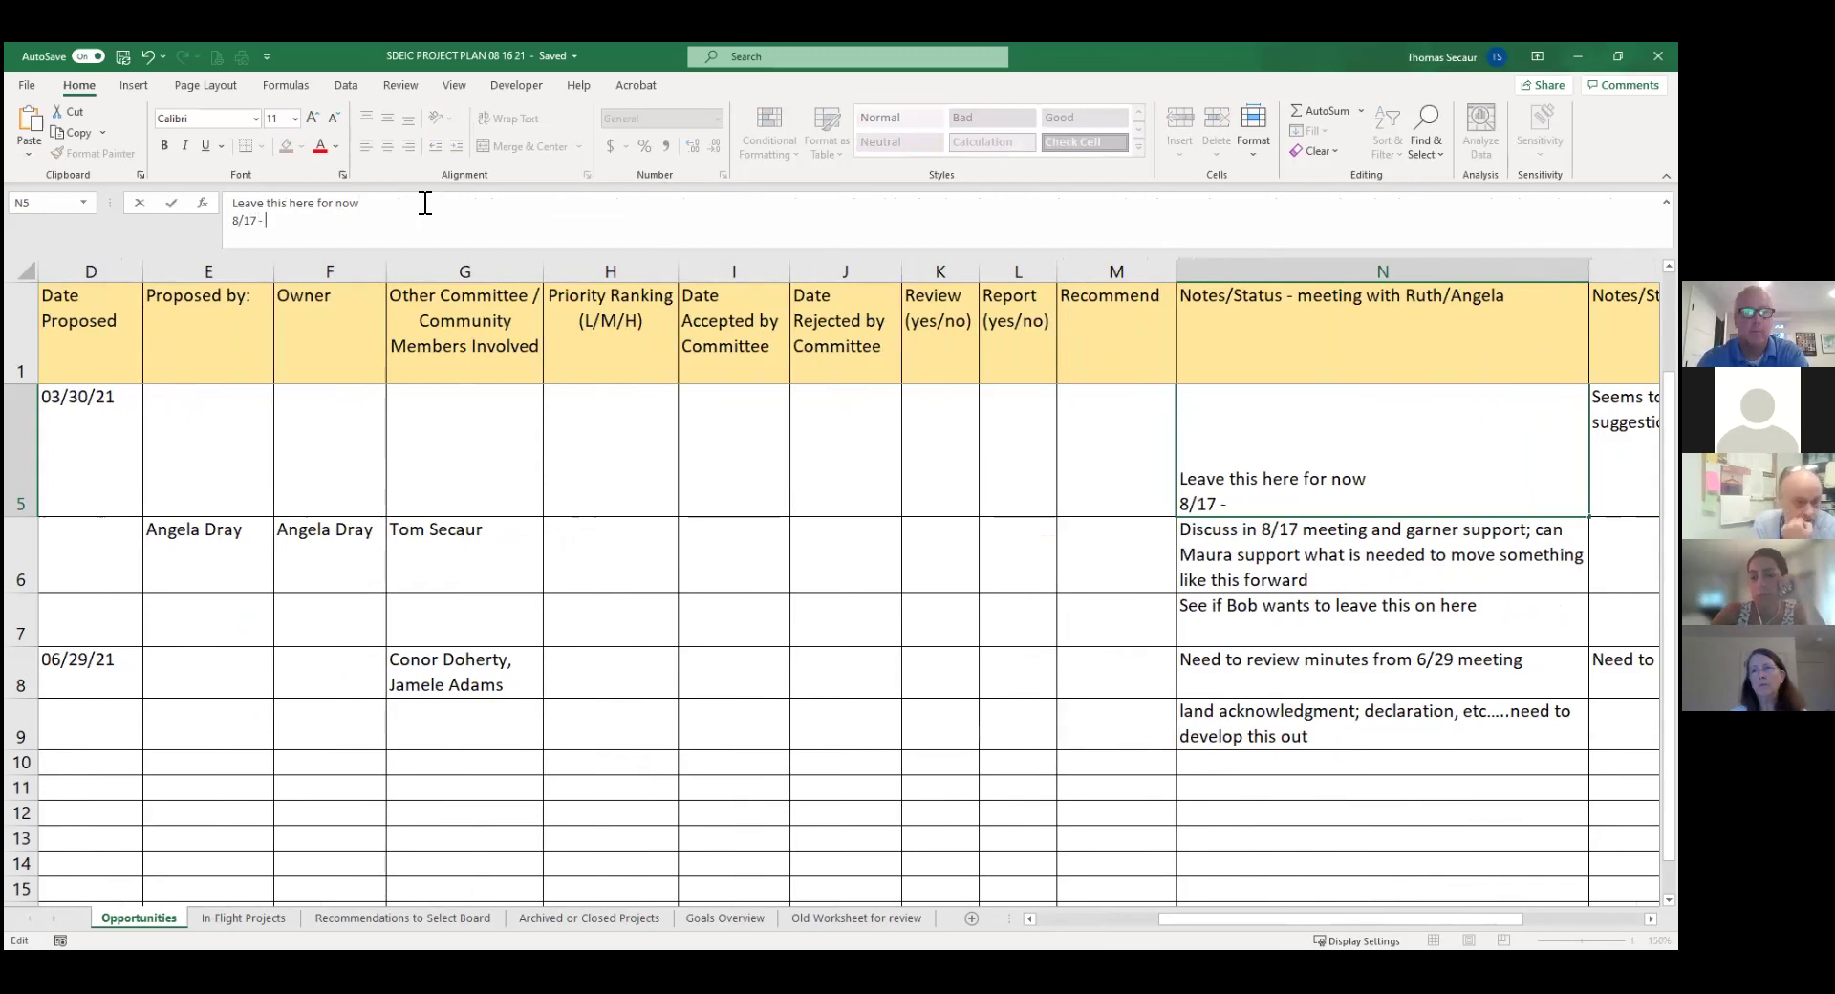
type(" exam")
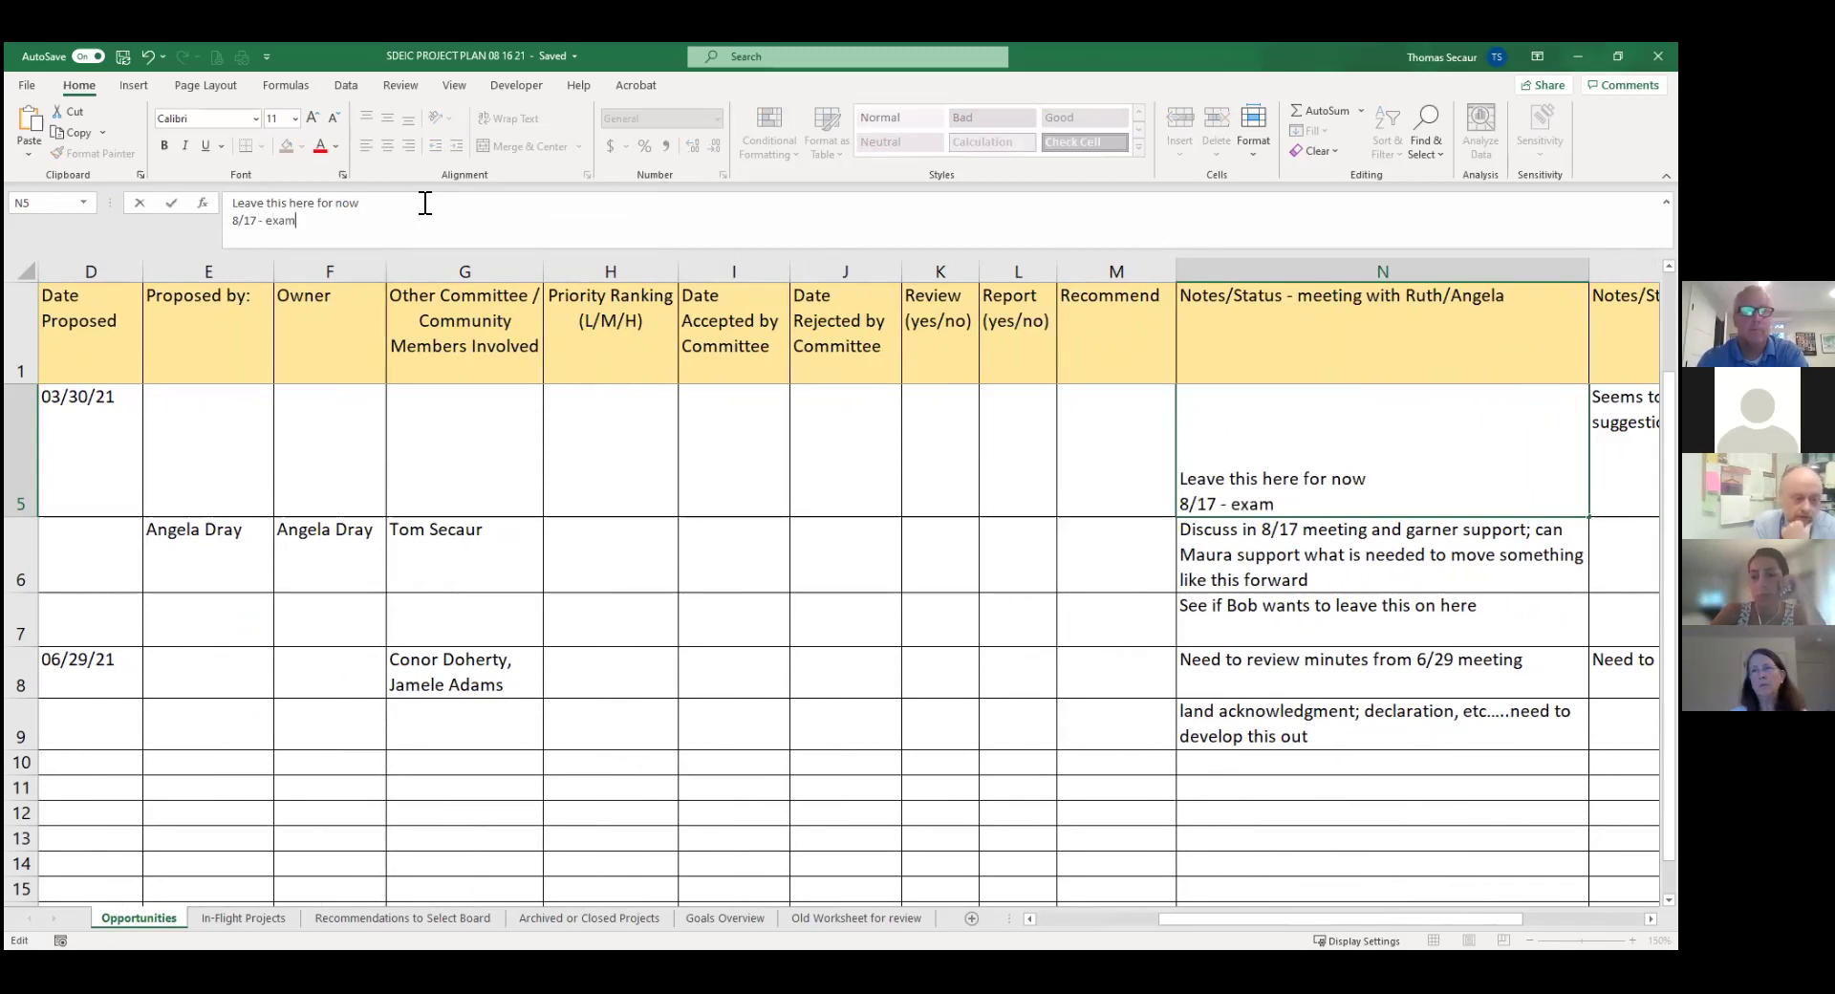
type("ple came up with DPW; how to better communic")
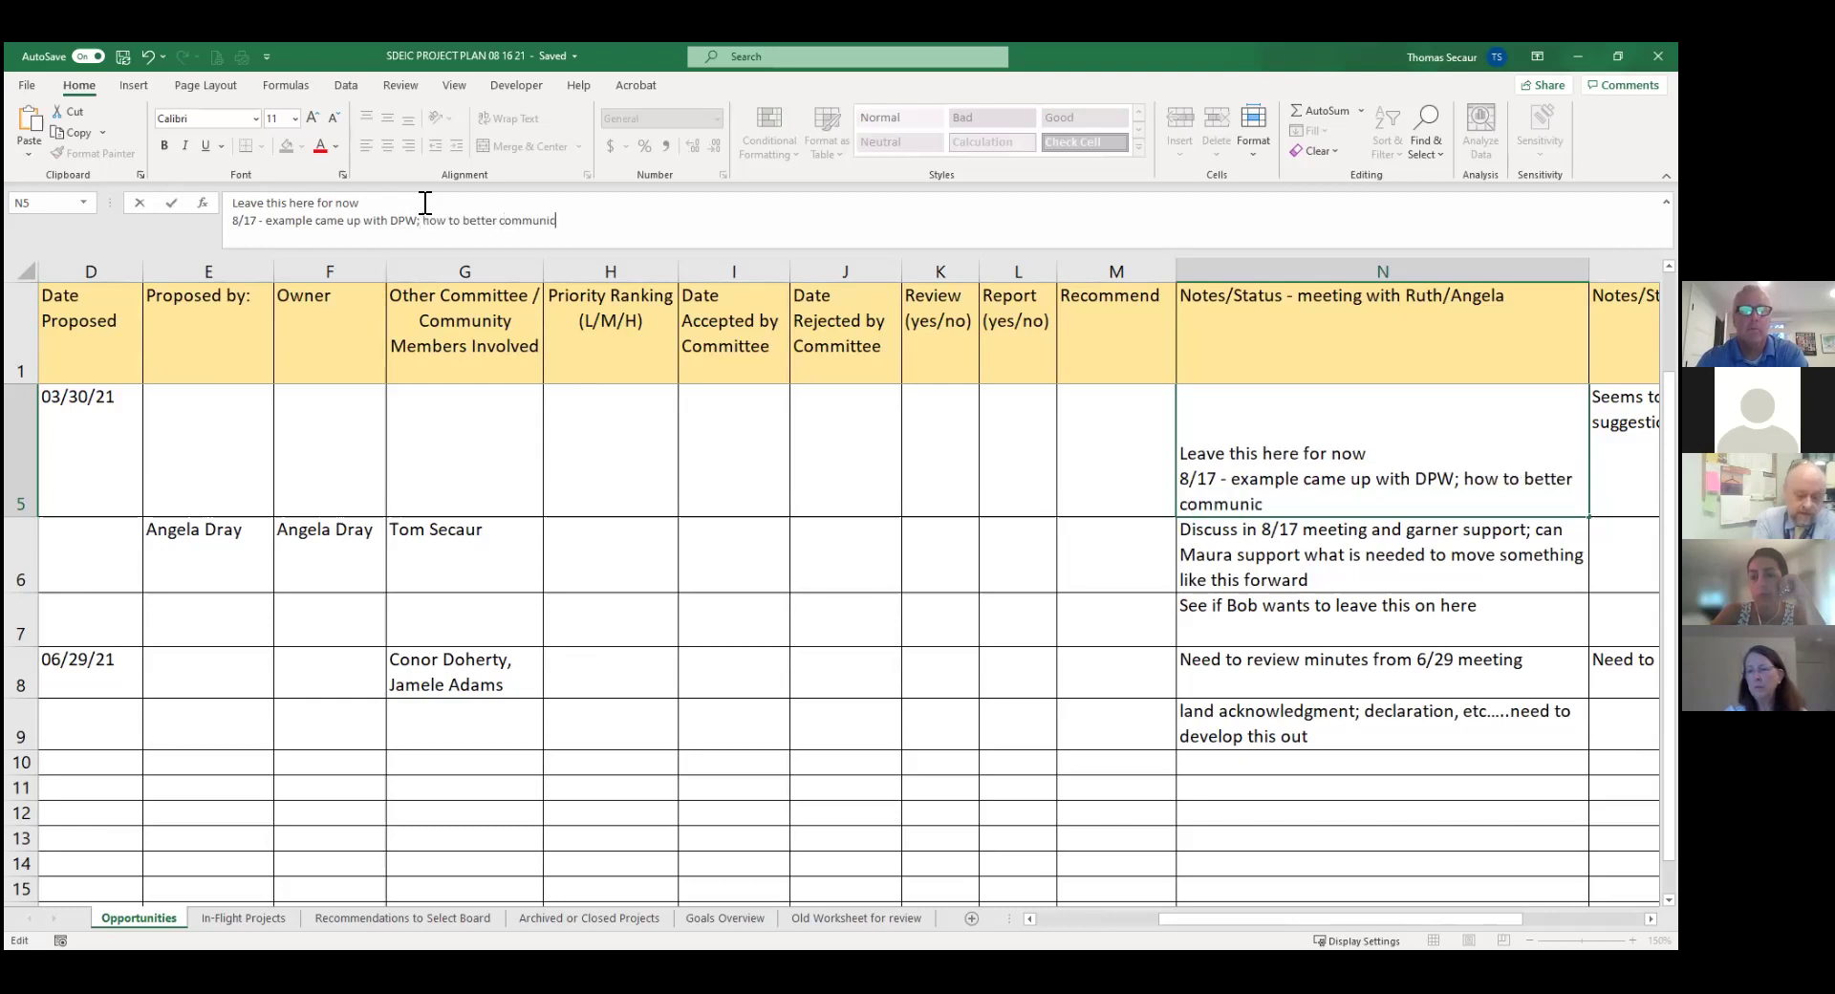
type("ate as to their ")
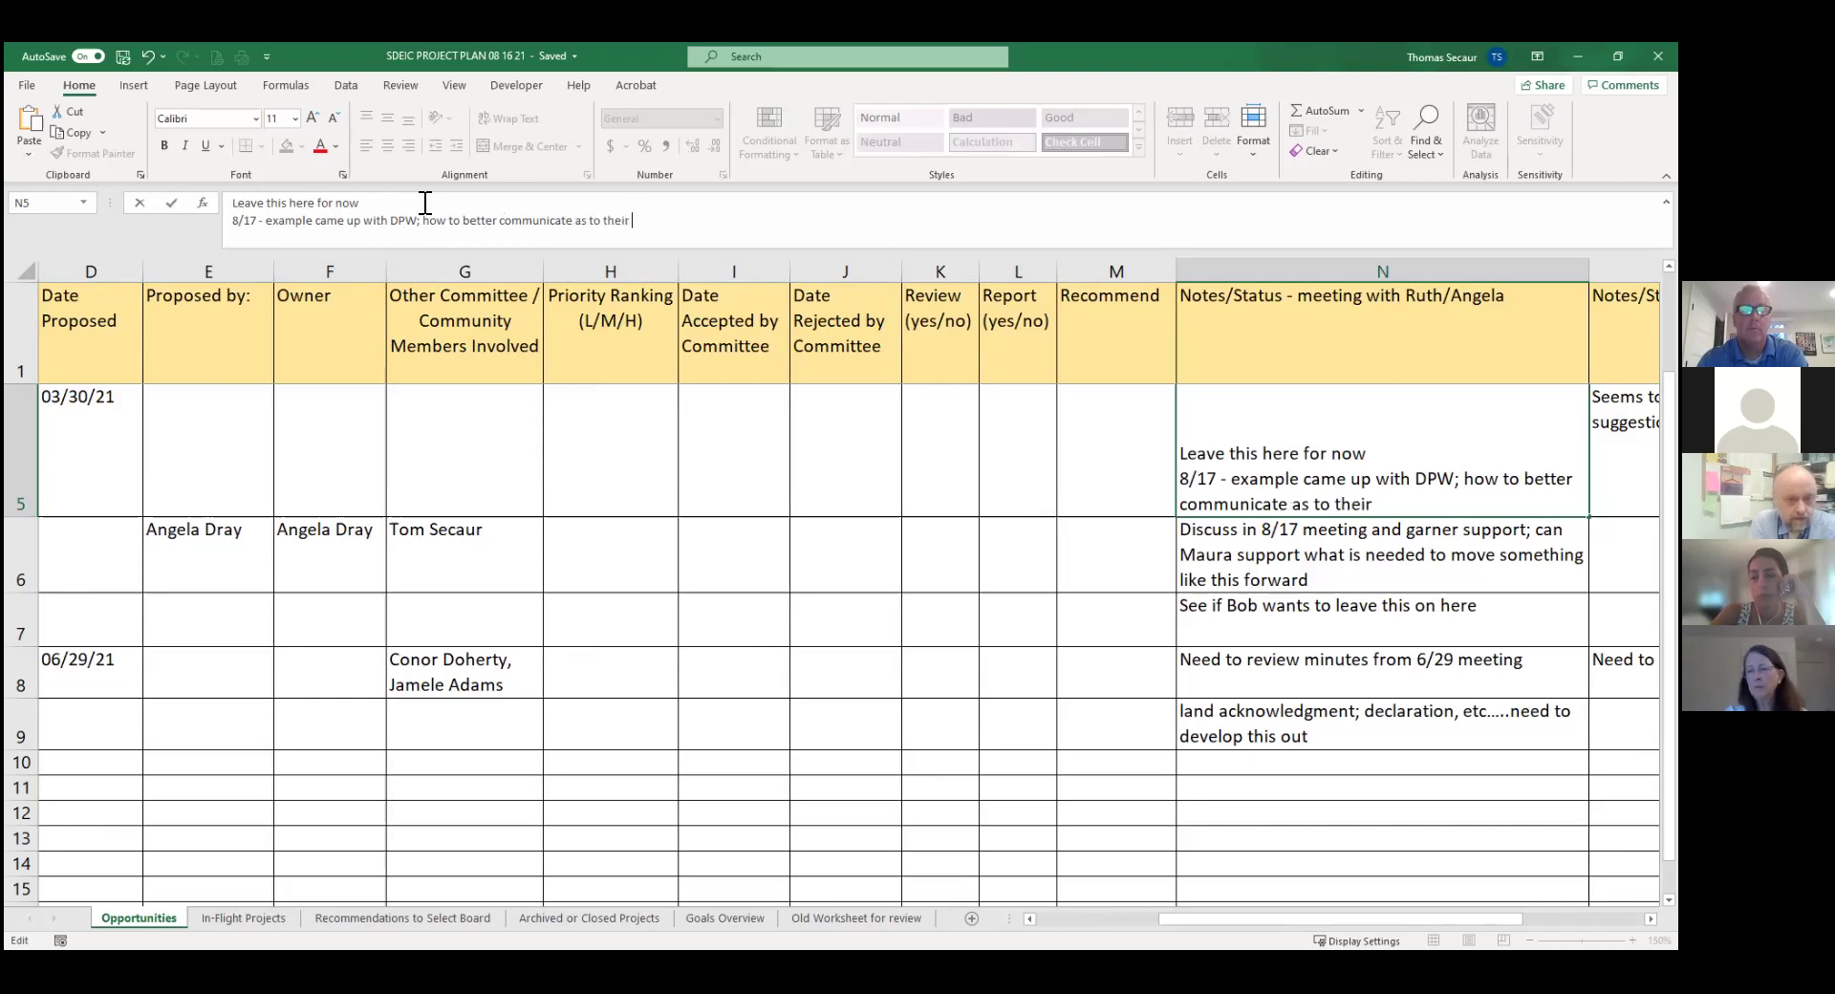
type("eecision")
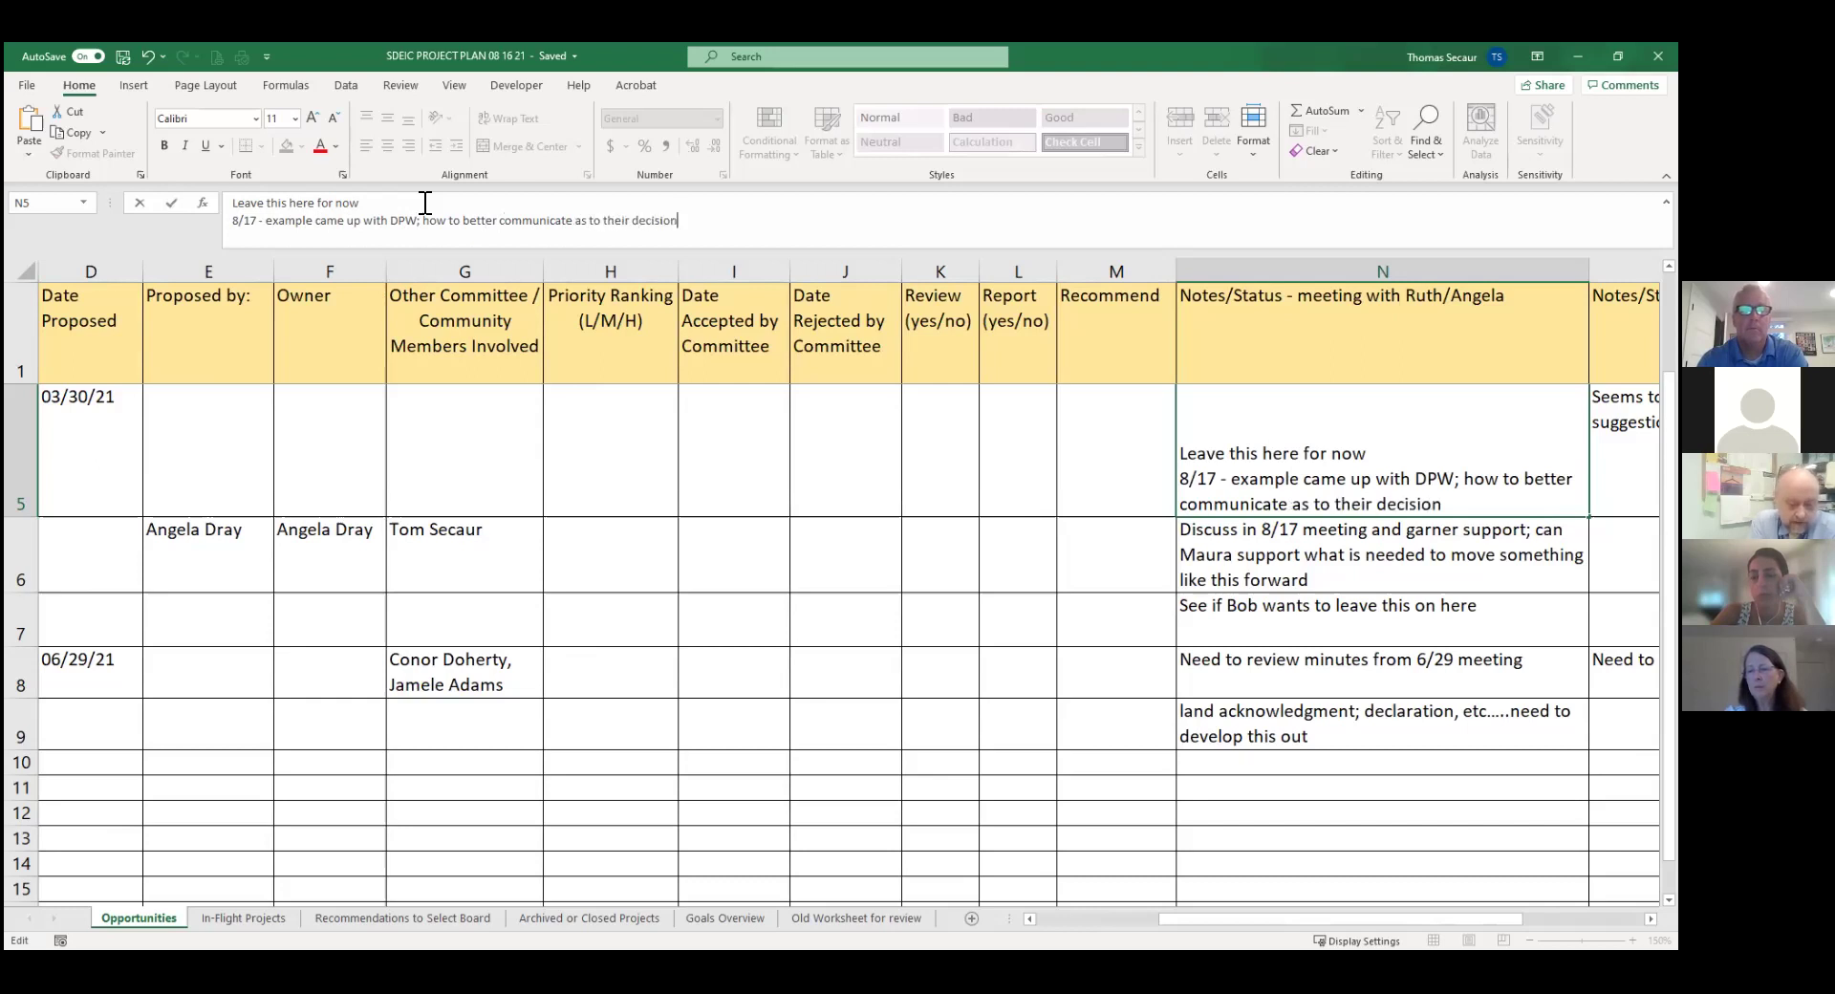
type(" making proces")
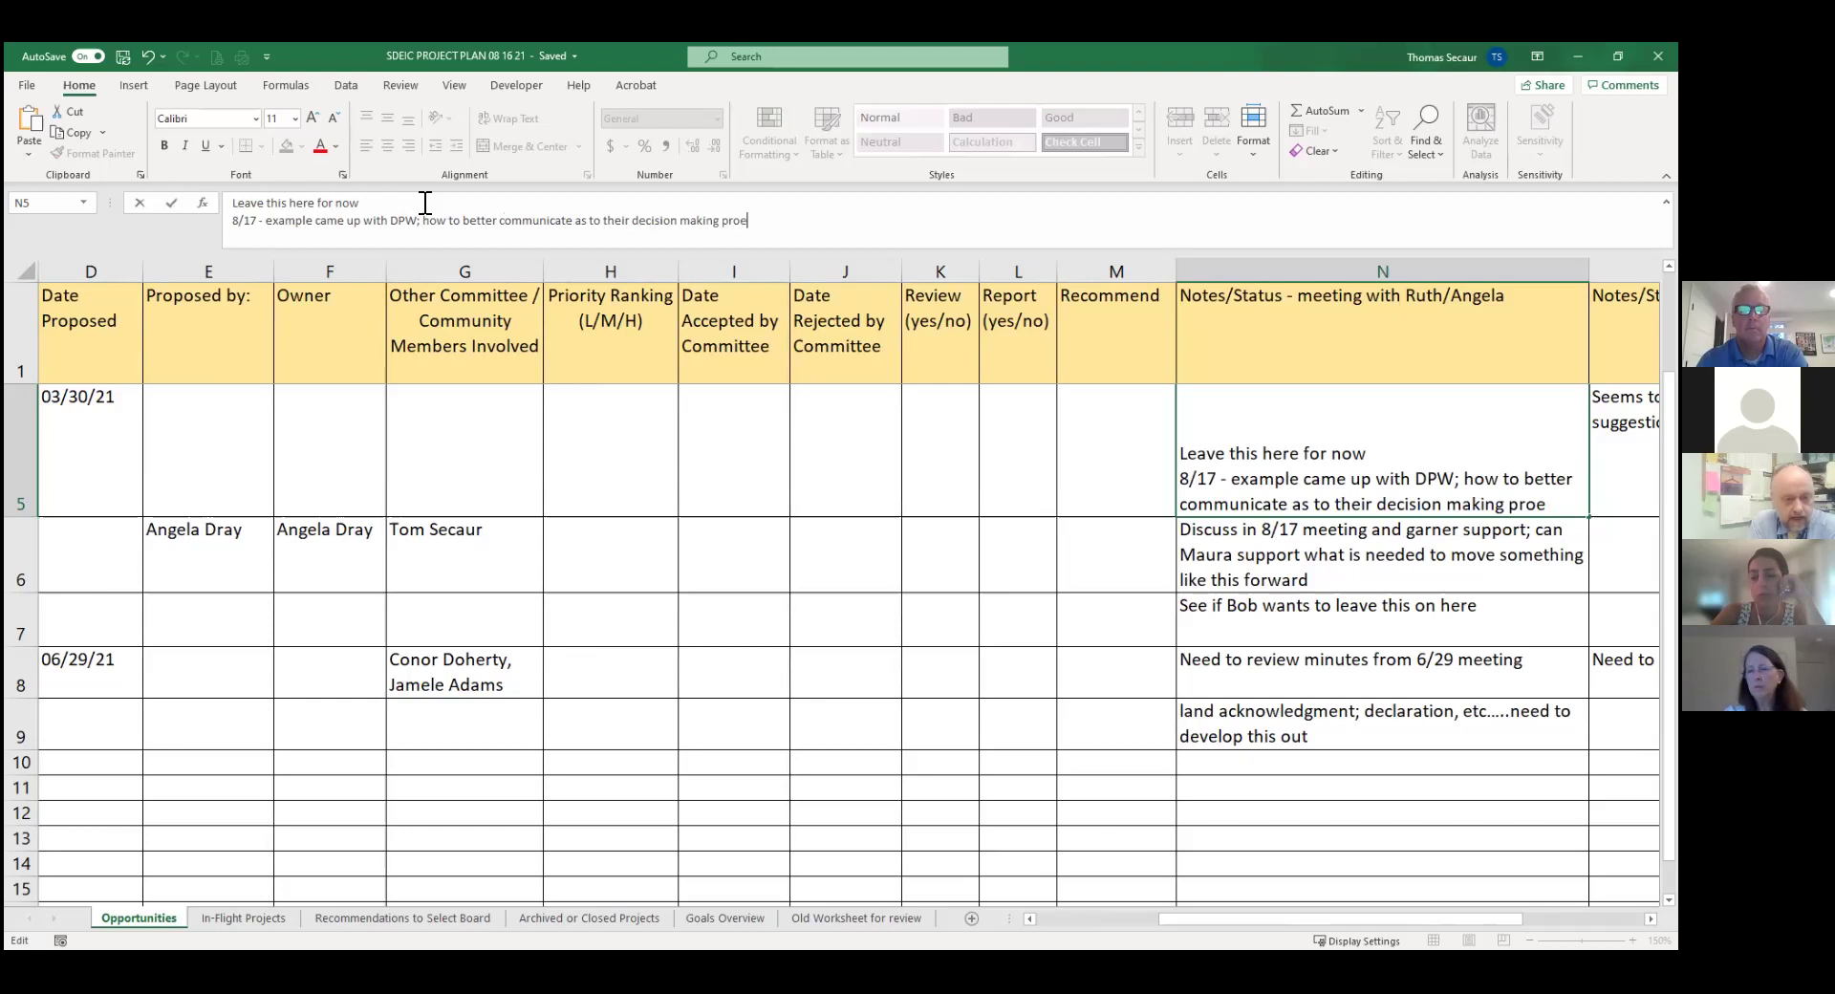
type("s")
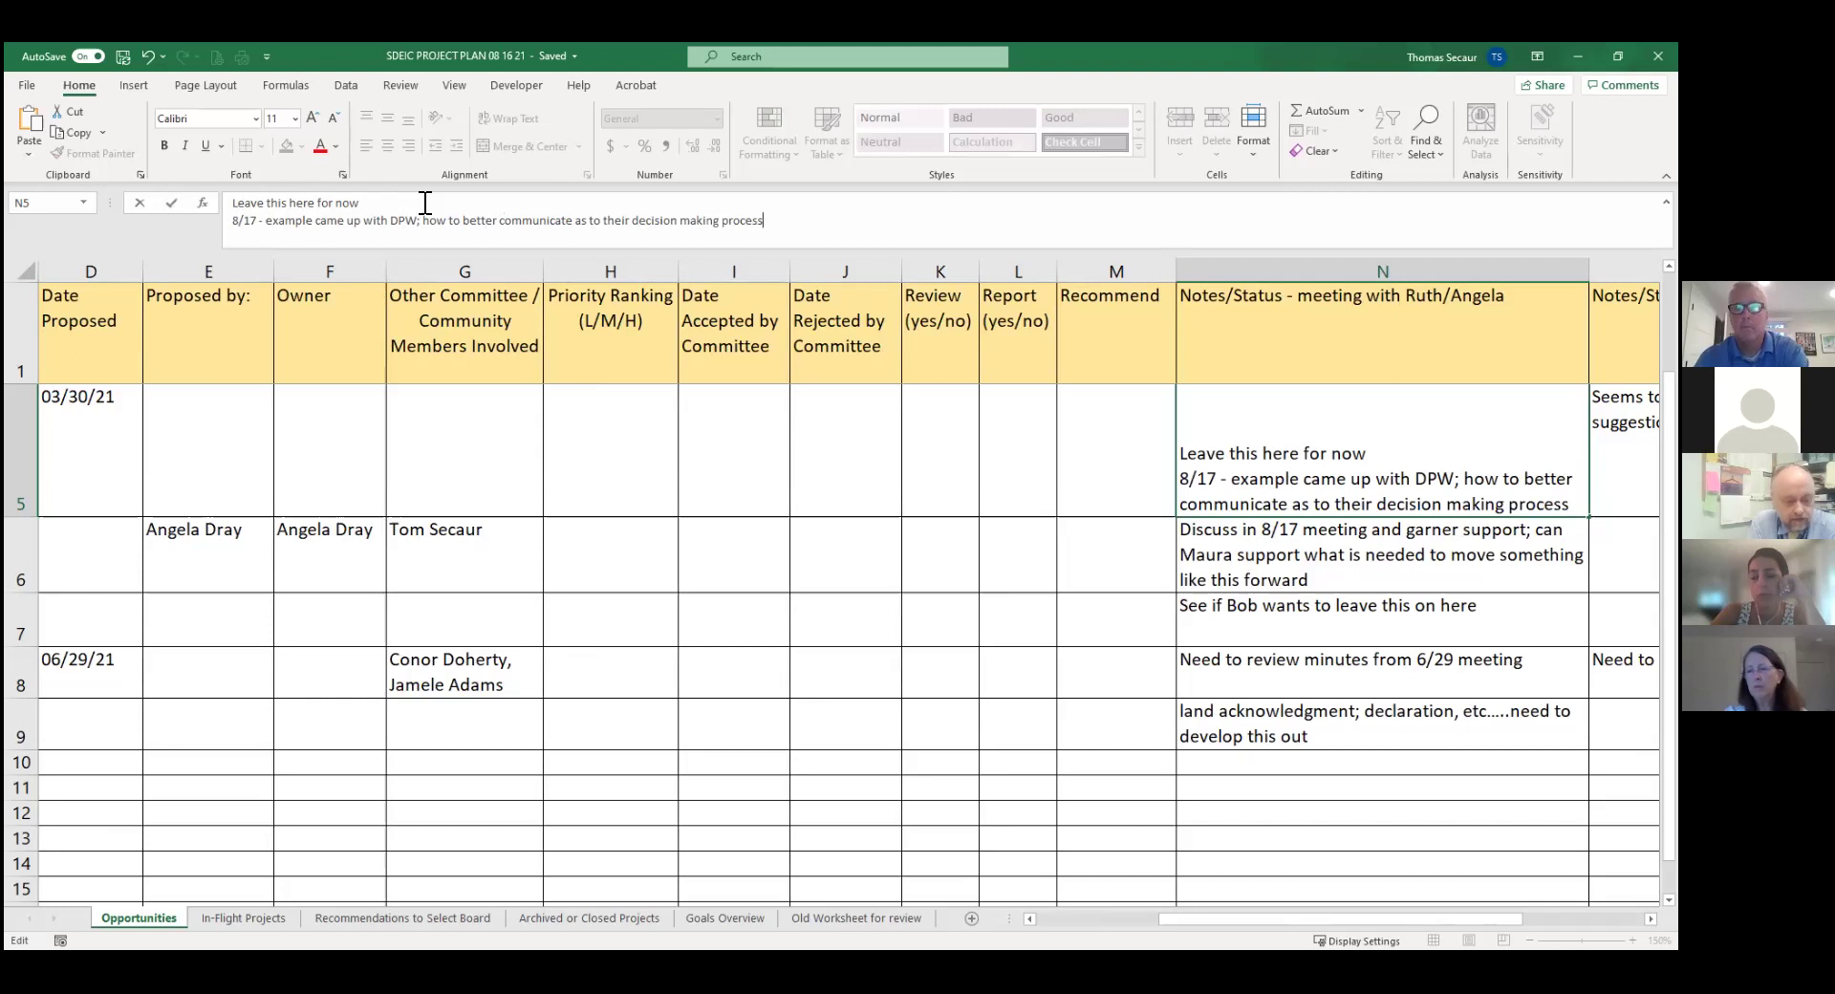
type("; what does int")
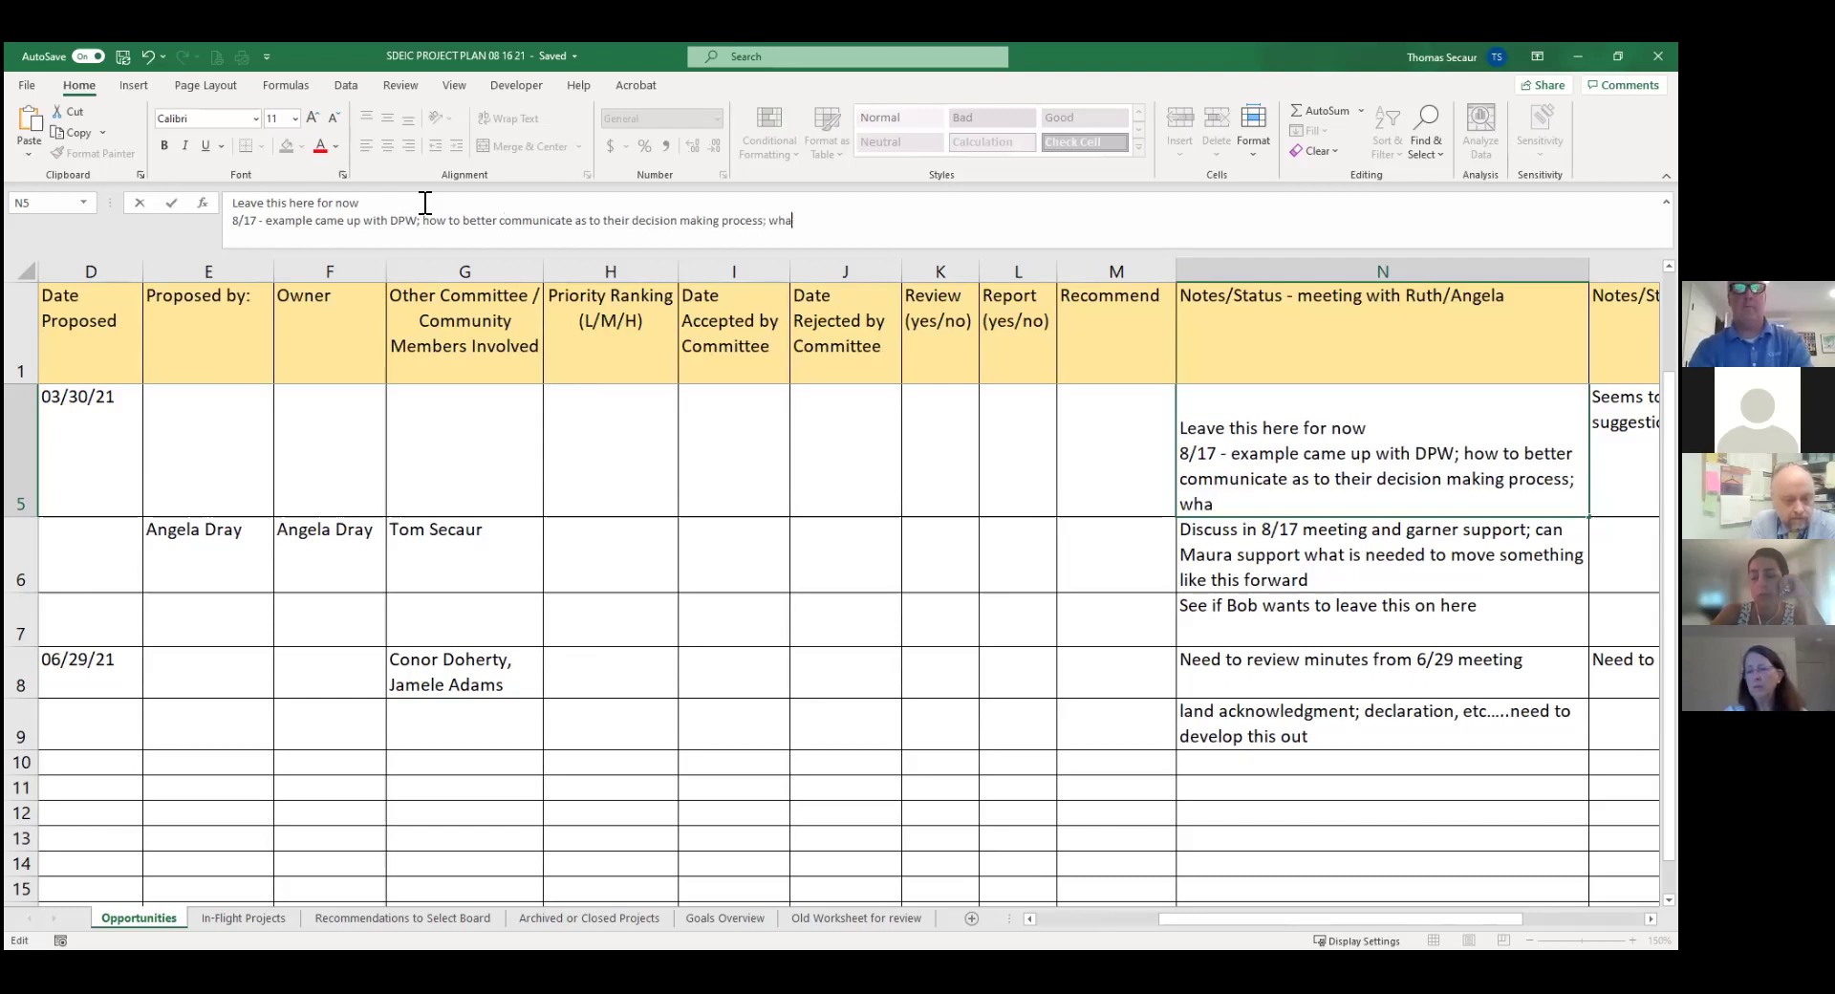
key("BackSpace")
key("BackSpace")
key("BackSpace")
key("BackSpace")
key("BackSpace")
key("BackSpace")
key("BackSpace")
key("BackSpace")
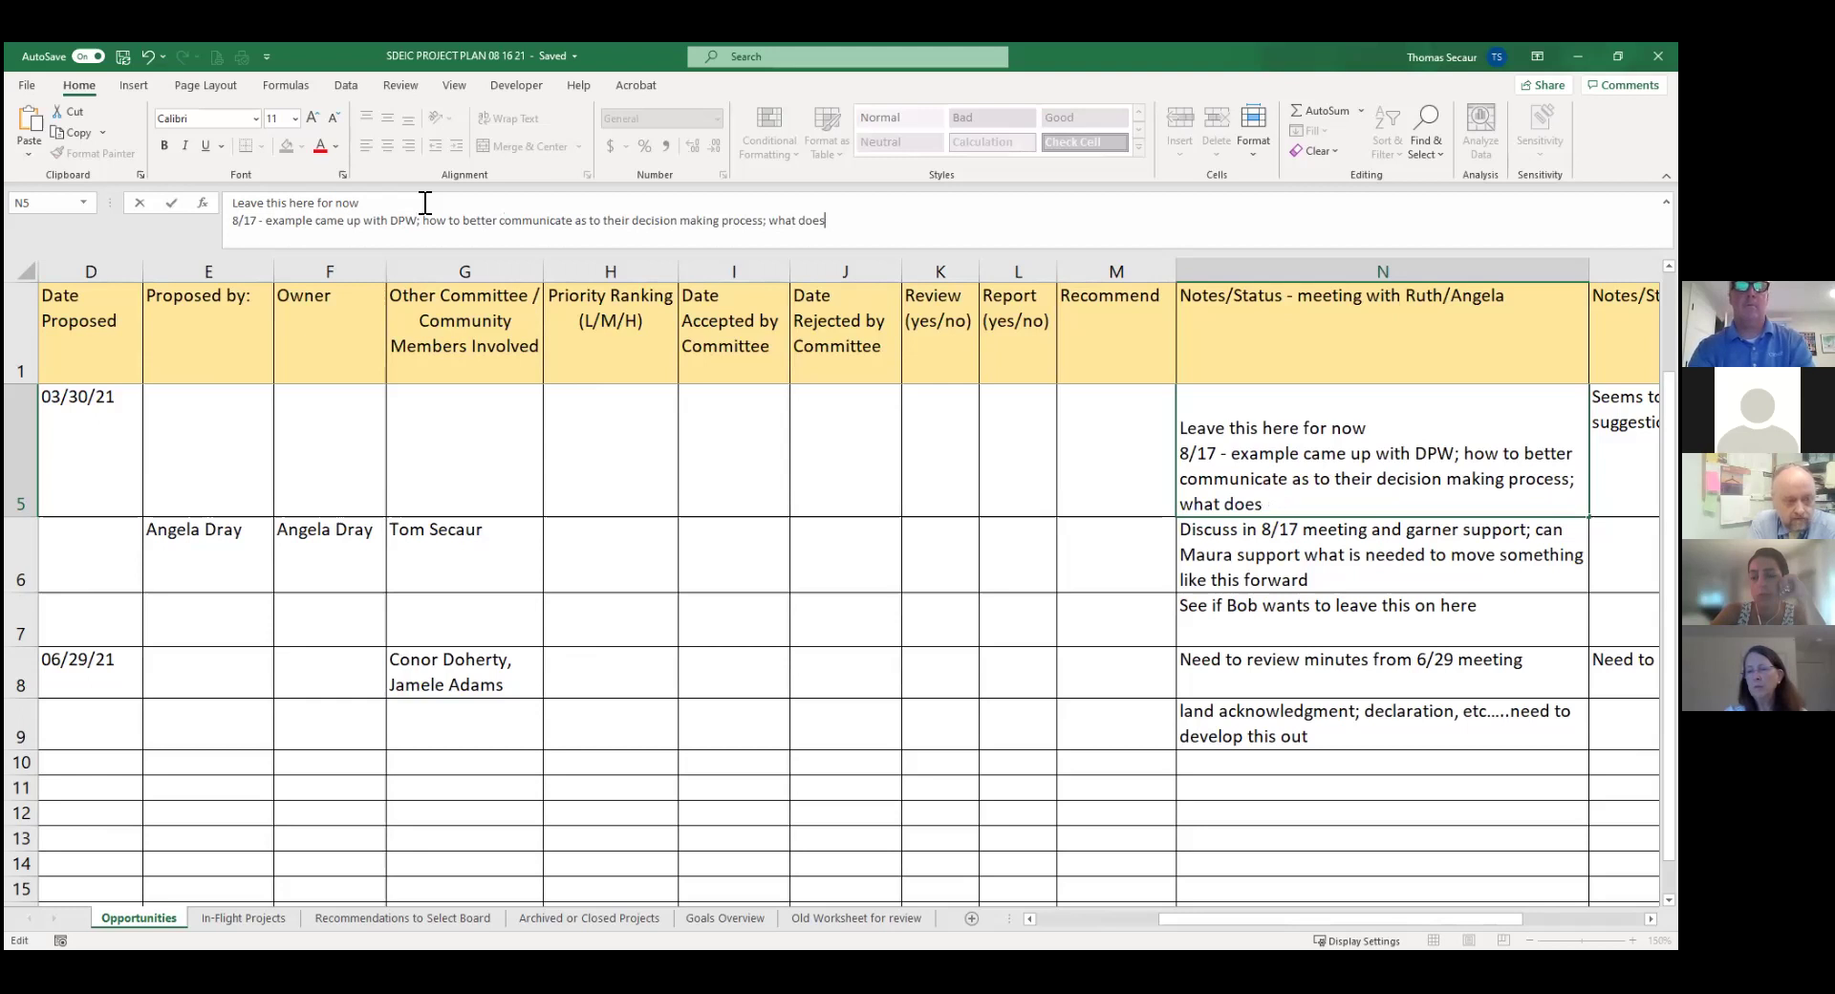
type("goes into ")
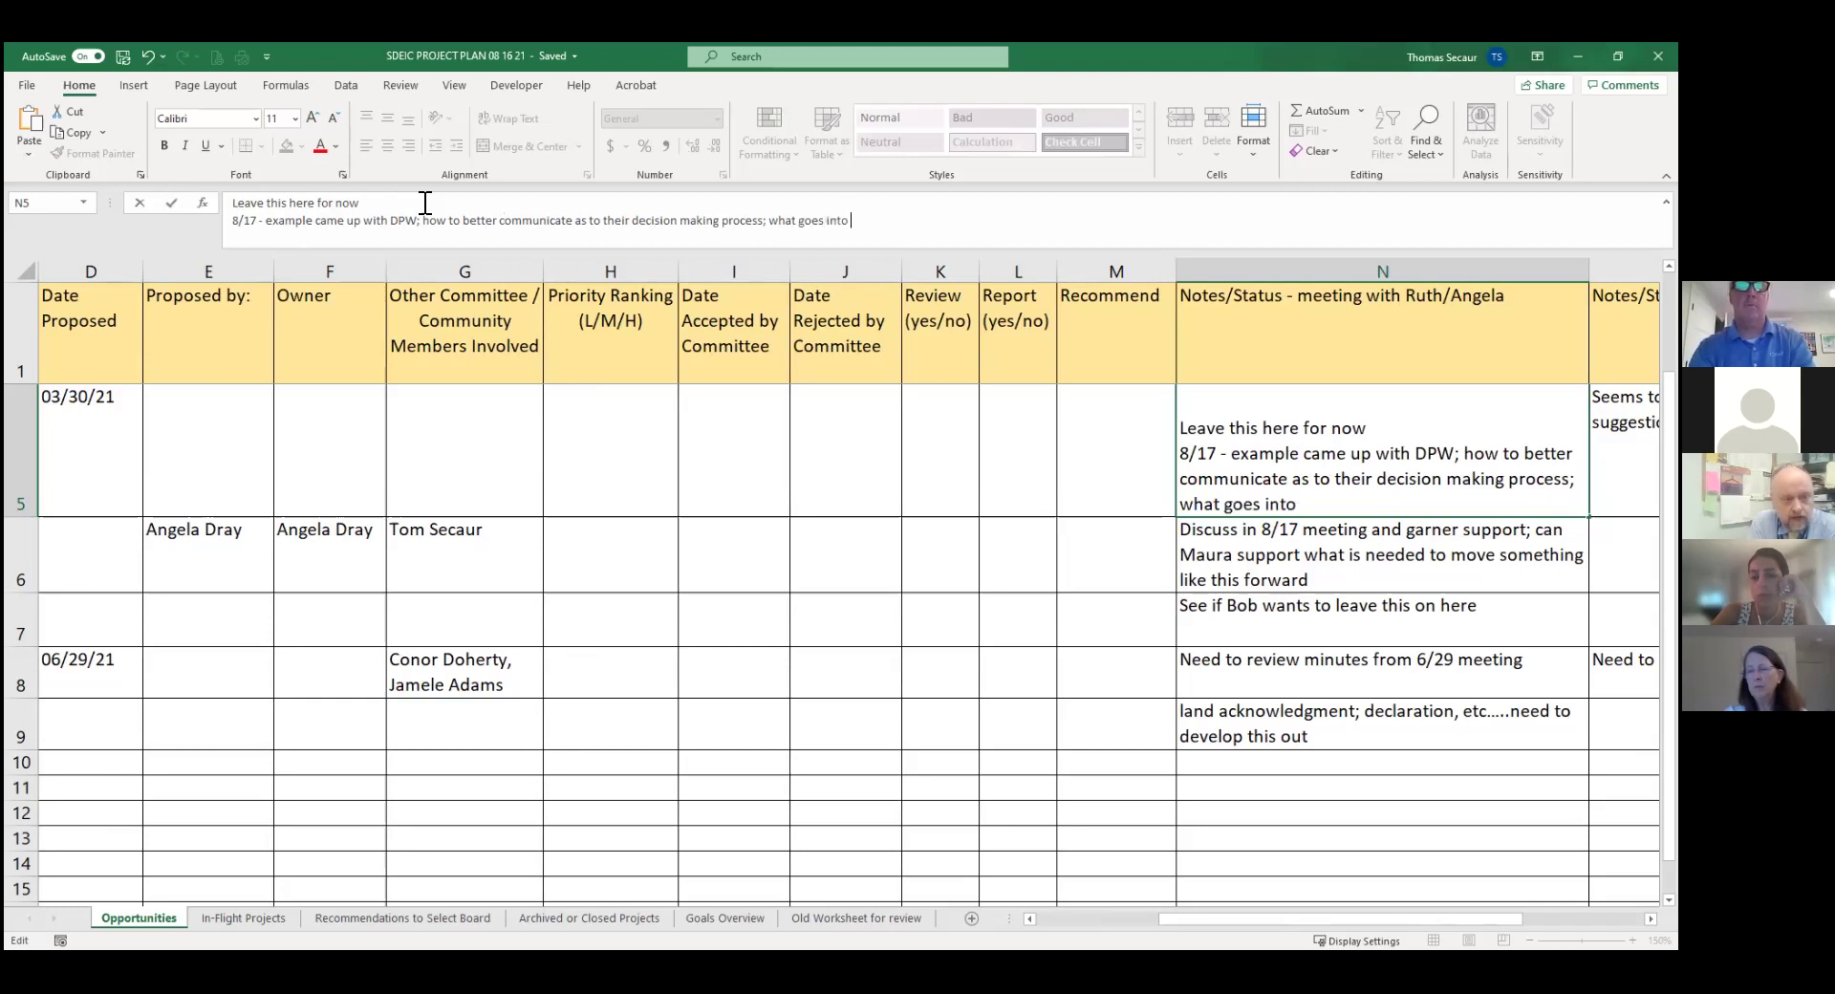
type("their priority for services")
Commit the Greenbush note and check the Sister City row against the In-Flight Projects sheet.
key("Return")
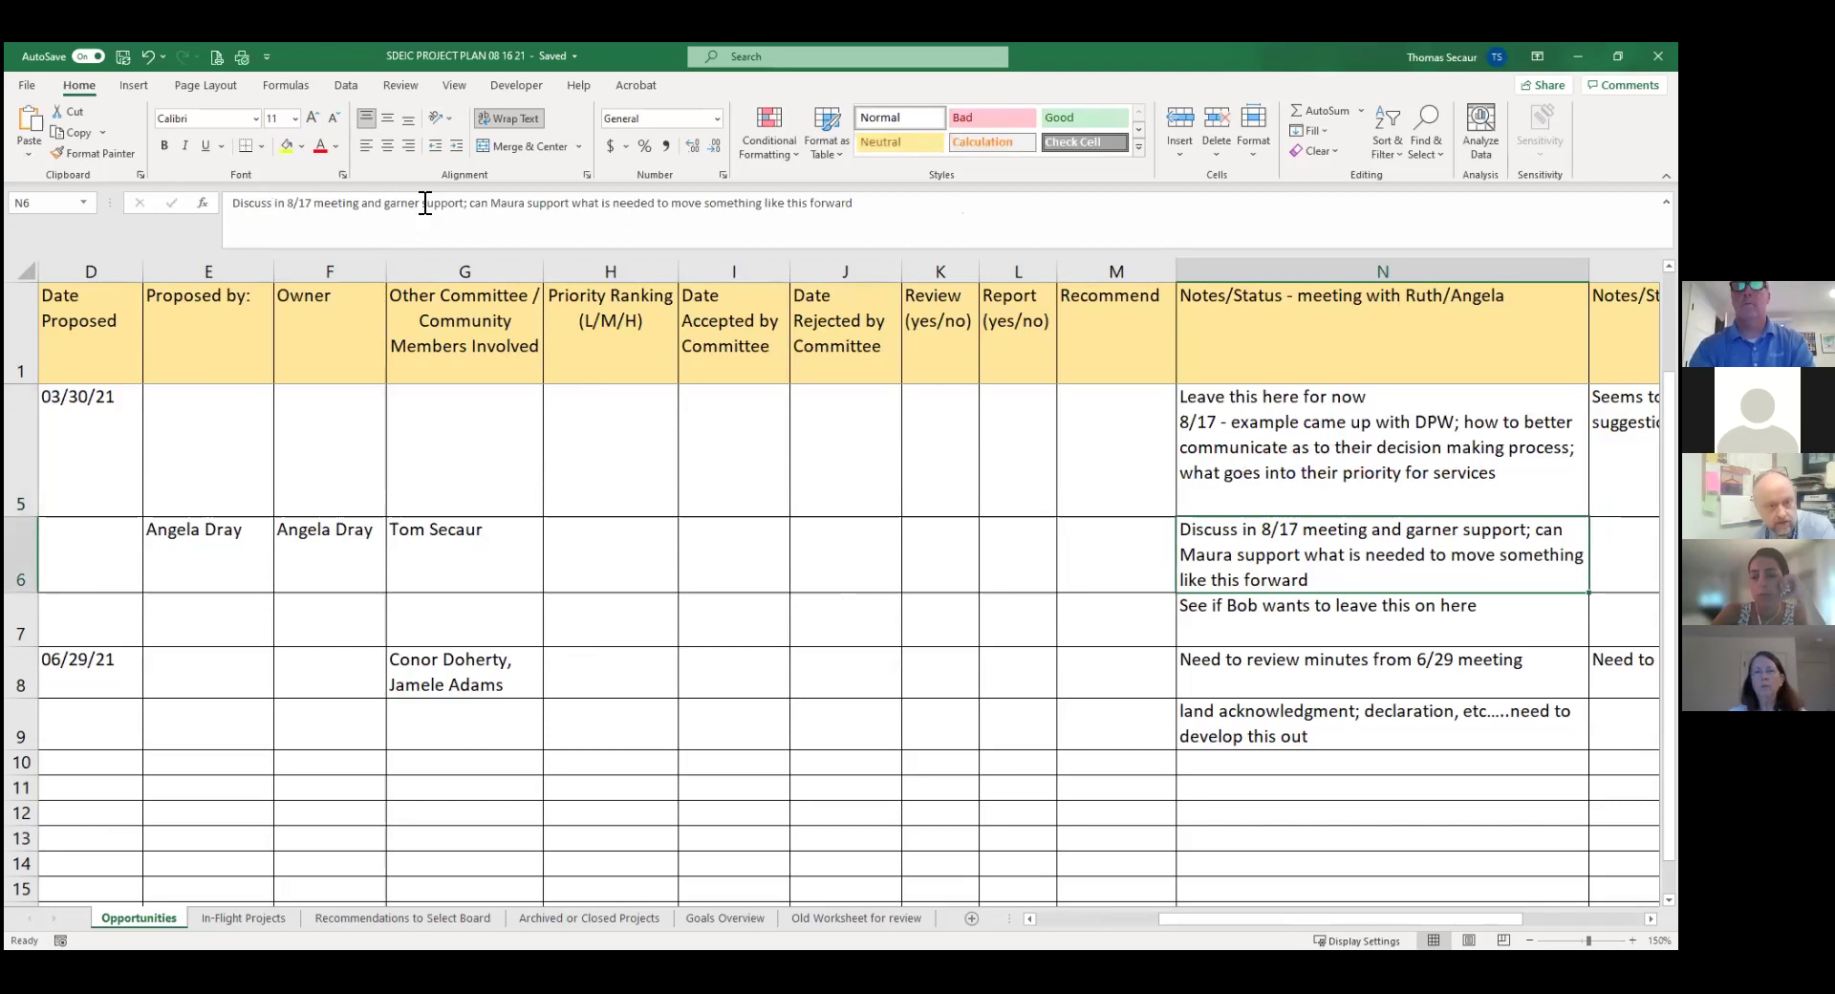
key("Left")
key("Left")
key("Left")
key("Left")
key("Left")
key("Left")
key("Left")
key("Left")
key("Left")
key("Left")
key("Left")
key("Left")
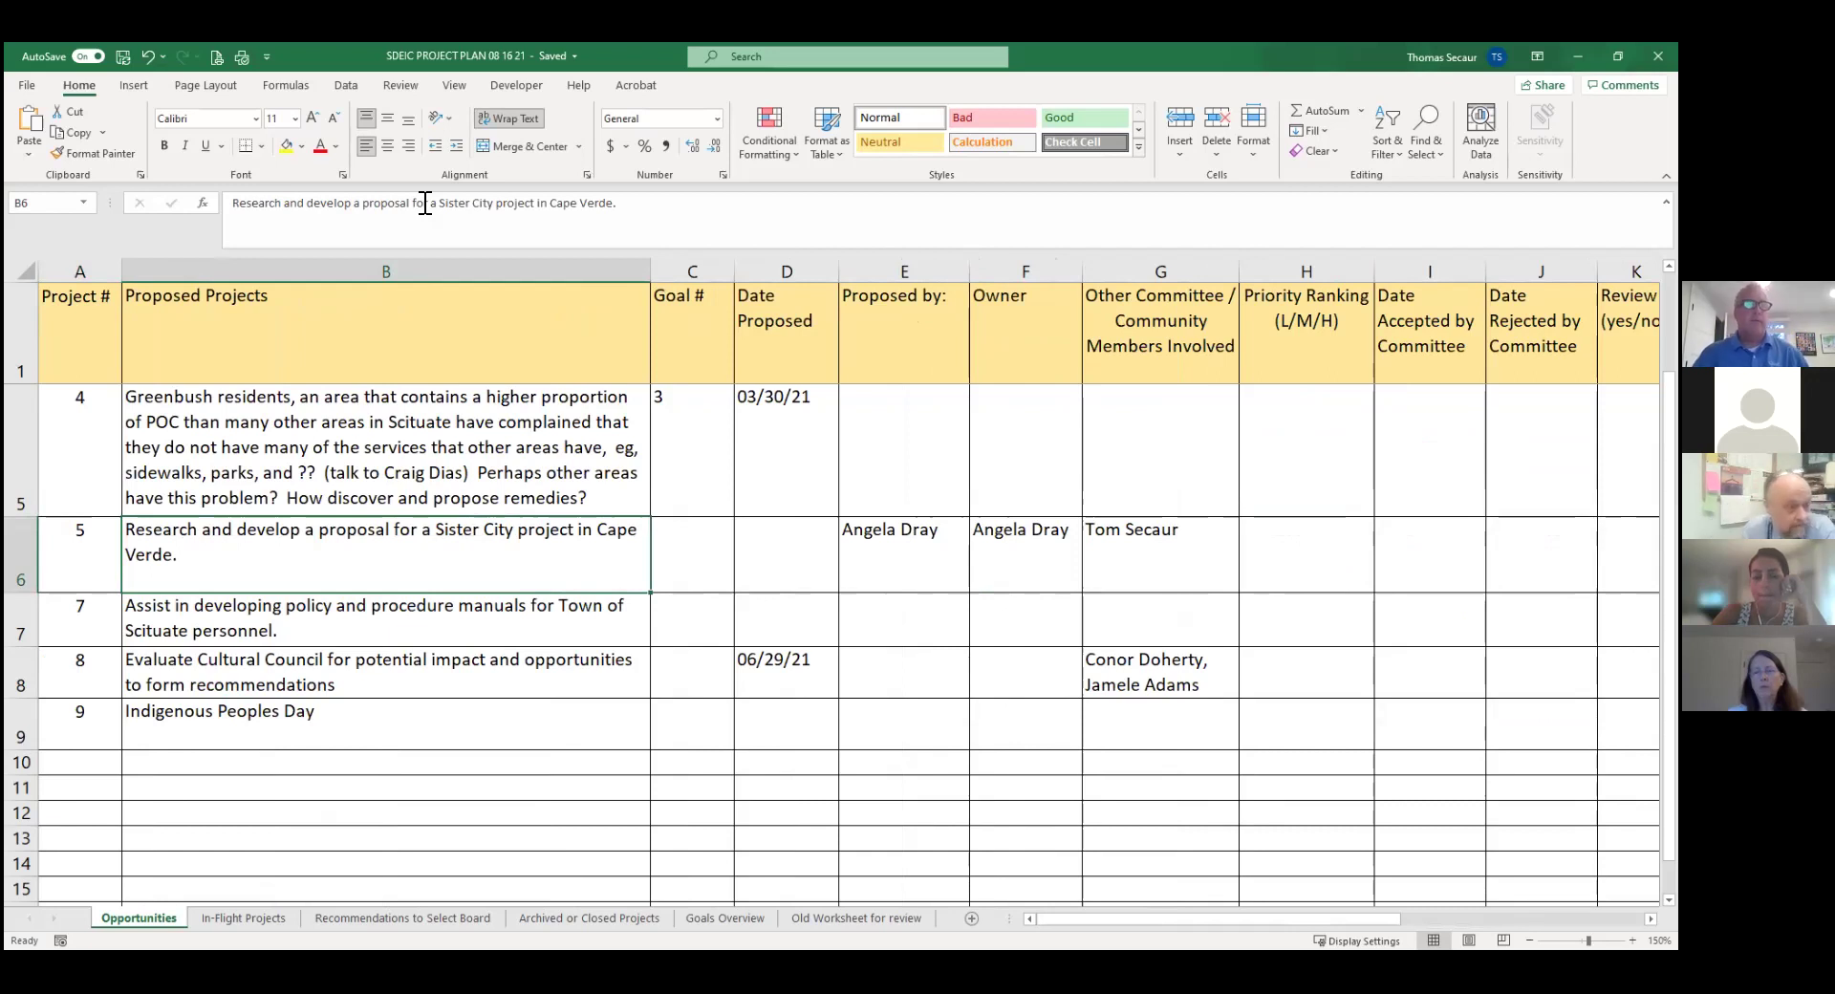
key("Down")
key("Up")
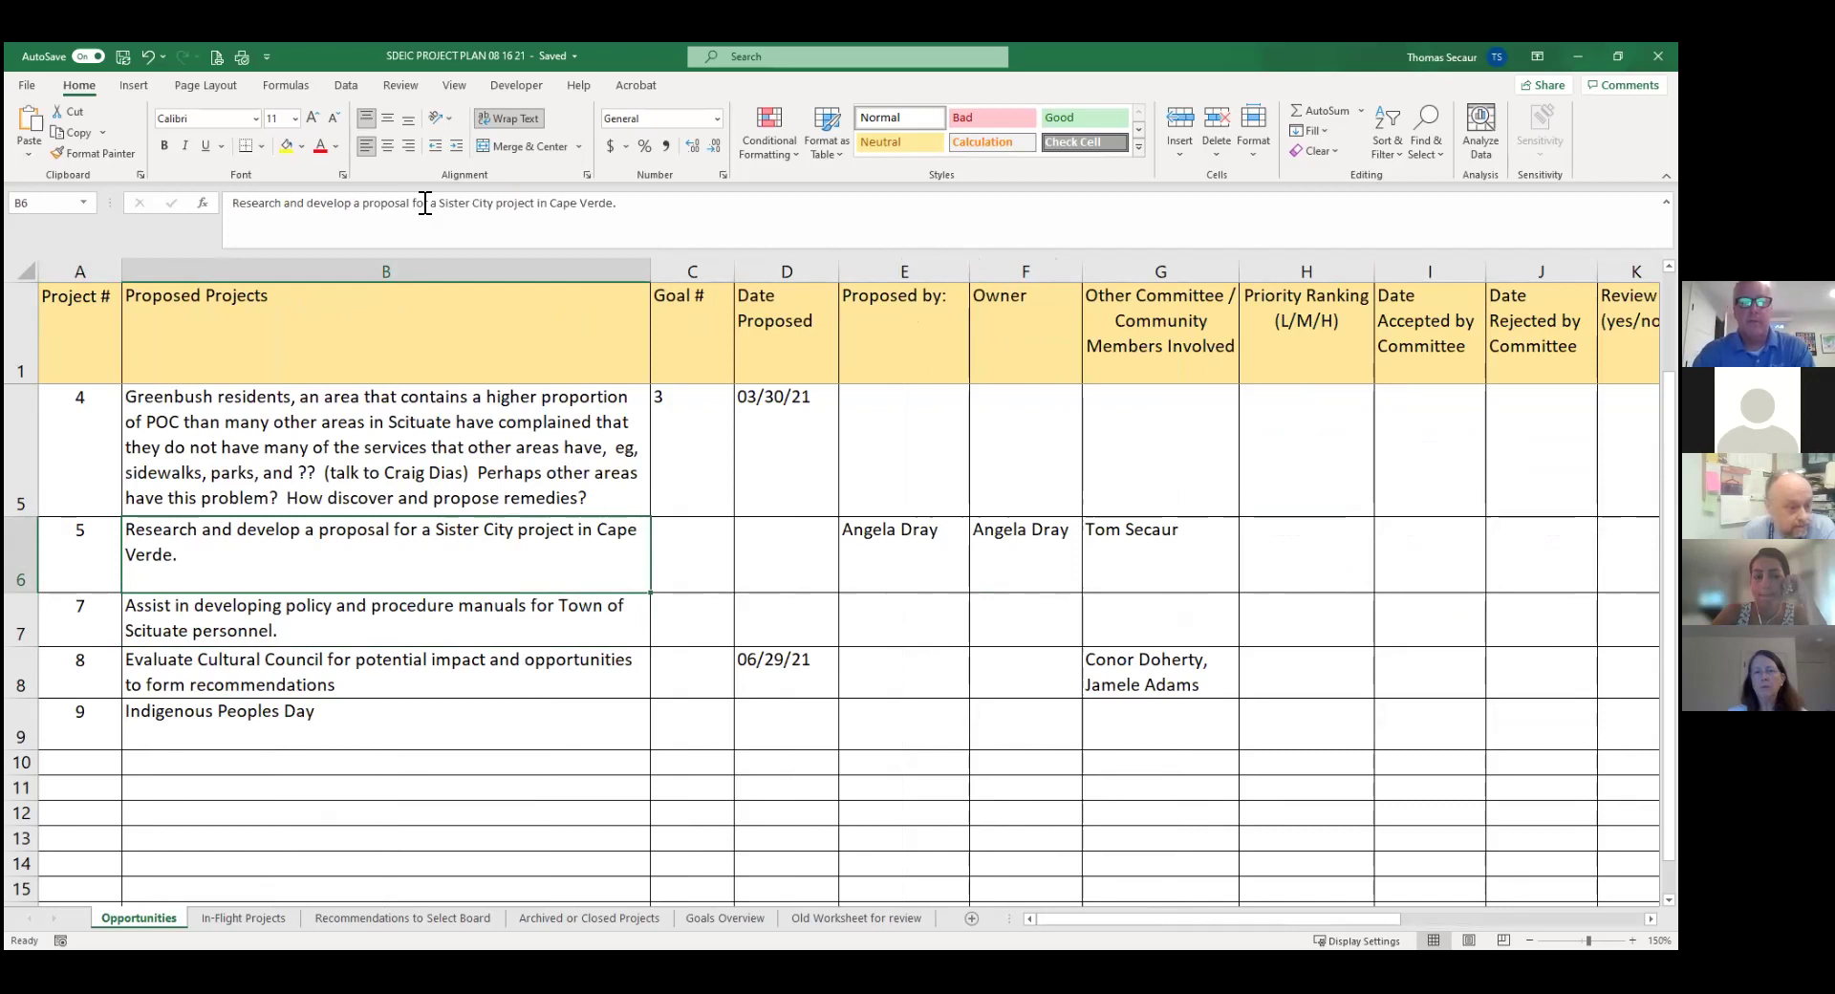
key("Right")
key("Right")
key("Right")
key("Right")
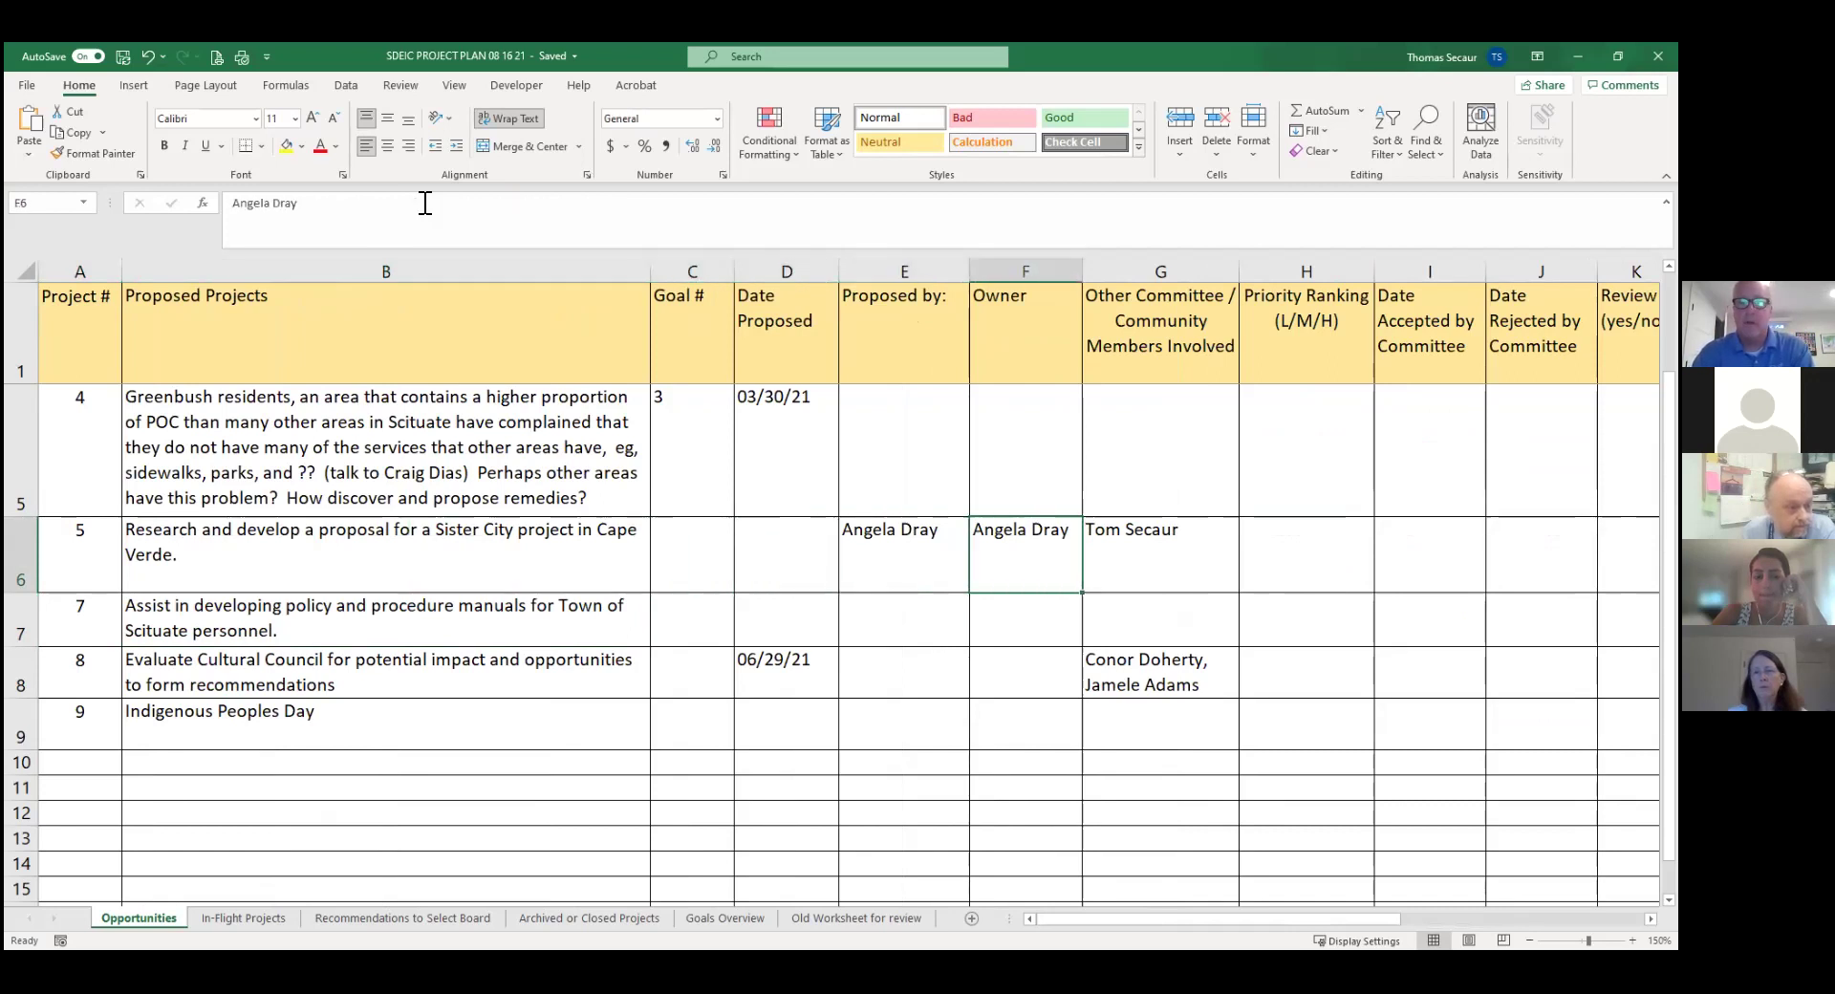
key("Right")
key("Right")
key("Right")
key("Right")
key("Right")
key("Right")
key("Right")
key("Right")
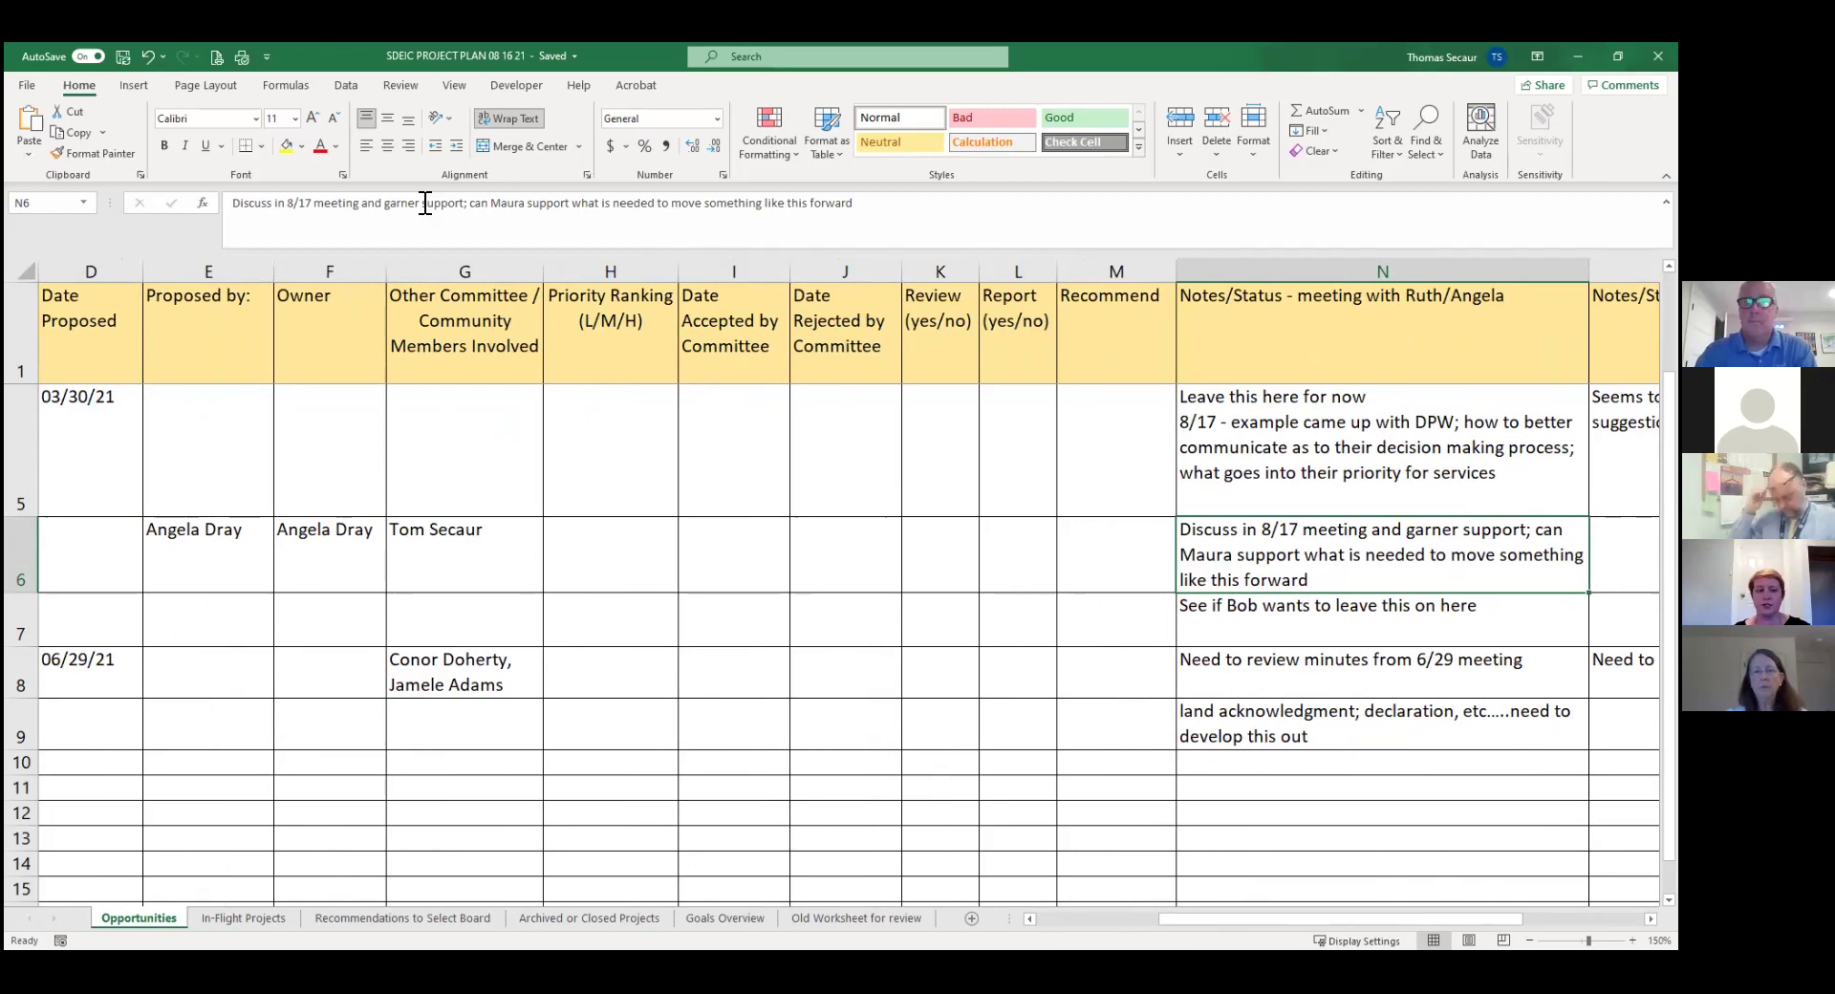
left_click(233, 908)
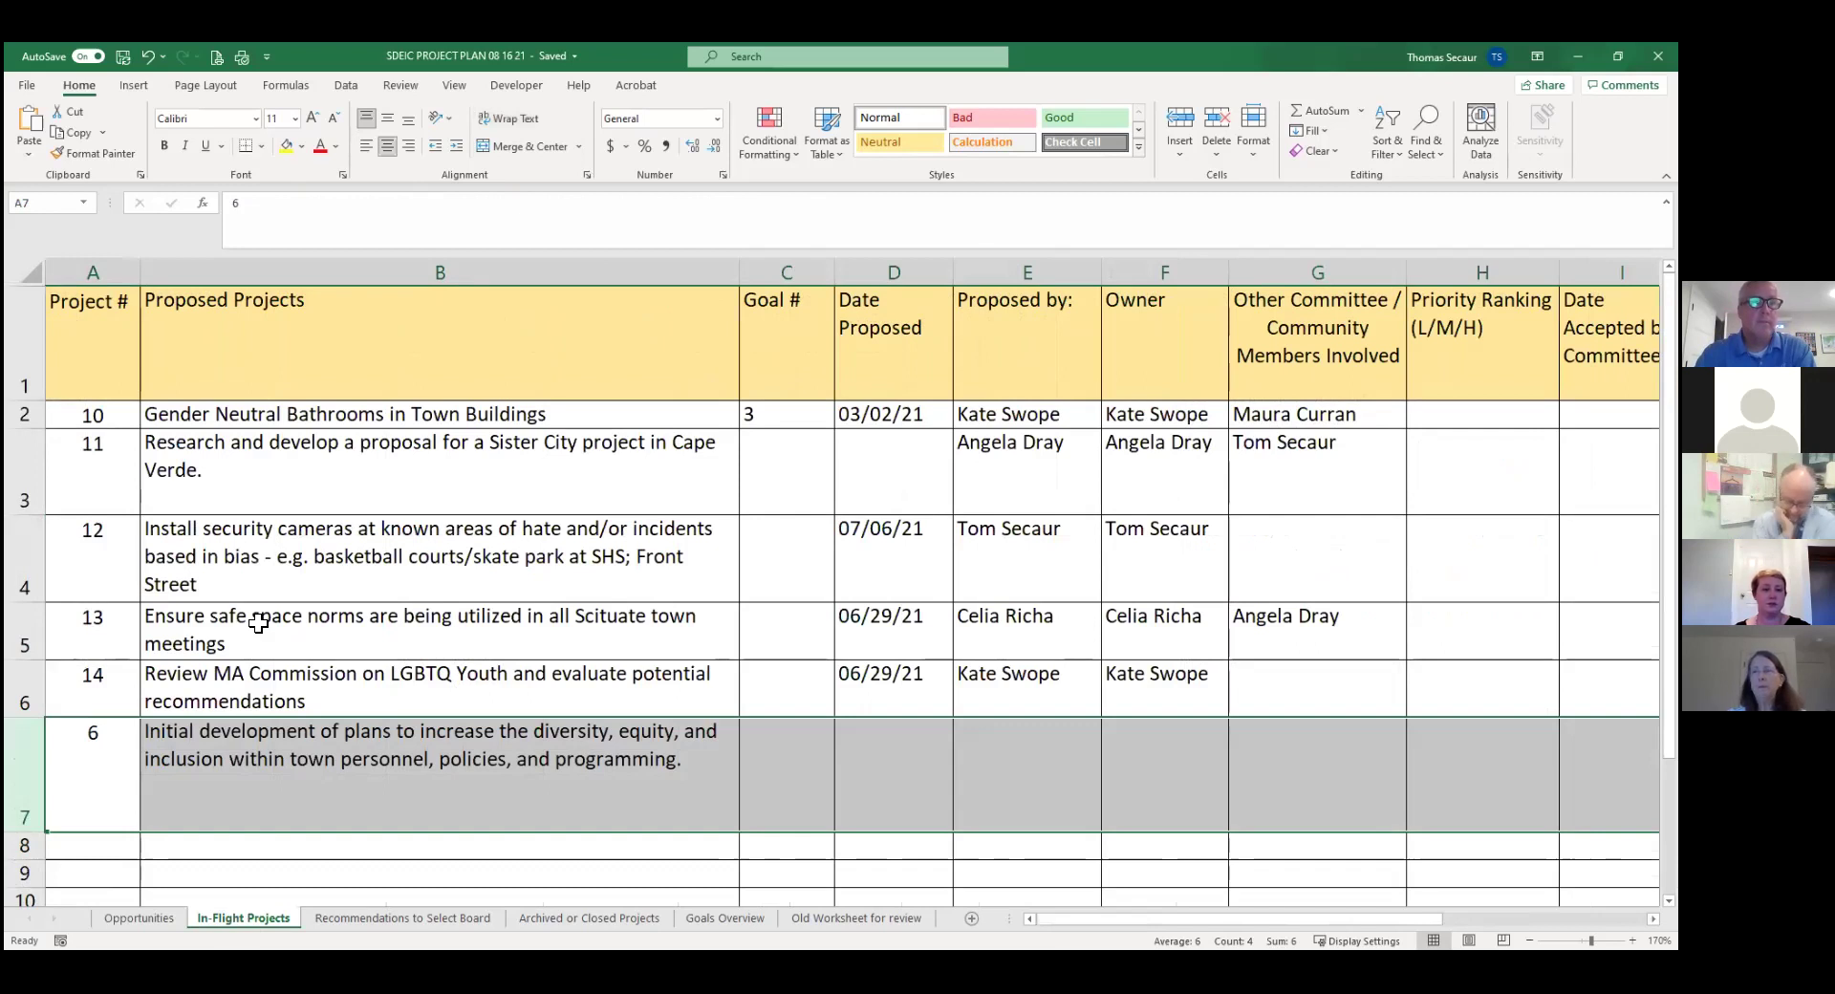
left_click(147, 910)
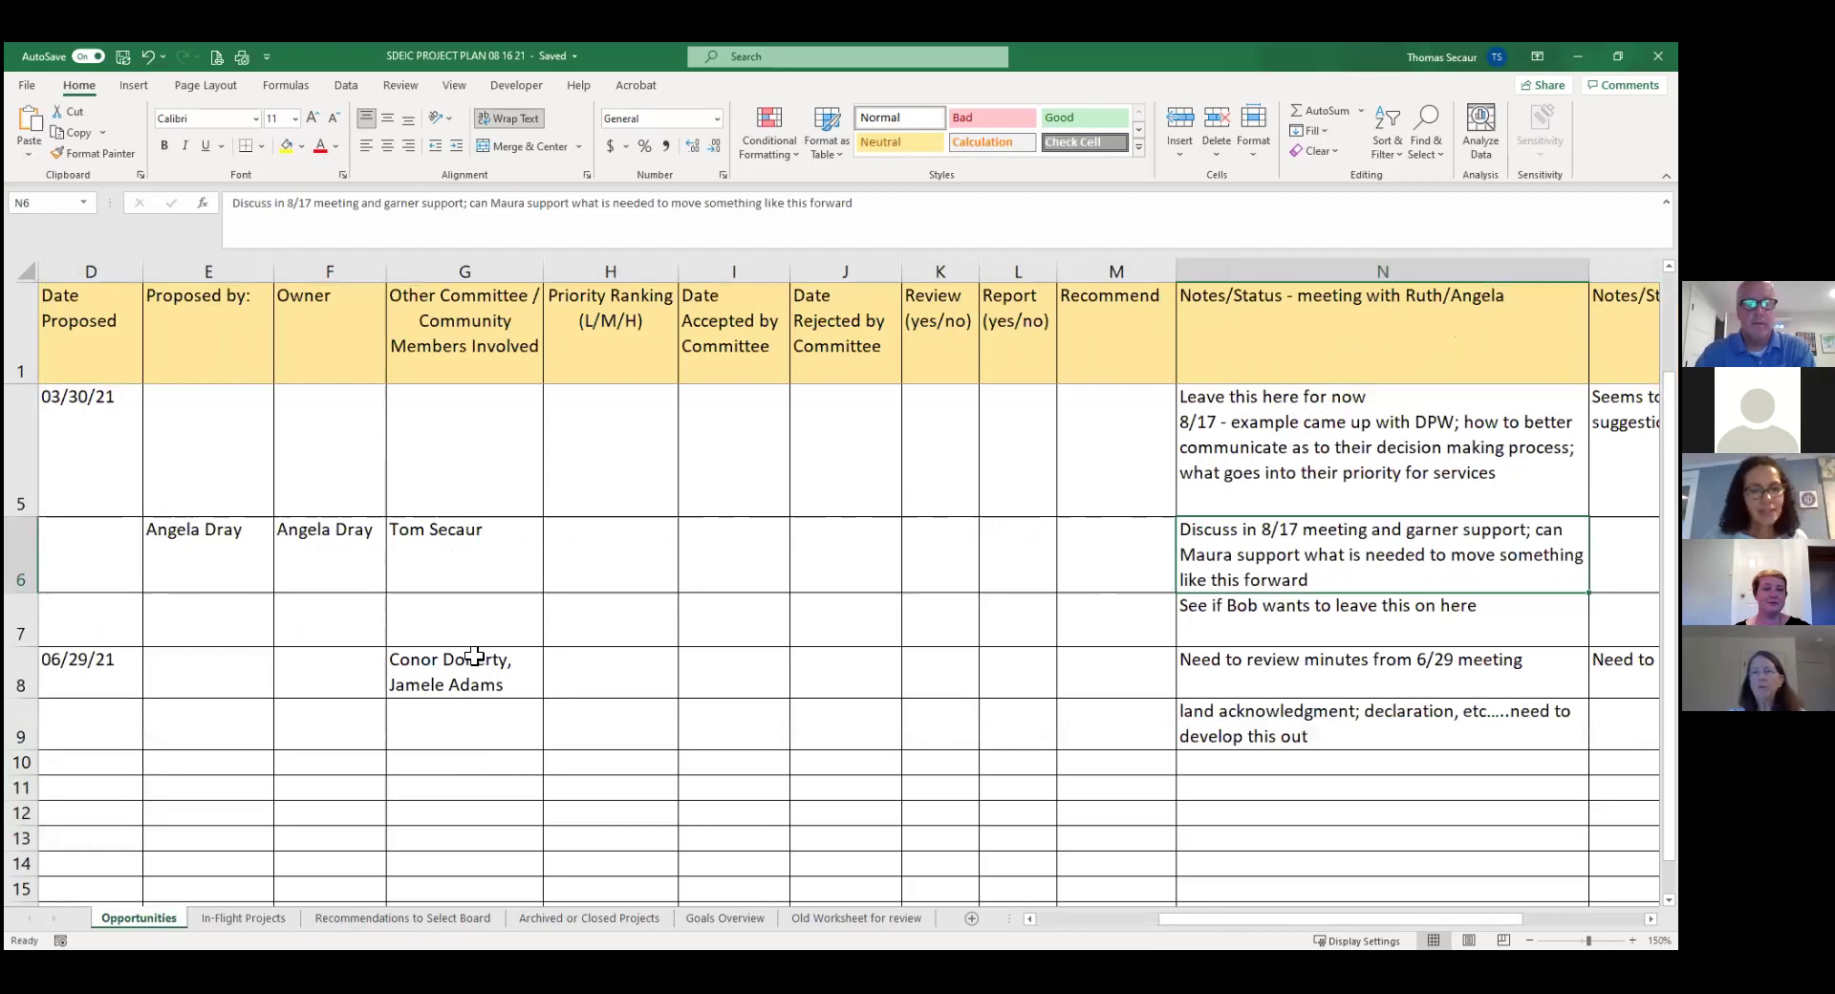
Review the Sister City row and the policy and procedure manuals row 7 through its notes.
key("Left")
key("Left")
key("Left")
key("Left")
key("Left")
key("Left")
key("Left")
key("Left")
key("Left")
key("Left")
key("Left")
key("Left")
key("Left")
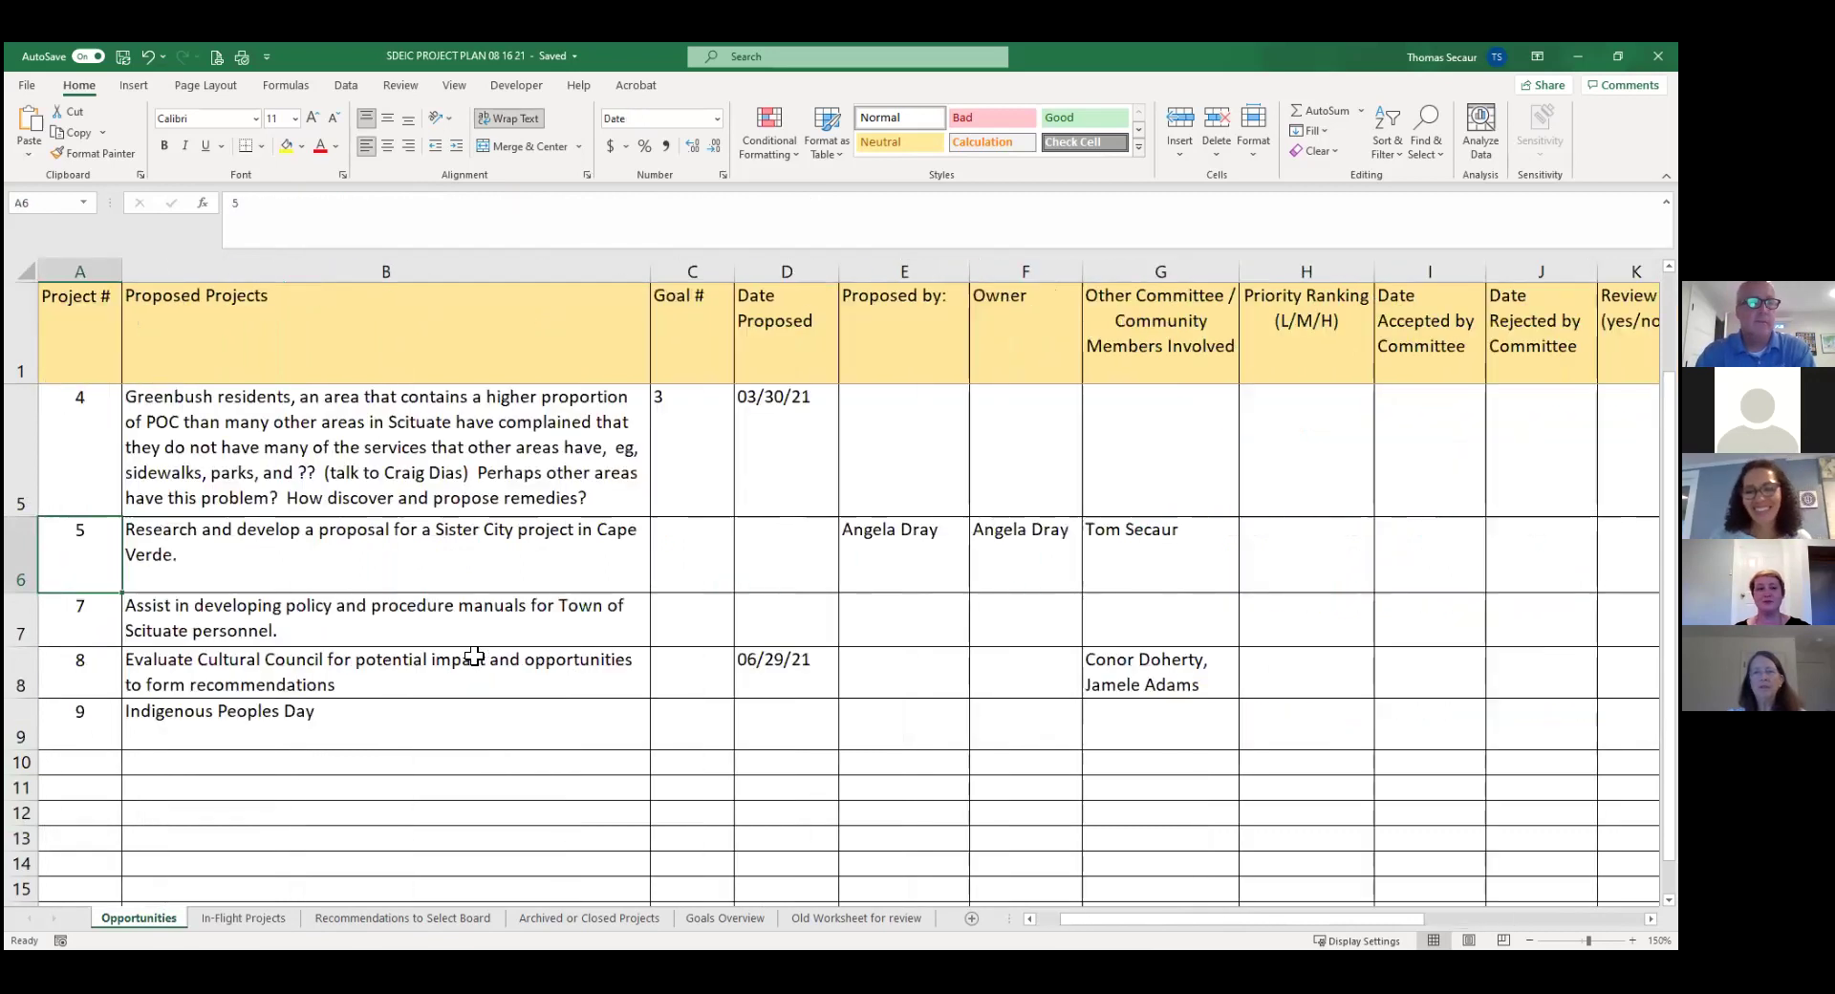
key("Right")
key("Left")
key("Right")
key("Down")
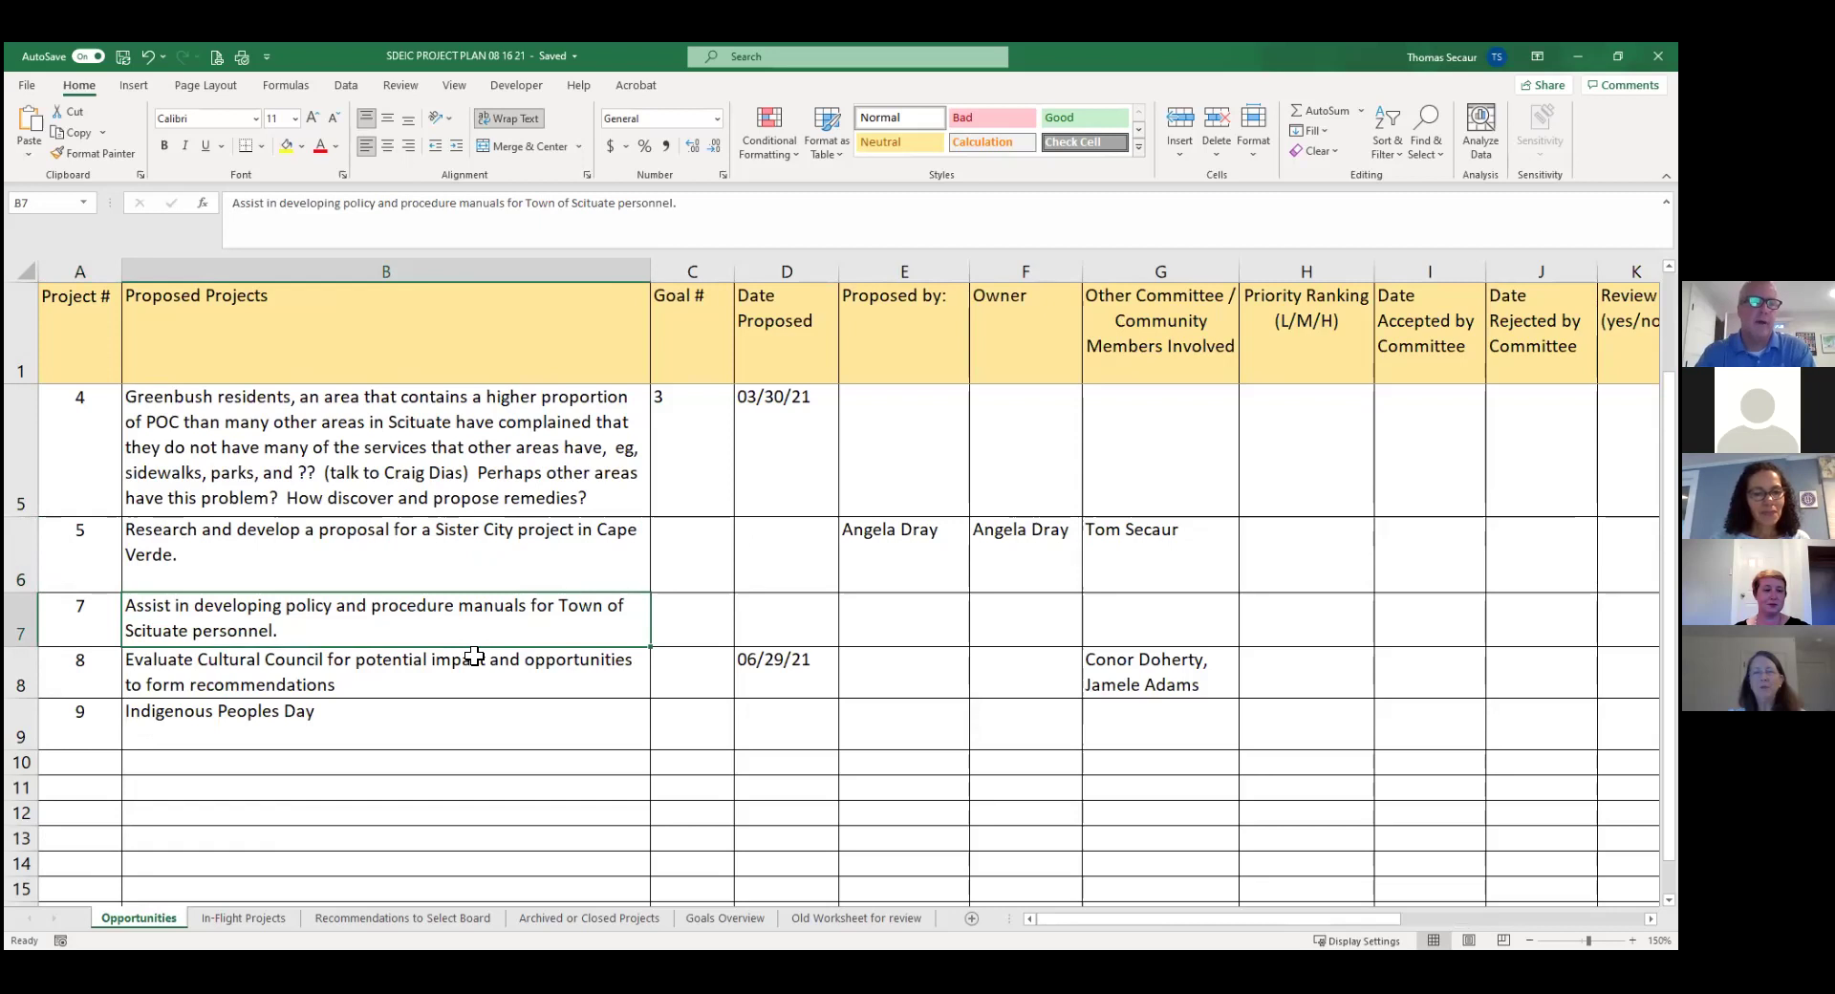
key("Right")
key("Right")
key("Right")
key("Right")
key("Right")
key("Right")
key("Right")
key("Right")
key("Right")
key("Right")
key("Right")
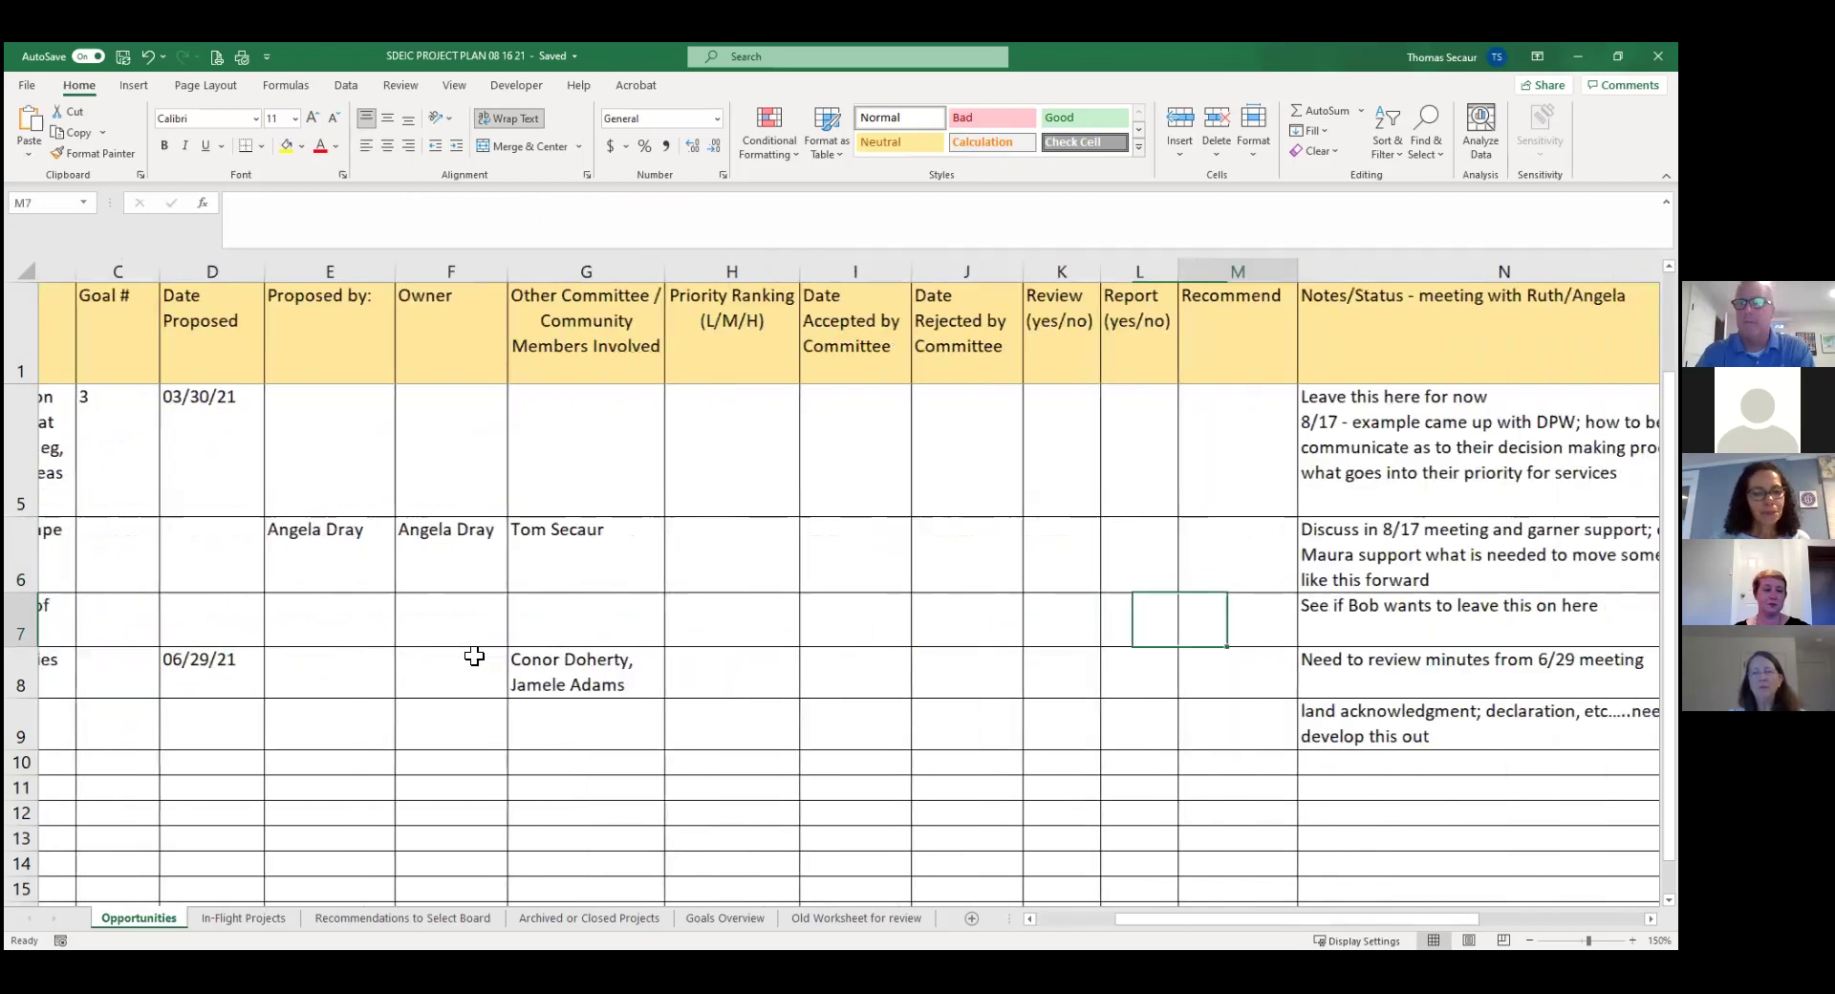
key("Right")
key("Left")
key("Left")
key("Left")
key("Left")
key("Left")
key("Left")
key("Left")
key("Left")
key("Left")
key("Left")
key("Left")
key("Left")
key("Left")
key("Right")
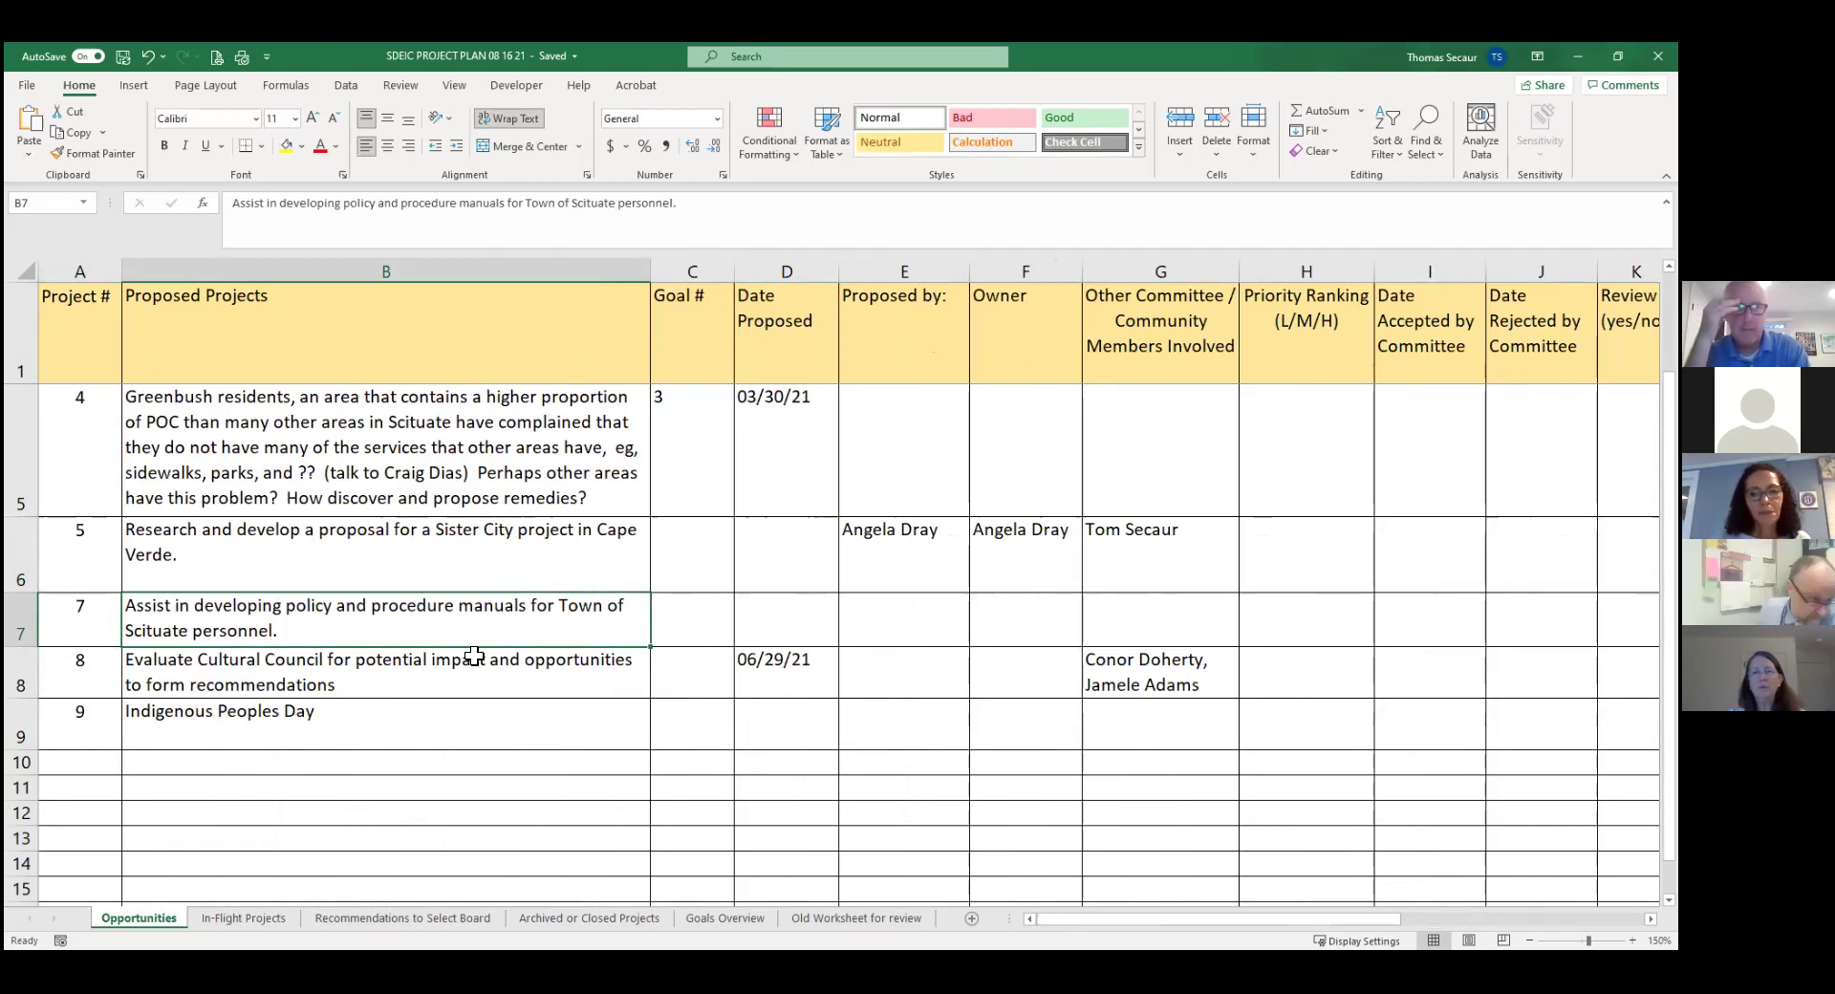
Replace N7's note with an 8/17 line saying a member will seek committee guidance on some issues.
left_click(1013, 623)
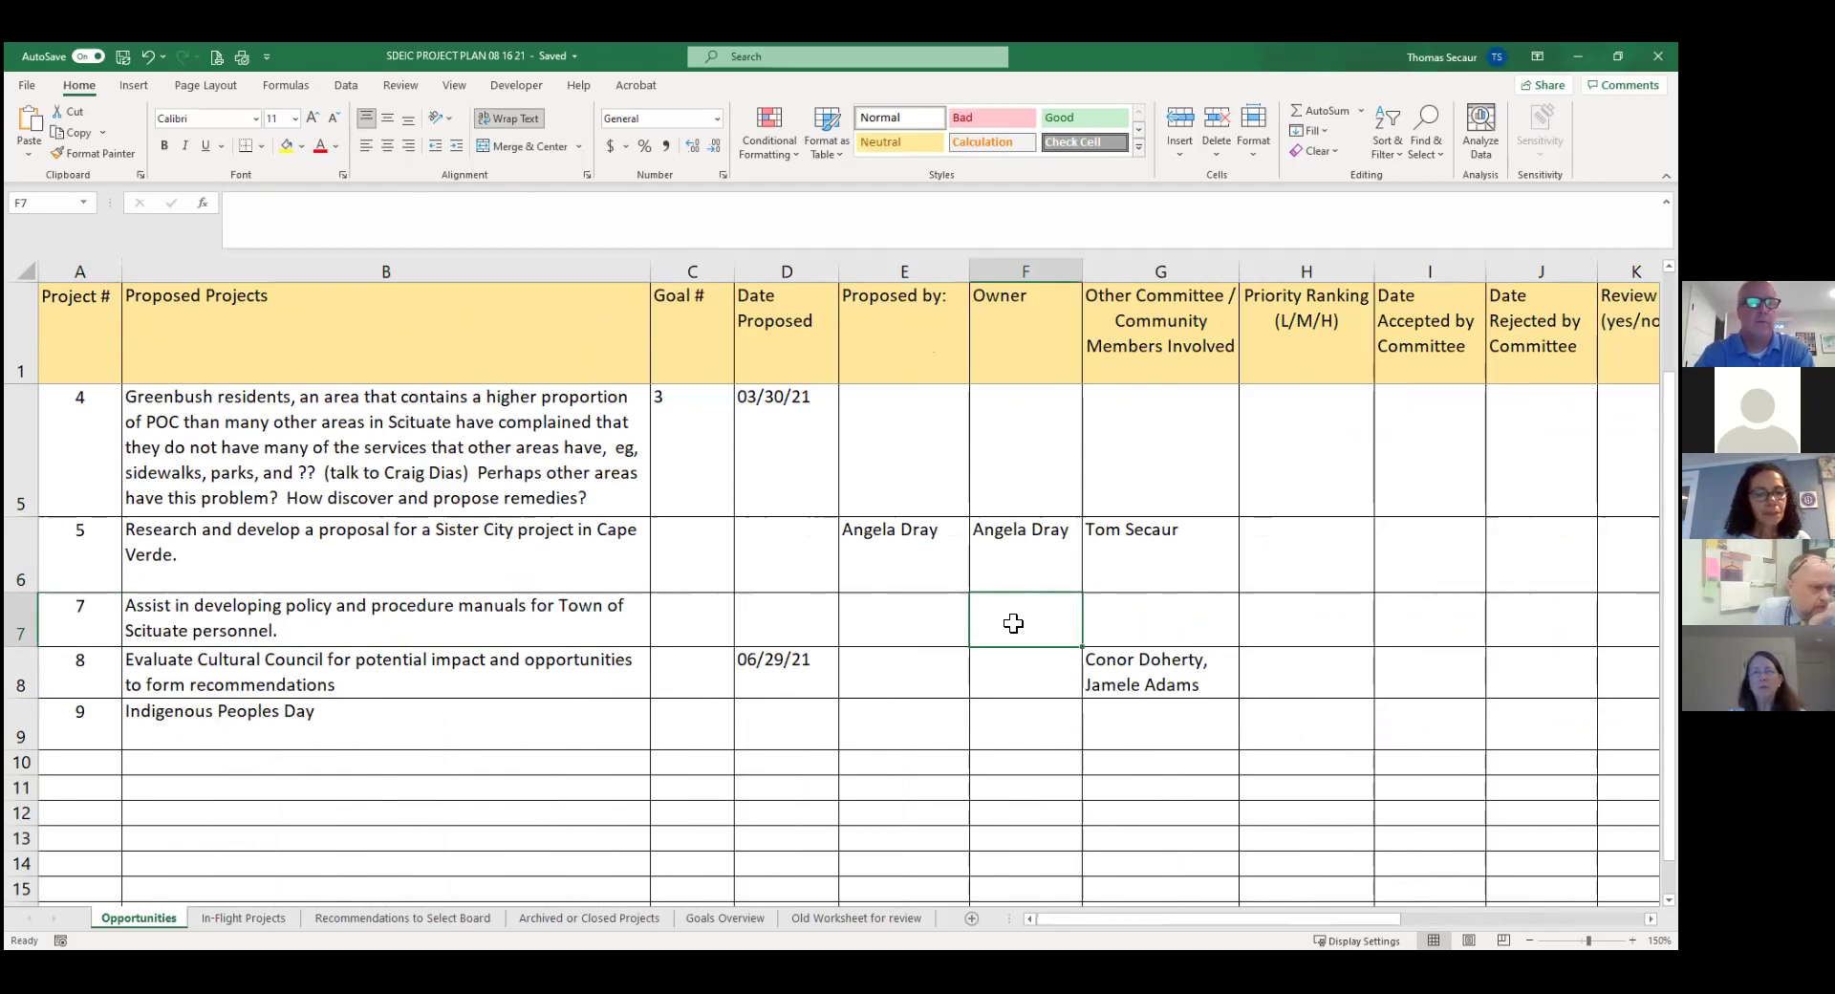
key("Right")
key("Right")
key("Right")
key("Right")
key("Right")
key("Right")
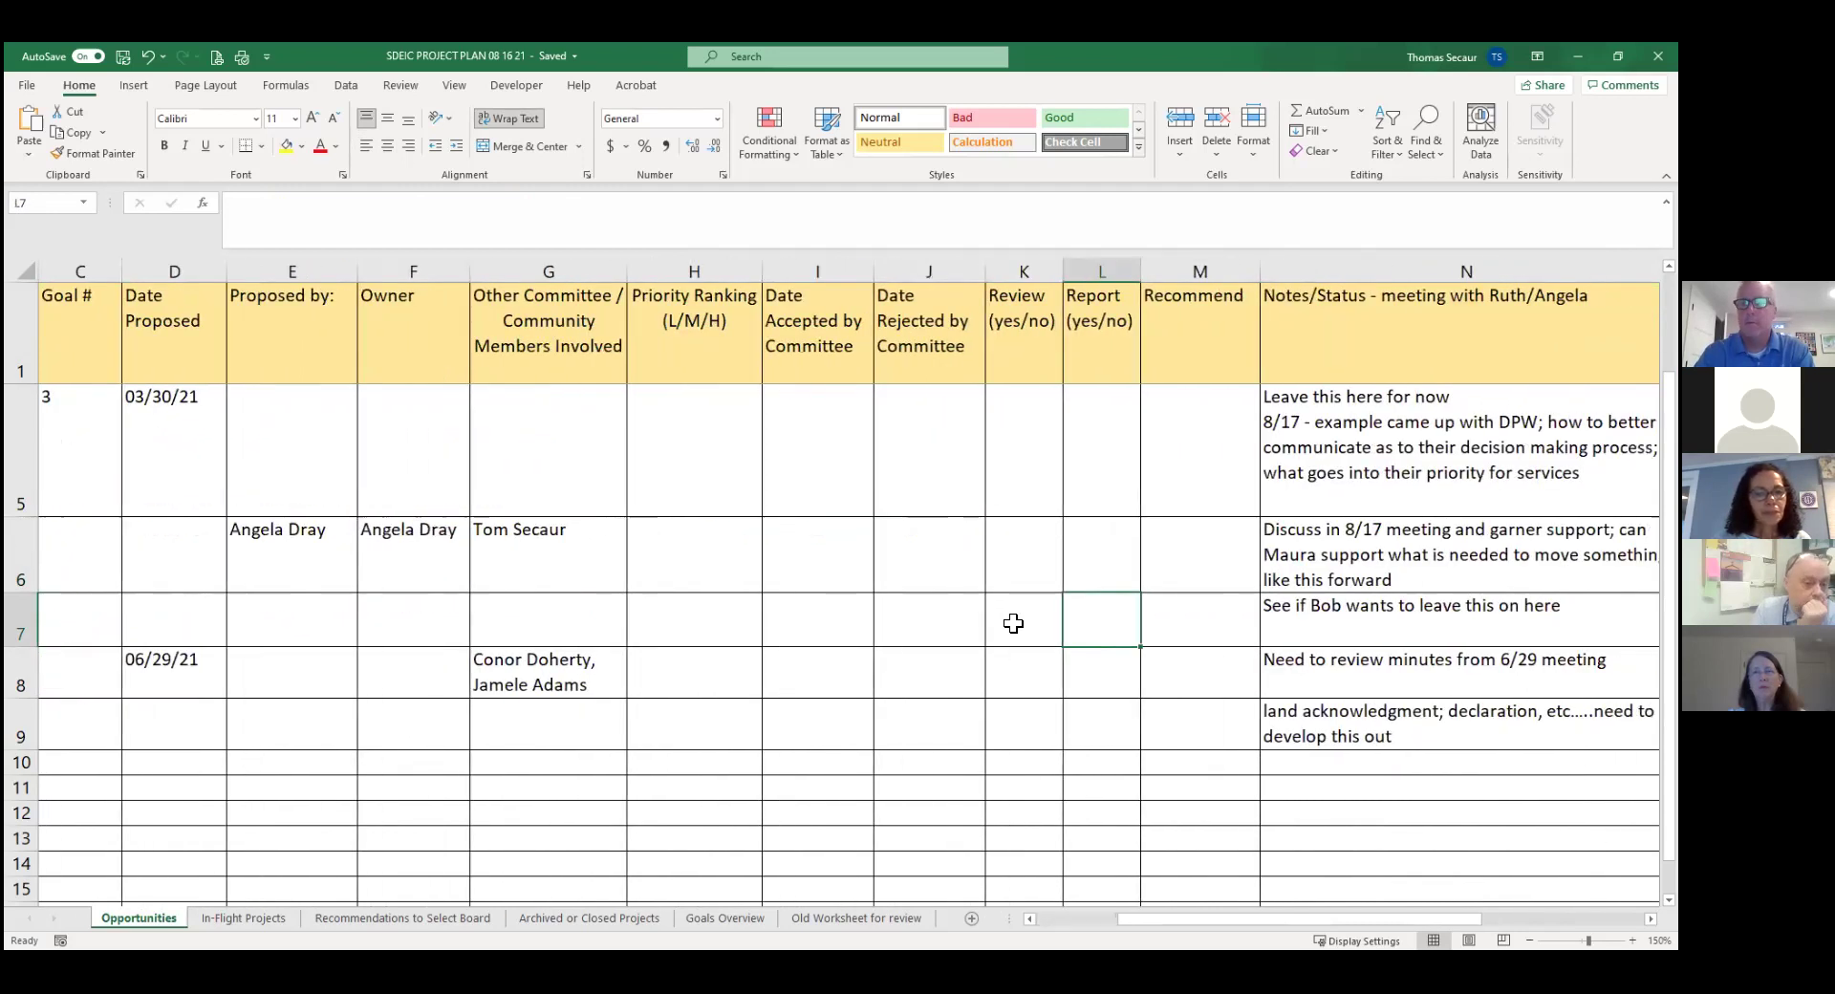
key("Right")
key("Right")
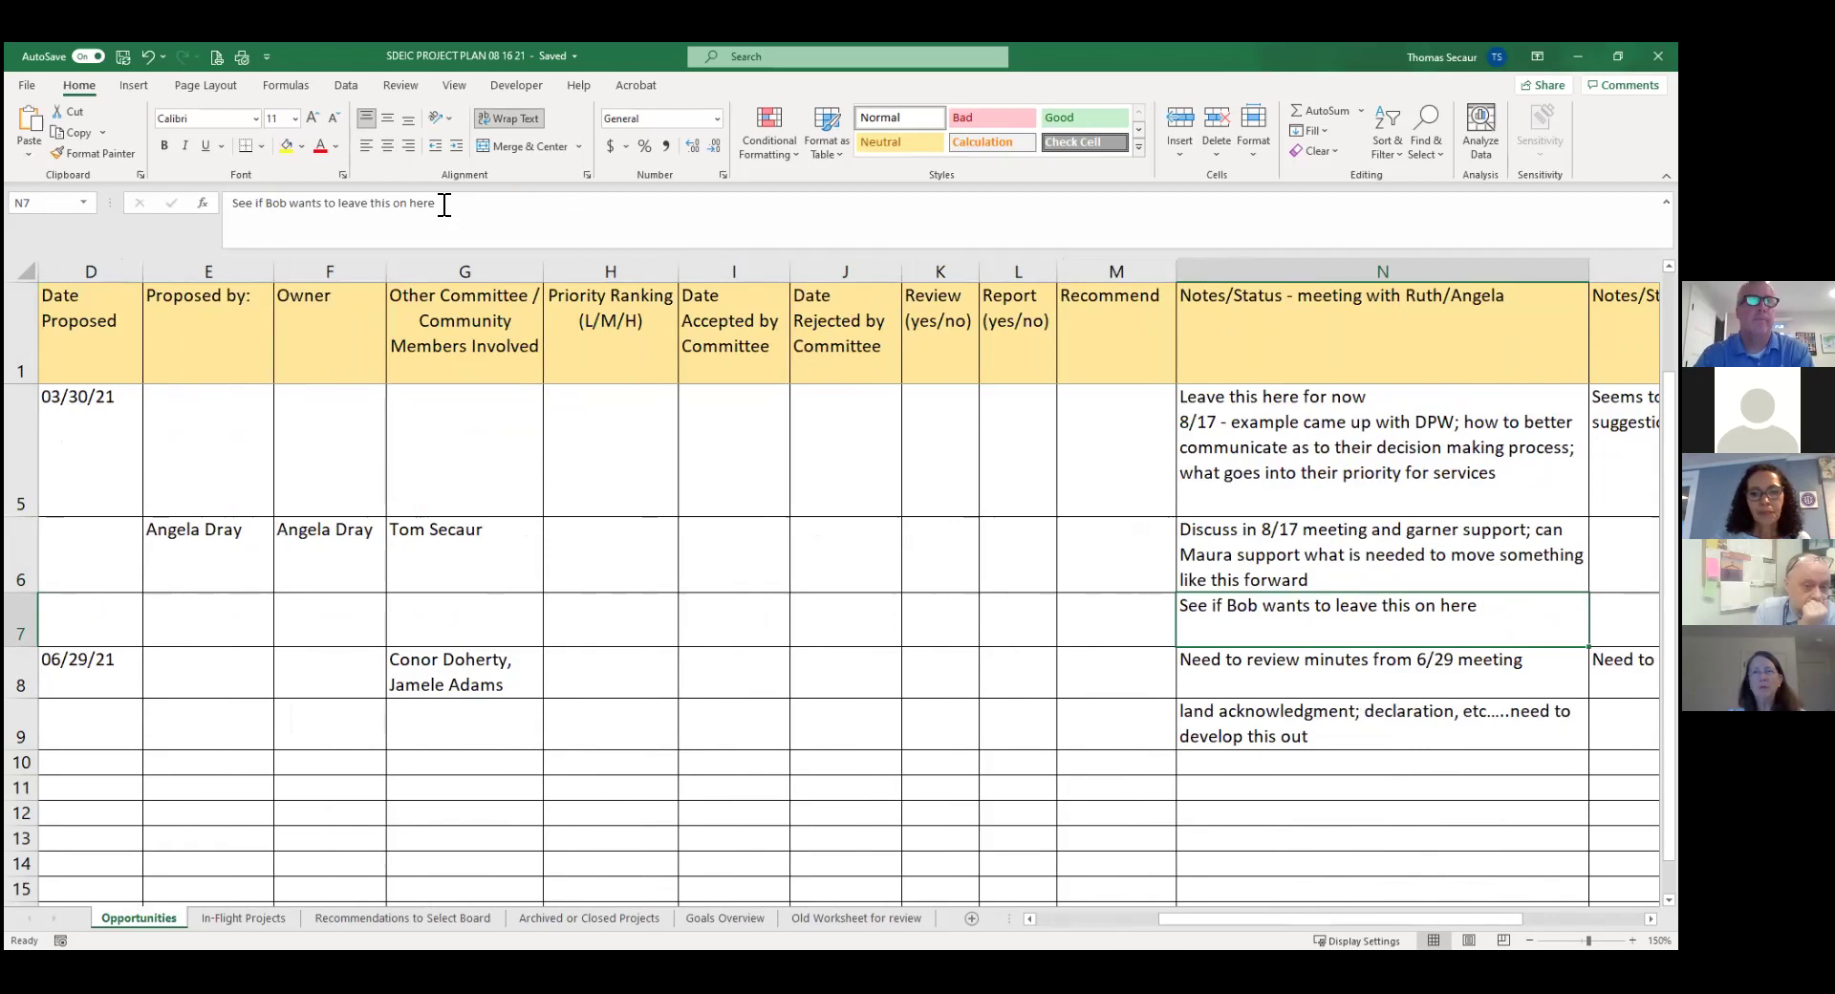
left_click(444, 204)
key("shift+Home")
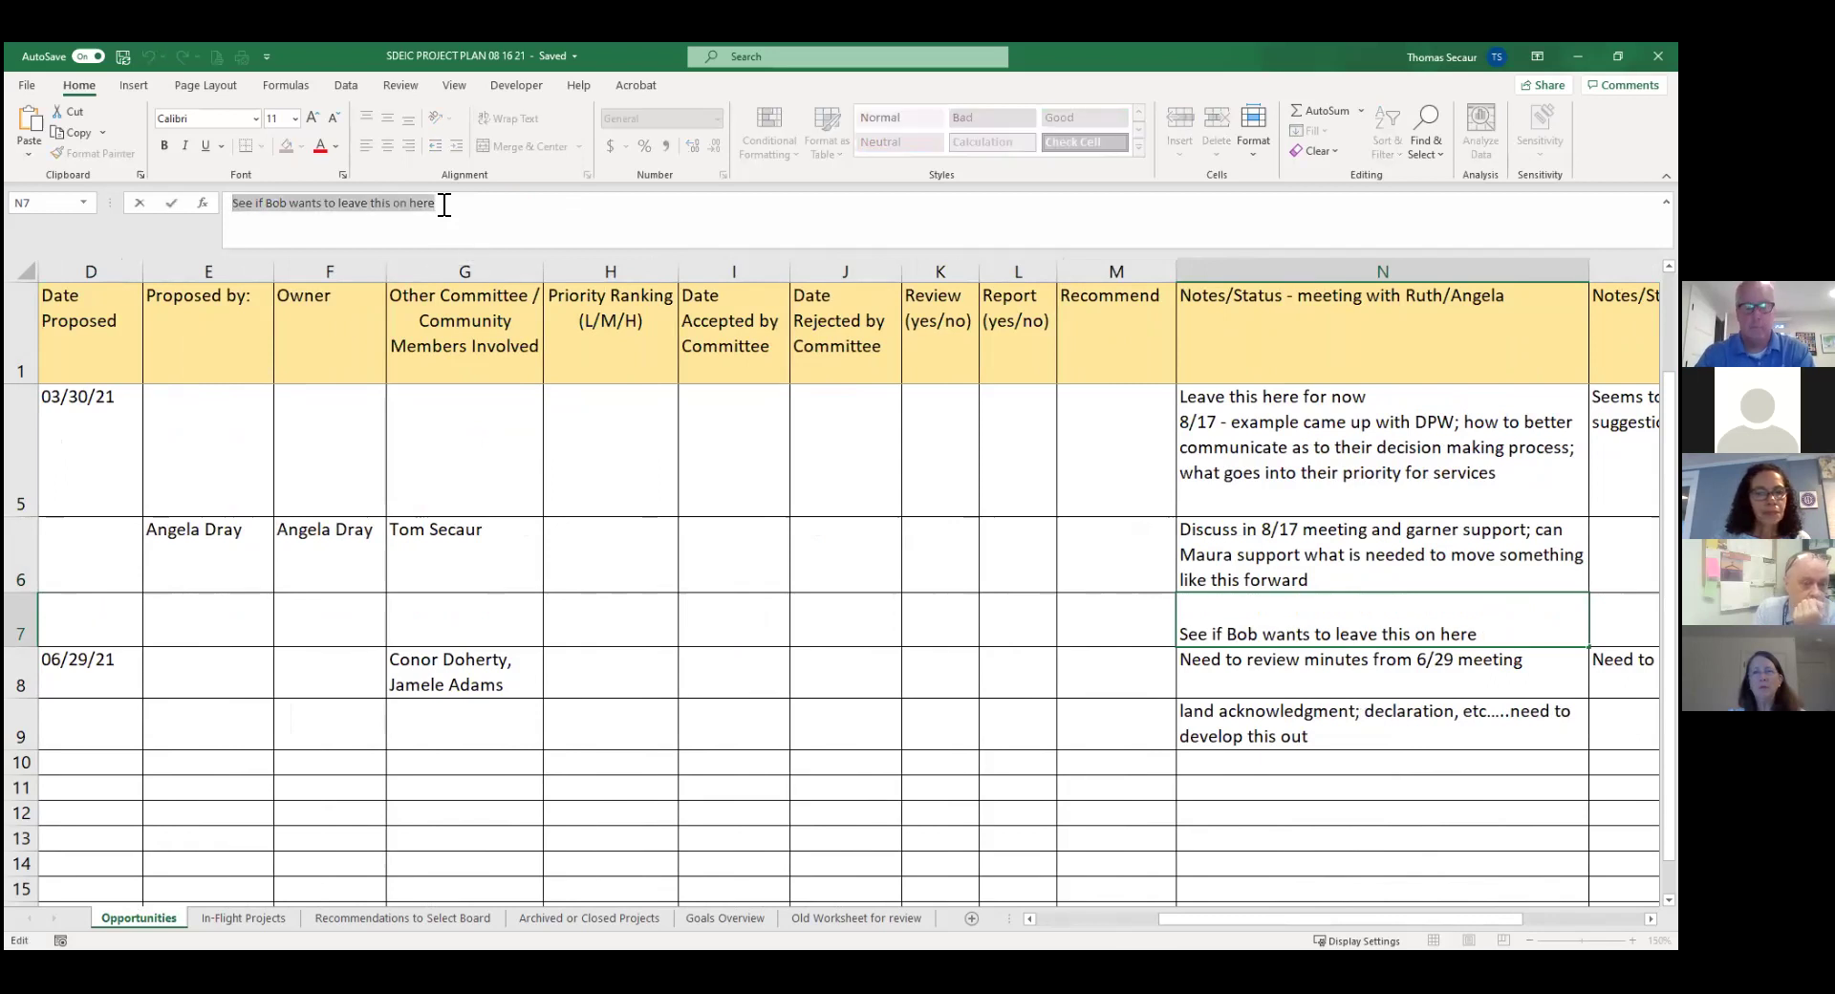
type("8/17")
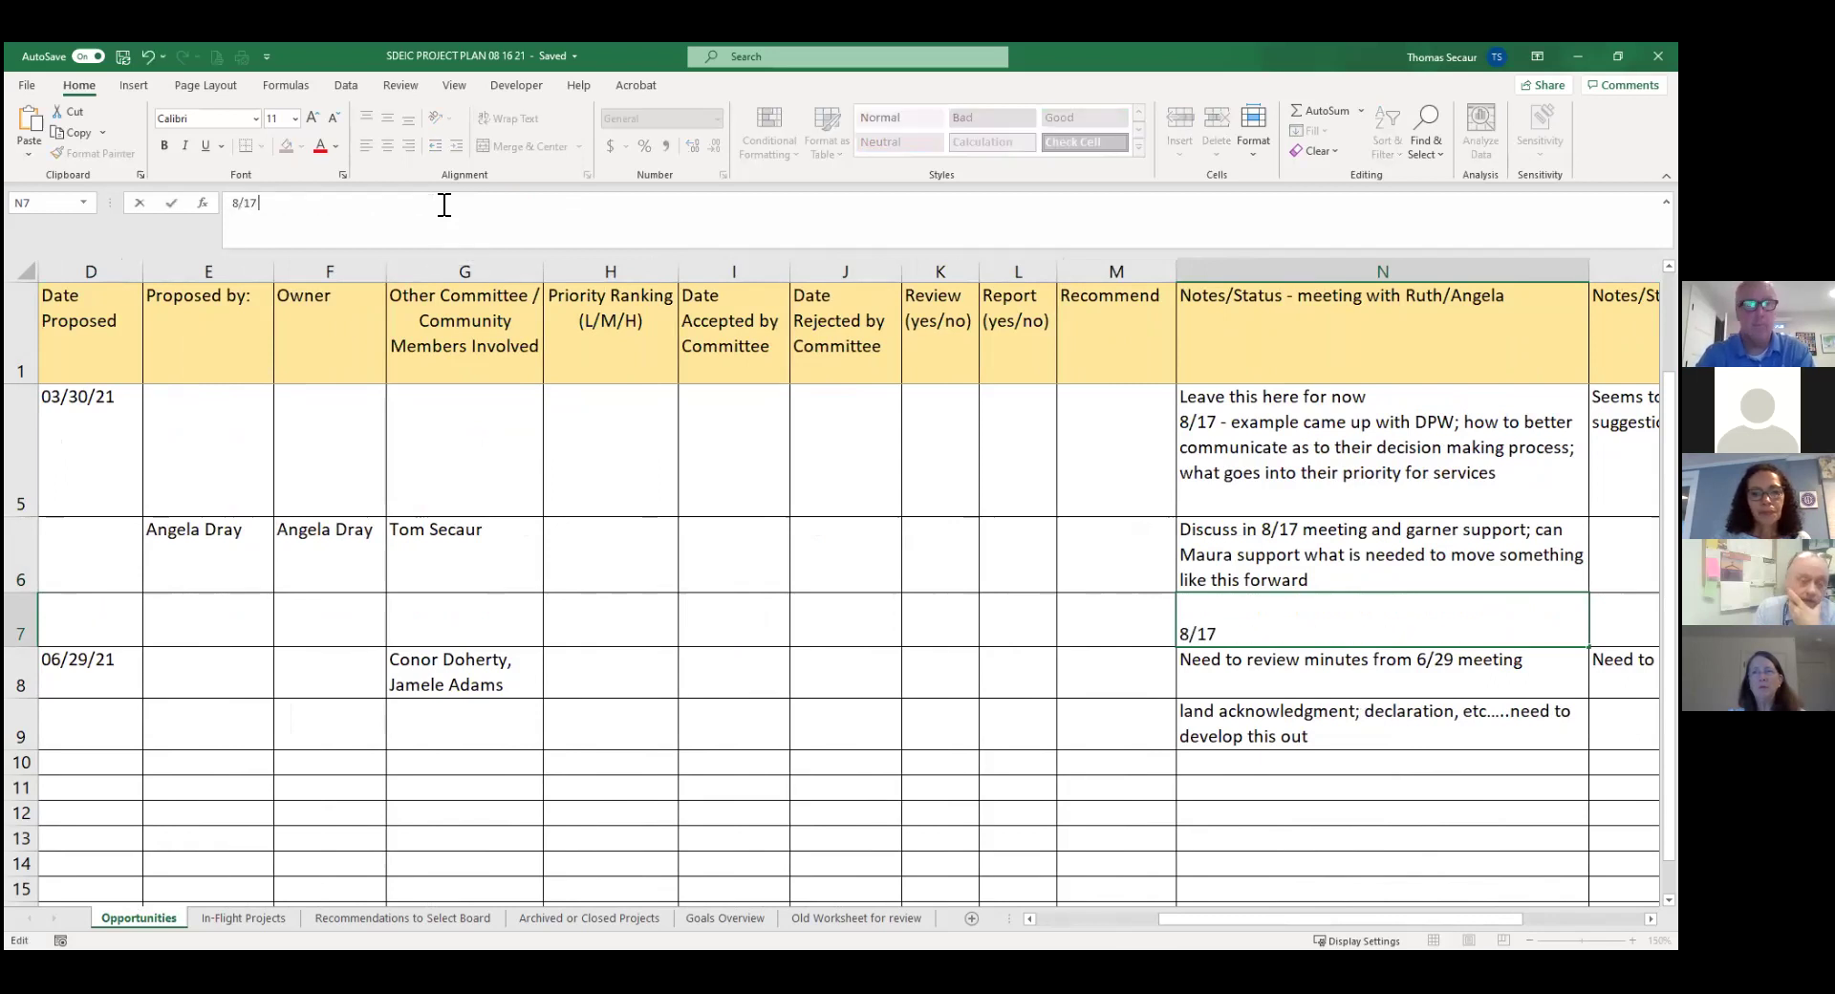
type(" -")
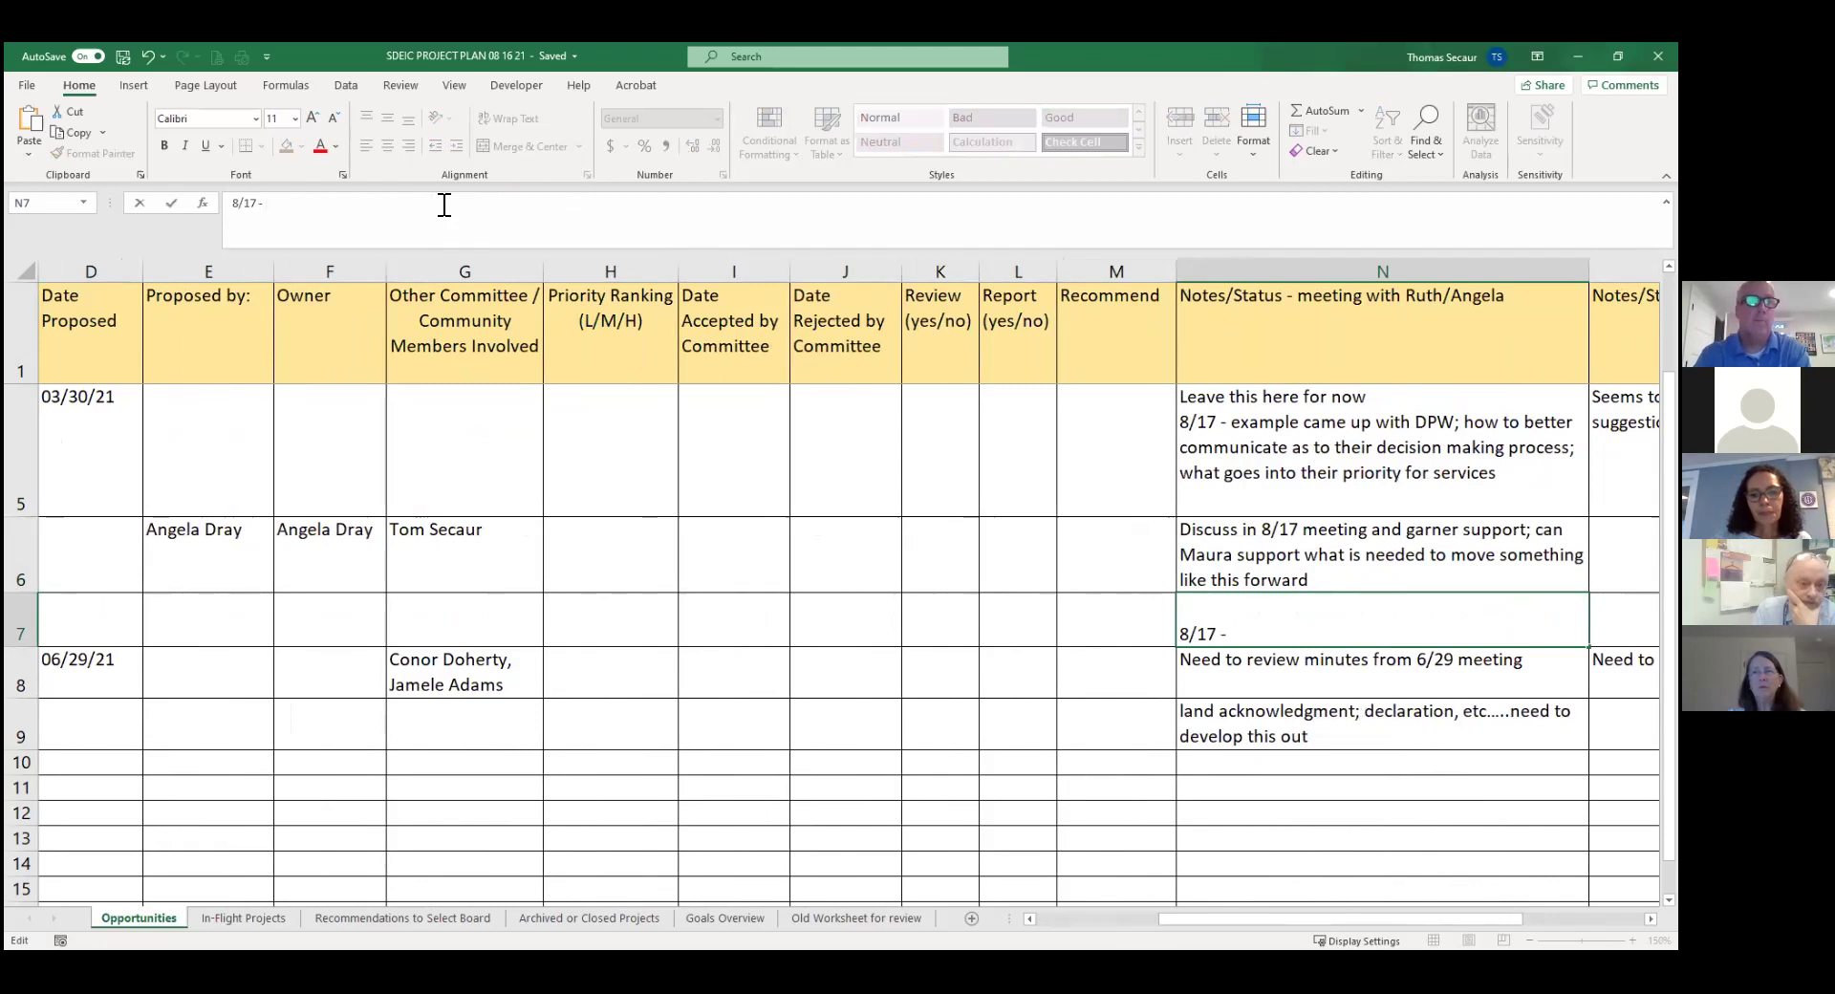
type(" Bob will ")
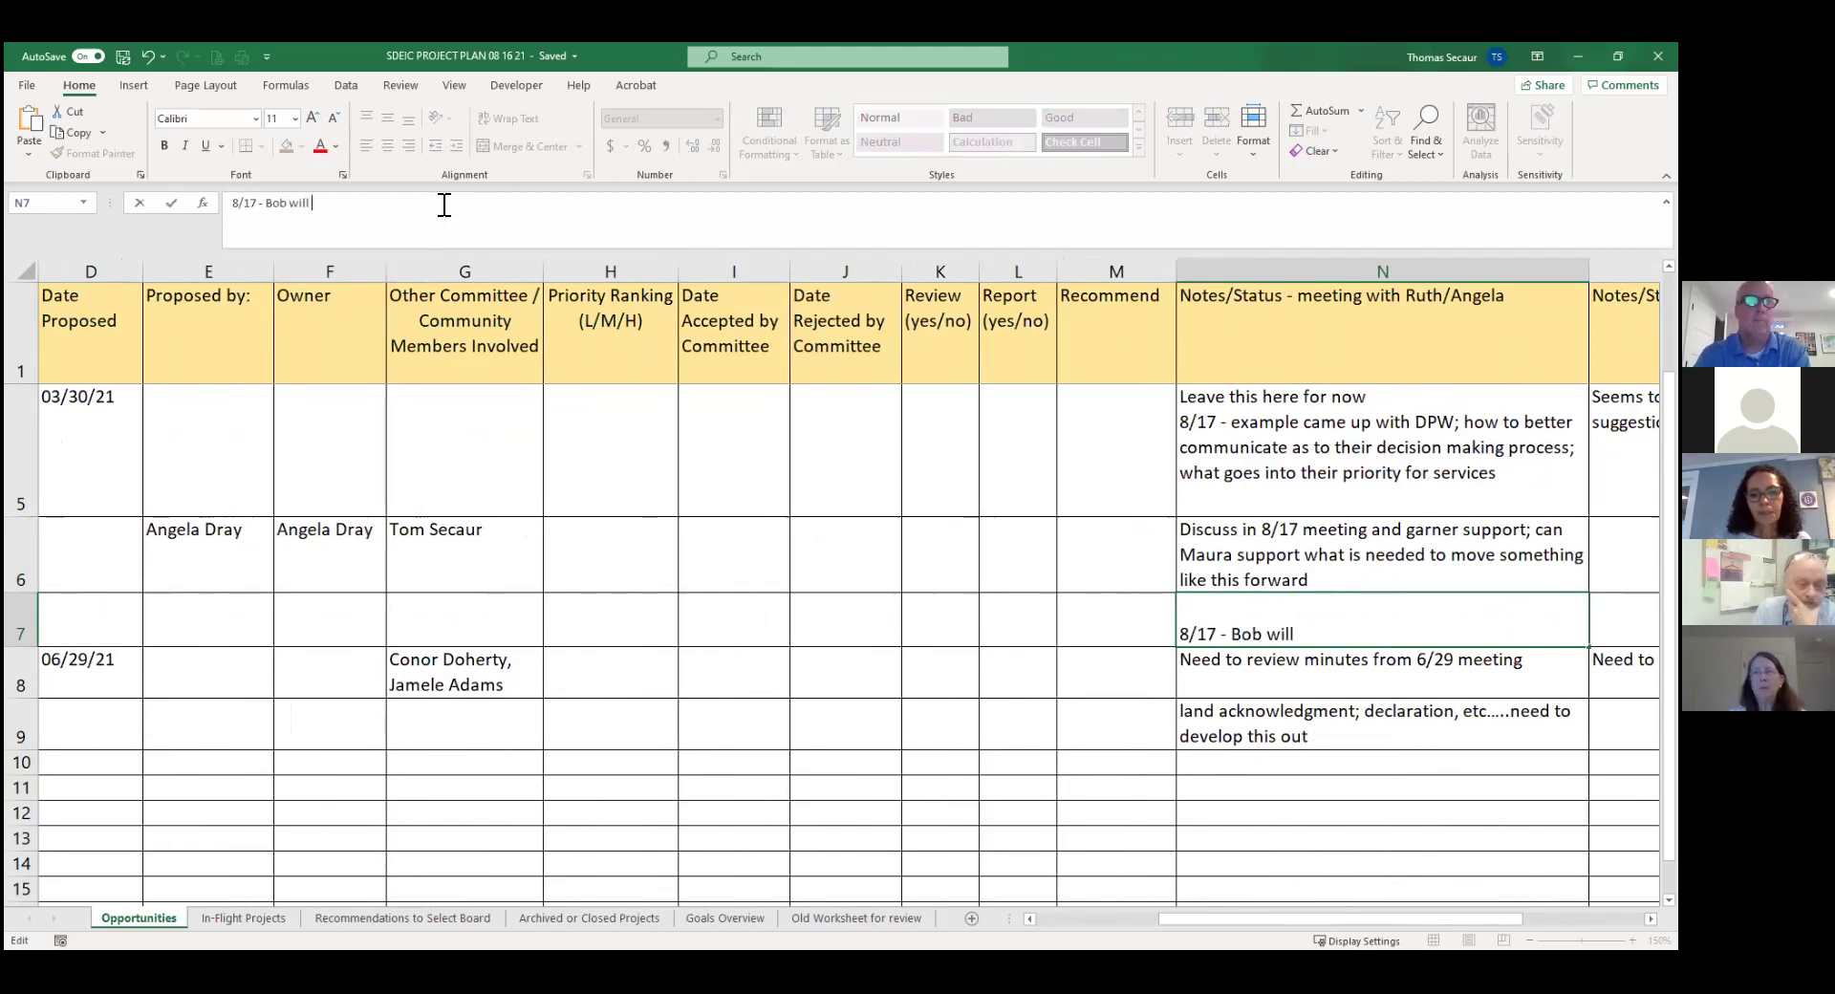
type("look for g")
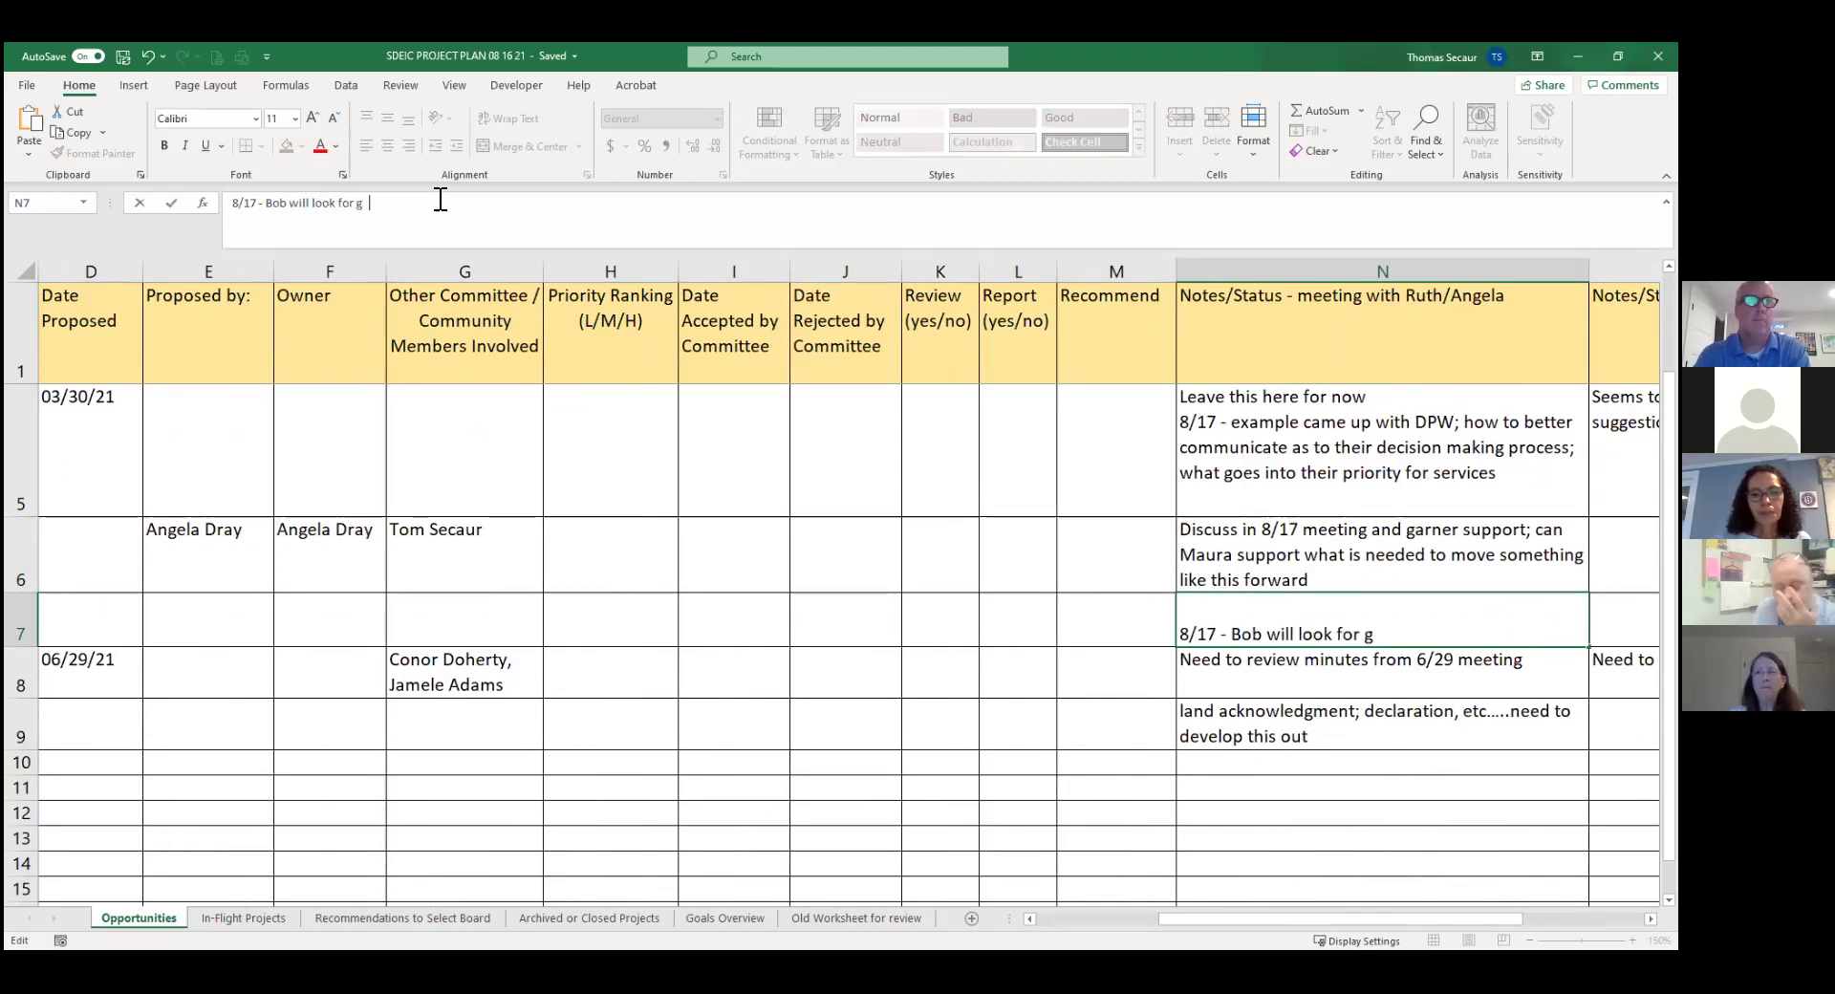
type("uidance from")
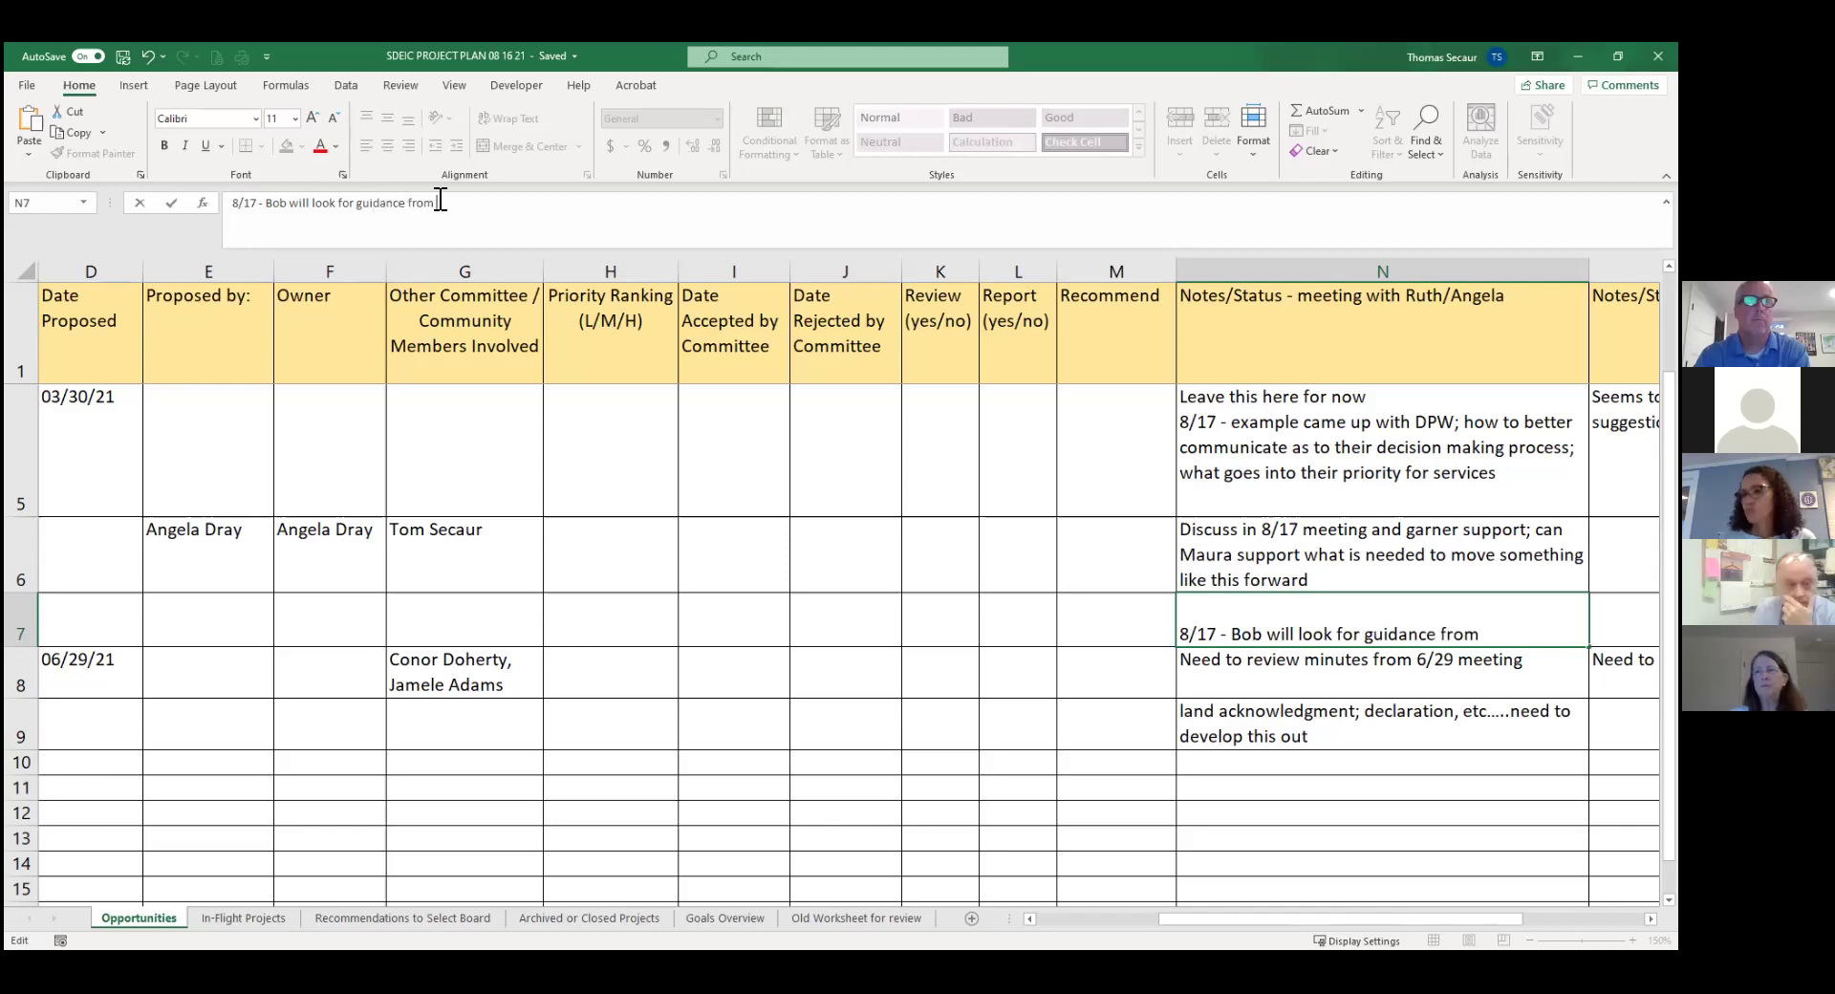
type(" committee ")
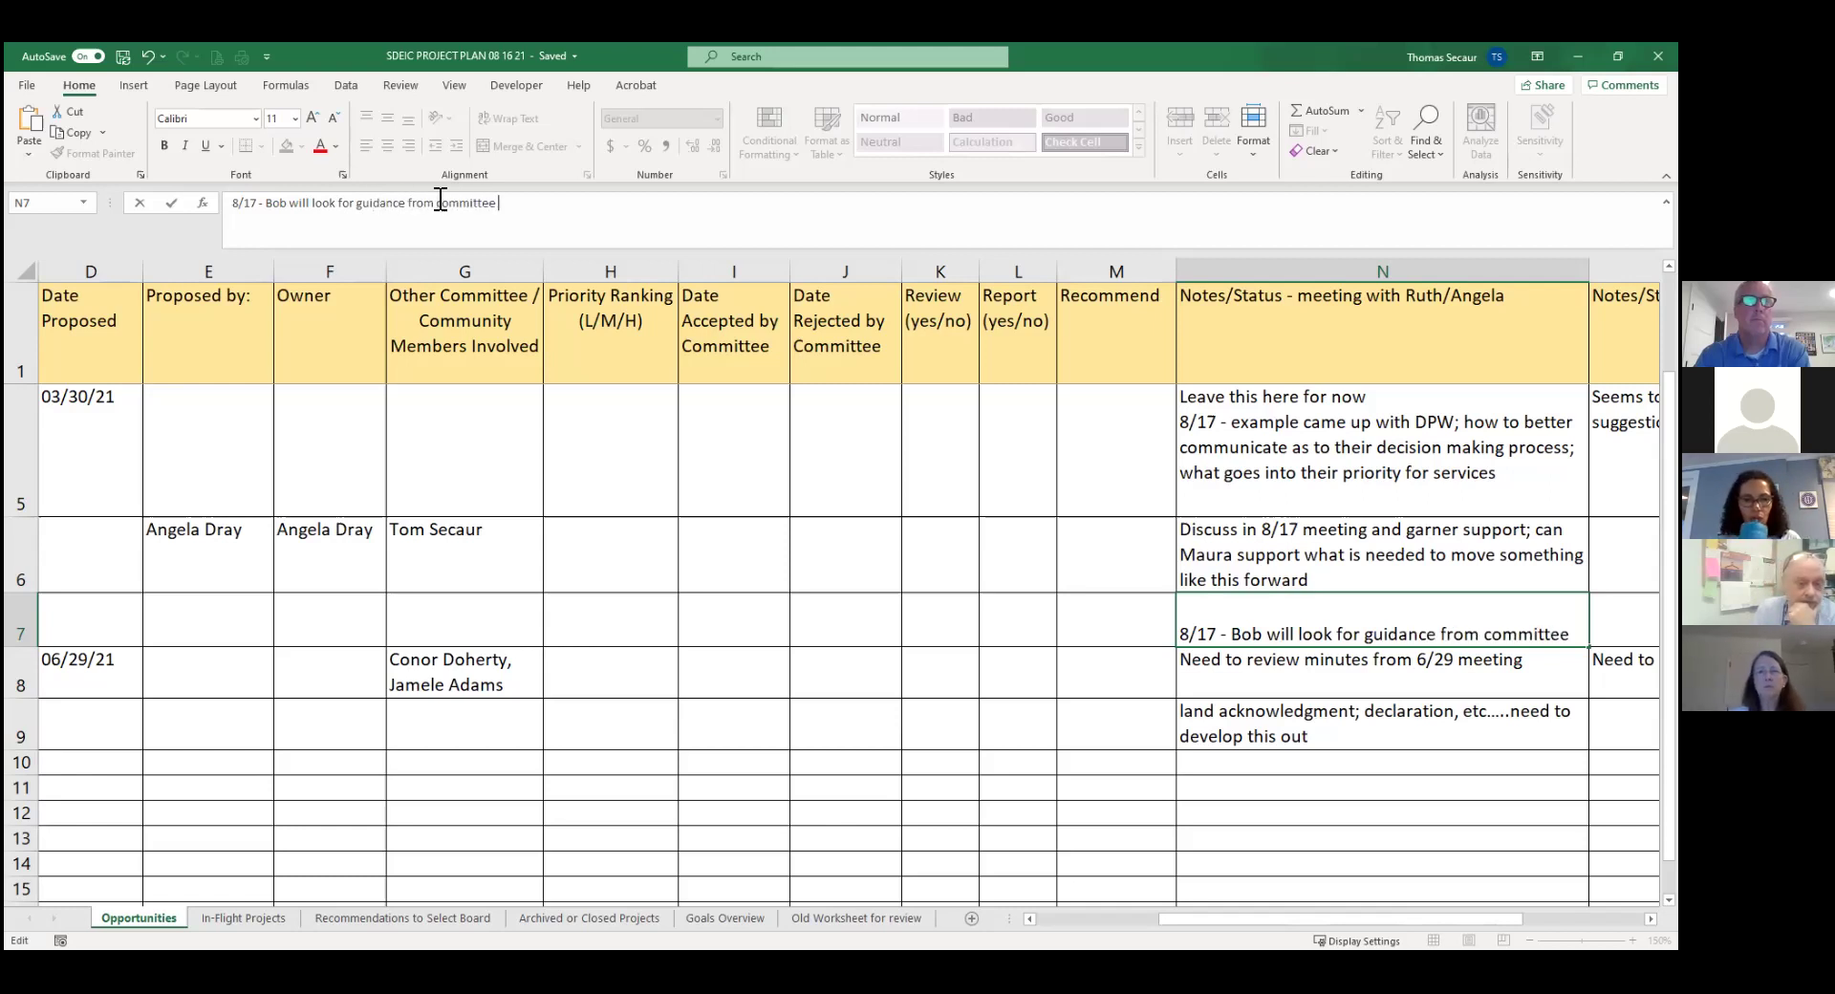
type("on some issues")
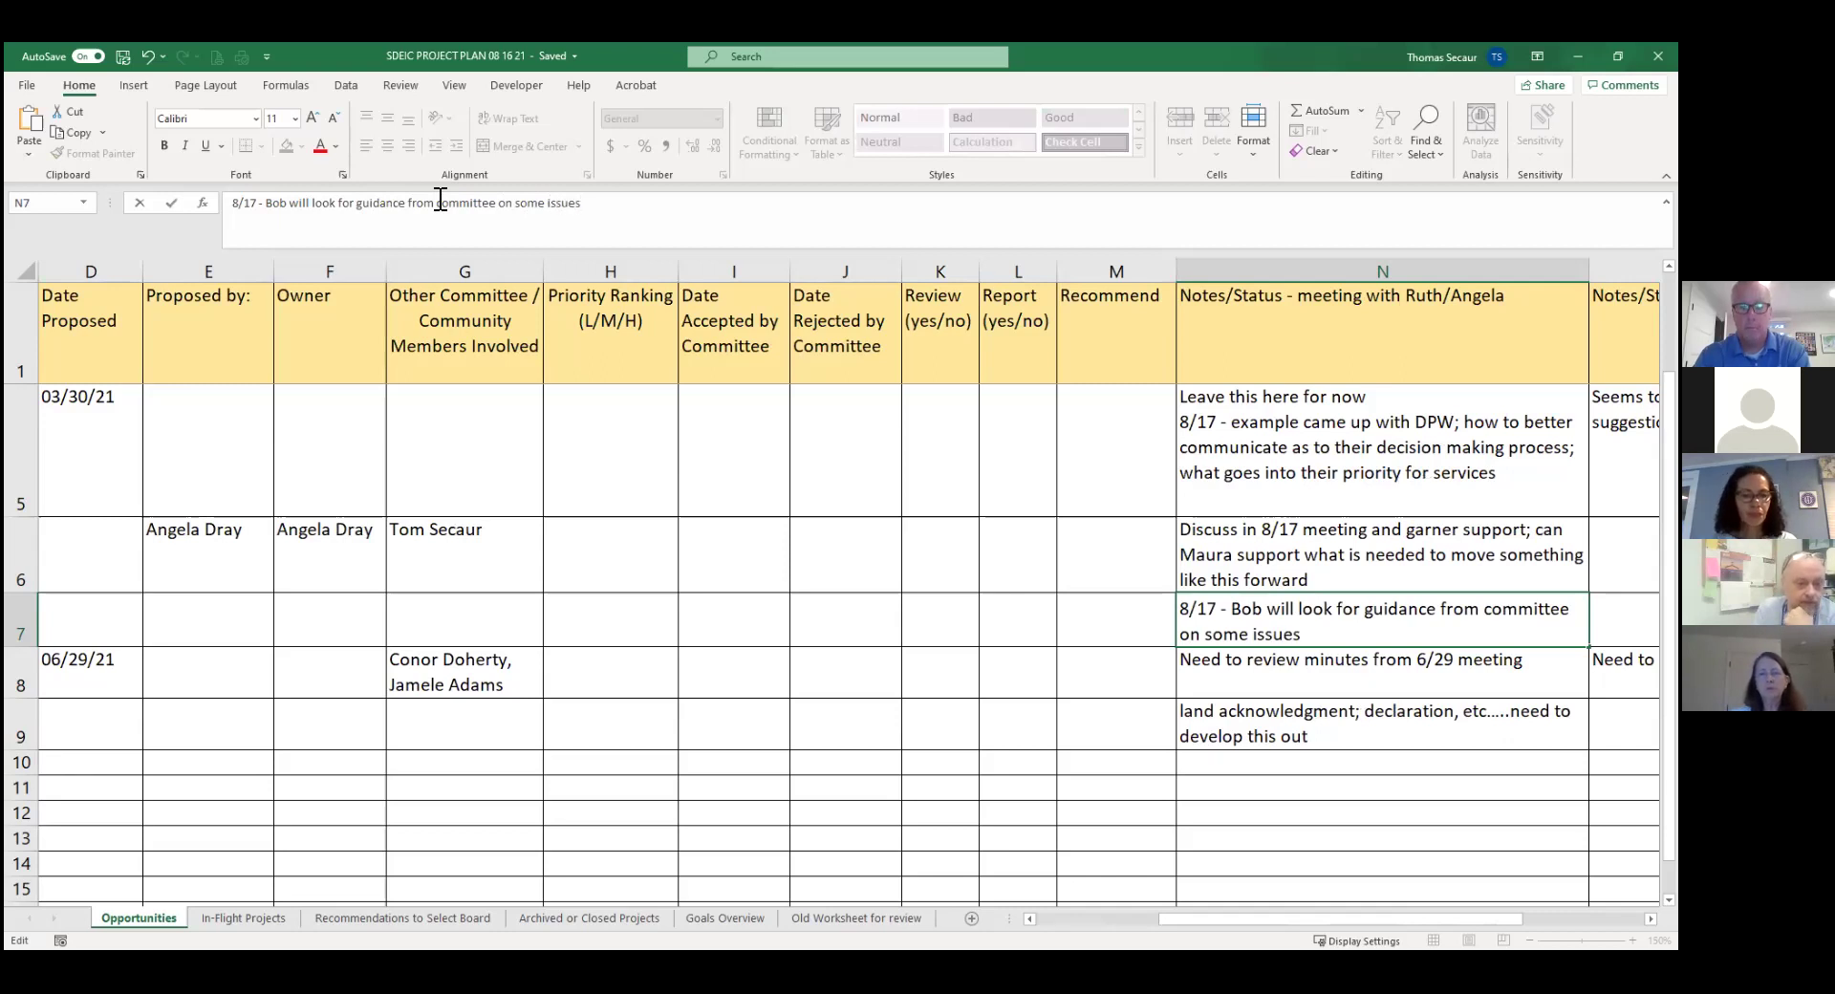
key("Return")
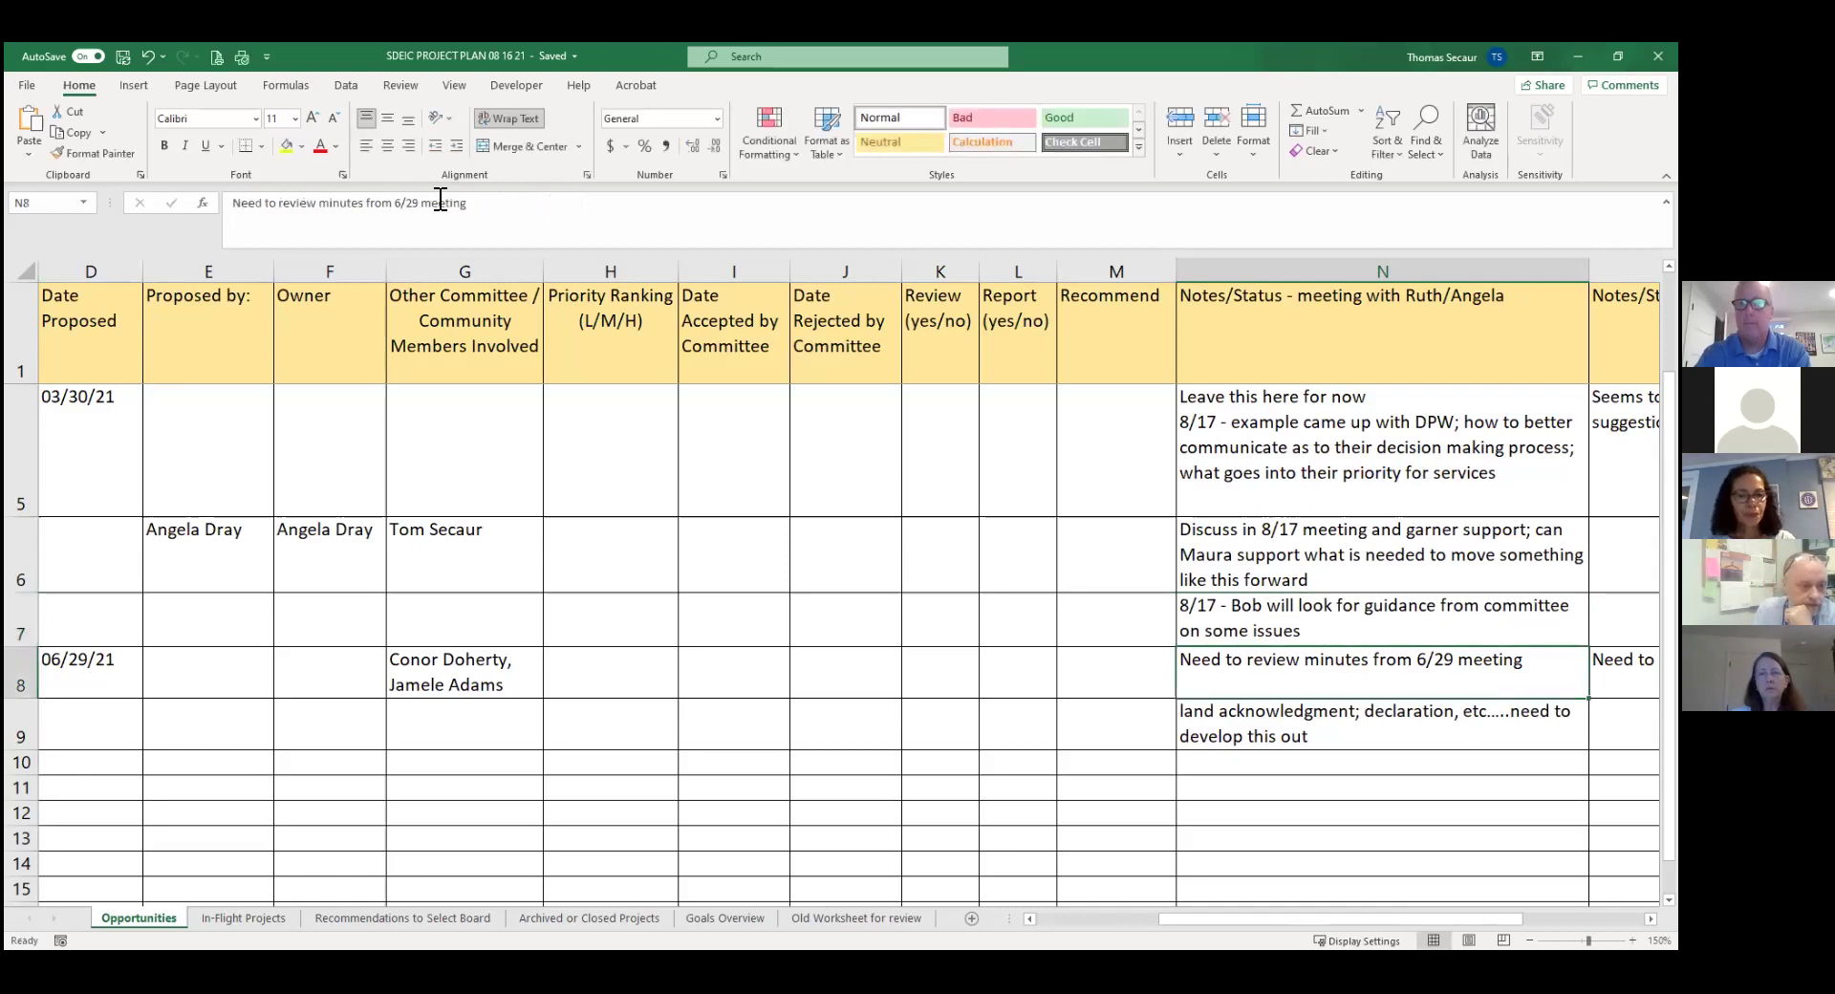
key("Left")
key("Left")
key("Left")
key("Left")
key("Left")
key("Left")
key("Left")
key("Left")
key("Left")
key("Left")
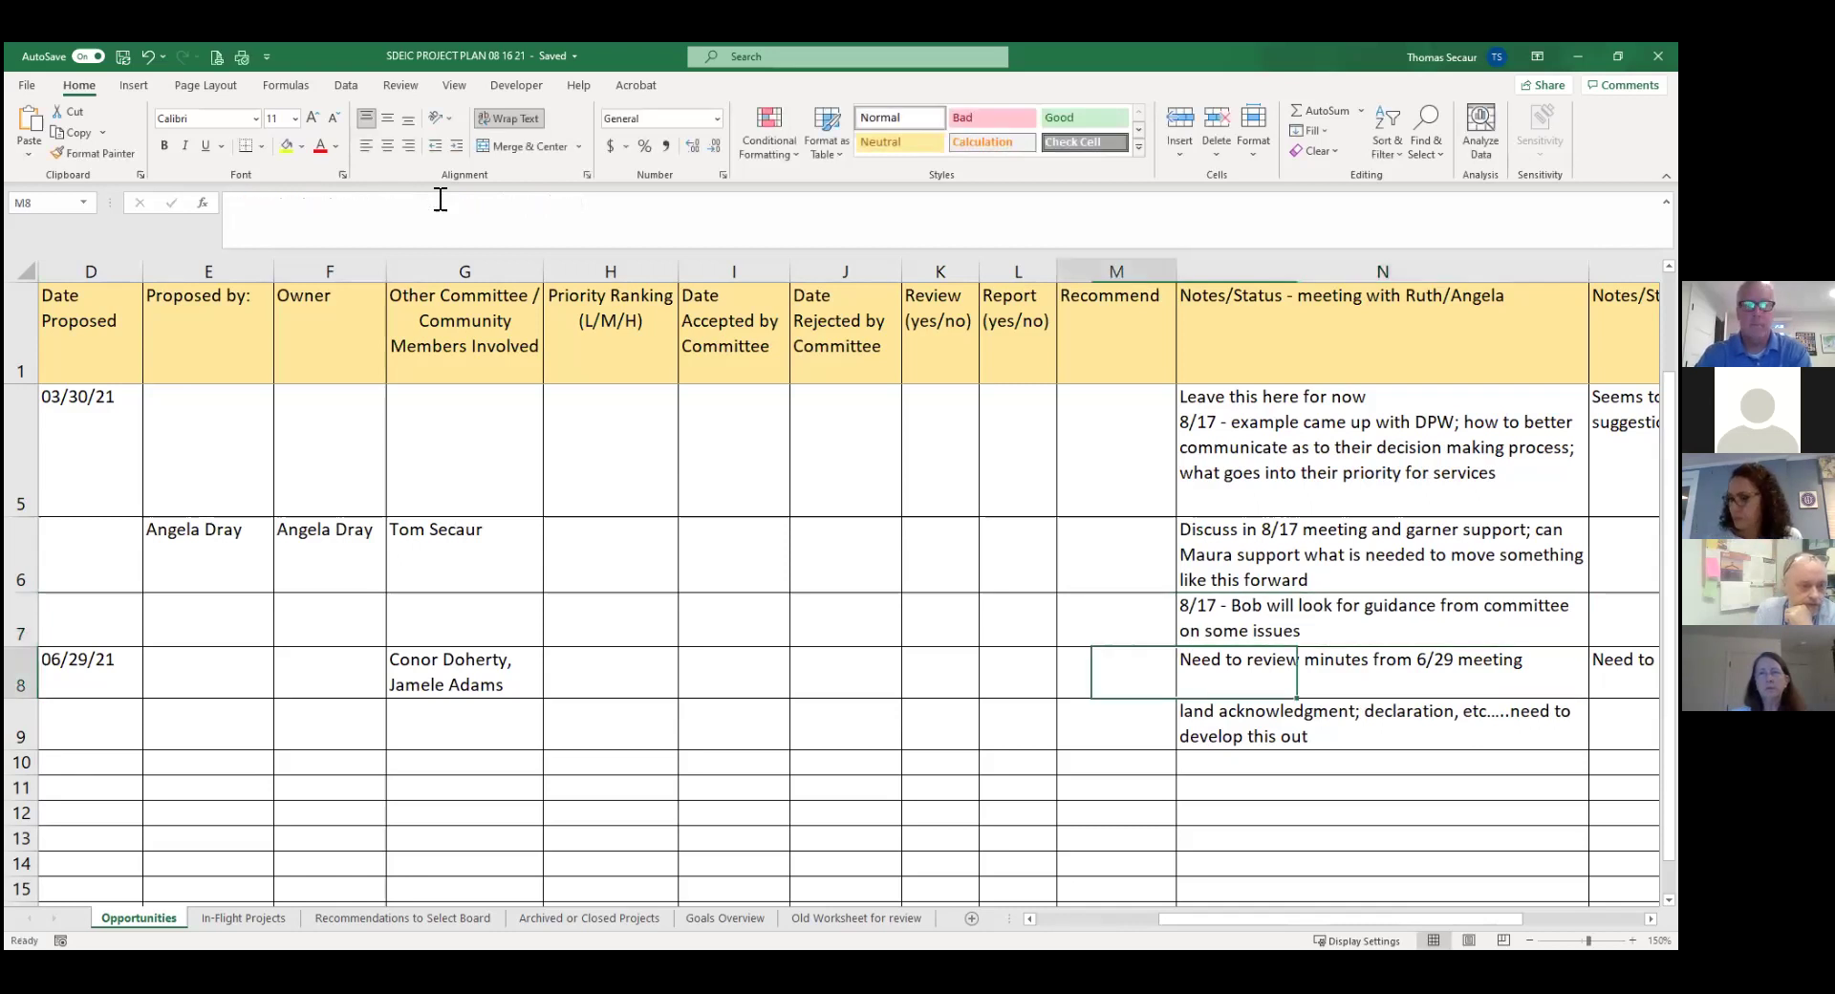
key("Left")
key("Left")
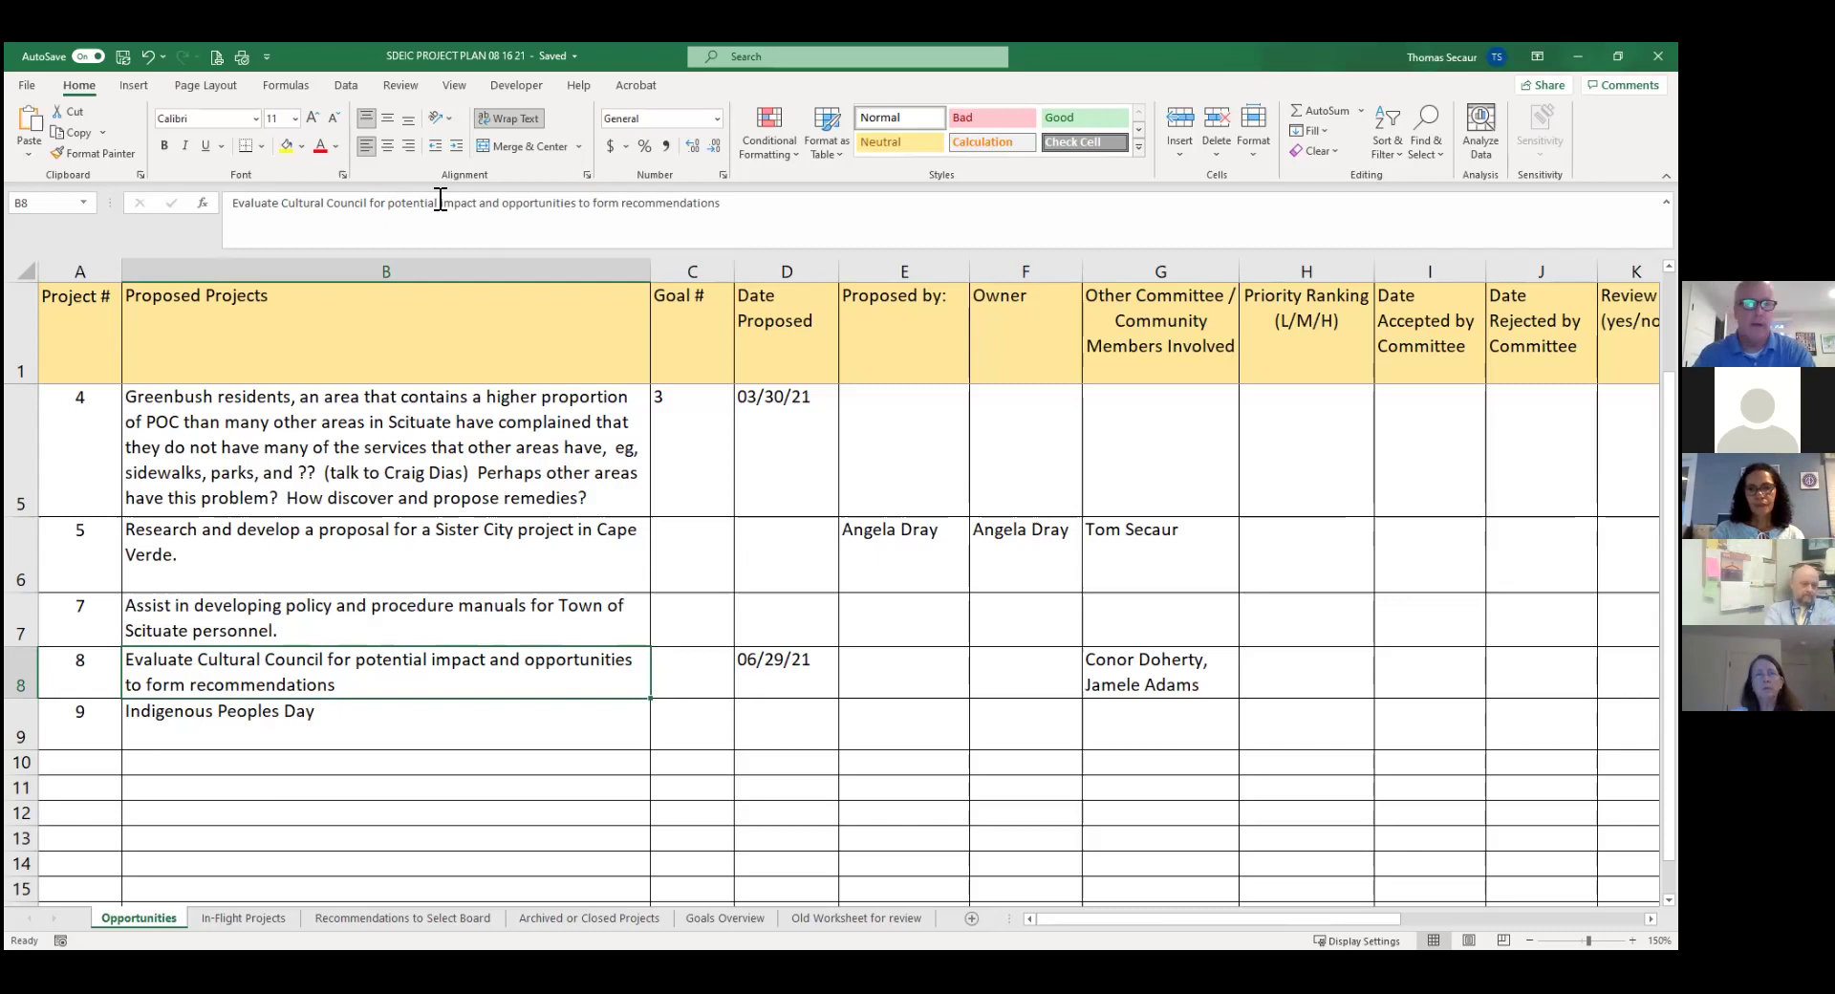
left_click(1297, 661)
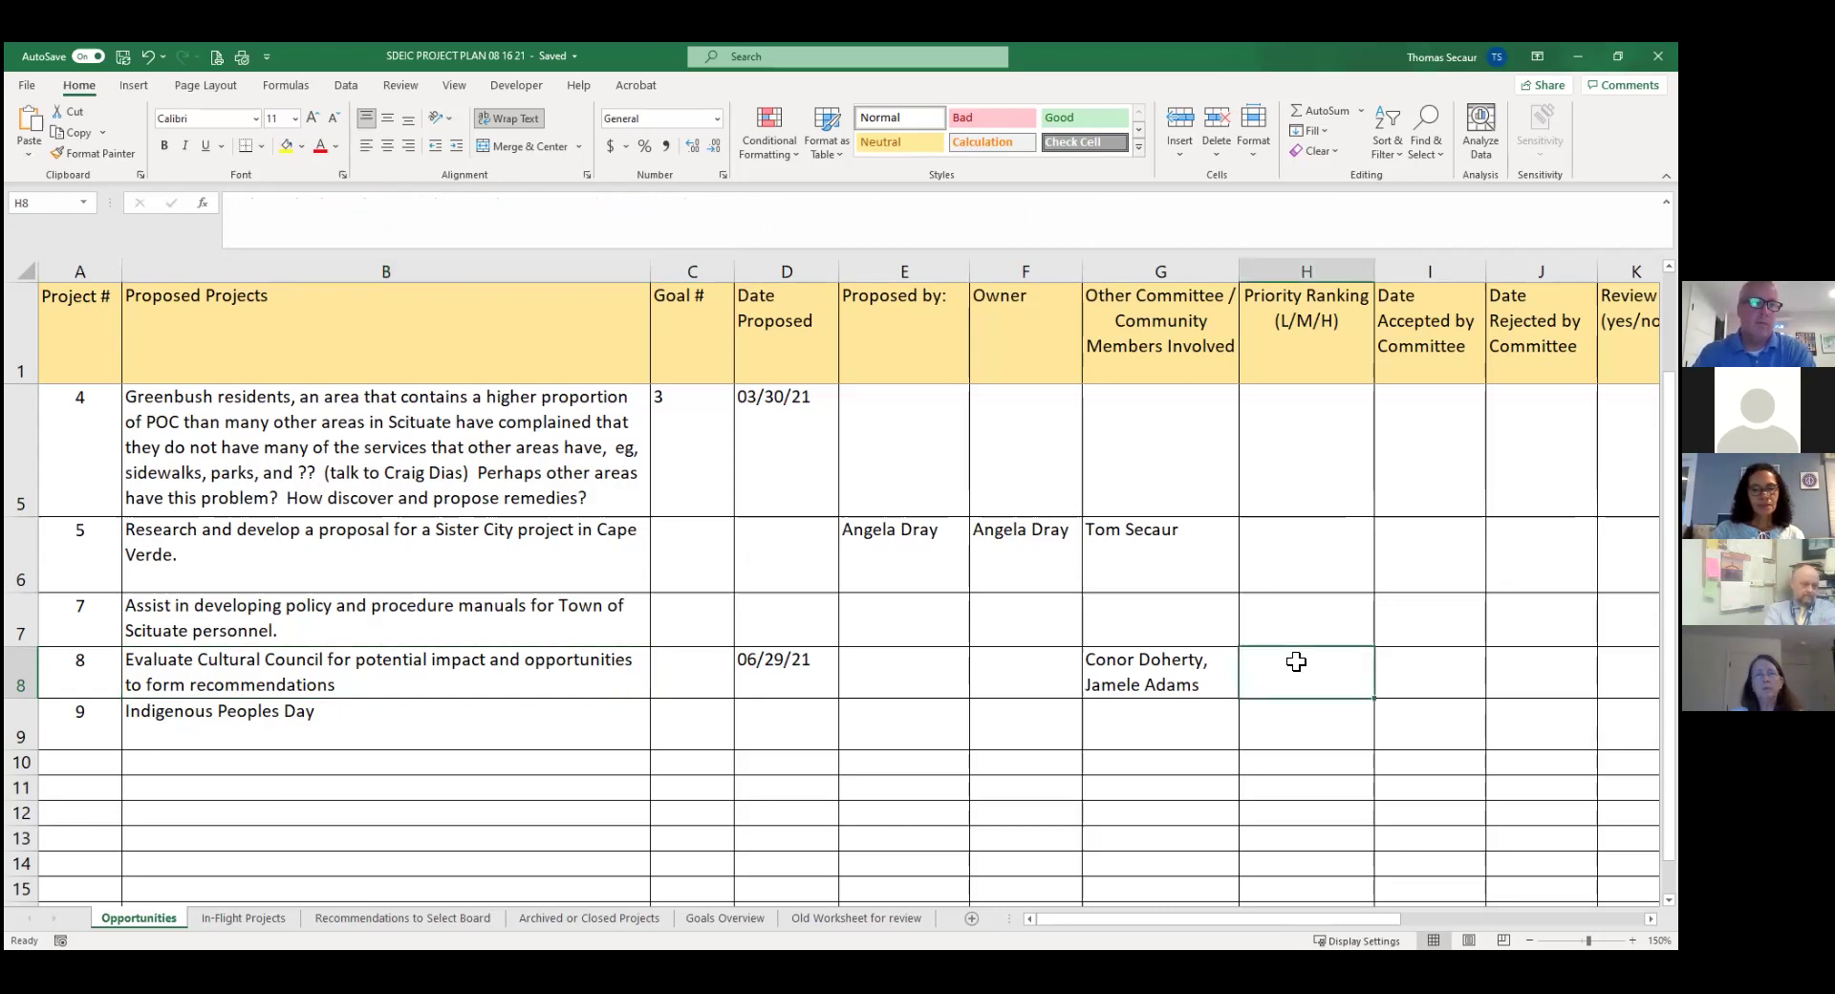
key("Right")
key("Right")
key("Right")
key("Right")
key("Right")
key("Right")
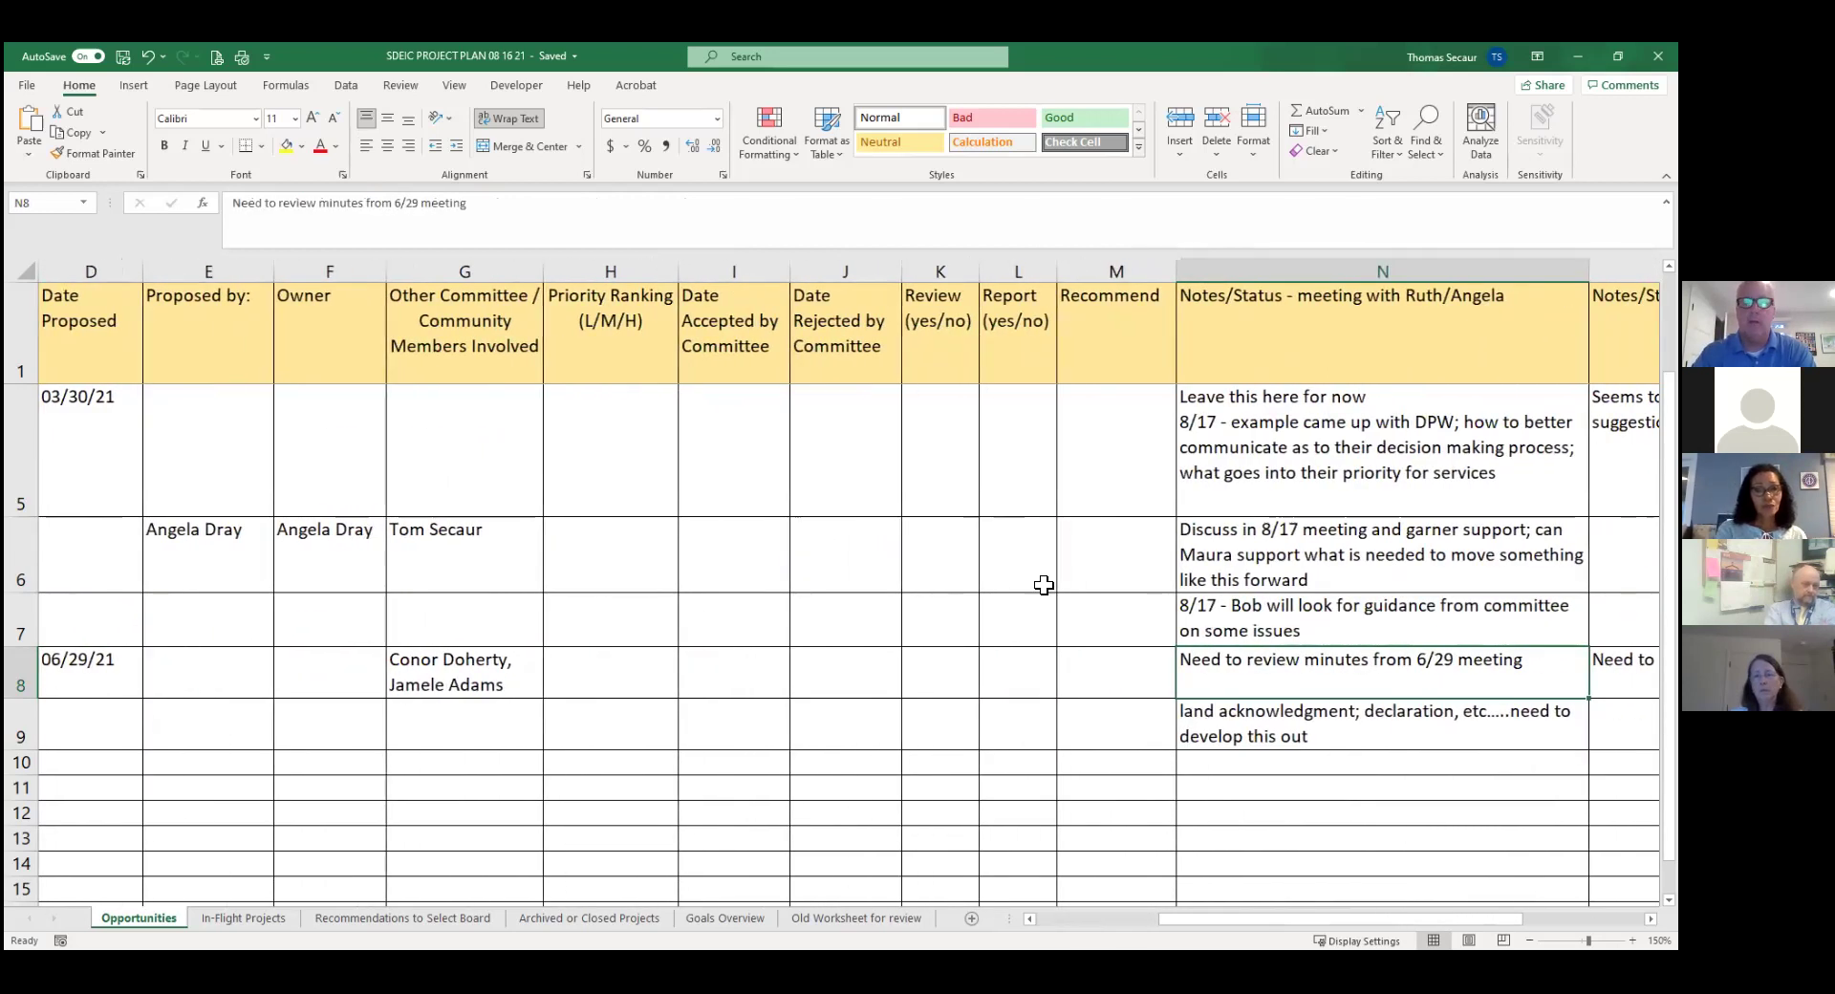
Add an 8/17 line to N8: prioritize cultural council for the next group of town departments.
left_click(480, 208)
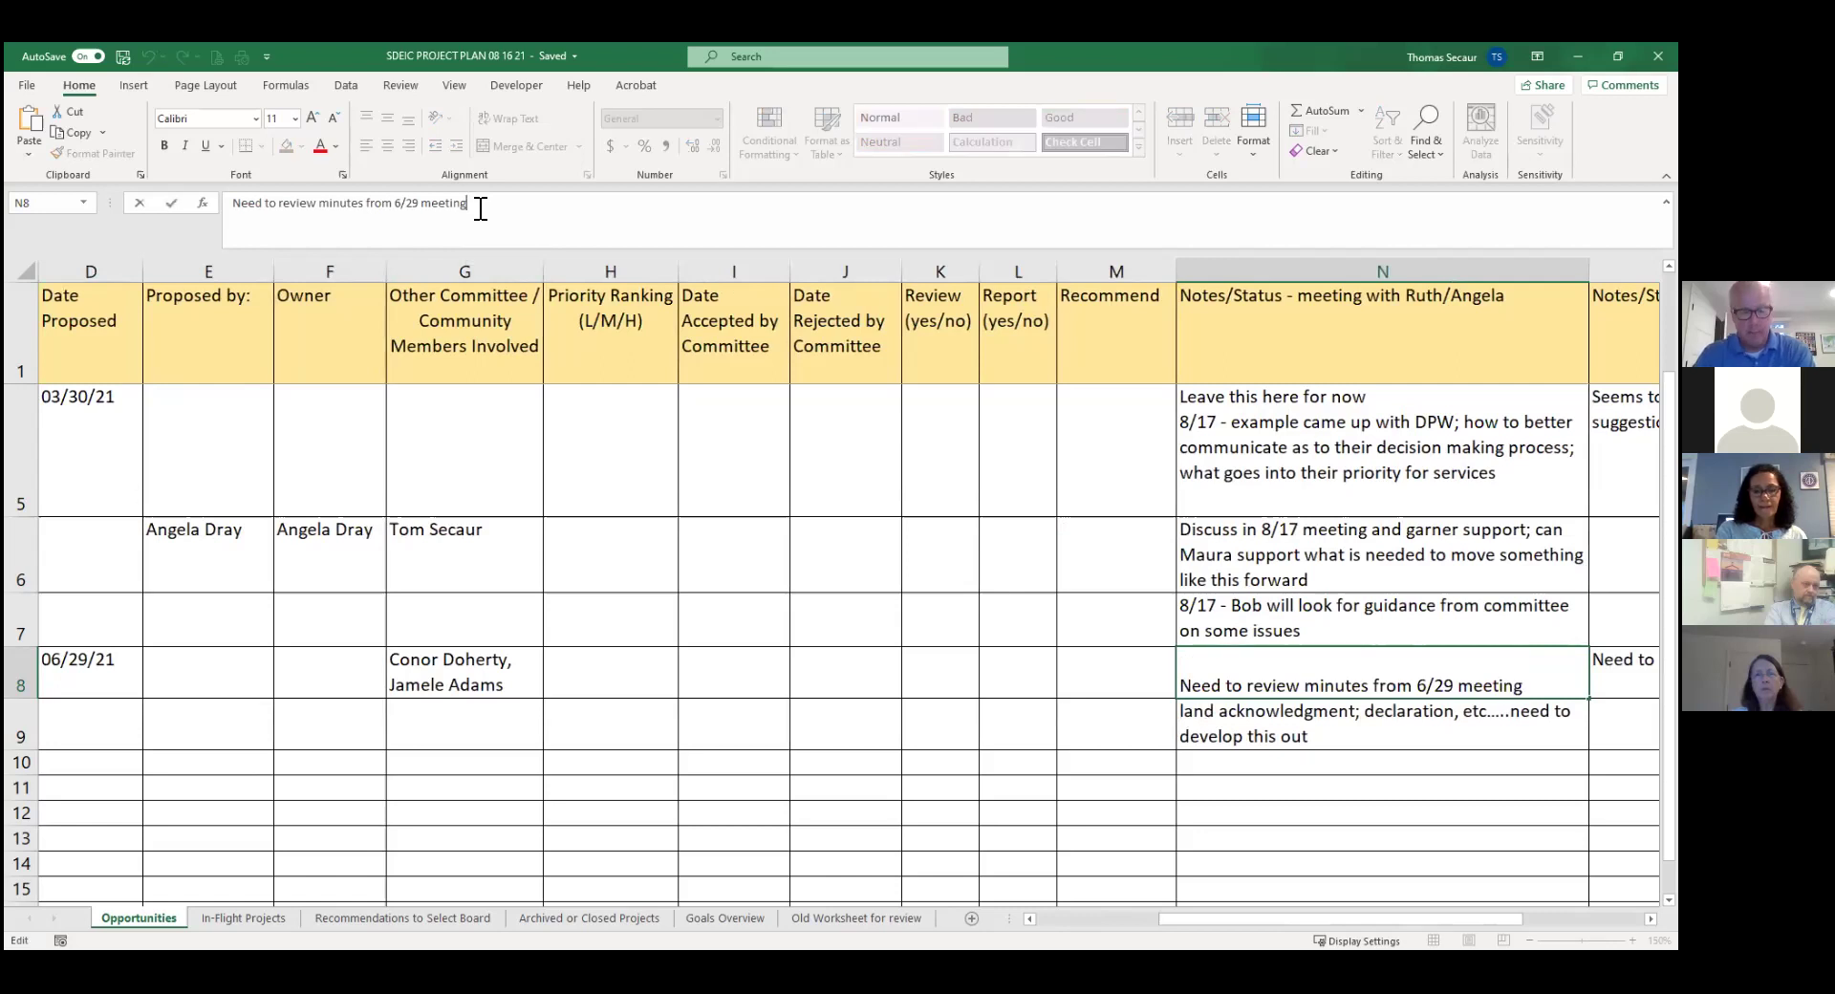
key("alt+Return")
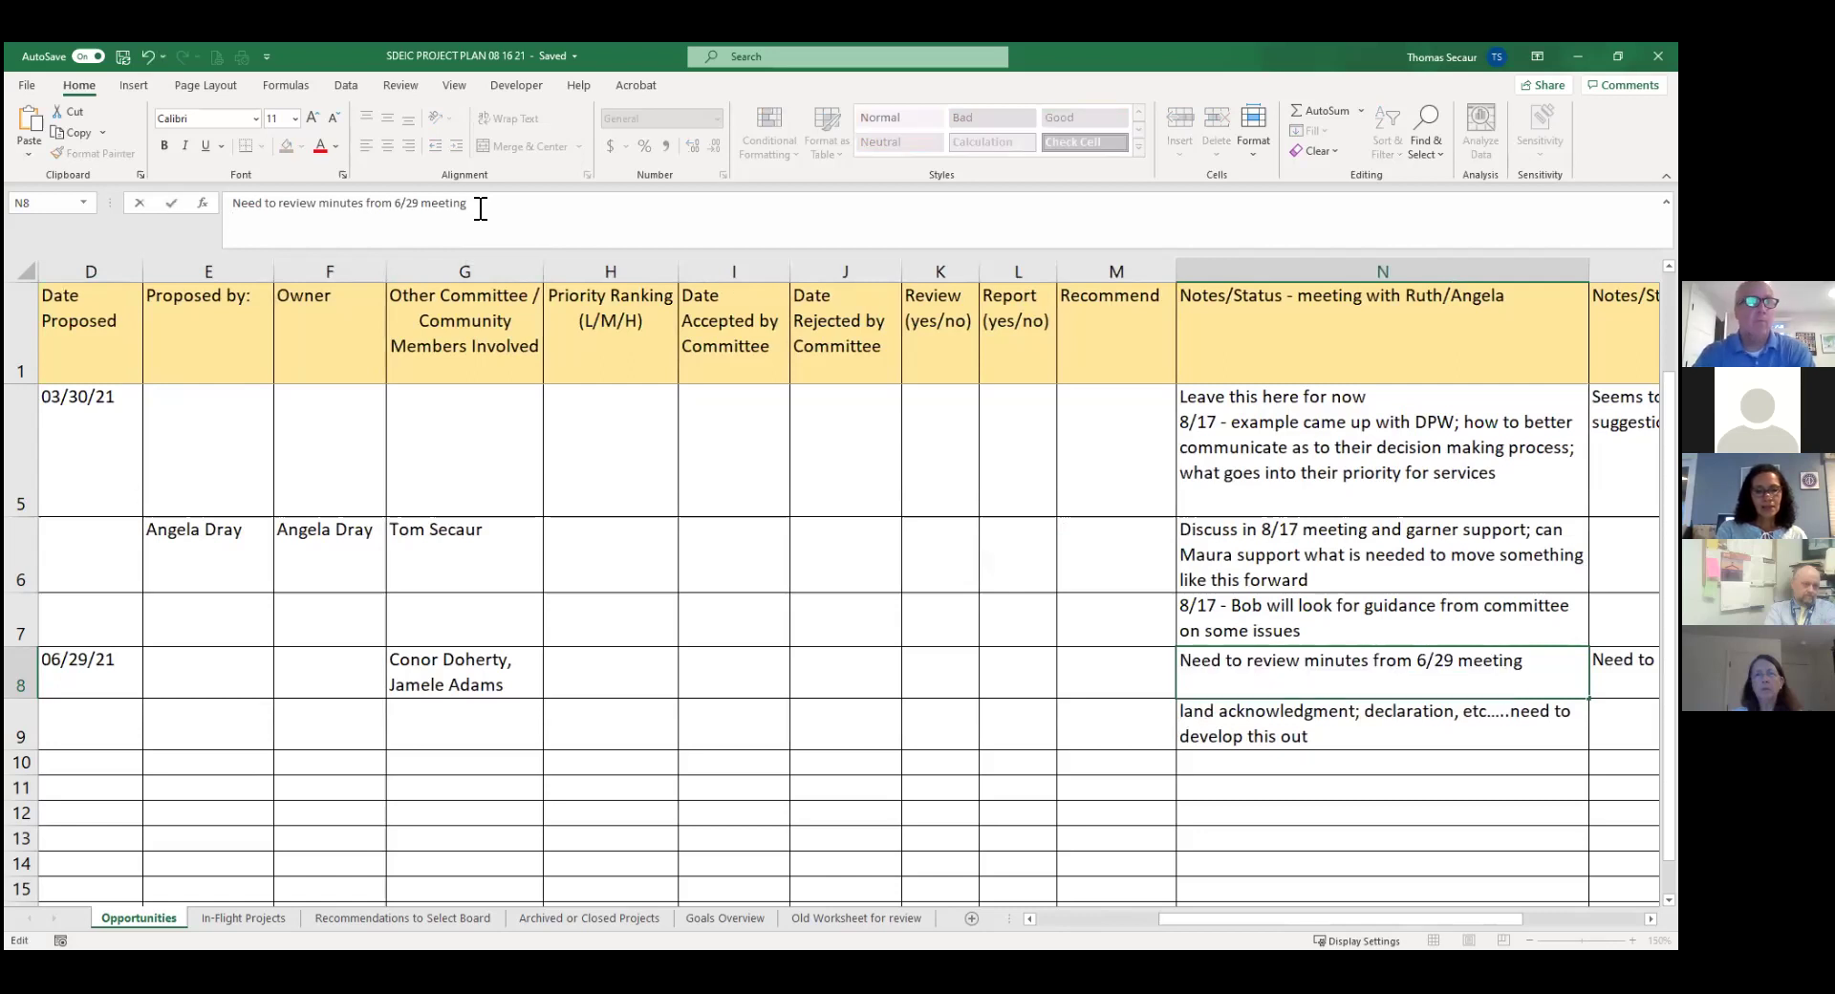
type("8/17 -")
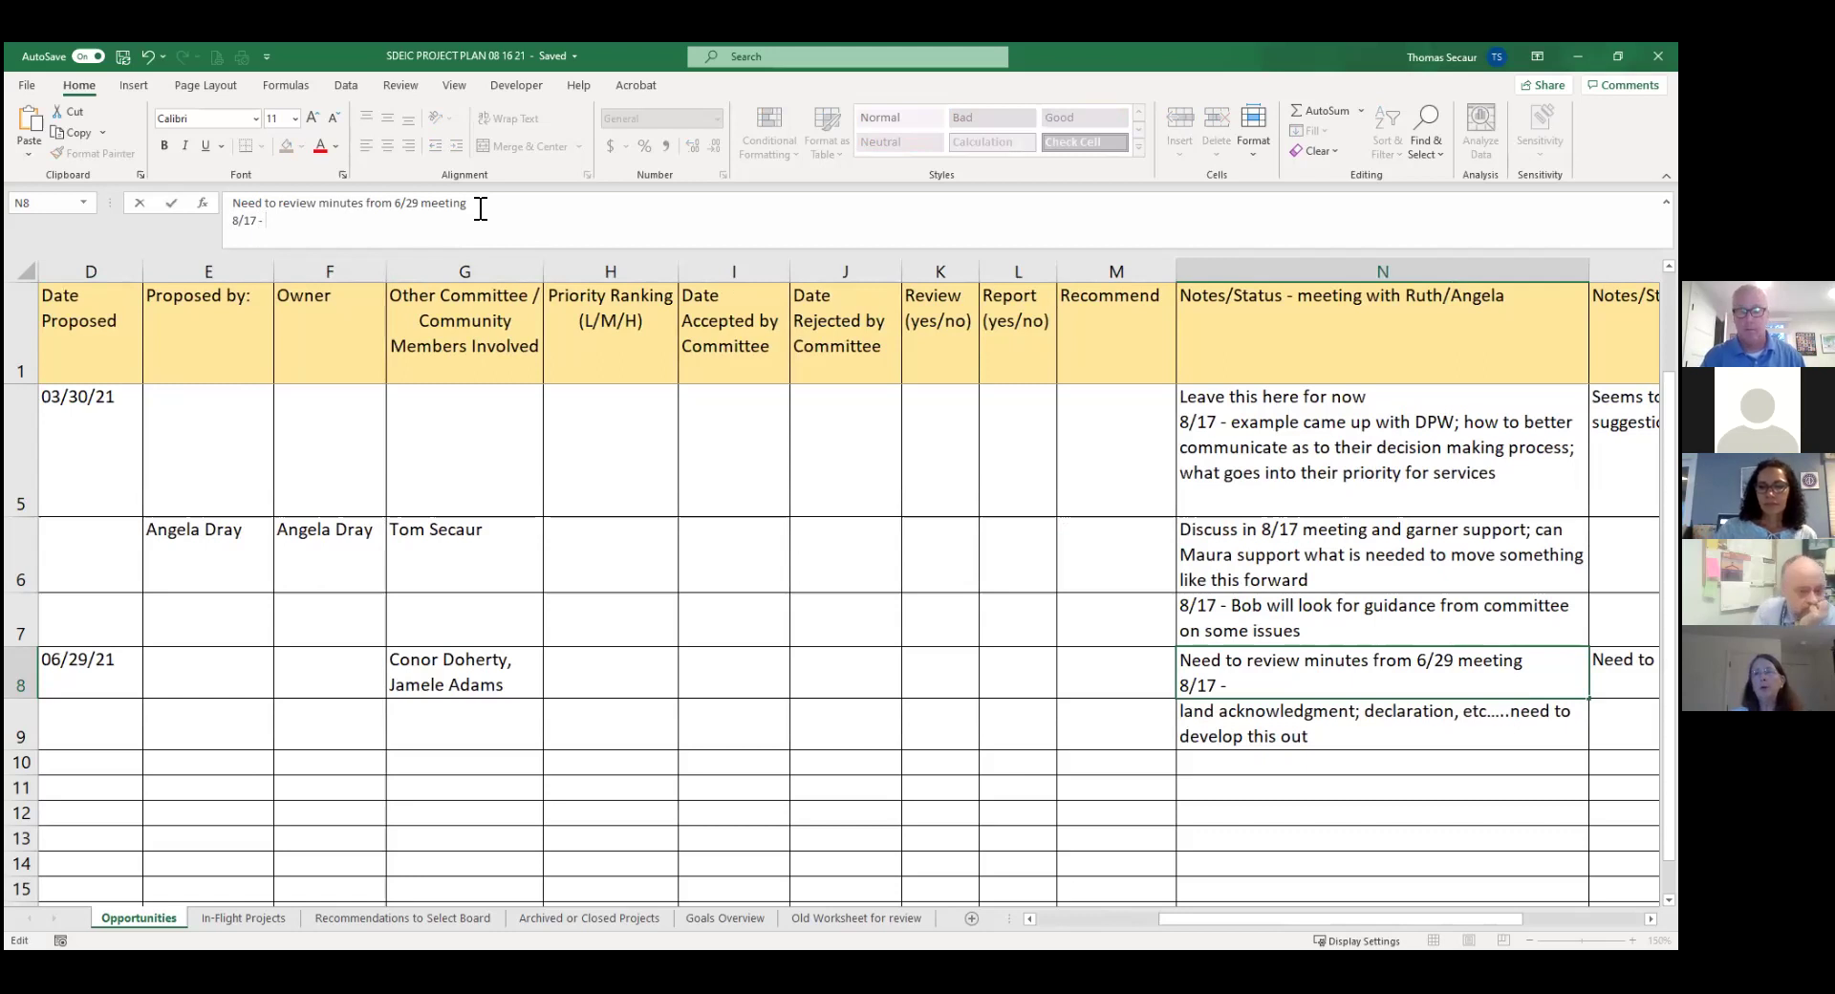
type("prioritze cultural counci")
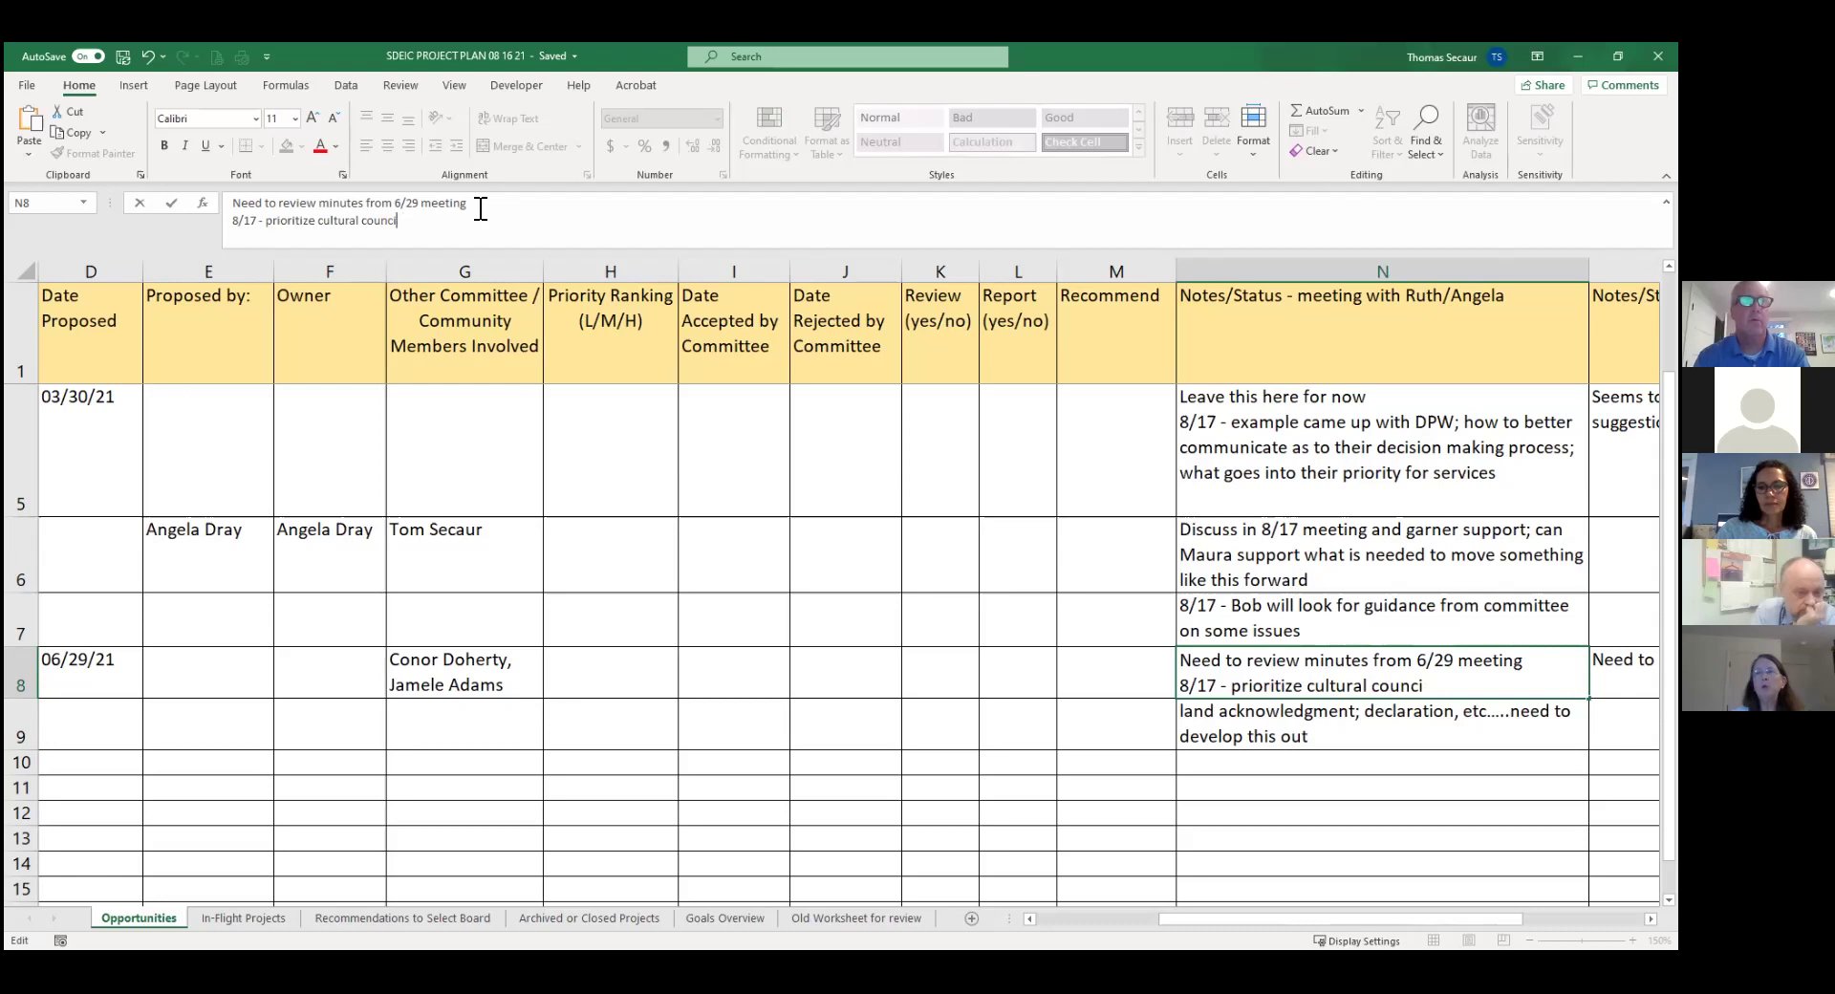
type("l for next group")
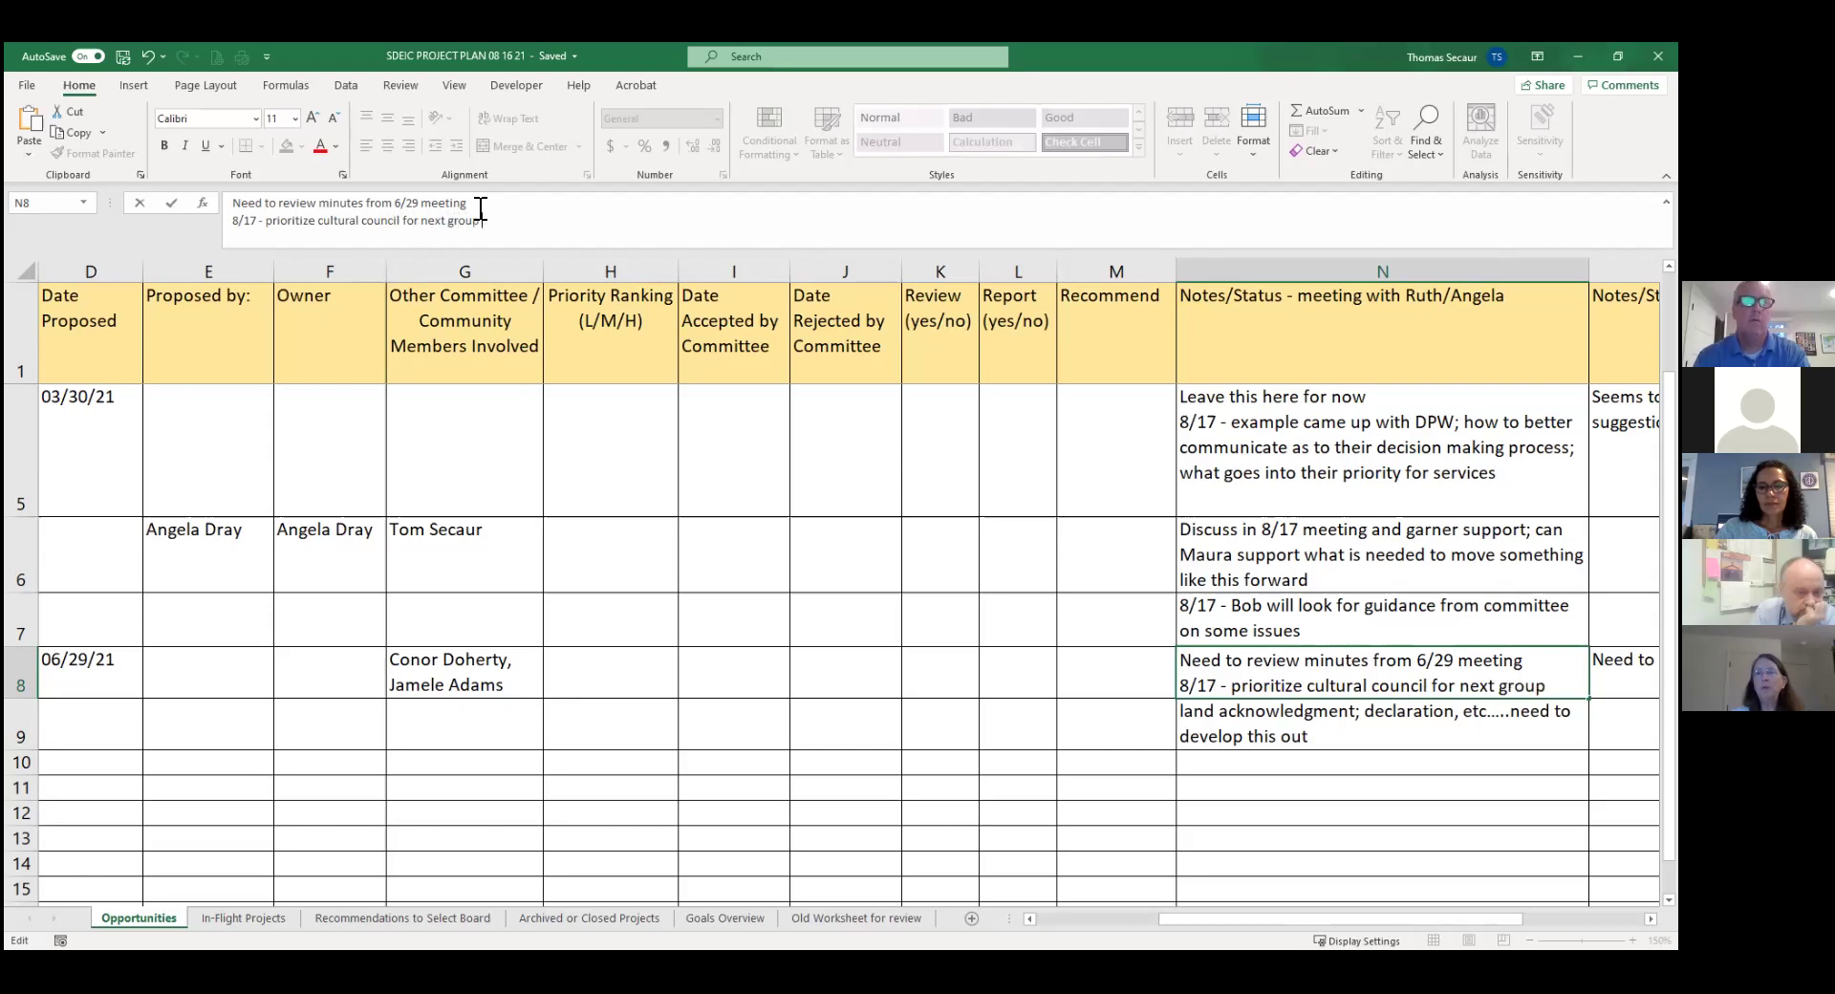
type(" of d")
type("town departments")
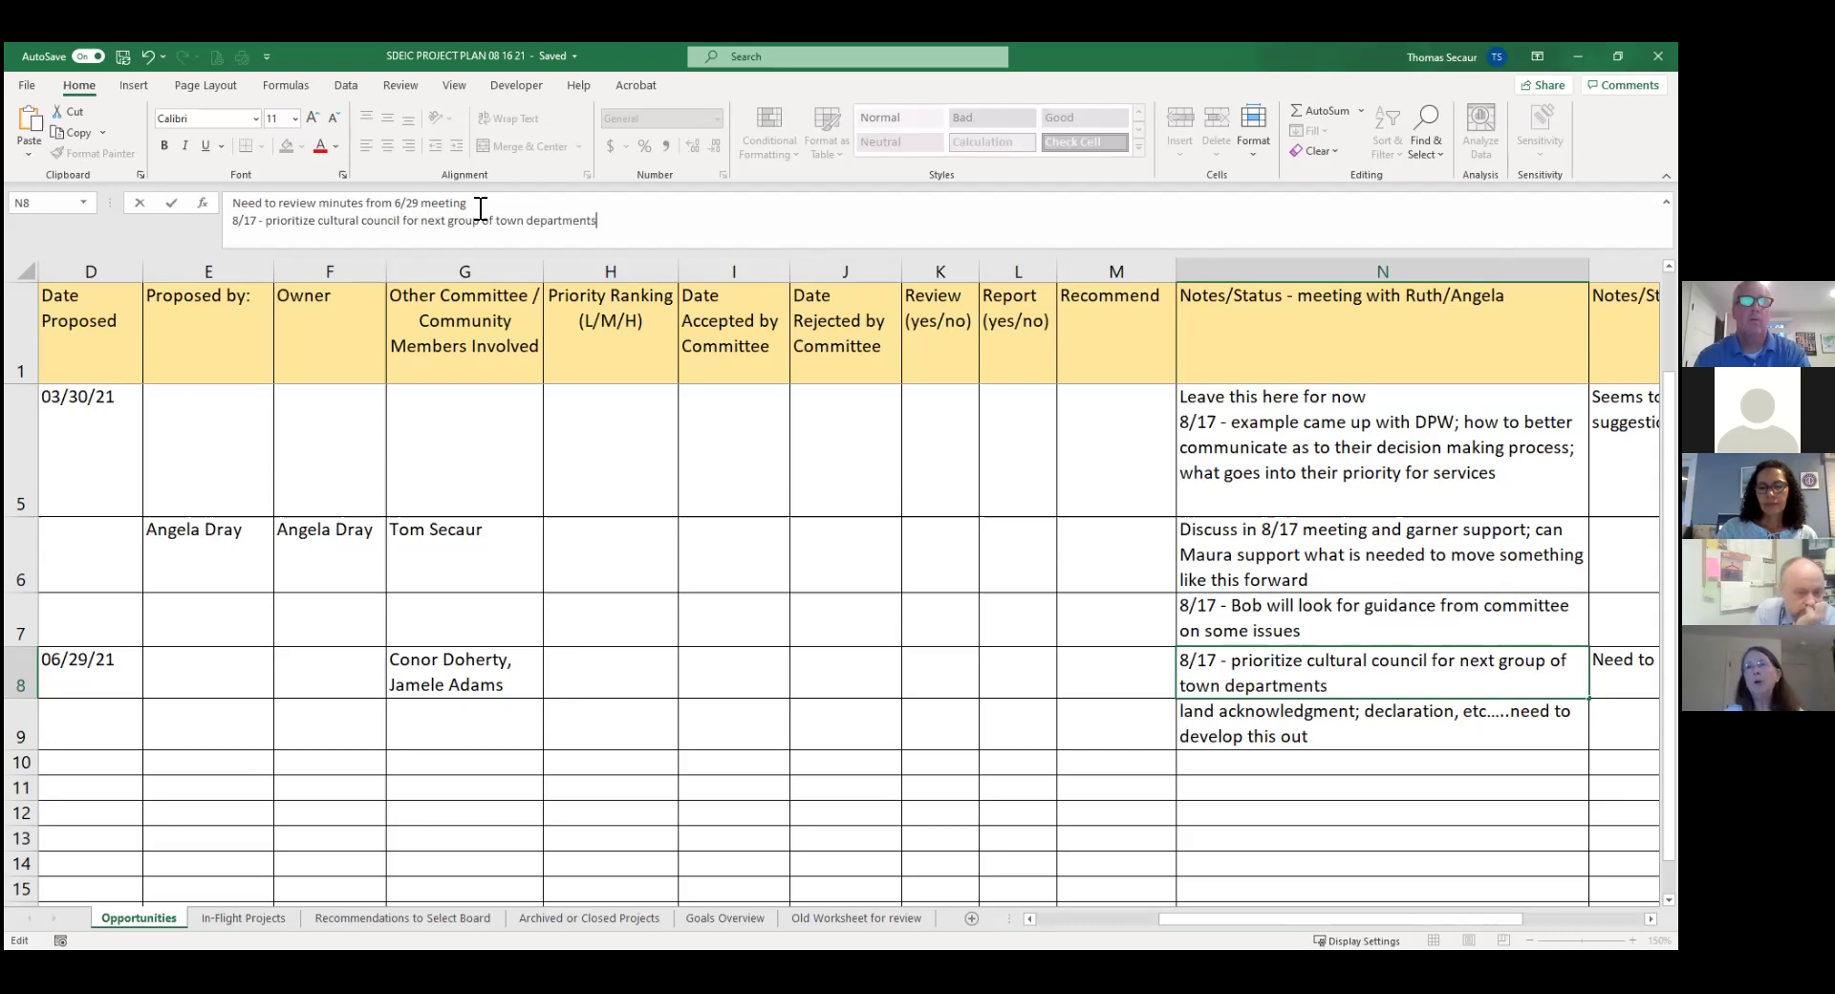
key("ctrl+Return")
key("Down")
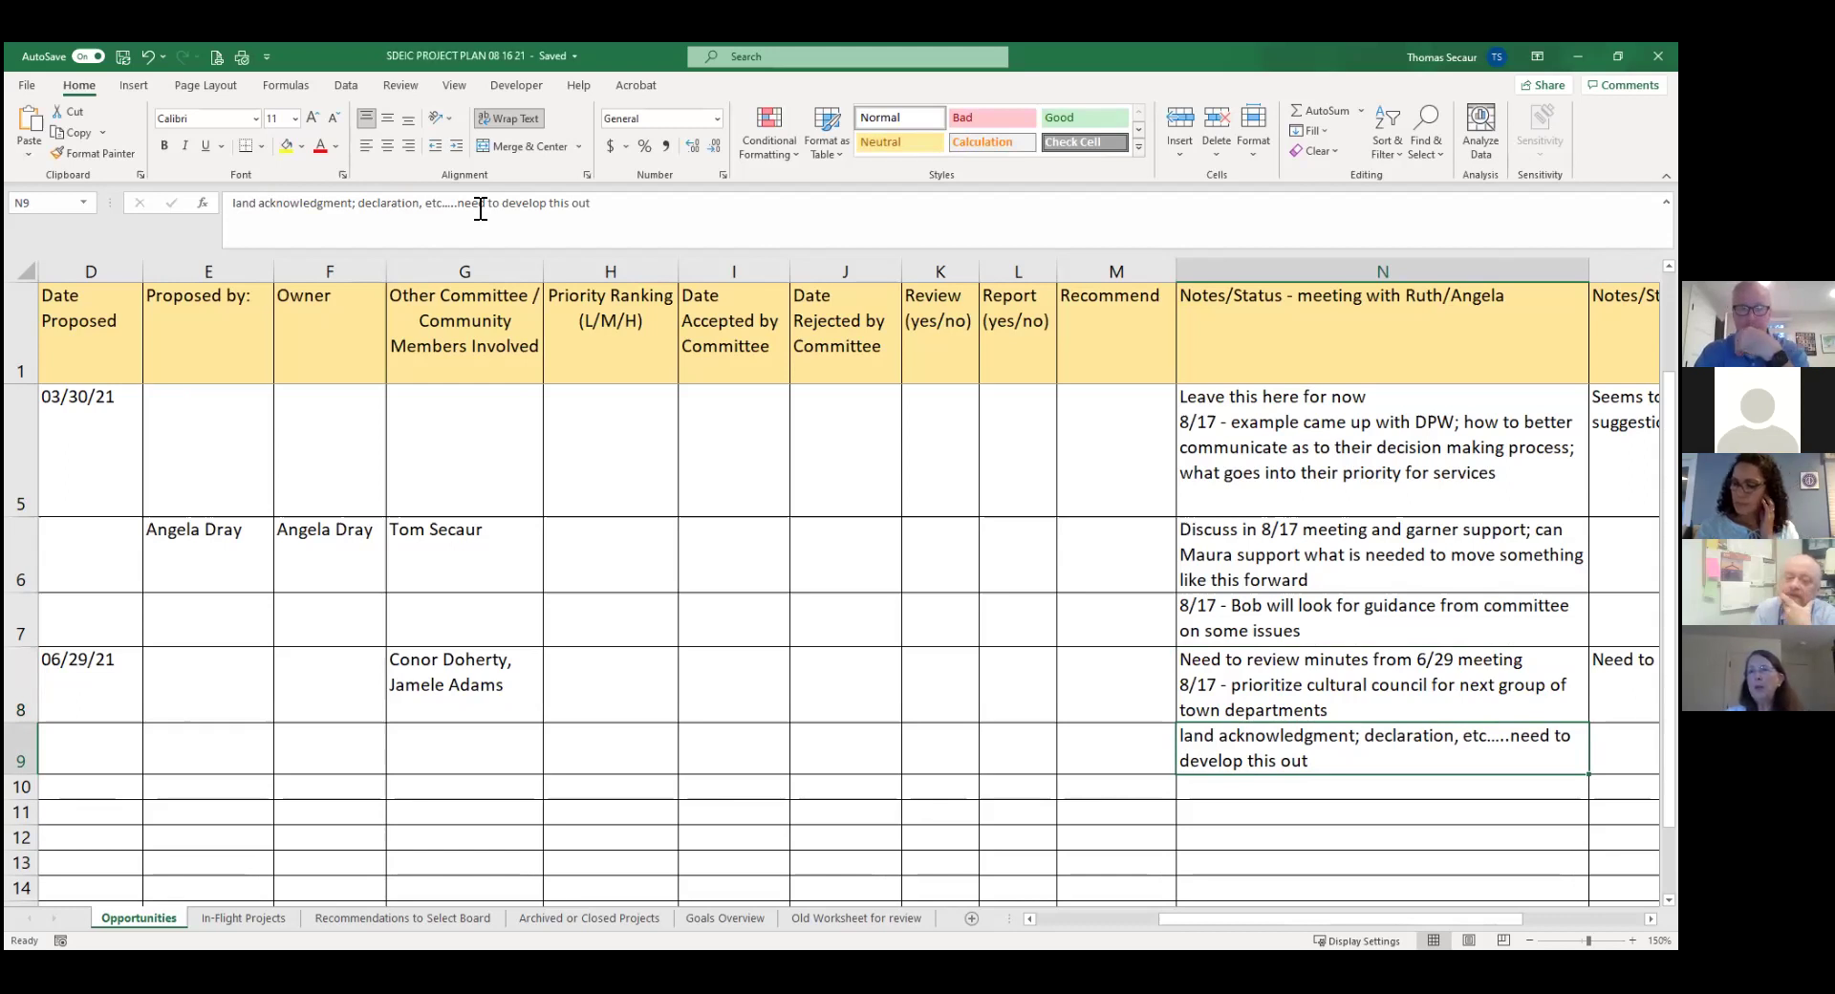
key("Left")
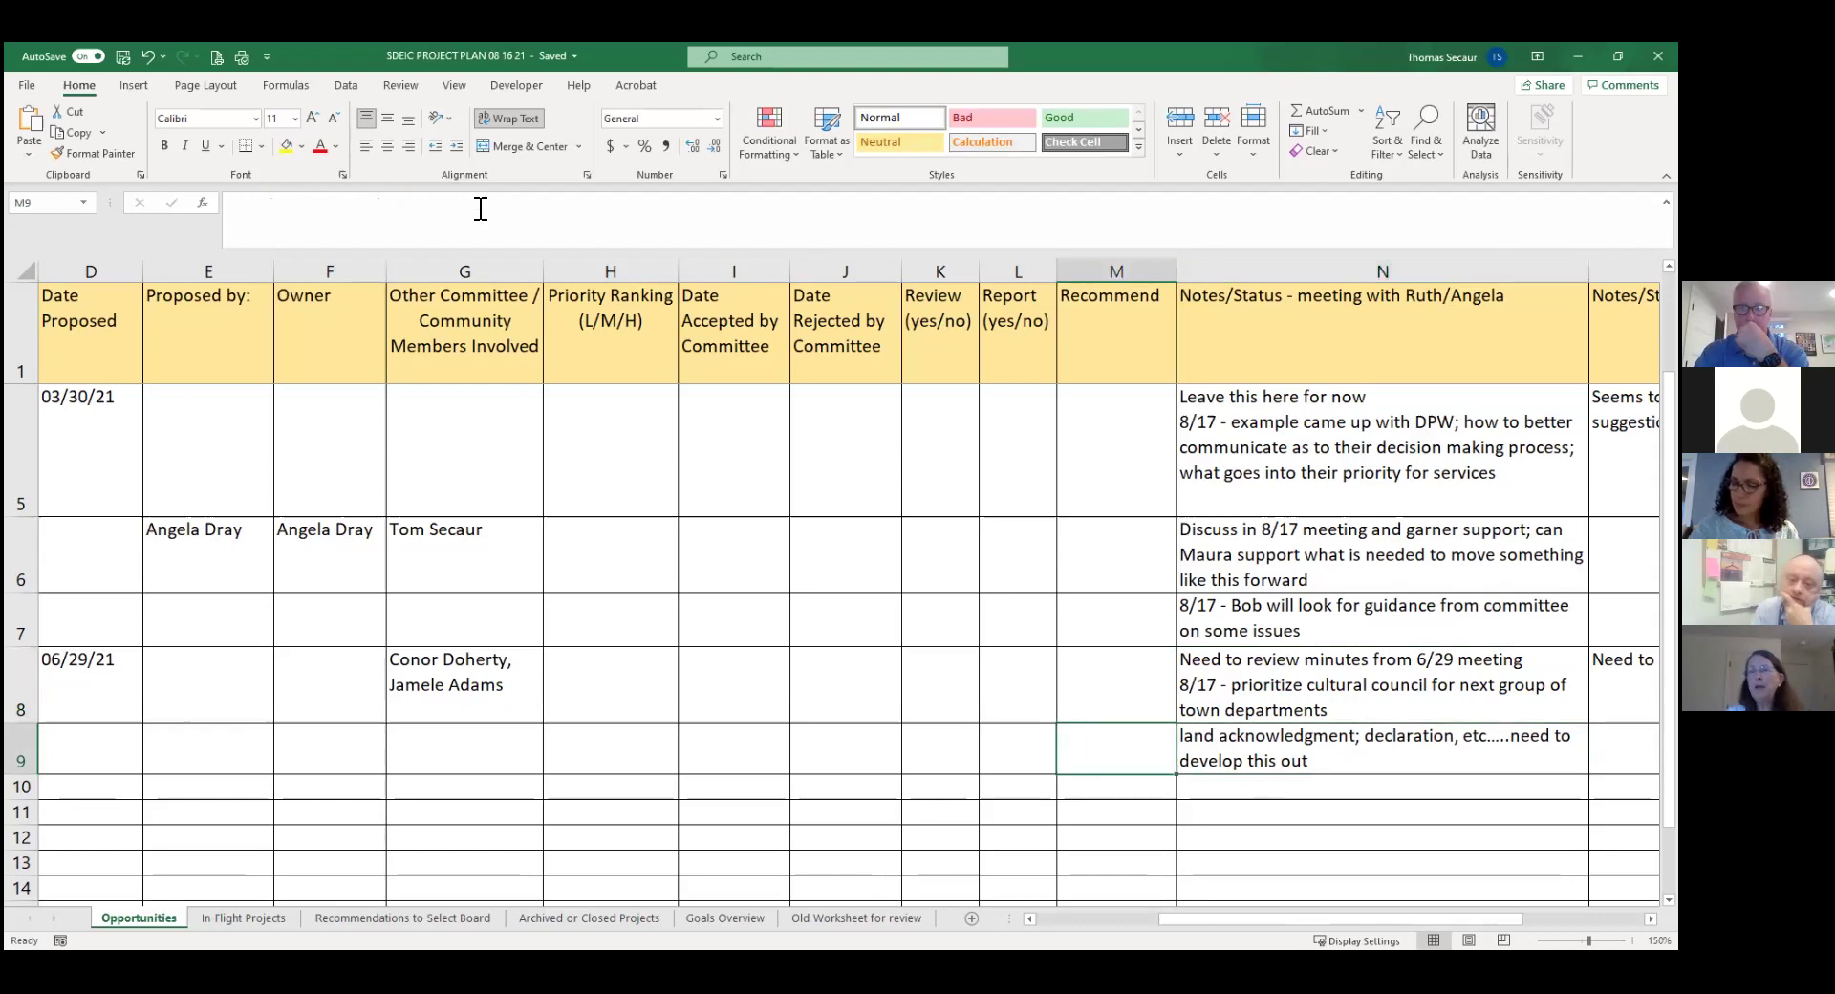
key("Left")
key("Left")
key("Left")
key("Left")
key("Left")
key("Left")
key("Left")
key("Left")
key("Left")
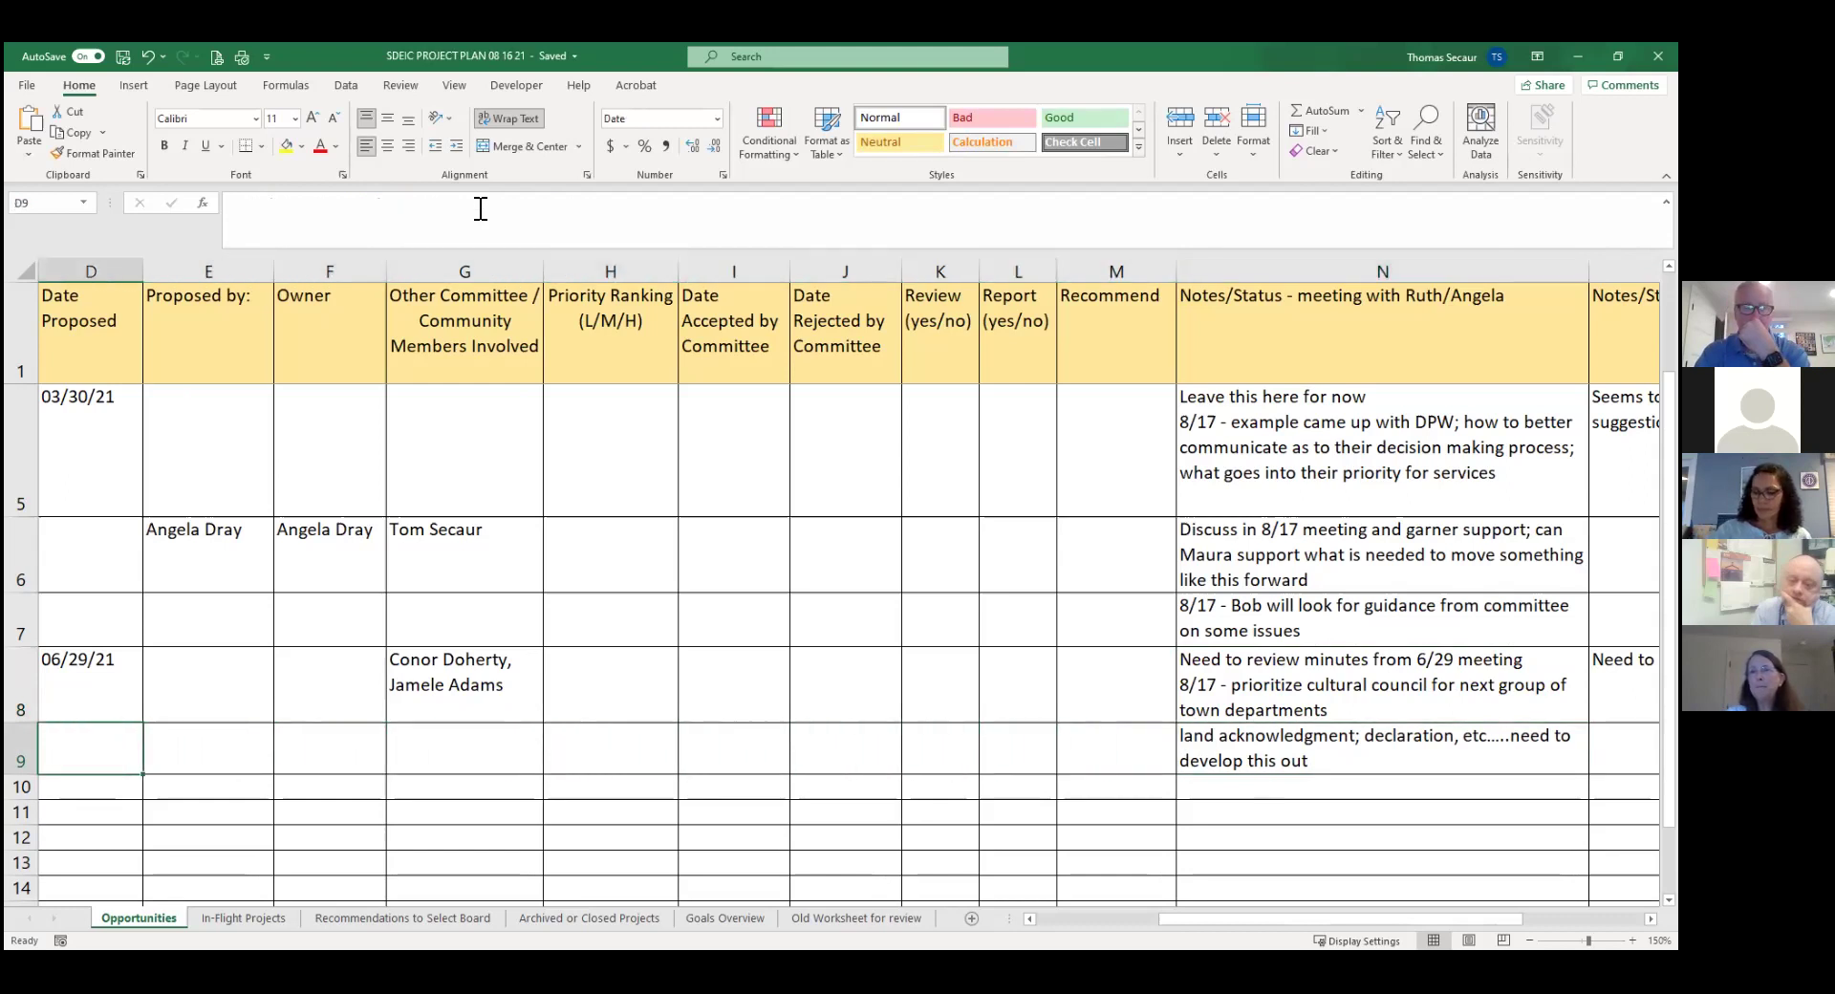
key("Left")
key("Left")
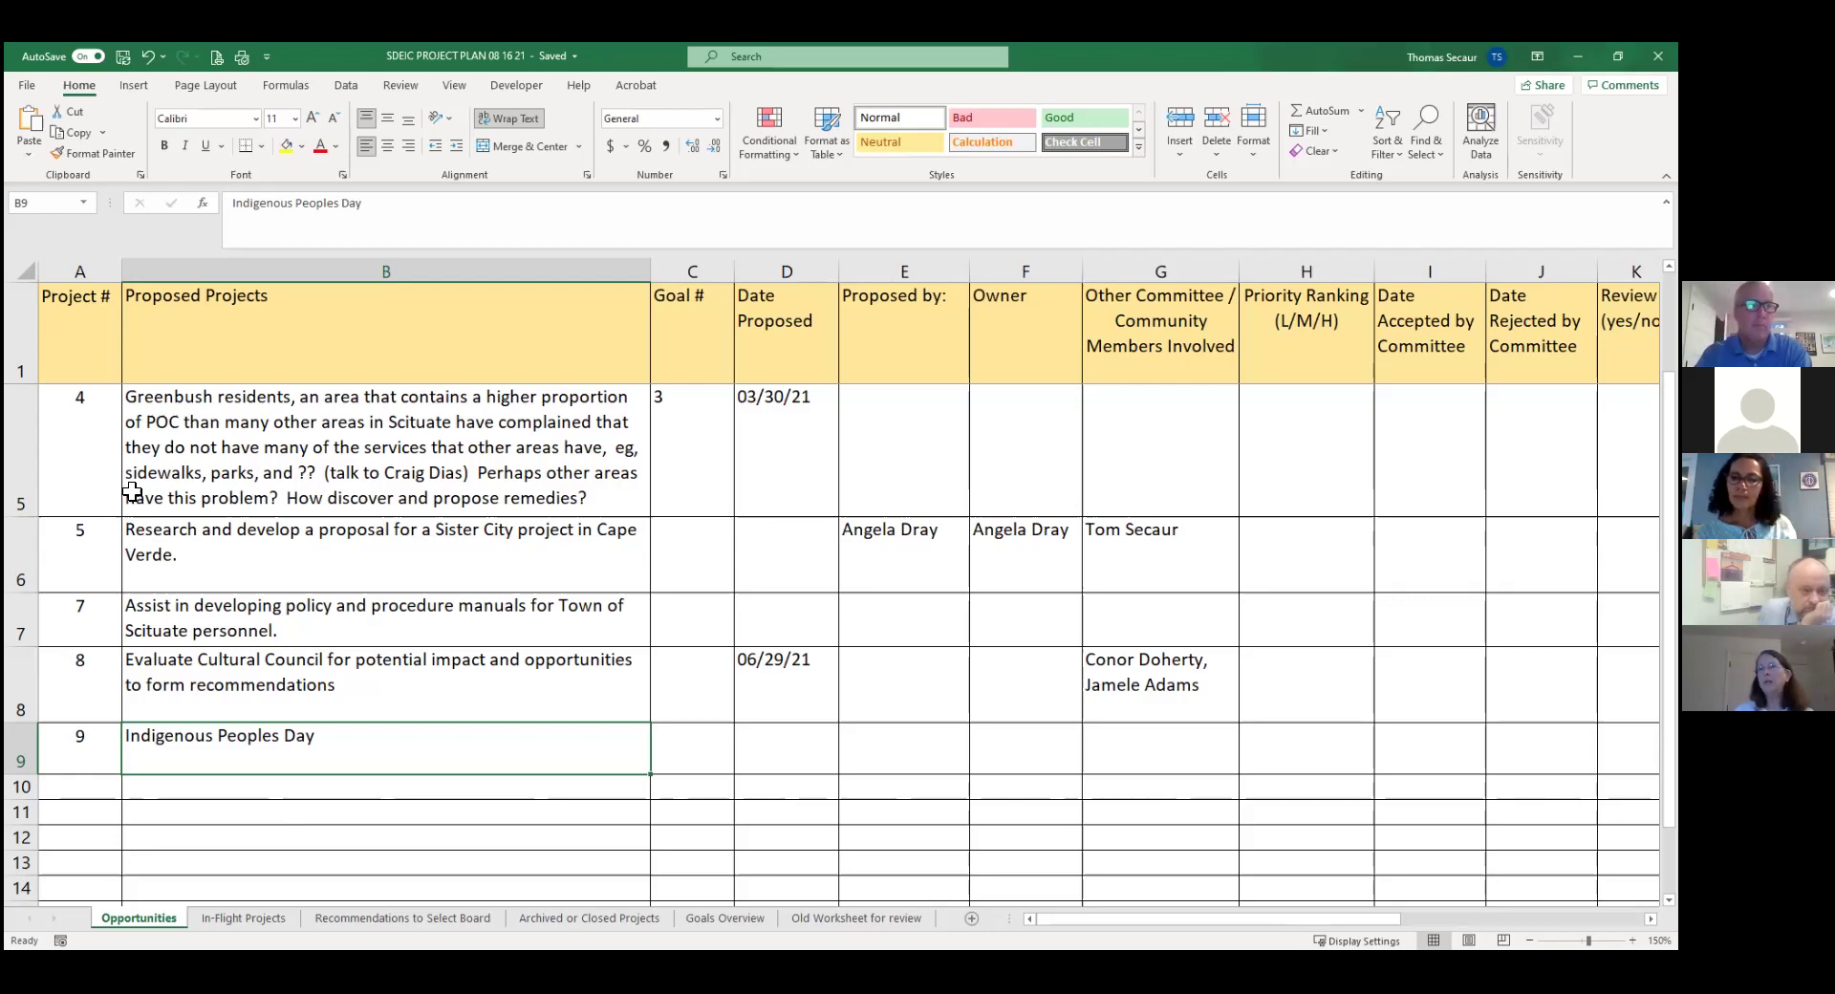
Delete row 6, the Sister City project, from the Opportunities sheet.
right_click(23, 547)
left_click(67, 718)
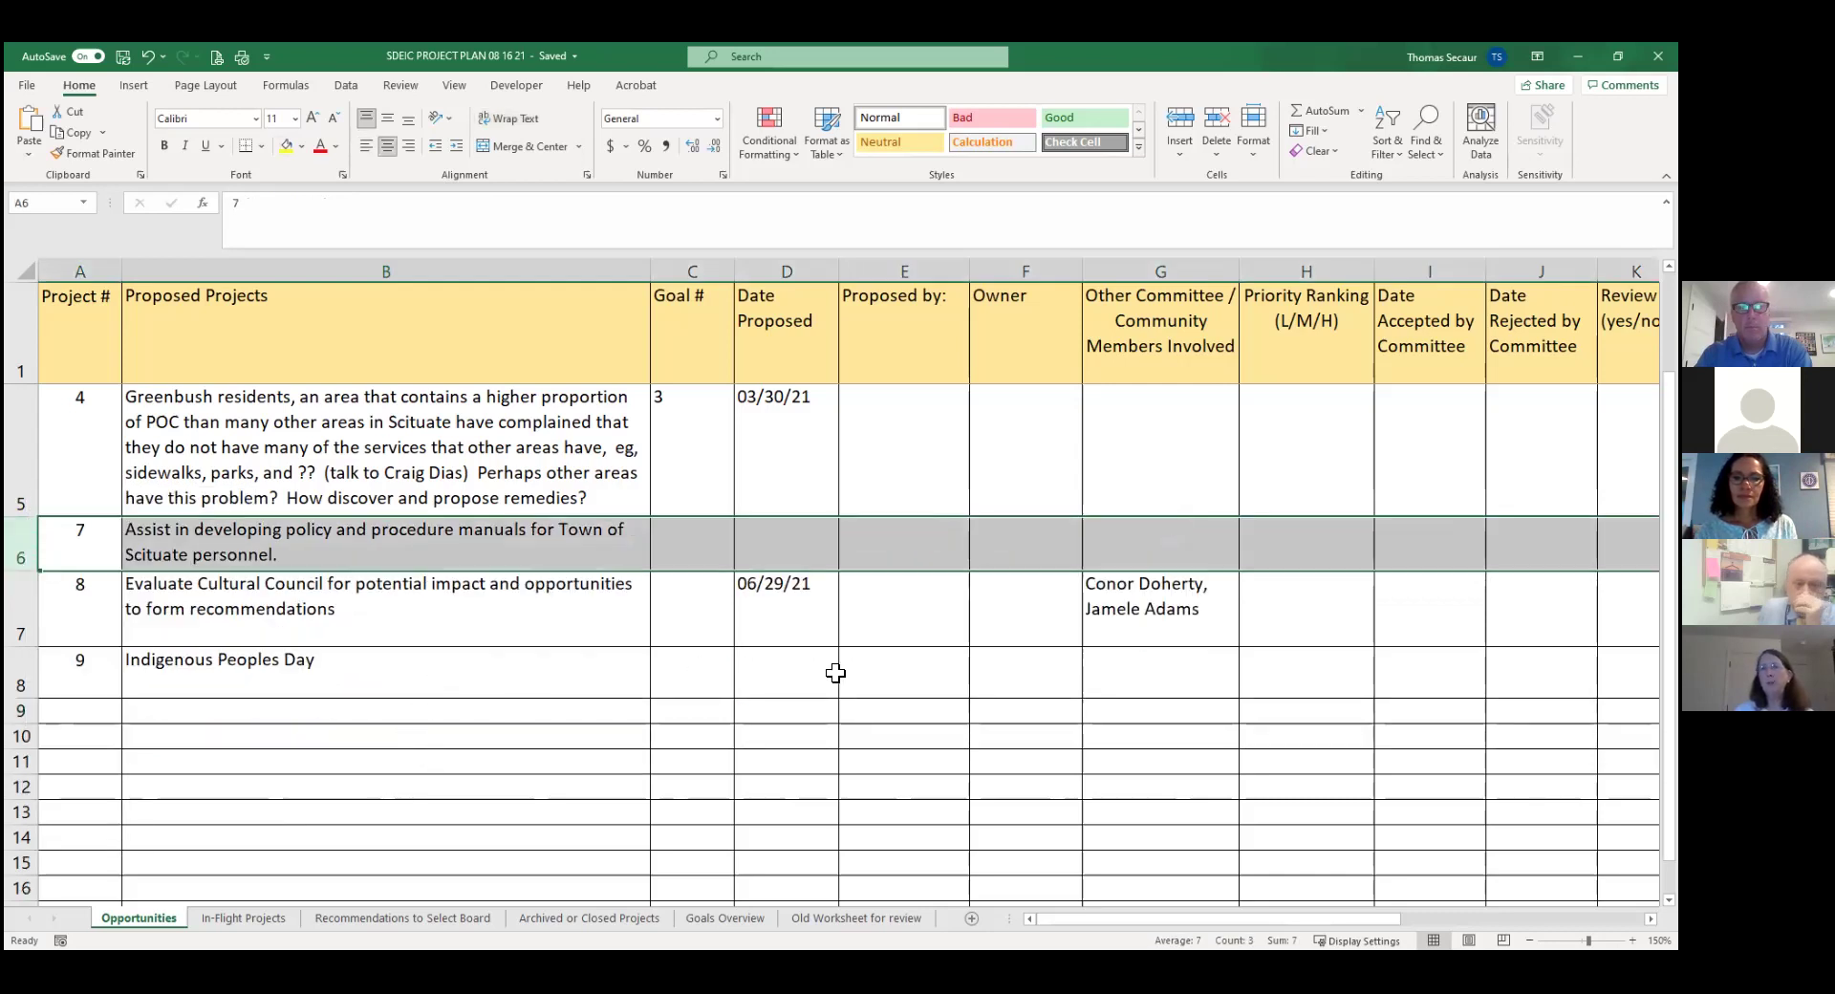
left_click(1290, 666)
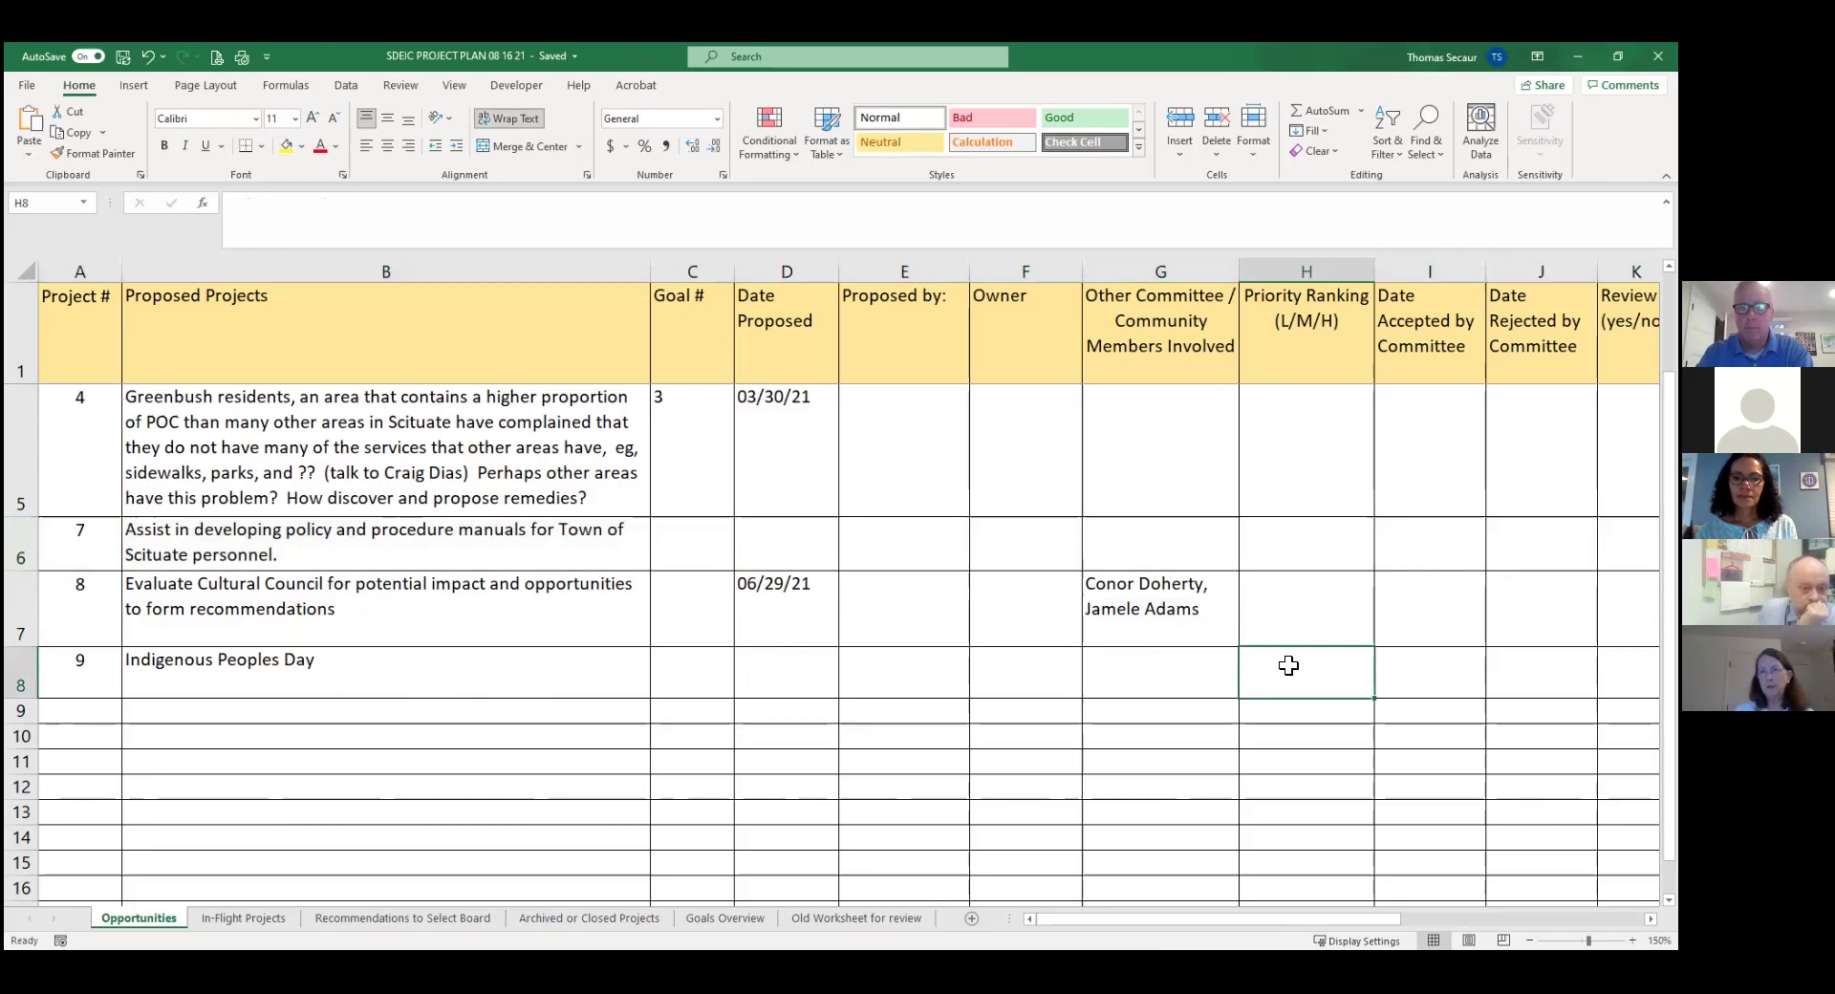
Add the line '8/17 - leave as opportunity for now' to the Indigenous Peoples Day note in N8.
key("Right")
key("Right")
key("Right")
key("Right")
key("Right")
key("Right")
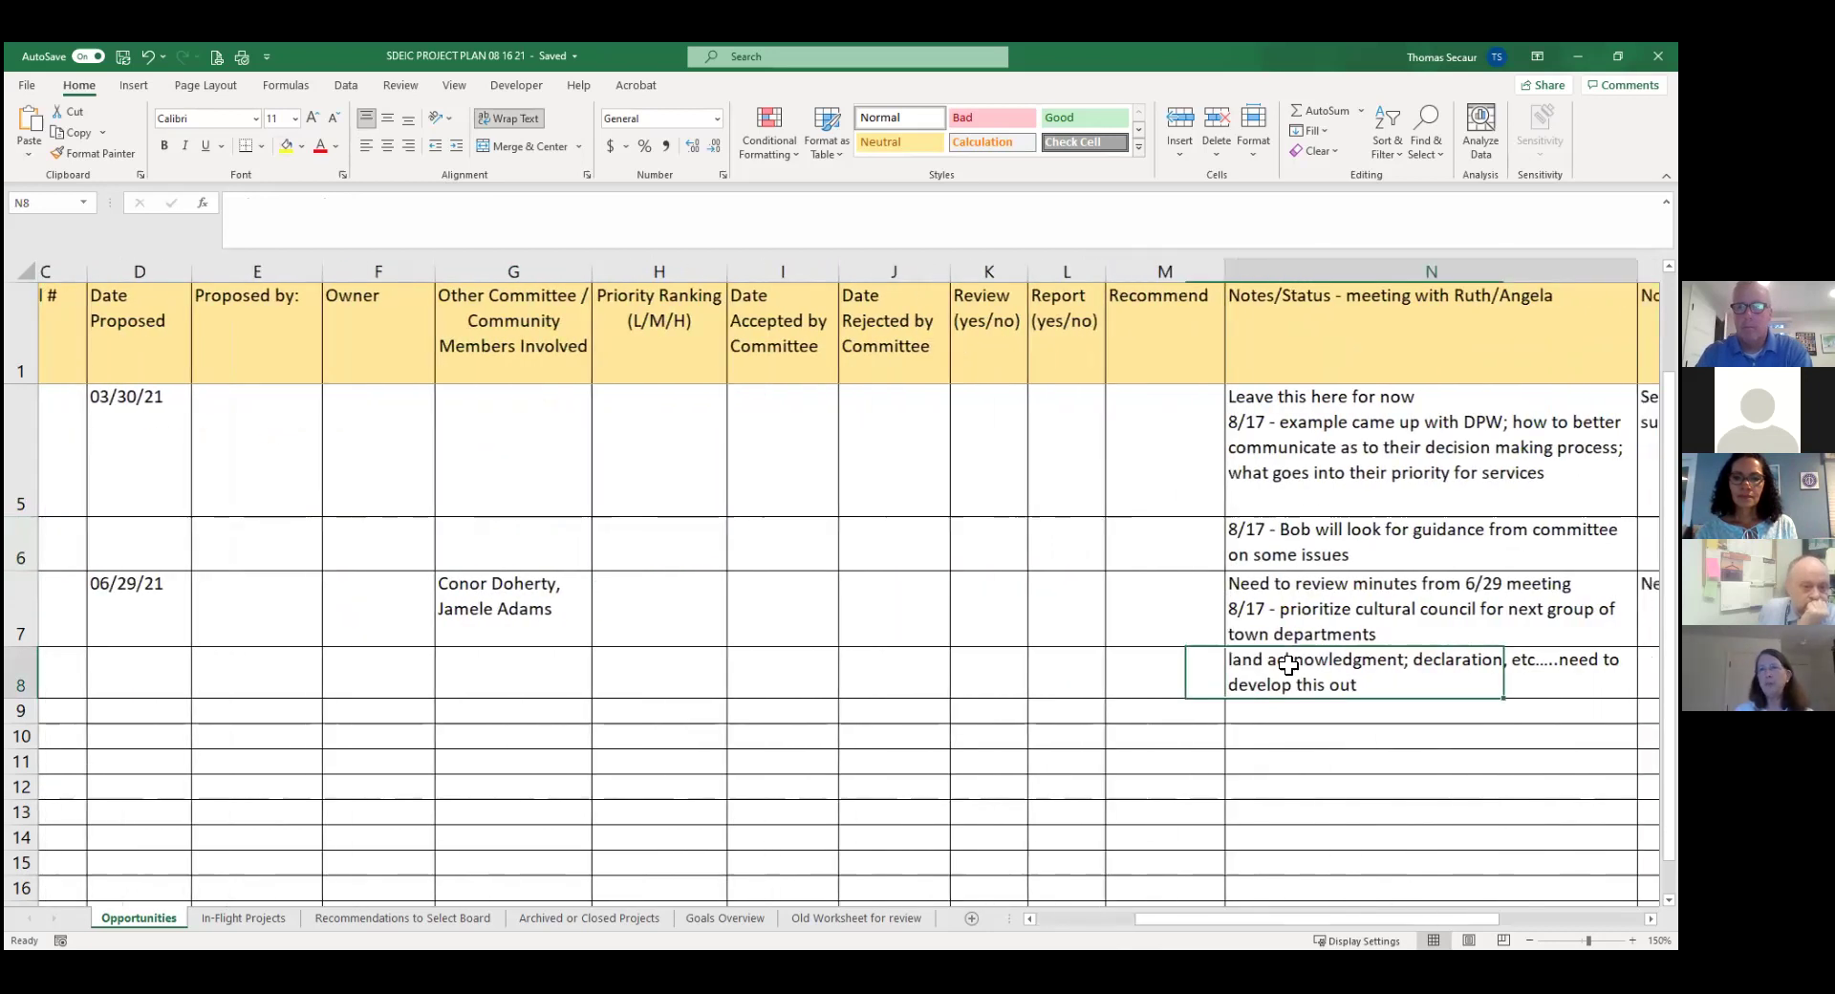
left_click(612, 208)
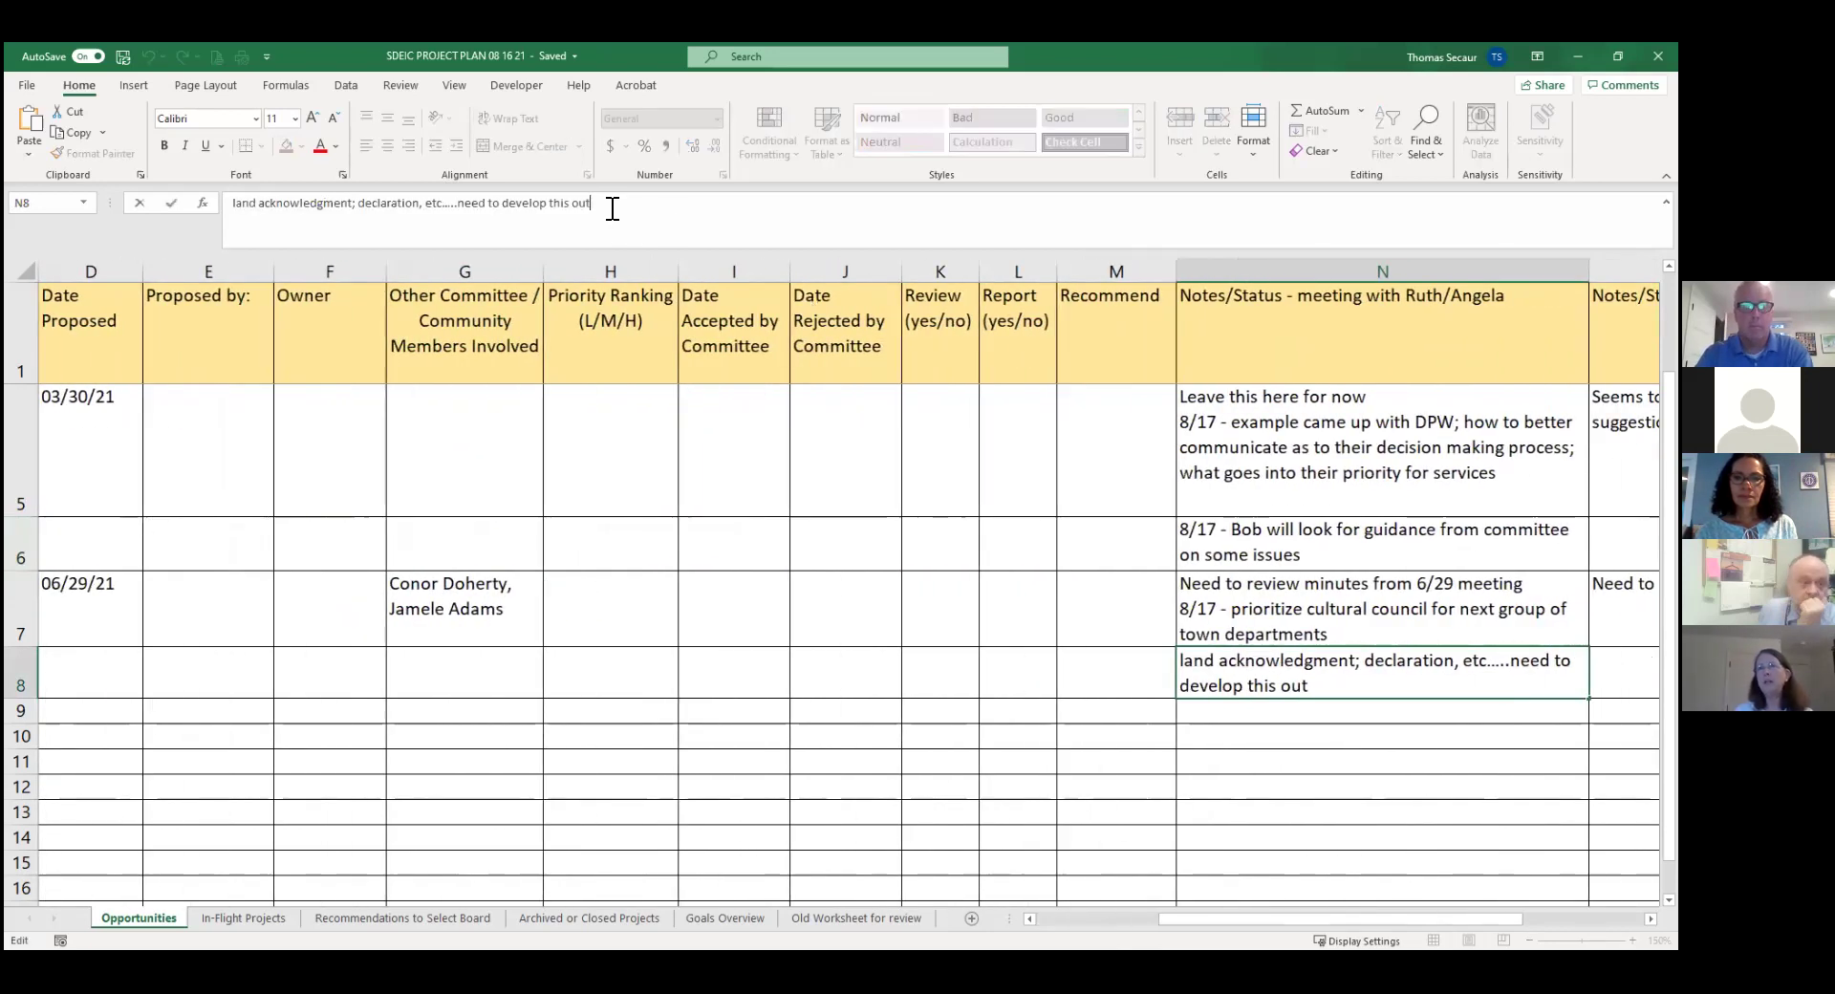
key("alt+Return")
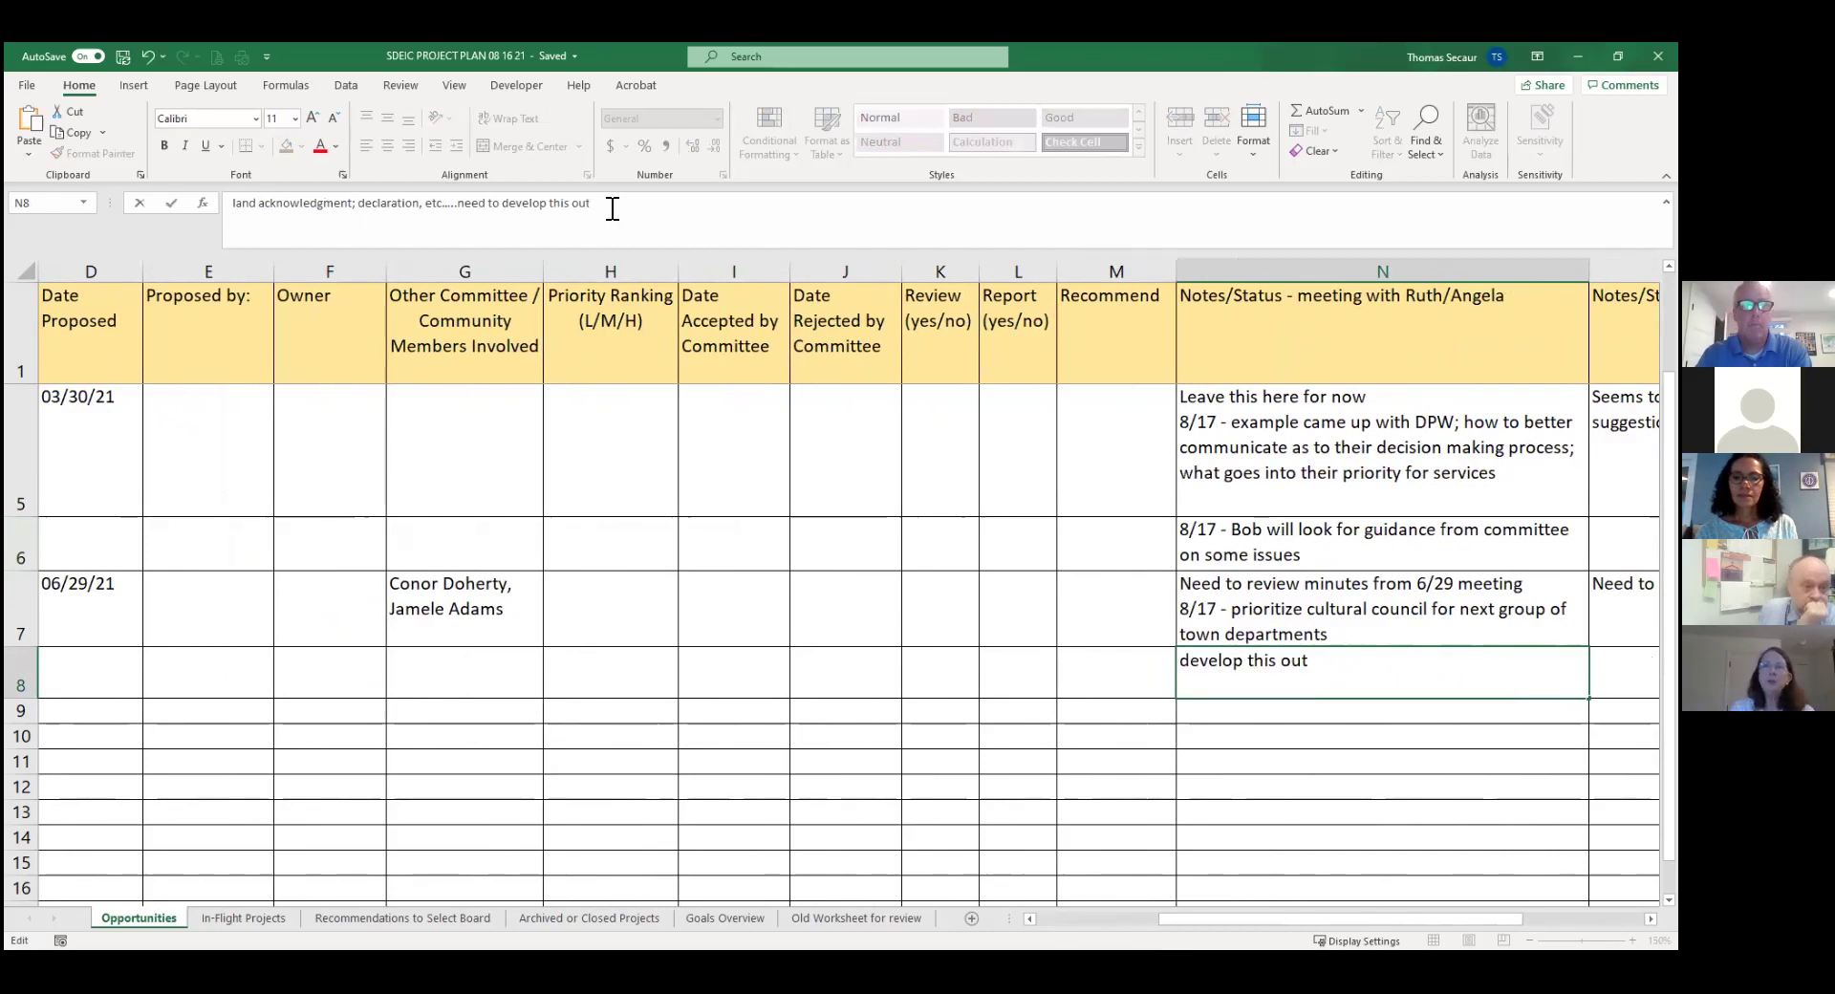
type("8/")
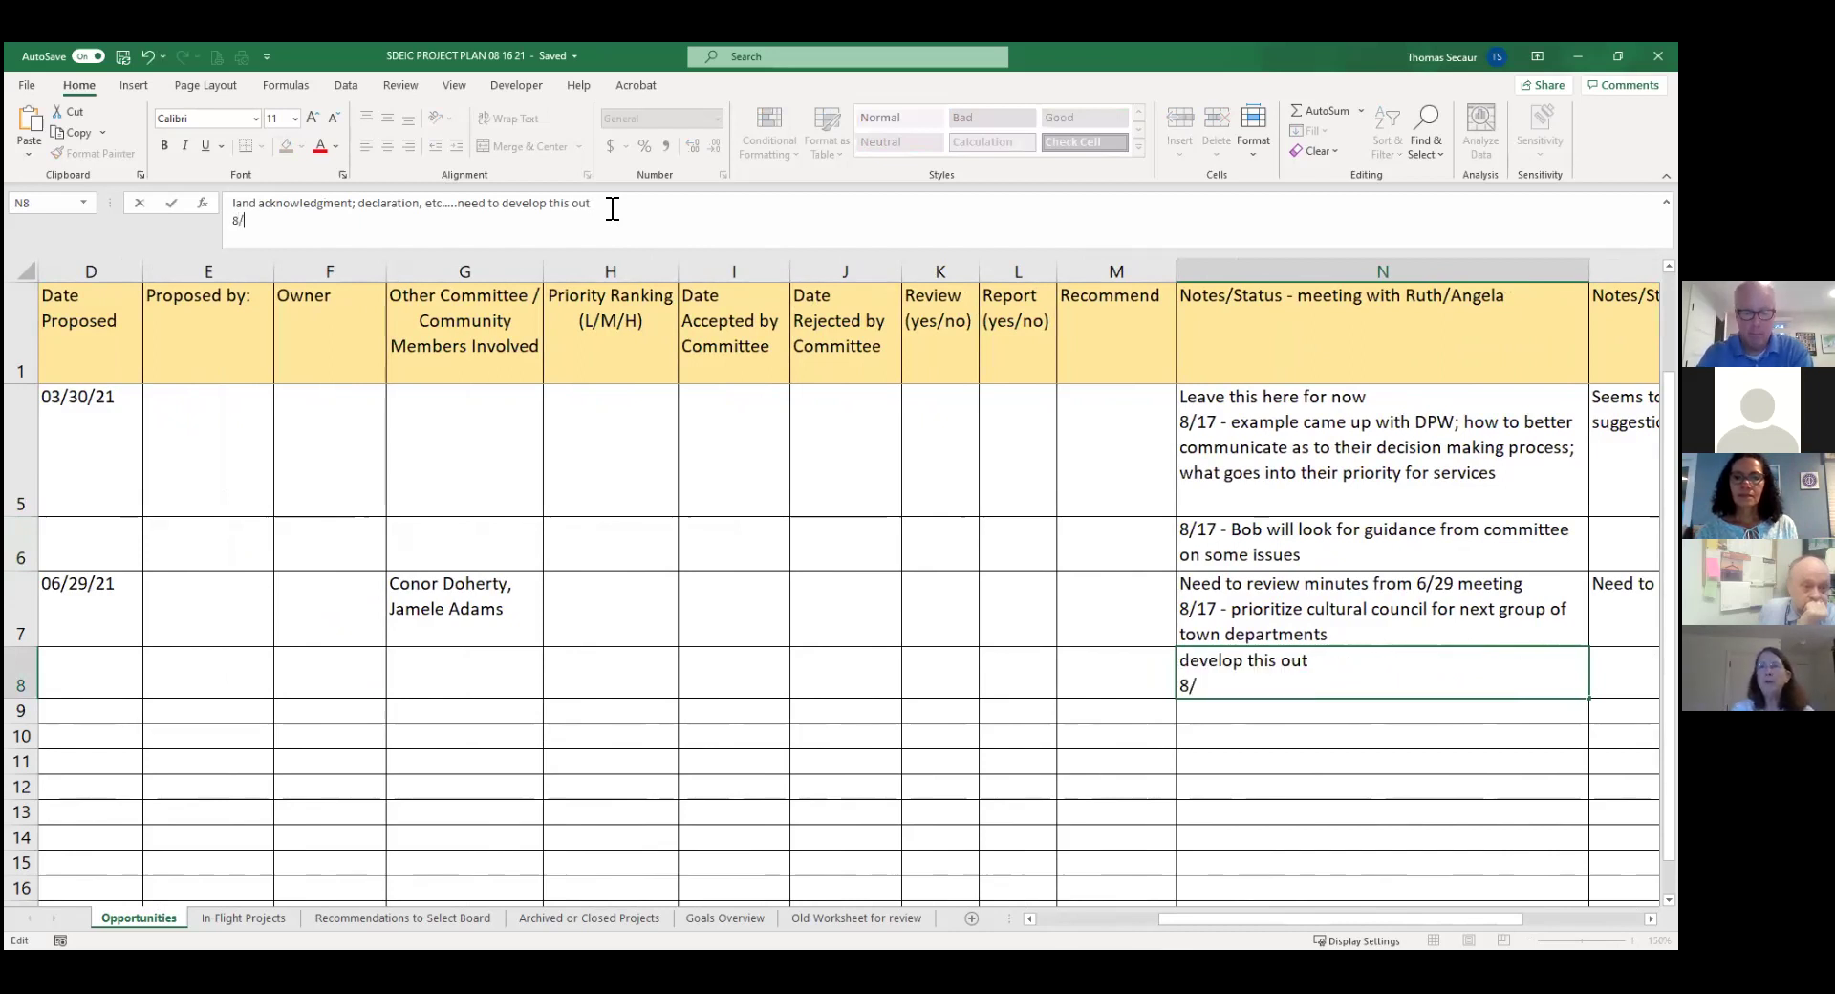
type("17 -")
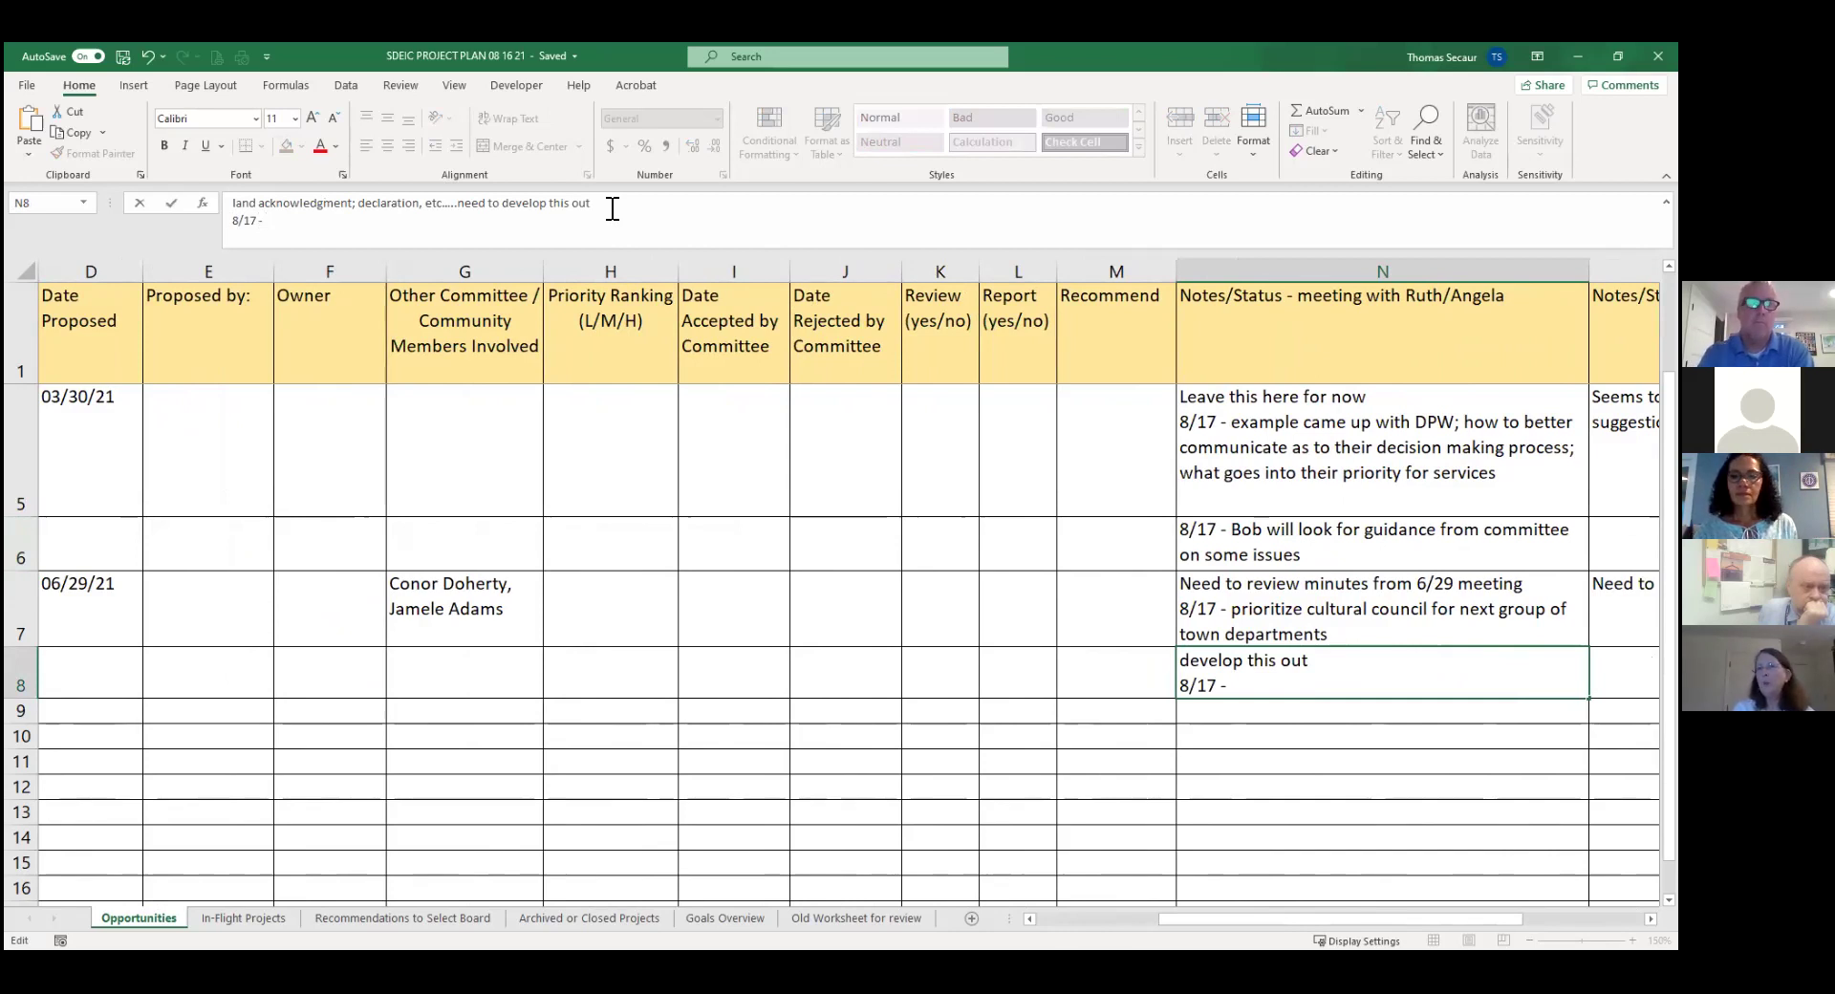
type("leave")
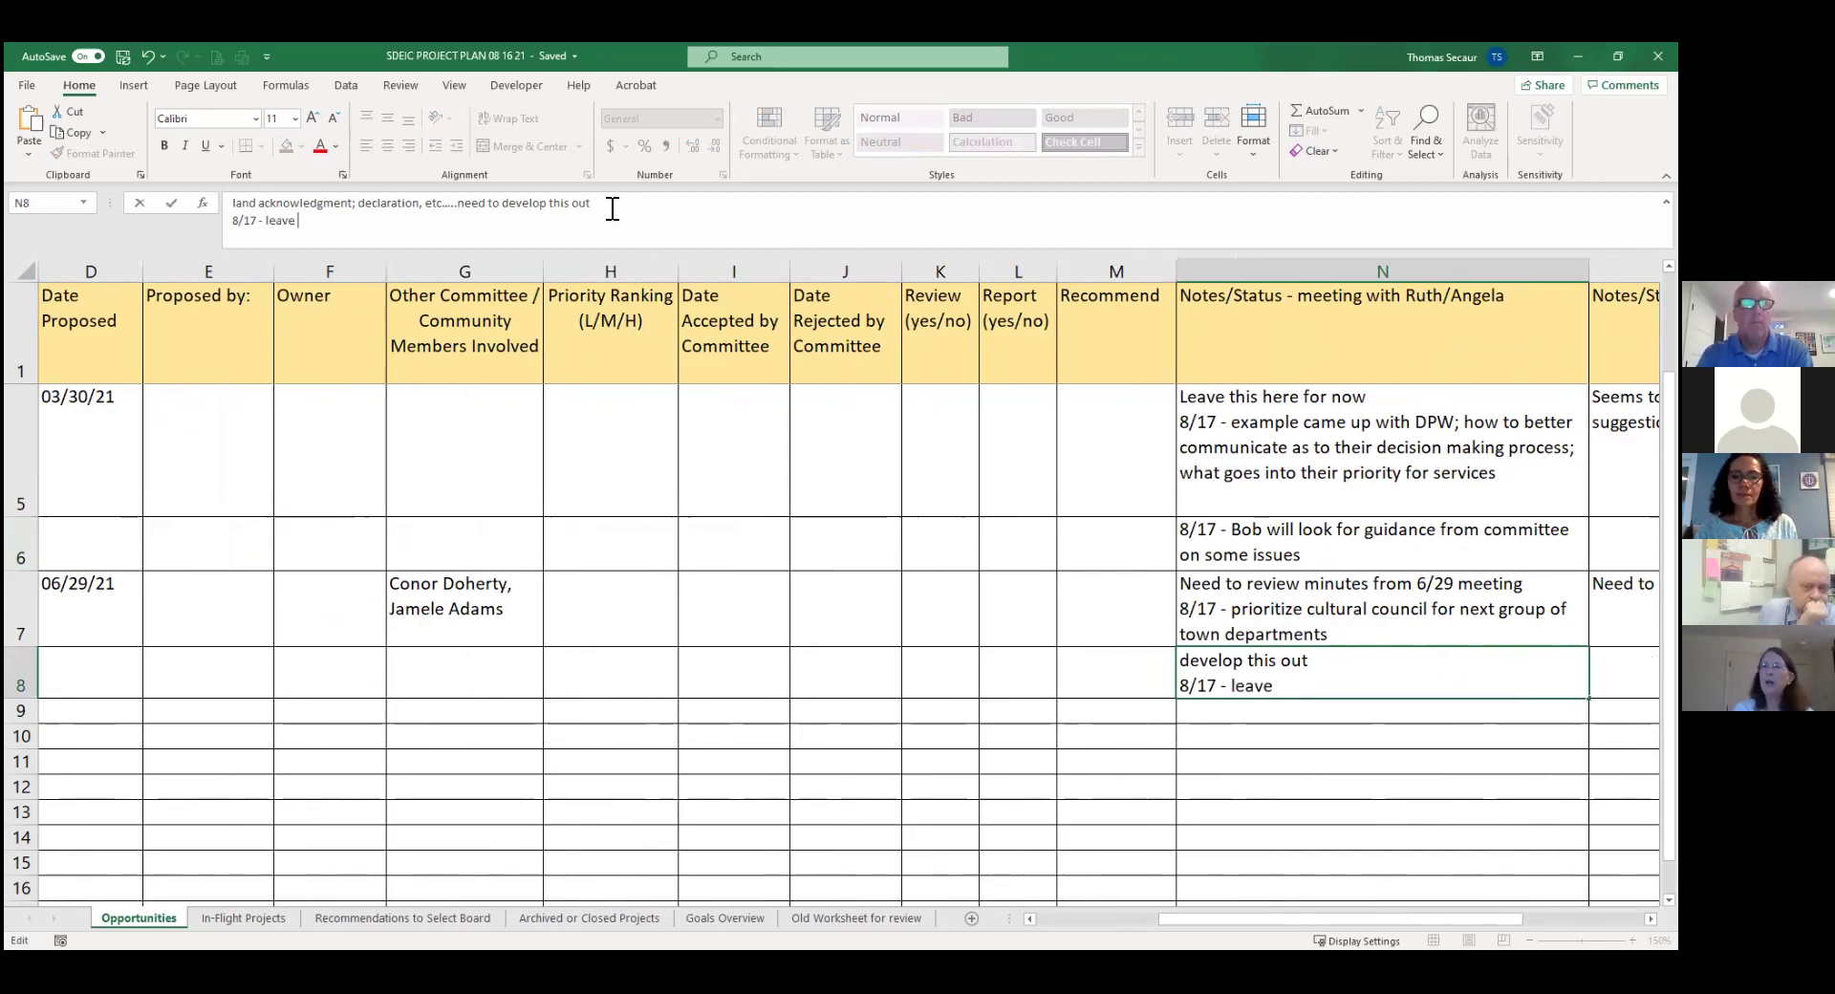
type(" as oppor")
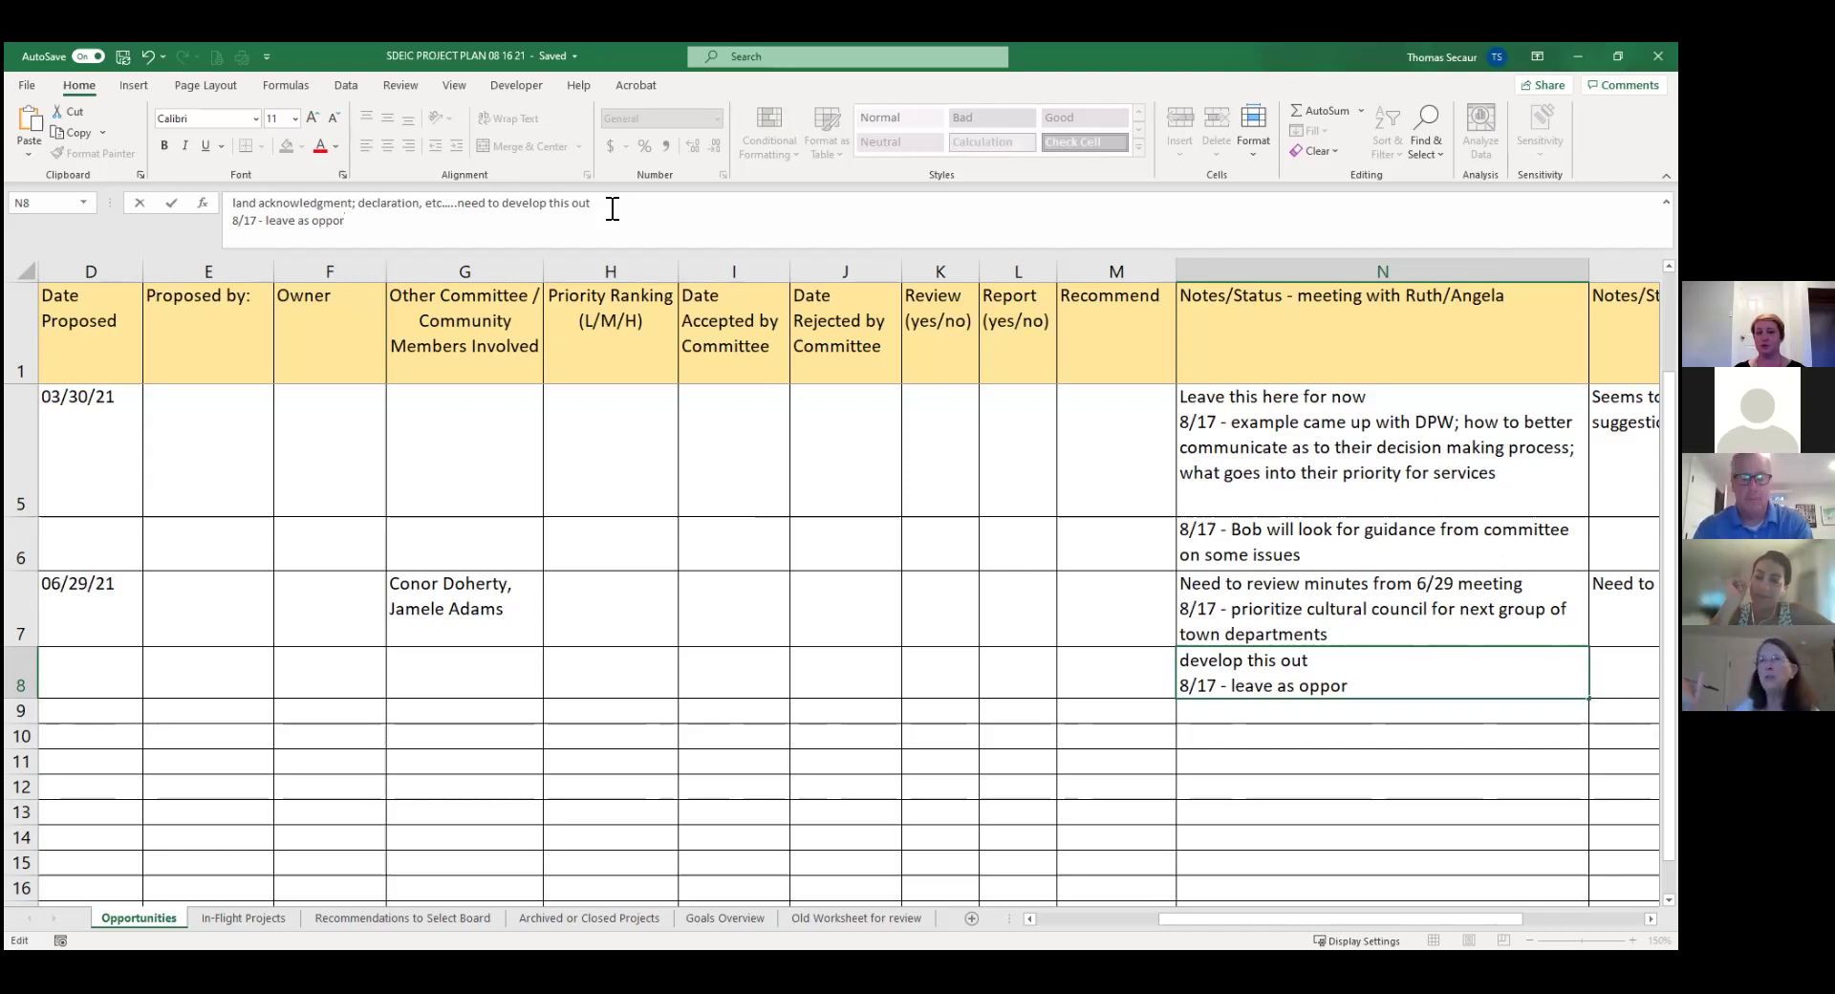
type("tunity for now")
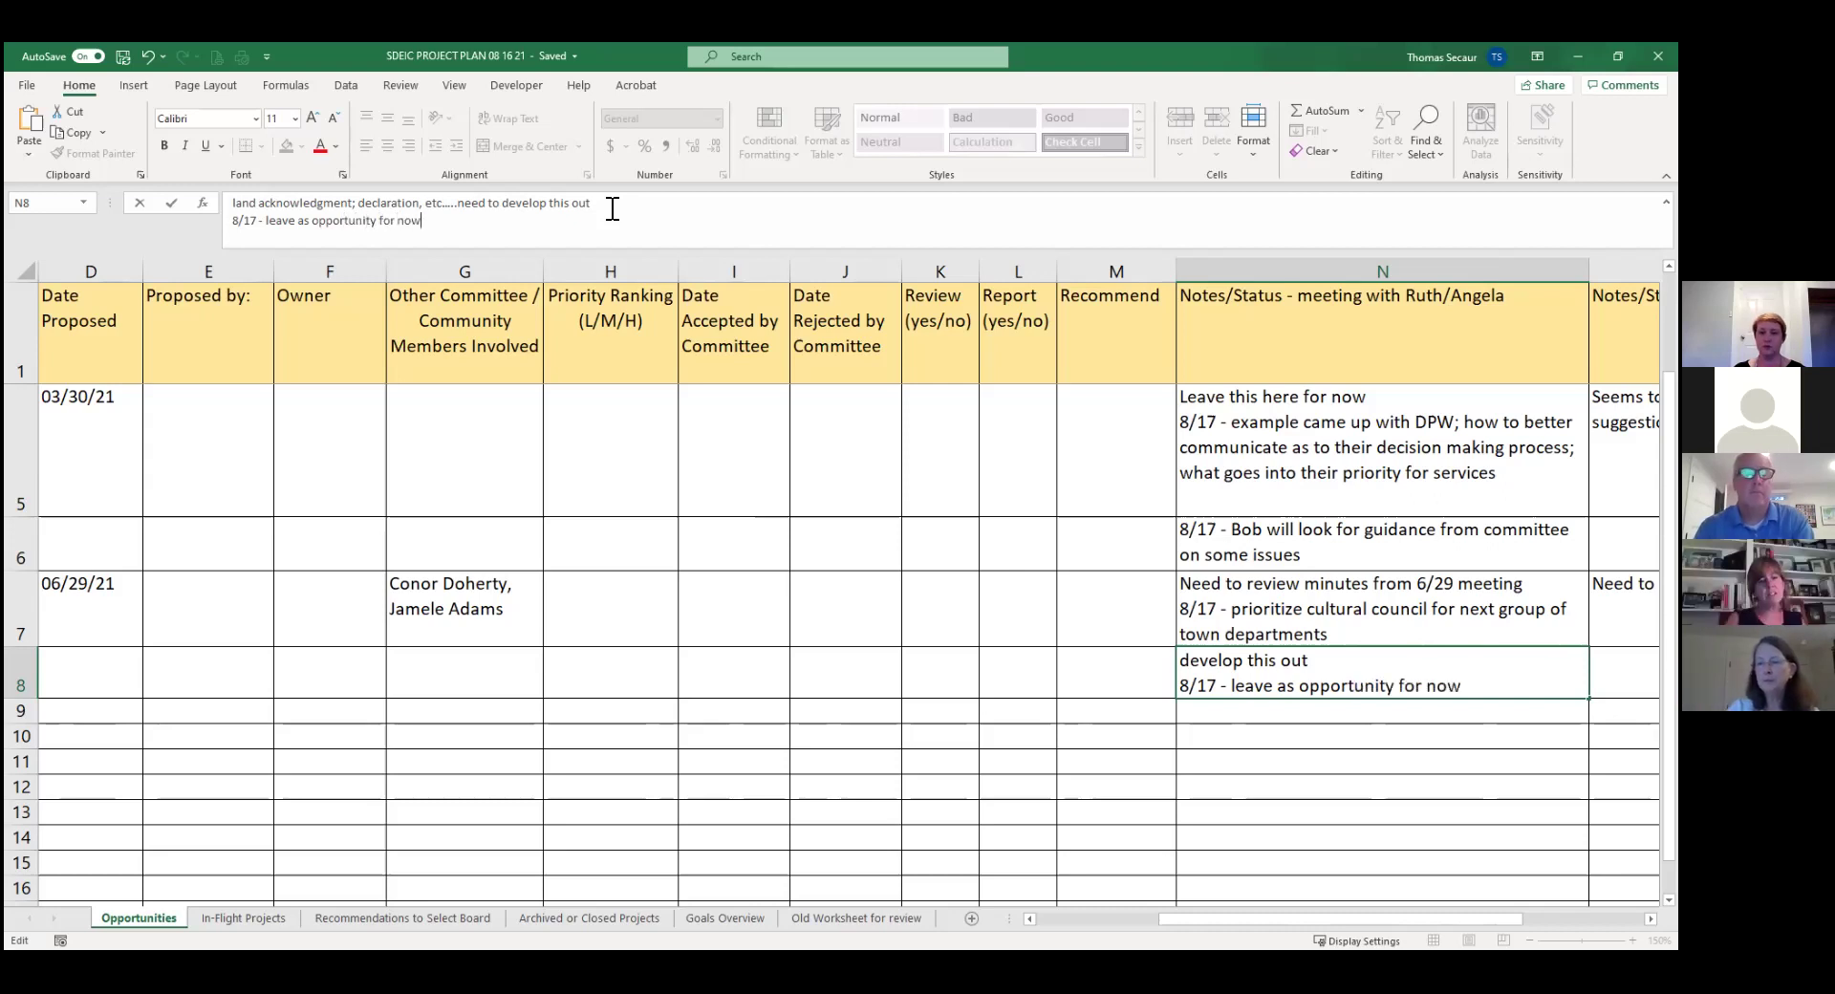
key("ctrl+Return")
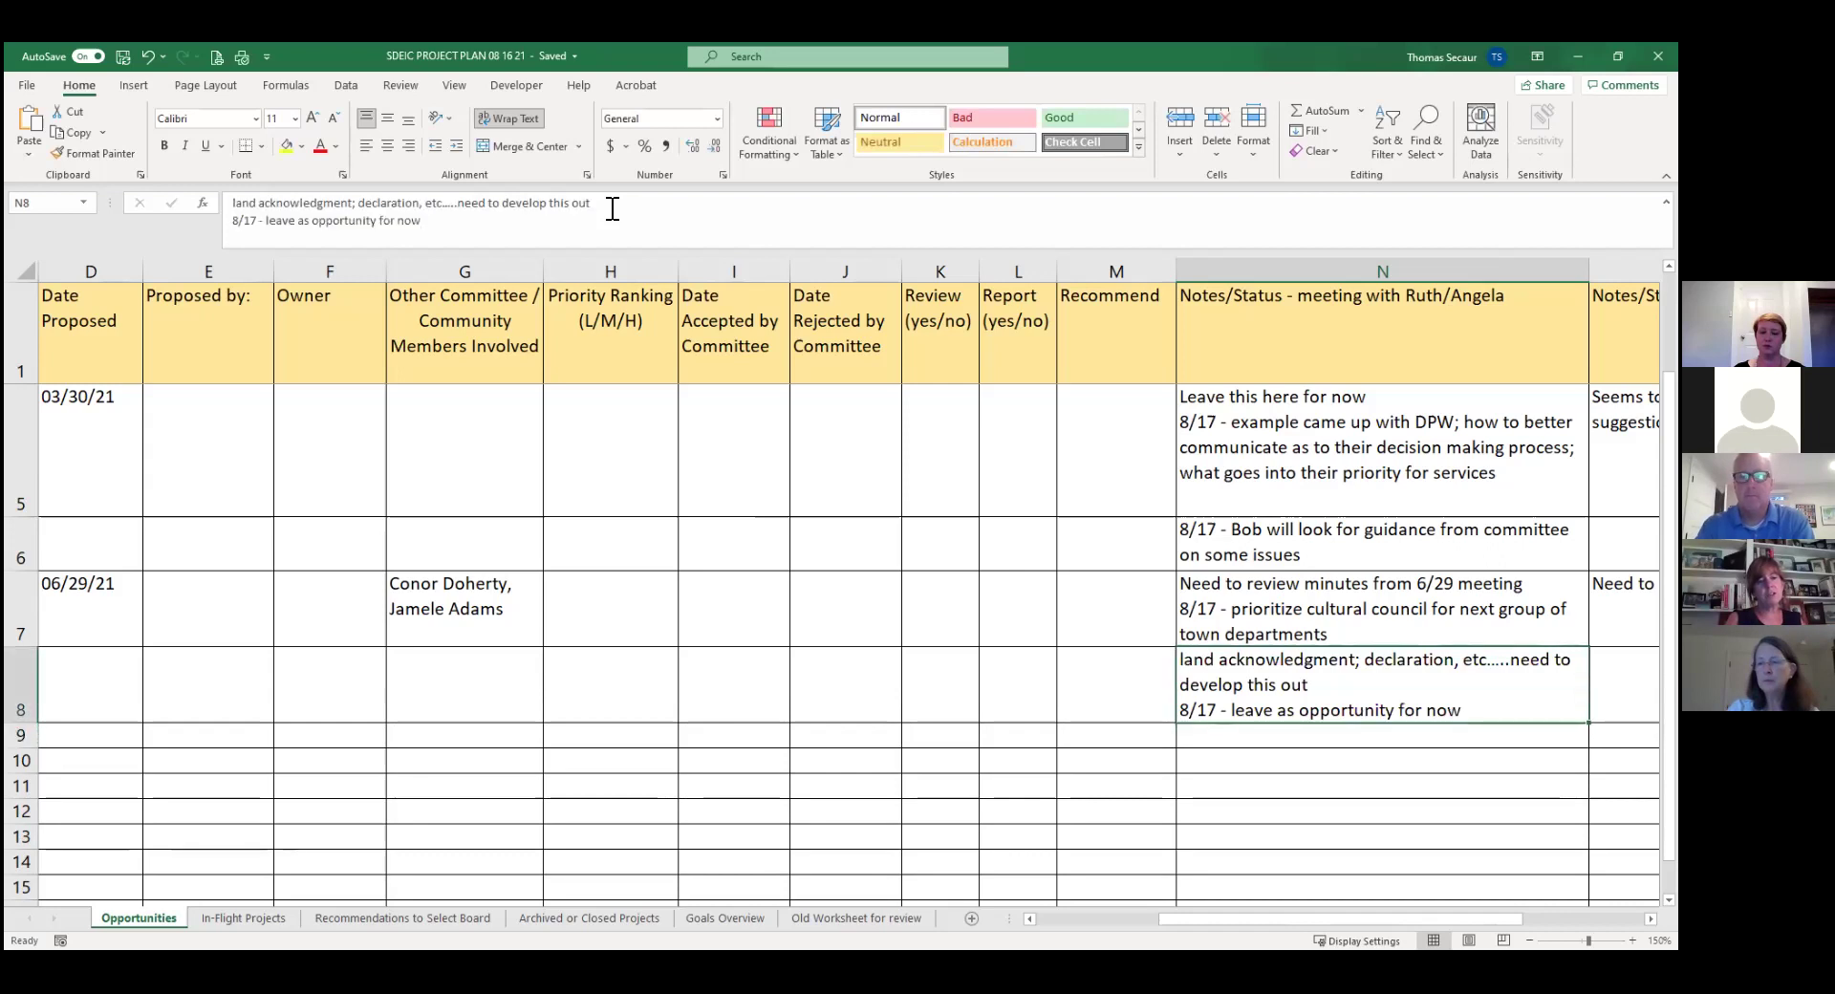
key("Left")
key("Left")
key("Left")
key("Left")
key("Left")
key("Left")
key("Left")
key("Left")
key("Left")
key("Left")
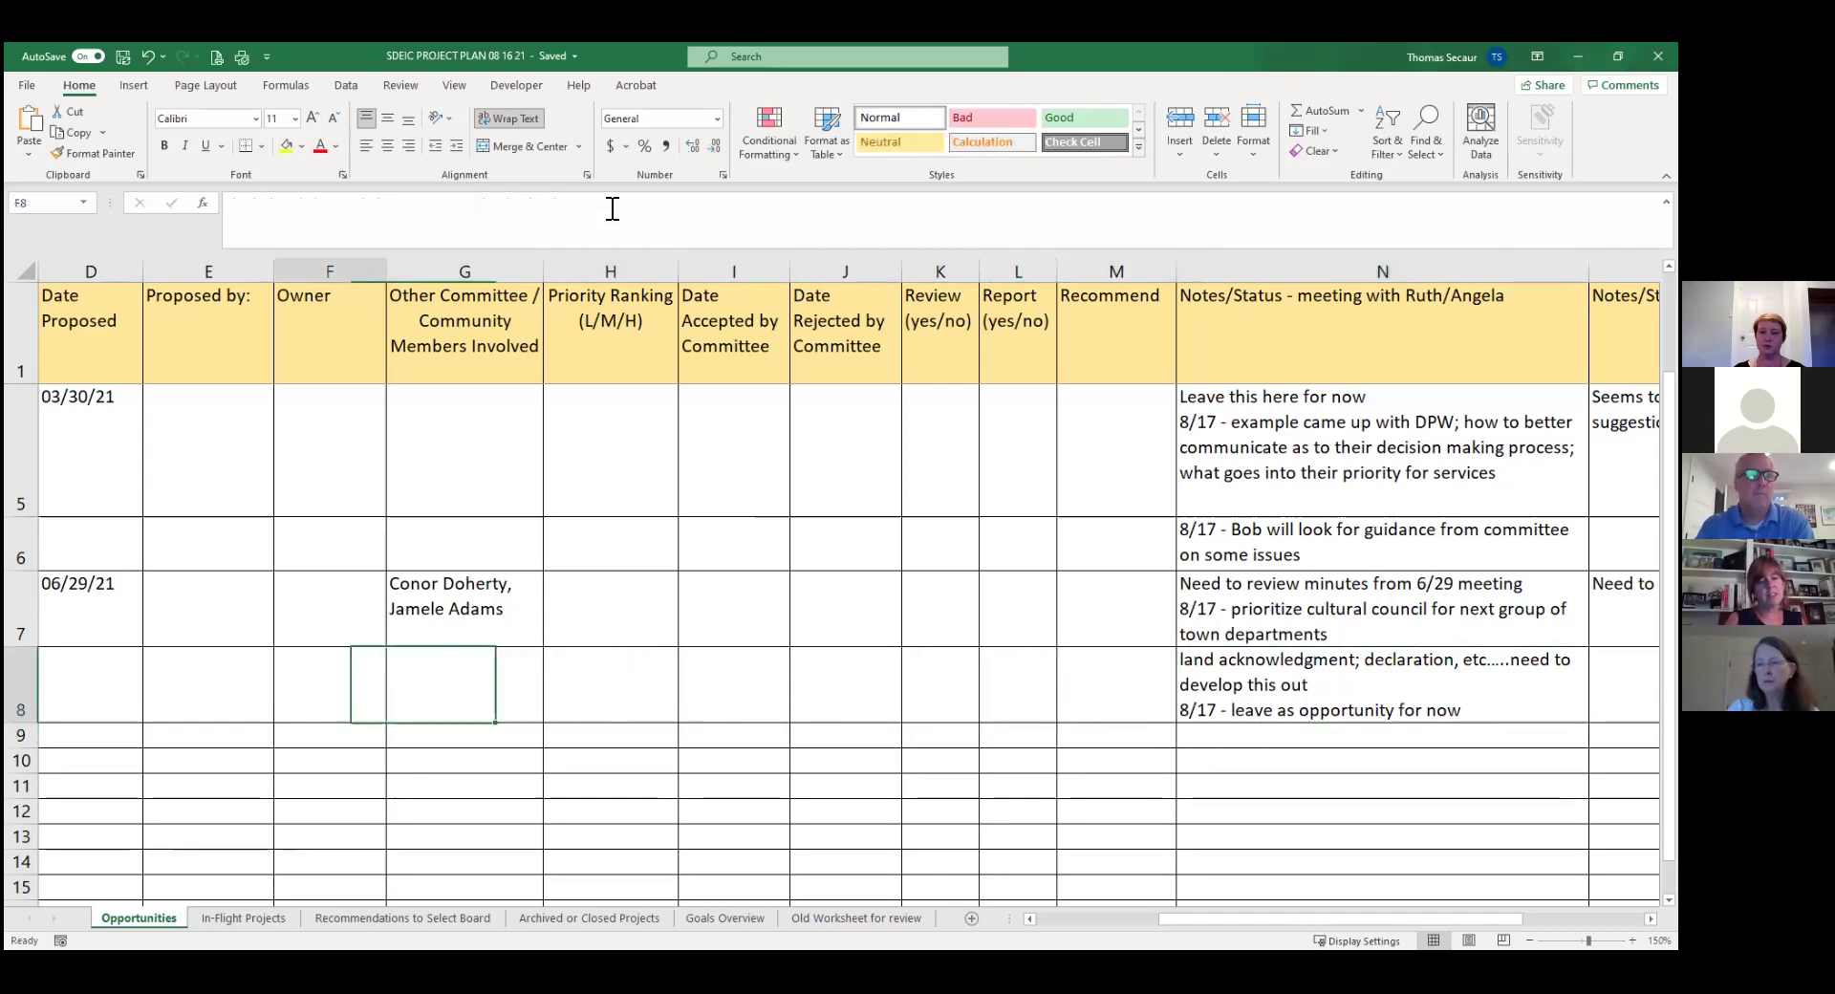
Enter the committee member's name as proposer in E8 and copy it into Owner cell F8.
key("Left")
key("Left")
key("Right")
key("Right")
key("Right")
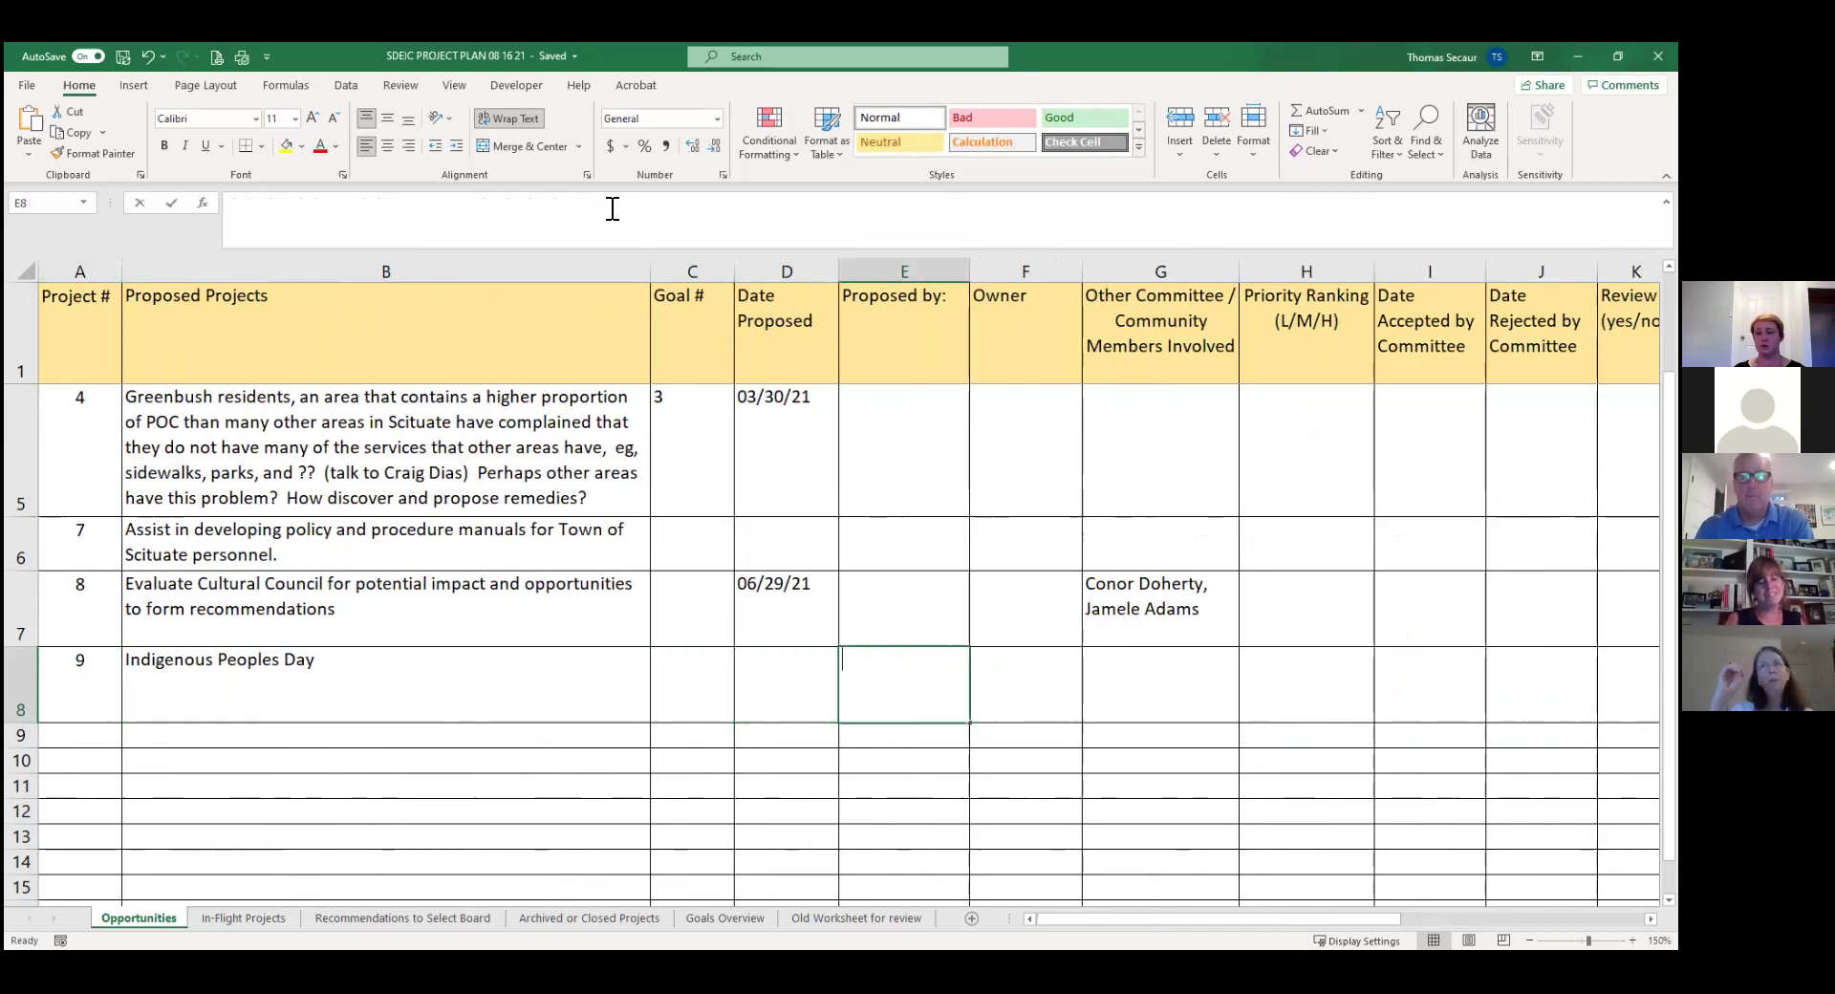
key("Right")
key("Left")
key("ctrl+c")
key("Right")
key("Return")
key("Right")
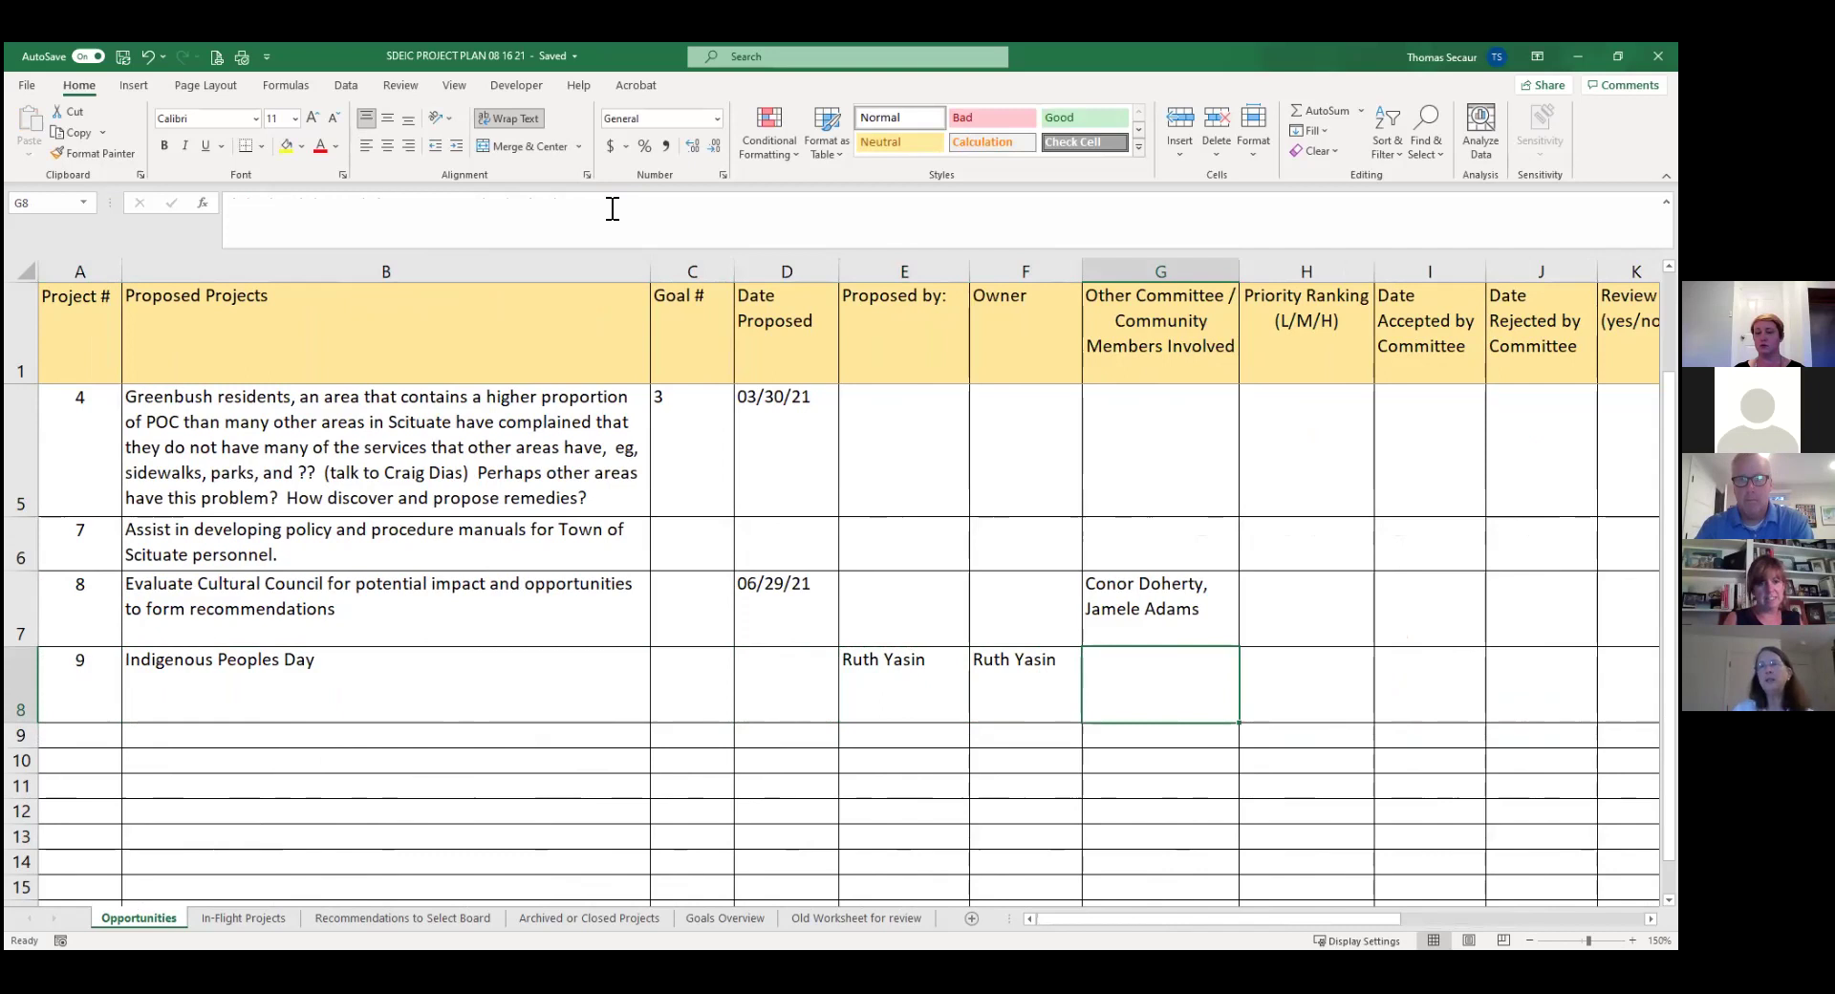
key("Right")
key("Right")
key("Right")
key("Right")
key("Right")
key("Right")
key("Right")
key("Right")
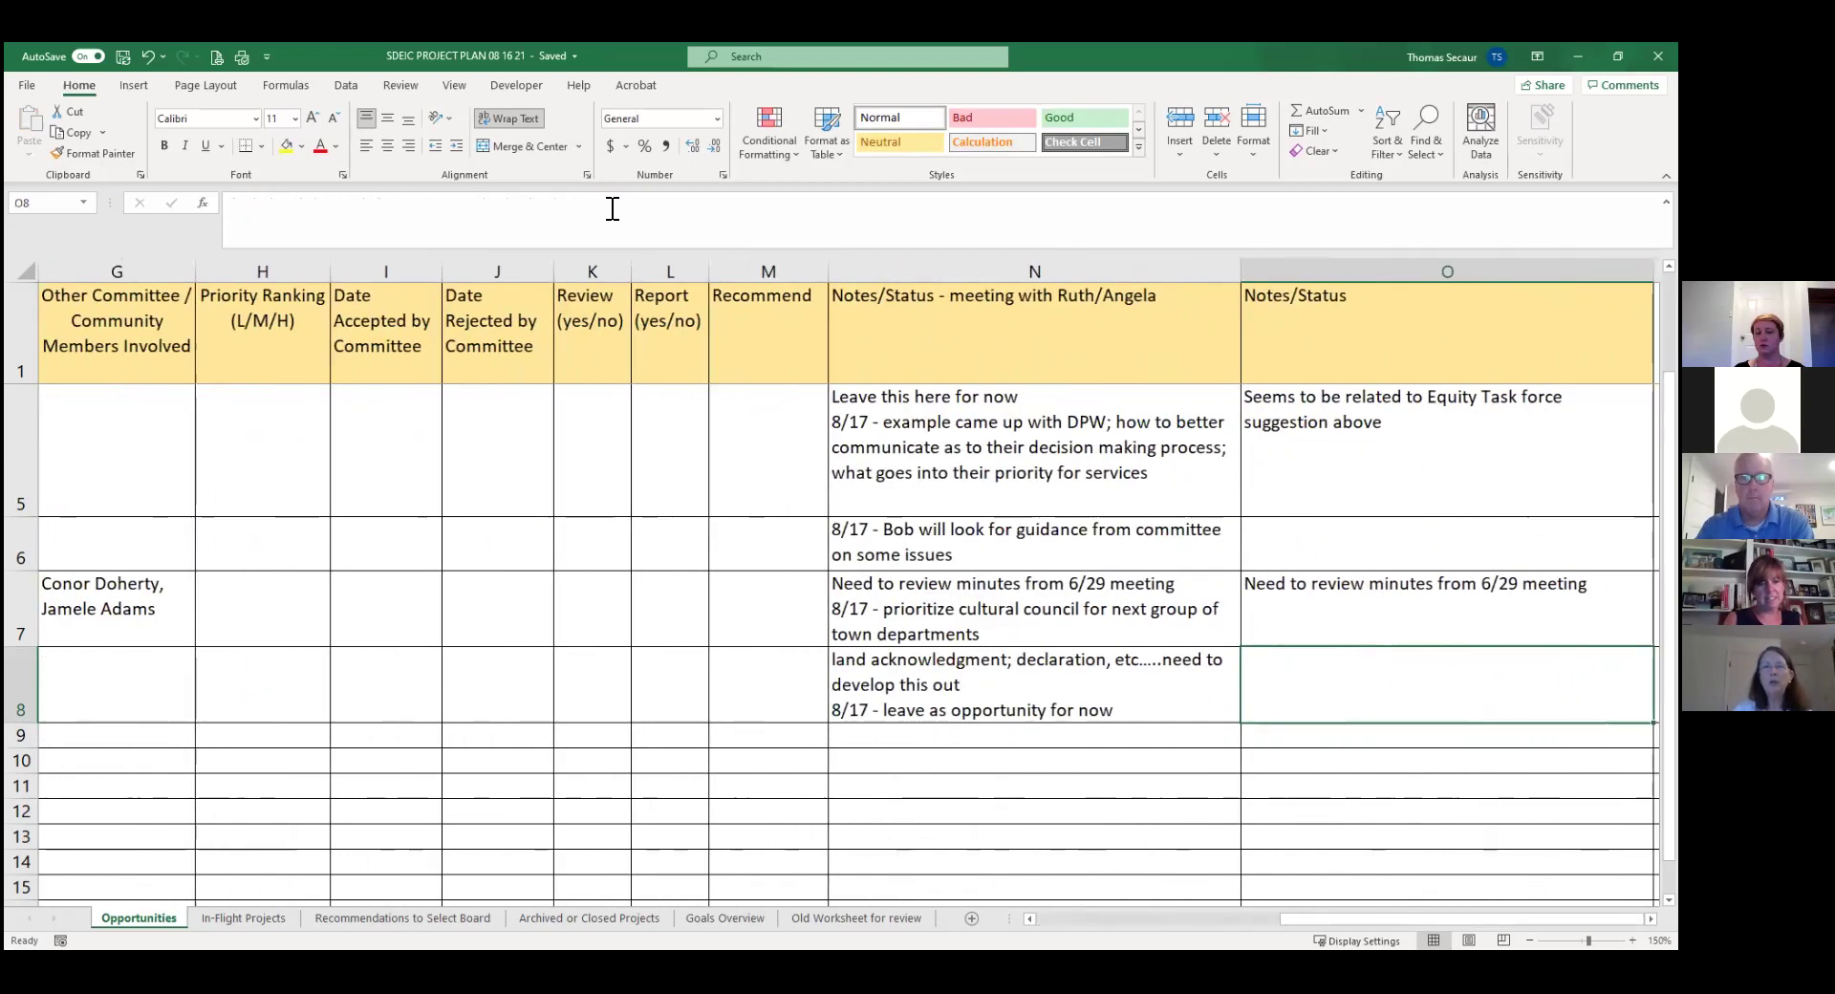
Insert '; what did the school committee propose' after 'develop this out' in N8, then return to the top.
key("Left")
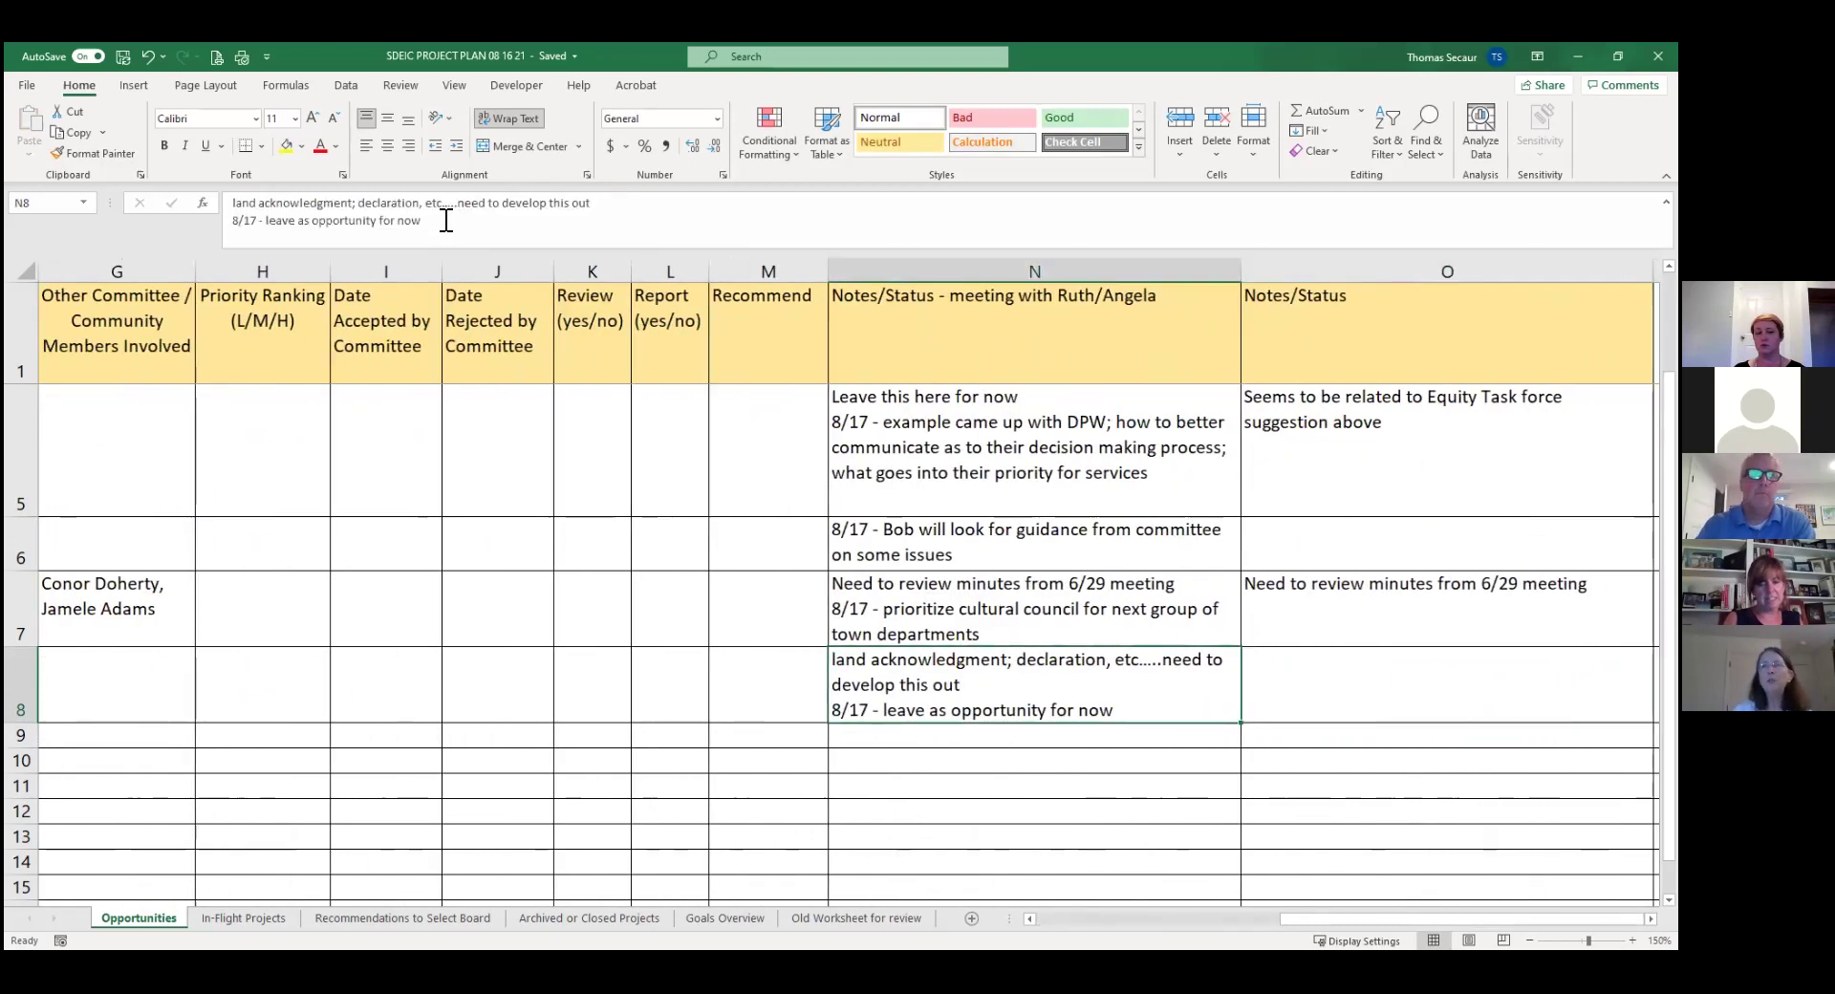
left_click(445, 220)
type("ehs")
key("BackSpace")
type("what did the school committe")
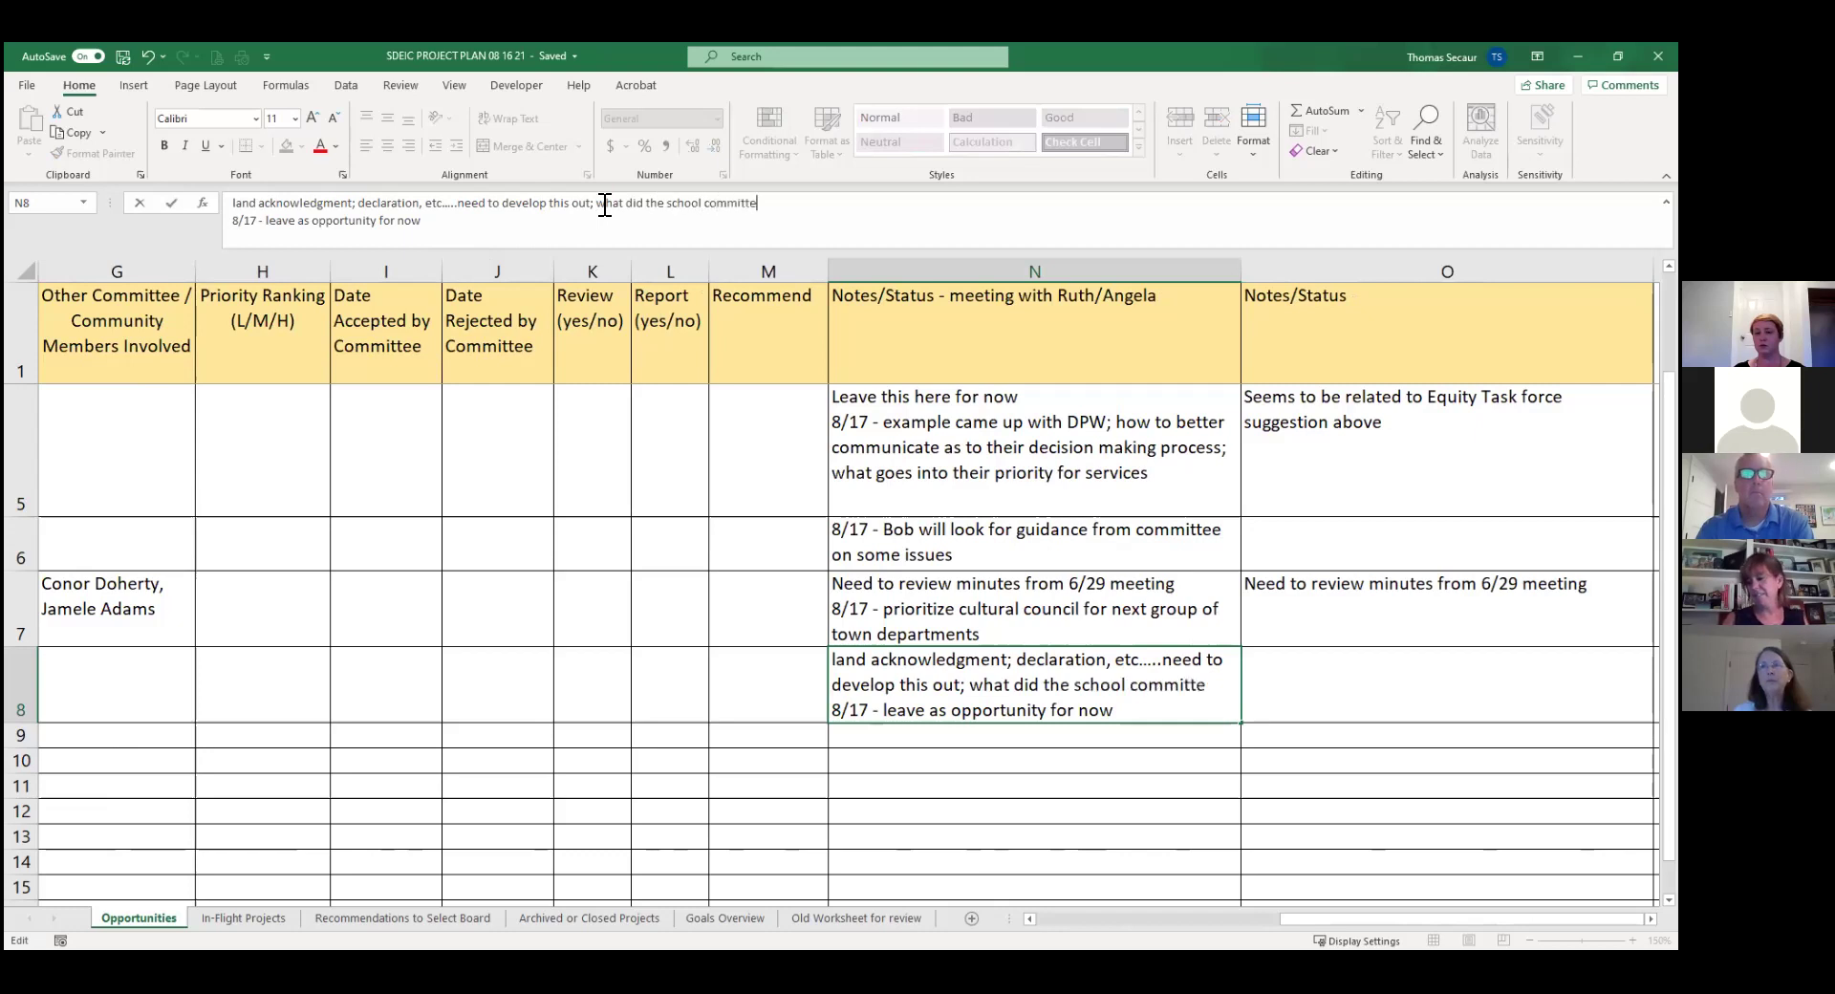
type("e propose")
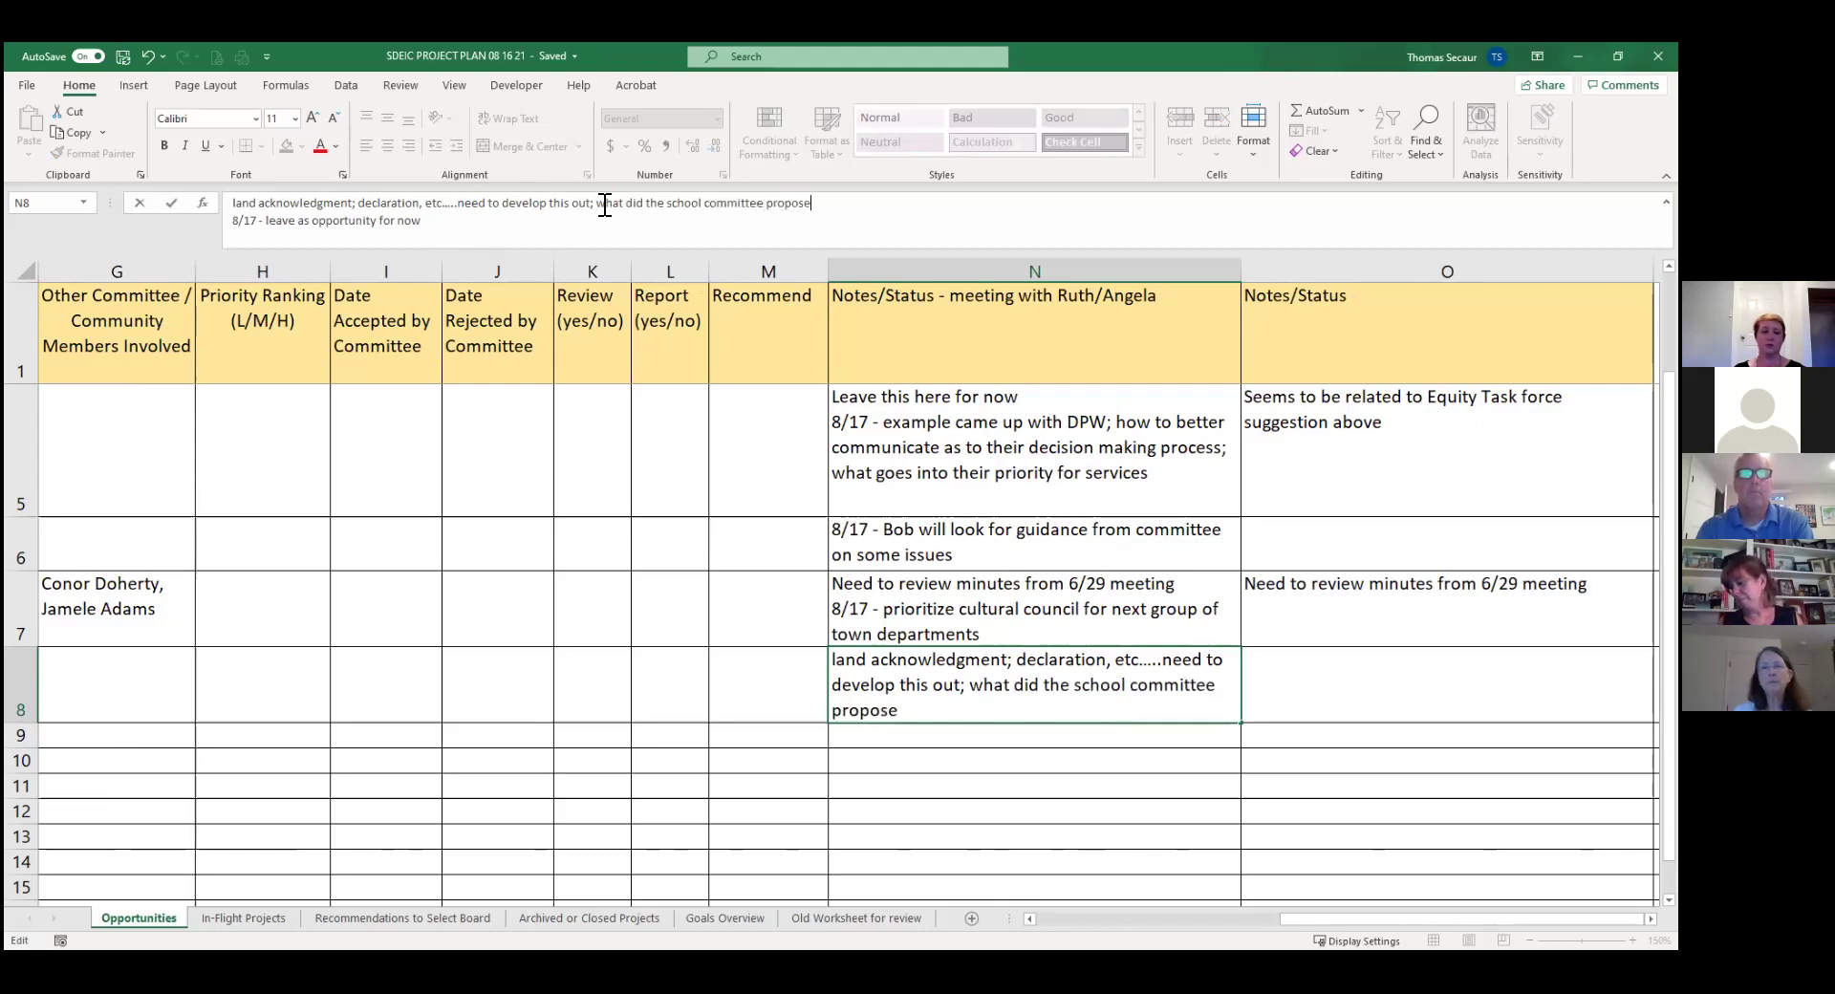
key("Return")
key("Up")
key("Left")
key("Left")
key("Left")
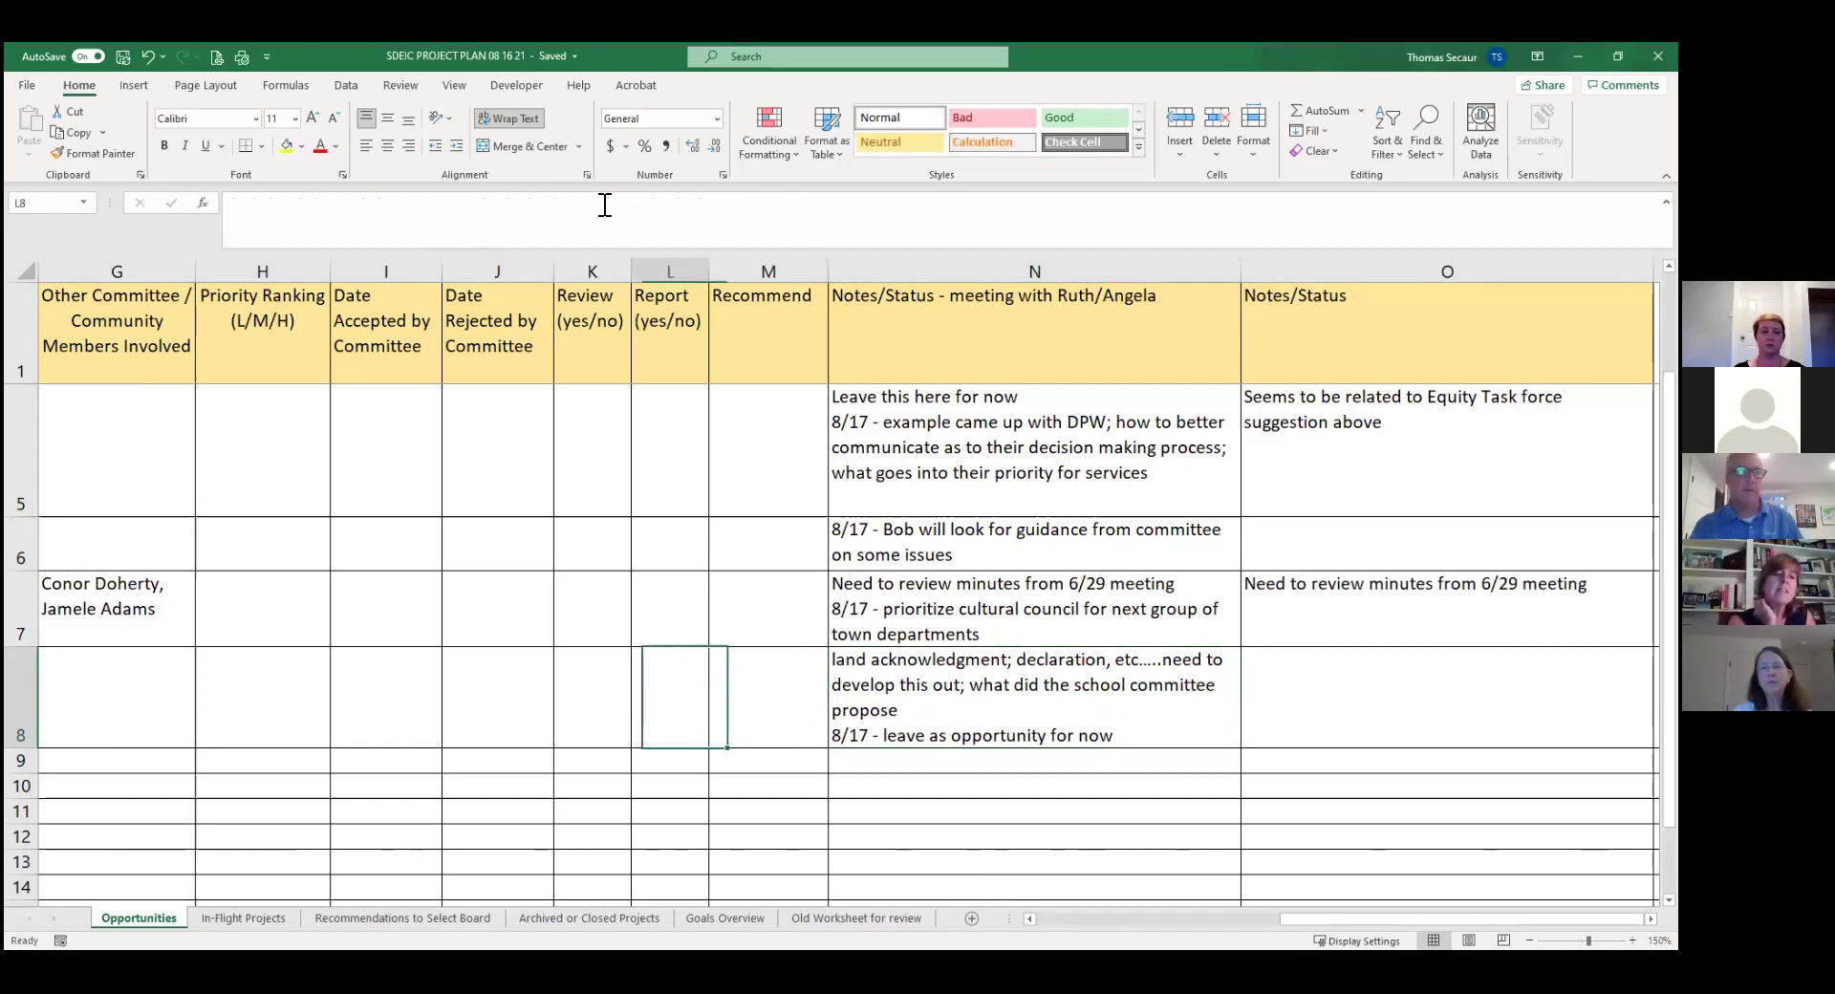
key("Left")
key("Left")
key("Left")
key("Left")
key("Left")
key("Left")
key("Left")
key("Left")
key("Left")
key("Left")
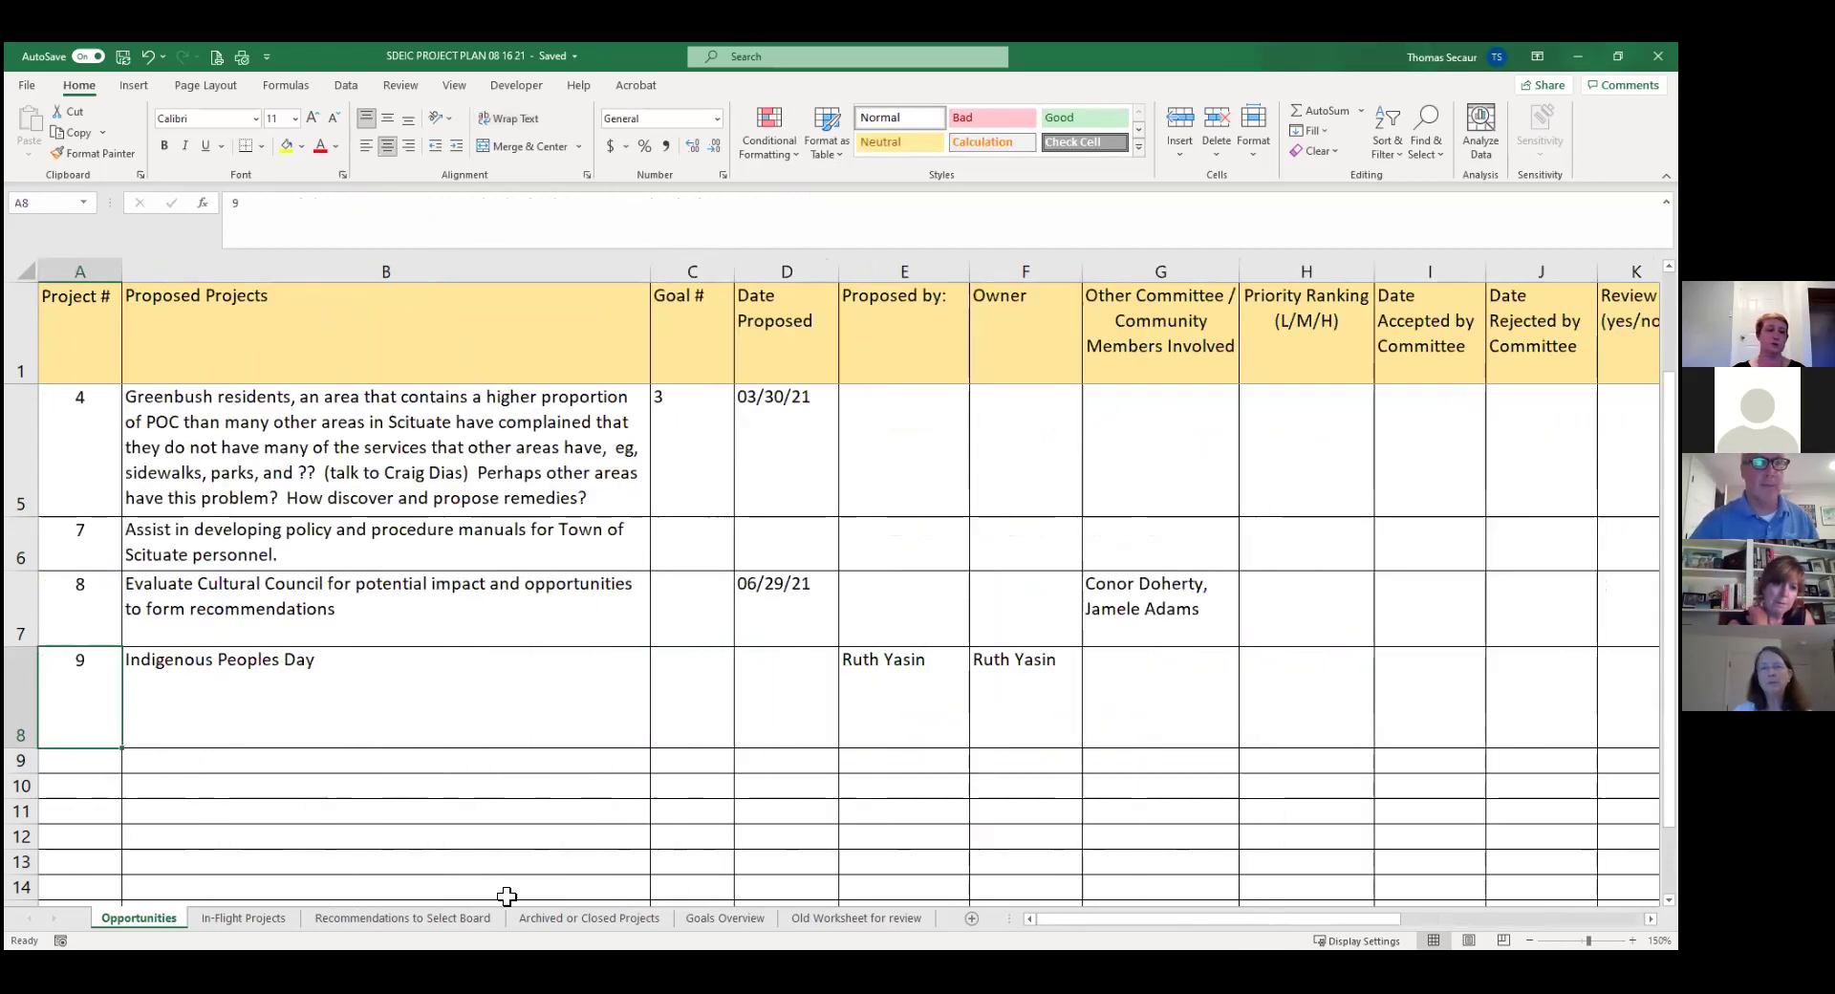
key("Up")
key("Up")
key("Up")
key("Up")
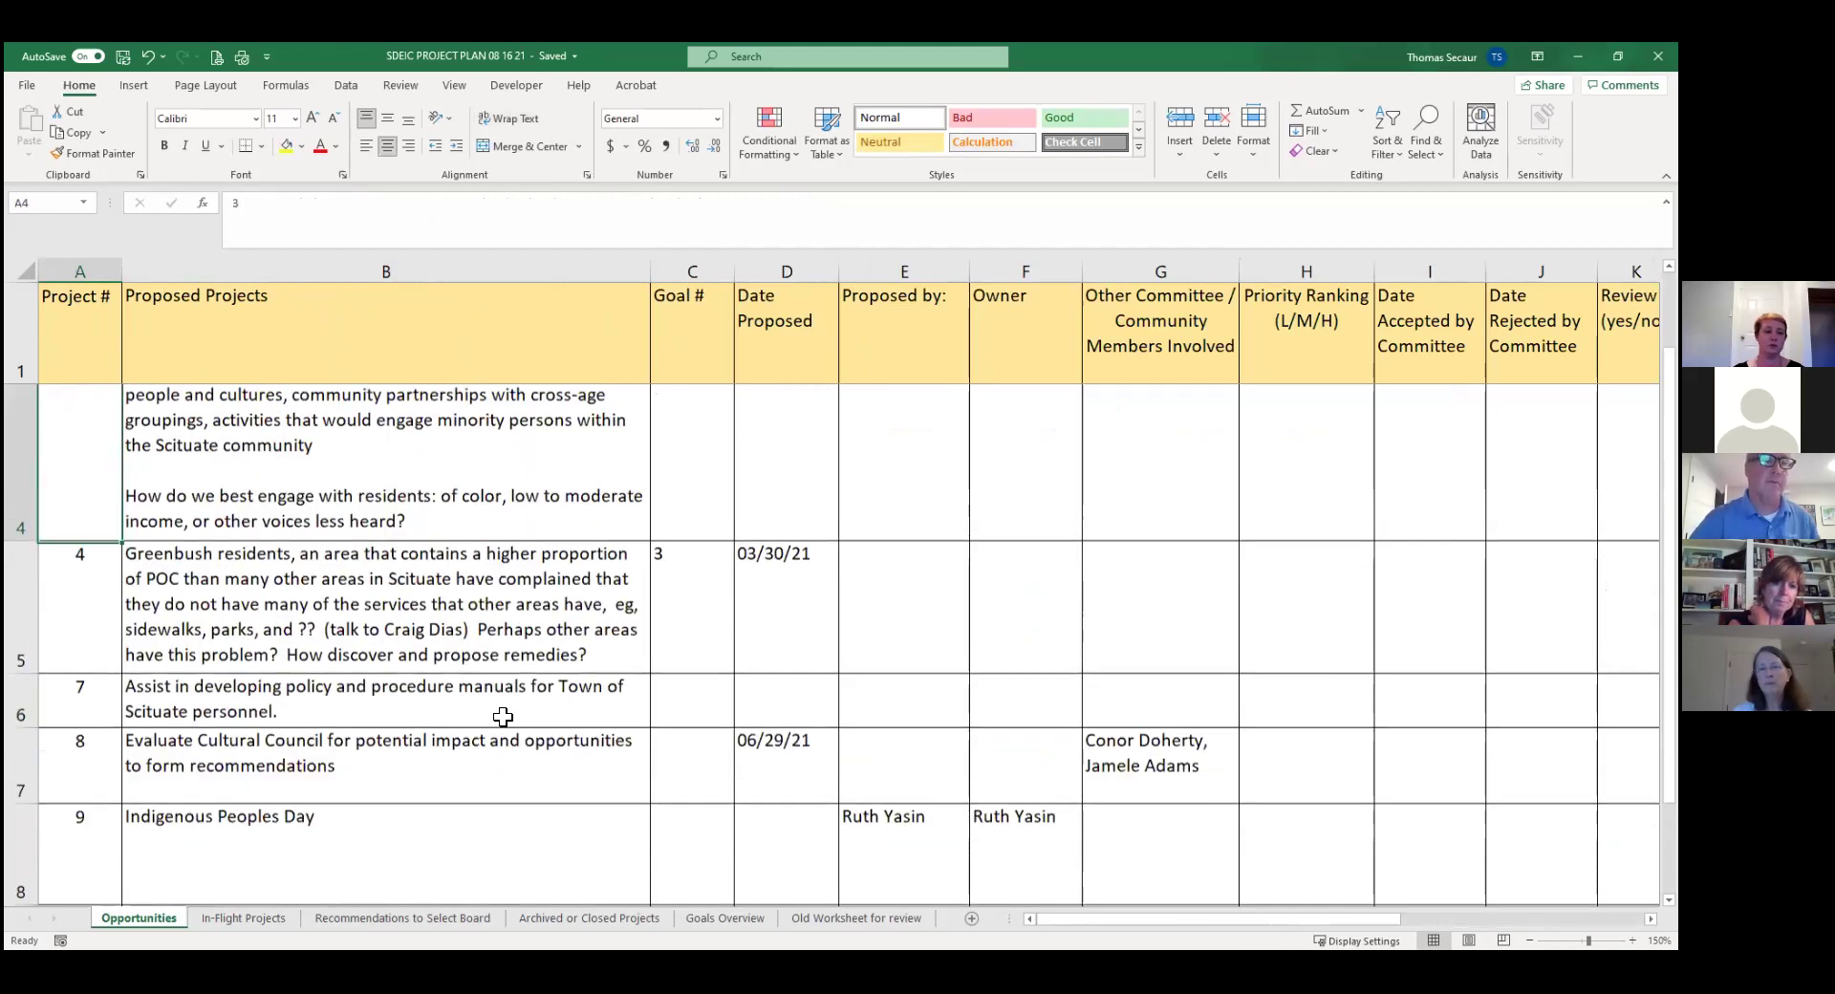
key("Up")
key("Up")
key("Up")
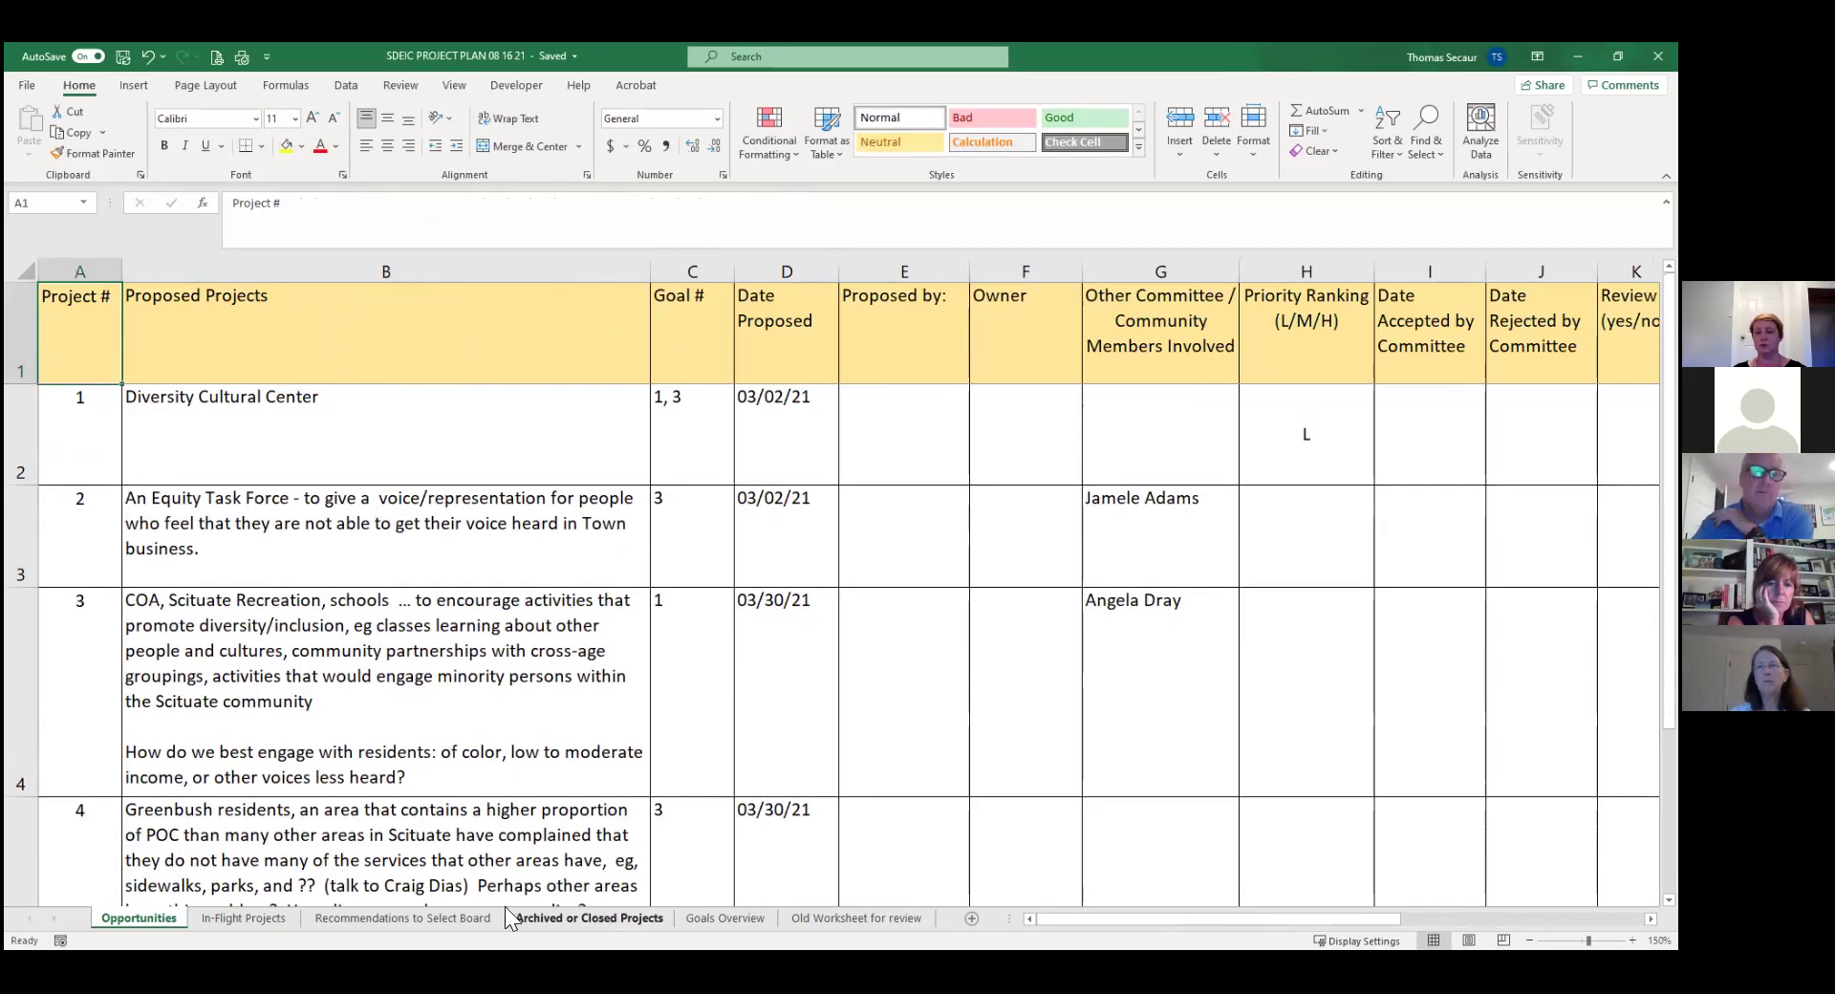
Go to the In-Flight Projects sheet and bring project 10's Notes/Status cell N2 into view.
left_click(231, 909)
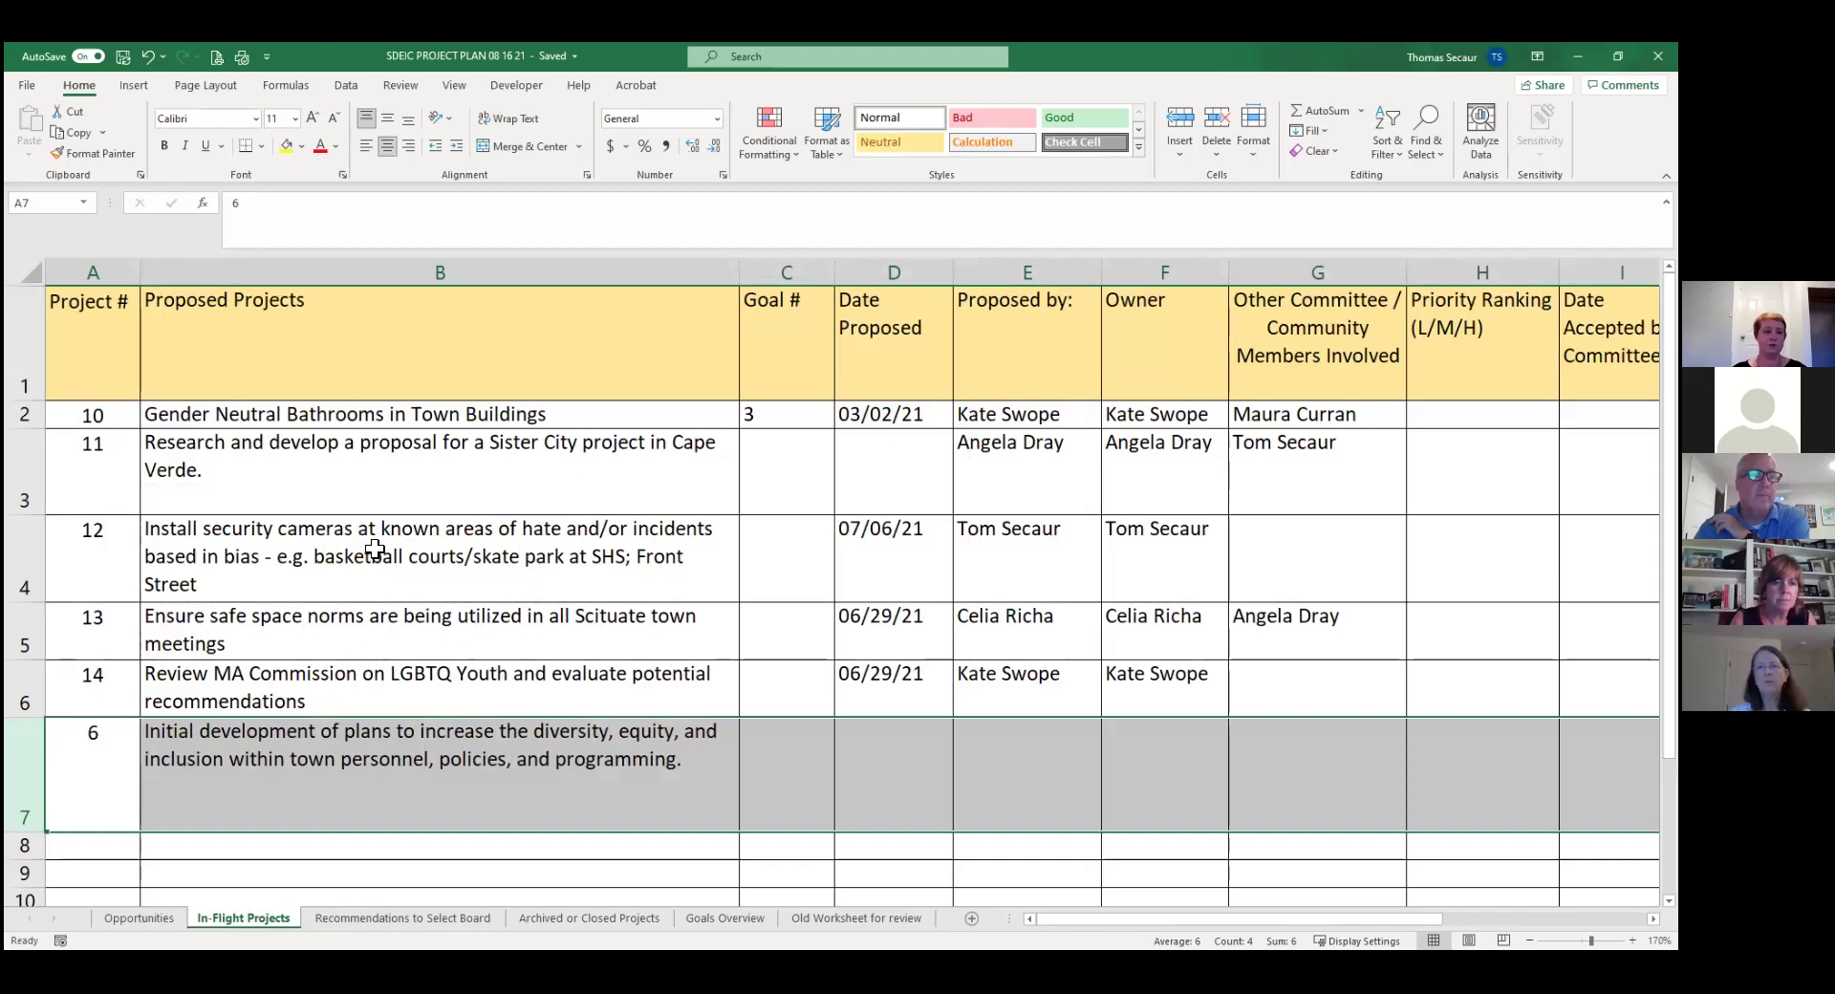
left_click(388, 474)
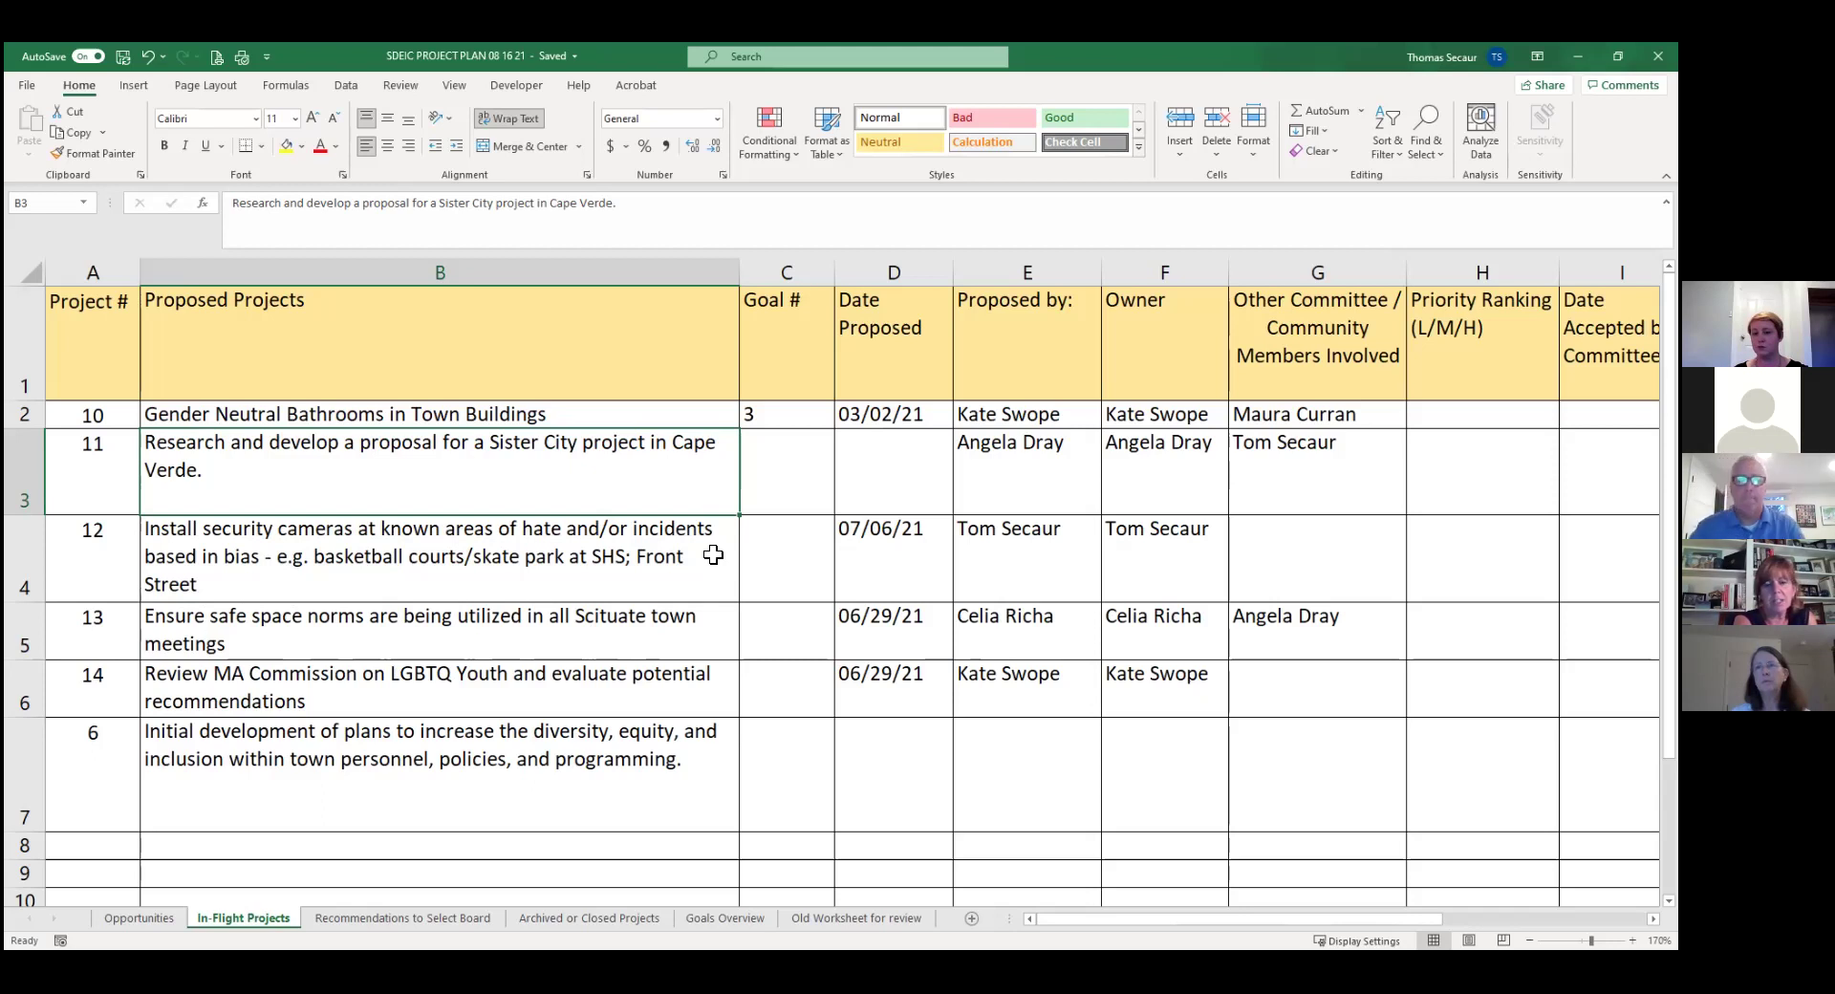
left_click(1443, 413)
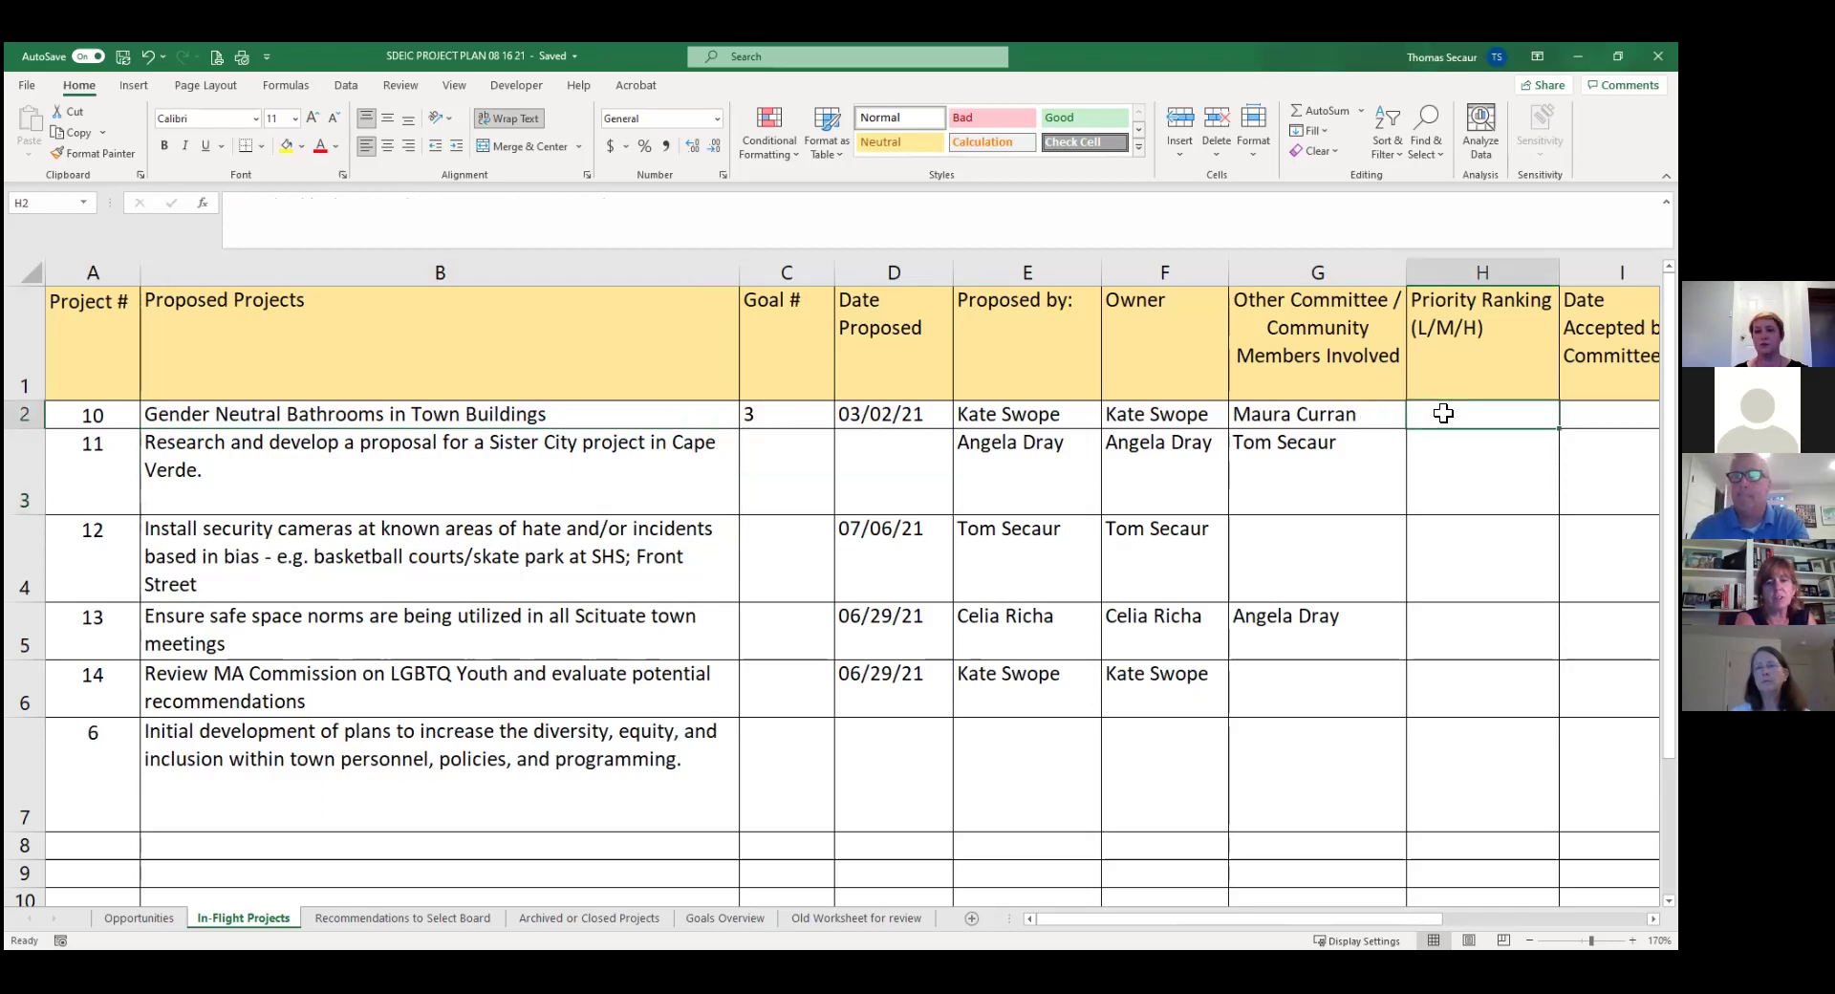
scroll(1444, 413, "right", 5)
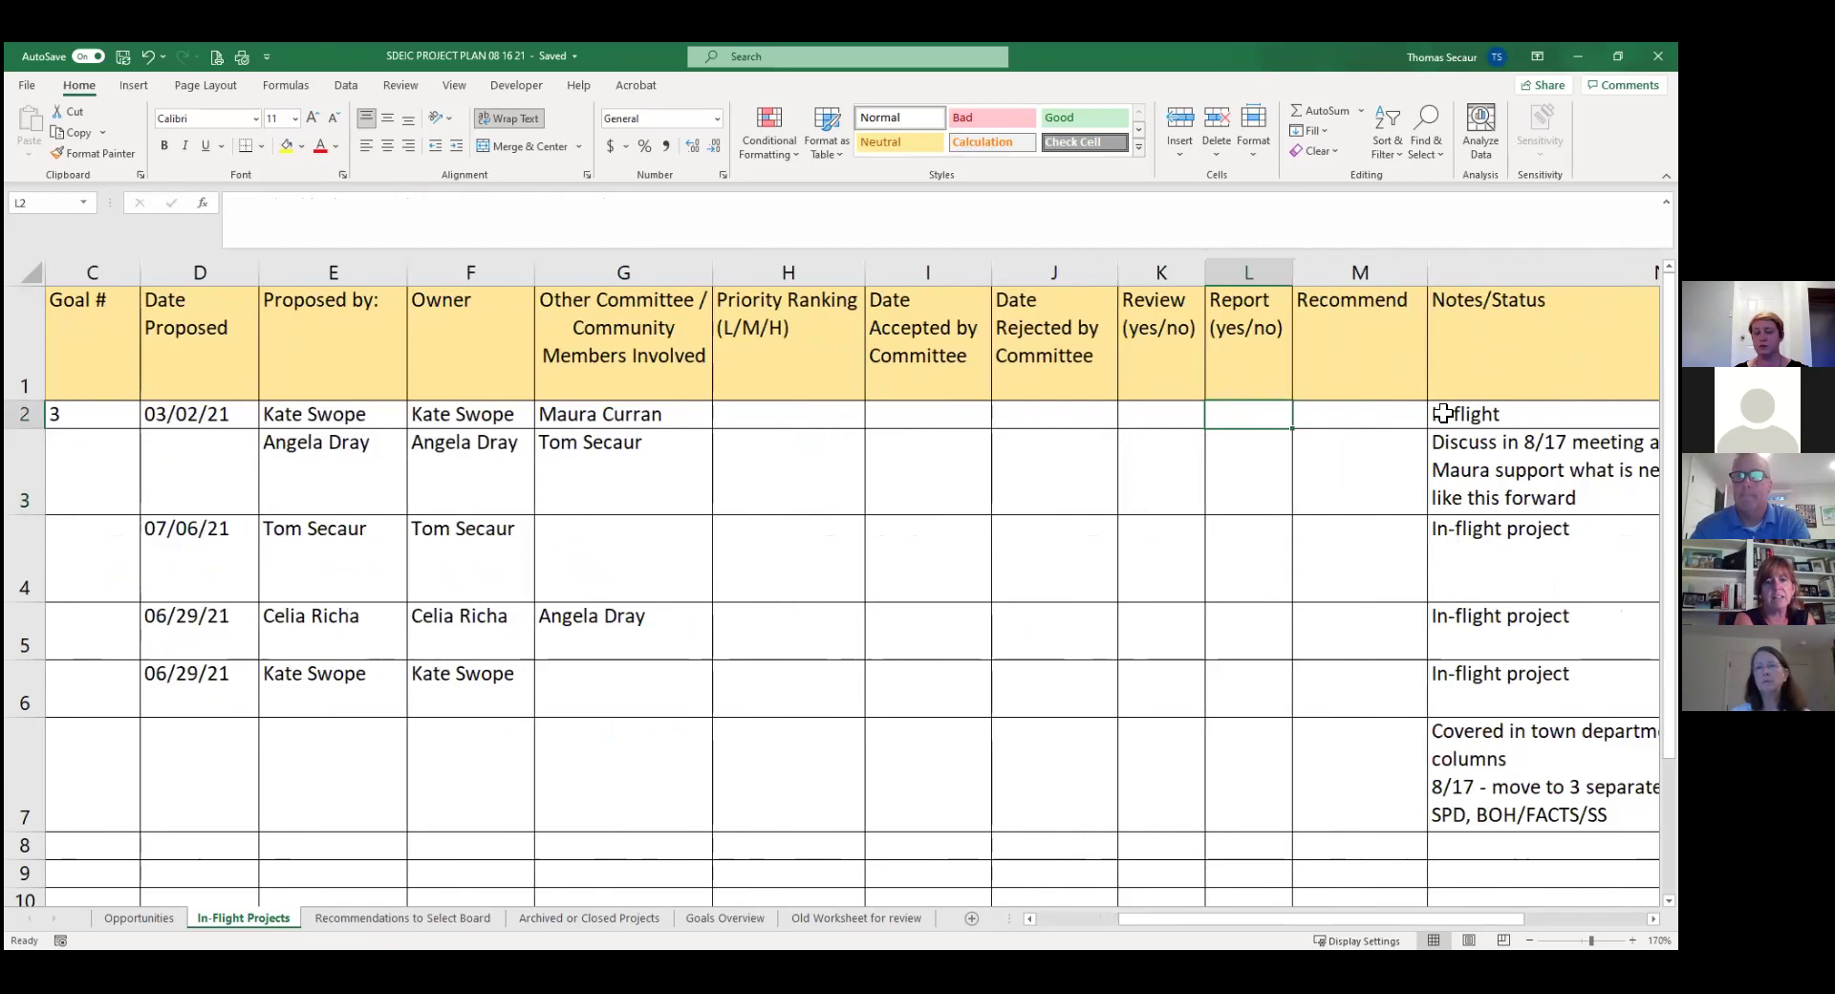
left_click(1443, 413)
scroll(1444, 413, "right", 1)
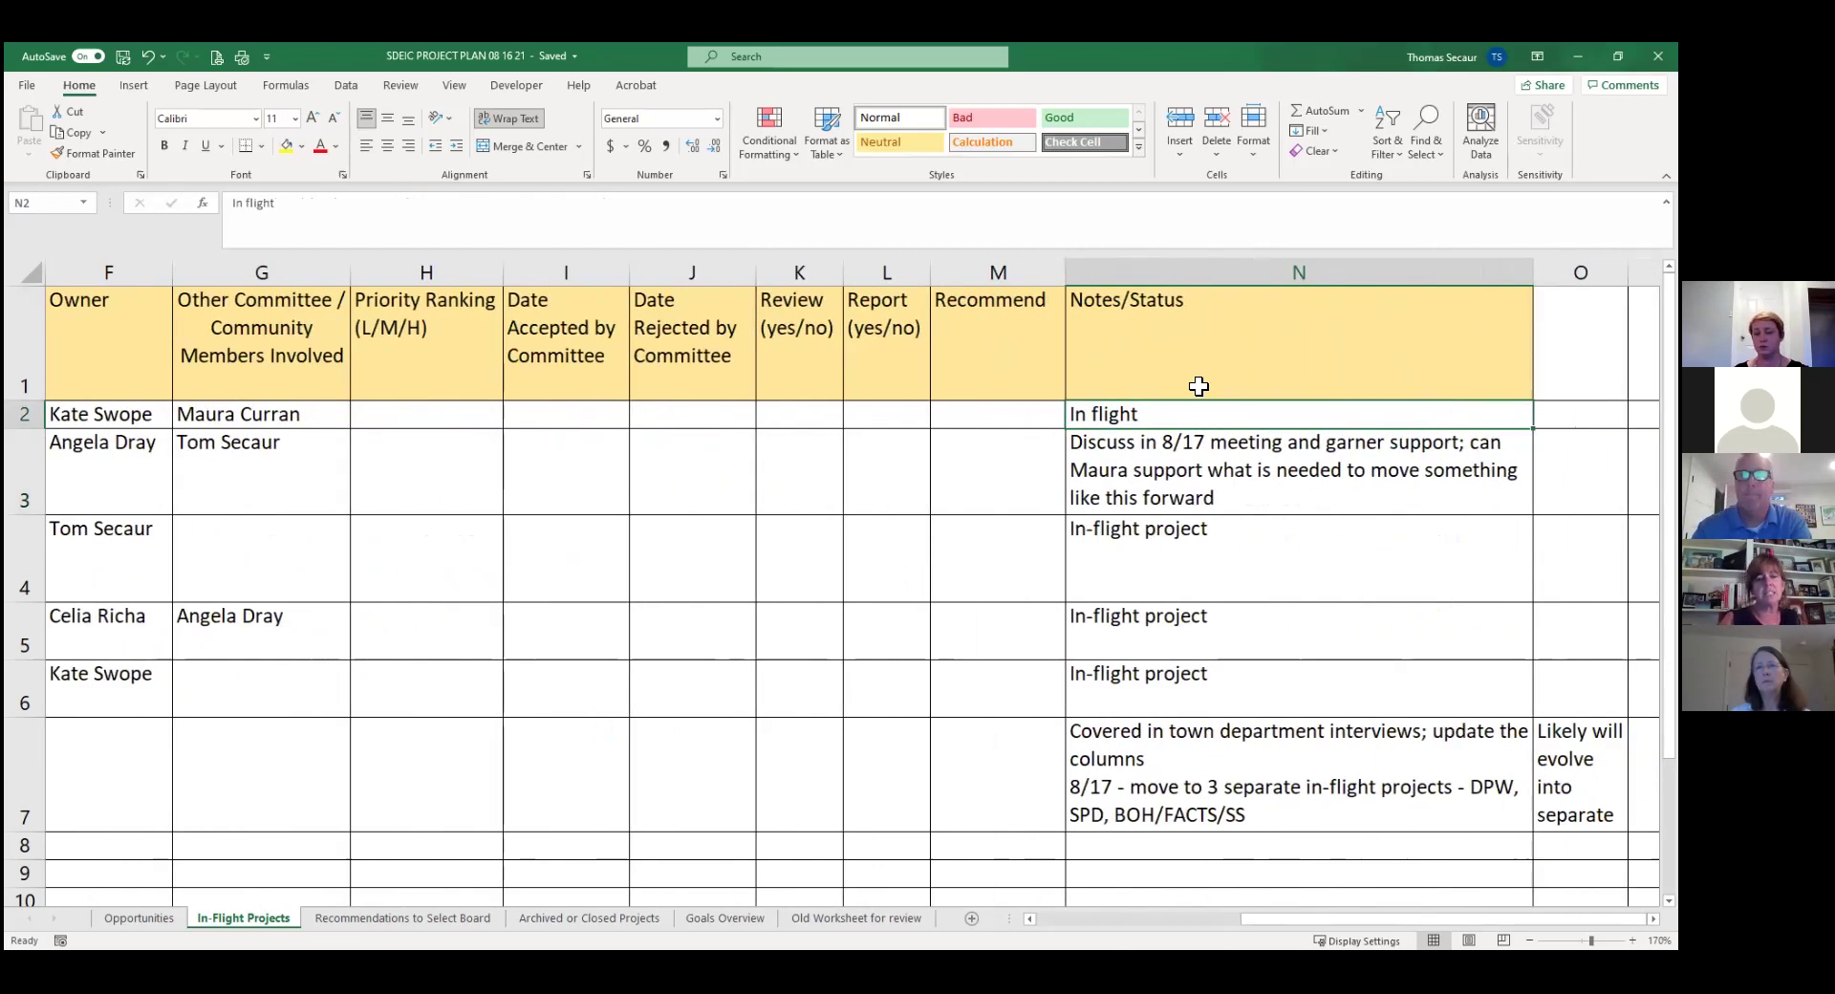
Add '8/17 - include specific agenda item for 9/14' as a second line under 'In flight' in N2.
left_click(325, 203)
key("BackSpace")
key("BackSpace")
key("BackSpace")
key("BackSpace")
key("BackSpace")
key("BackSpace")
key("BackSpace")
key("BackSpace")
key("BackSpace")
type("8/17")
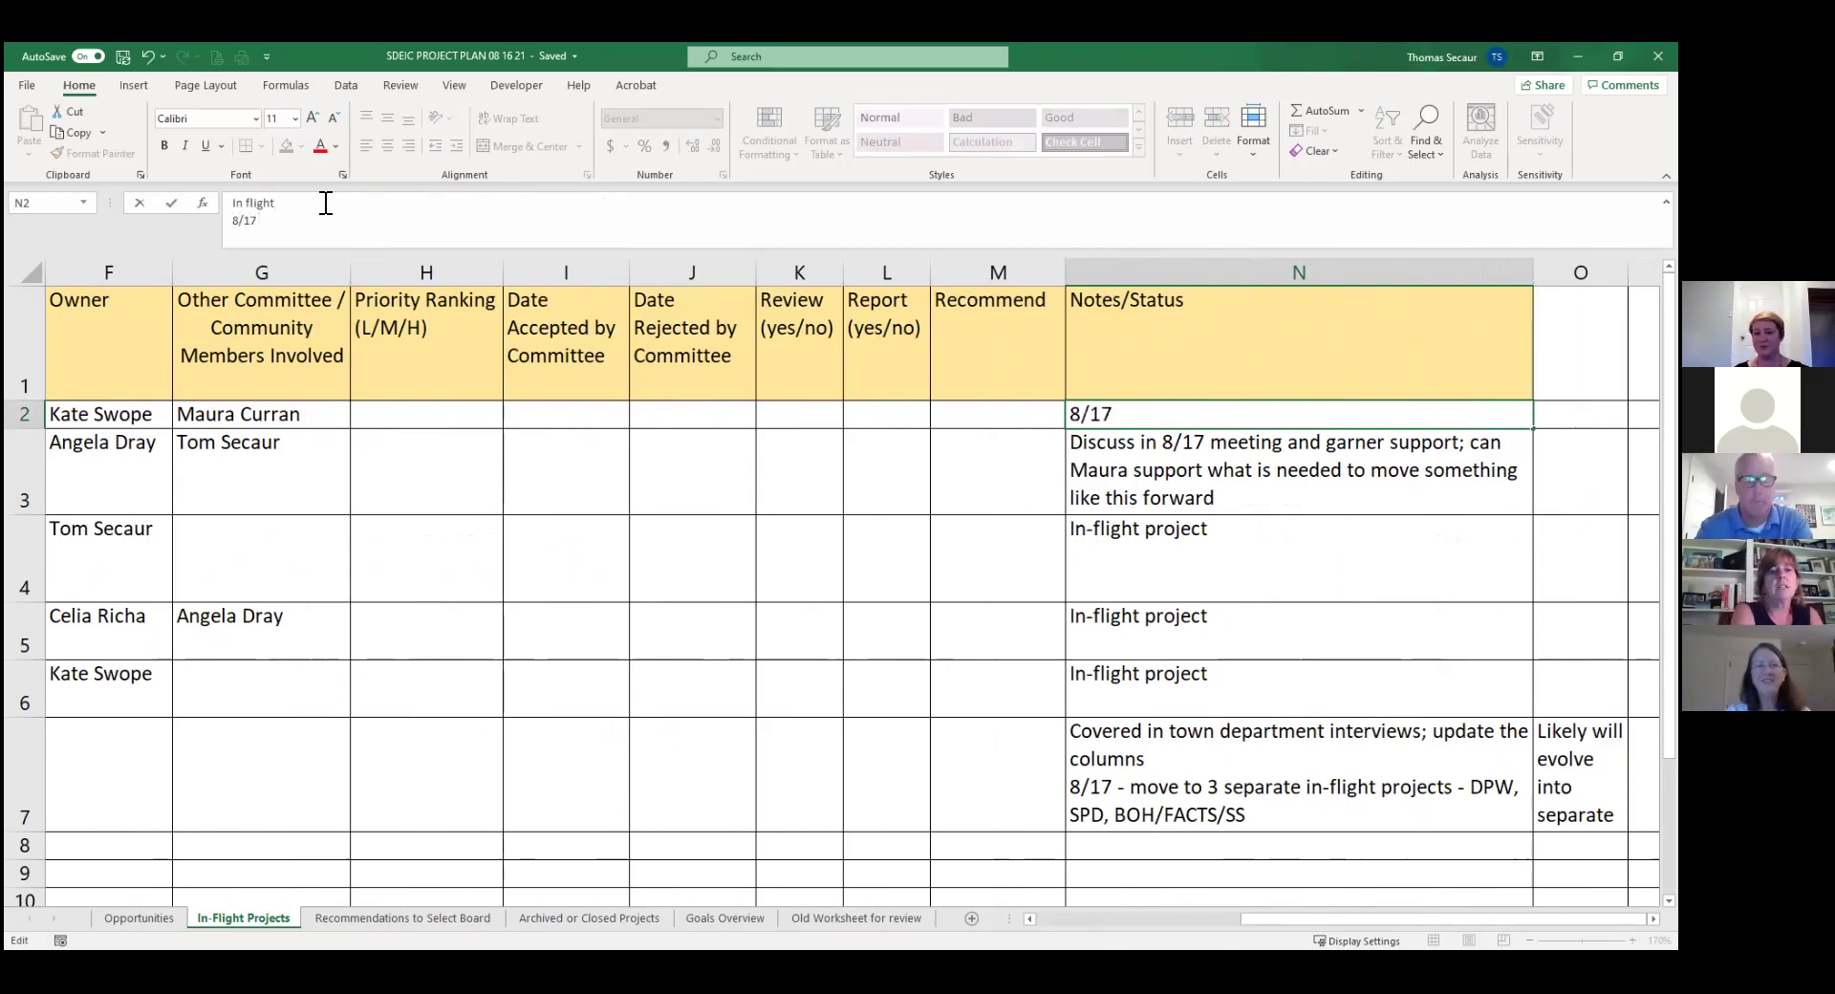
type(" - includ")
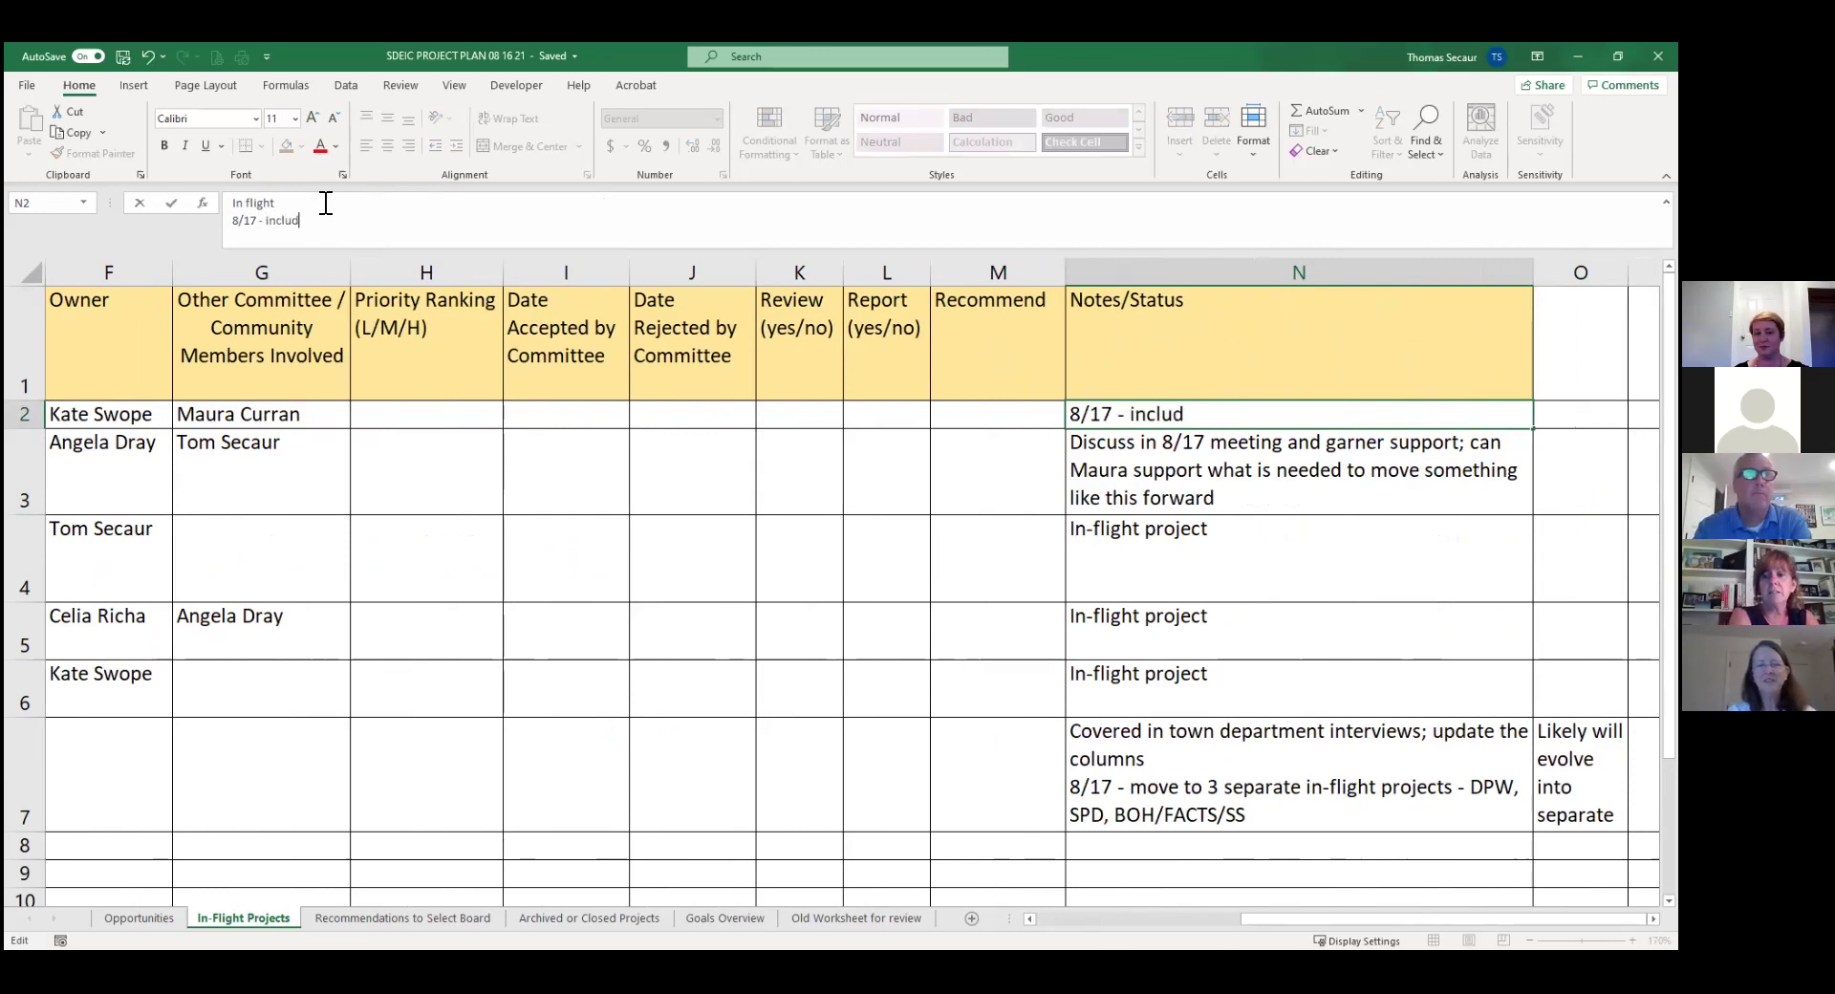
type("e specific")
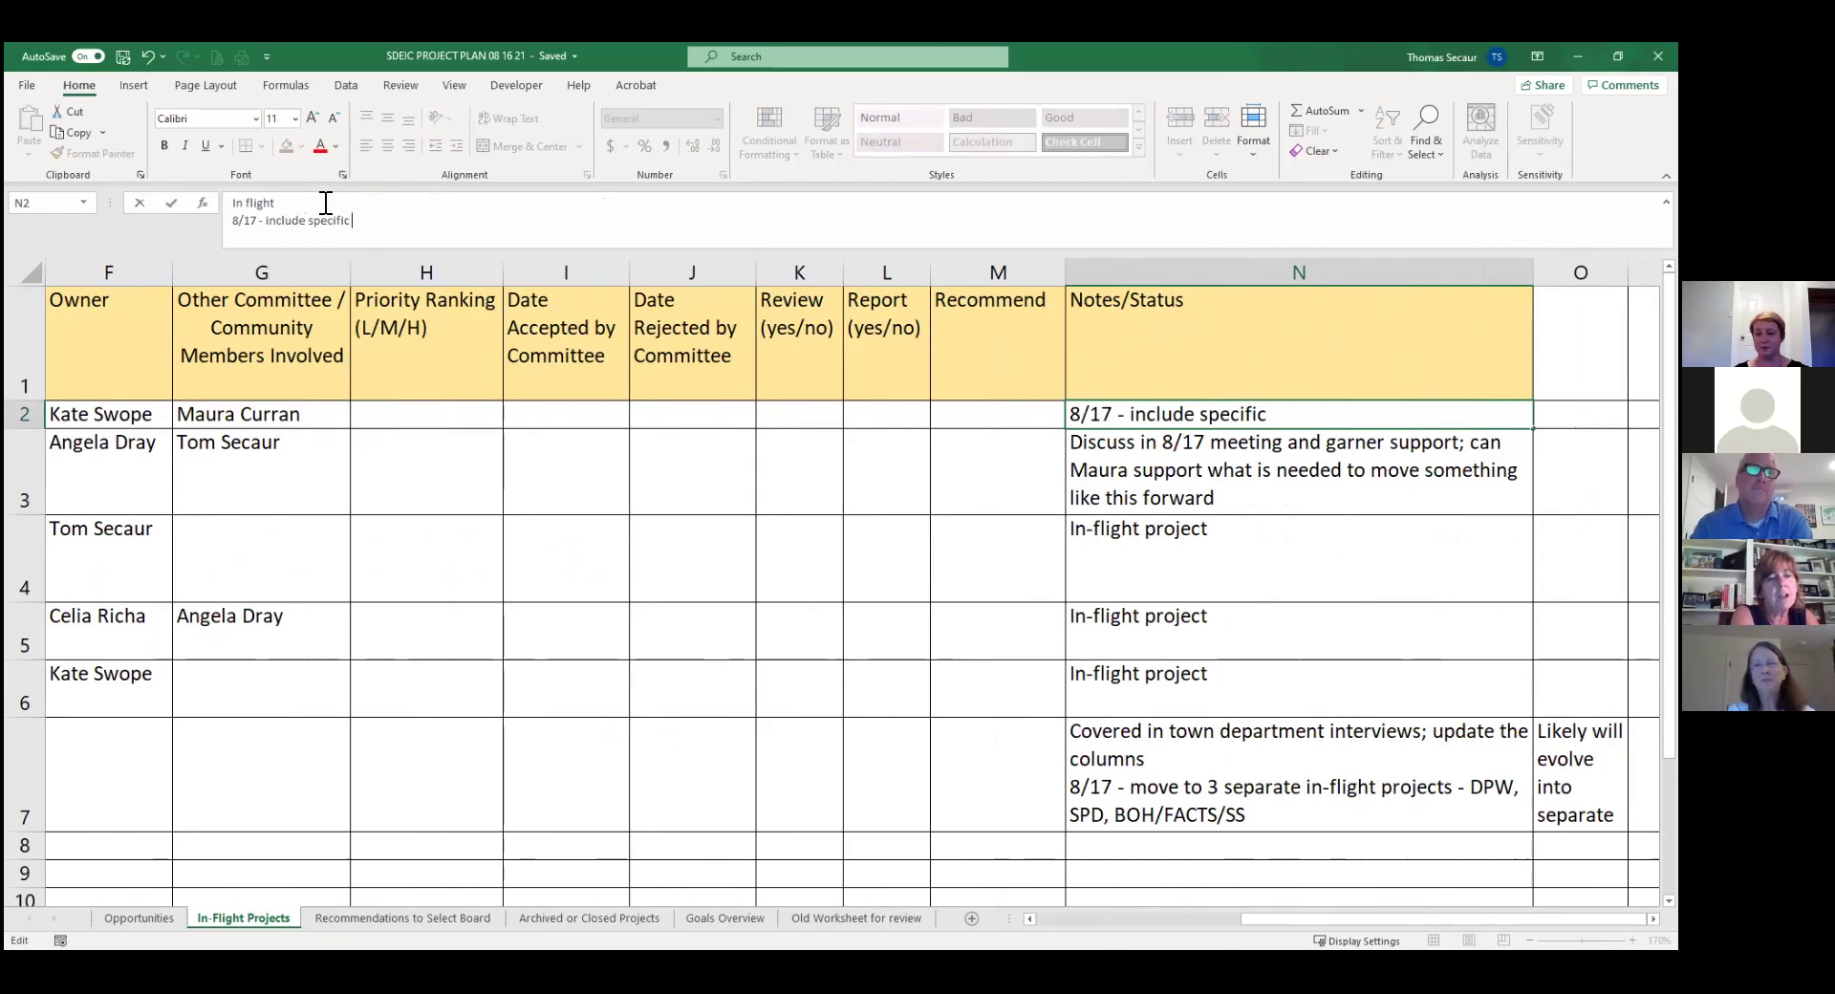
type(" agenda item")
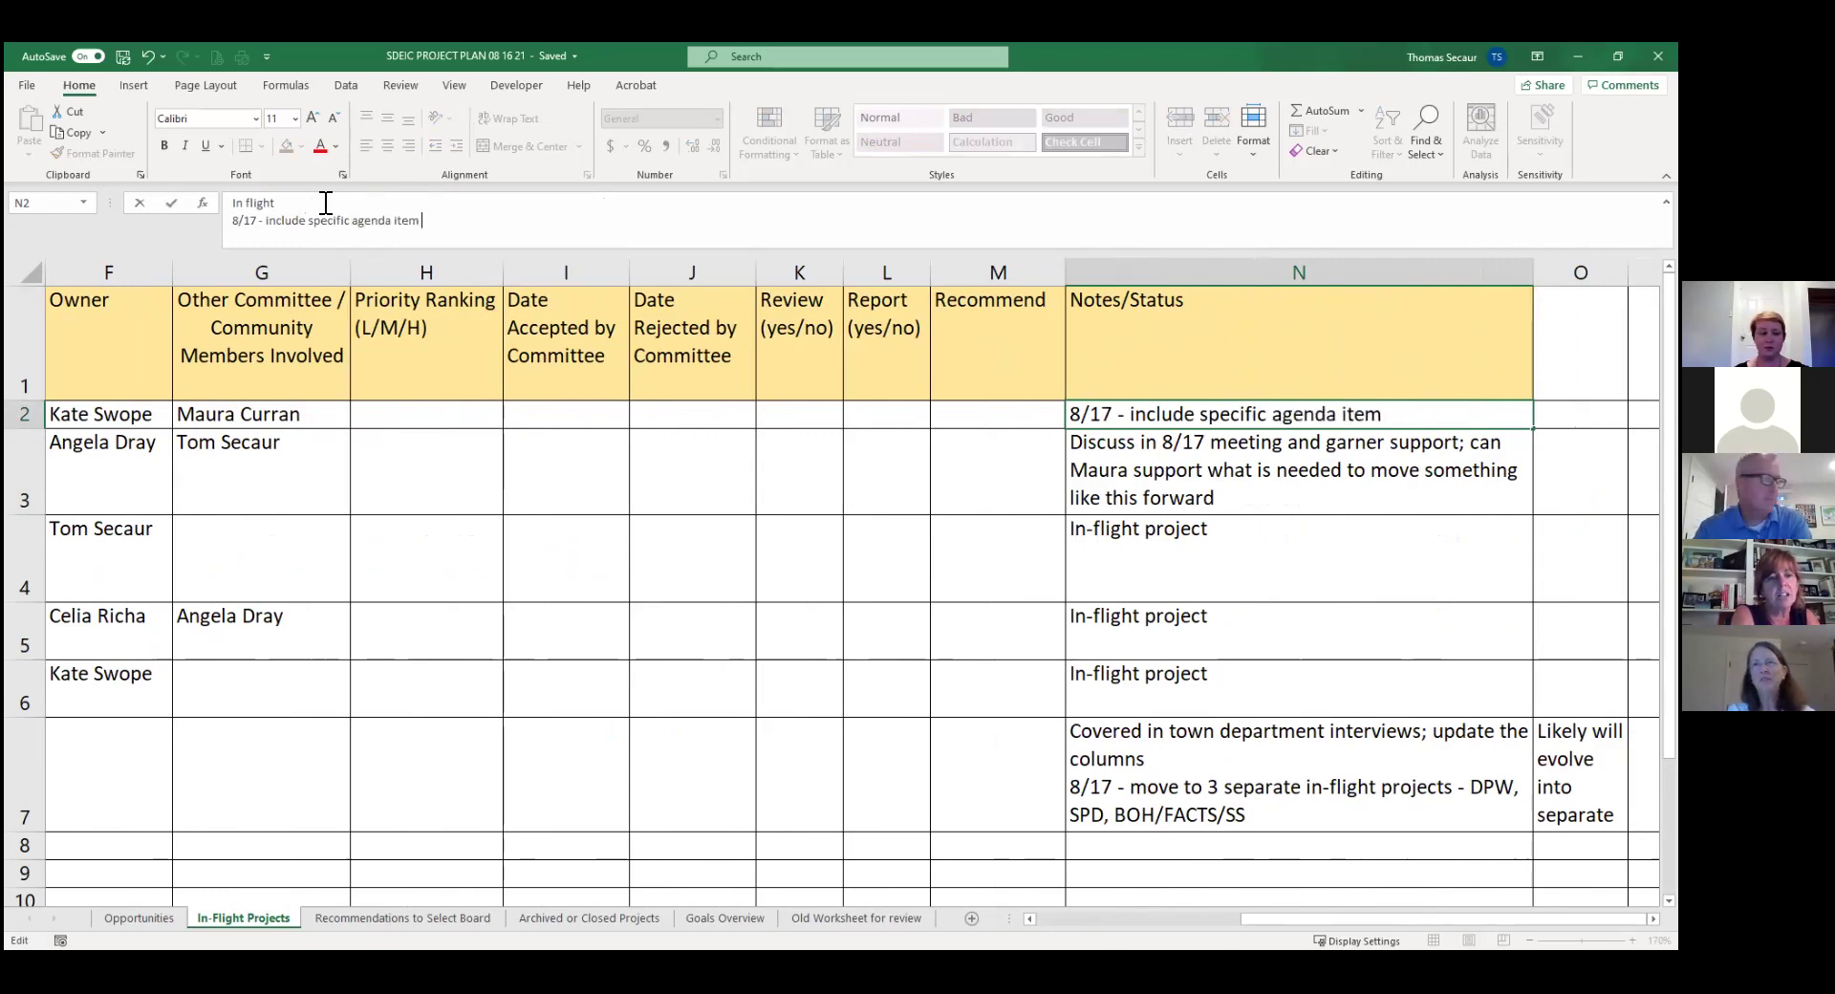
type(" for 9/14")
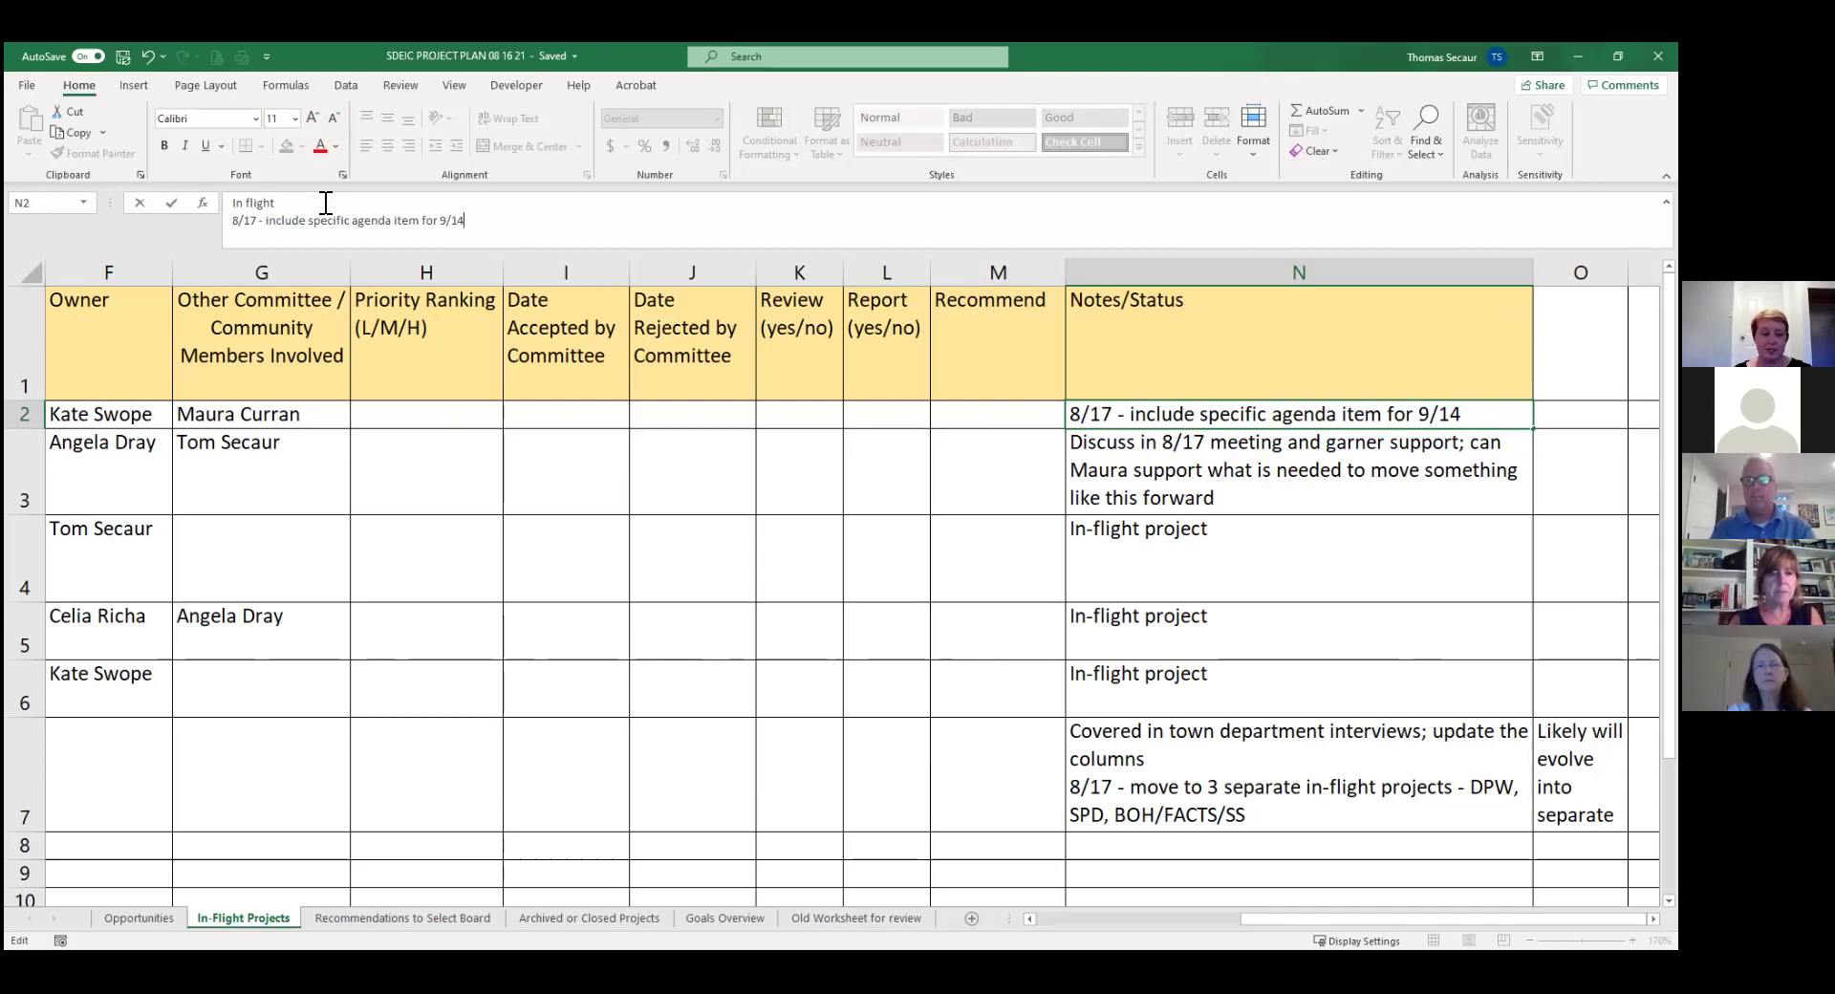
key("shift+Up")
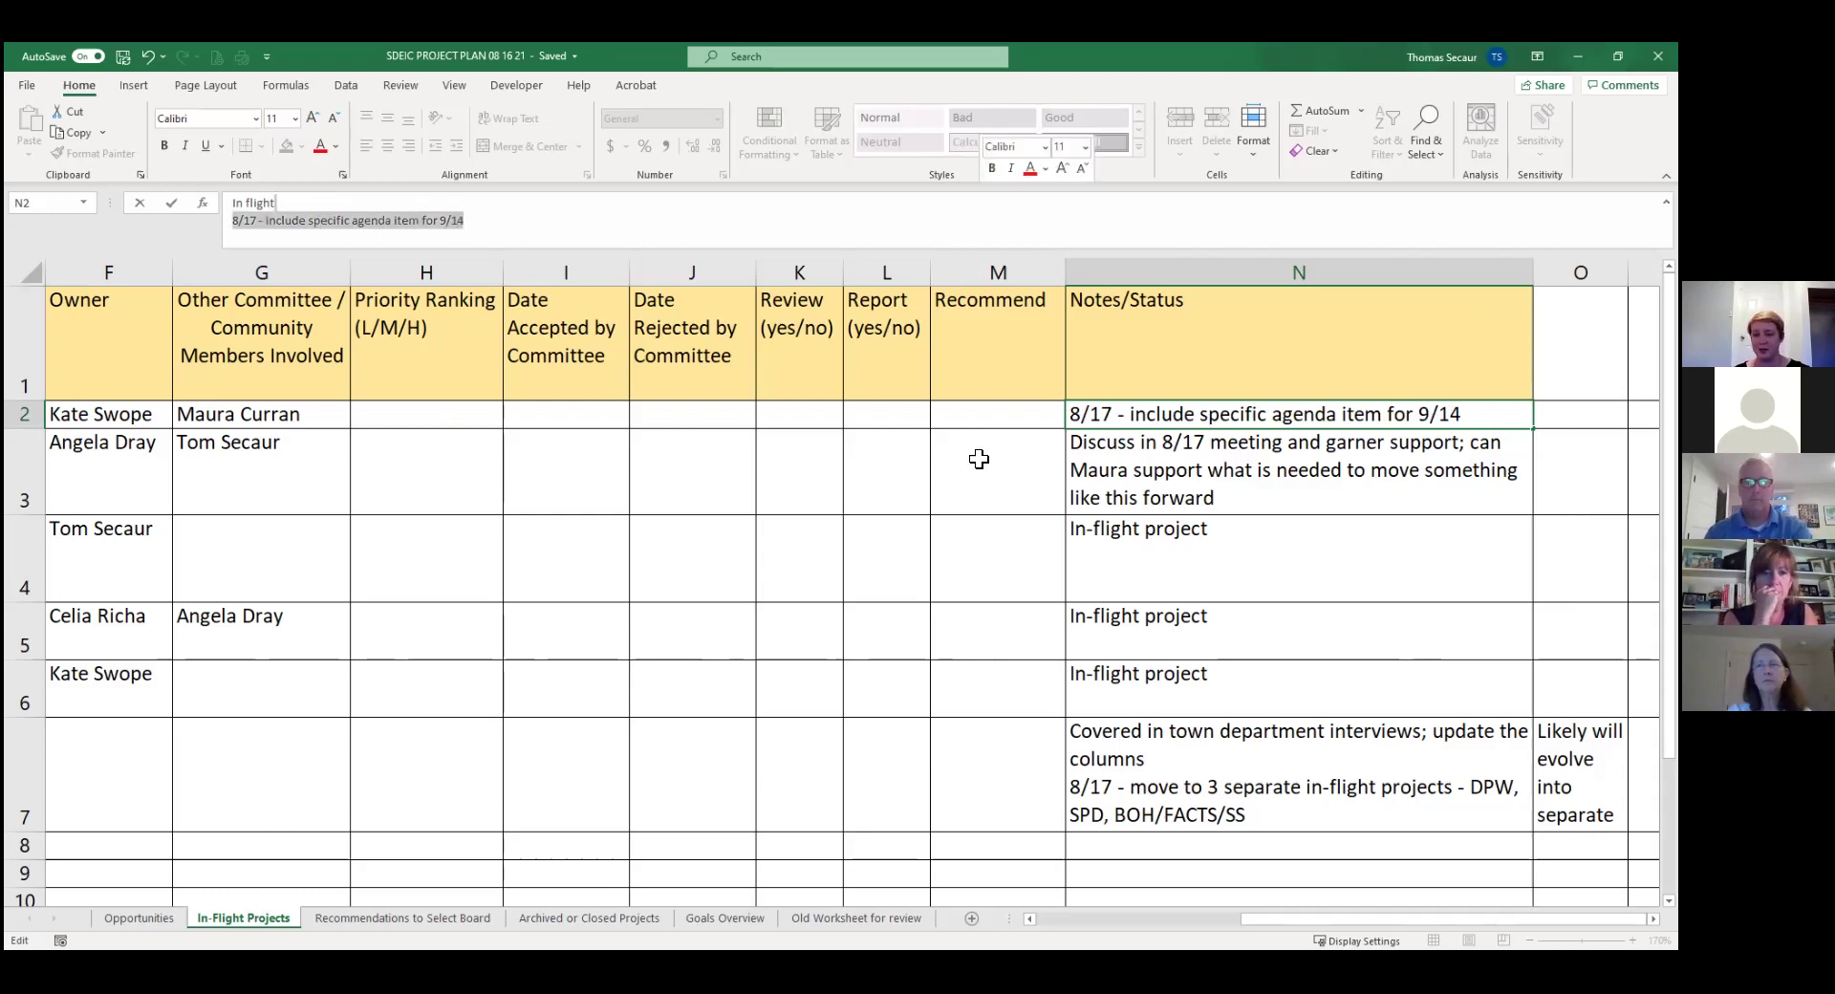
left_click(979, 459)
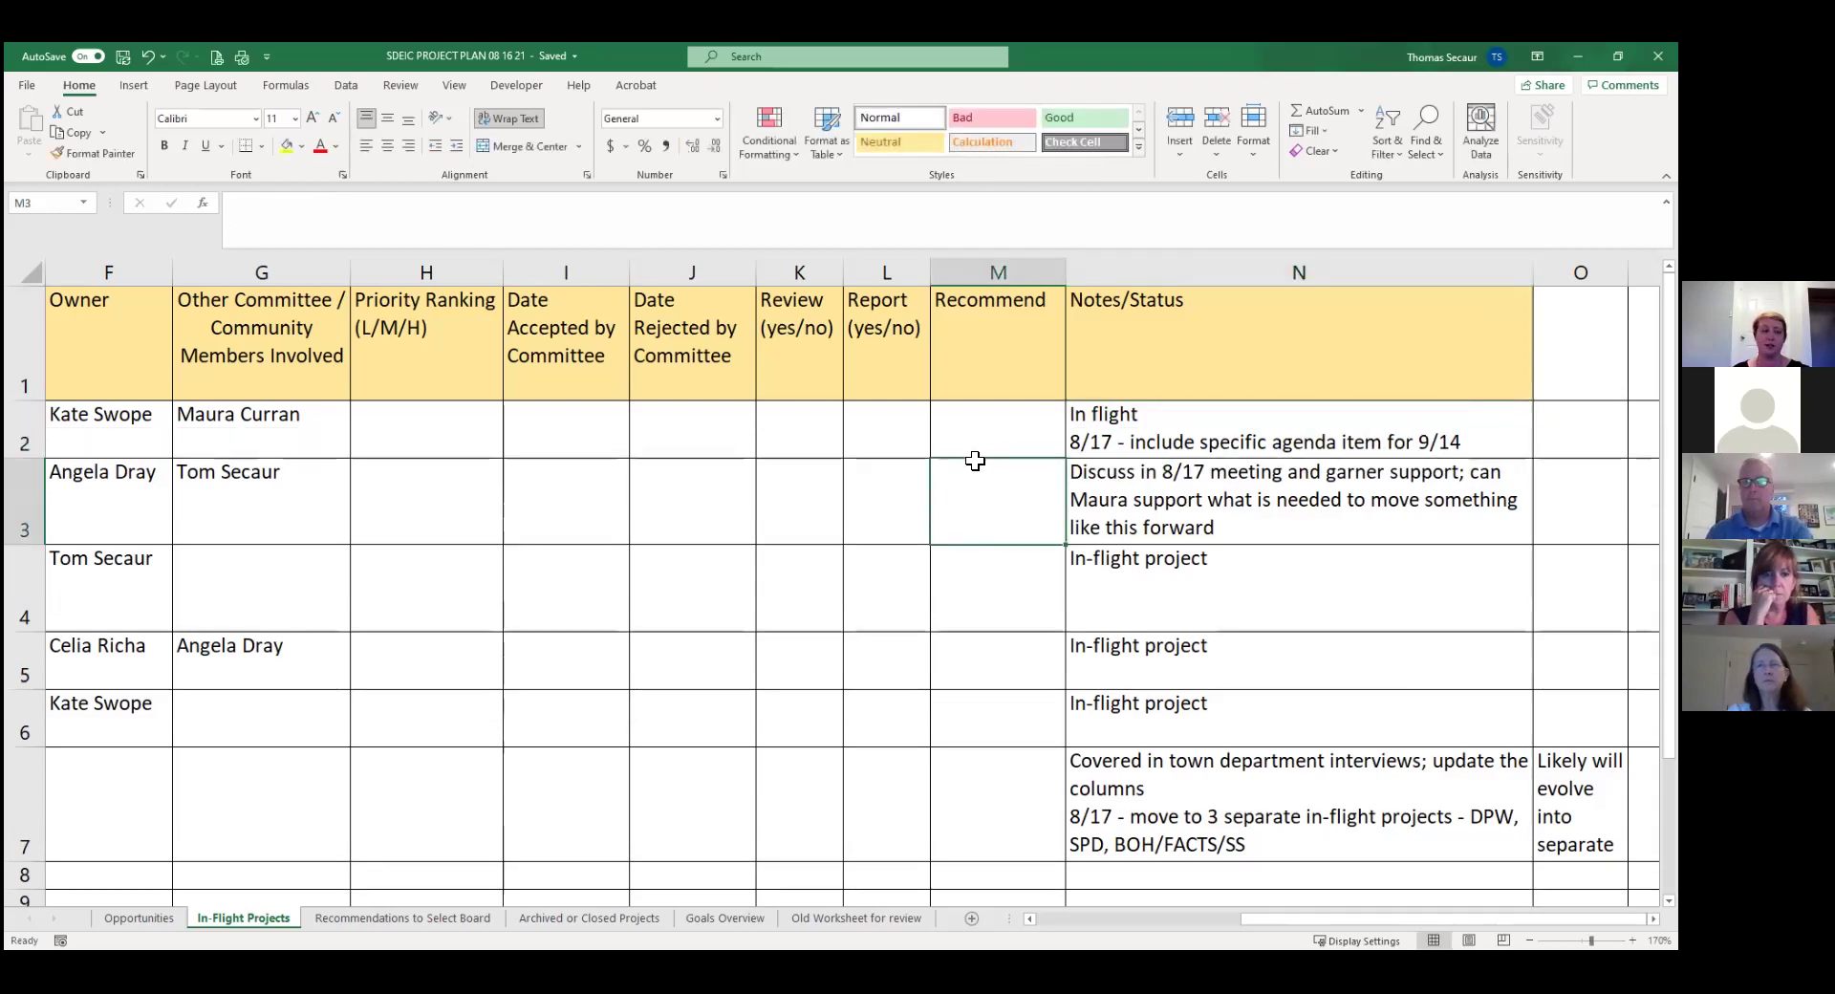
key("Left")
key("Left")
key("Left")
key("Left")
key("Left")
key("Left")
key("Left")
key("Left")
key("Left")
key("Left")
key("Left")
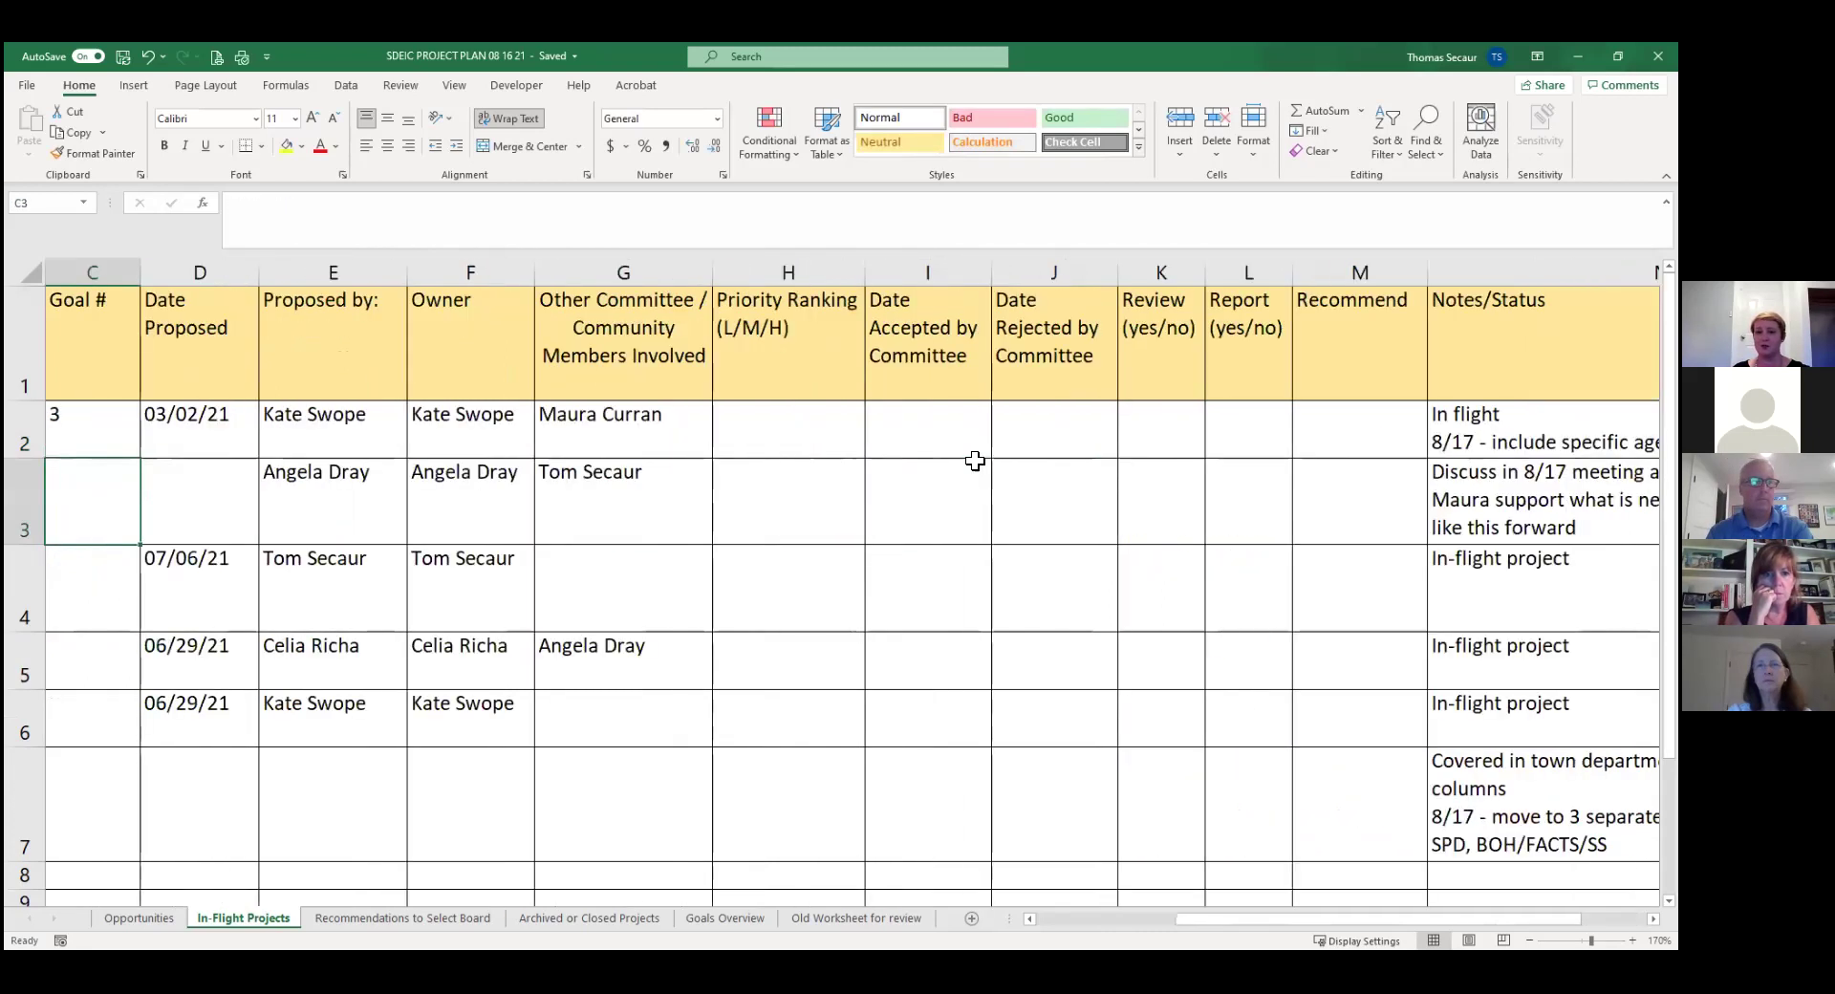
key("Left")
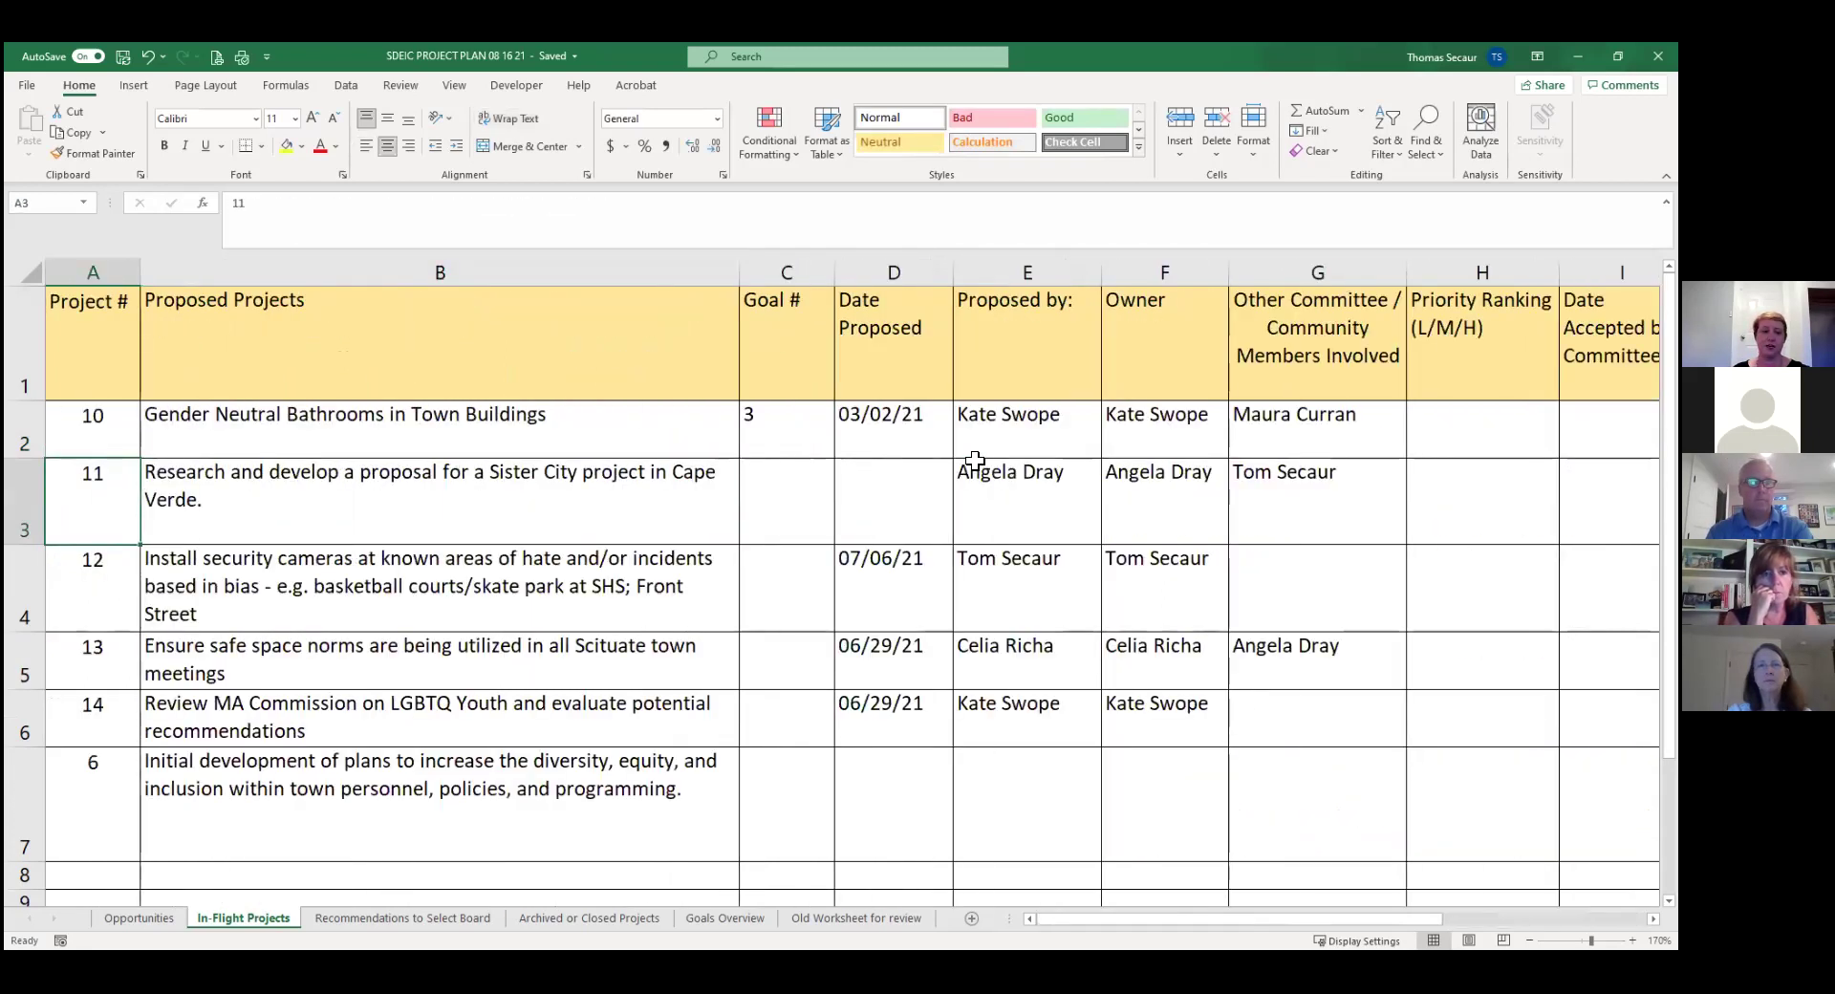
key("Right")
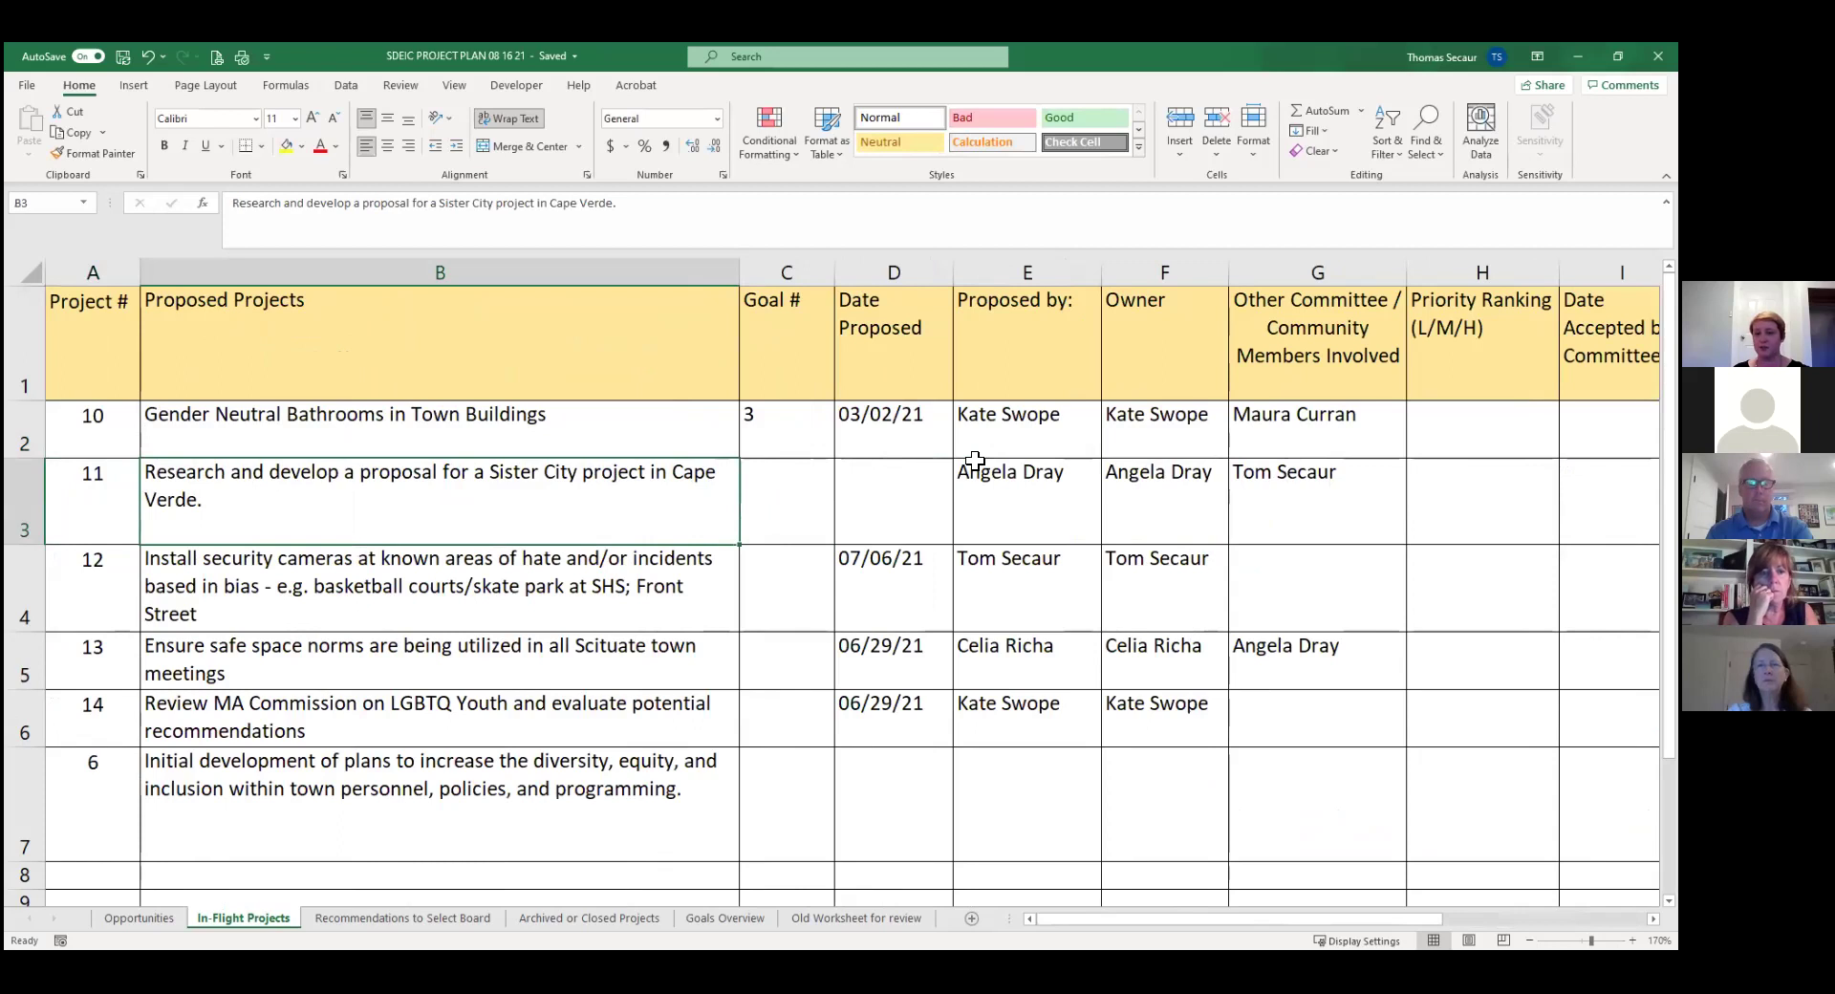
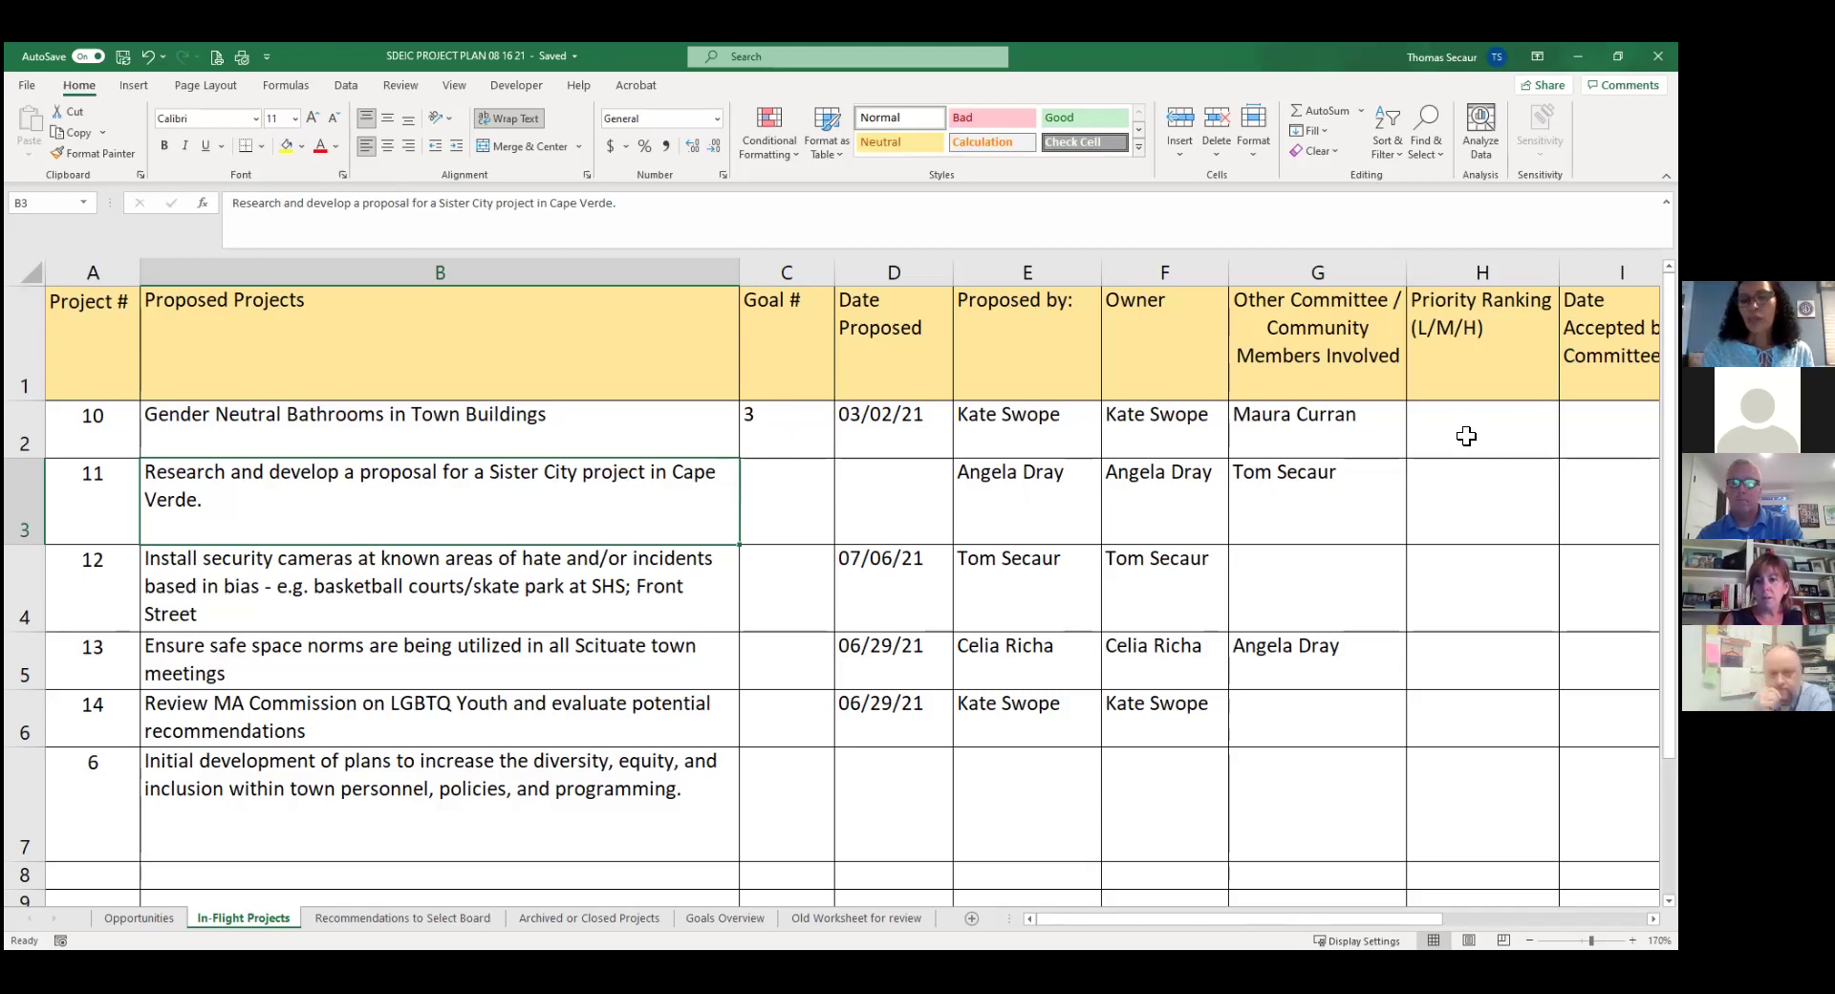
Rank the Gender Neutral Bathrooms project H and try an M ranking for the Sister City project.
left_click(1466, 434)
type("H")
key("Return")
type("M")
key("Return")
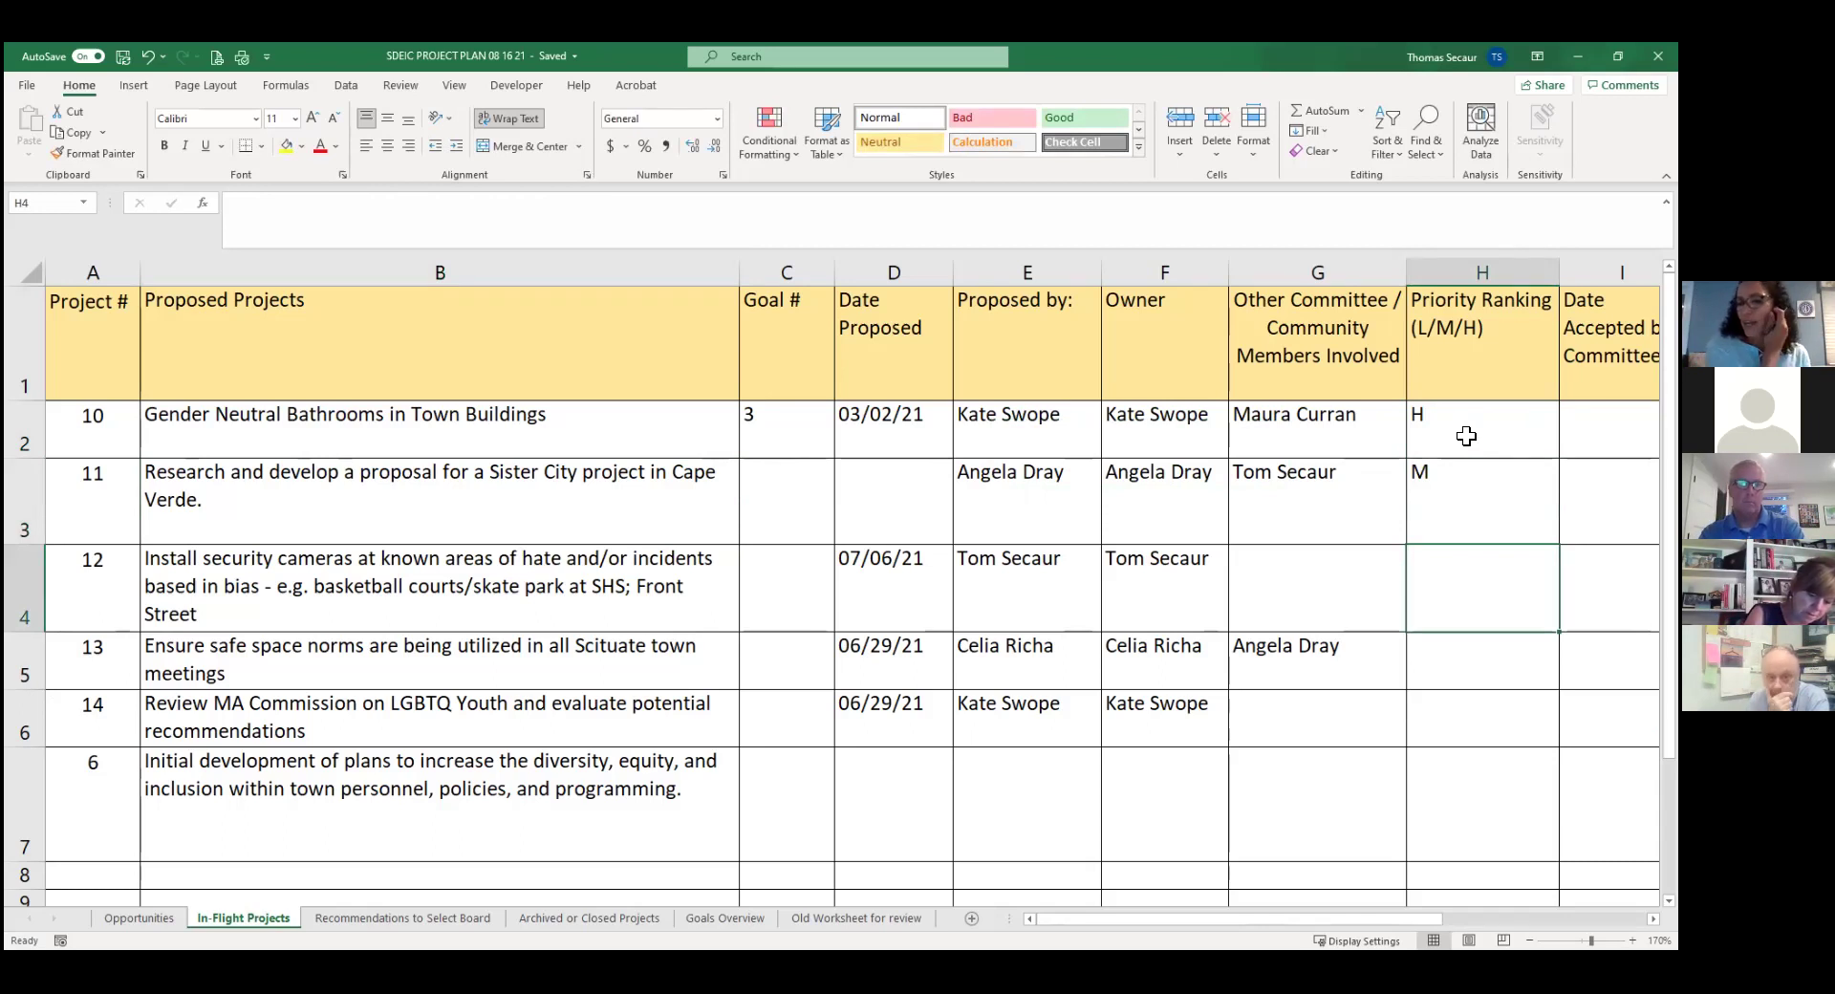
Clear the trial M ranking from the Sister City project, leaving it blank.
left_click(1467, 436)
key("Right")
key("Right")
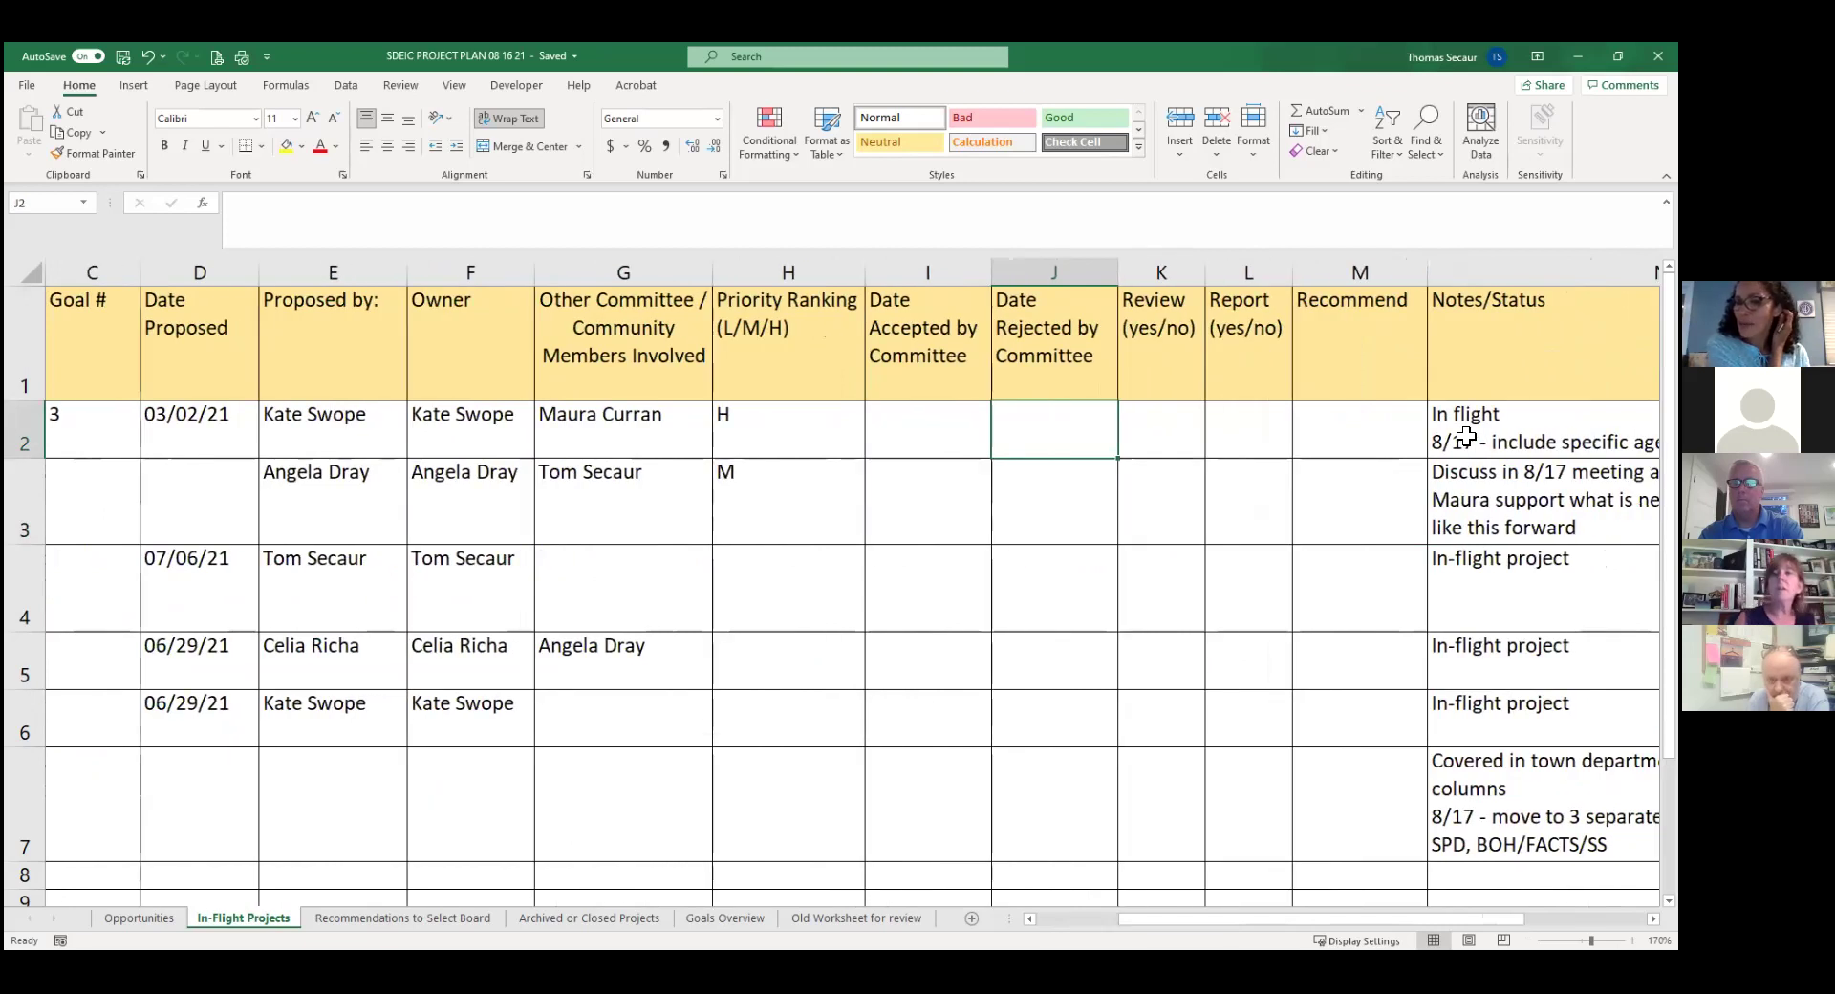
key("Left")
key("Left")
key("Left")
key("Left")
key("Left")
key("Left")
key("Left")
key("Left")
key("Left")
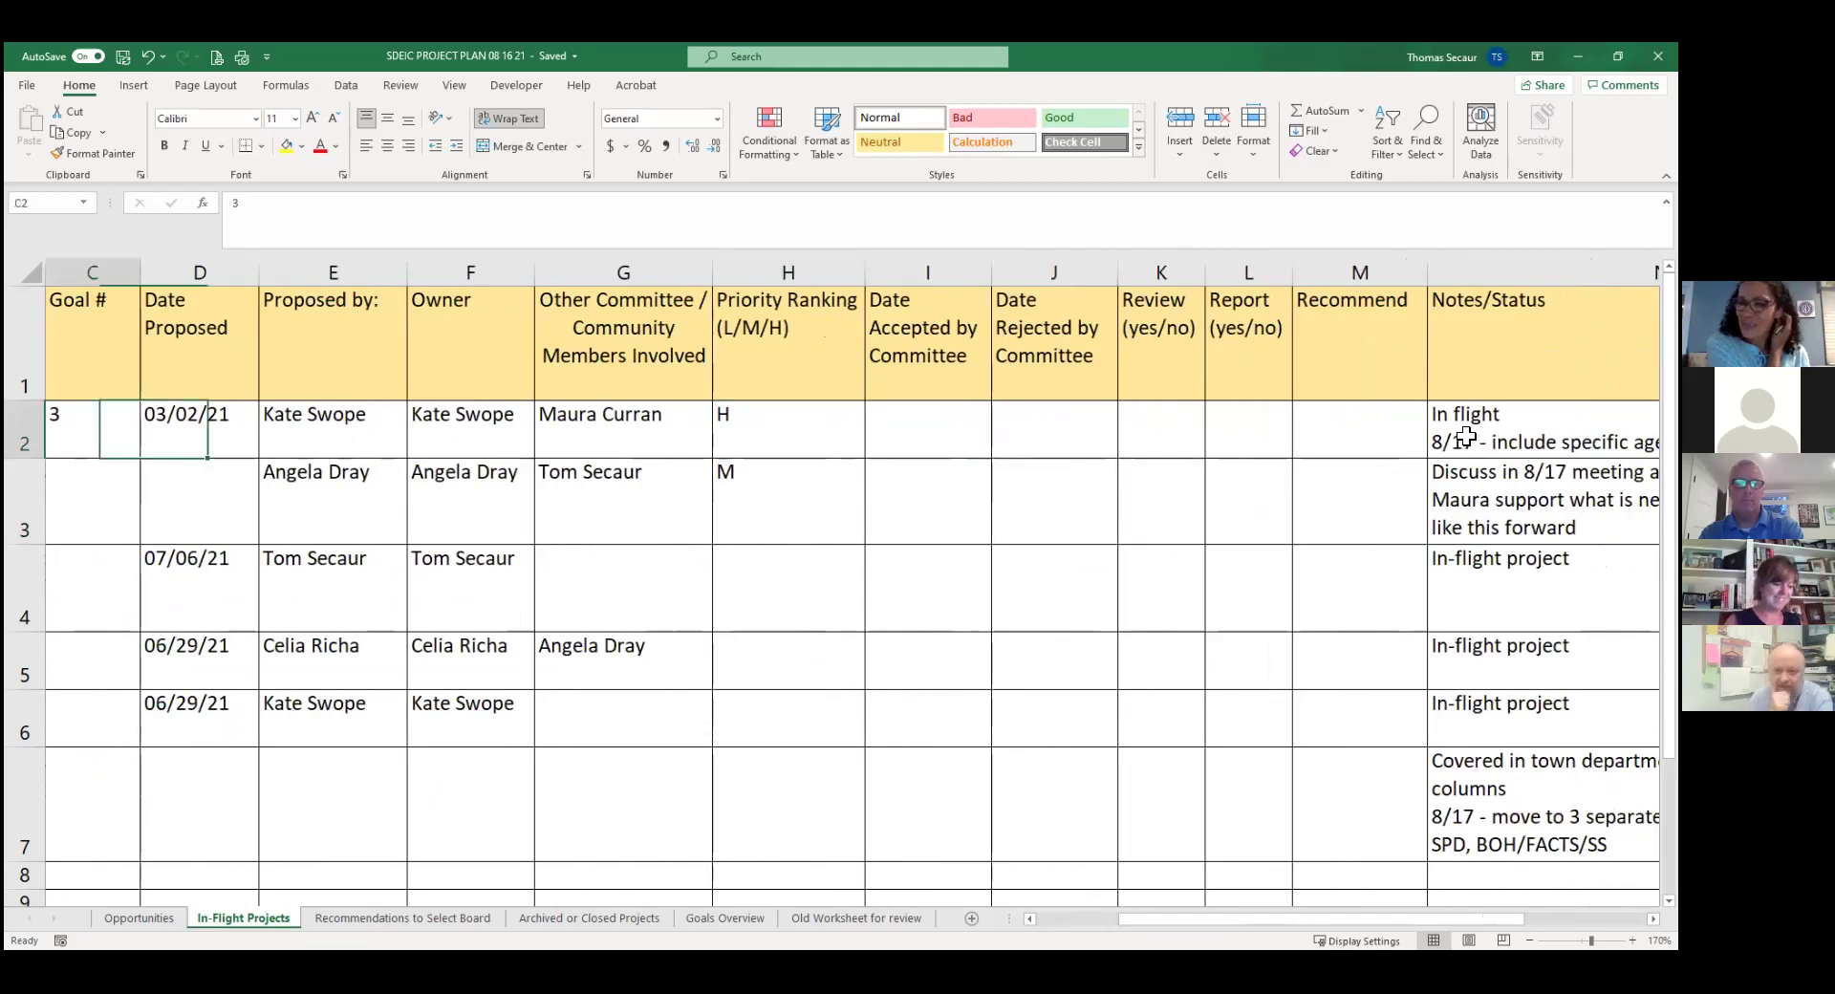
key("Right")
key("Right")
key("Right")
key("Right")
key("Right")
key("Right")
key("Right")
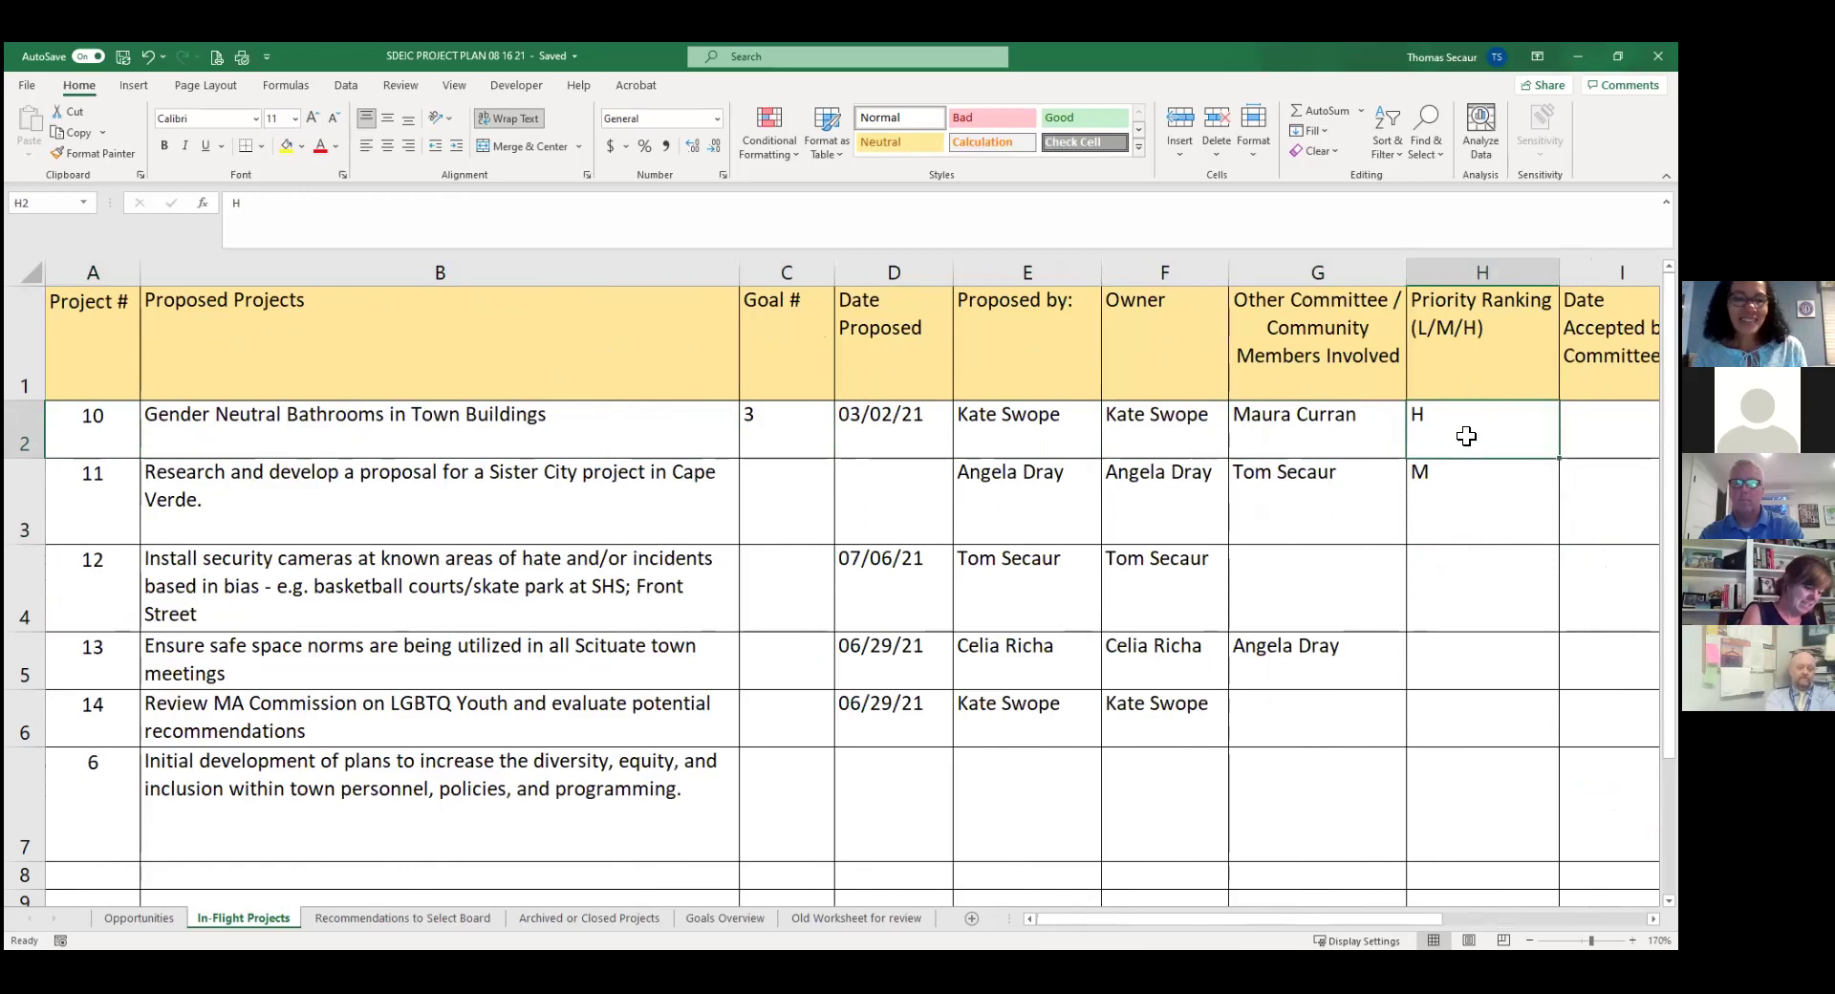
key("Down")
key("Delete")
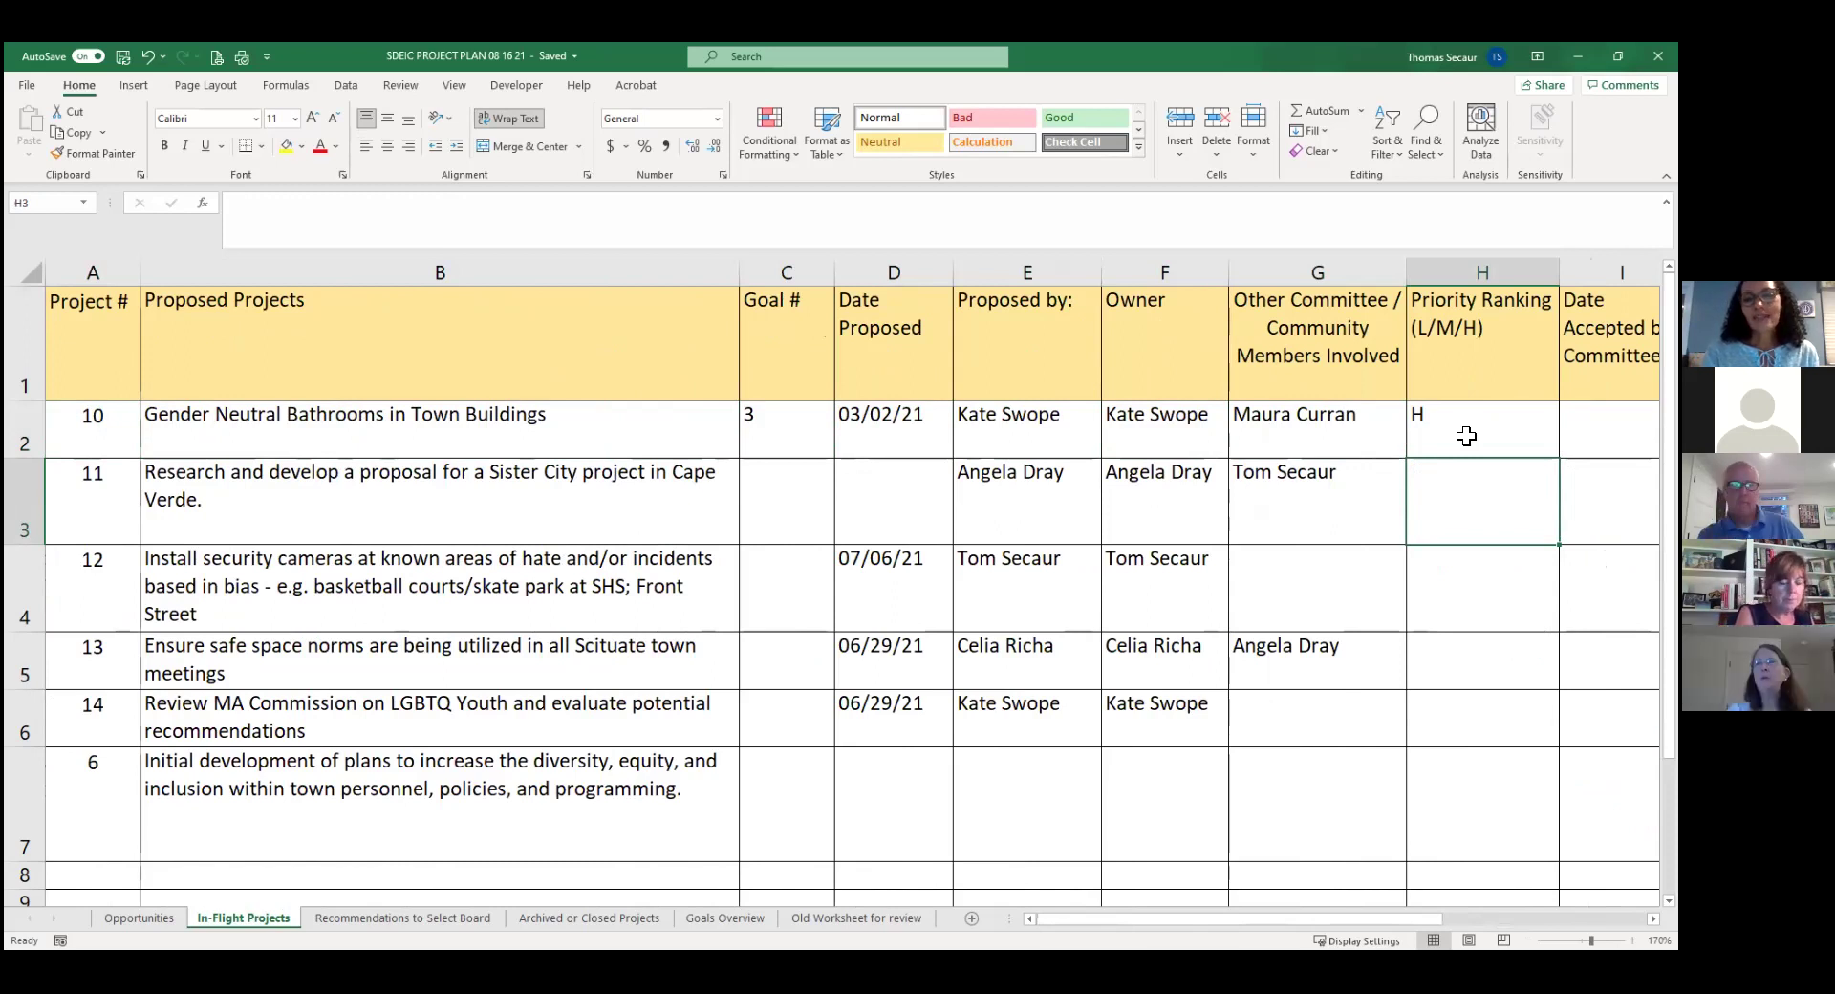
Correct 'Cape Verde' to 'Cabo Verde' in B3 and remove the trailing period.
left_click(610, 490)
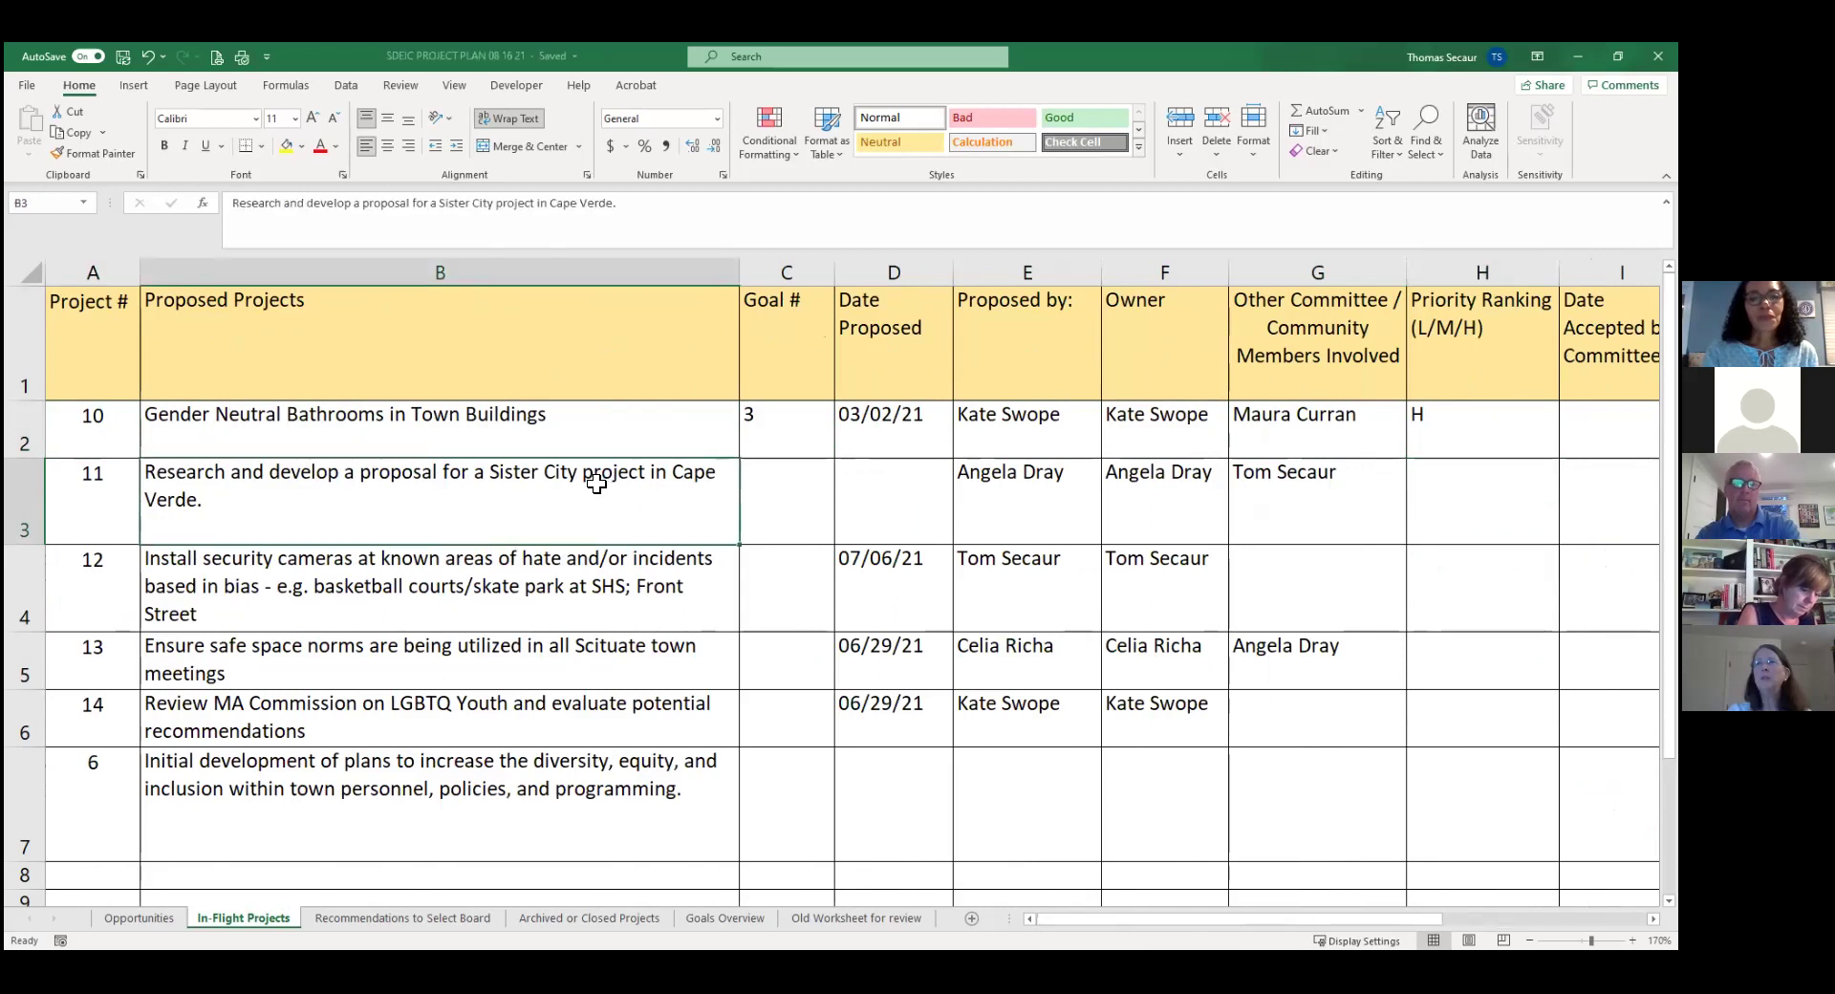
left_click(577, 206)
key("BackSpace")
key("BackSpace")
type("bo")
key("ctrl+Return")
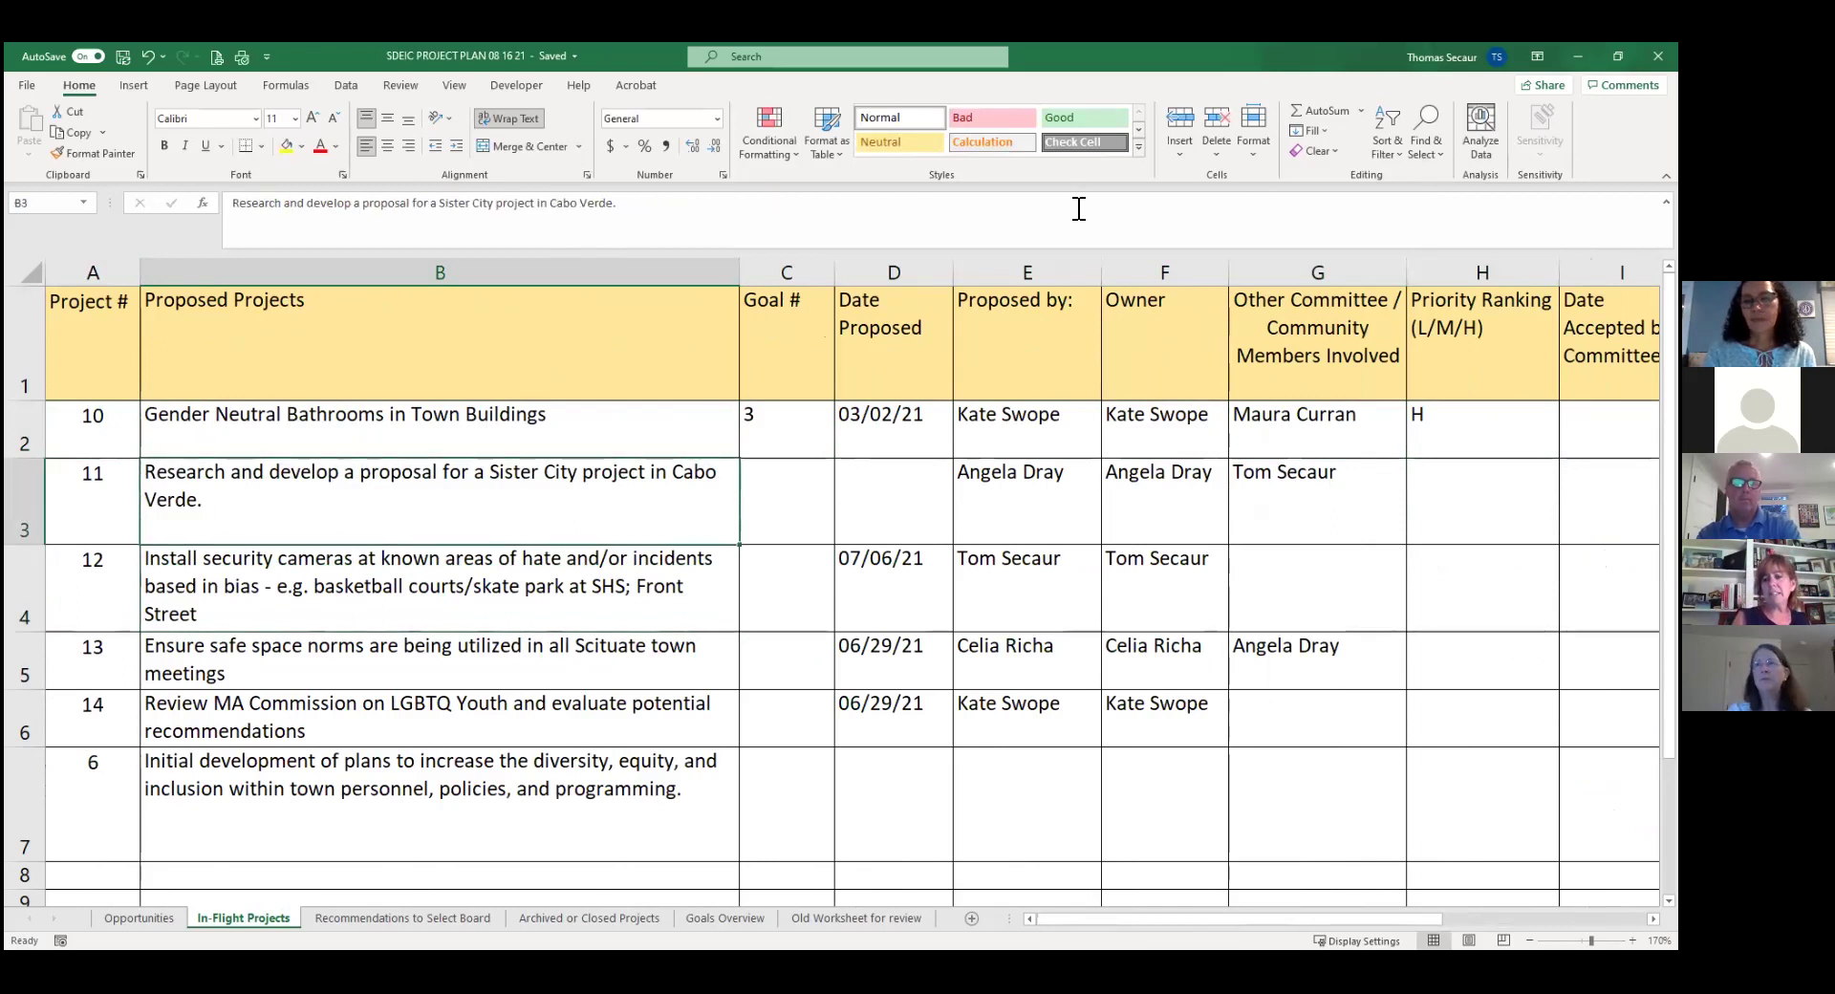
left_click(661, 206)
key("BackSpace")
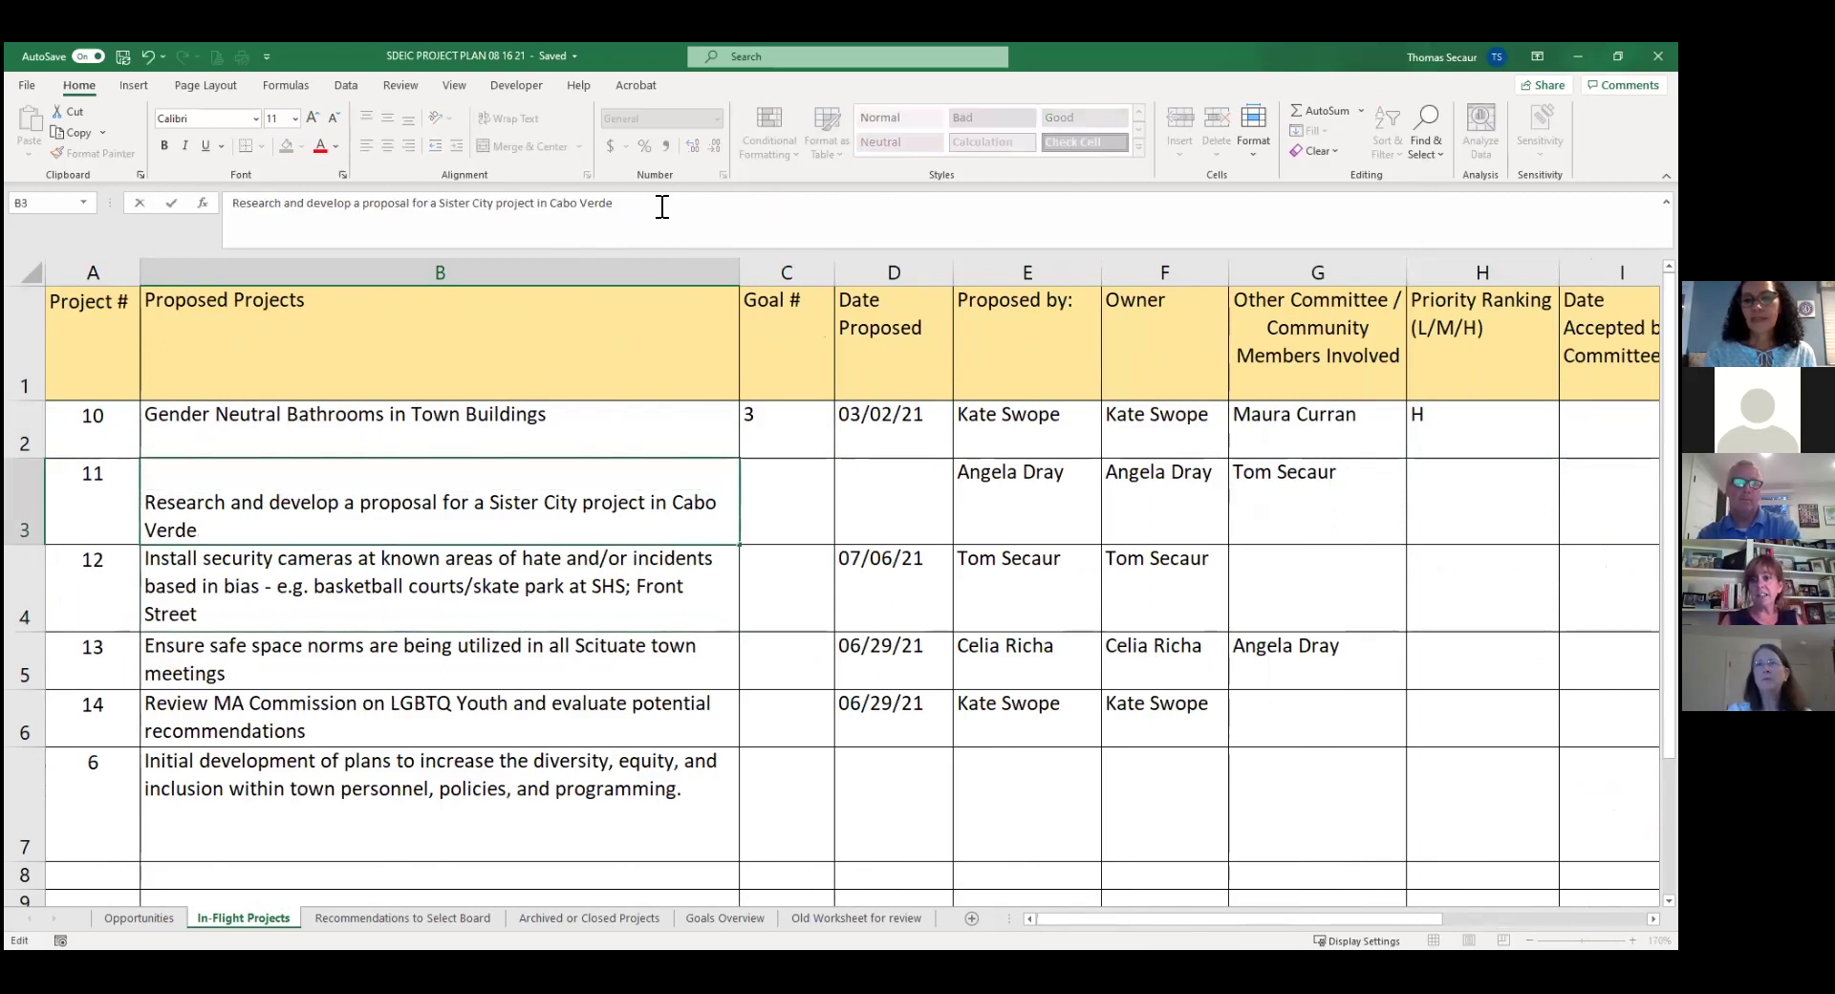
left_click(417, 577)
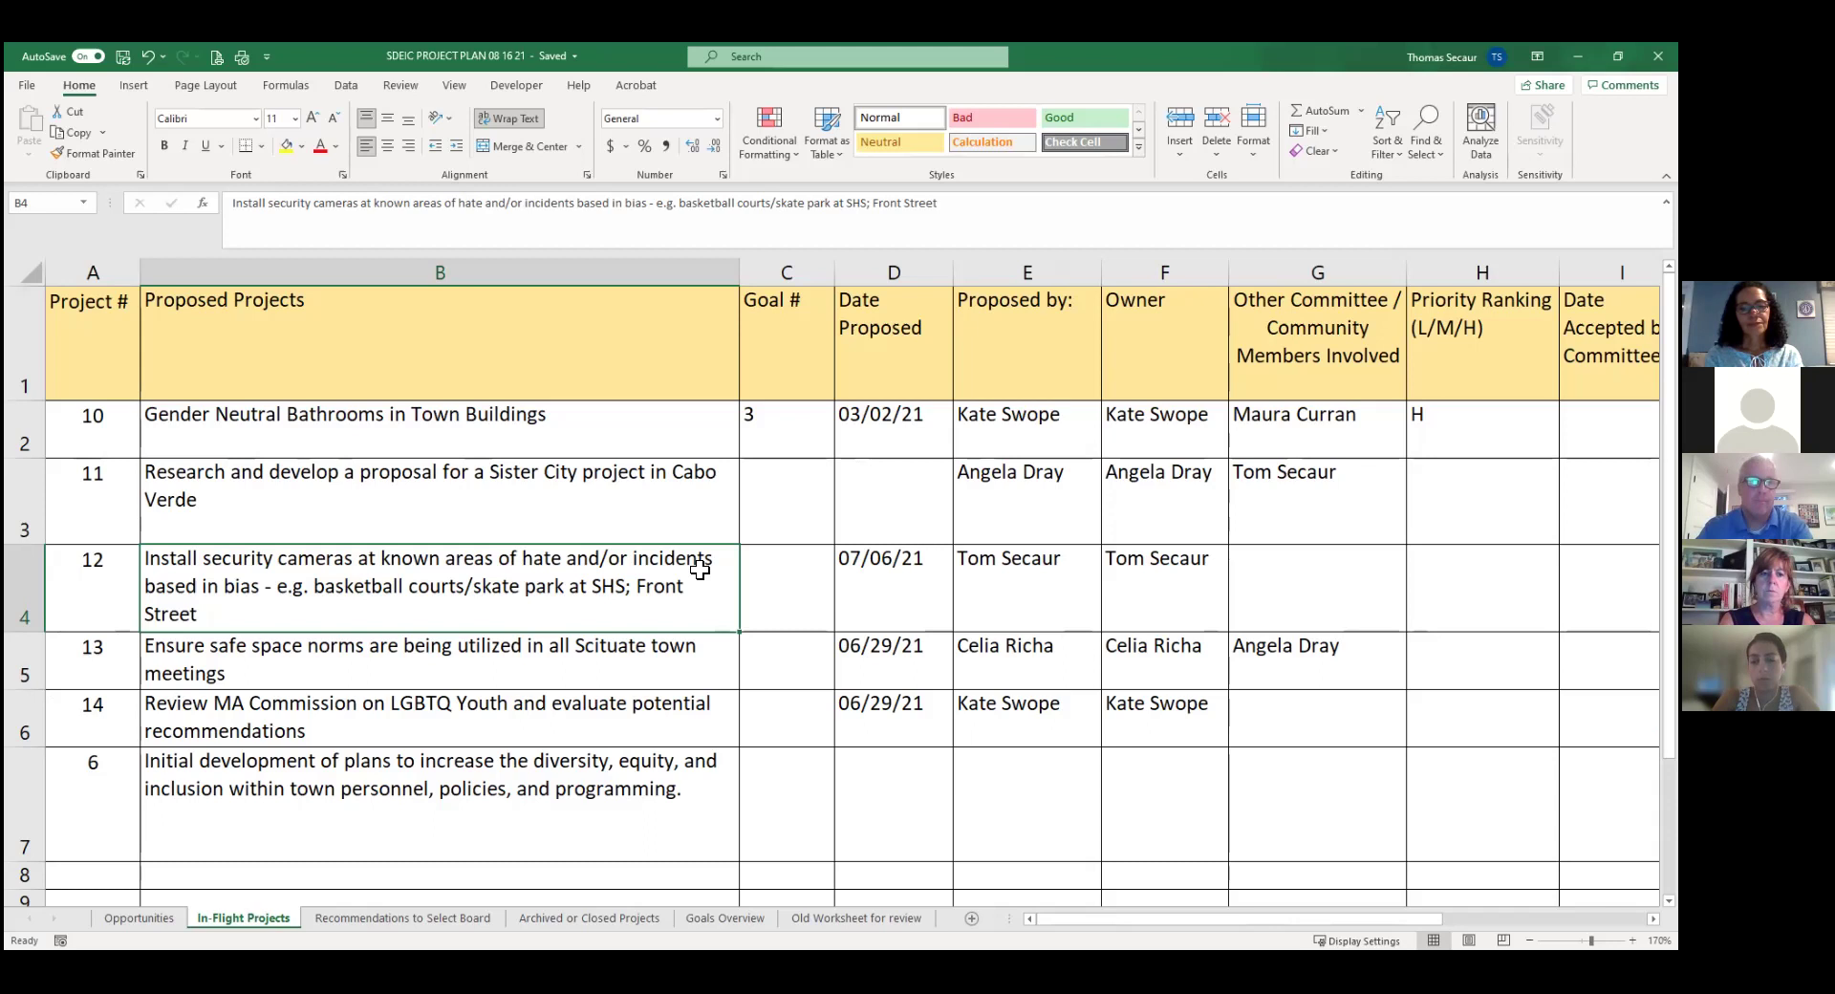
Move along the safe space norms row to column N, ending on the security cameras note in N4.
key("Down")
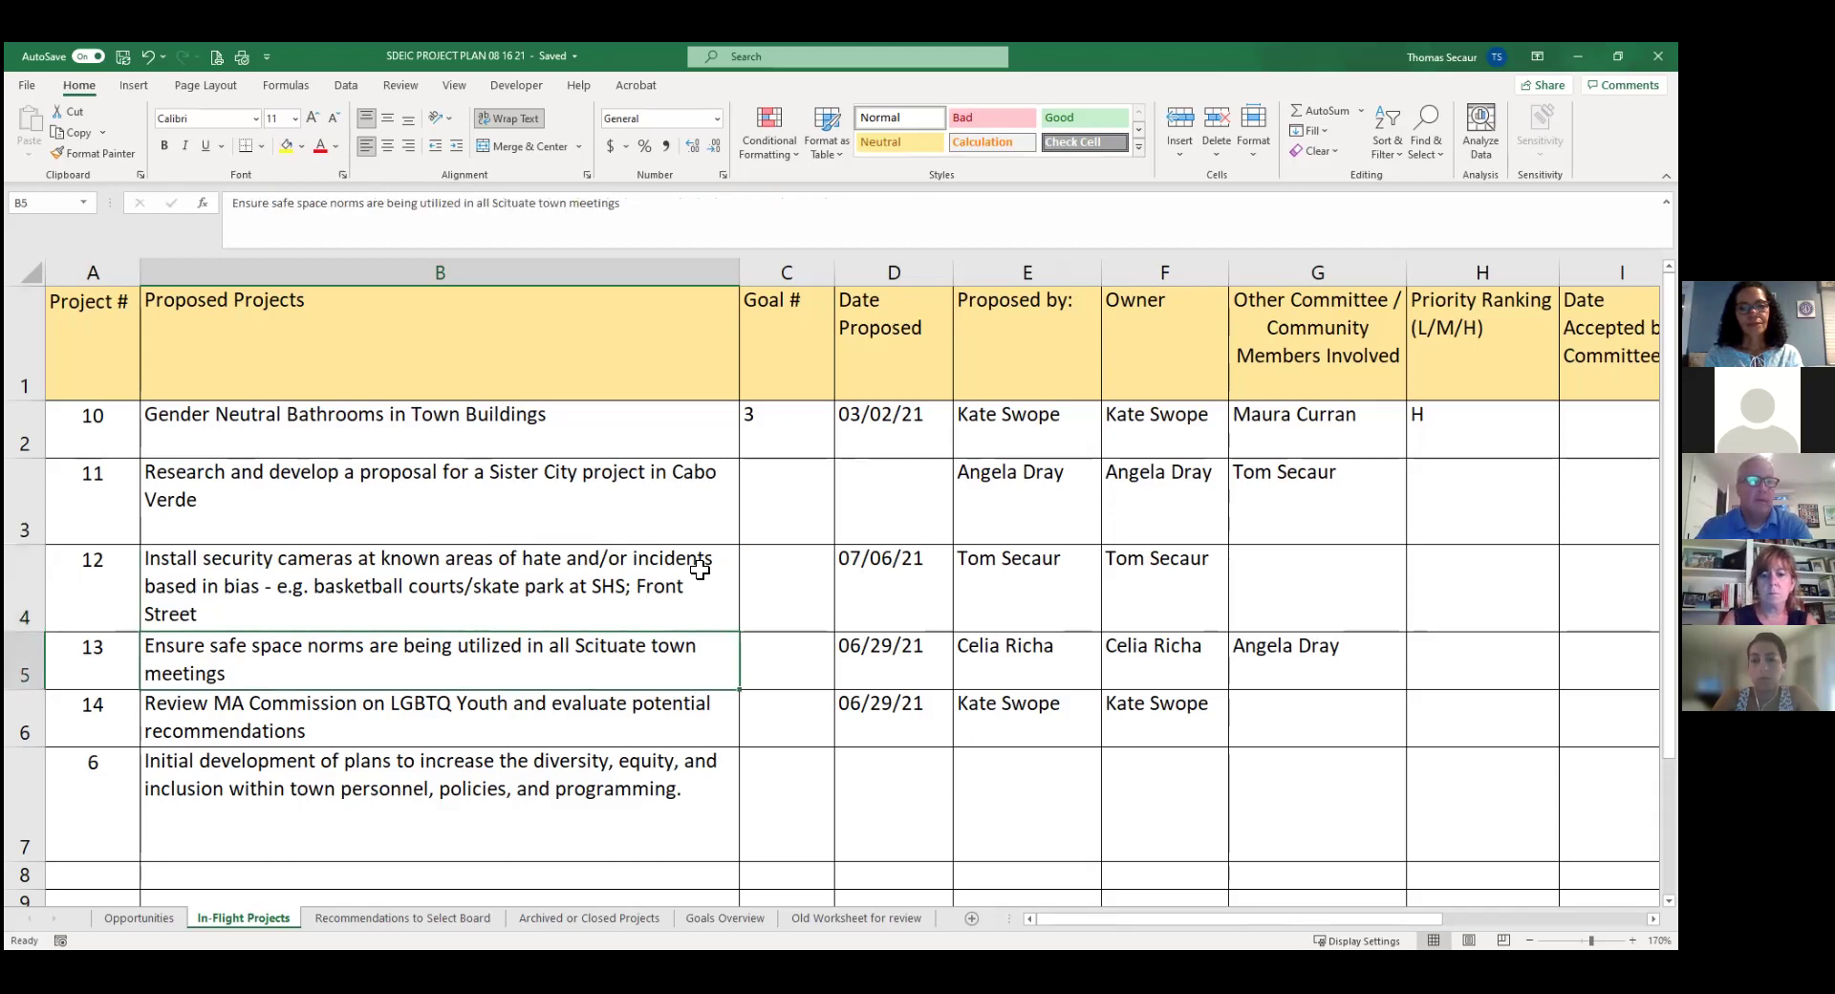
key("Right")
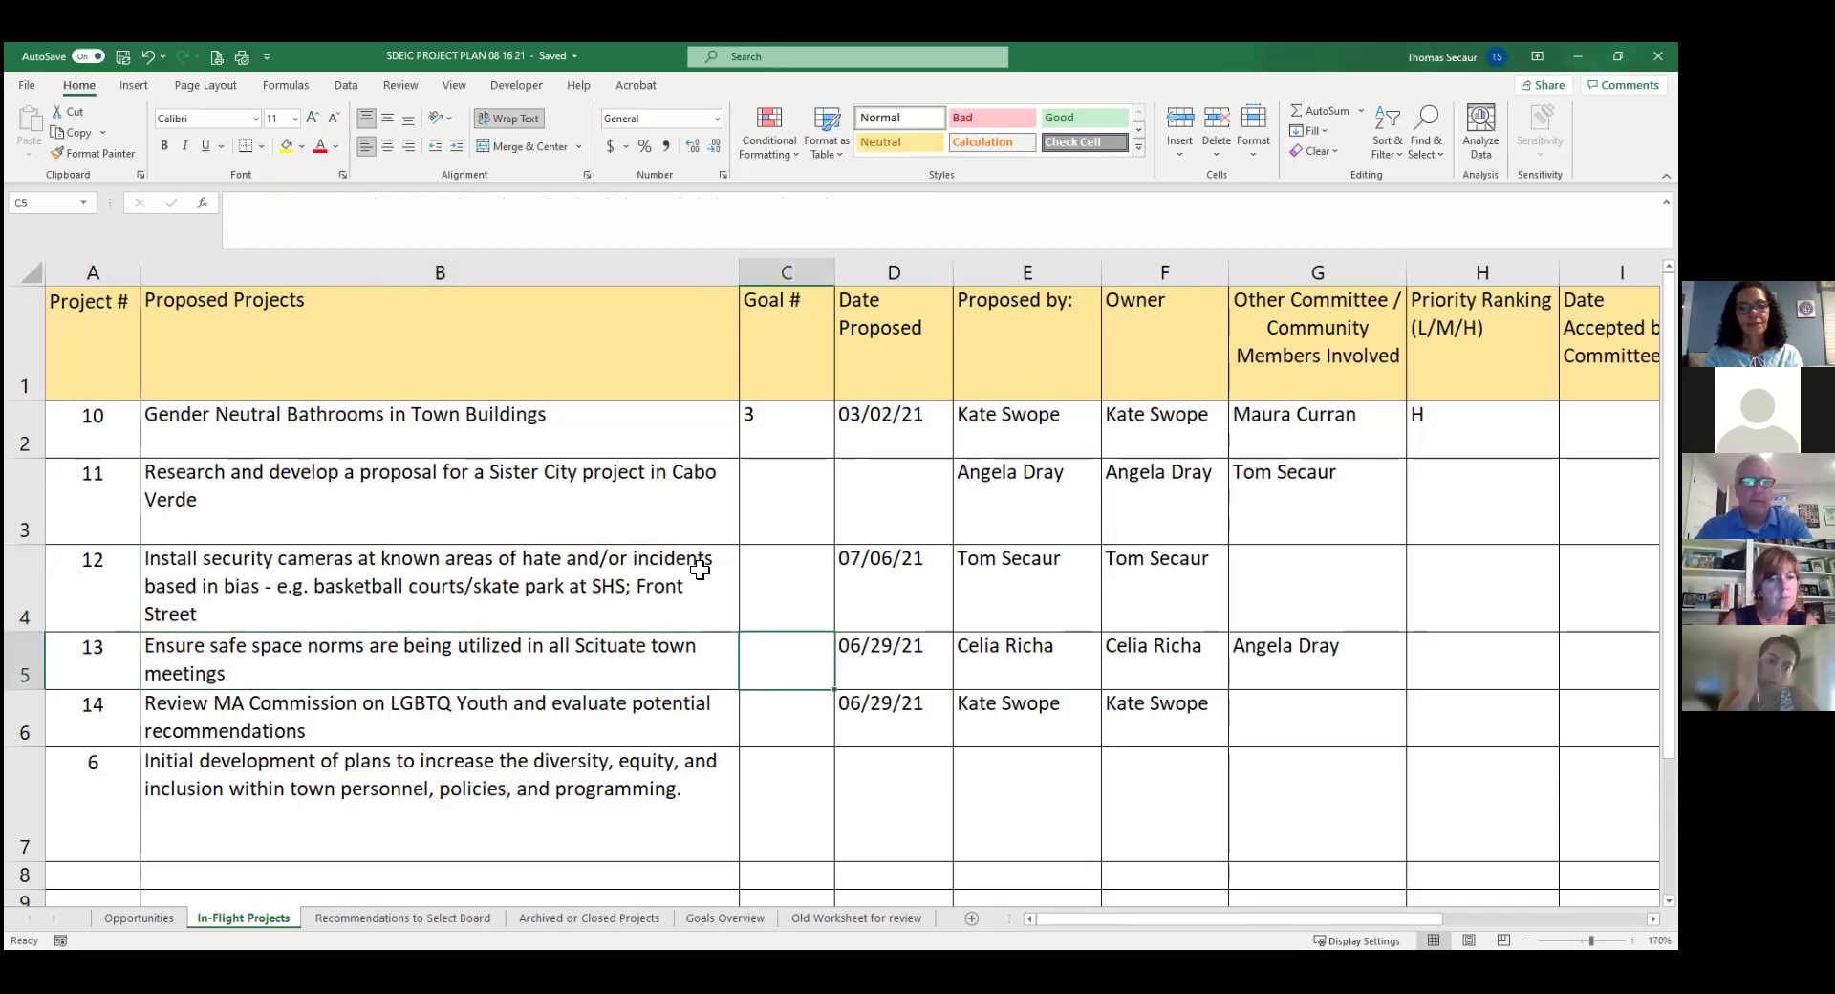
key("Right")
key("Right")
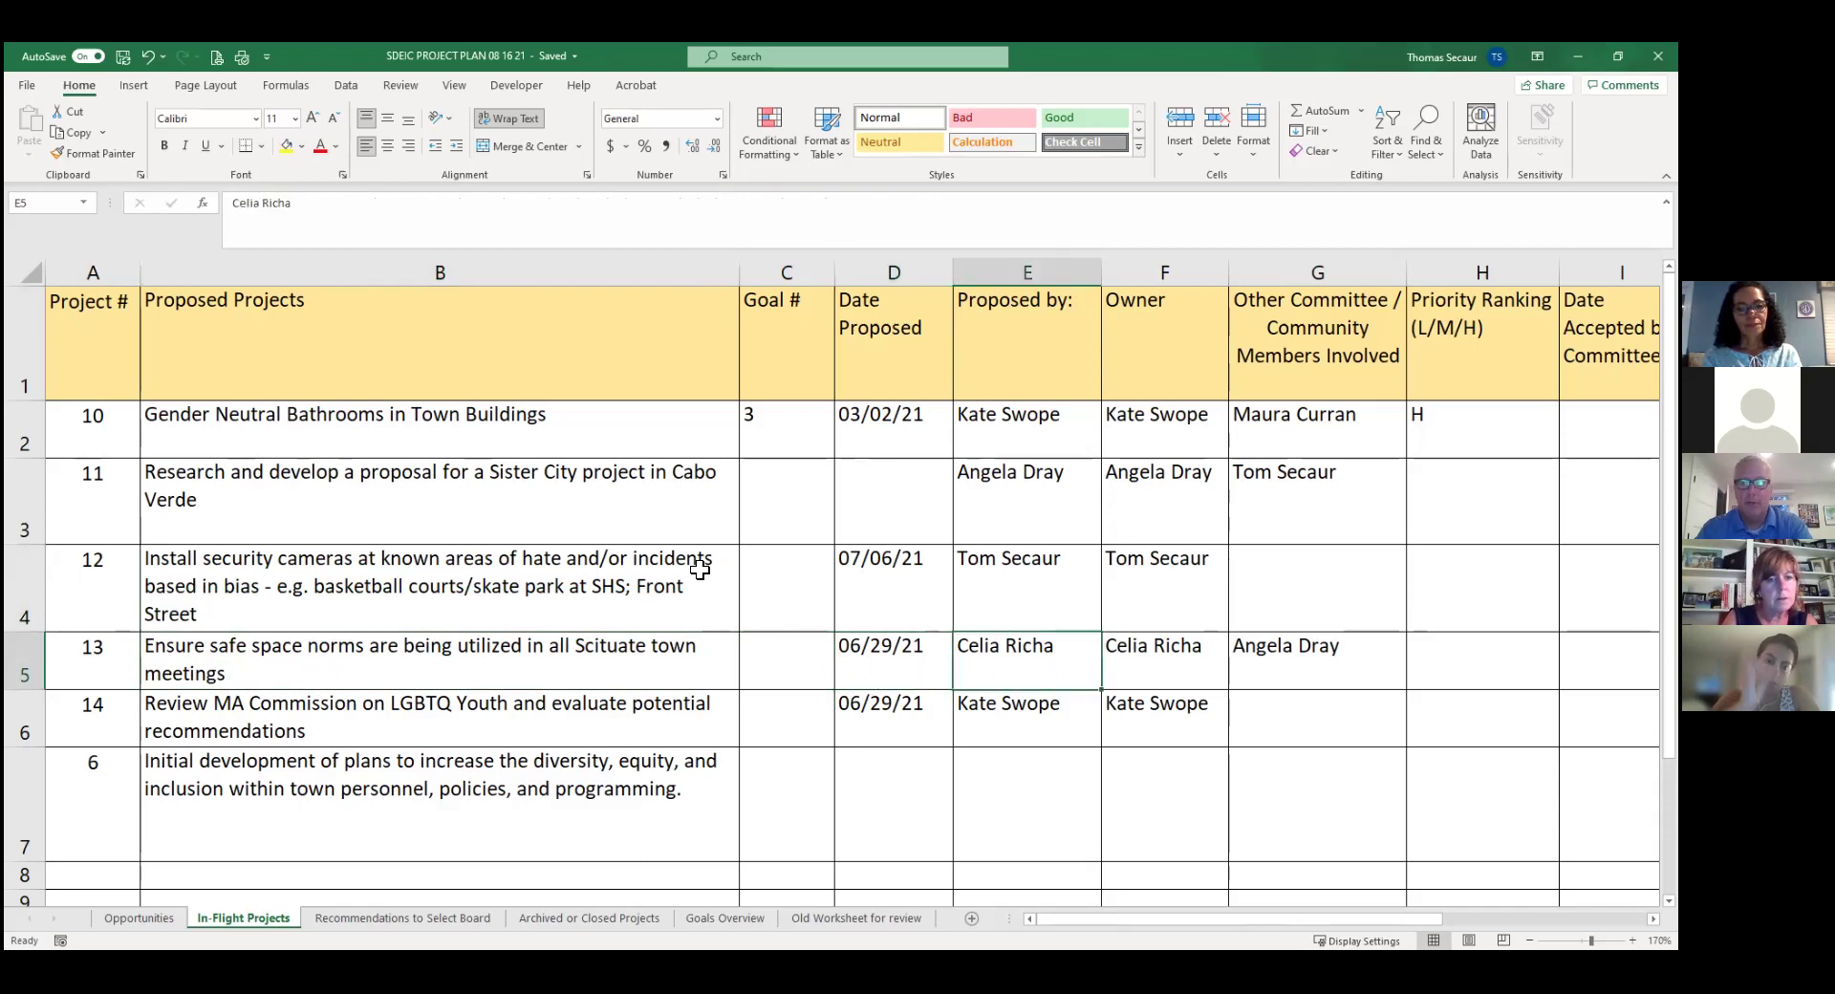
key("Right")
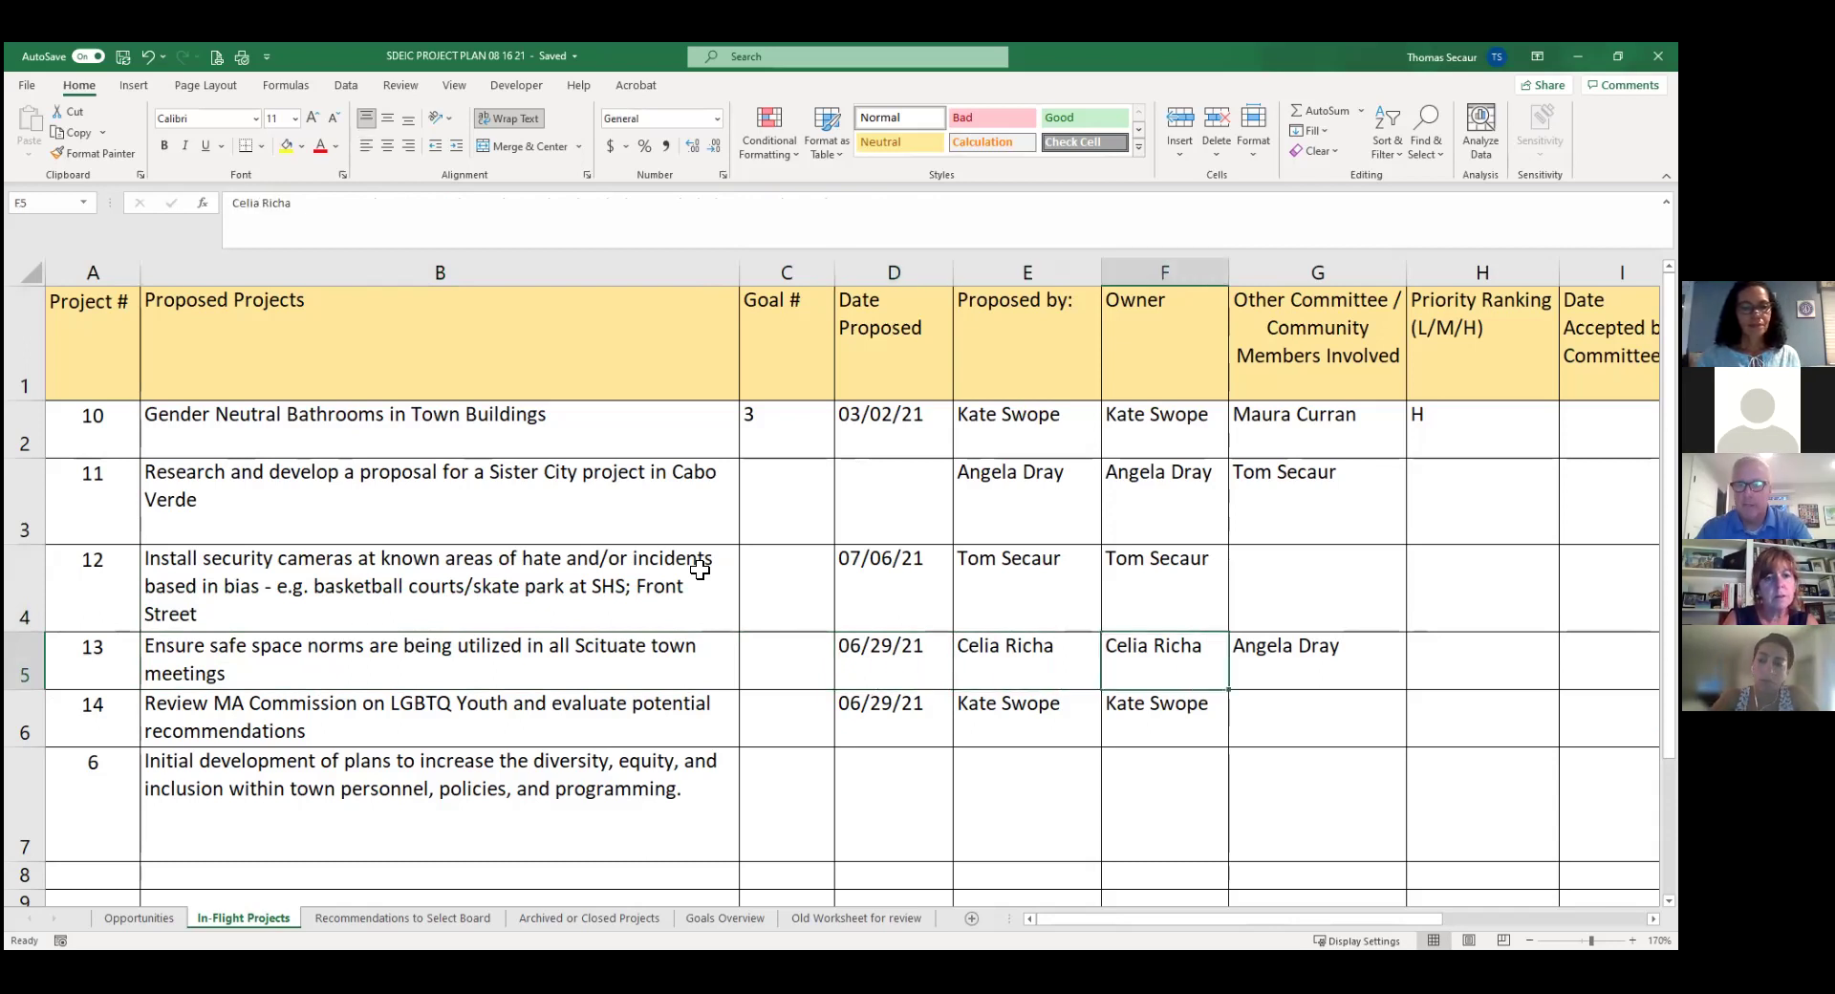
key("Right")
key("Right")
key("Right")
key("Right")
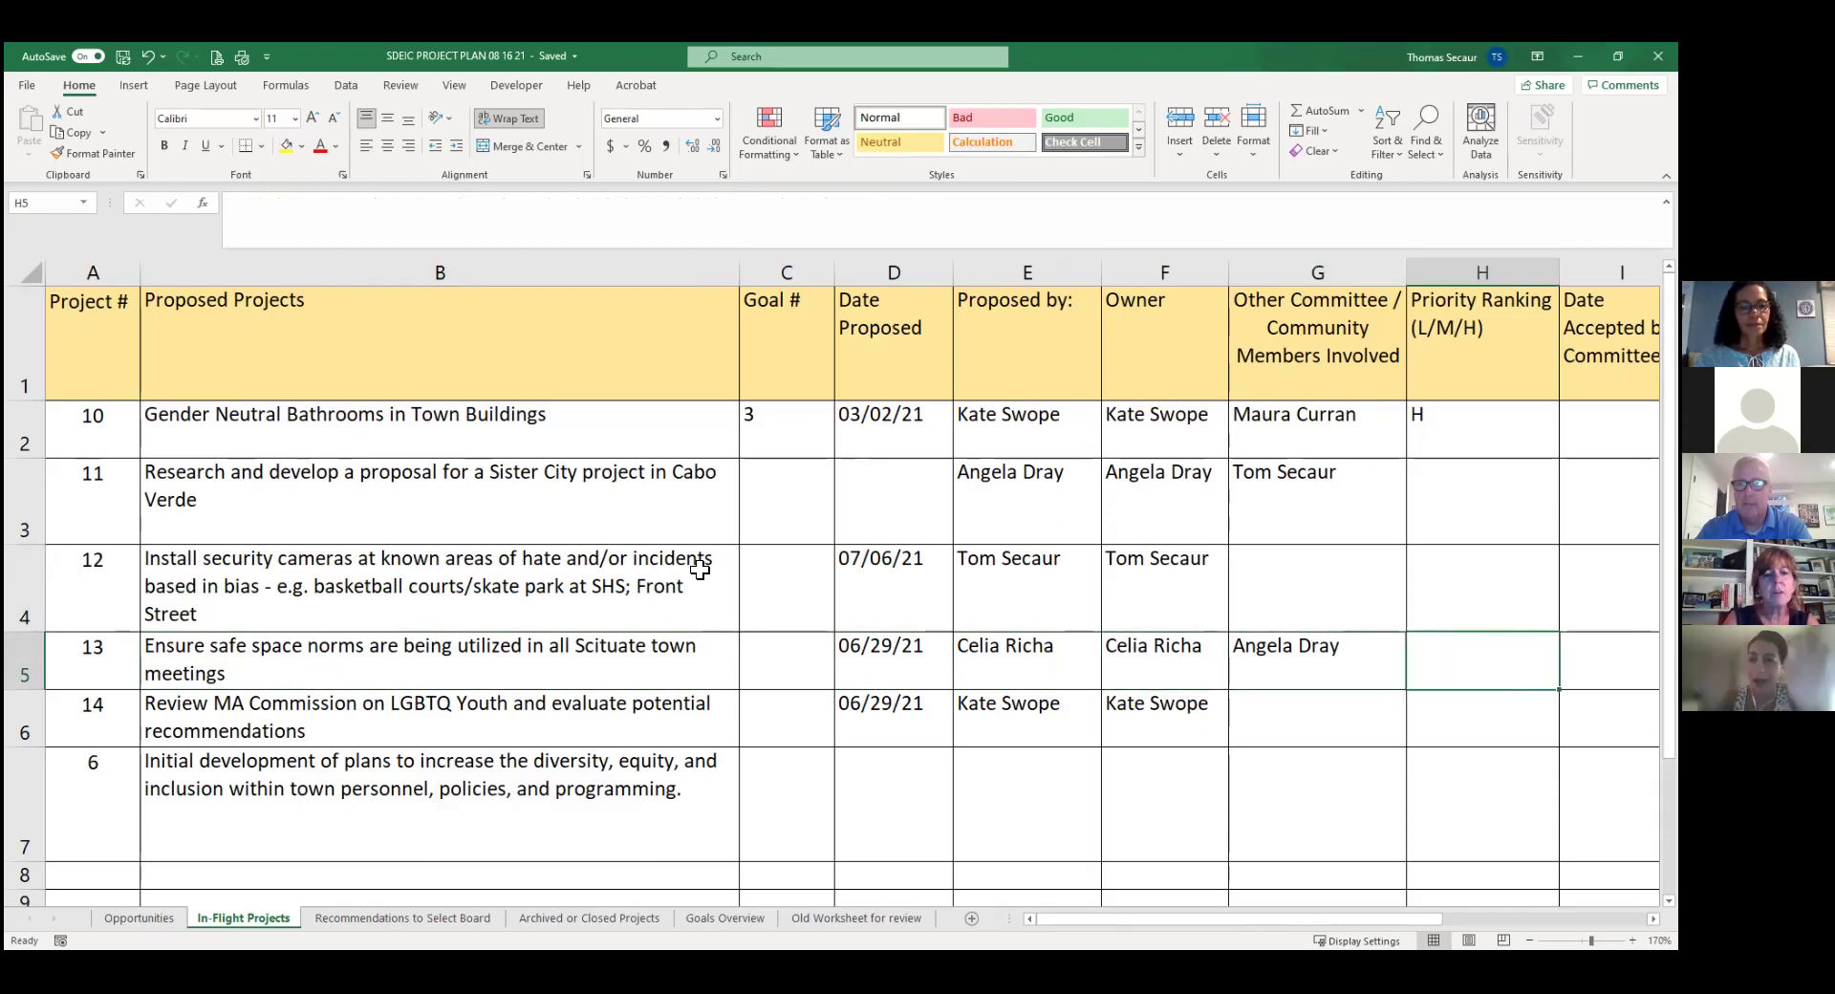
key("Right")
key("Right")
key("Right")
key("Right")
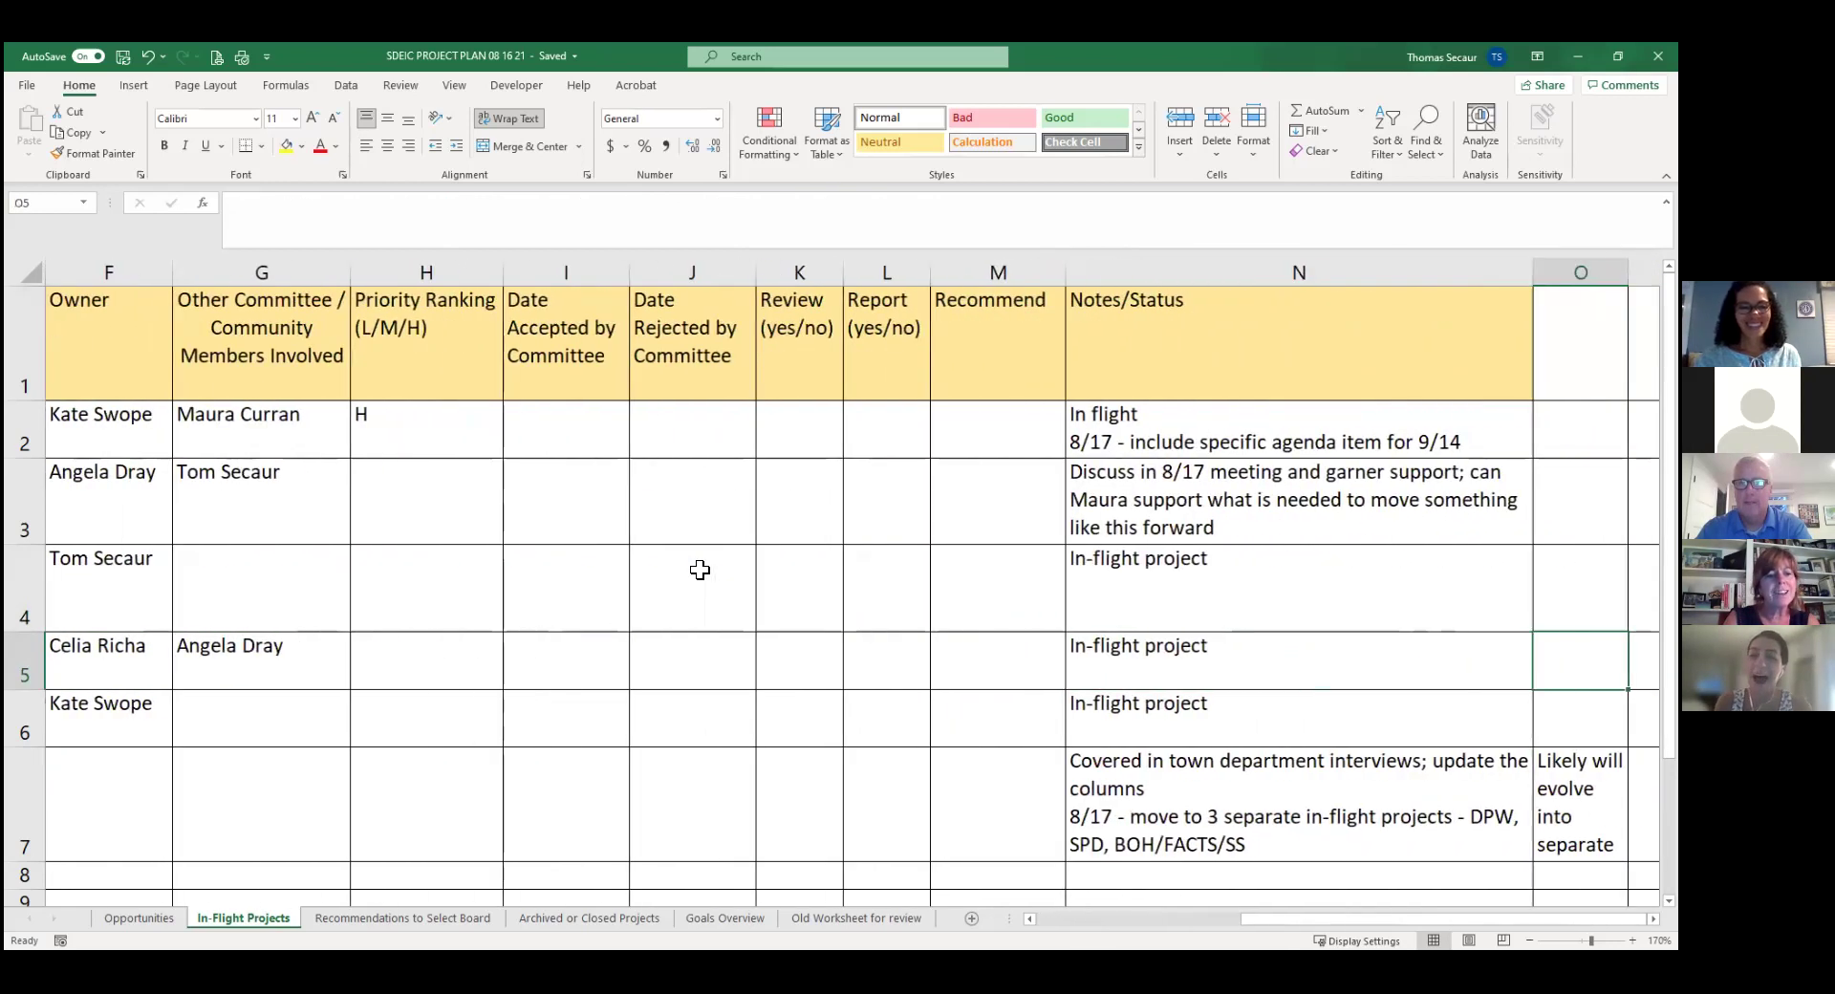
key("Up")
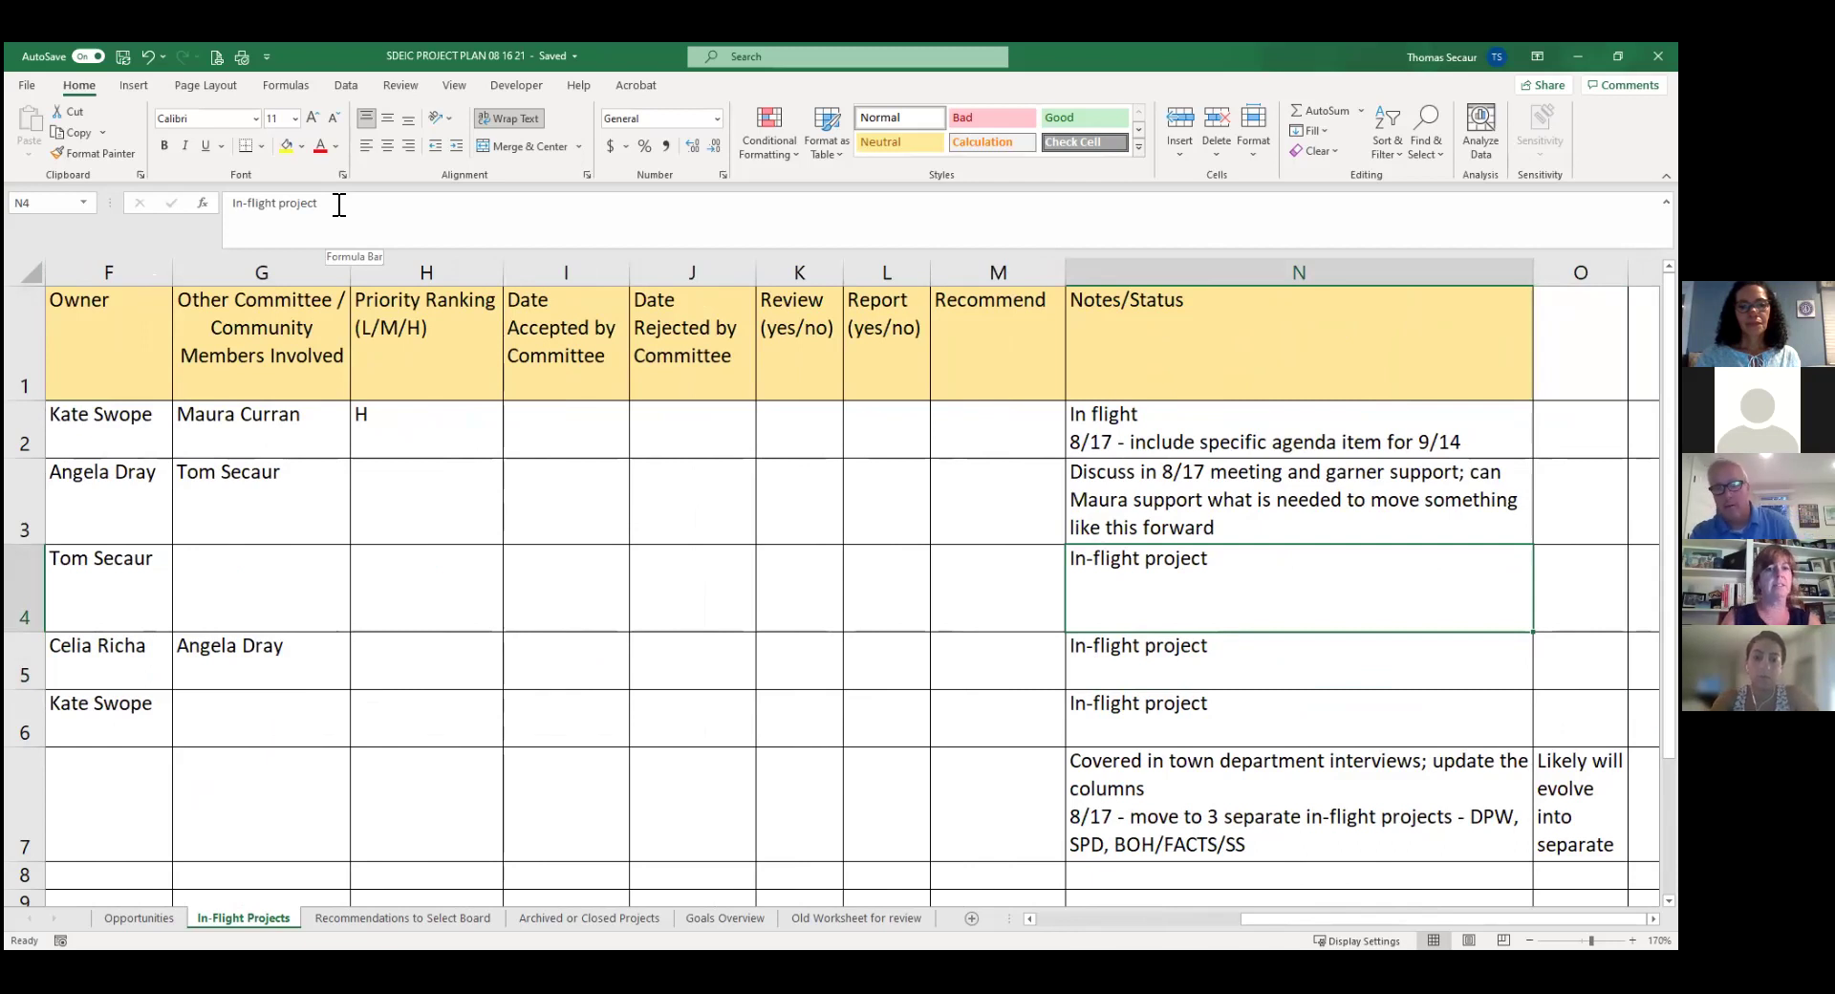
Replace project 12's note with '8/17 - will be added to agenda for SPD meeting'.
key("Left")
key("Left")
key("Left")
key("Left")
key("Left")
key("Left")
key("Left")
key("Left")
key("Left")
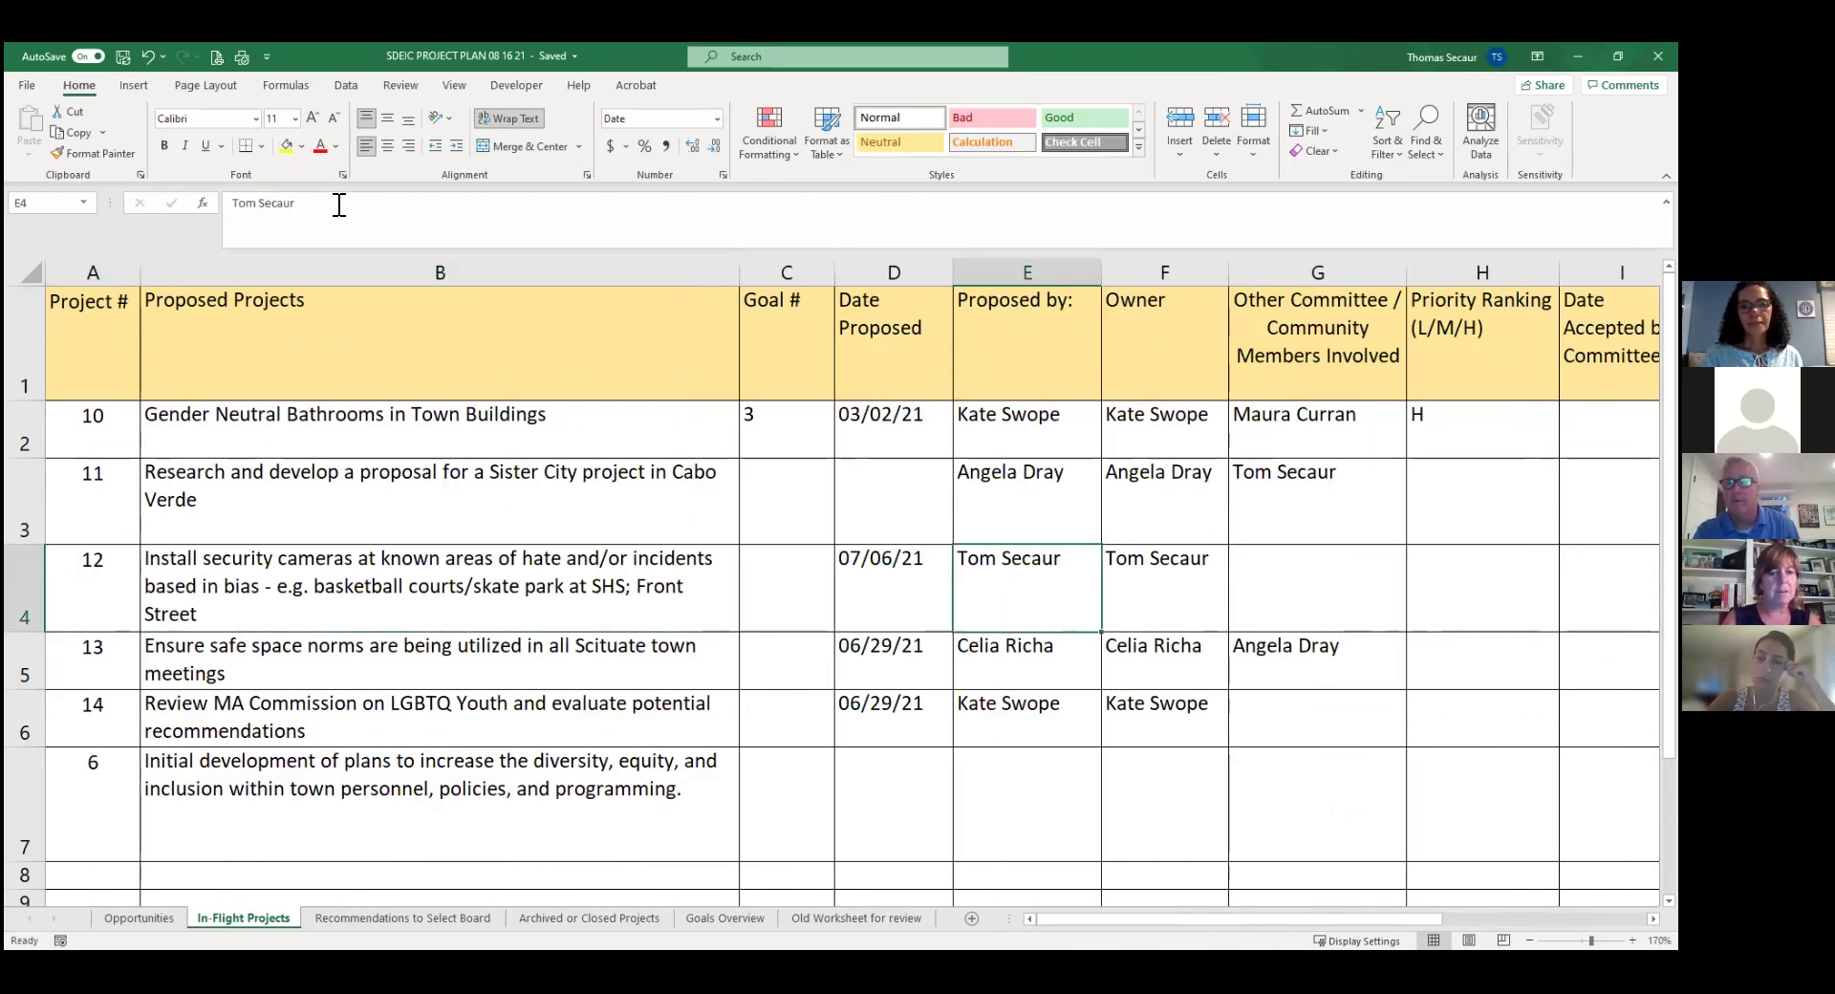
key("Right")
key("Right")
key("Right")
key("Right")
key("Right")
key("Right")
key("Right")
key("Right")
key("Right")
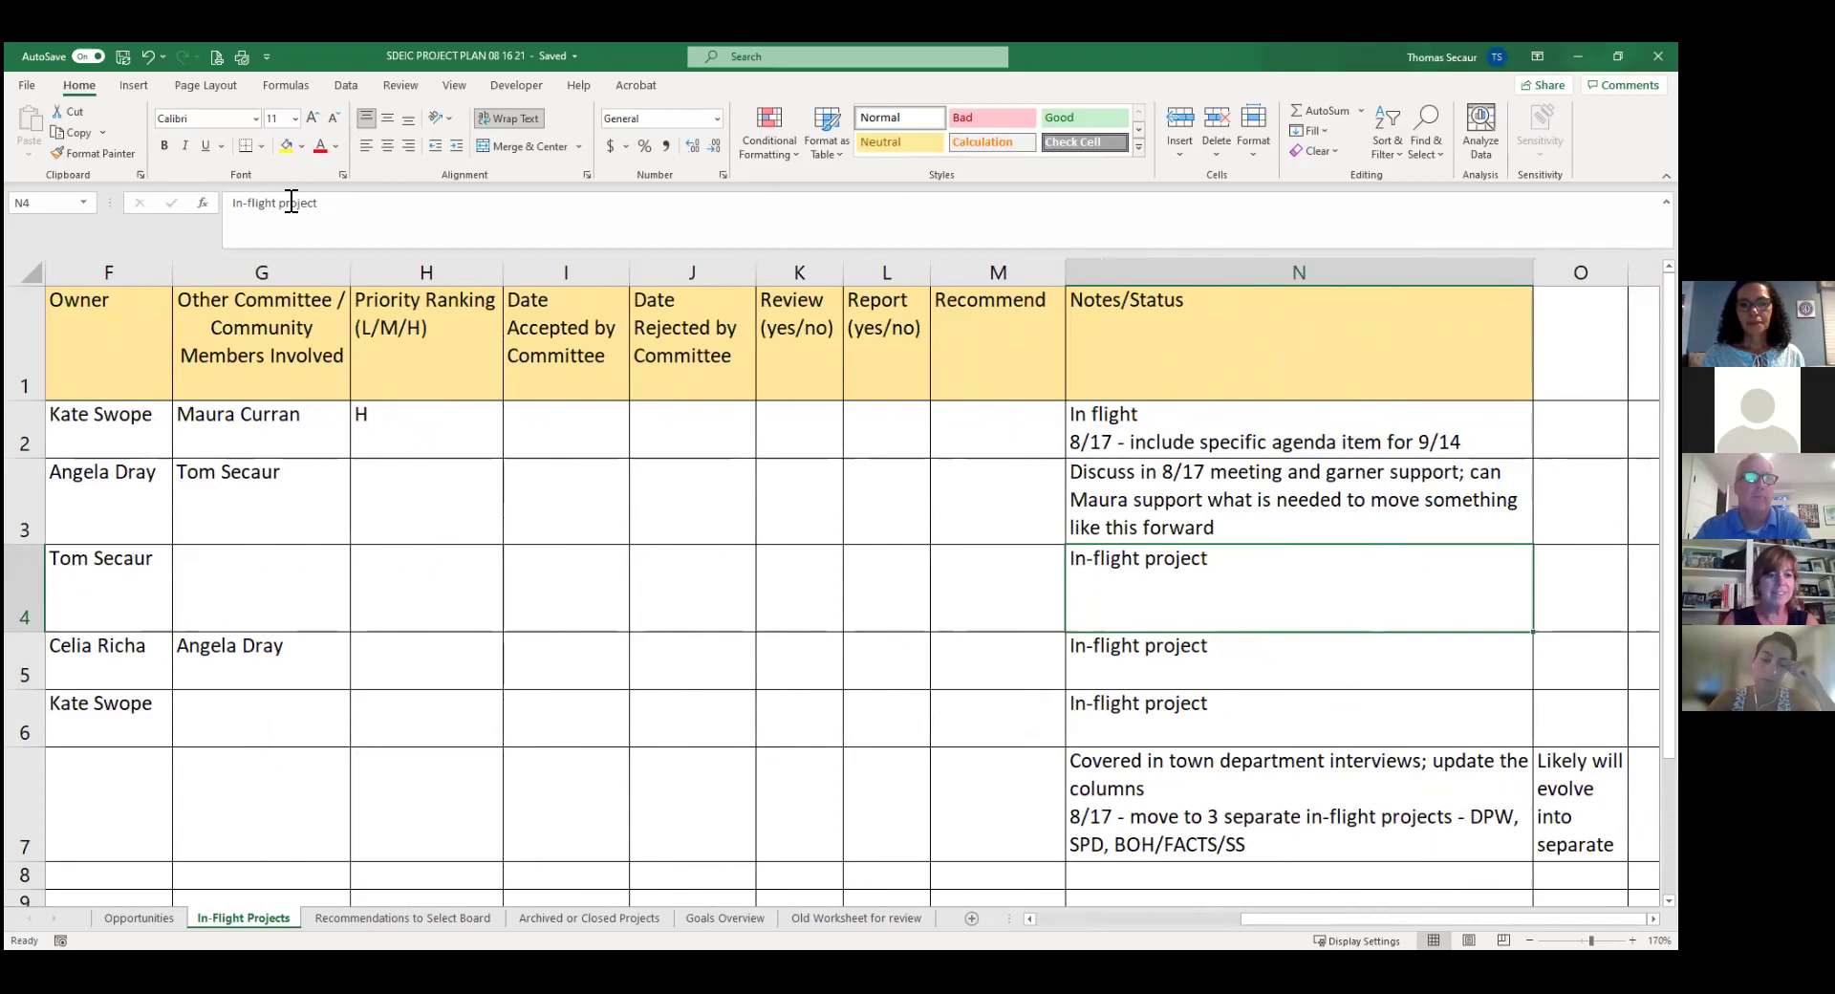
left_click(345, 208)
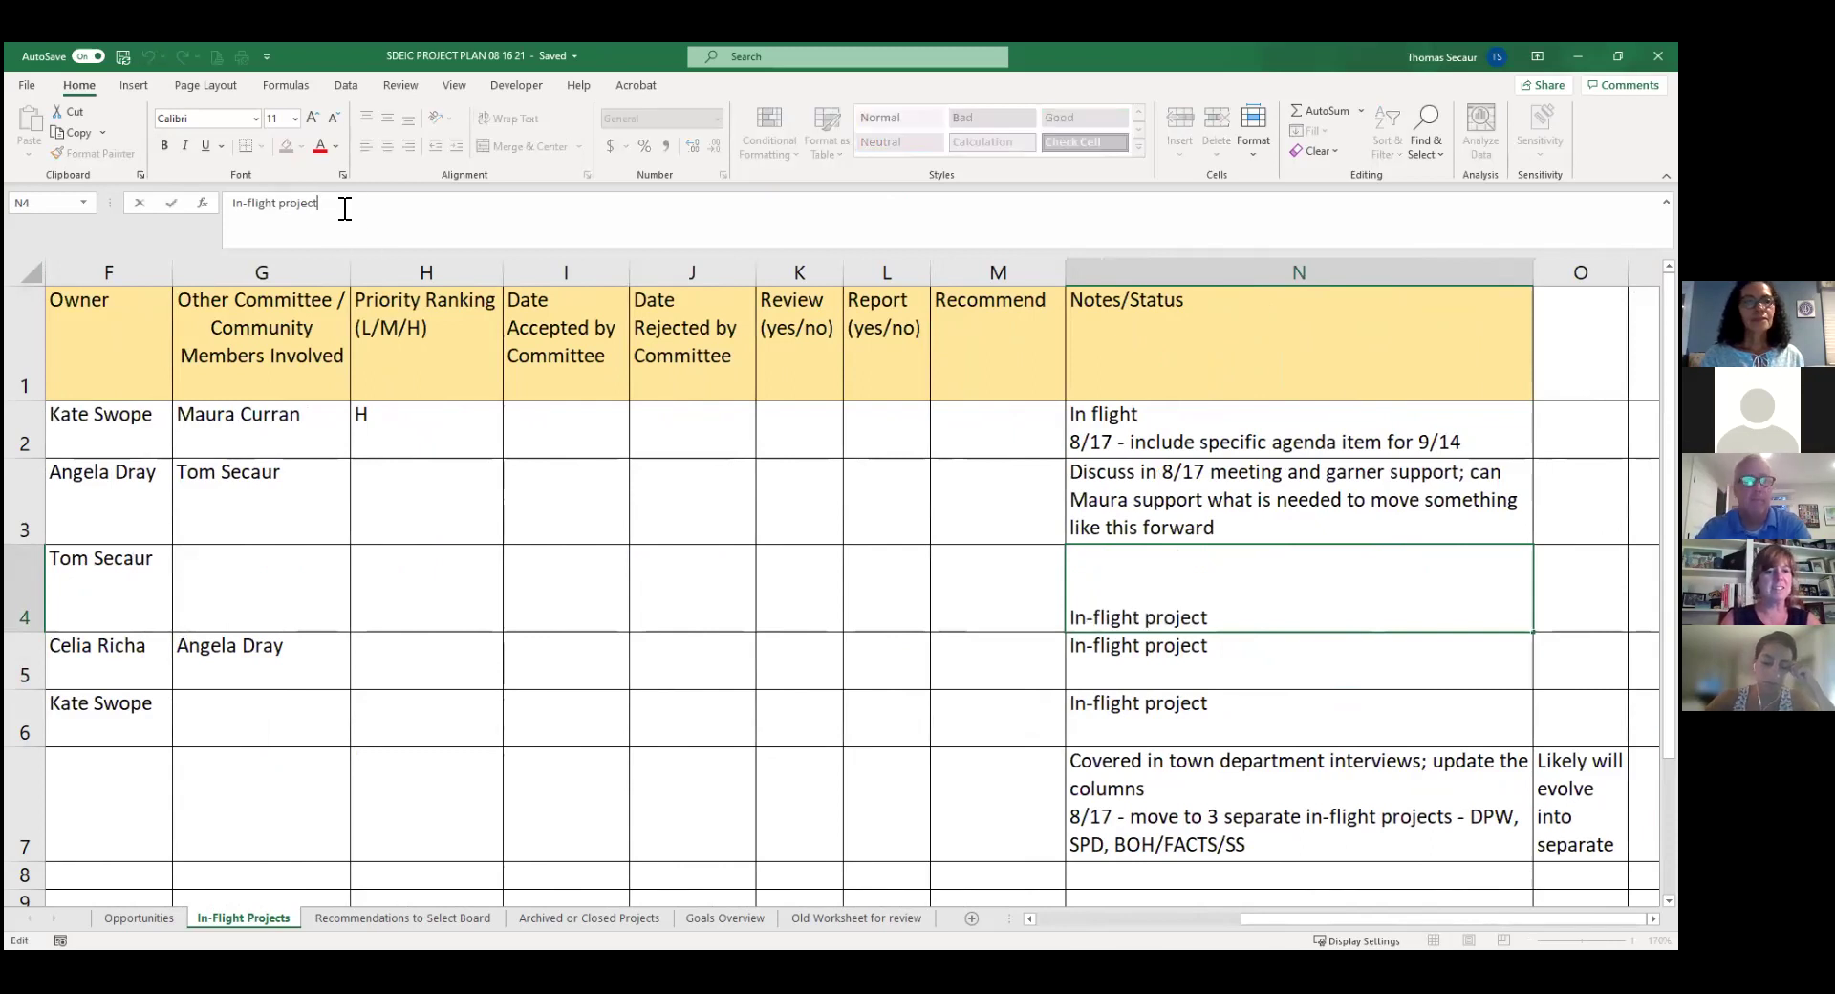
key("shift+Home")
type("9")
key("BackSpace")
type("8/17 -")
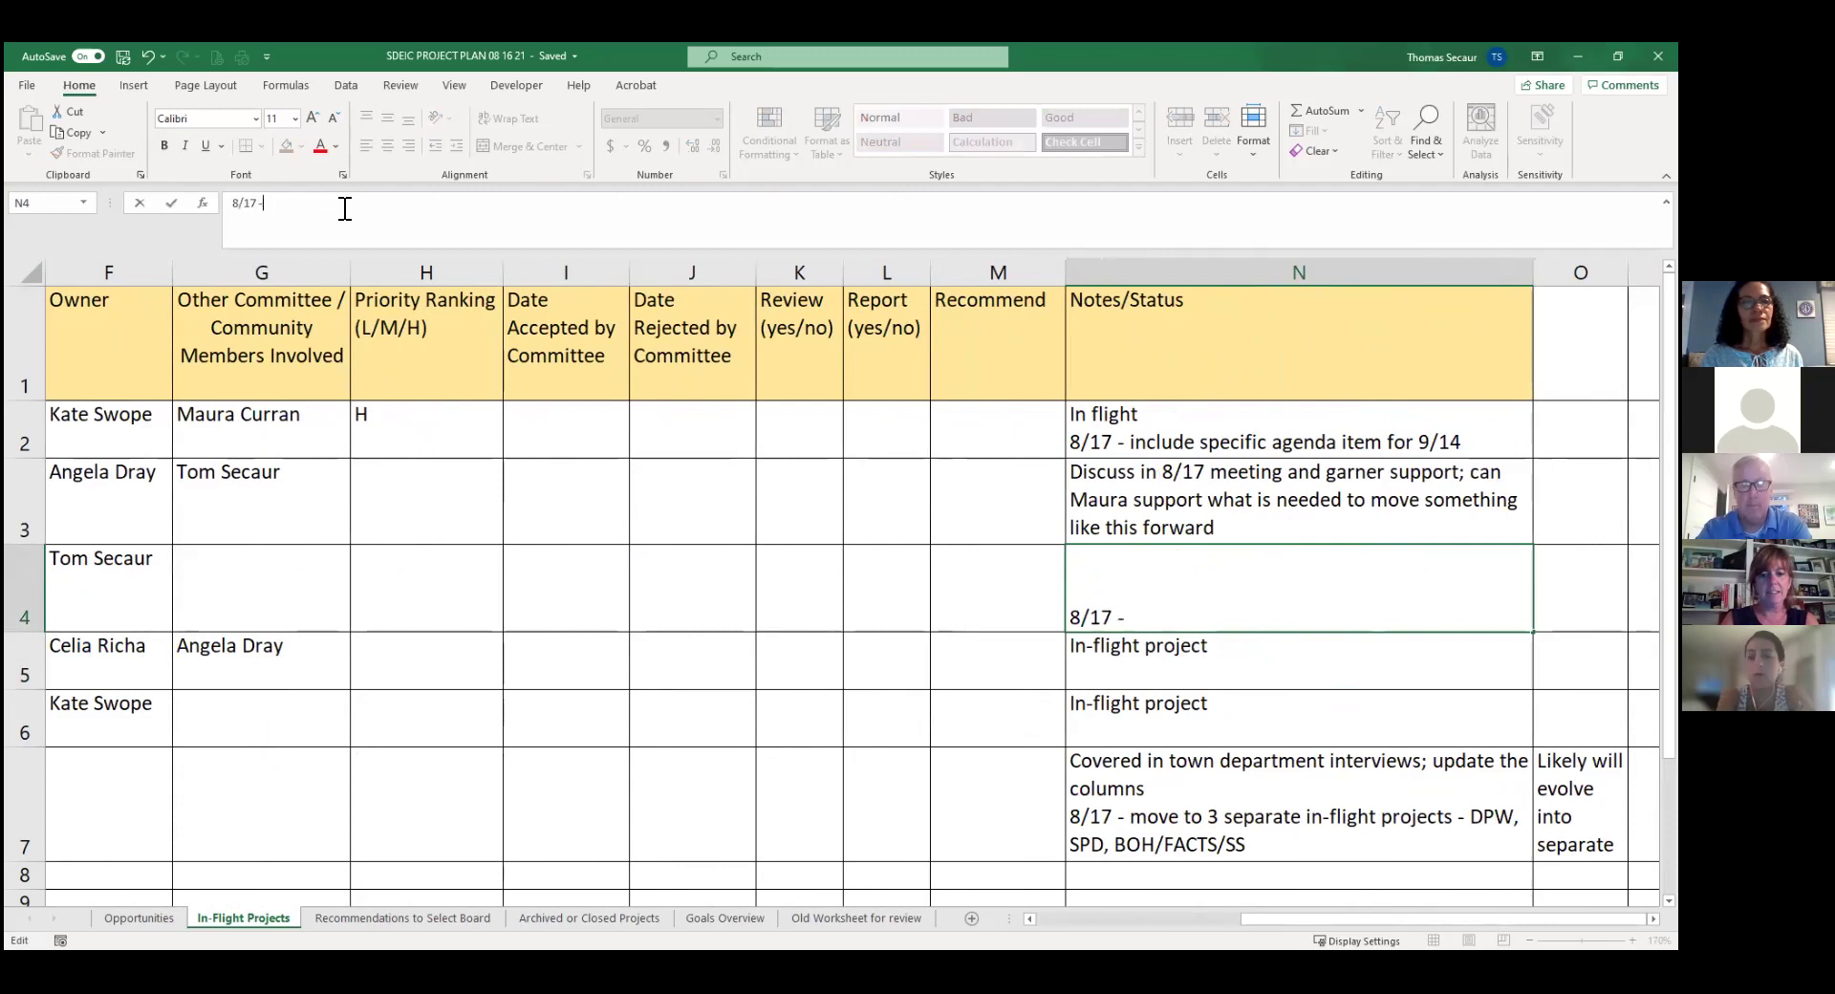
type(" will be add")
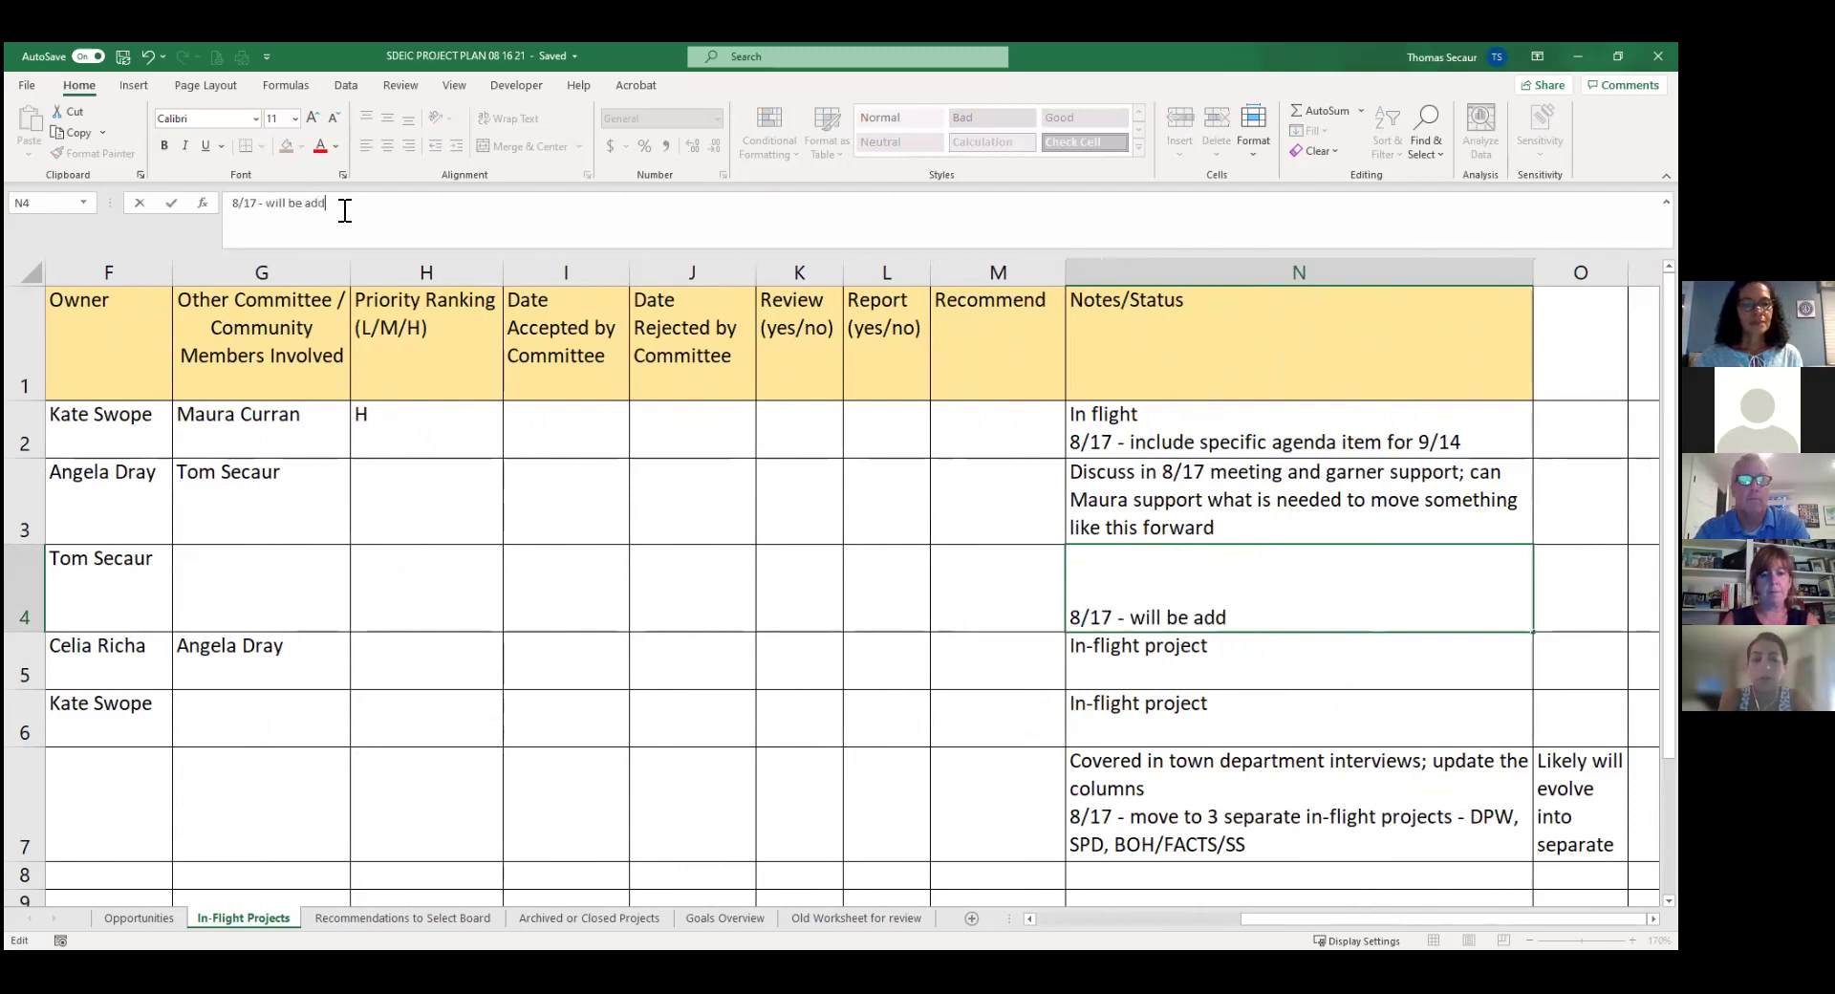
type("ed to agend")
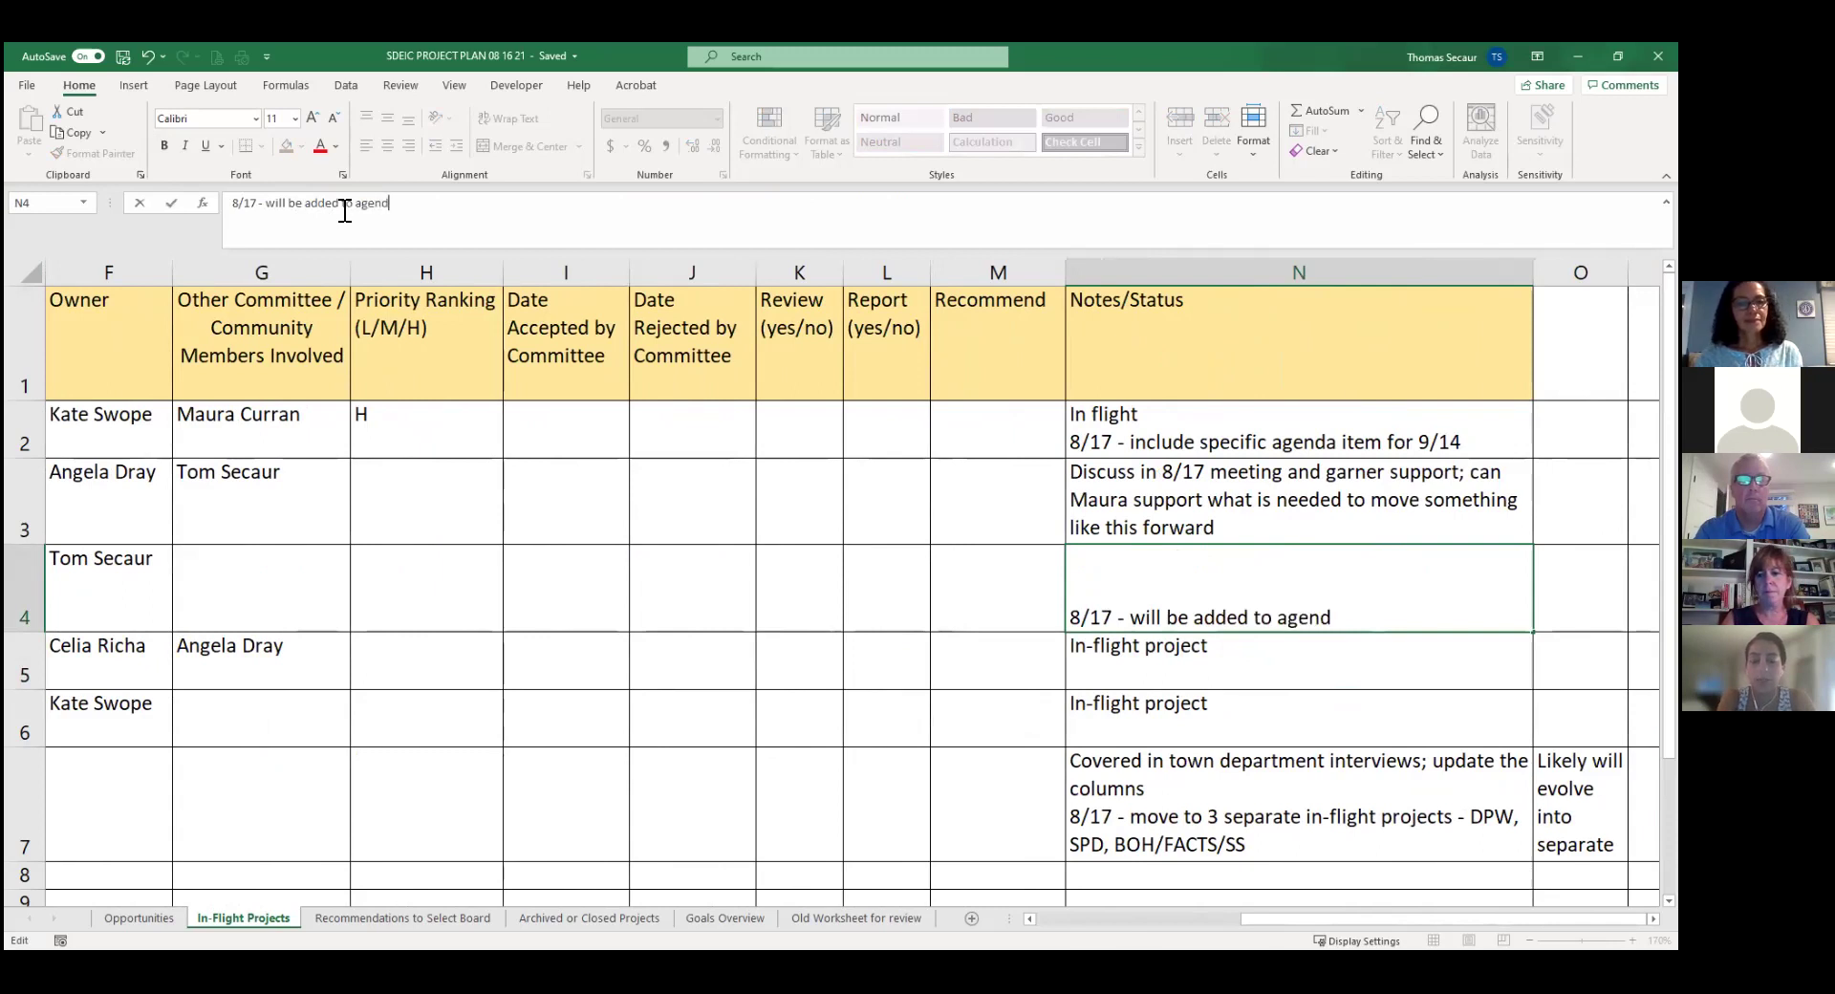
type("a for SPD")
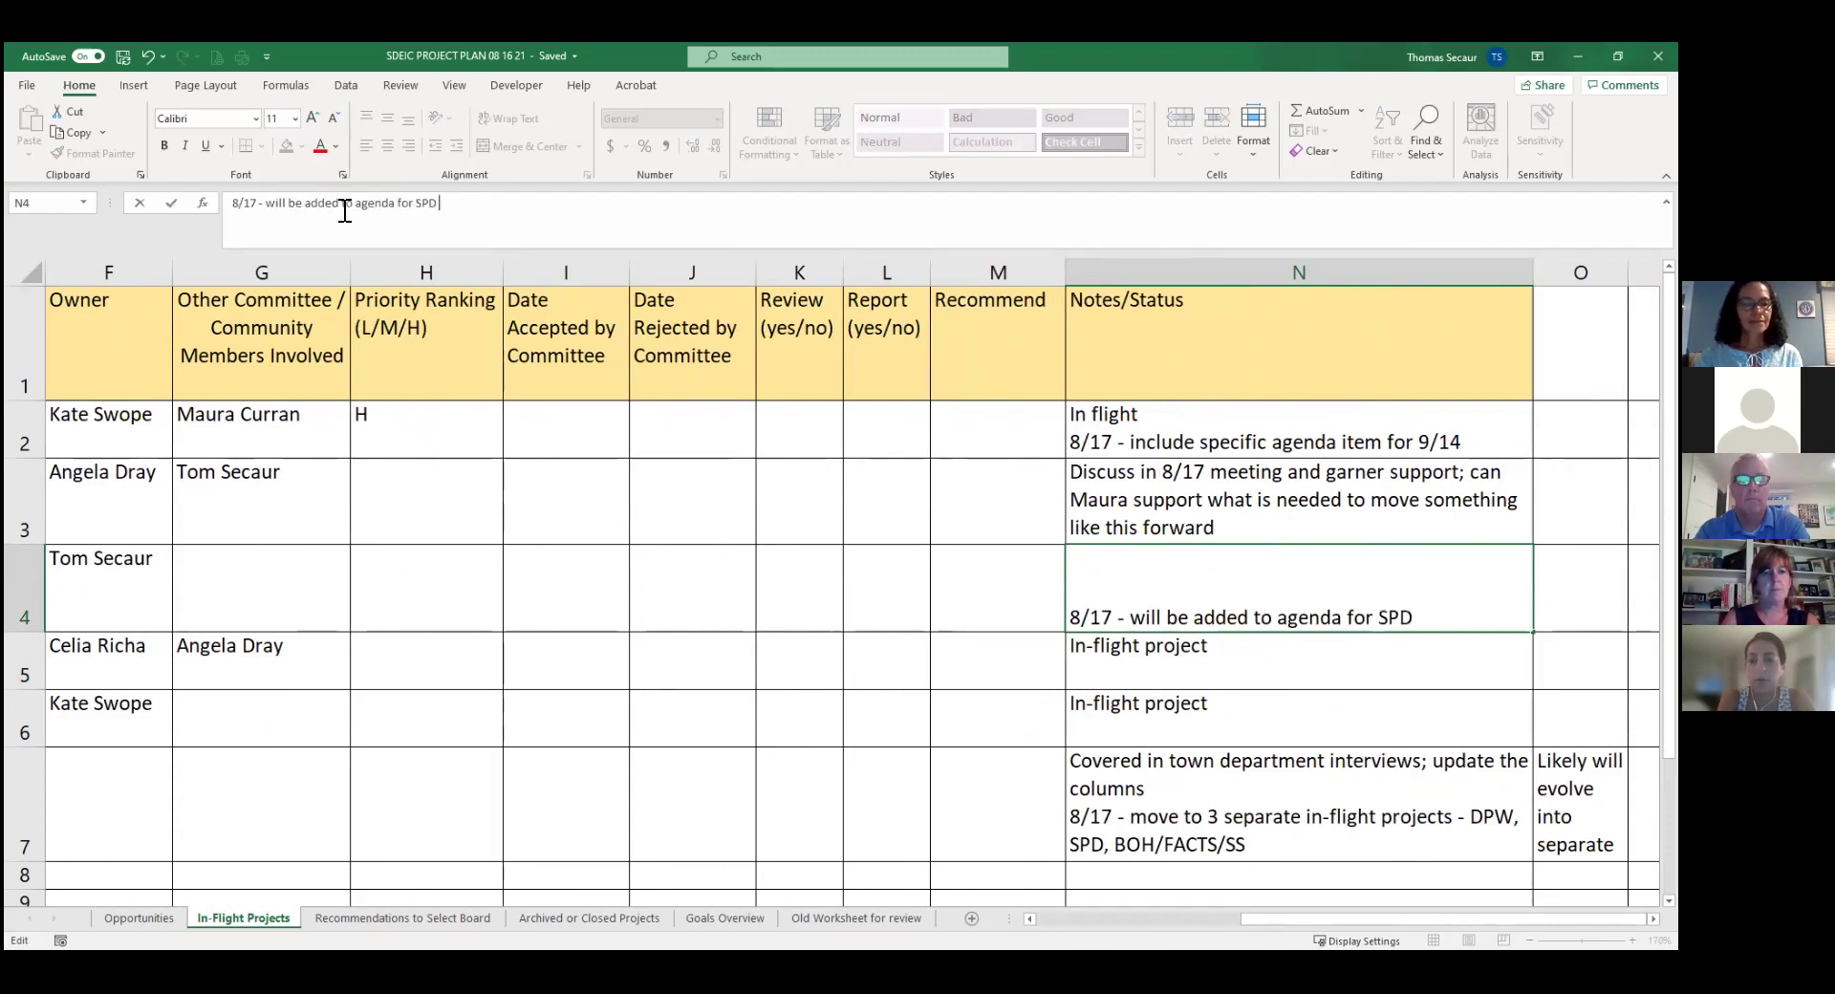
type(" meeting")
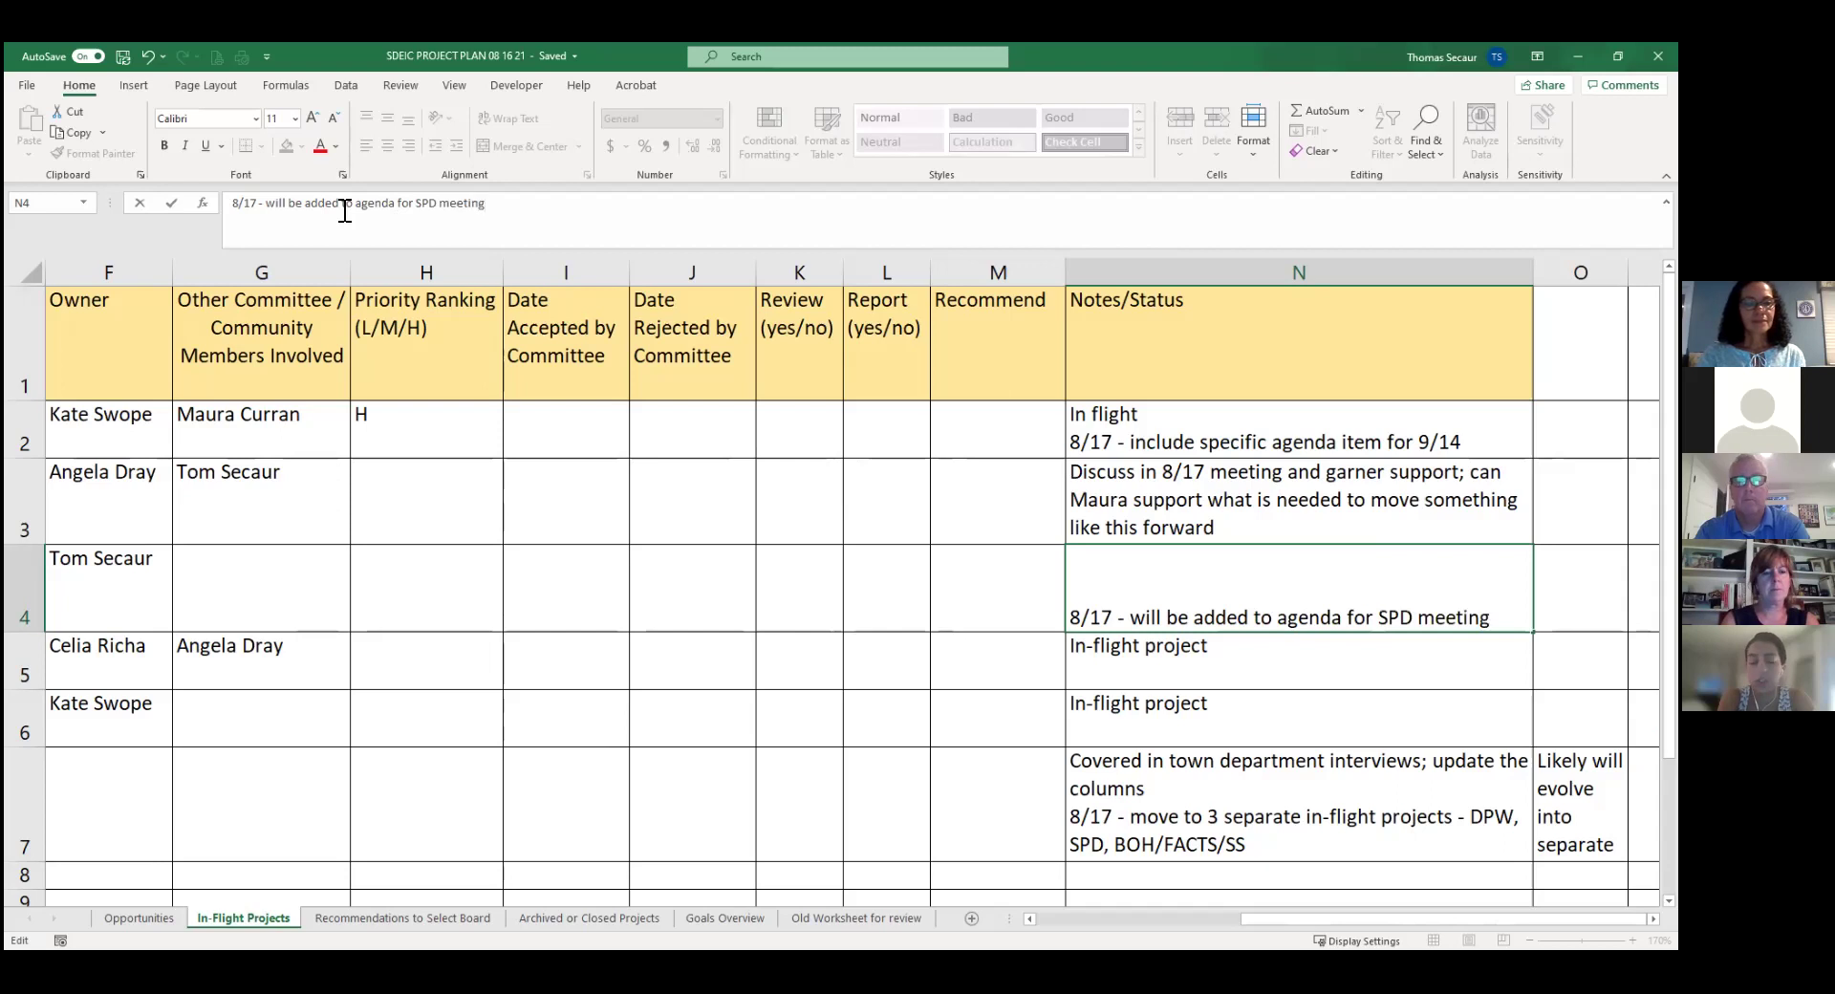
type(";")
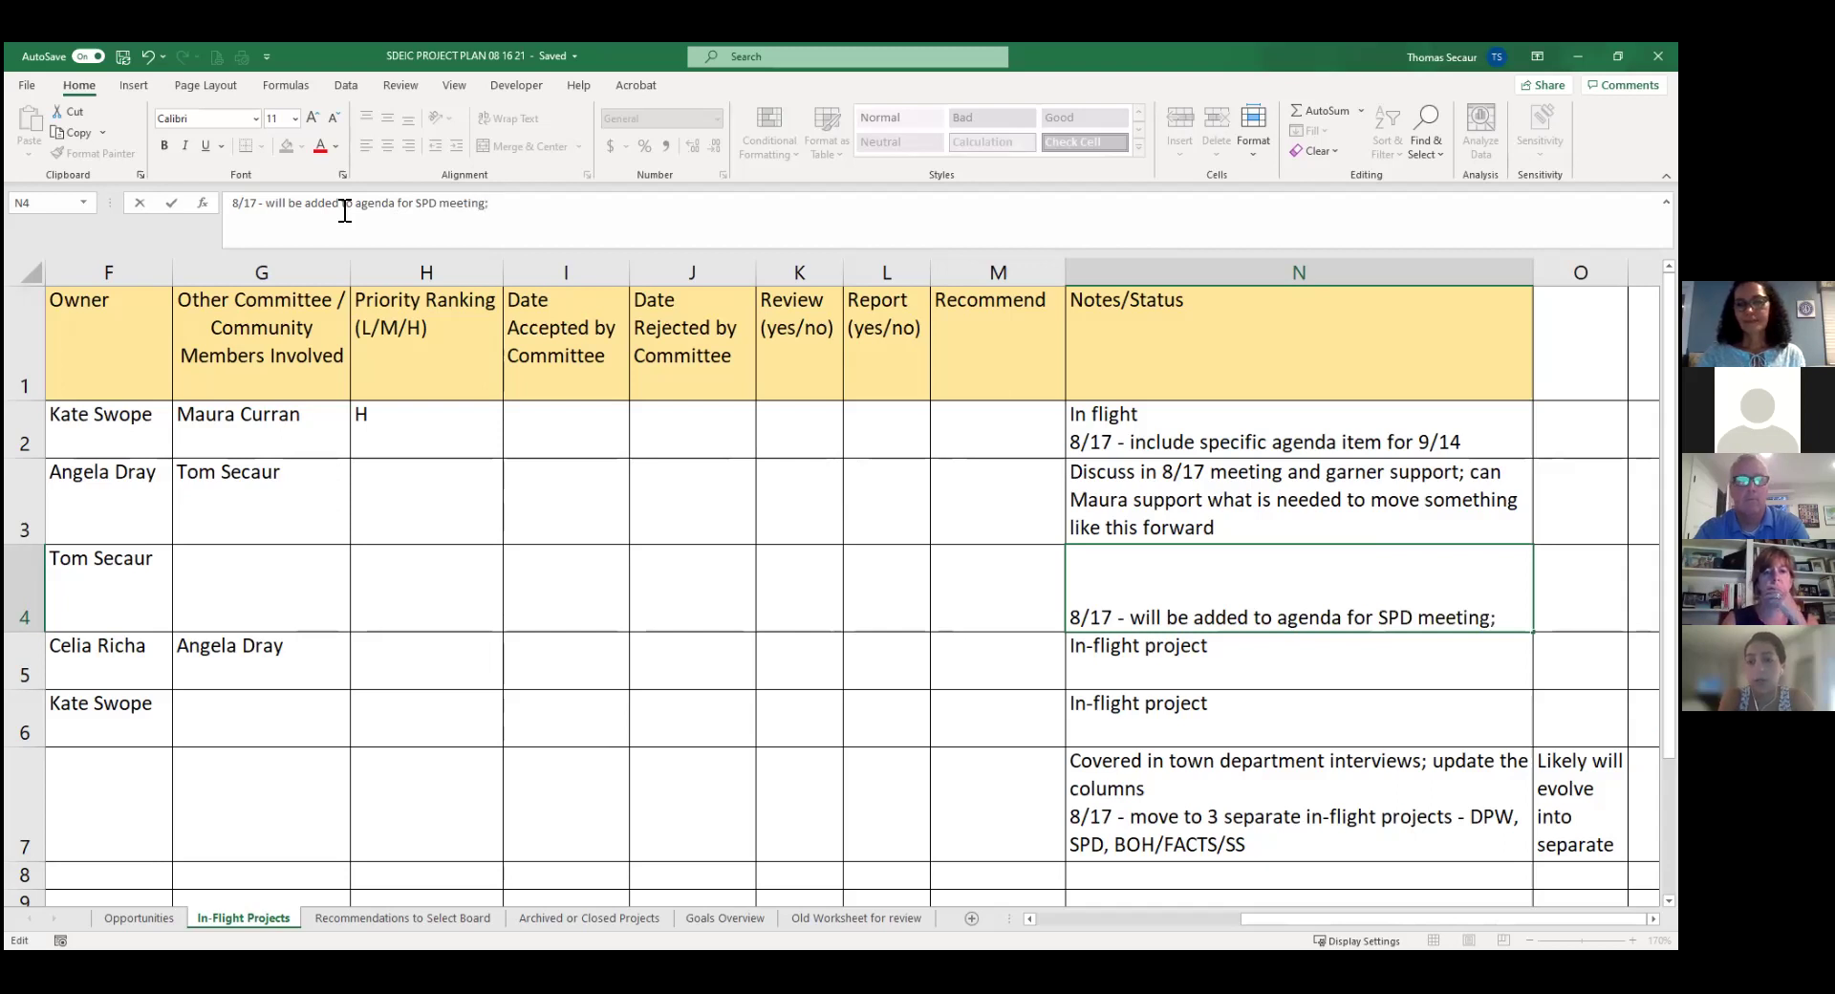
key("BackSpace")
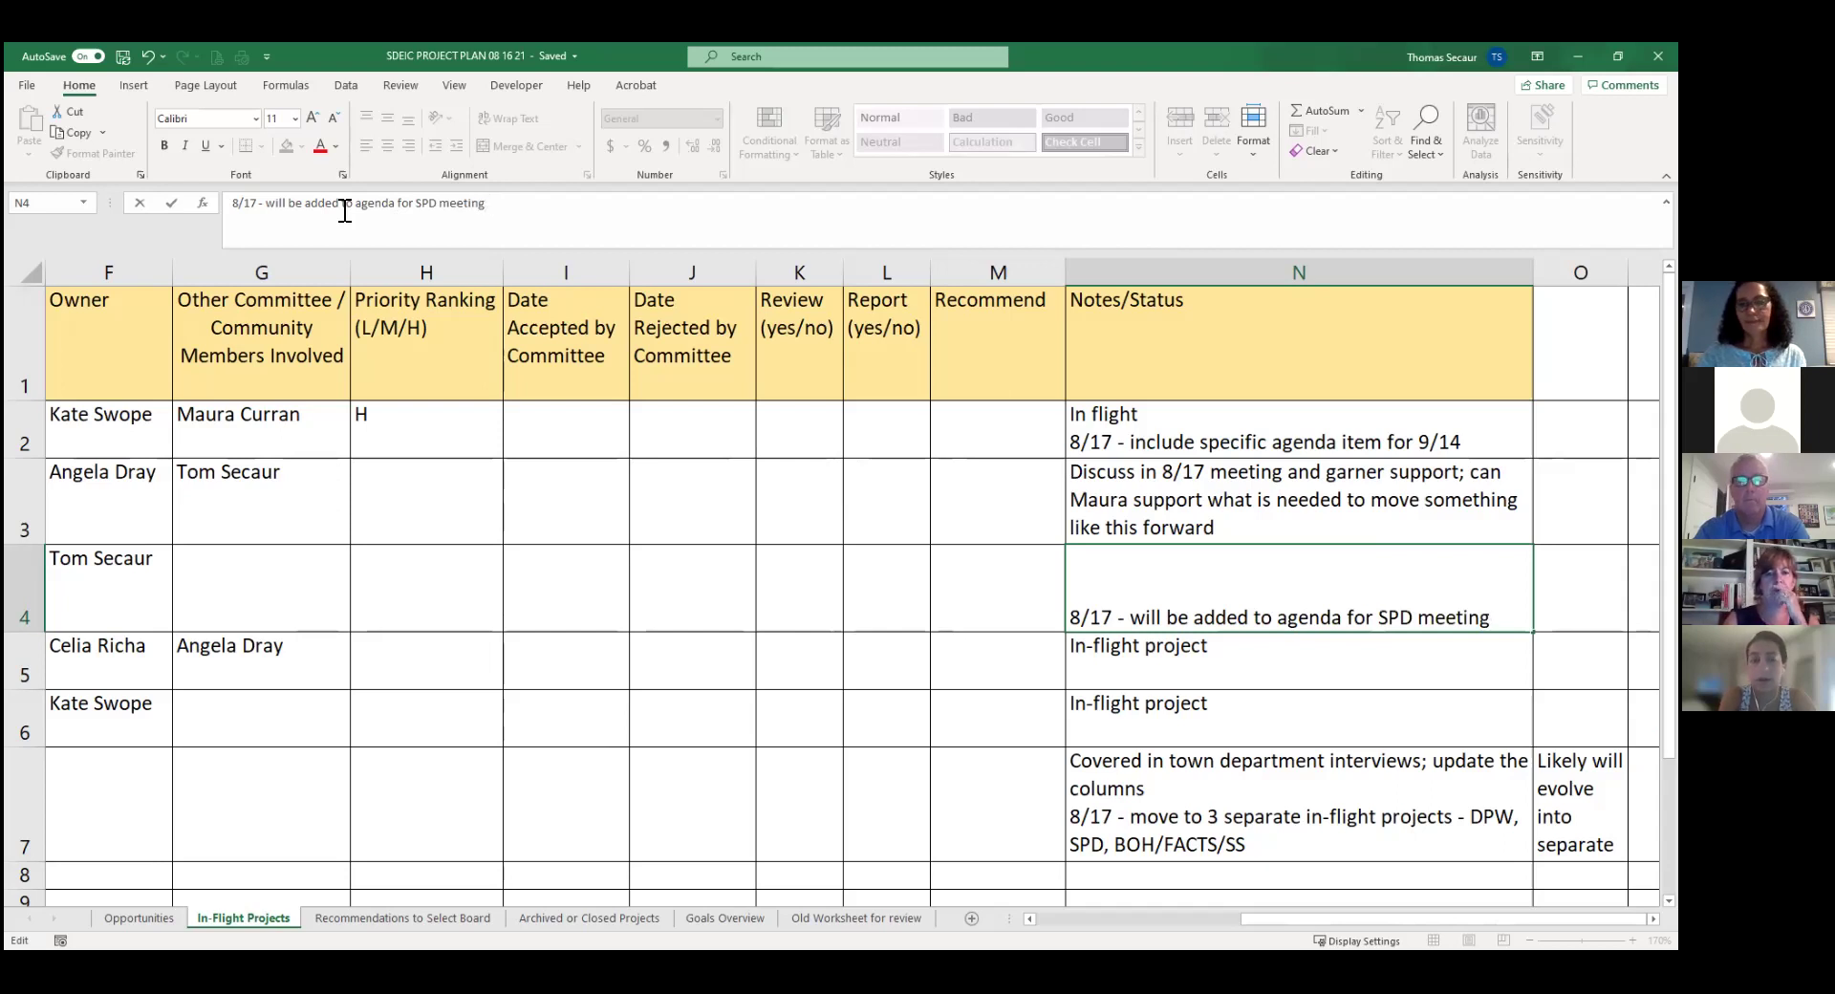
key("Return")
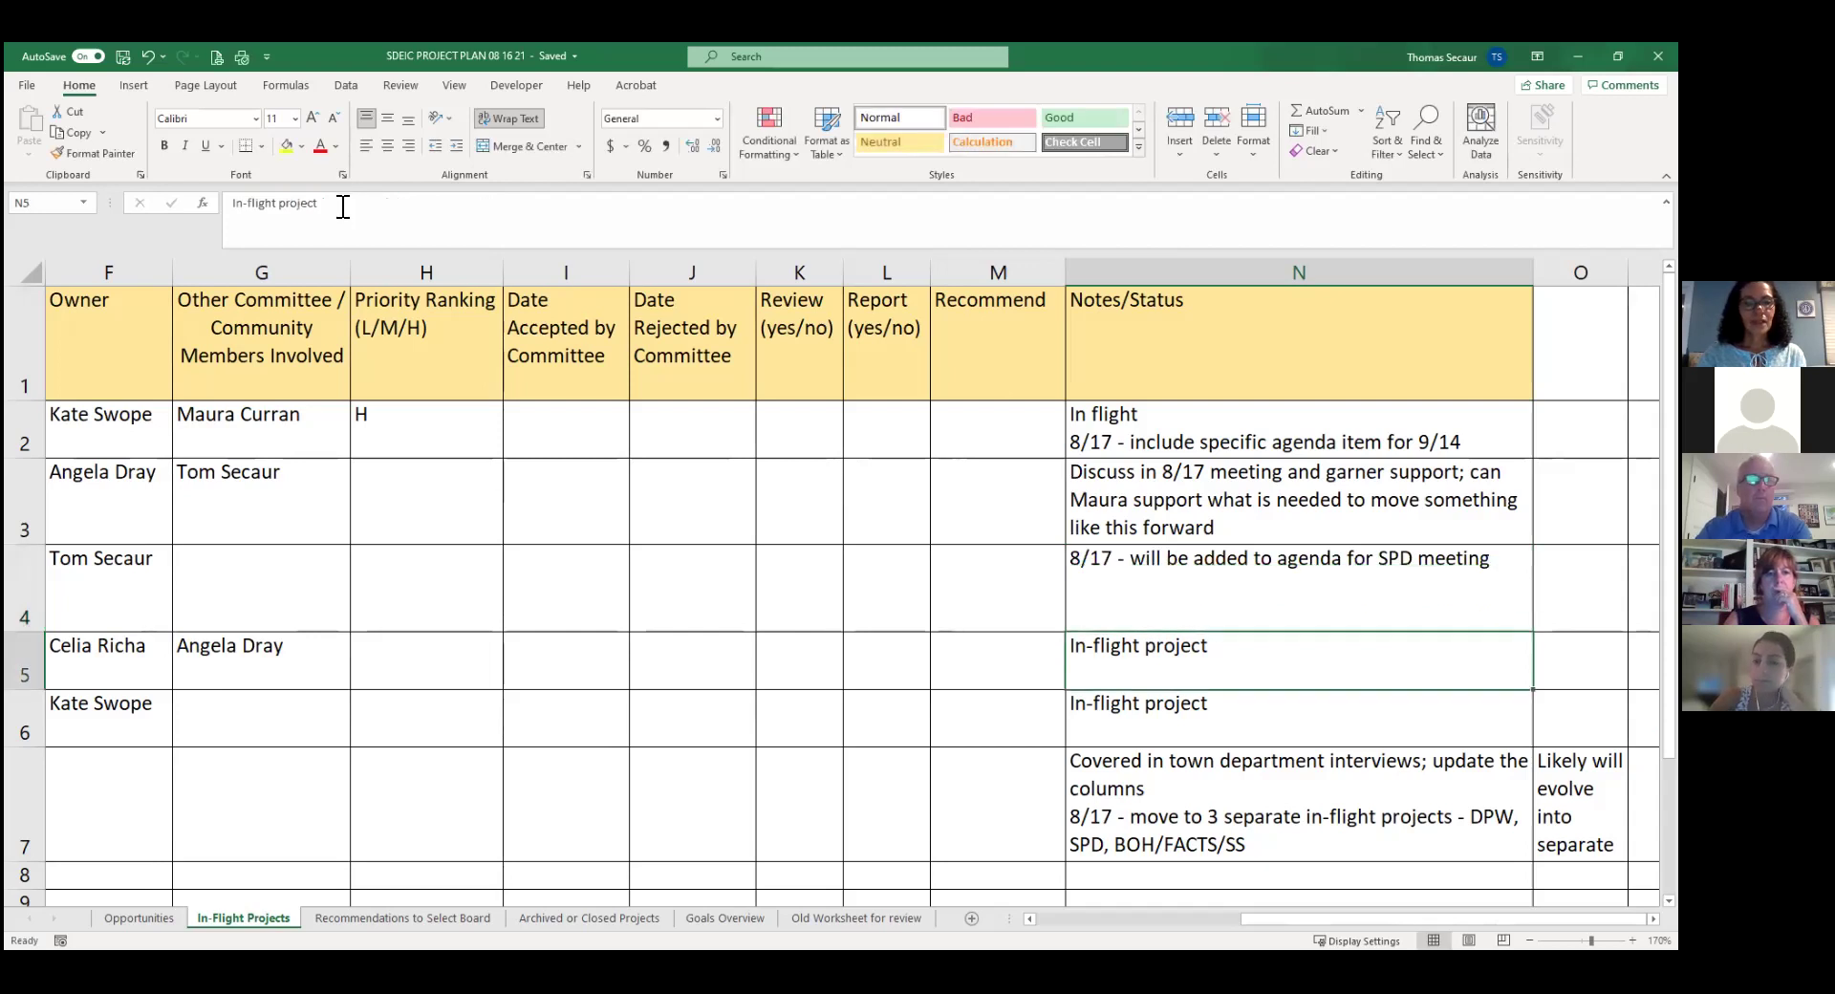
Replace project 13's note with '8/17 - draft will be shared in 9/14 meeting'.
left_click(341, 206)
key("BackSpace")
key("BackSpace")
key("BackSpace")
key("BackSpace")
key("BackSpace")
key("BackSpace")
key("BackSpace")
key("BackSpace")
key("BackSpace")
key("BackSpace")
key("BackSpace")
key("BackSpace")
key("BackSpace")
key("BackSpace")
key("BackSpace")
key("BackSpace")
key("BackSpace")
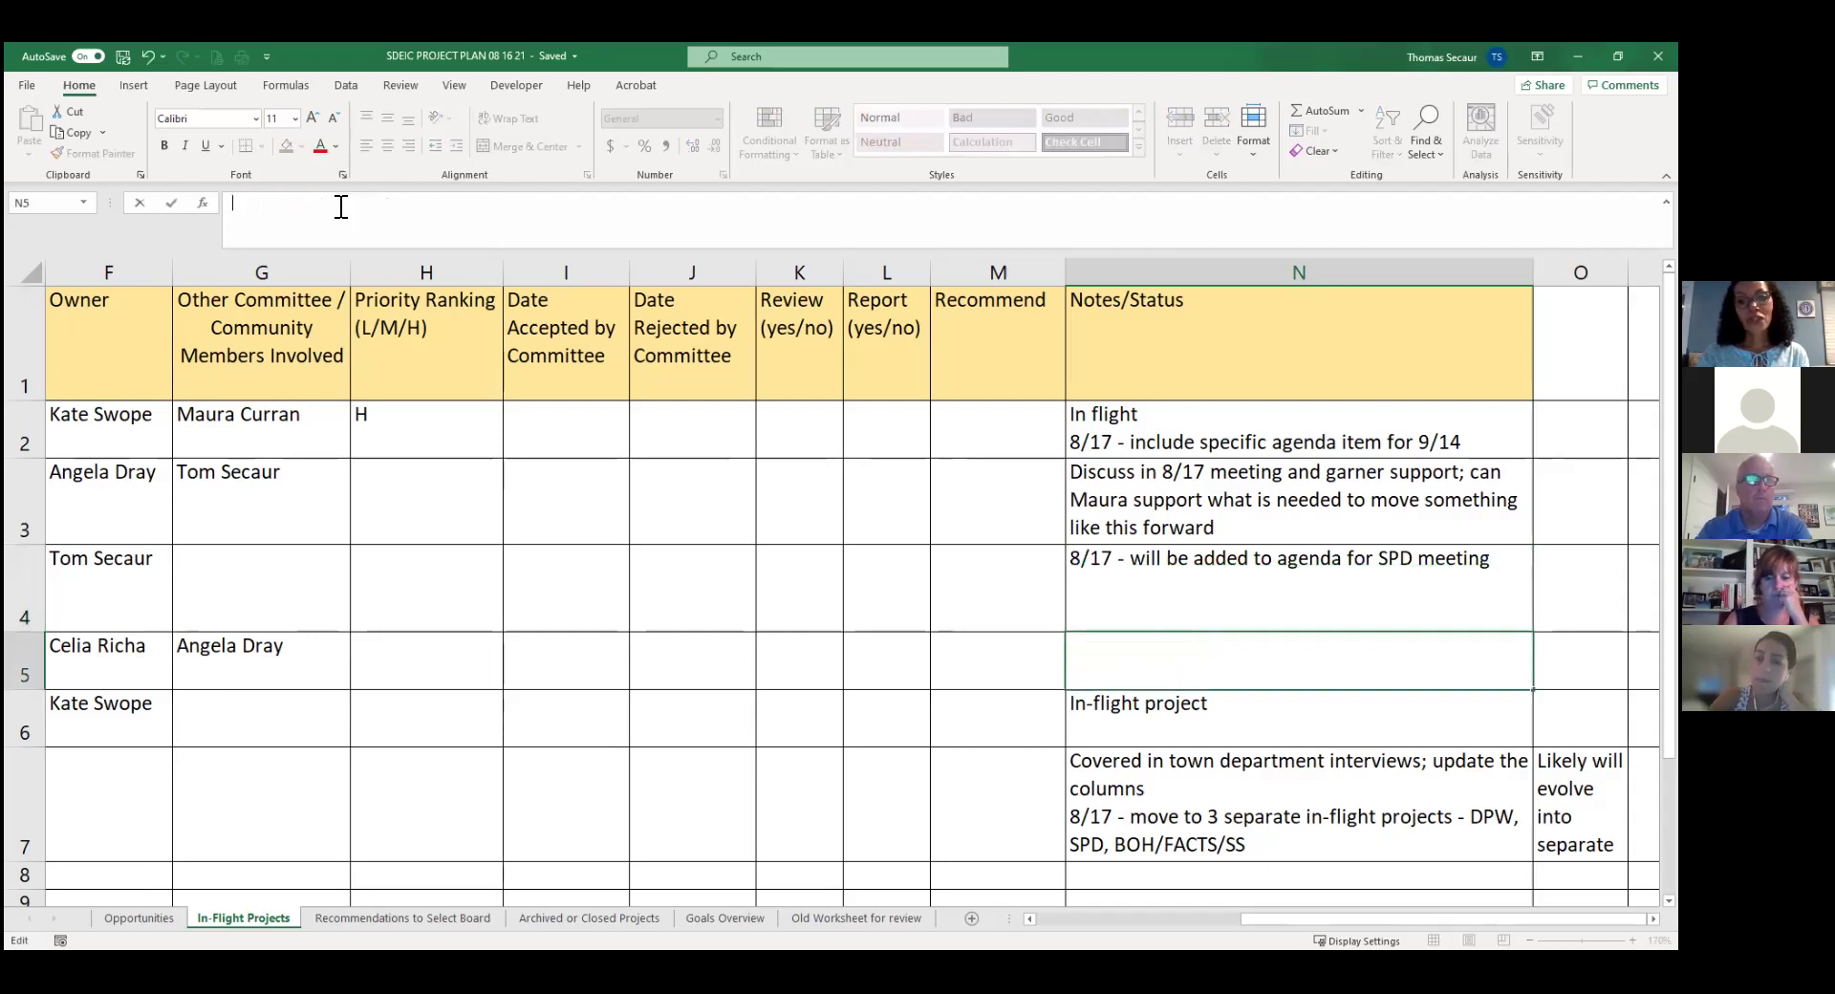
type("8/17")
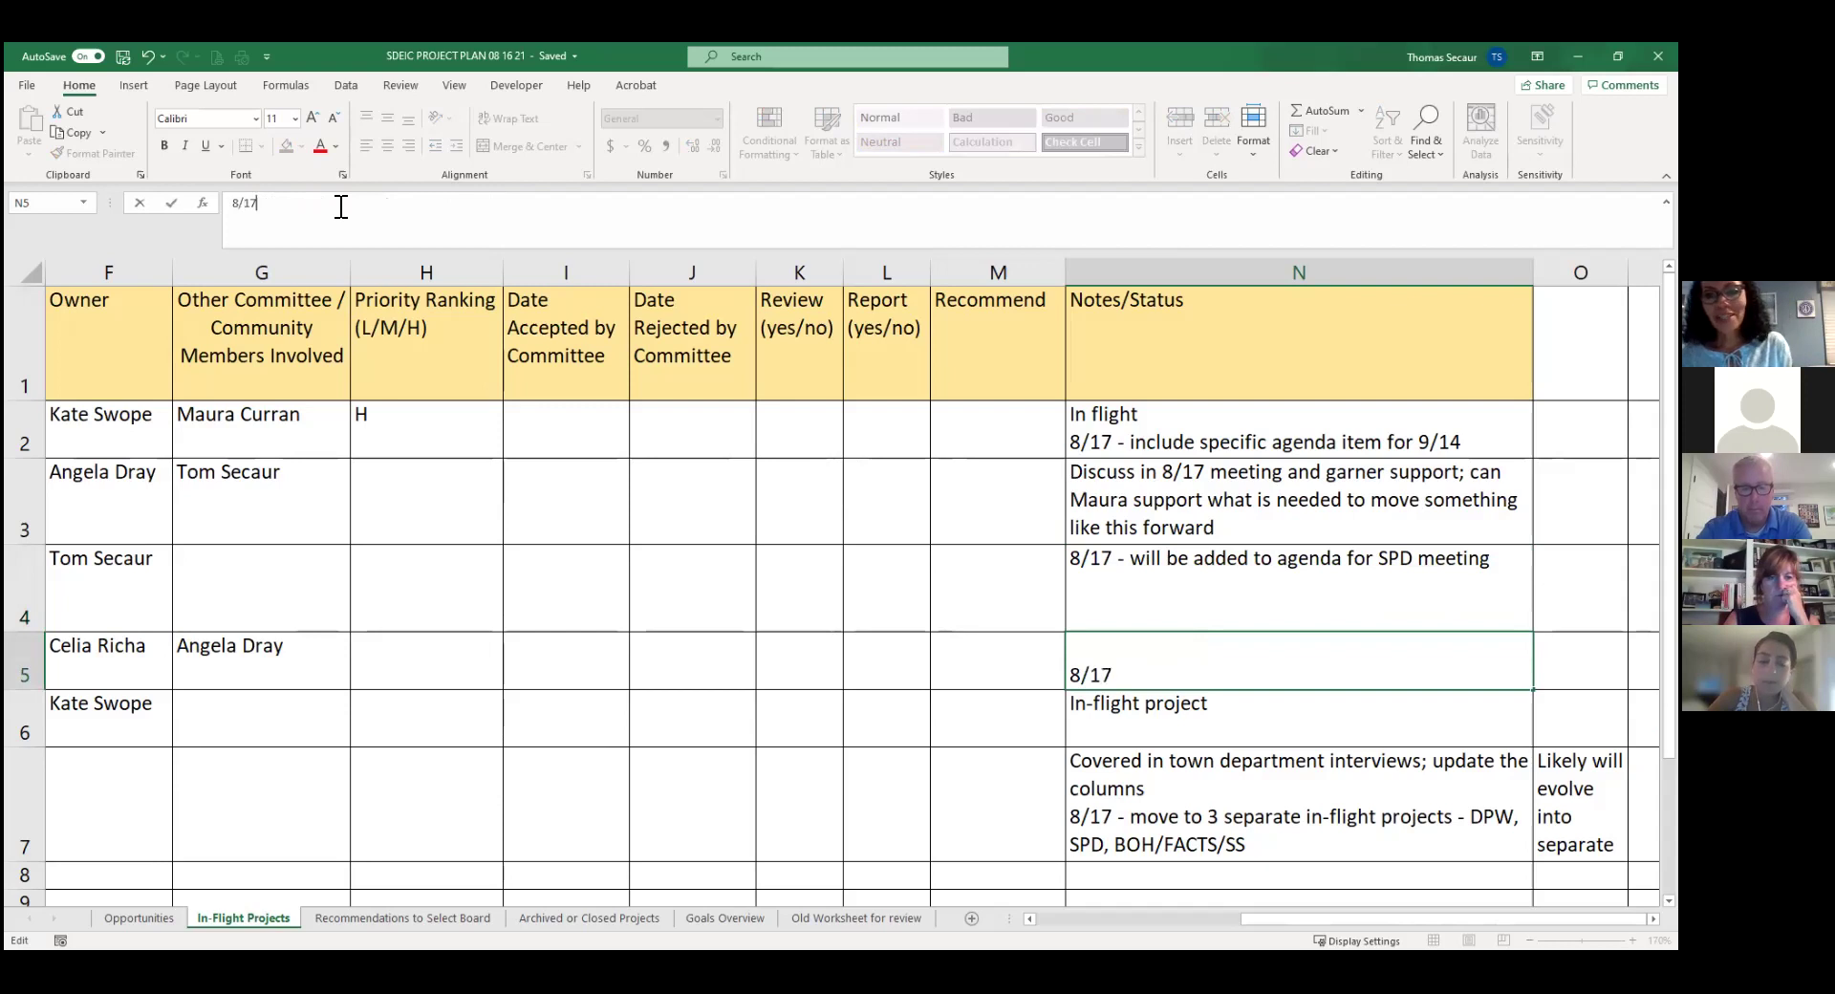
type(" - dr")
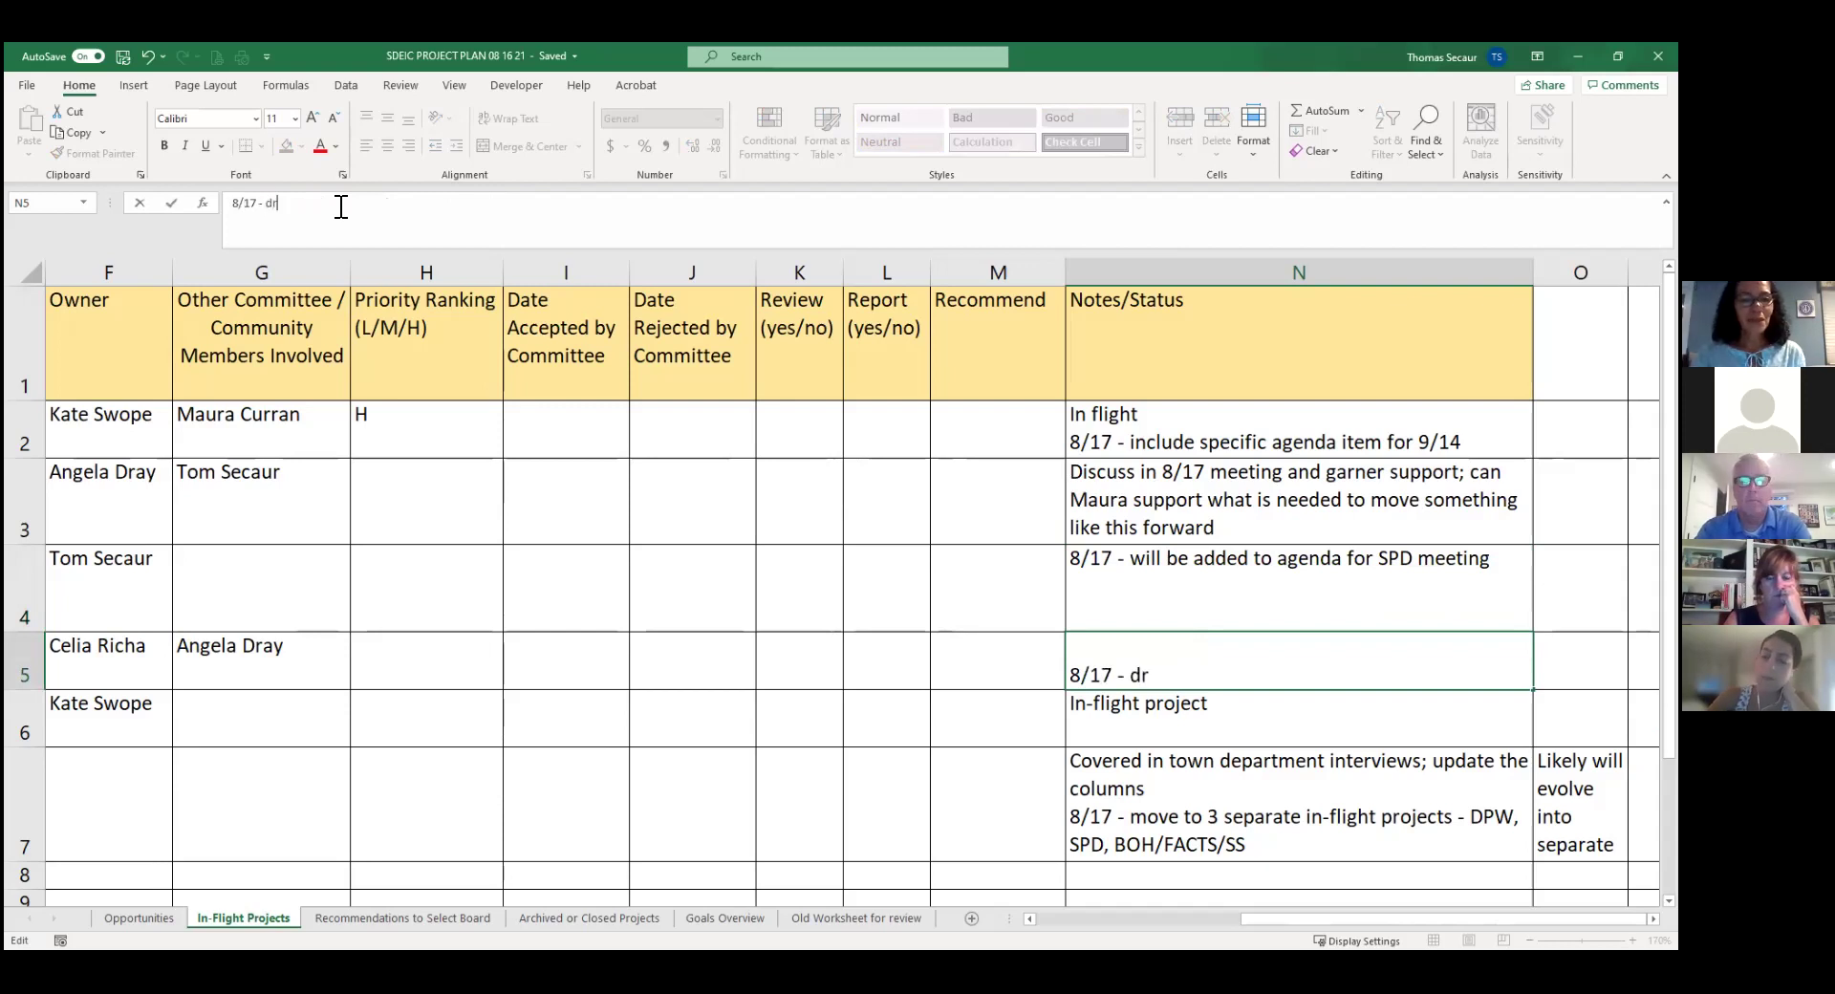
type("aft wil")
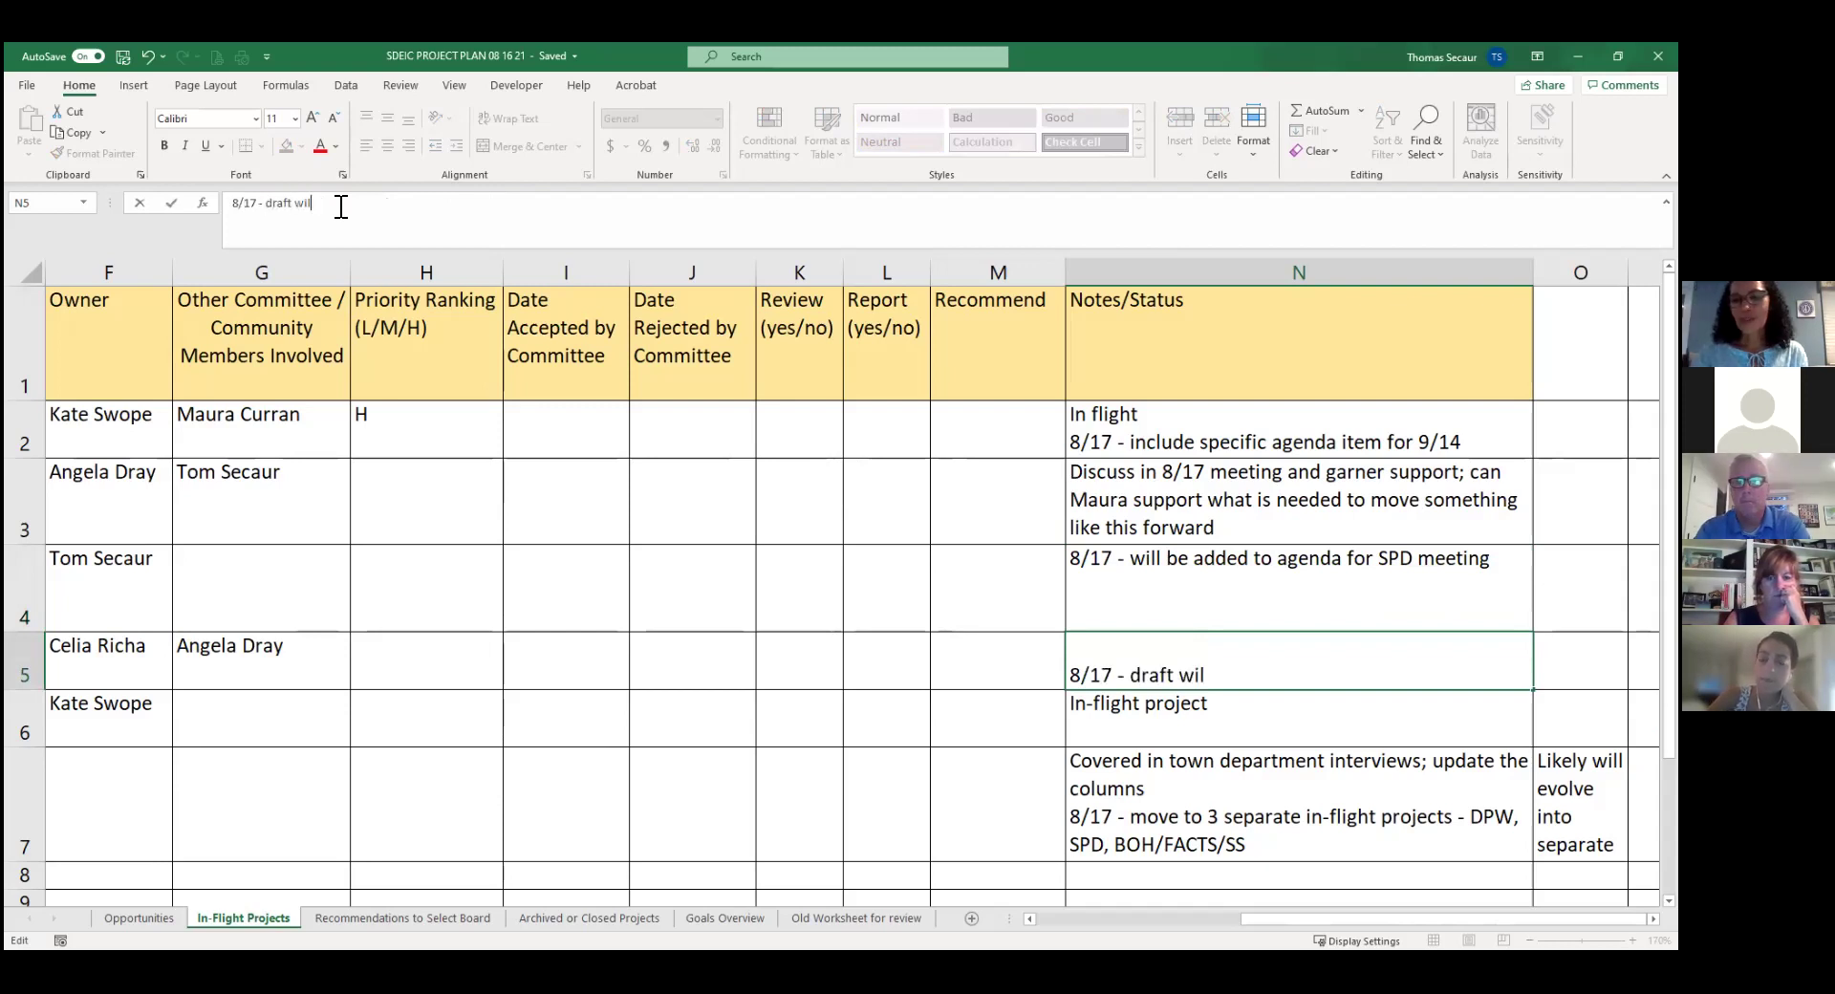
type("l be shared ")
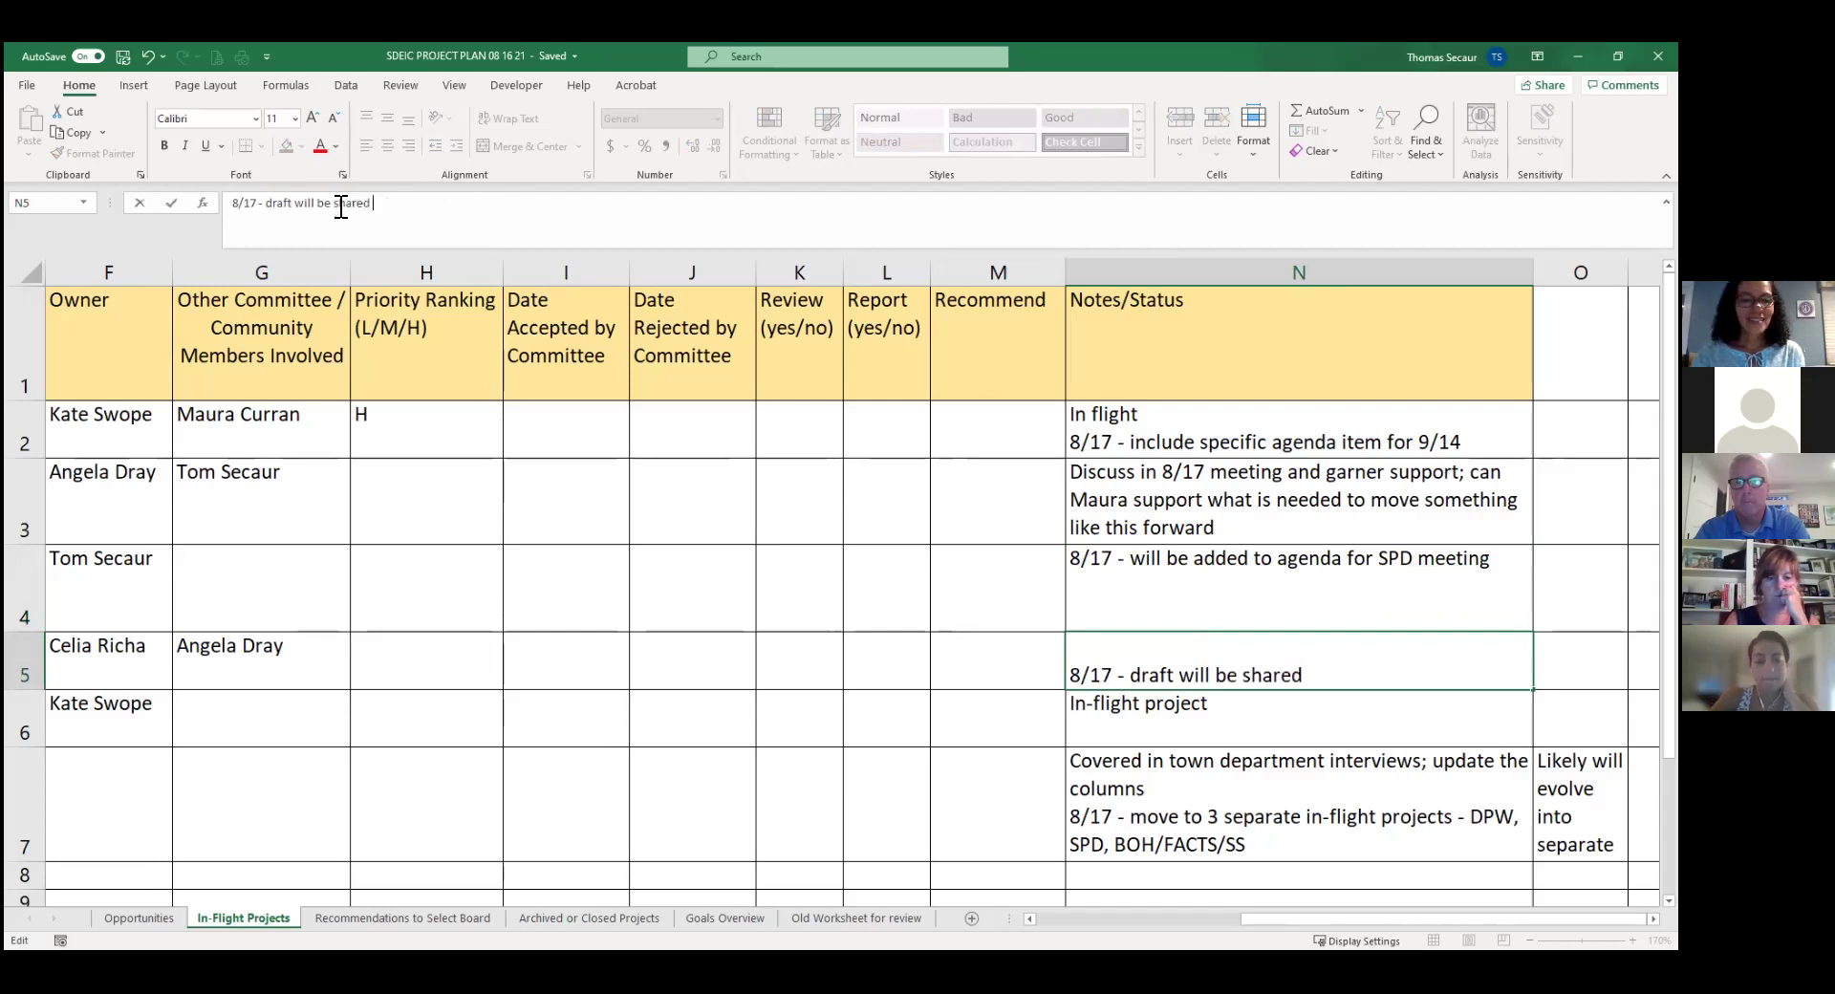
type("in 9/1")
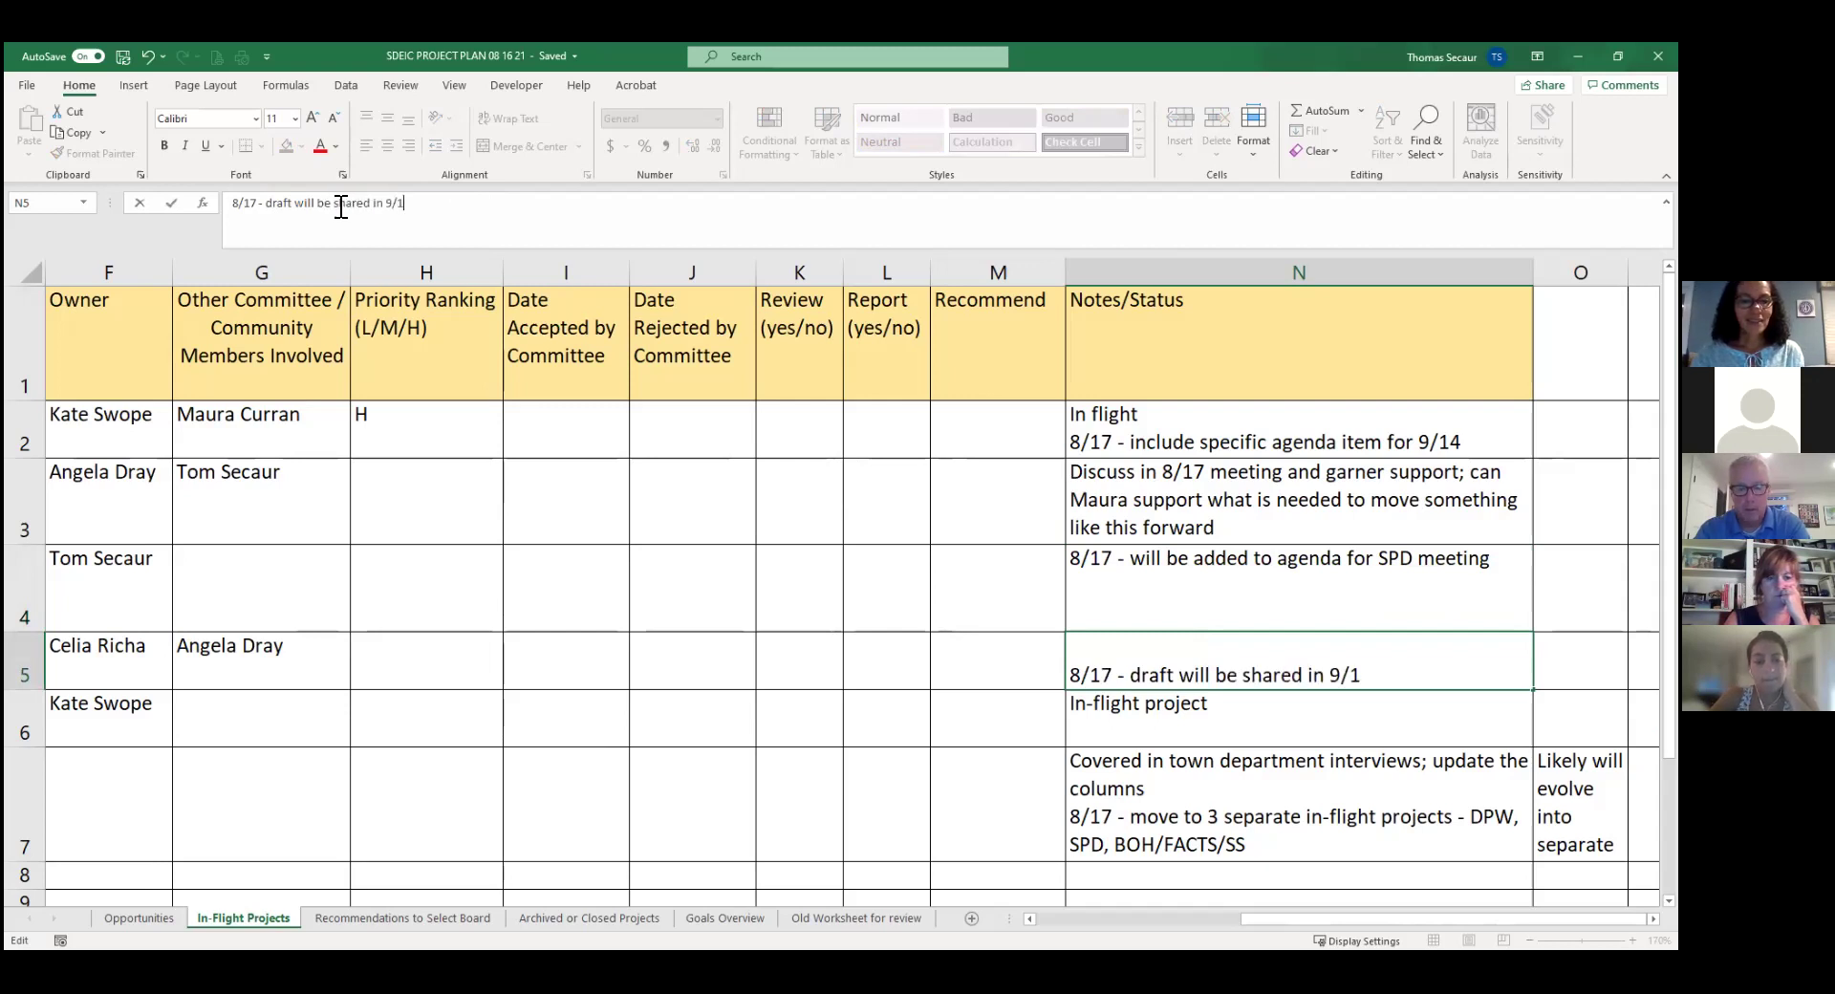
type("4 meeting")
key("Return")
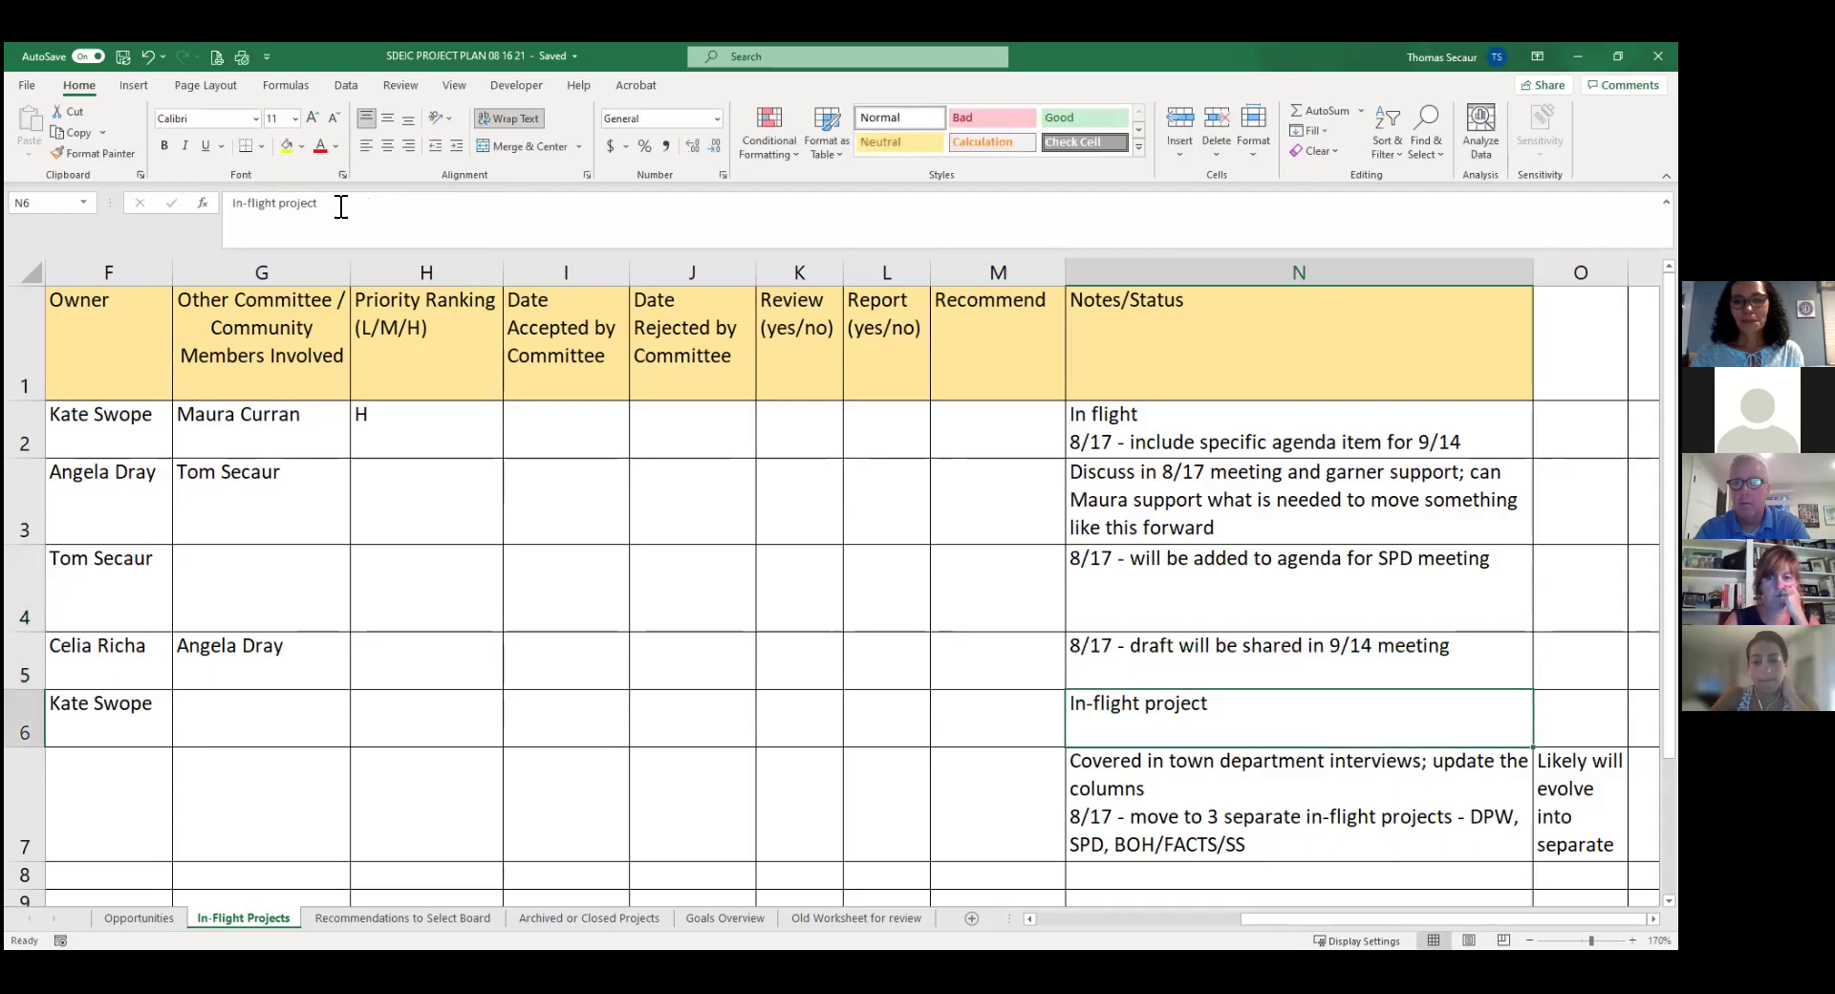
key("Left")
key("Left")
key("Left")
key("Left")
key("Left")
key("Left")
key("Left")
key("Left")
key("Left")
key("Left")
key("Left")
key("Left")
key("Left")
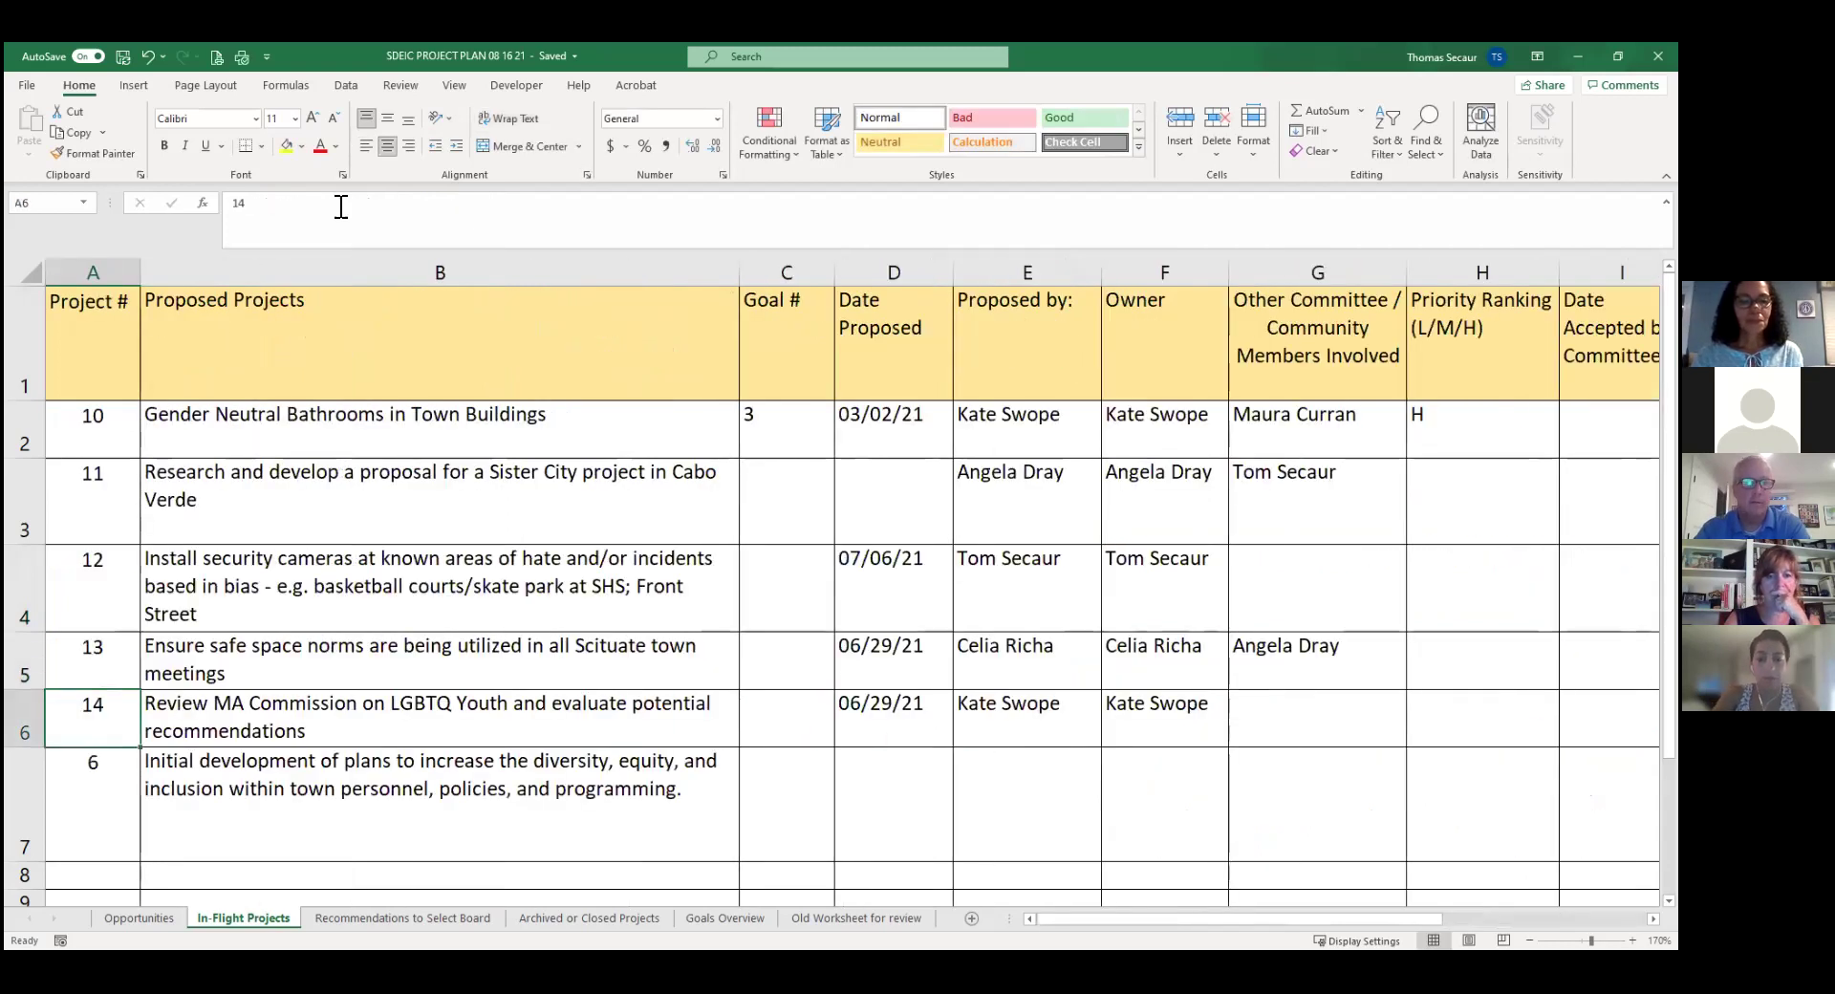
key("Right")
key("Right")
key("Right")
key("Right")
key("Right")
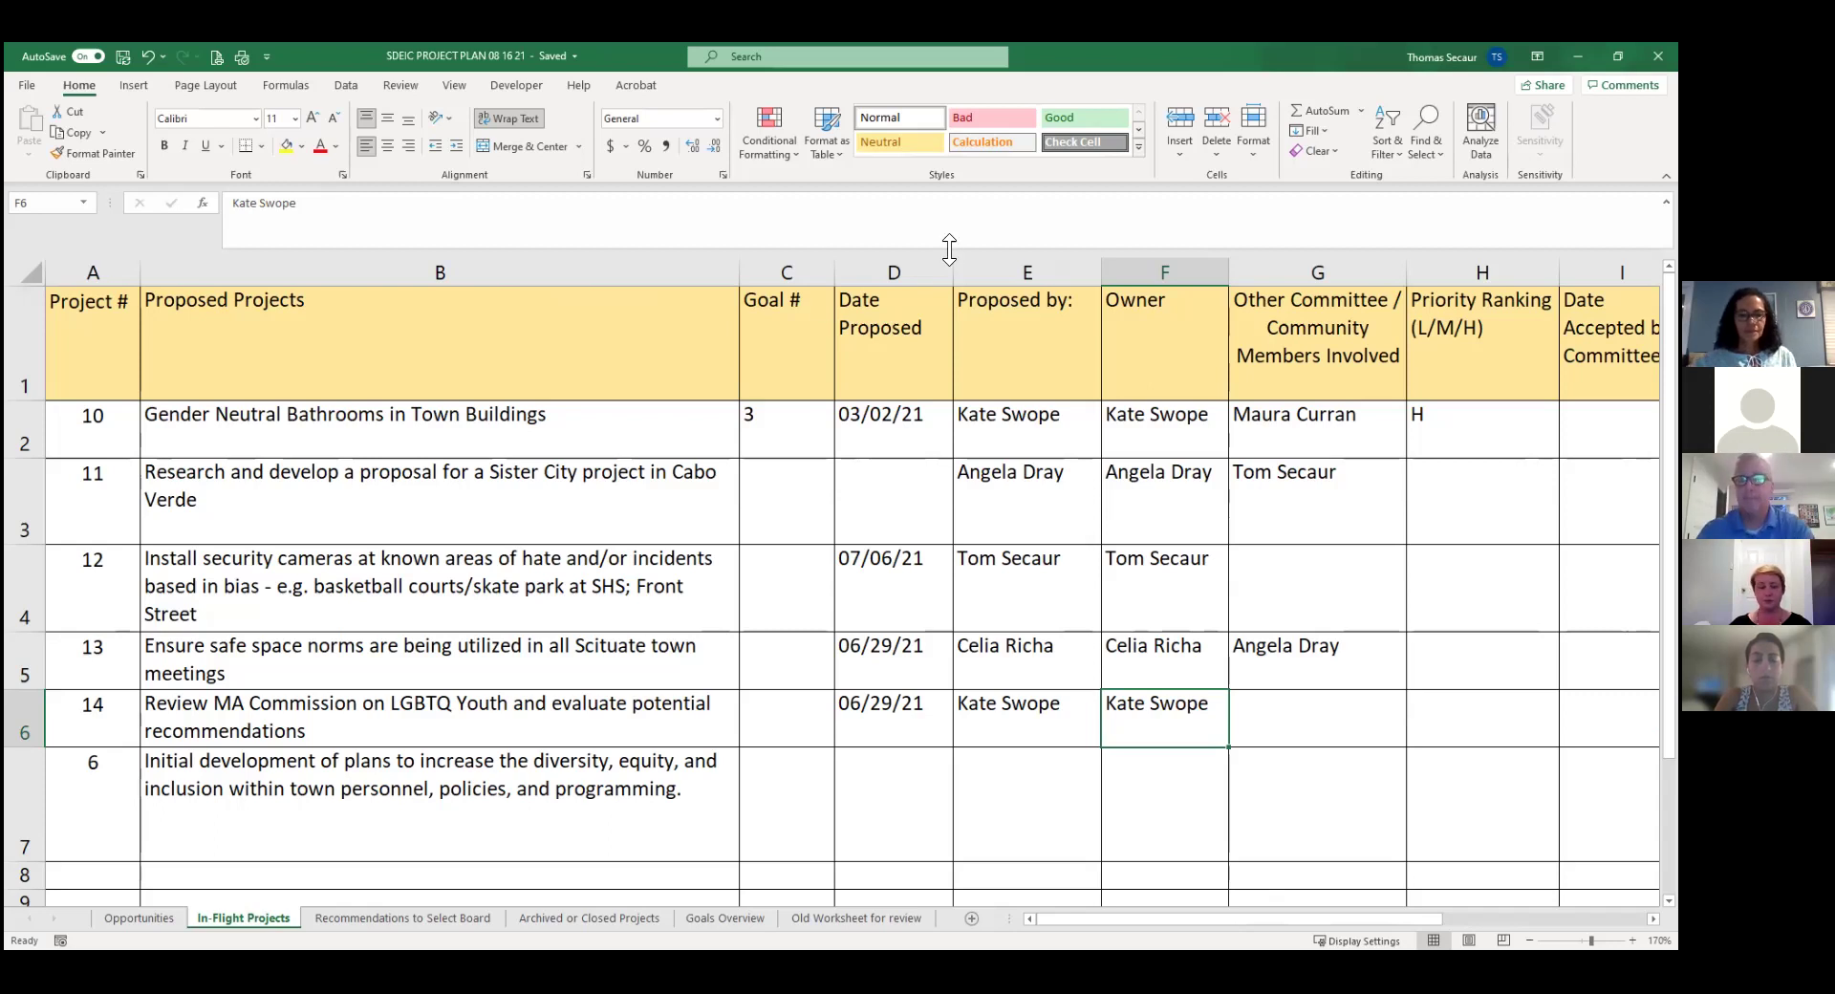
key("Right")
key("Right")
key("Right")
key("Right")
key("Left")
key("Left")
key("Left")
key("Left")
key("Left")
key("Left")
key("Left")
key("Left")
key("Left")
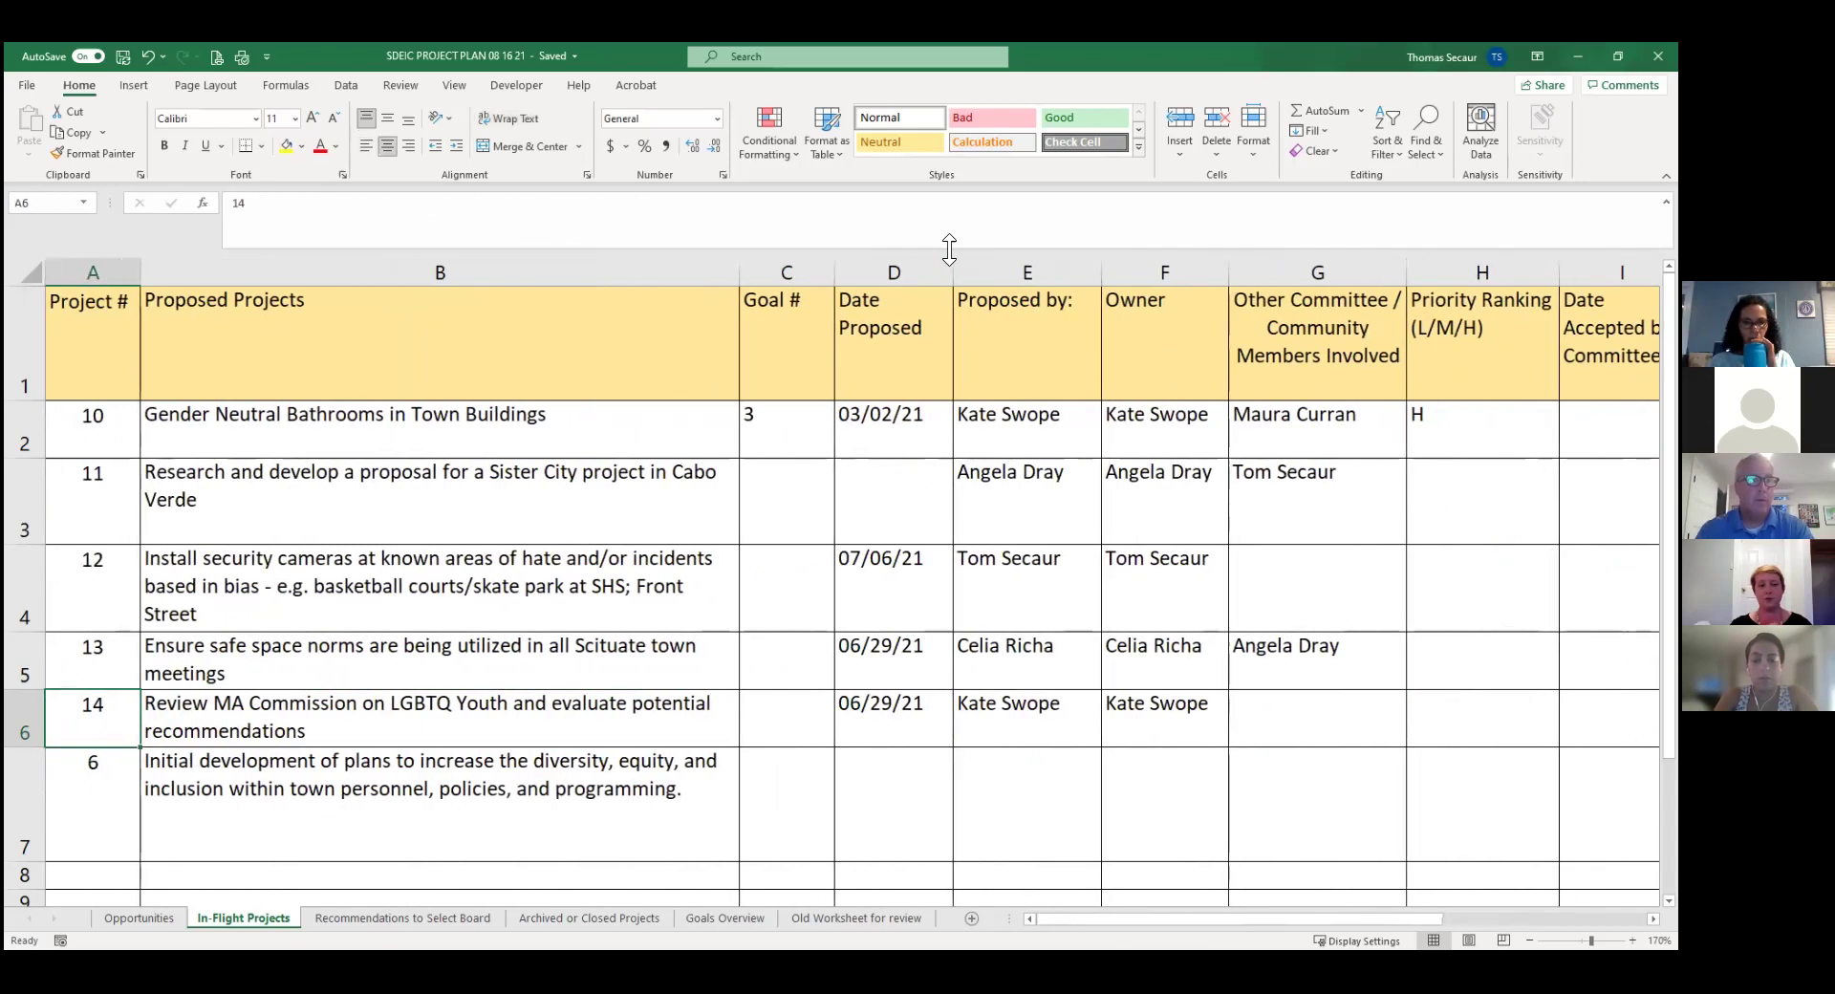
key("Right")
key("Down")
key("Right")
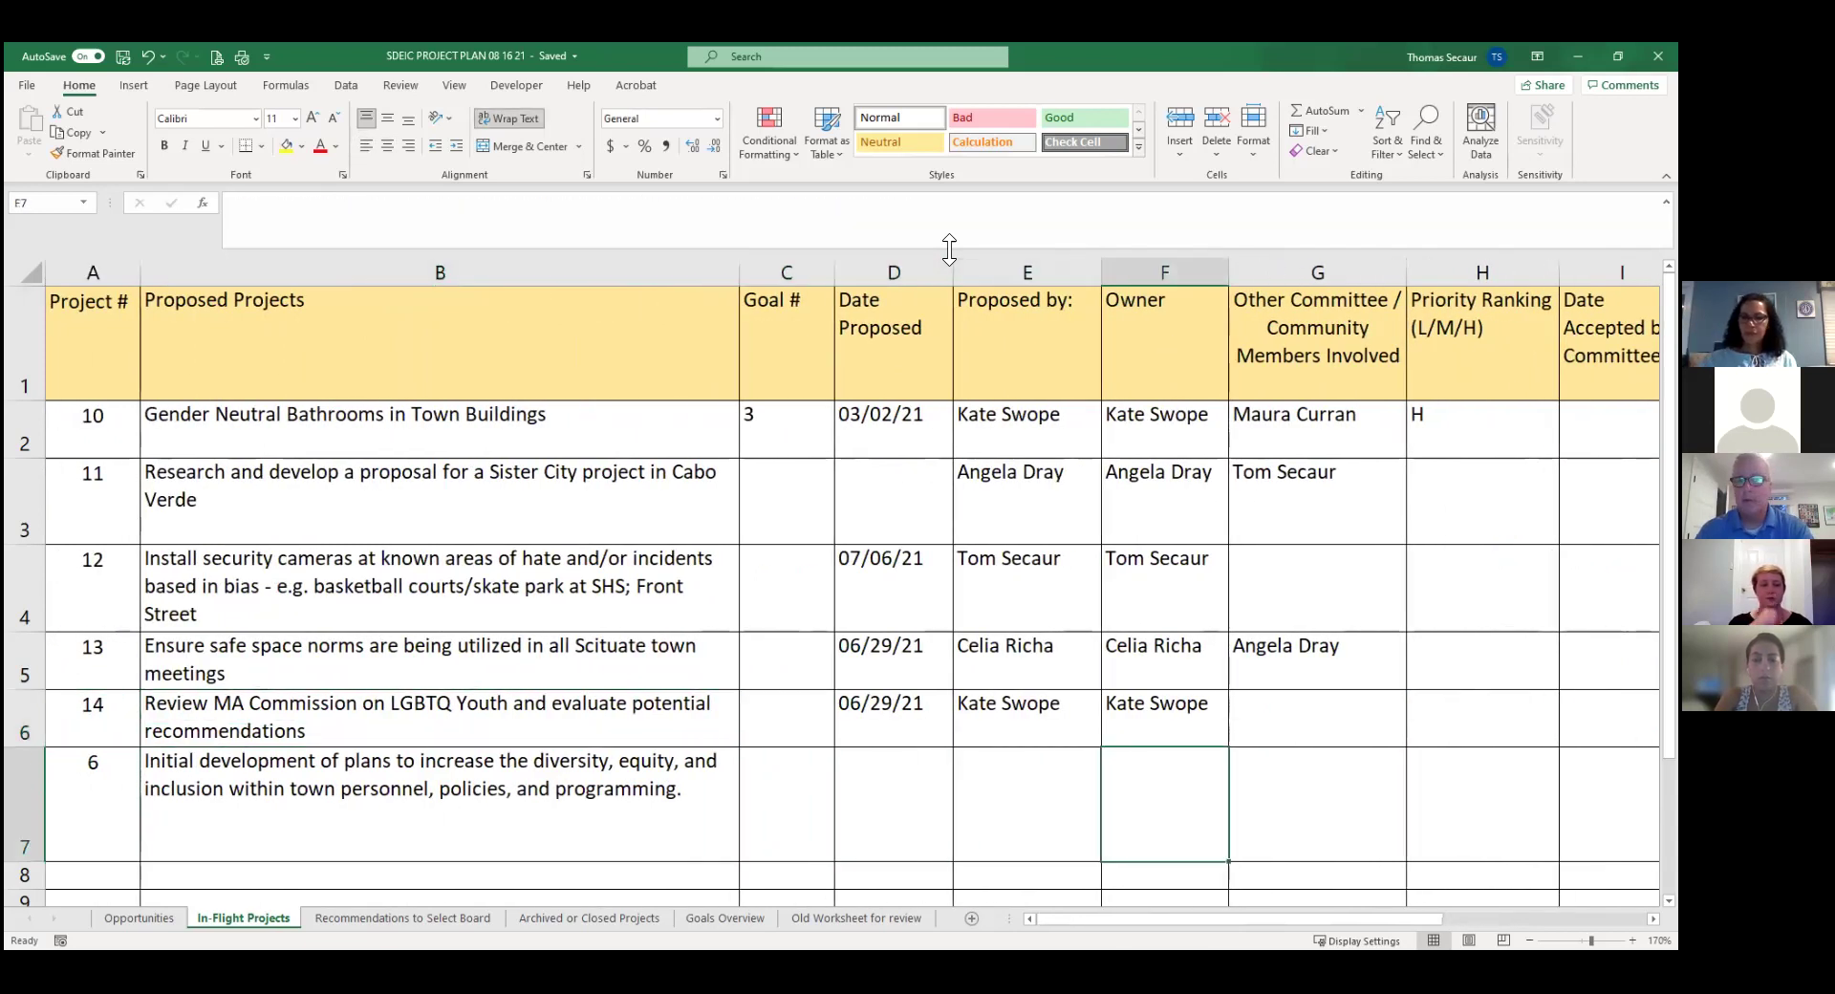
key("Right")
key("Right")
key("Right")
key("Right")
key("Right")
key("Right")
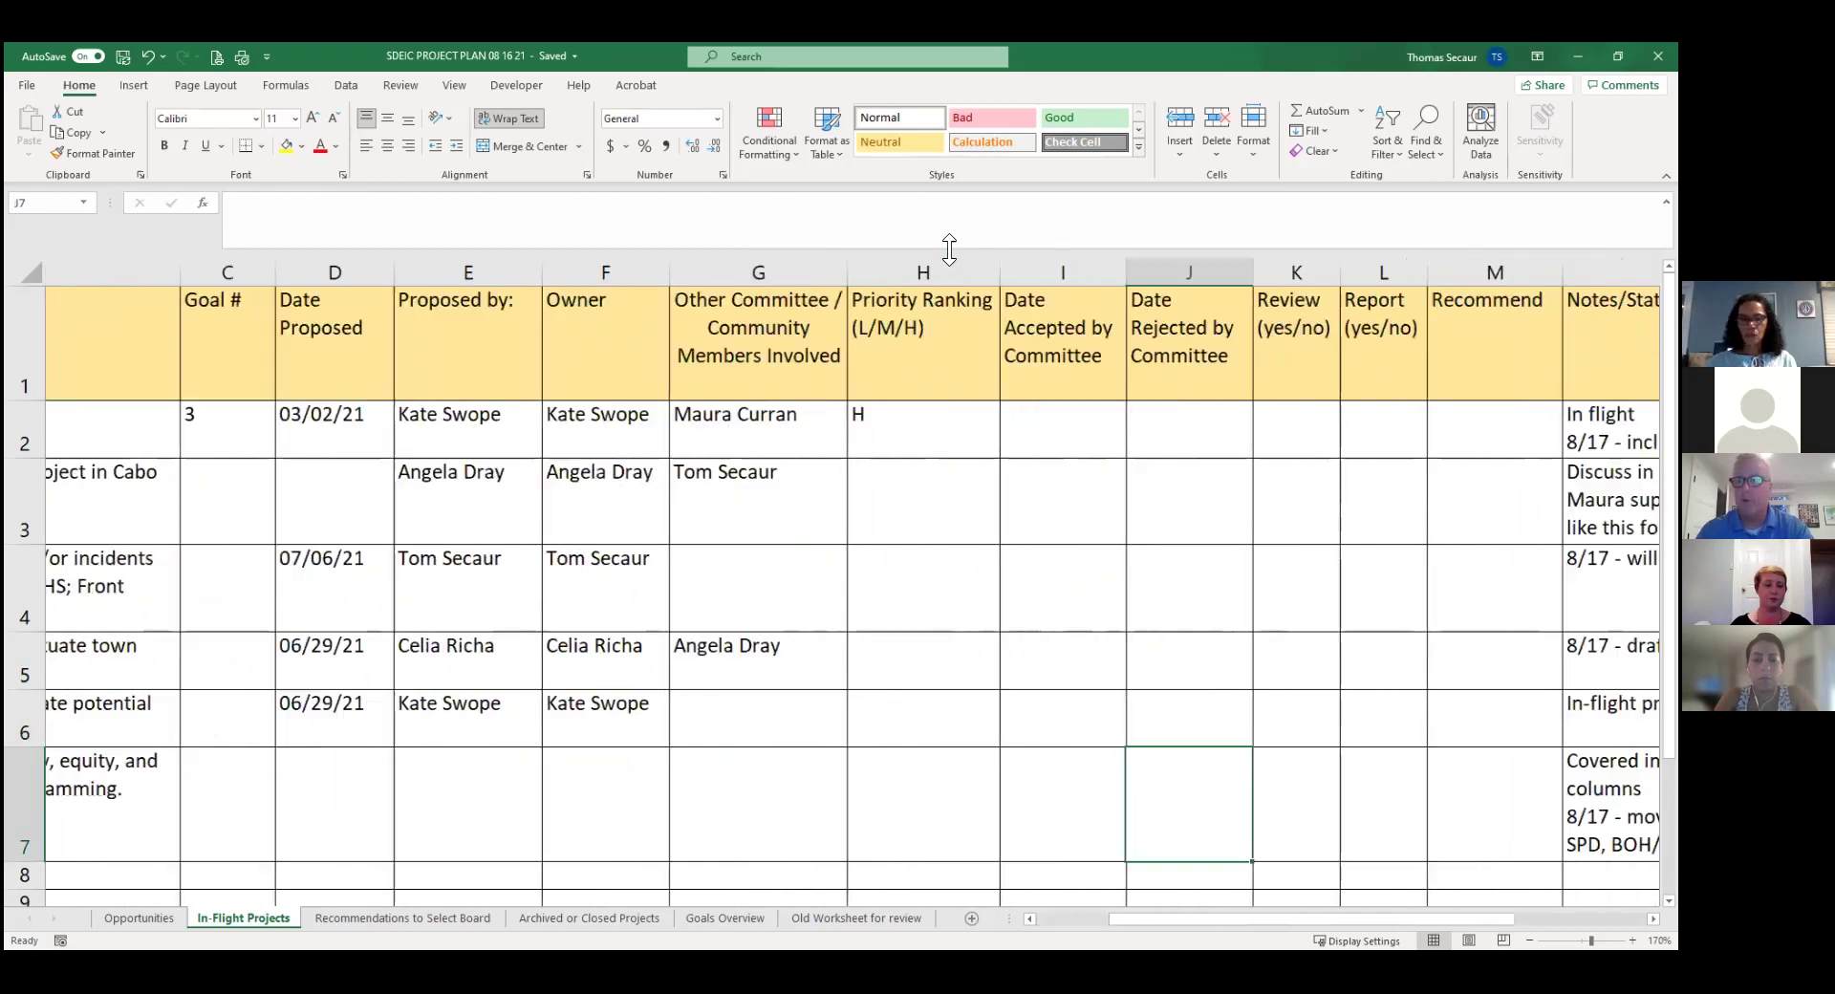
key("Right")
key("Right")
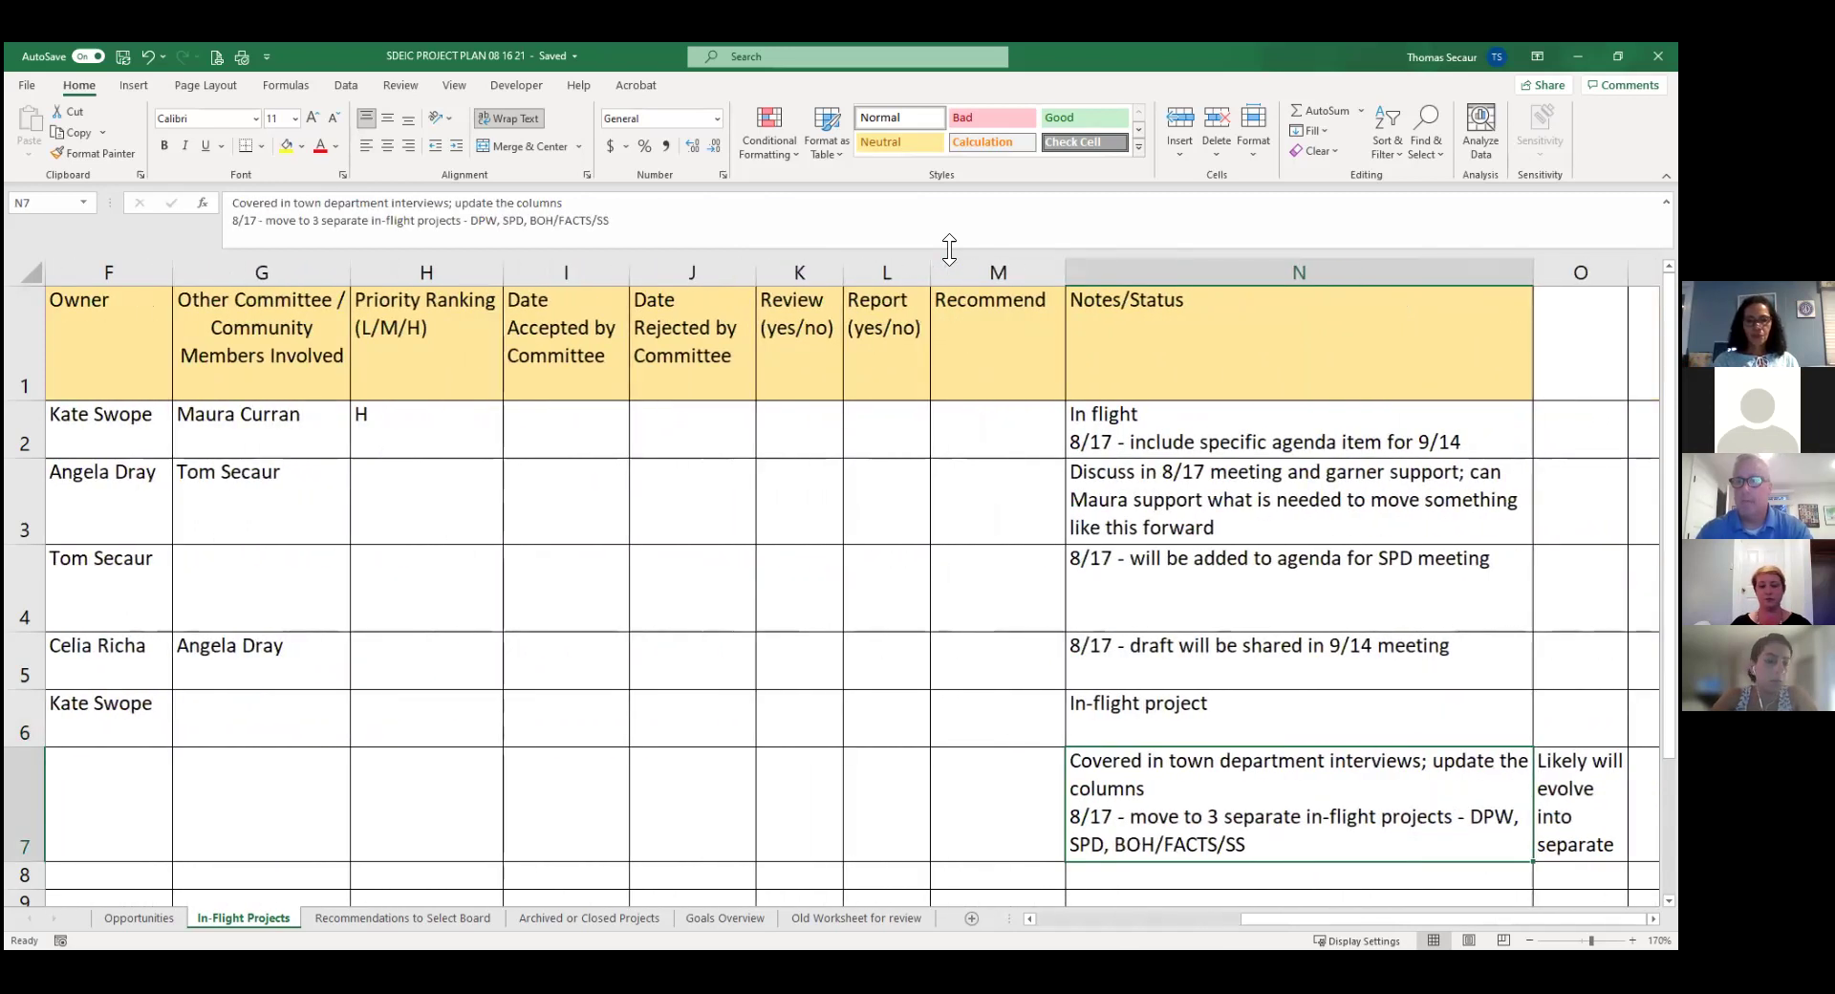
key("Left")
key("Left")
key("Left")
key("Left")
key("Left")
key("Left")
key("Left")
key("Left")
key("Left")
key("Left")
key("Left")
key("Left")
key("Left")
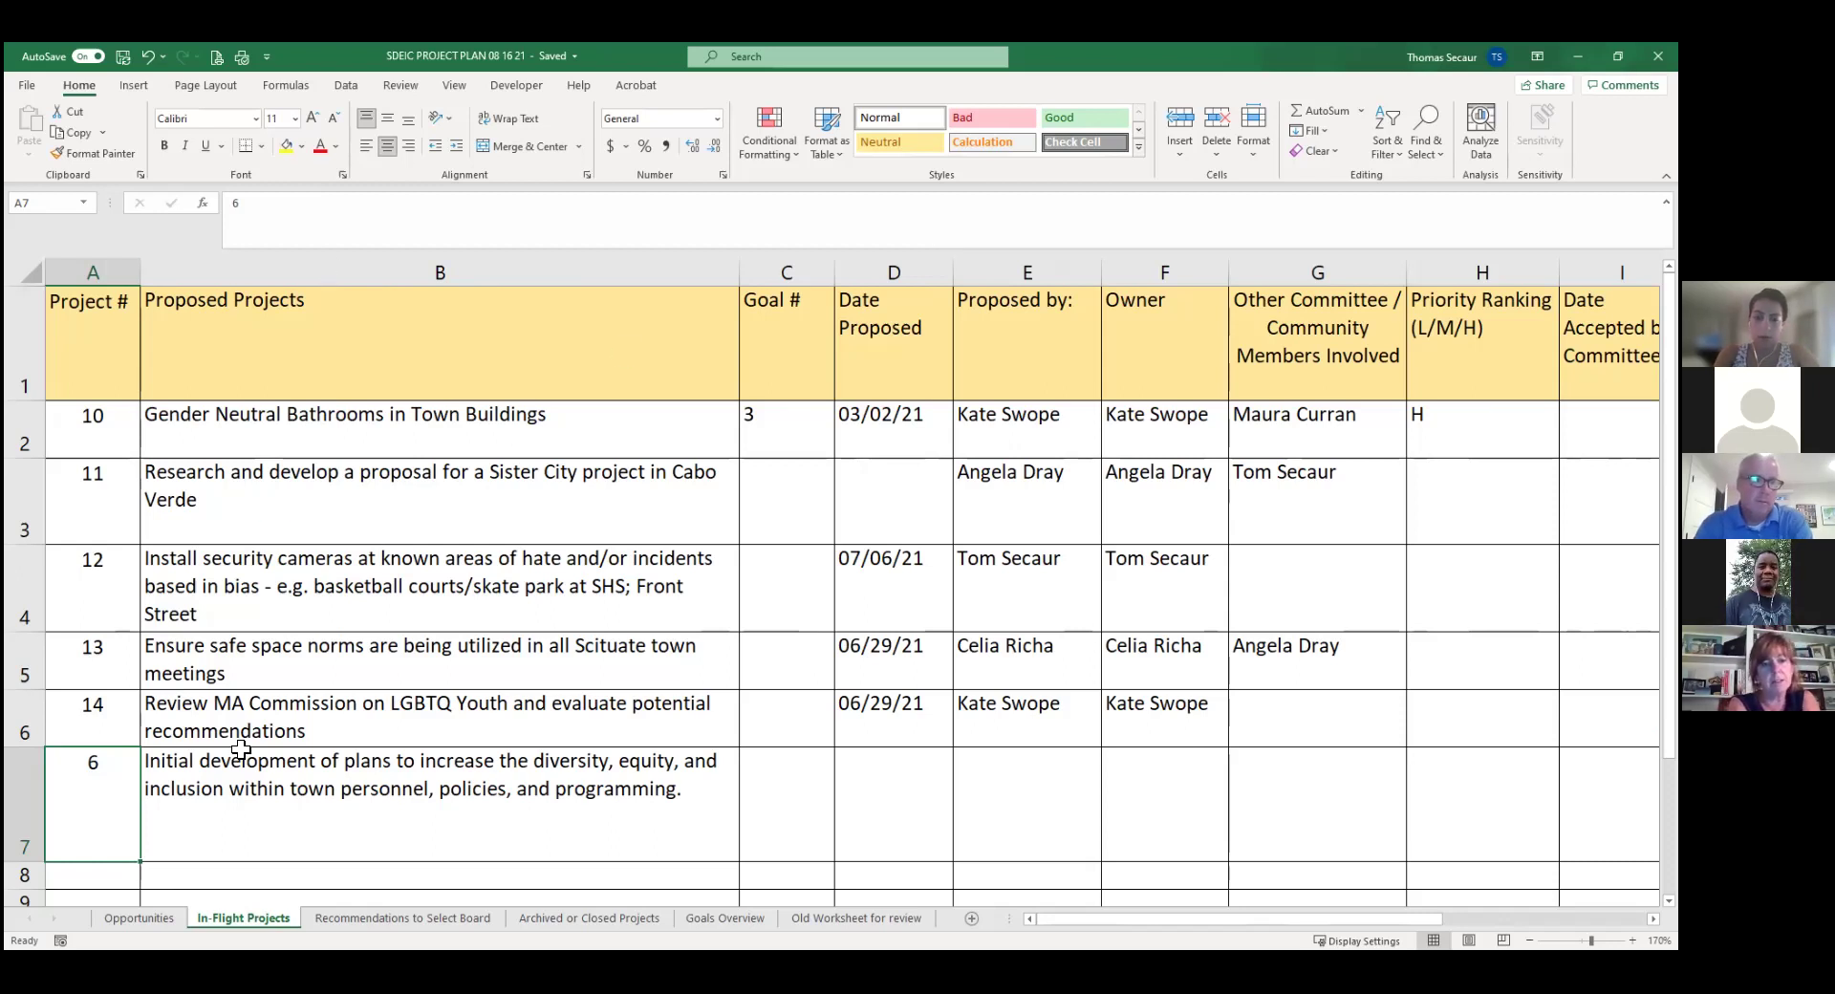
Go to the Opportunities sheet and find the first empty row below Indigenous Peoples Day.
left_click(120, 910)
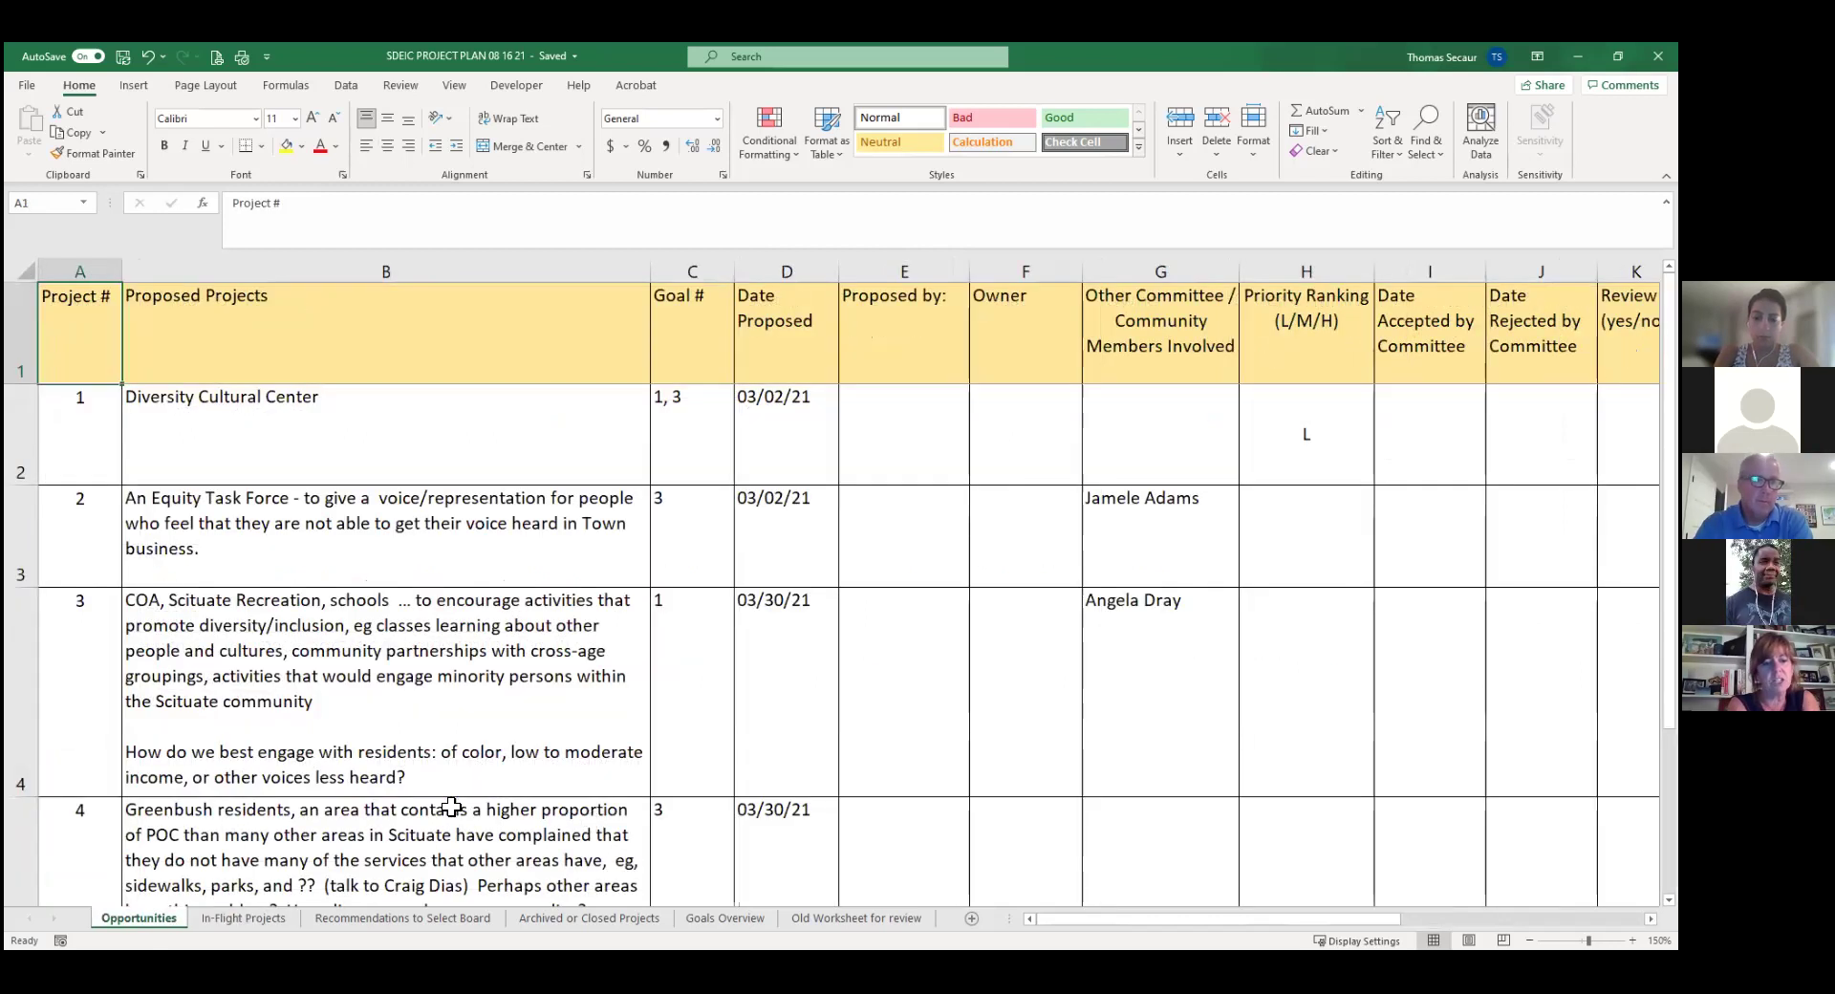
left_click(452, 808)
key("Down")
key("Down")
key("Down")
key("Down")
key("Up")
key("Down")
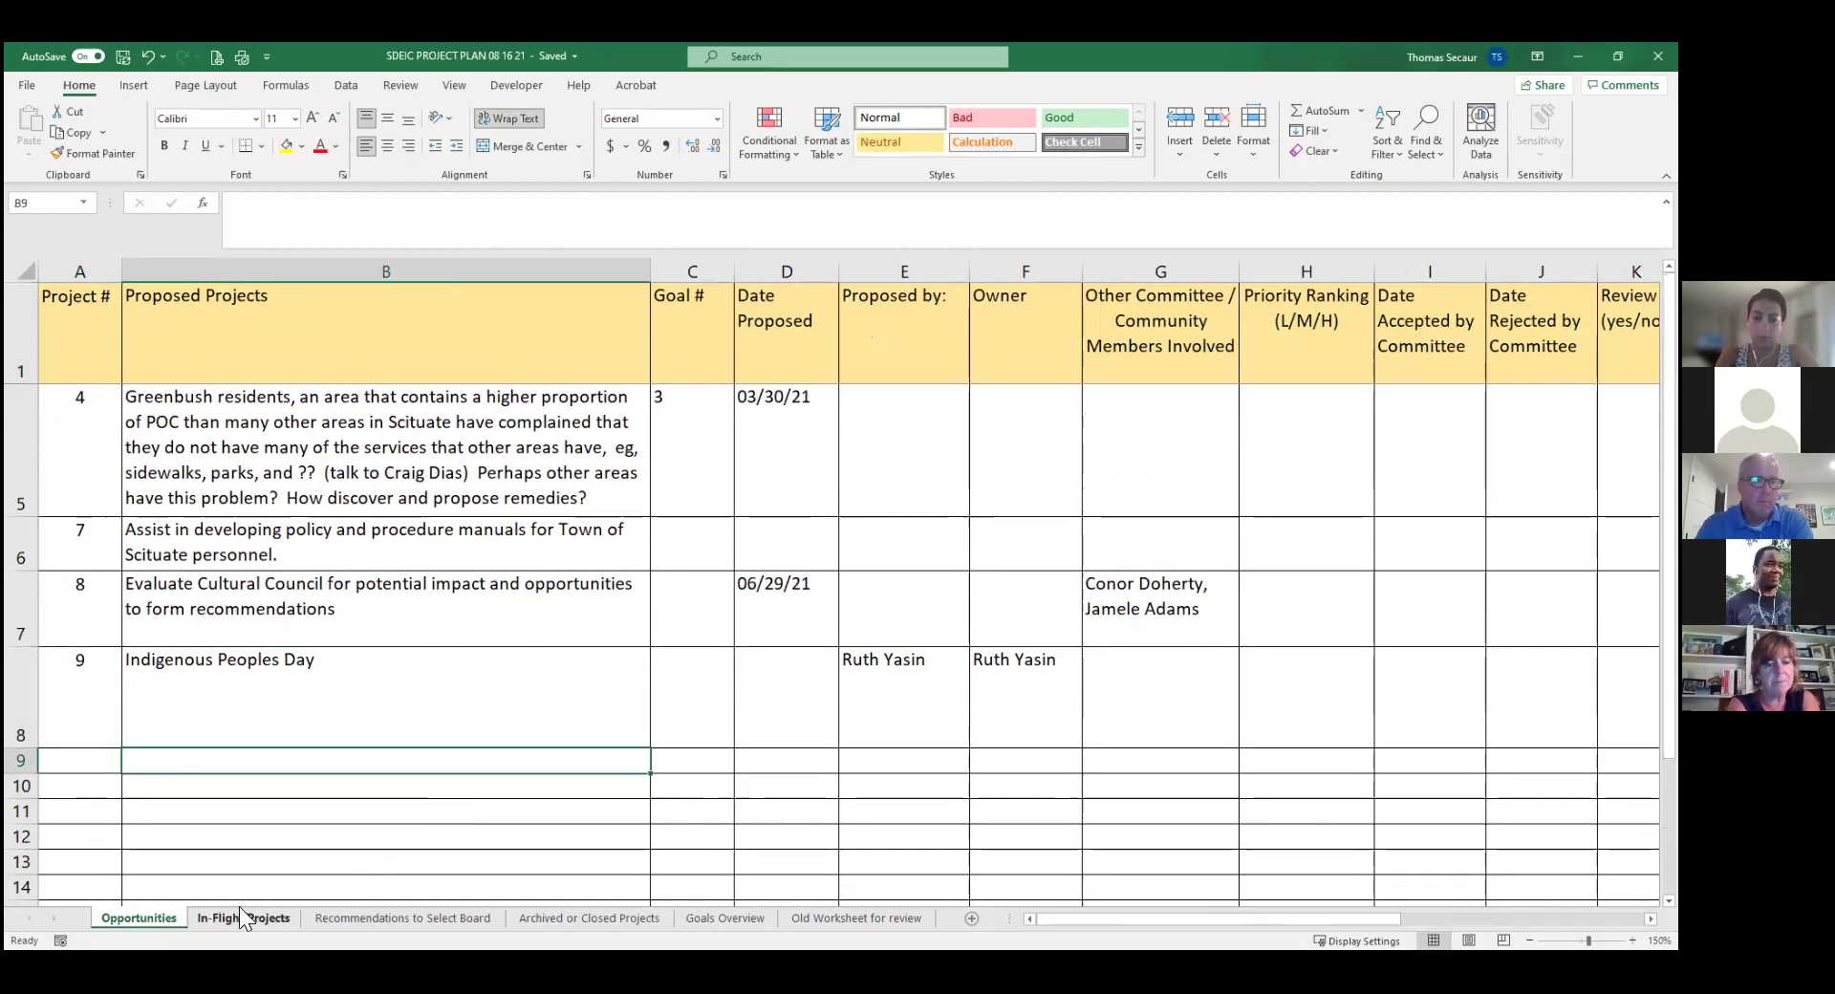
left_click(243, 916)
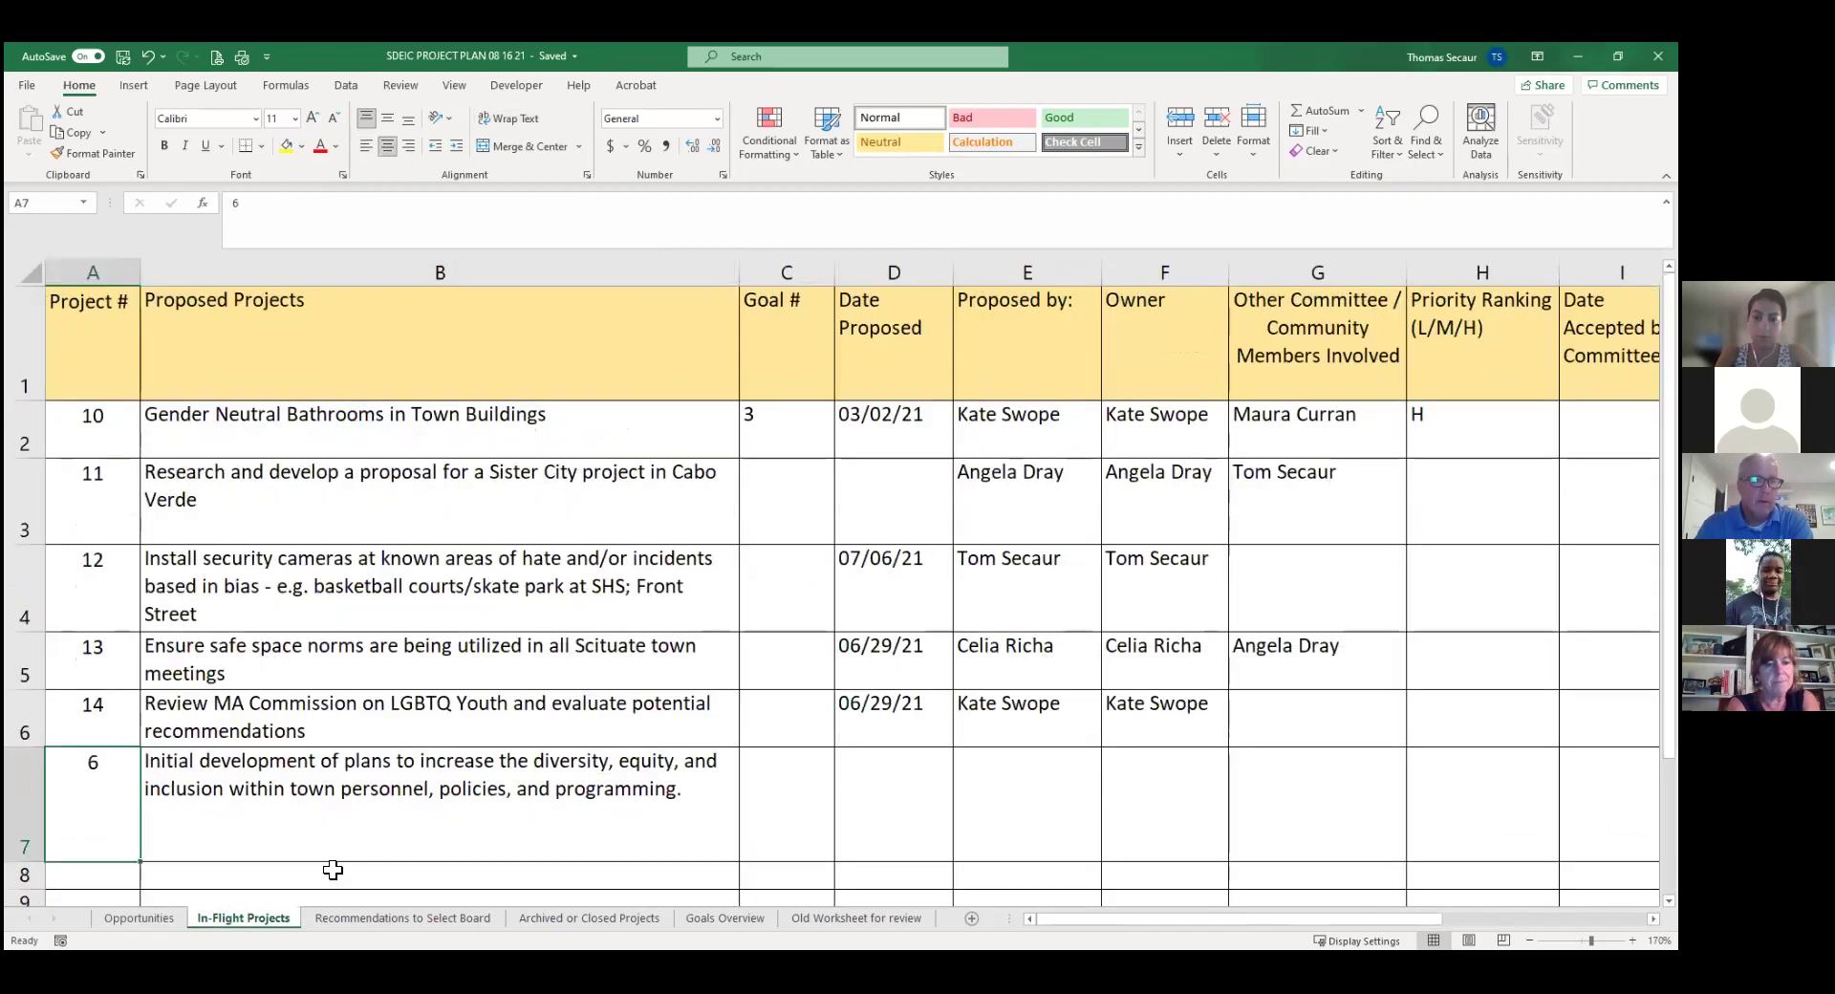
left_click(138, 916)
Enter project number 15 in A9 and centre it.
left_click(85, 764)
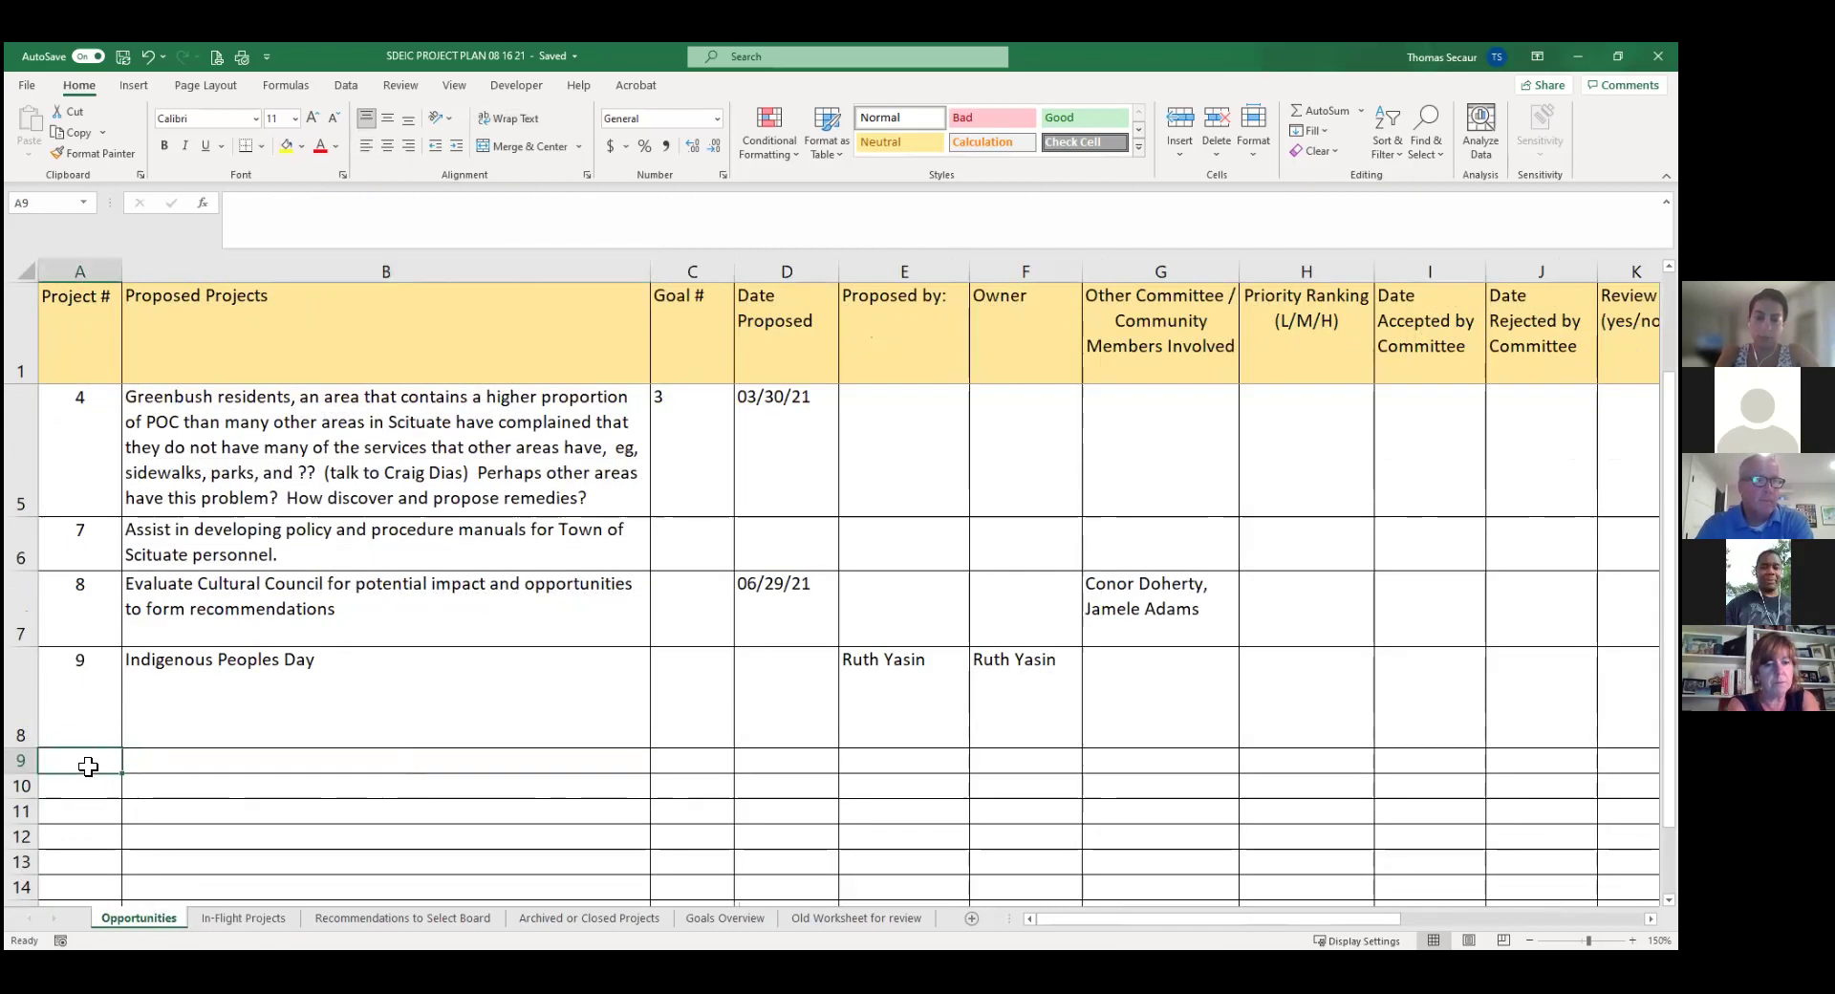
type("15")
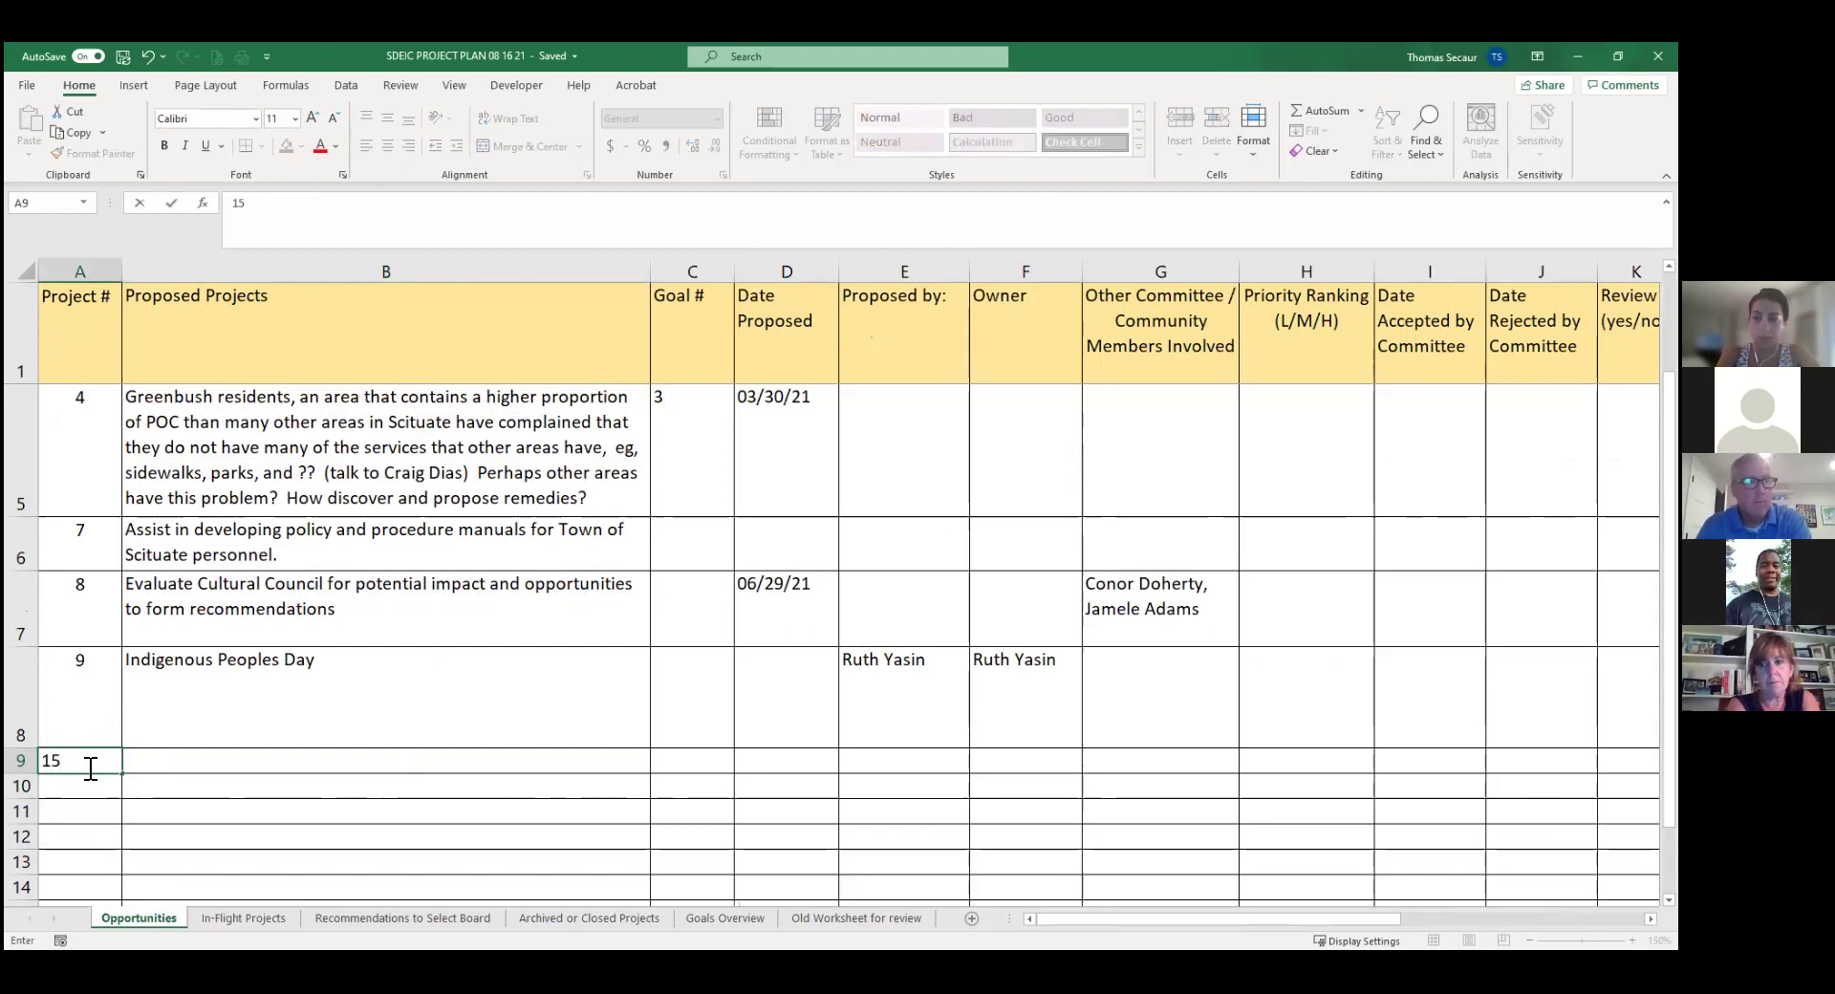
key("Tab")
left_click(88, 766)
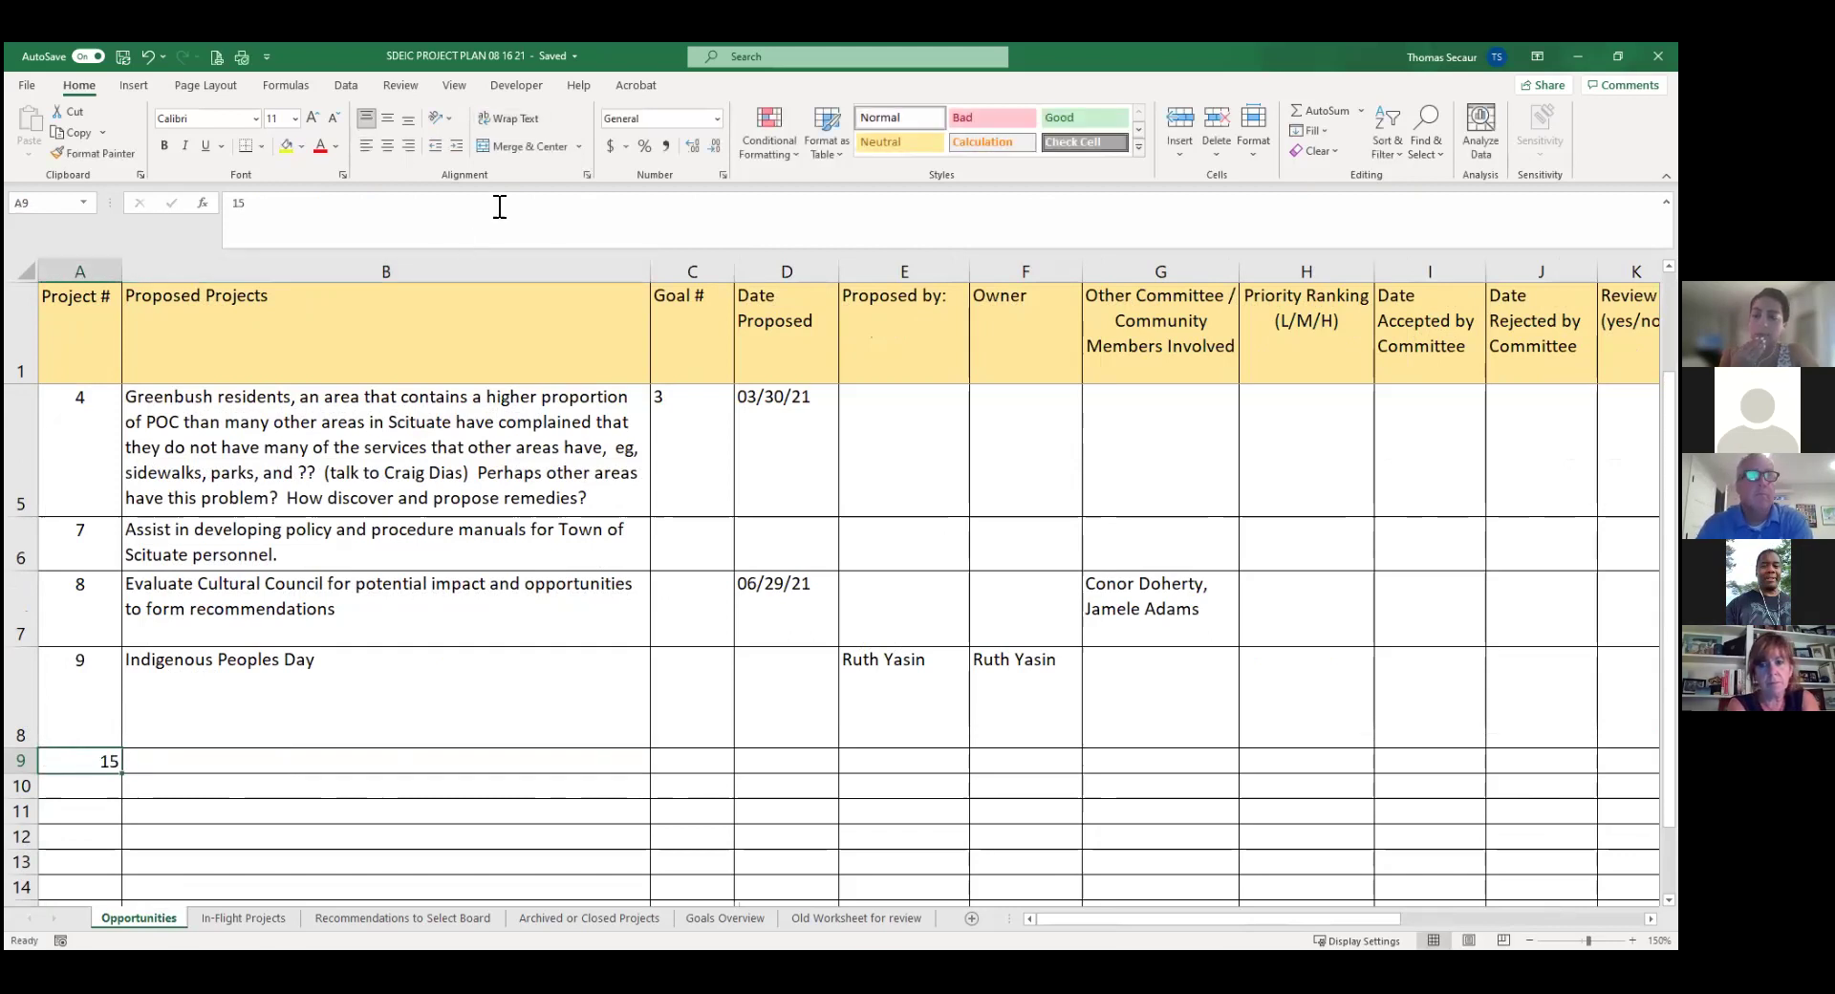
left_click(386, 142)
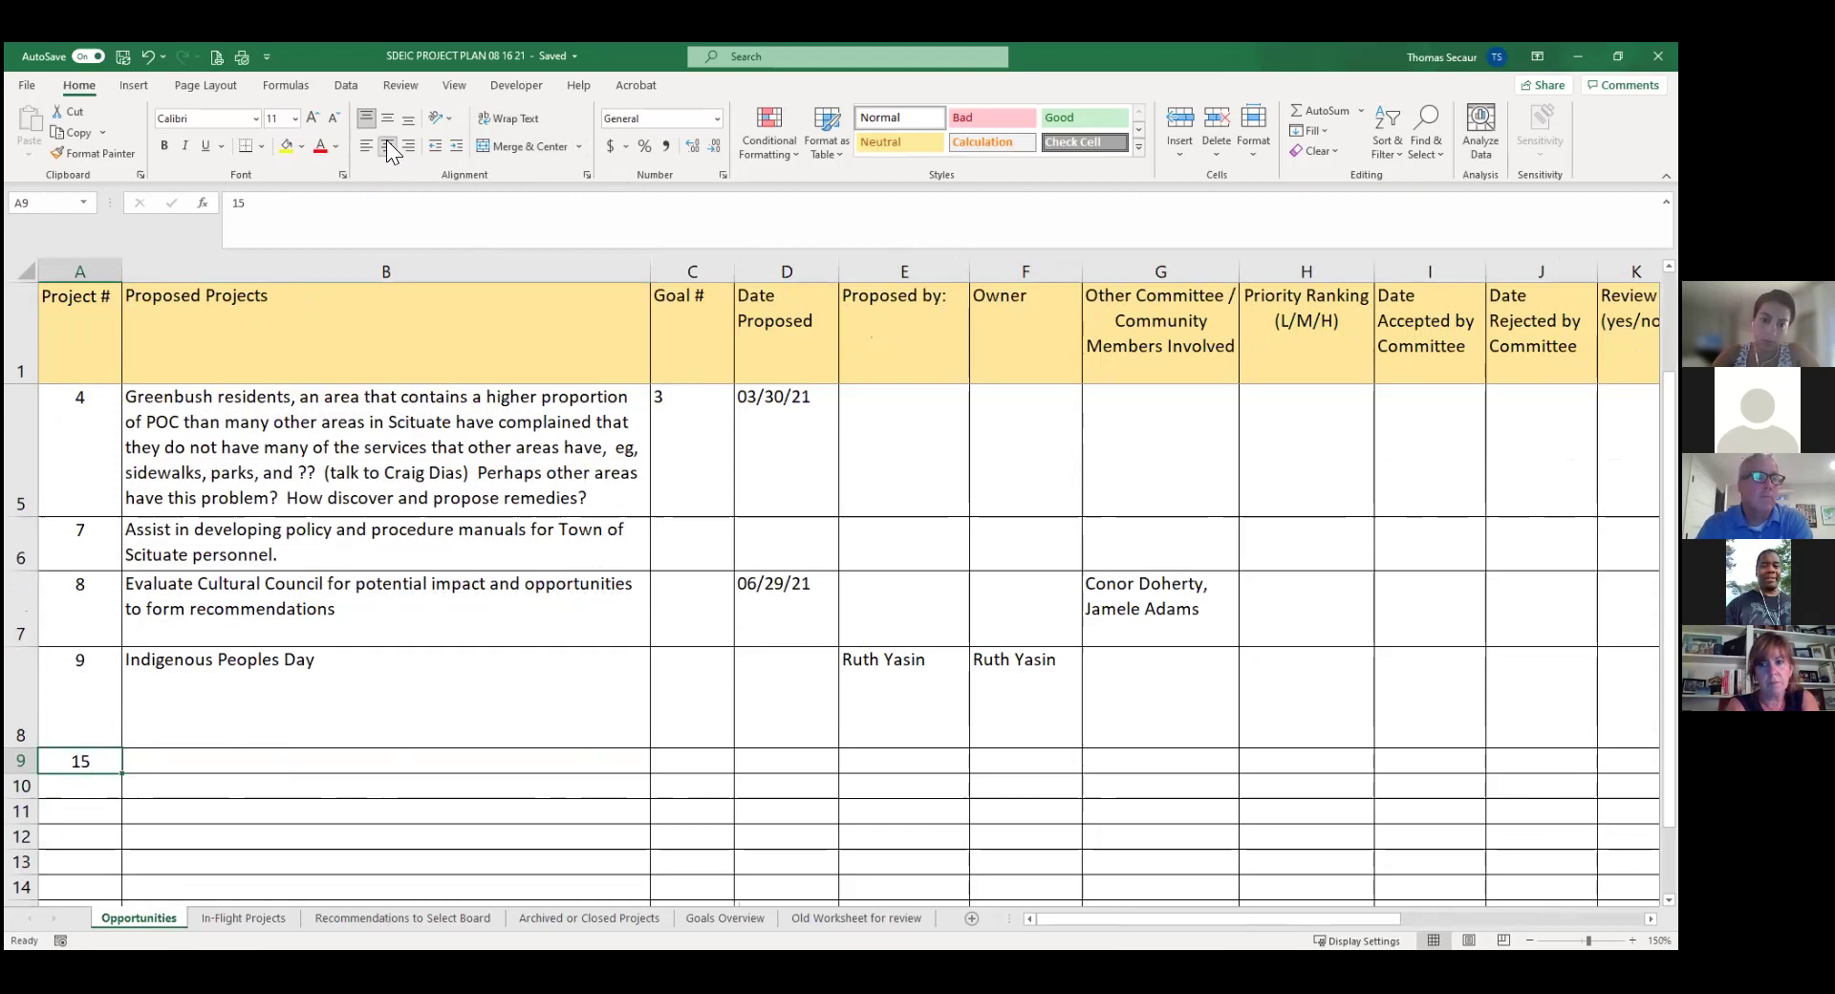
Enter the title 'Scituate Town Seal' and the proposal date 8/17 for project 15.
left_click(205, 760)
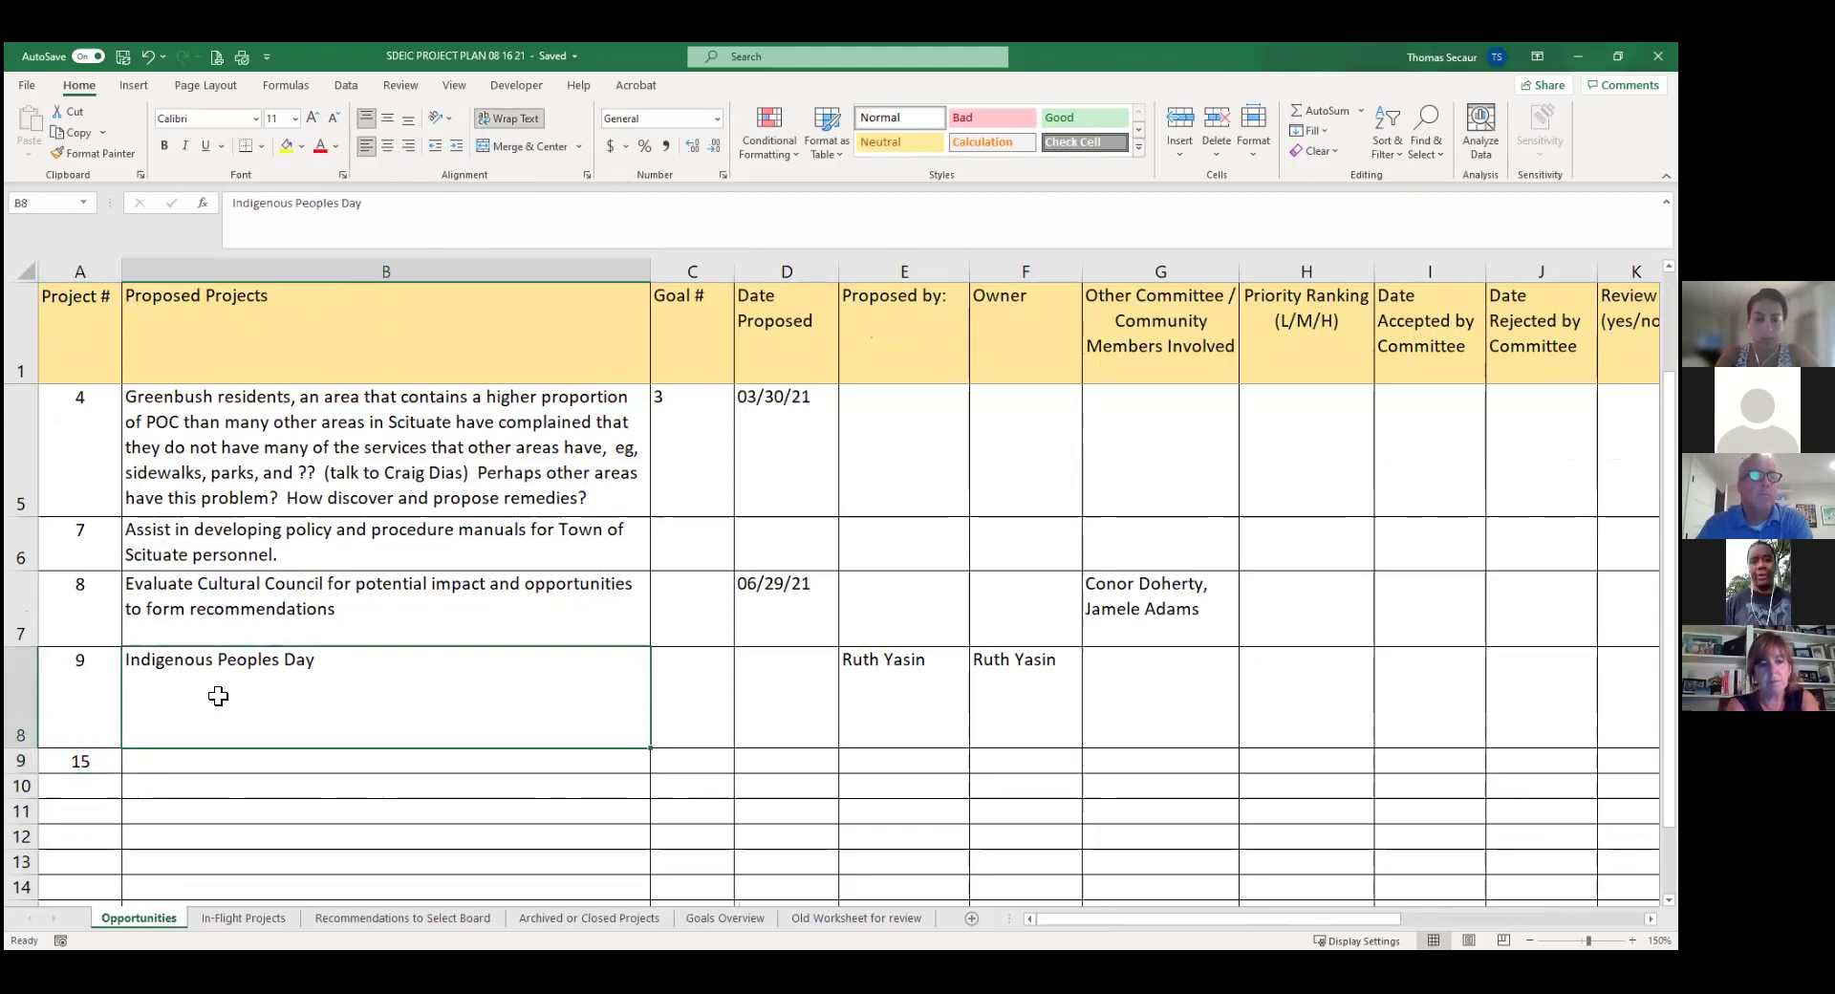
type("Scitua")
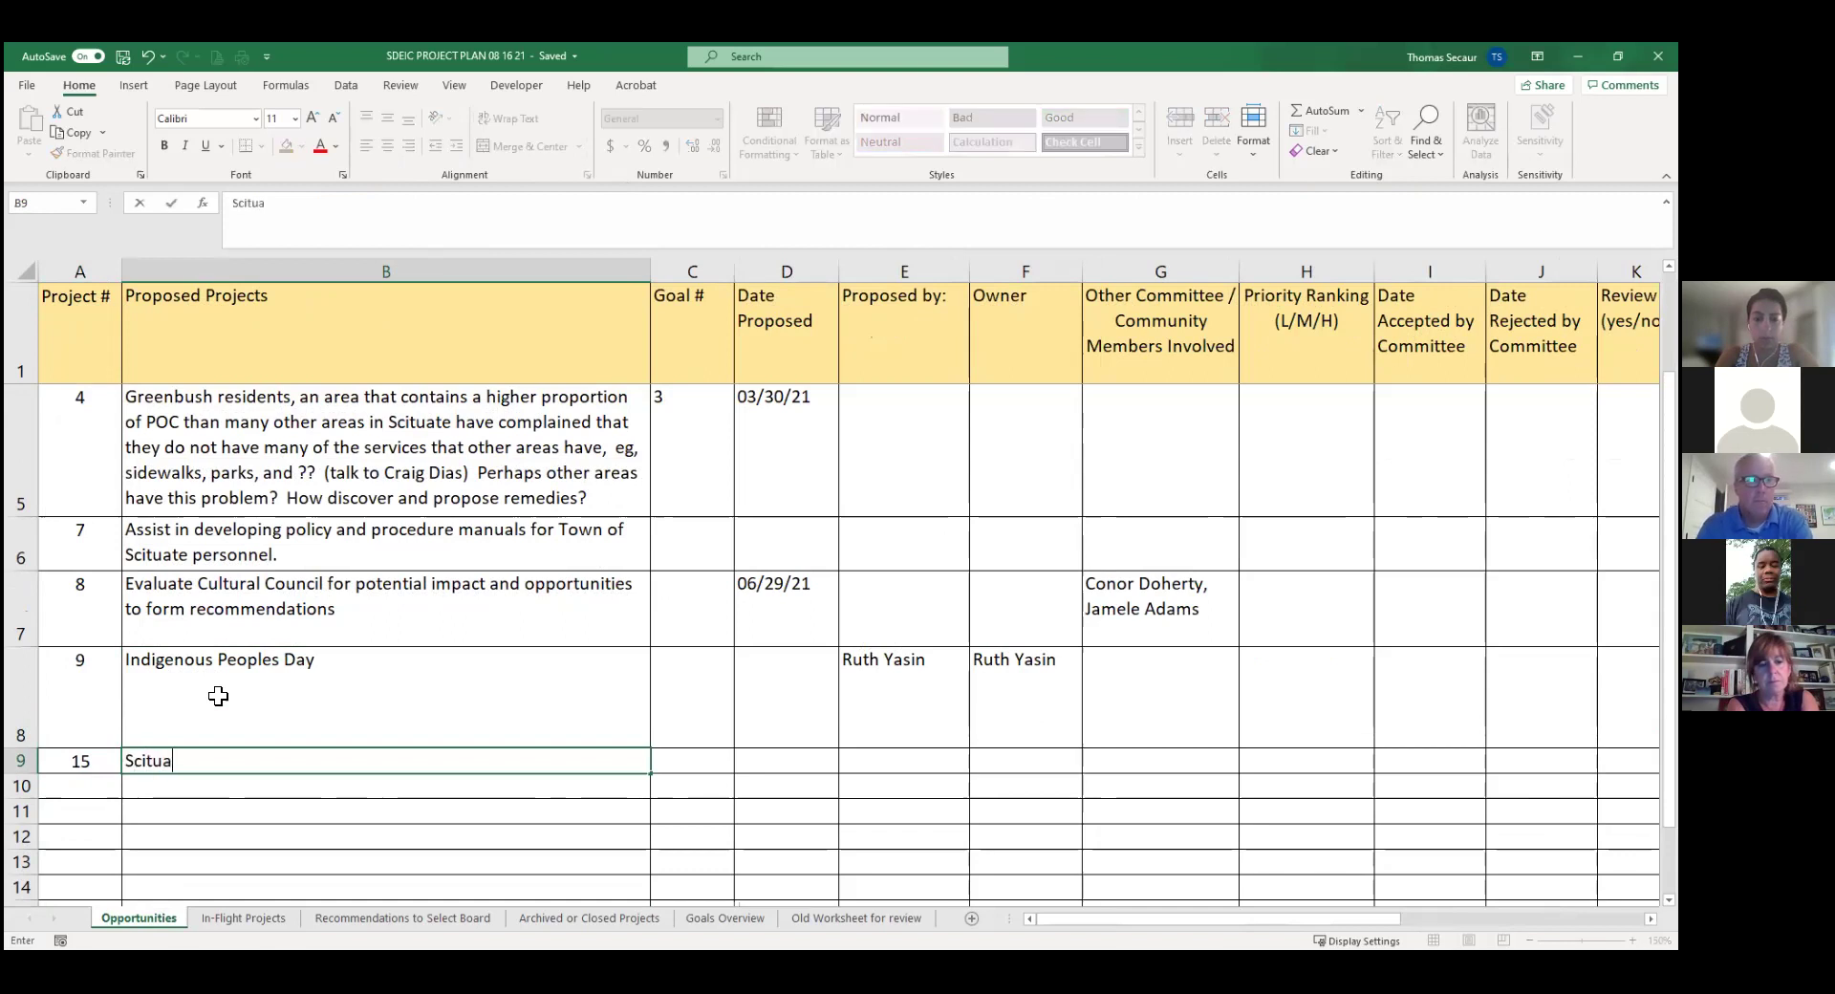
type("te Town Seal")
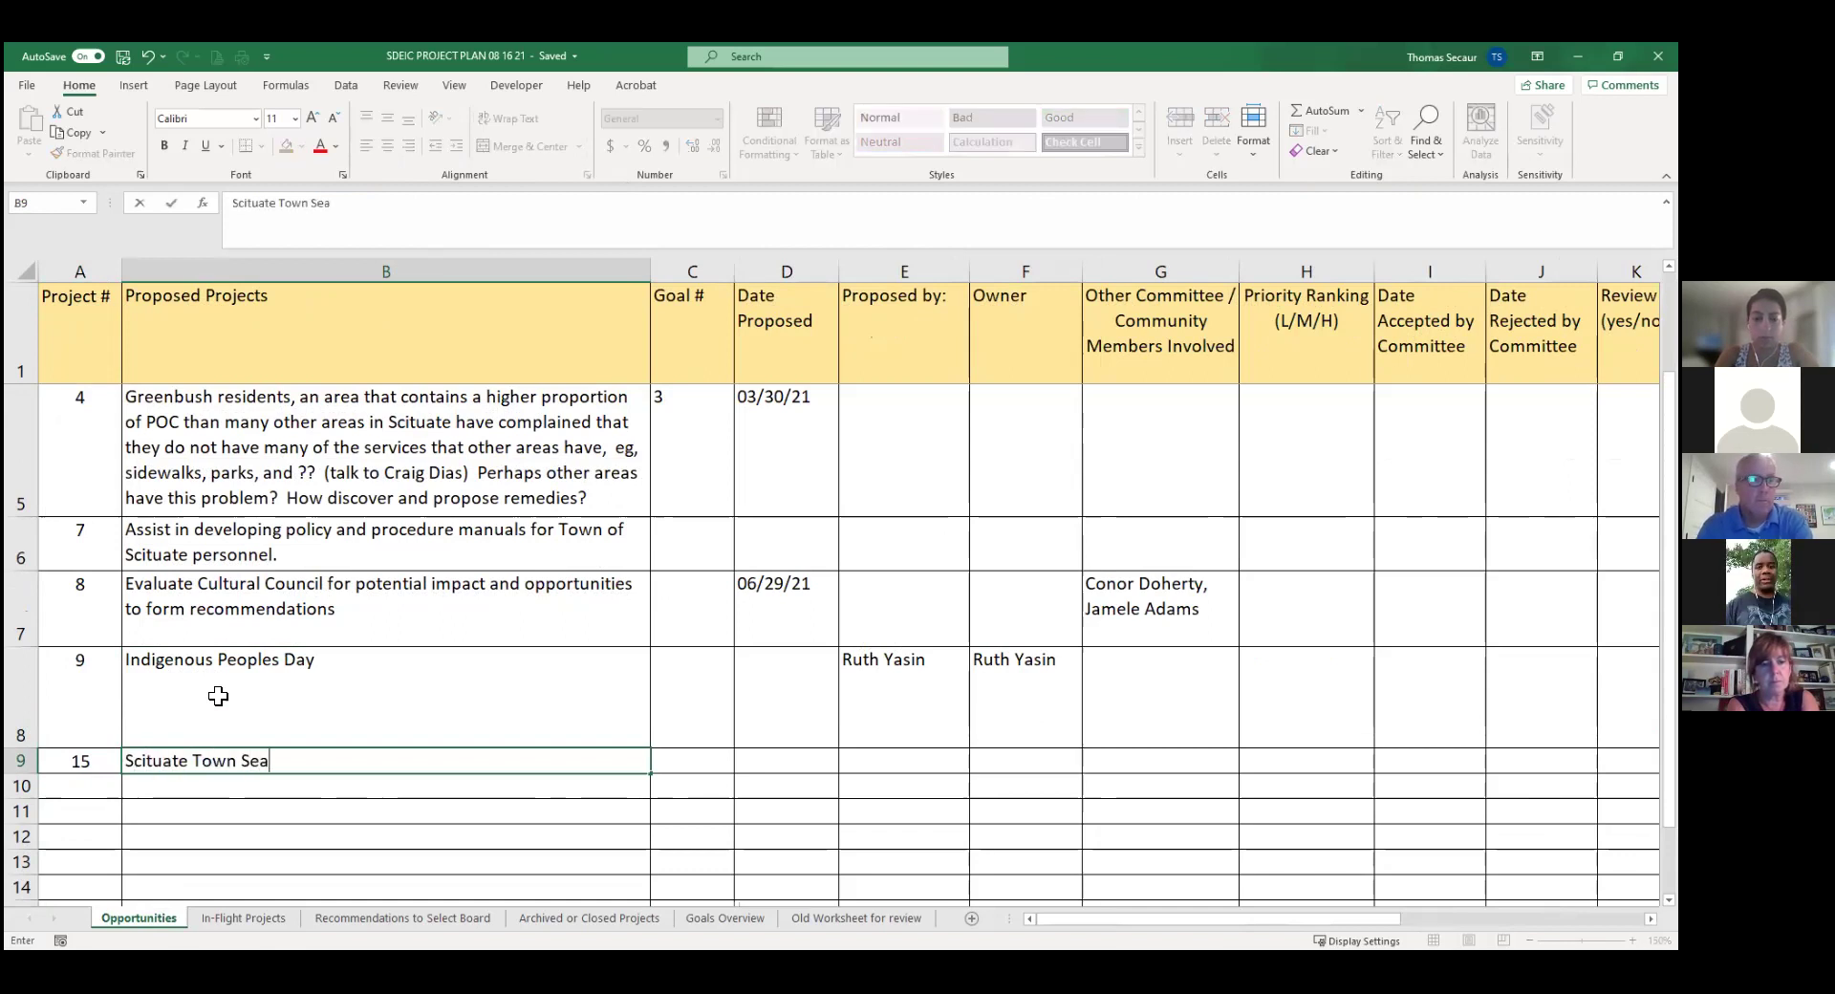
key("Tab")
key("Tab")
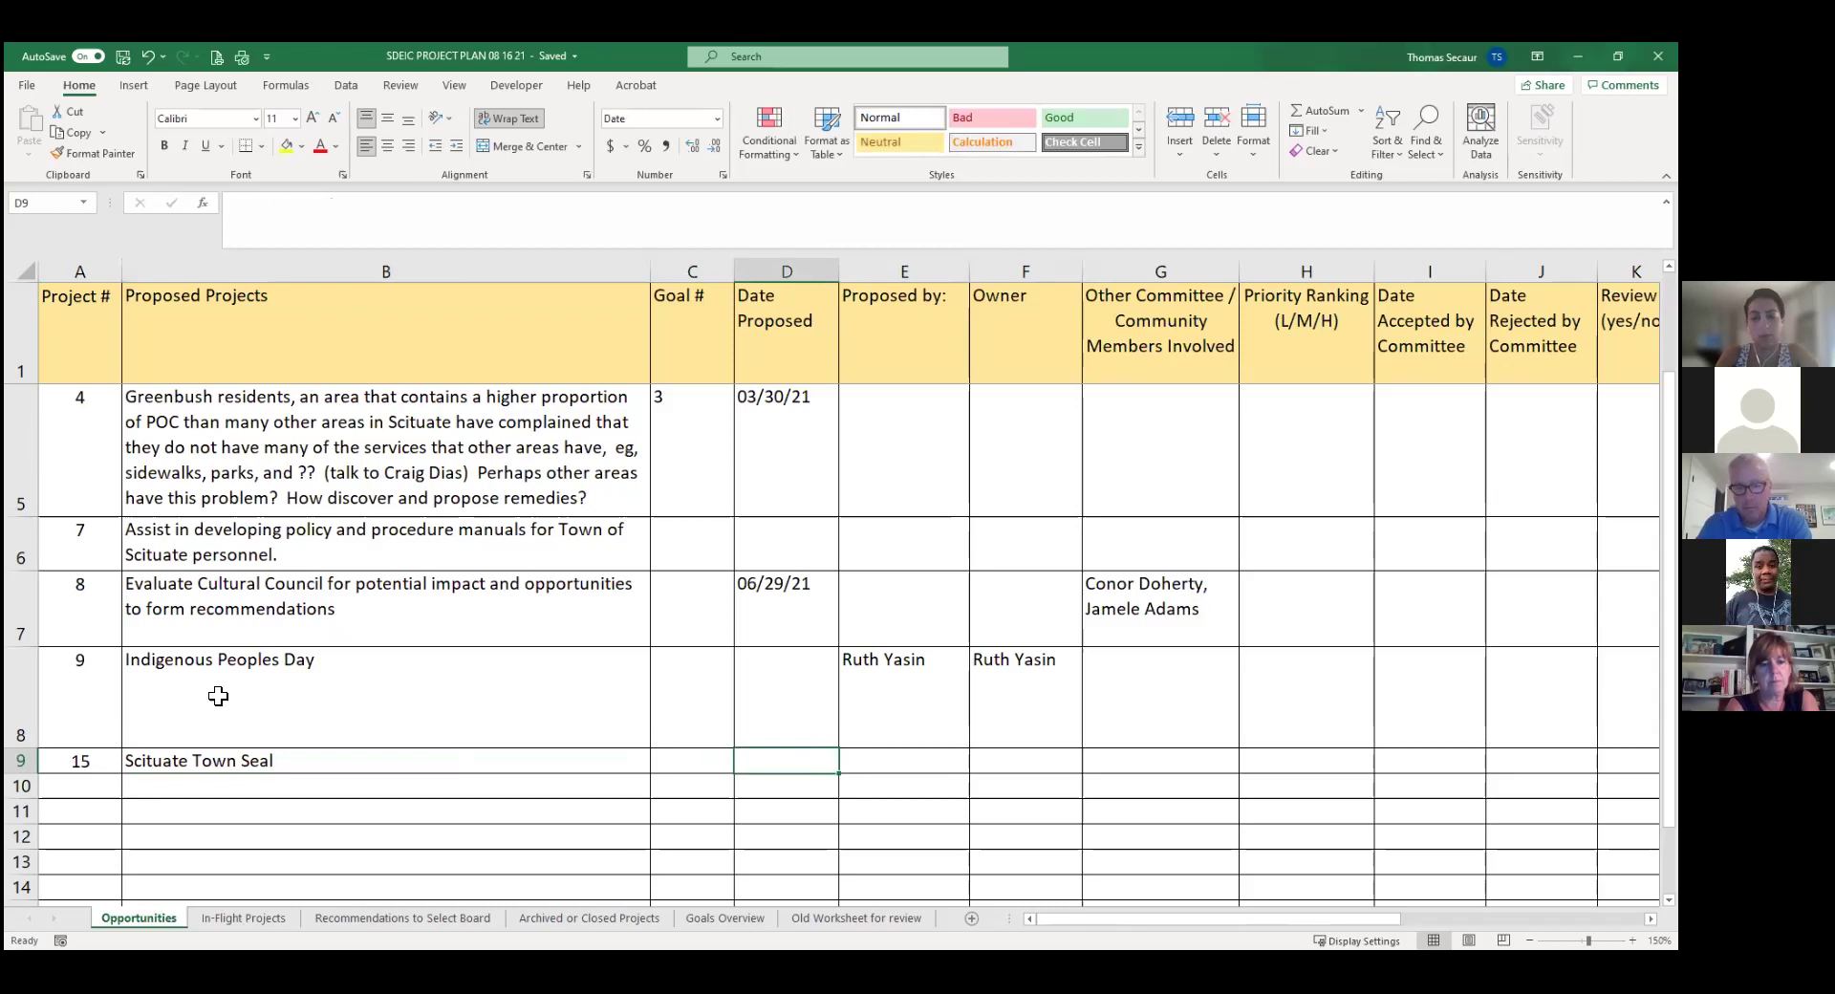
type("8/17")
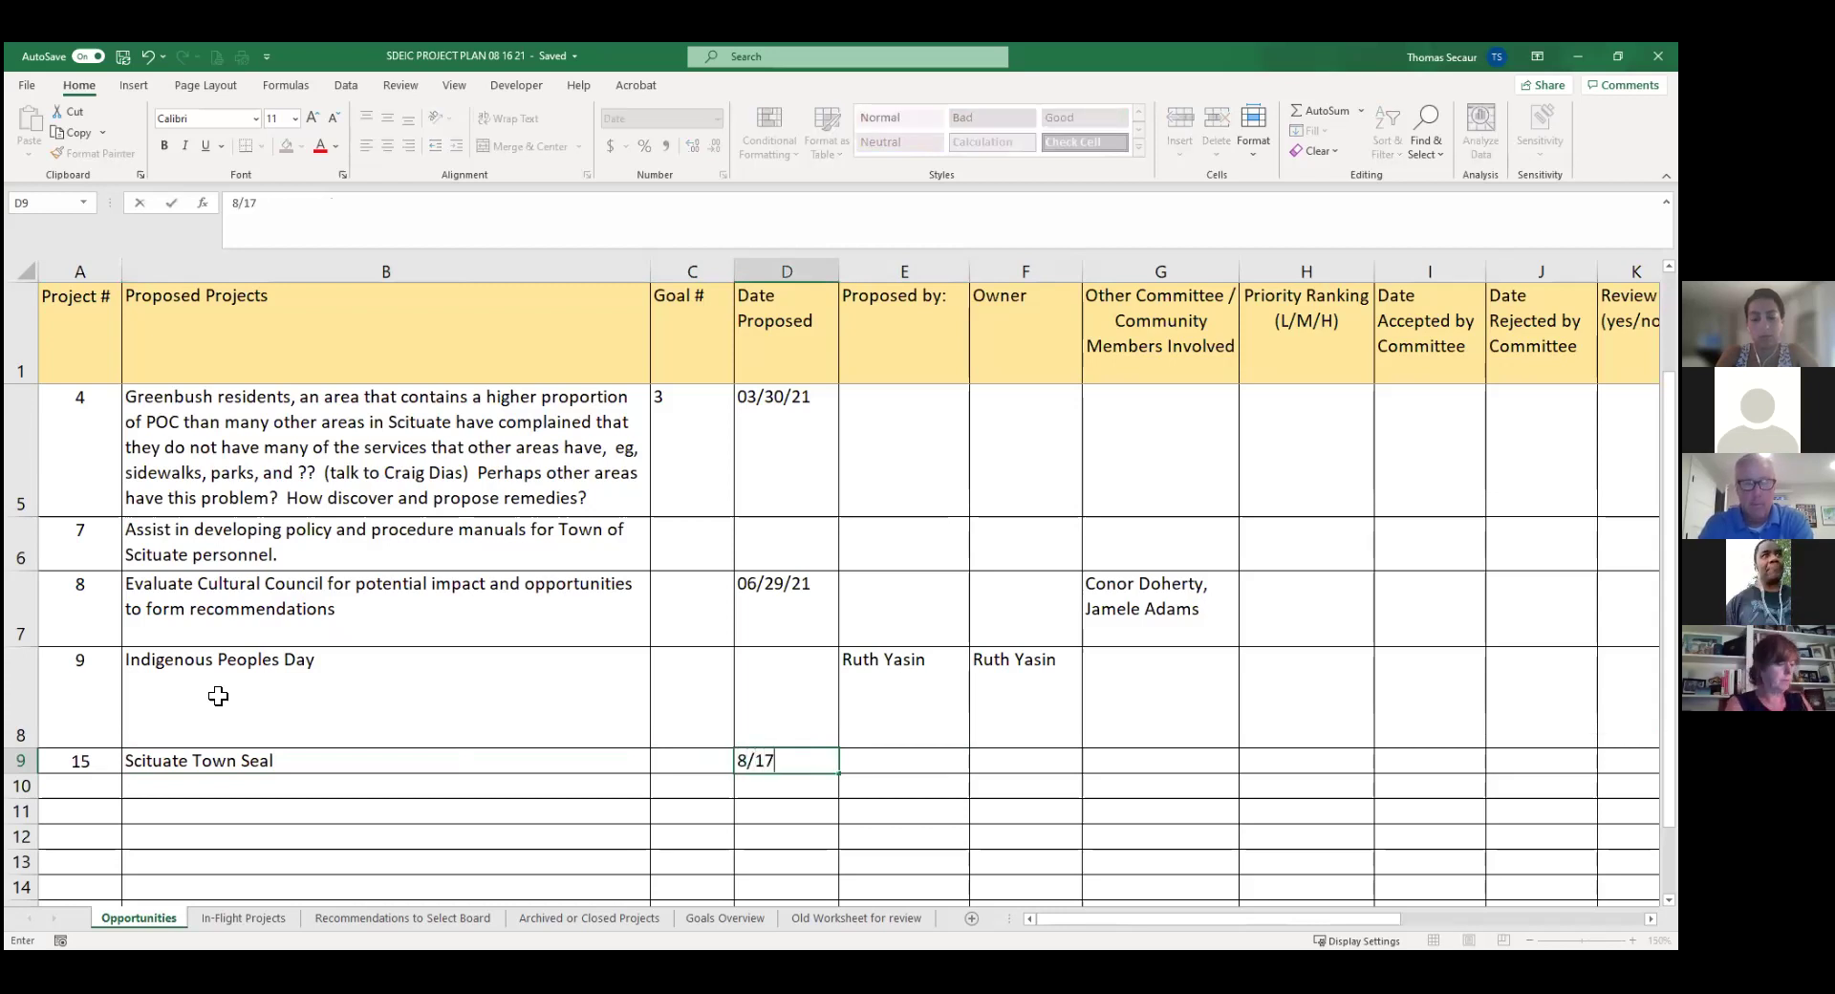
key("Tab")
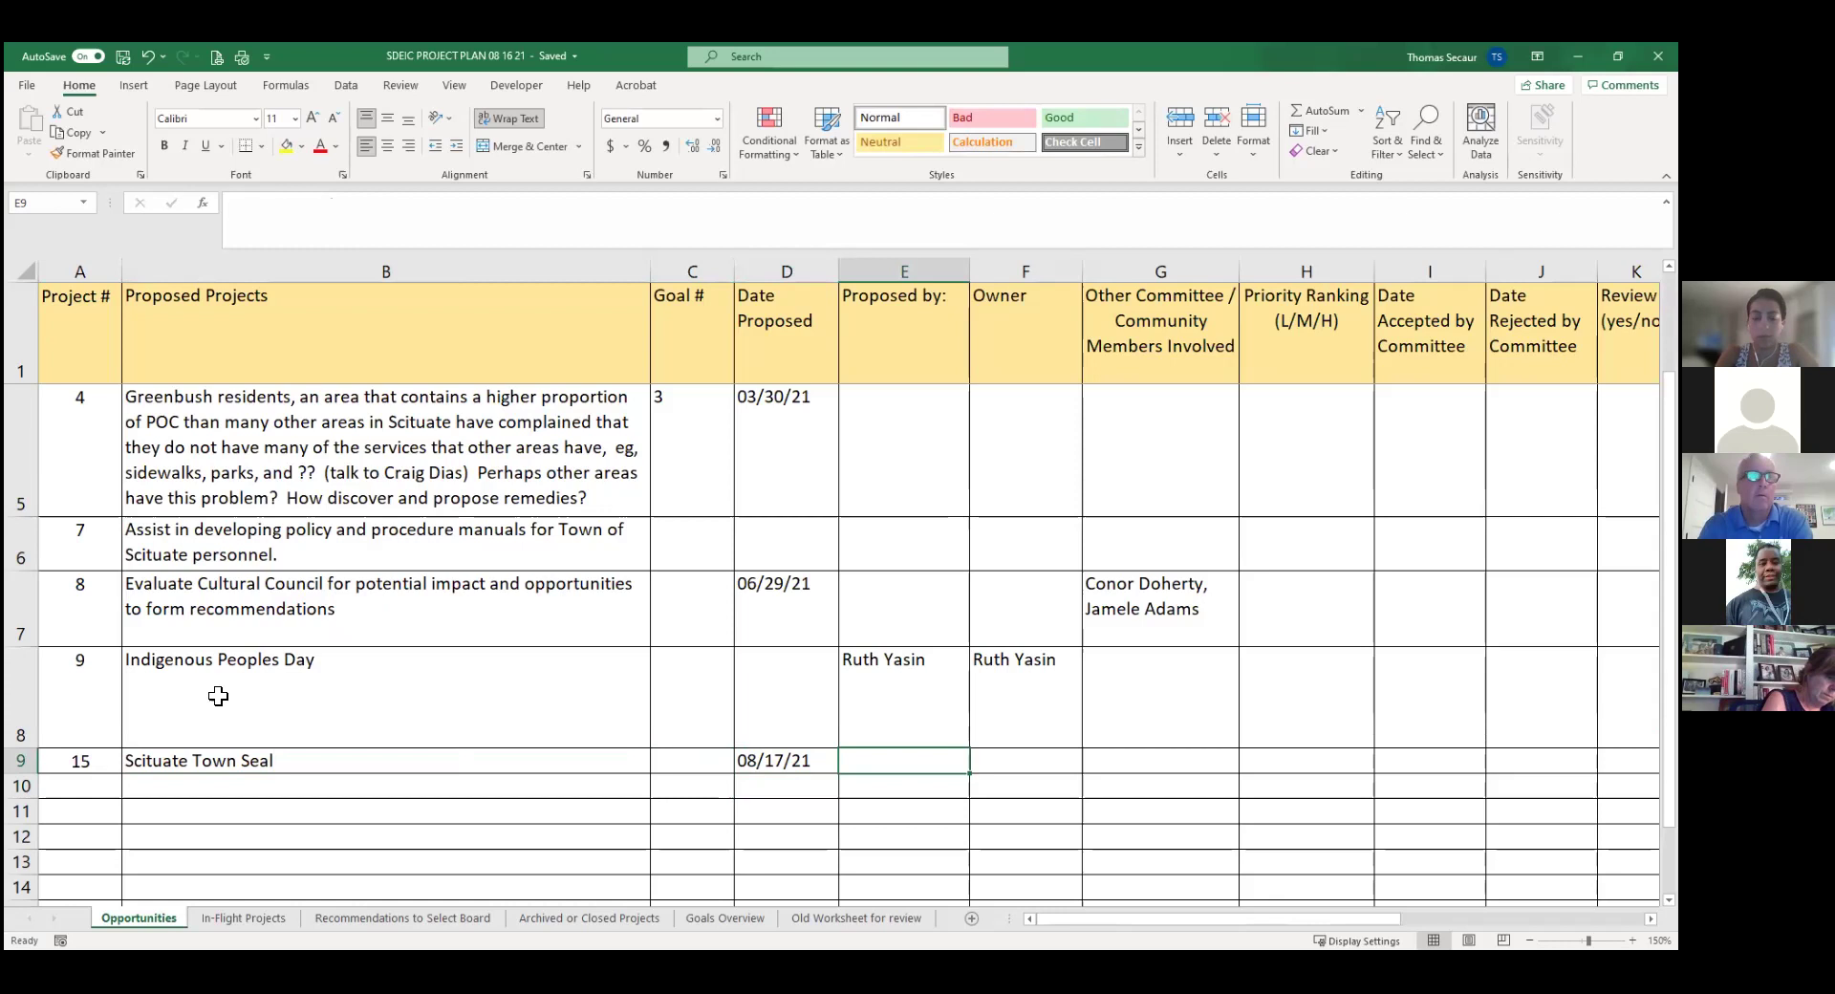
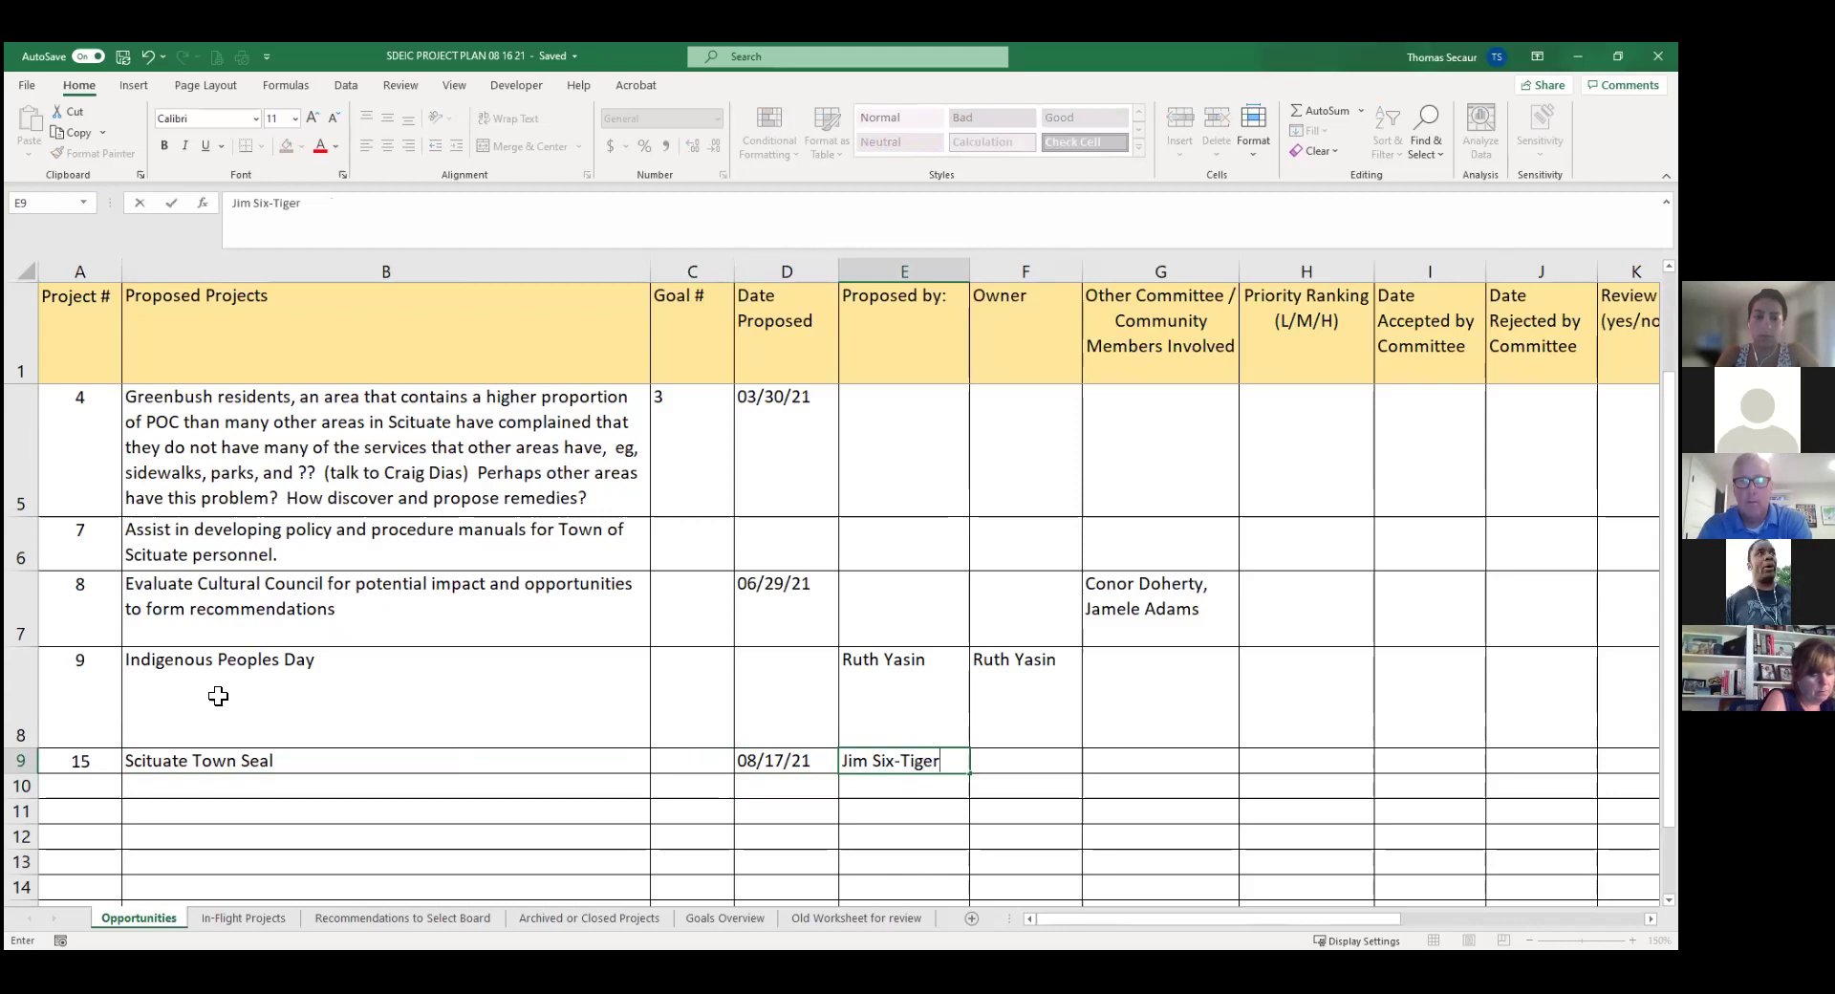
Fill in the proposer's name for project 15, then return to its title cell.
key("Tab")
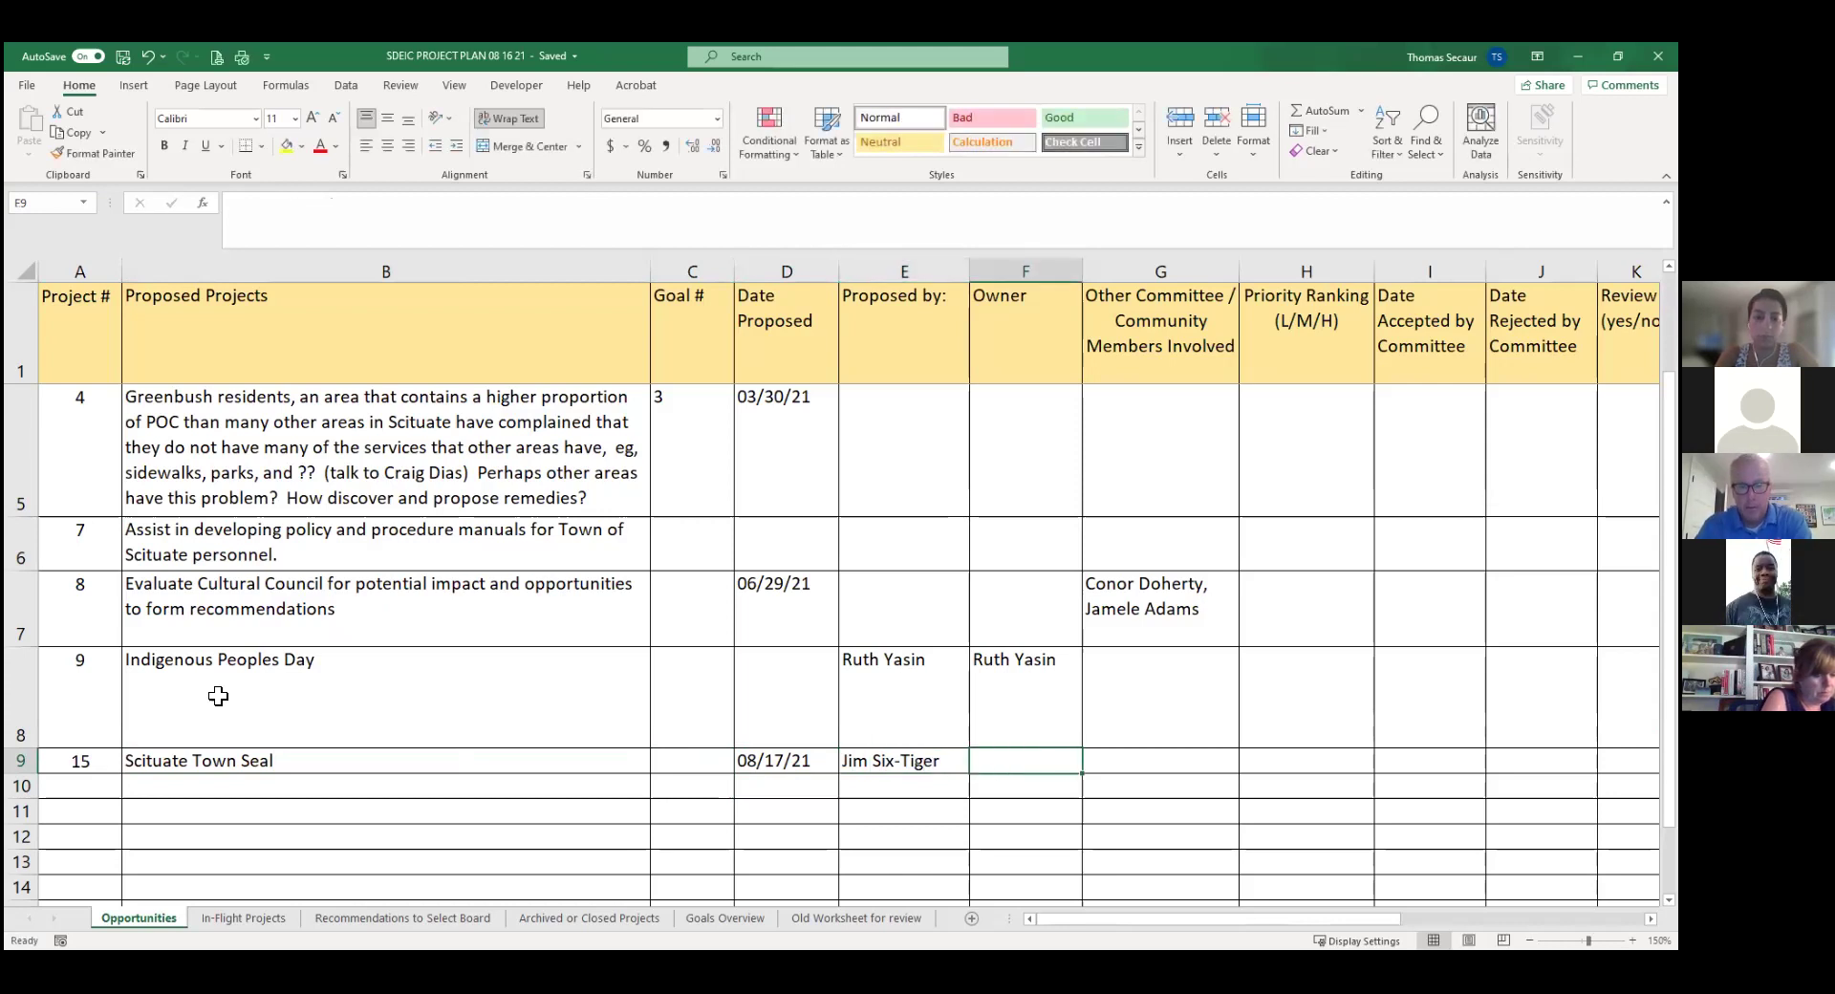
key("Tab")
key("Tab")
key("Tab")
key("Tab")
key("Tab")
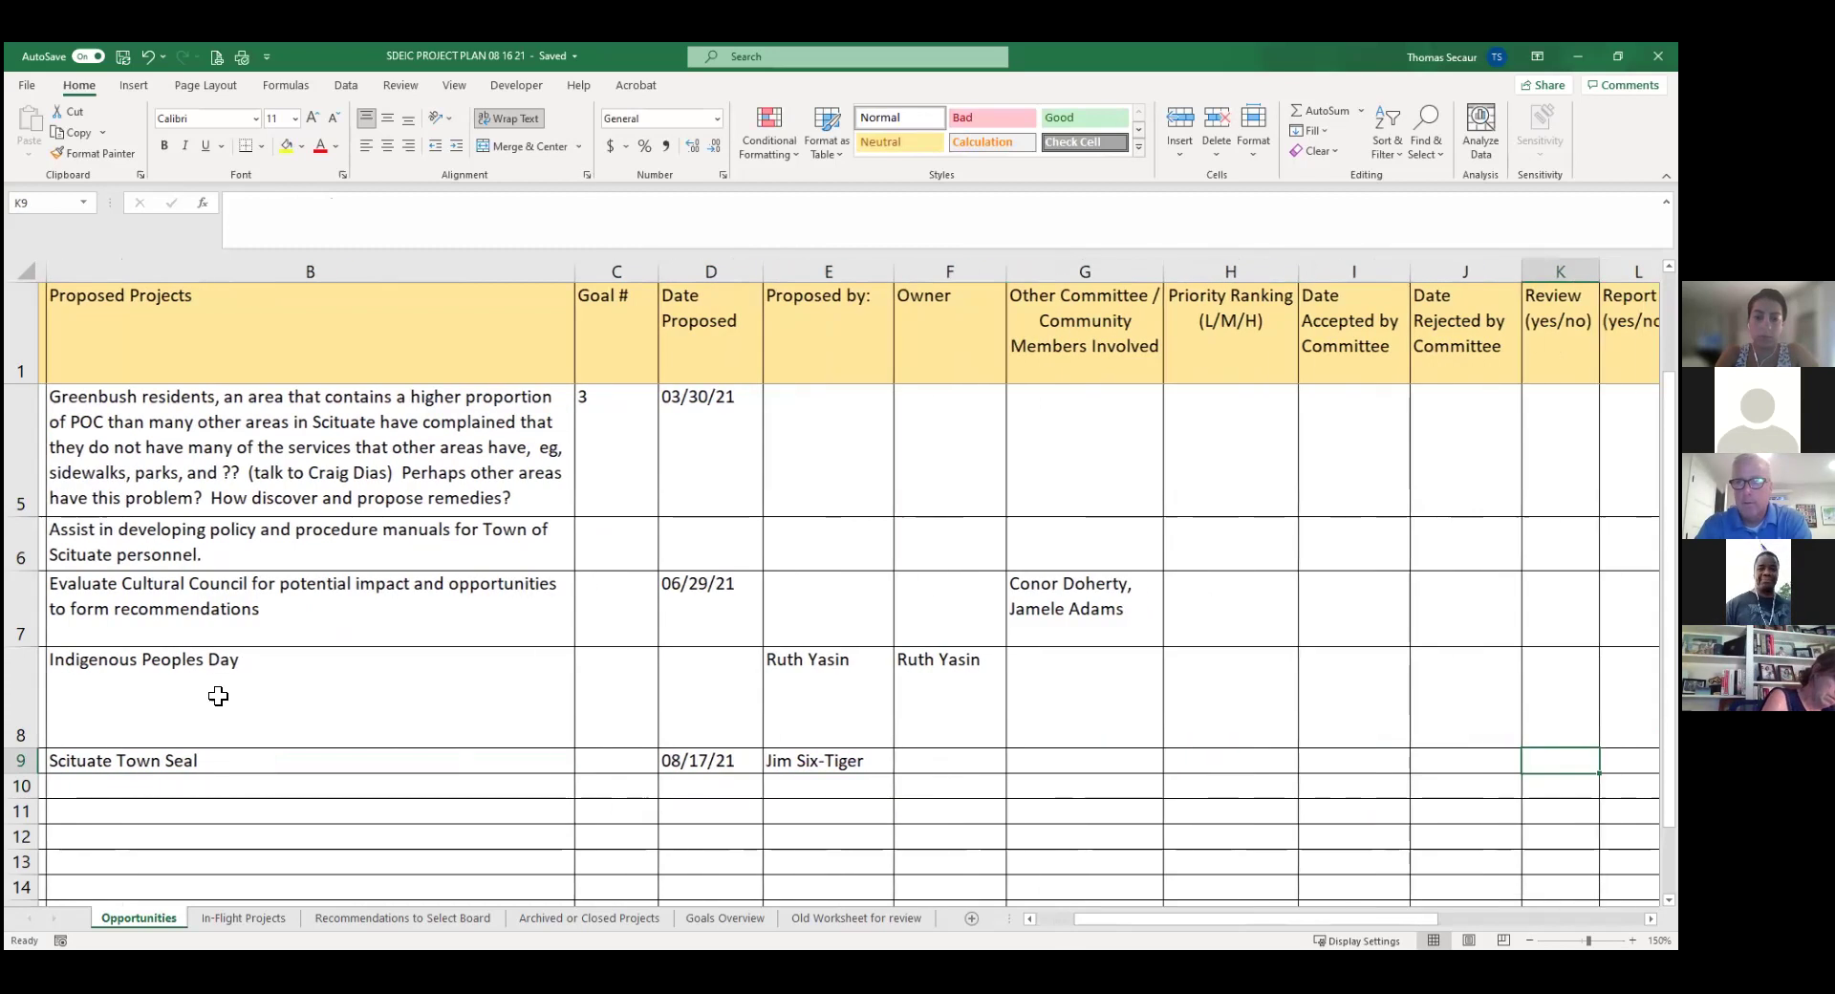
key("Tab")
key("Tab")
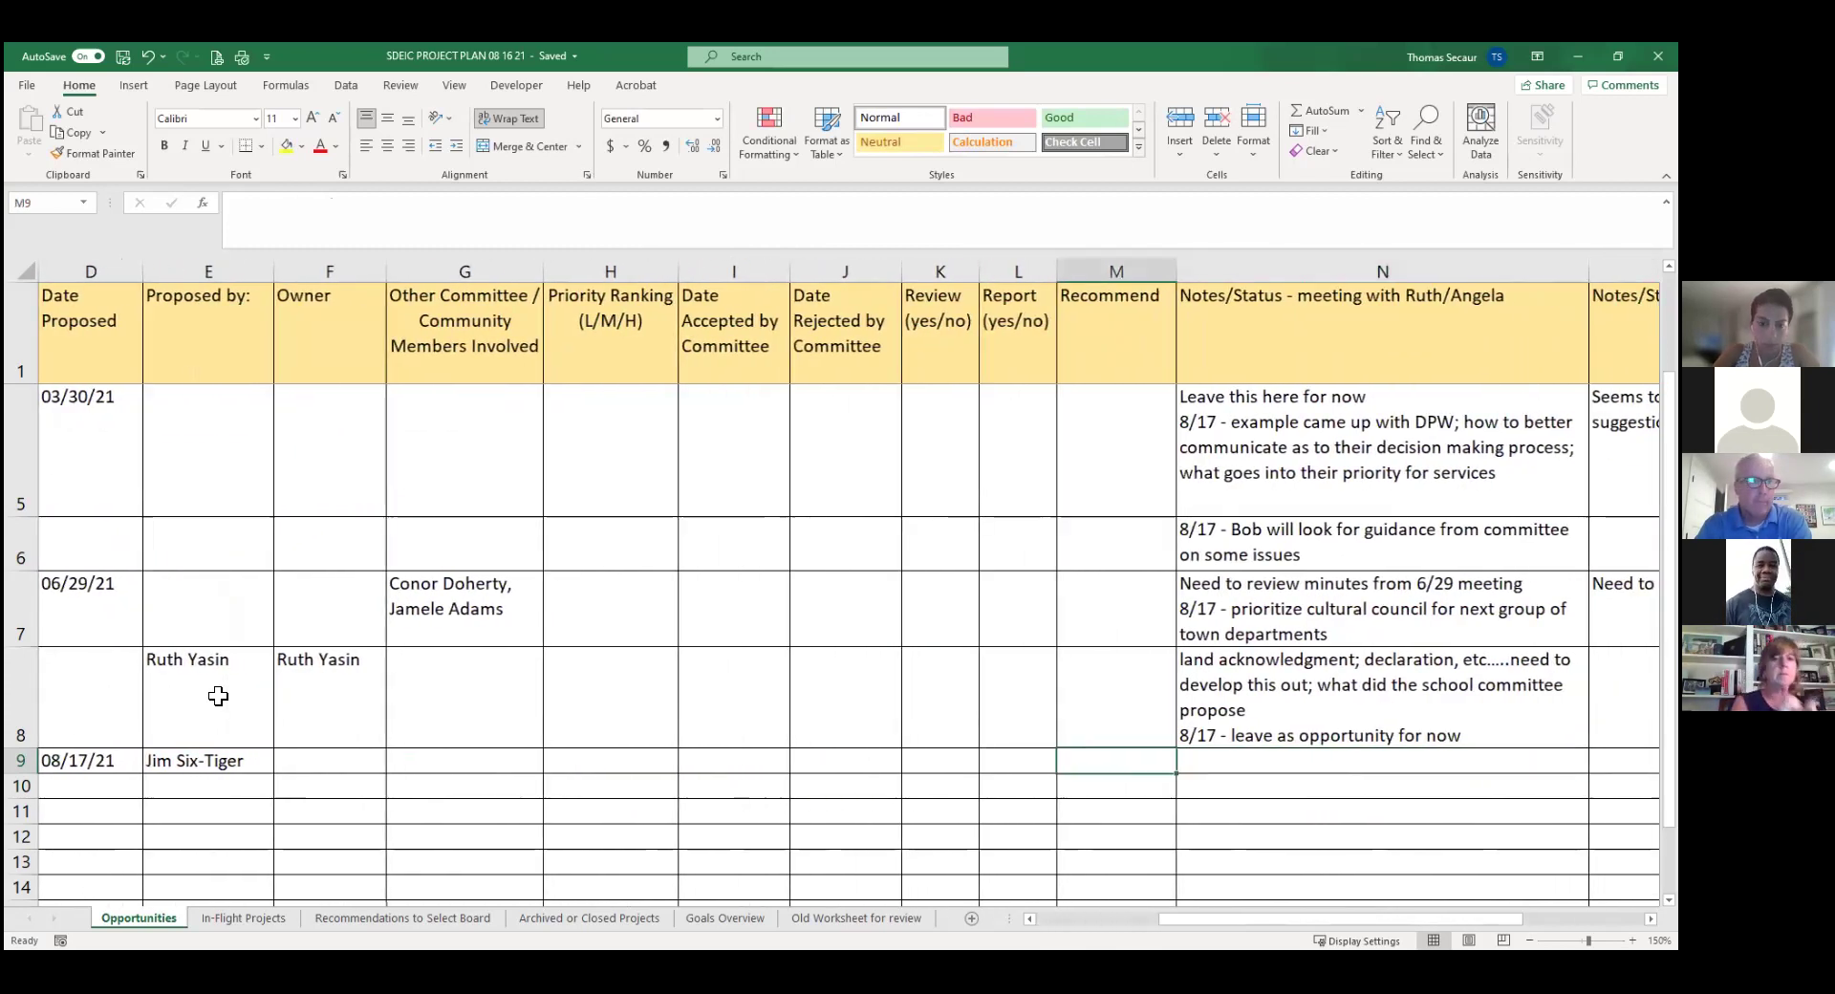
key("Home")
key("Right")
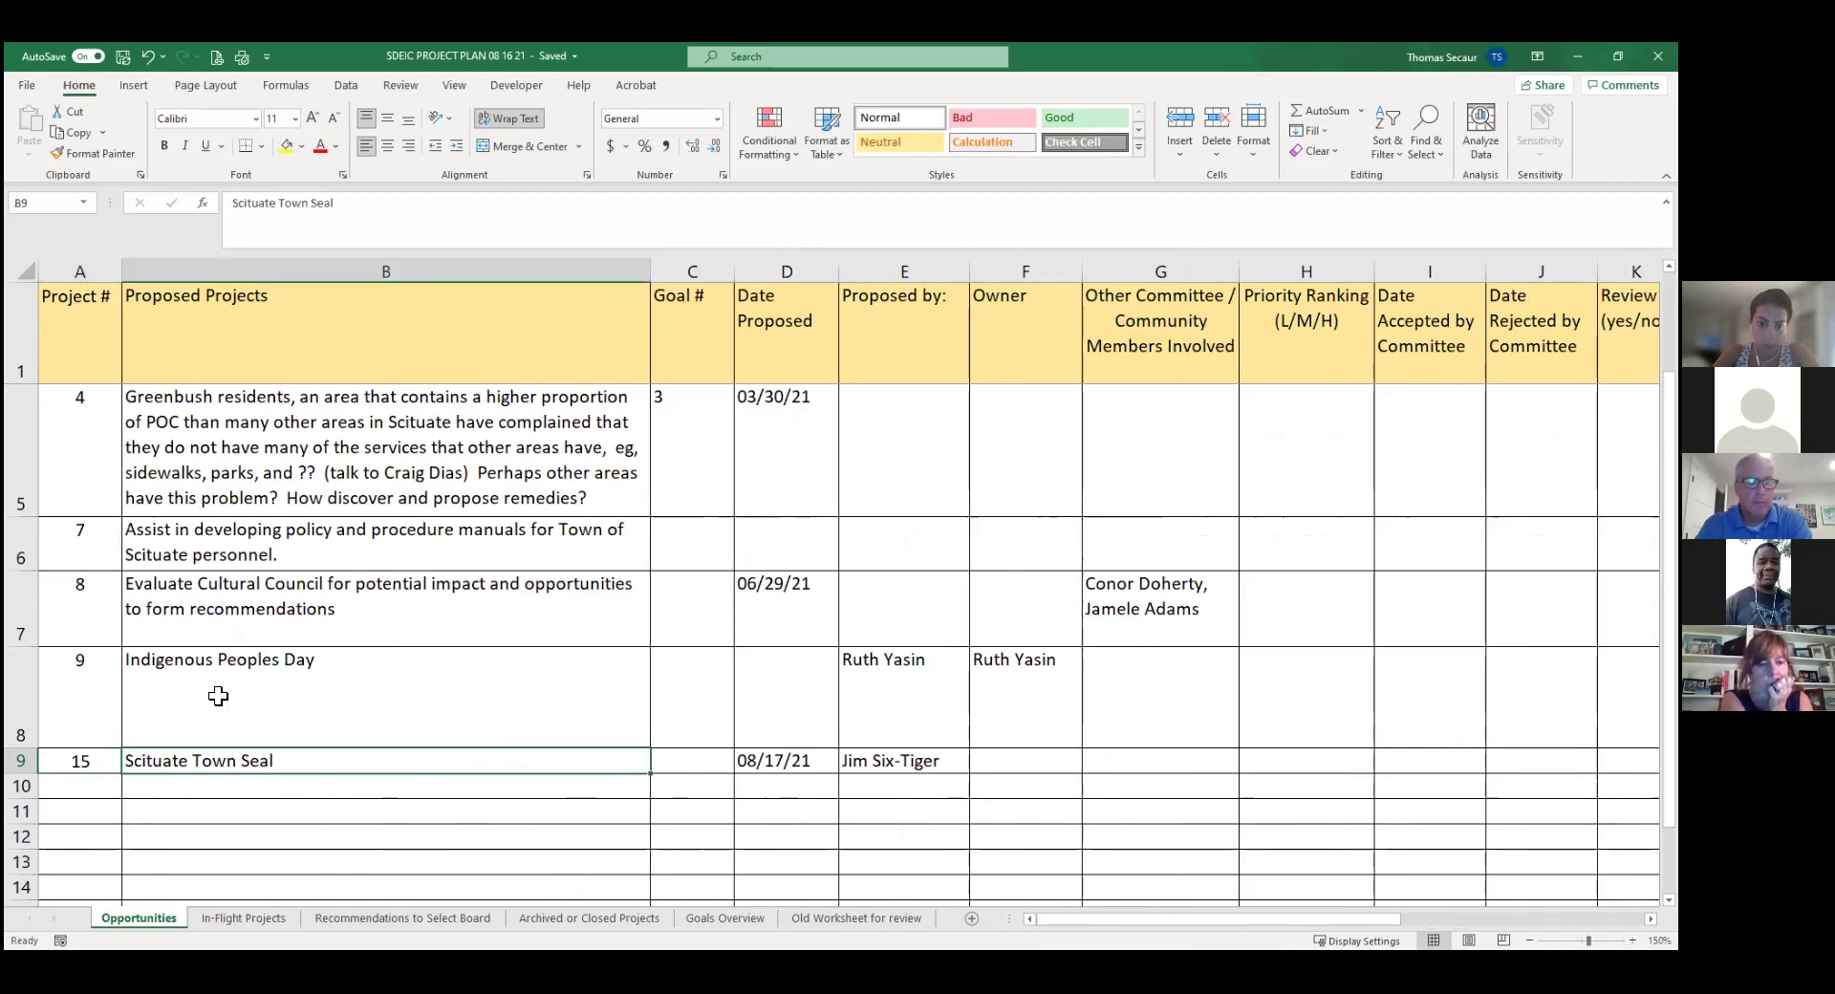